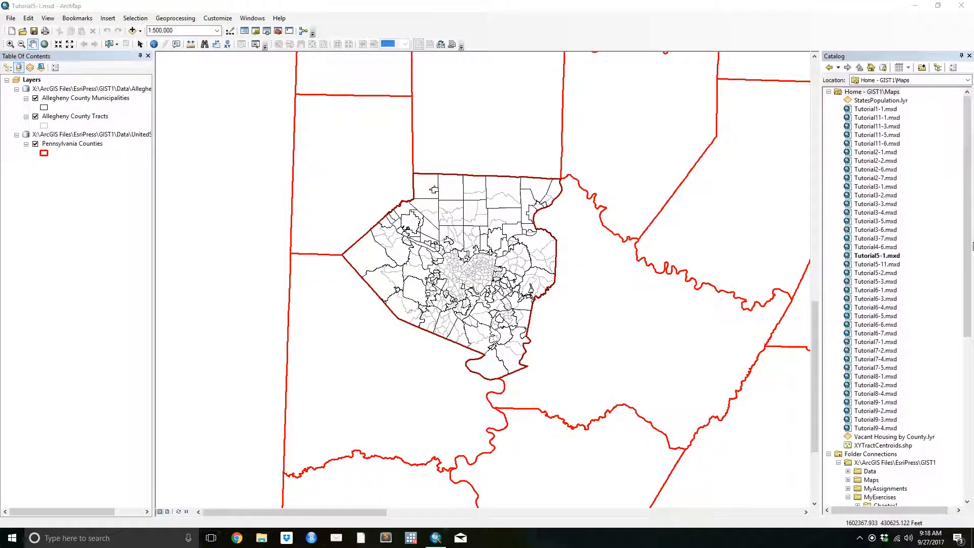
Step: Launch ArcCatalog from the Windows search
key("super")
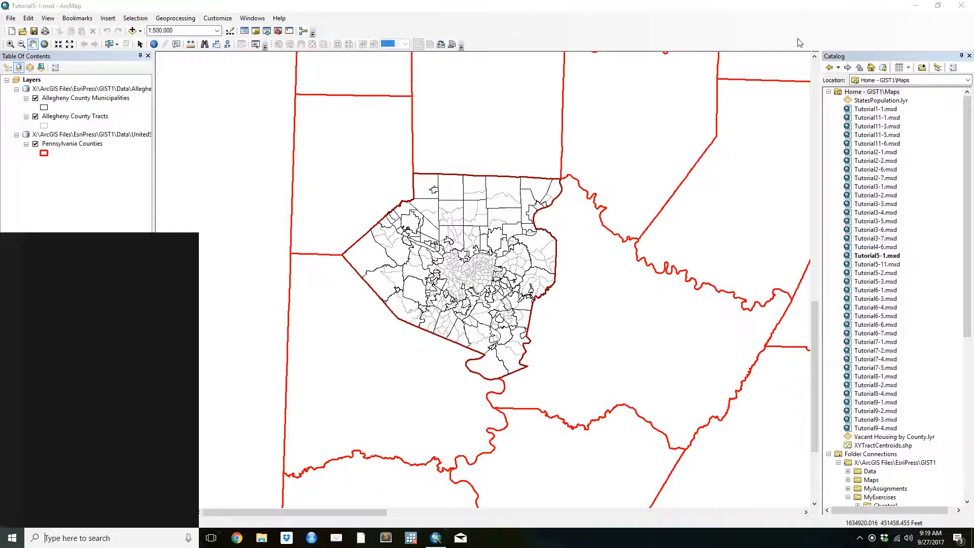
type("arccatalog")
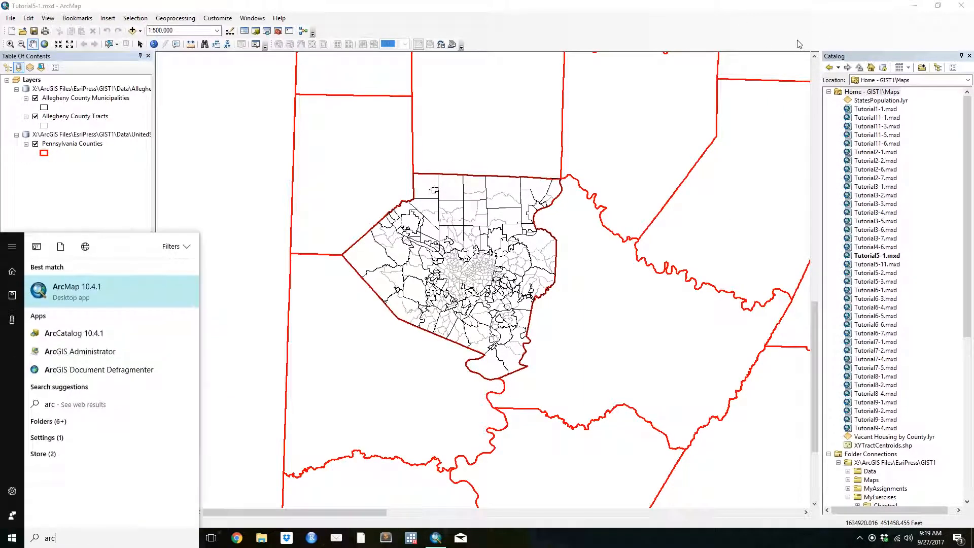
key("Return")
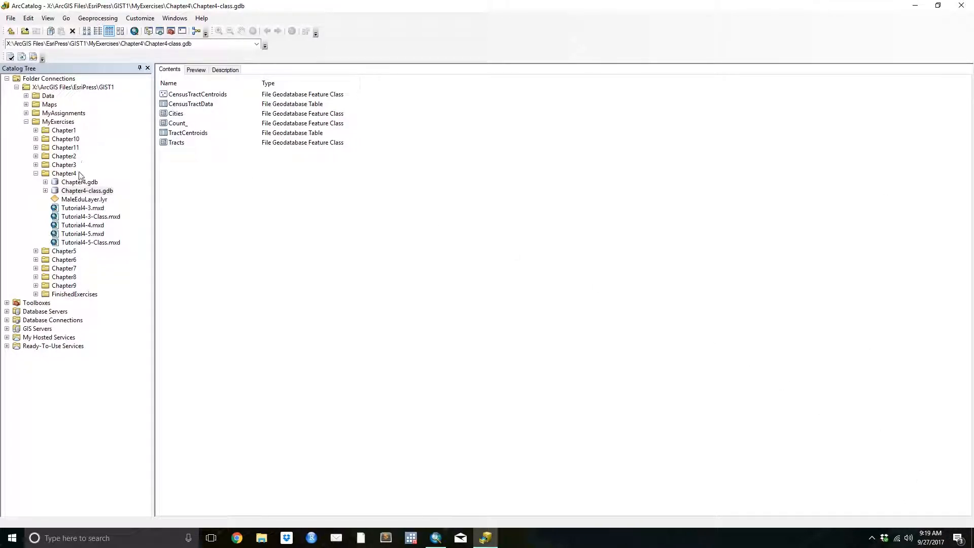
Step: Browse the GIST1 Data folder and expand the UnitedStates.gdb geodatabase to list its feature classes
left_click(26, 105)
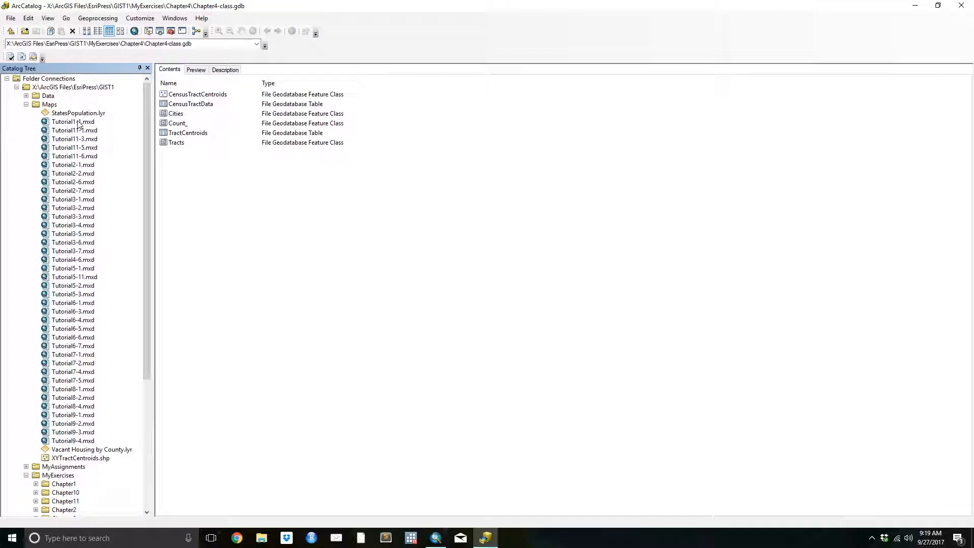
left_click(27, 104)
left_click(26, 96)
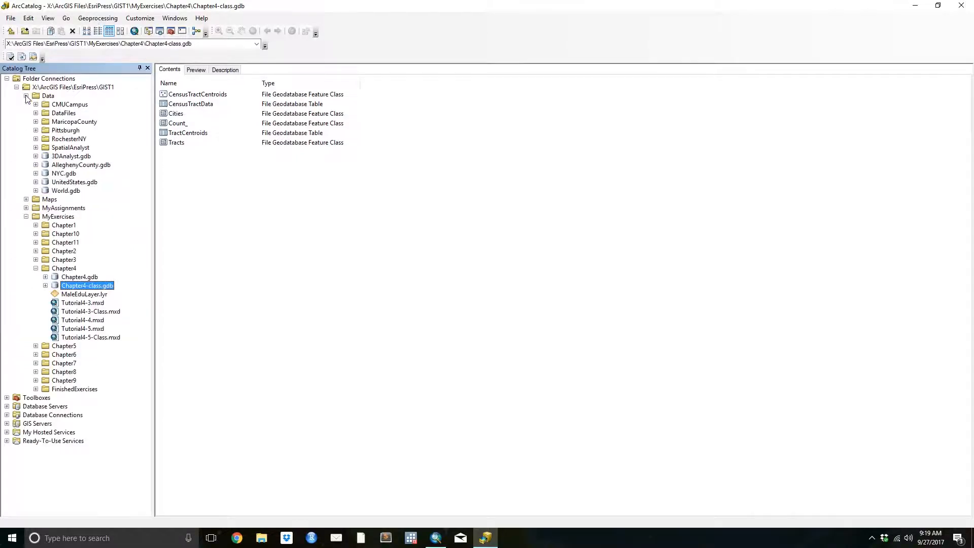
left_click(44, 184)
left_click(36, 181)
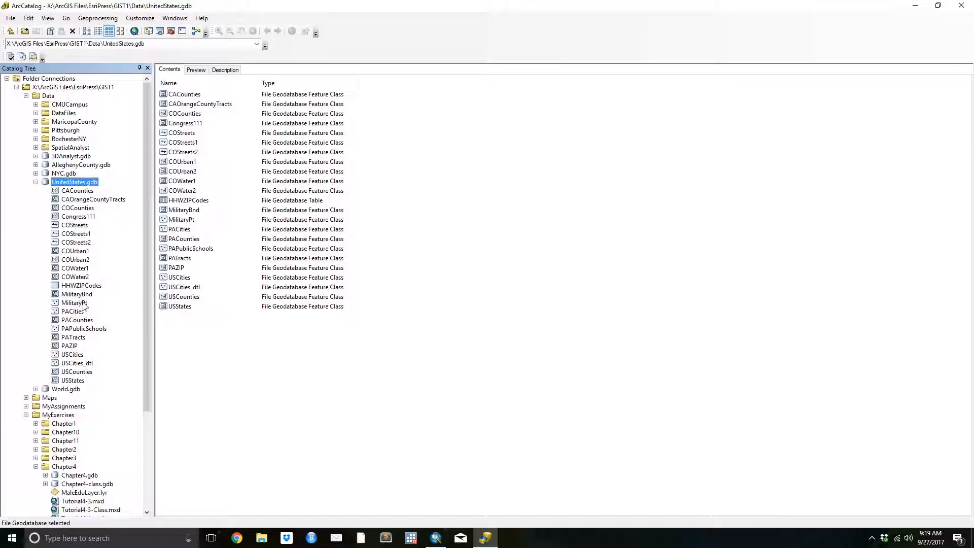
Step: View the general properties of the PACounties feature class, close them, and read through its item description
right_click(76, 319)
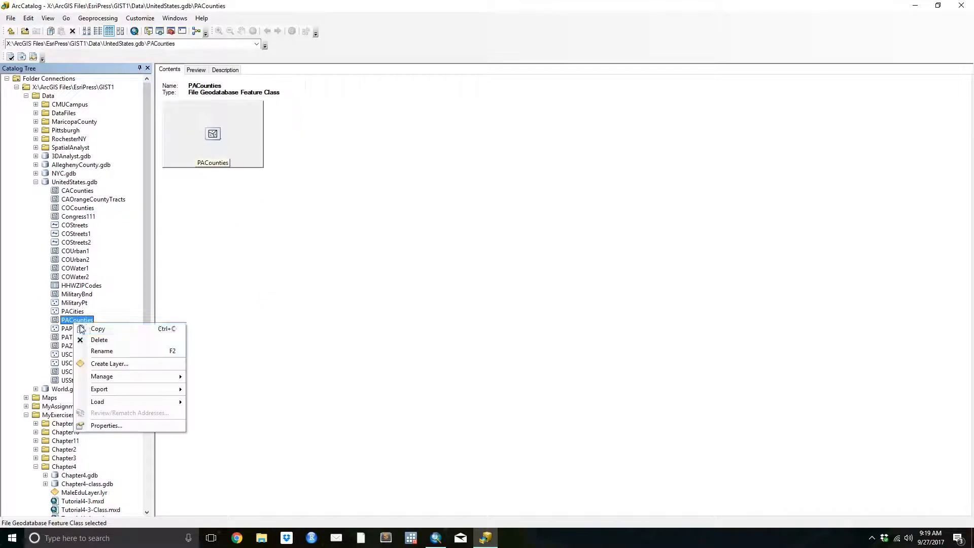
left_click(98, 423)
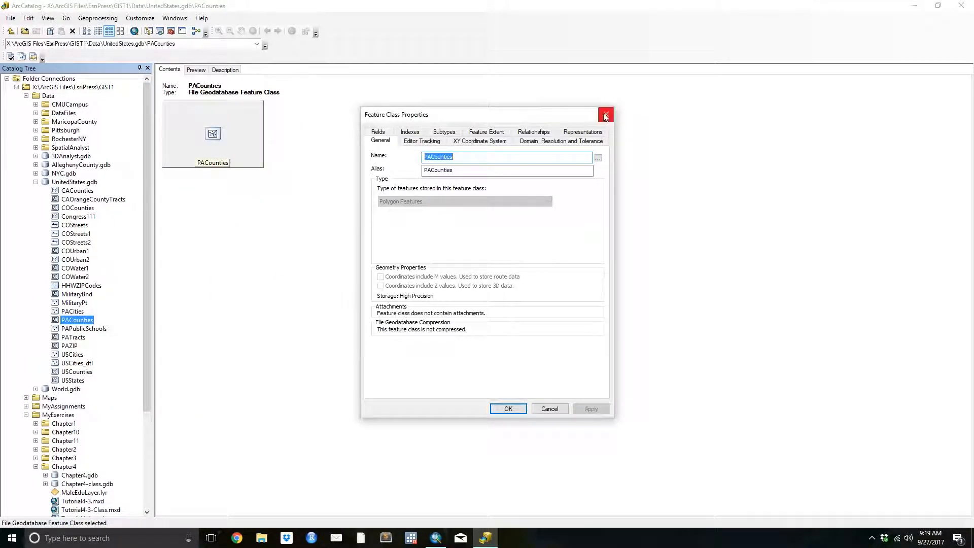
left_click(606, 116)
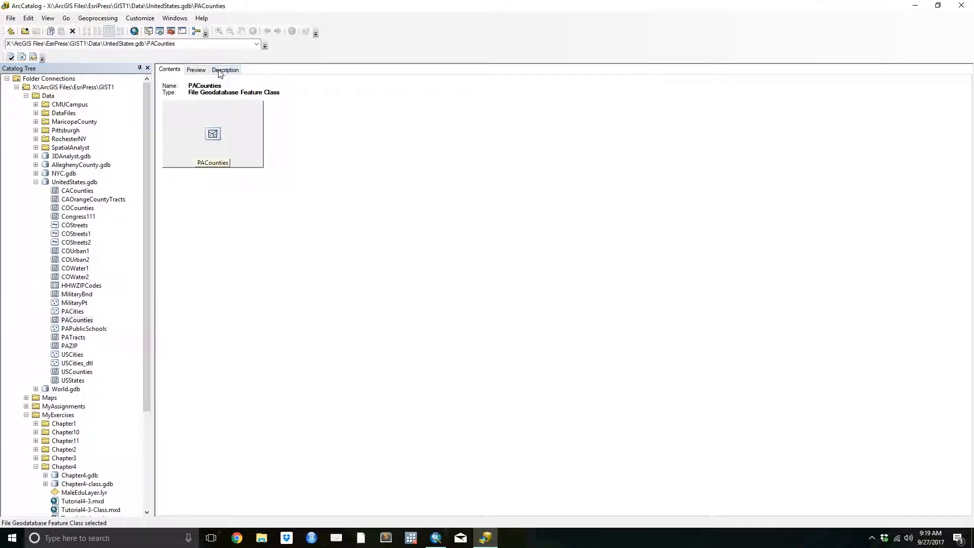
left_click(236, 71)
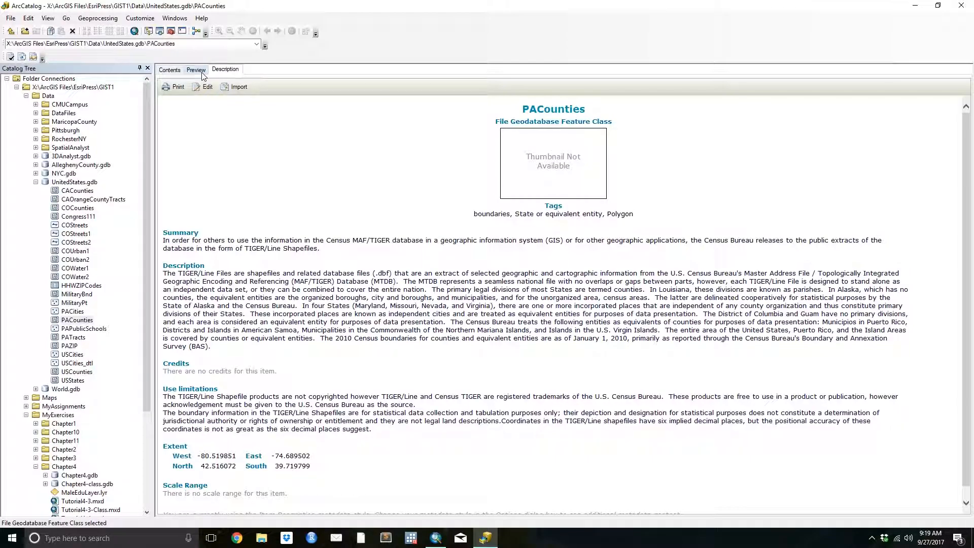
scroll(335, 375, "down", 2)
scroll(590, 280, "up", 2)
scroll(330, 279, "down", 1)
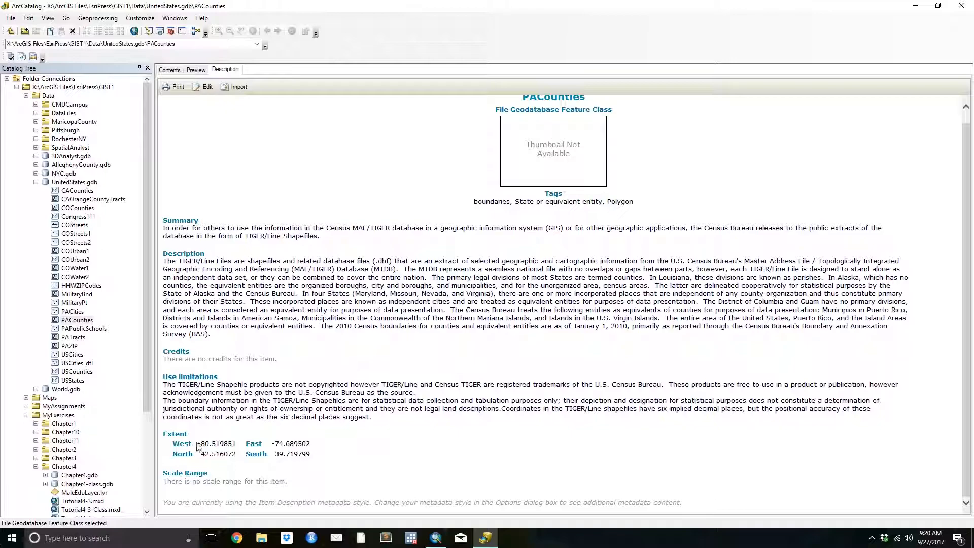
right_click(78, 320)
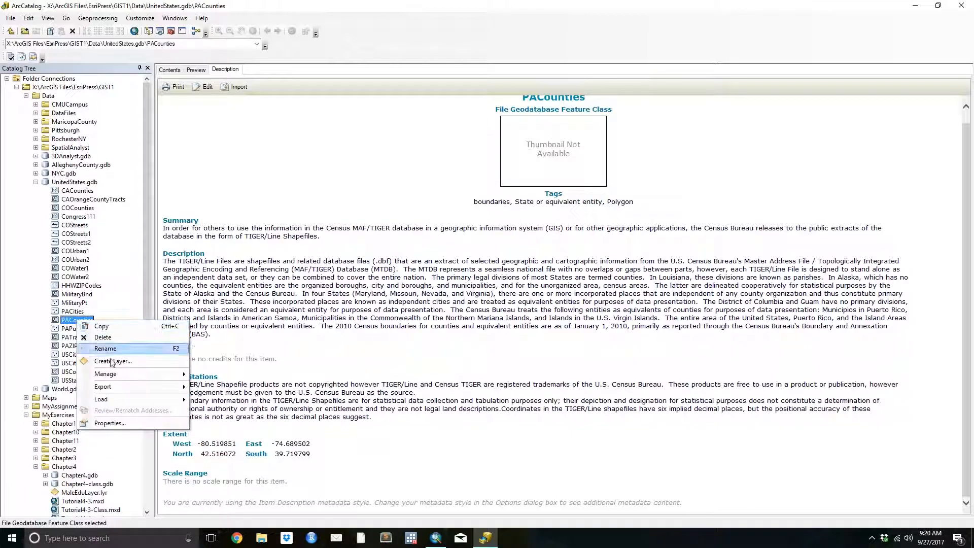
left_click(107, 423)
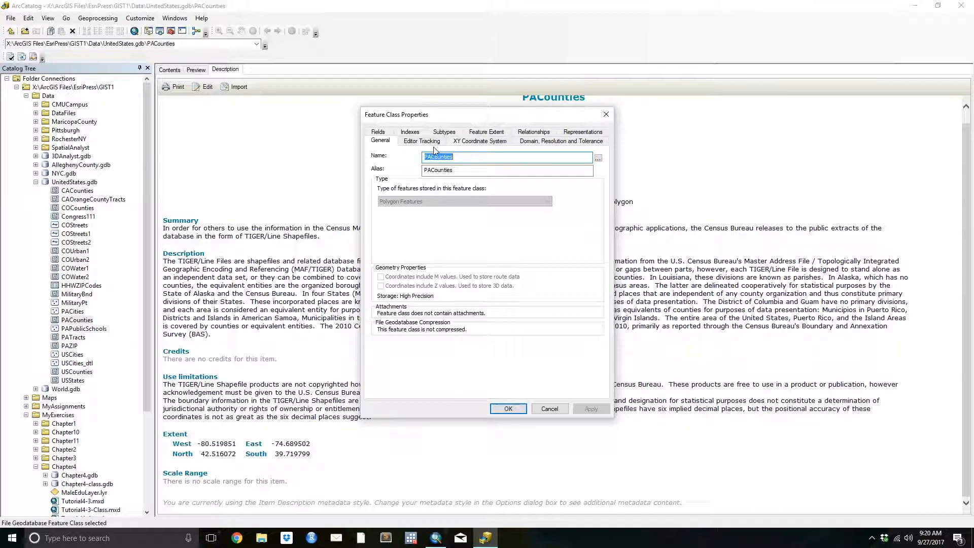
left_click(607, 115)
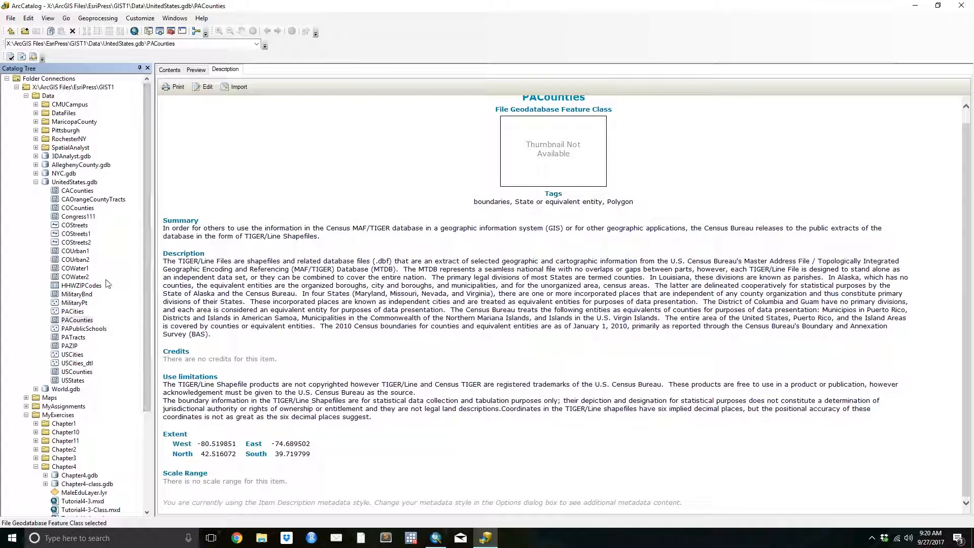
right_click(85, 321)
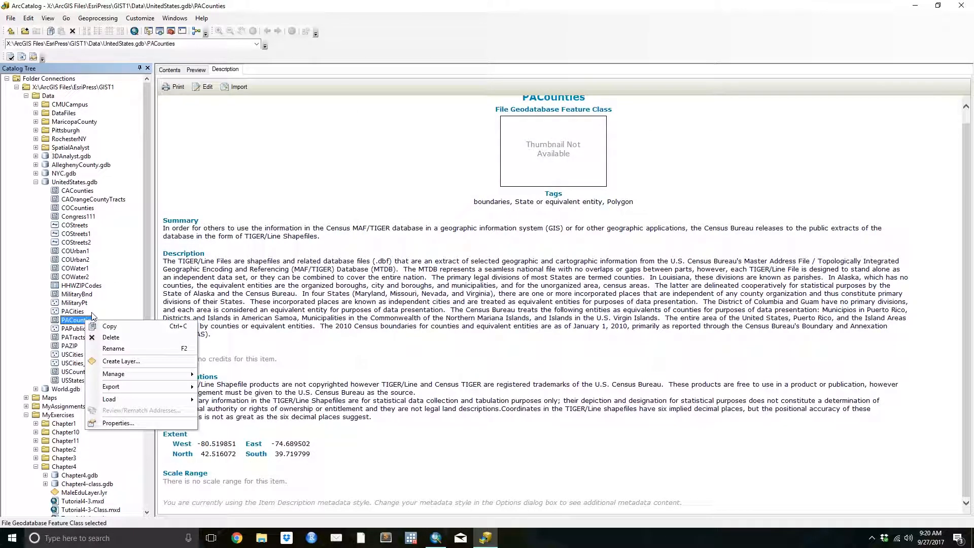
left_click(138, 422)
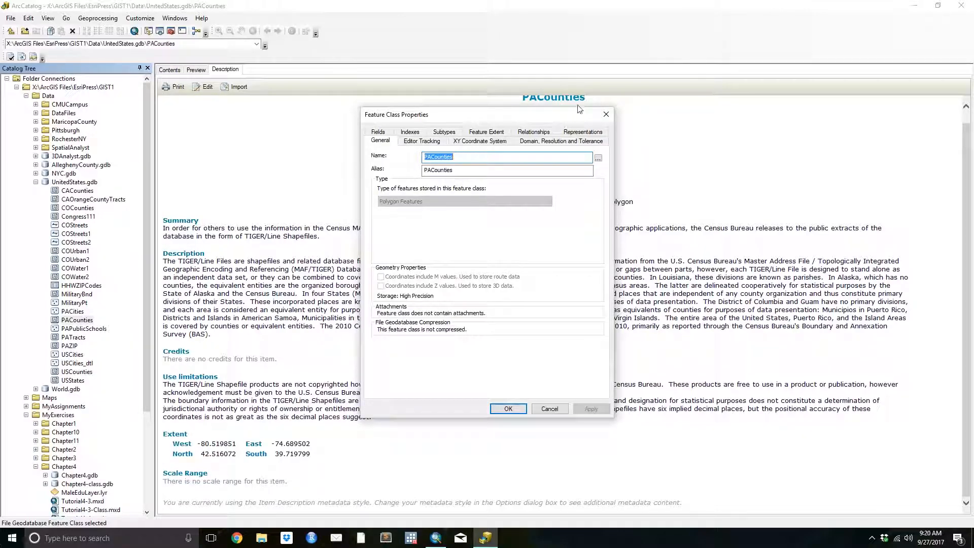
left_click(542, 411)
Step: Set the ArcCatalog metadata style to North American Profile of ISO19115 2003
left_click(131, 20)
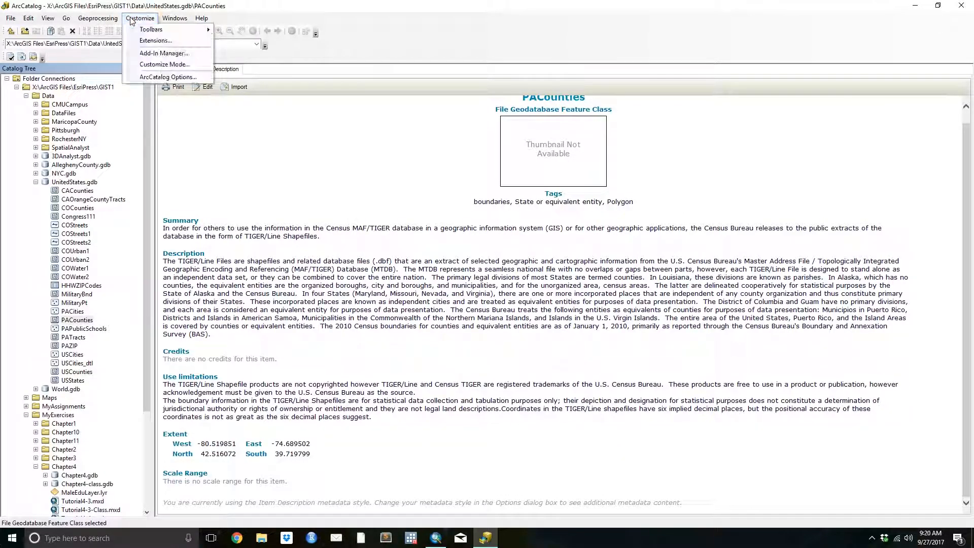
left_click(181, 78)
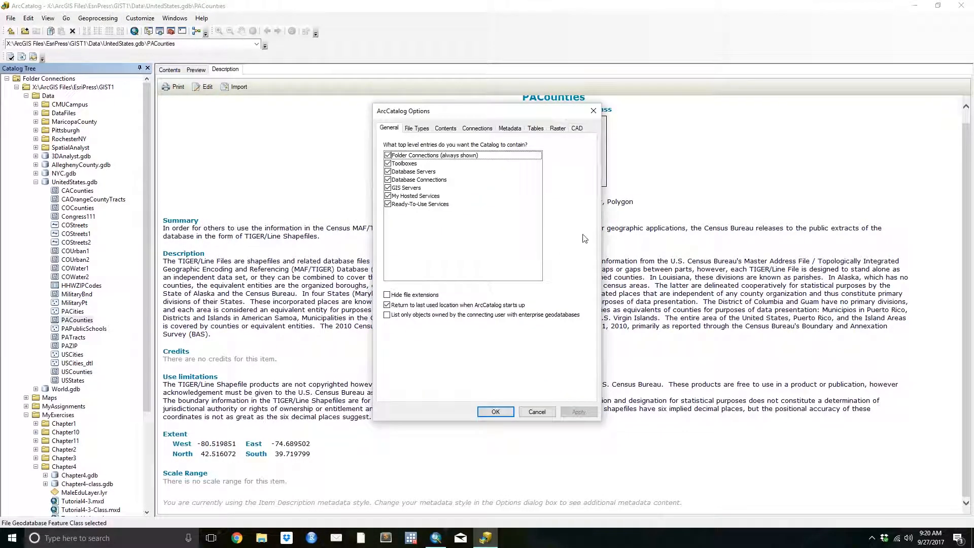
left_click(509, 130)
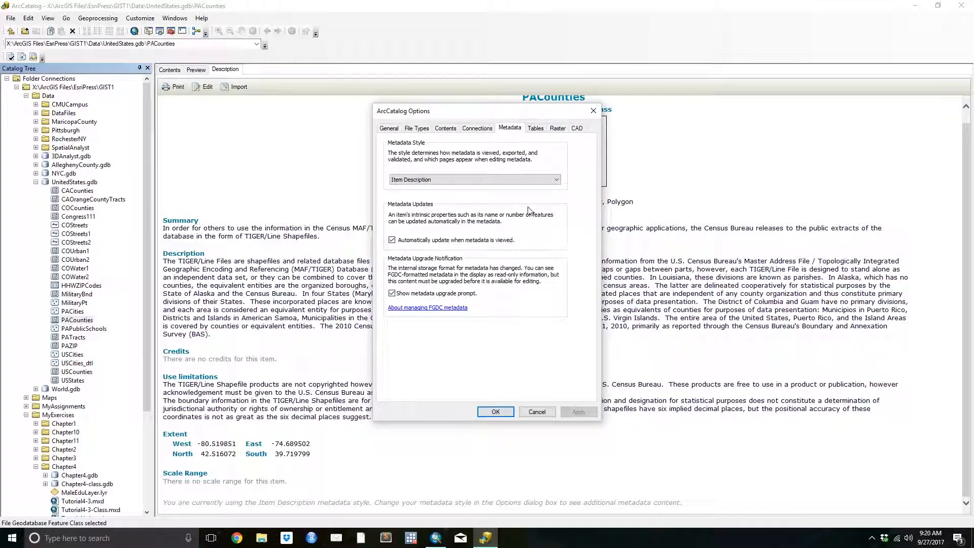
left_click(514, 181)
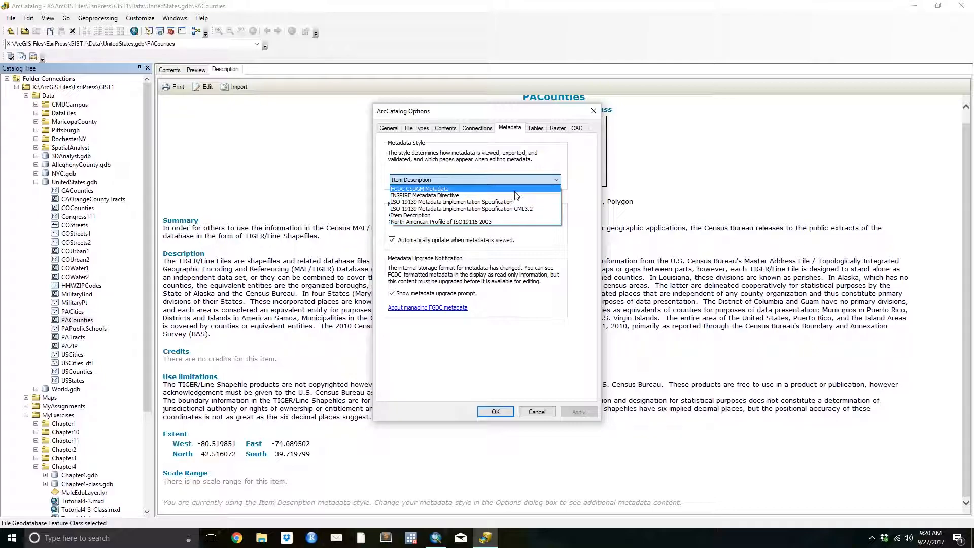
left_click(502, 222)
left_click(496, 412)
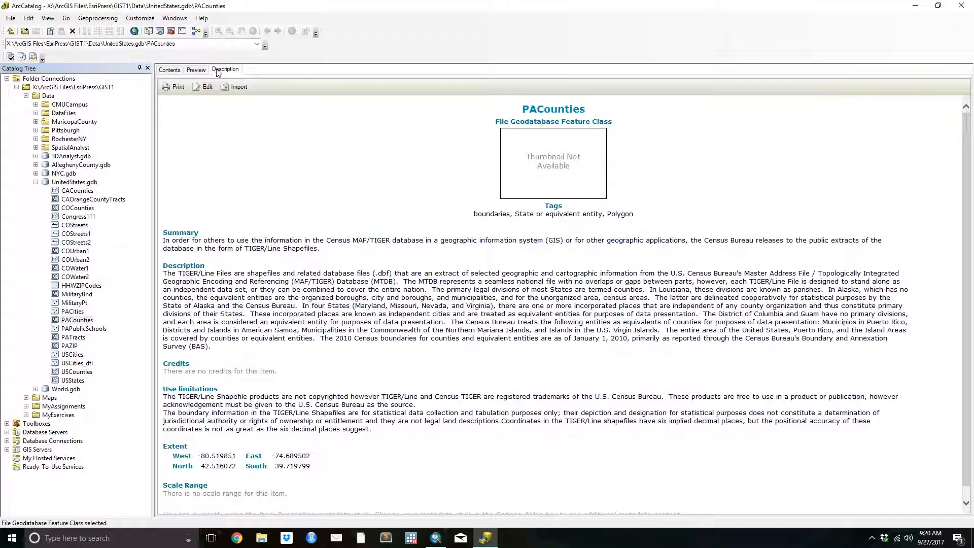
Step: Reload the PACounties description in the new metadata style and go through it to the Spatial Reference section
left_click(71, 312)
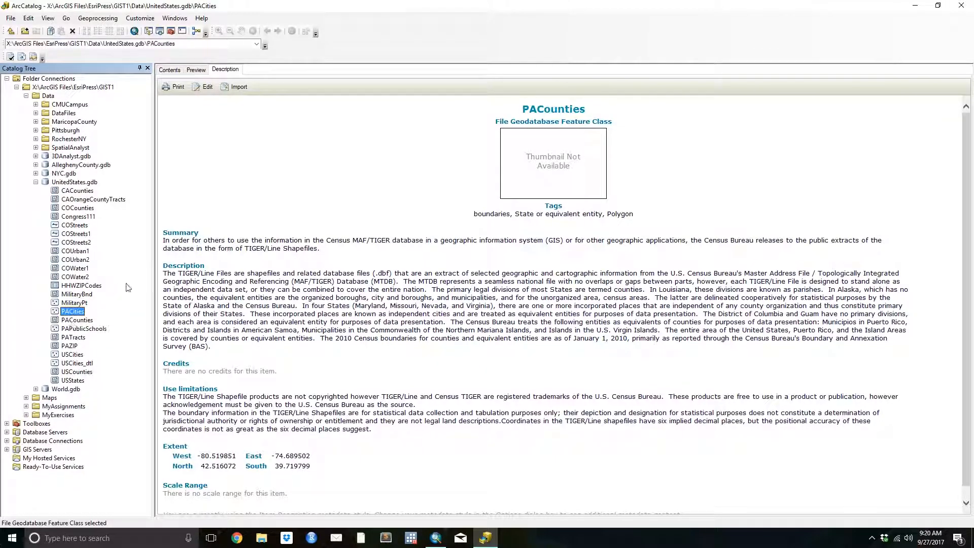
left_click(66, 320)
left_click(67, 320)
scroll(203, 274, "down", 5)
scroll(214, 275, "down", 5)
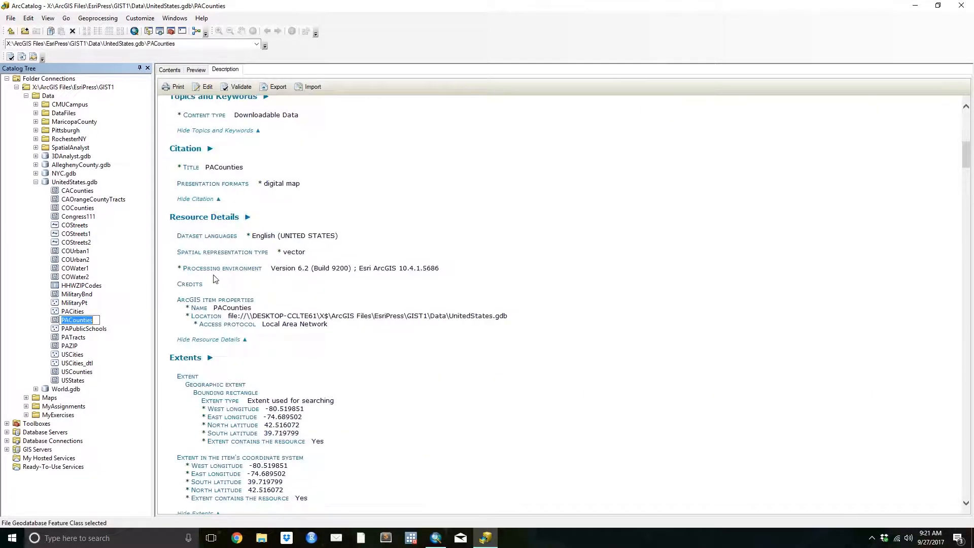
scroll(358, 256, "down", 6)
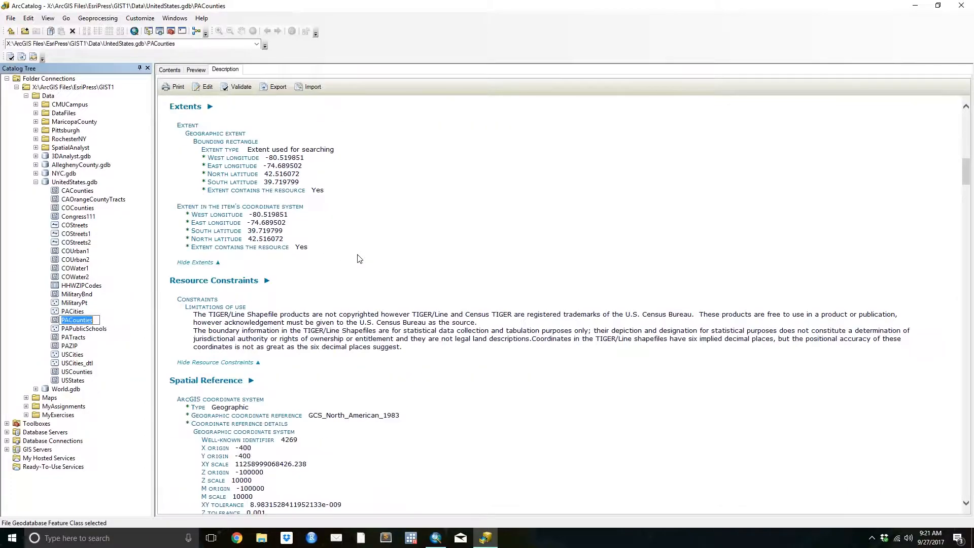
scroll(206, 232, "down", 1)
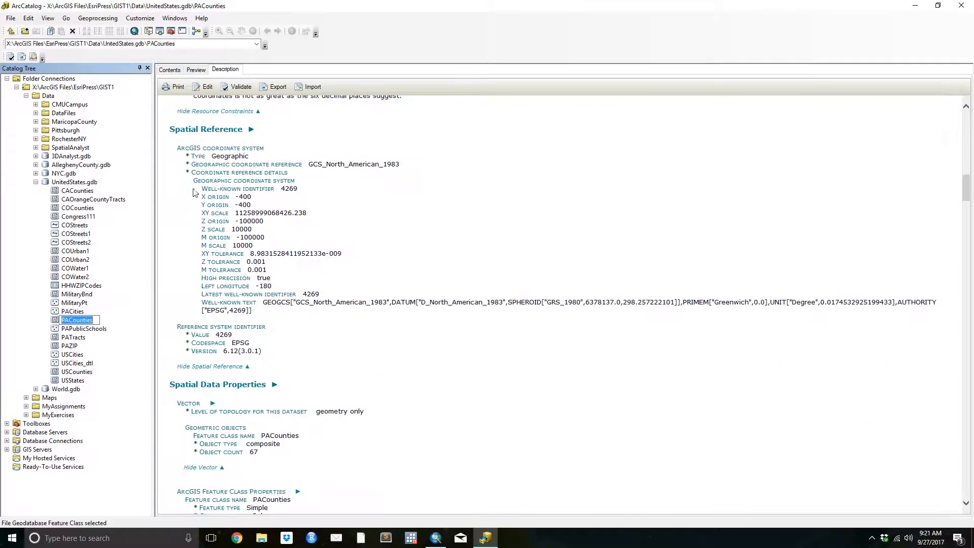
Step: Examine the ArcGIS coordinate system details in the PACounties metadata, highlighting the geographic coordinate reference value
left_click_drag(167, 128, 706, 312)
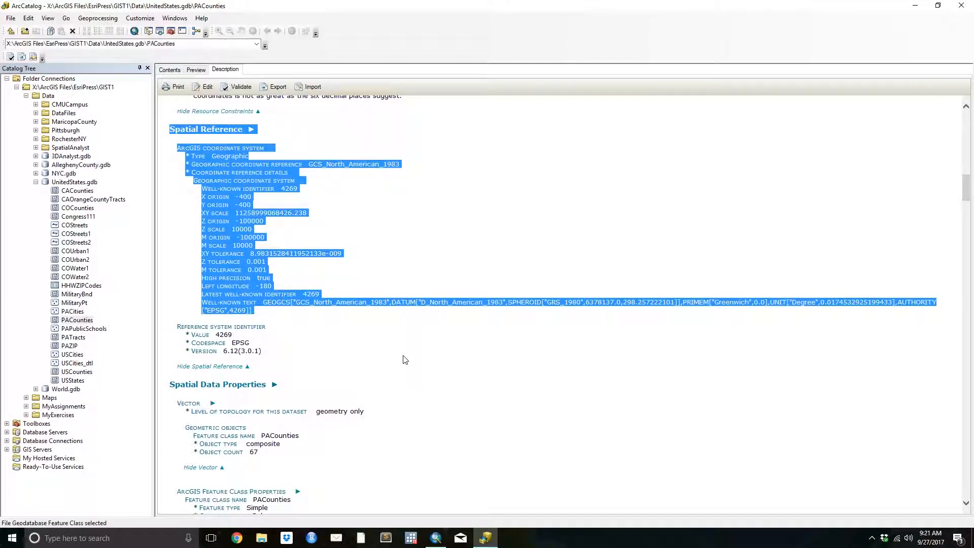
left_click(374, 168)
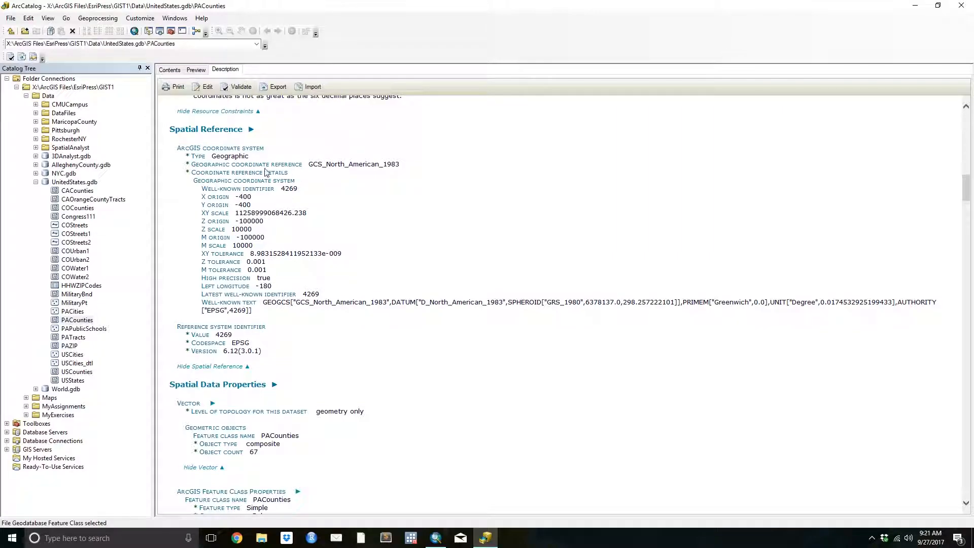
left_click_drag(308, 166, 405, 168)
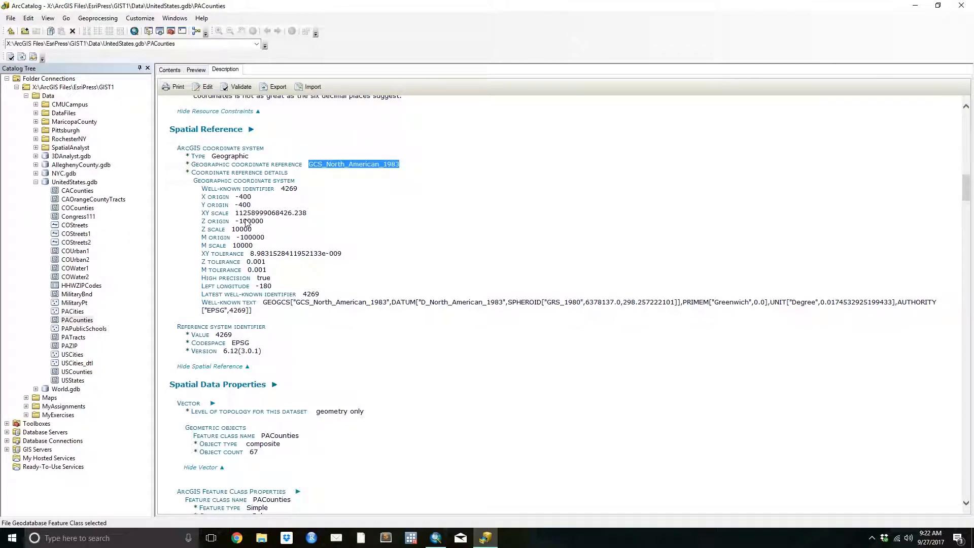
Step: Close ArcCatalog to return to ArcMap, then open Tutorial5-2.mxd and zoom in on the world map
left_click(962, 6)
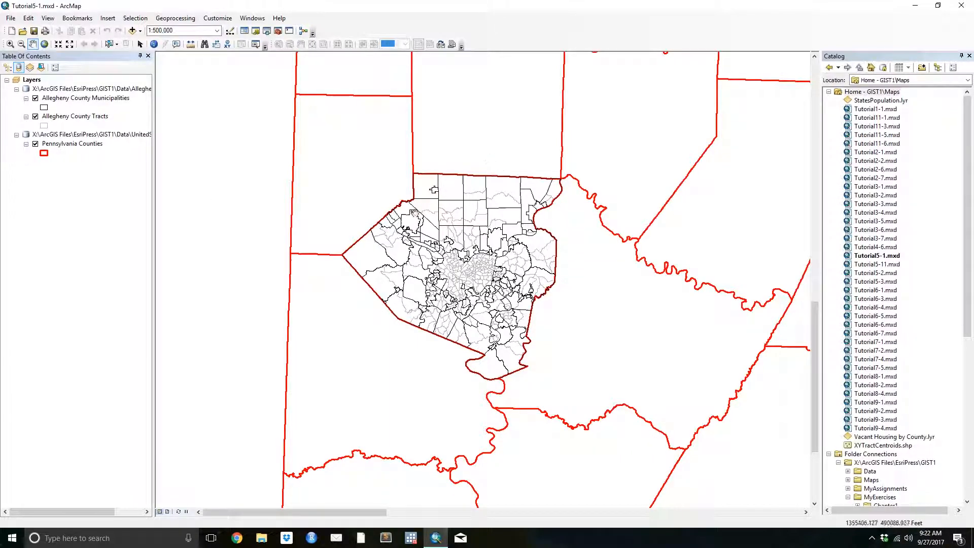
left_click(23, 31)
scroll(472, 253, "down", 2)
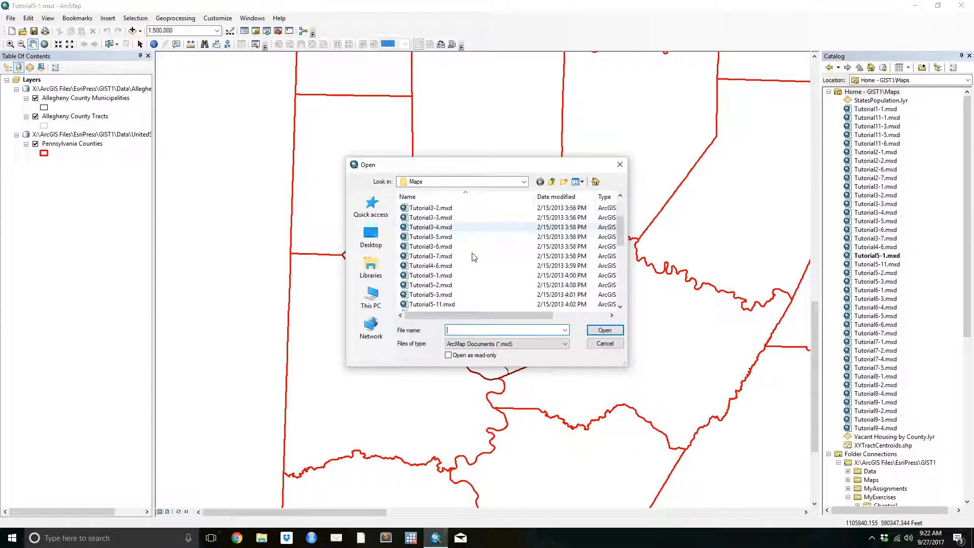
double_click(437, 285)
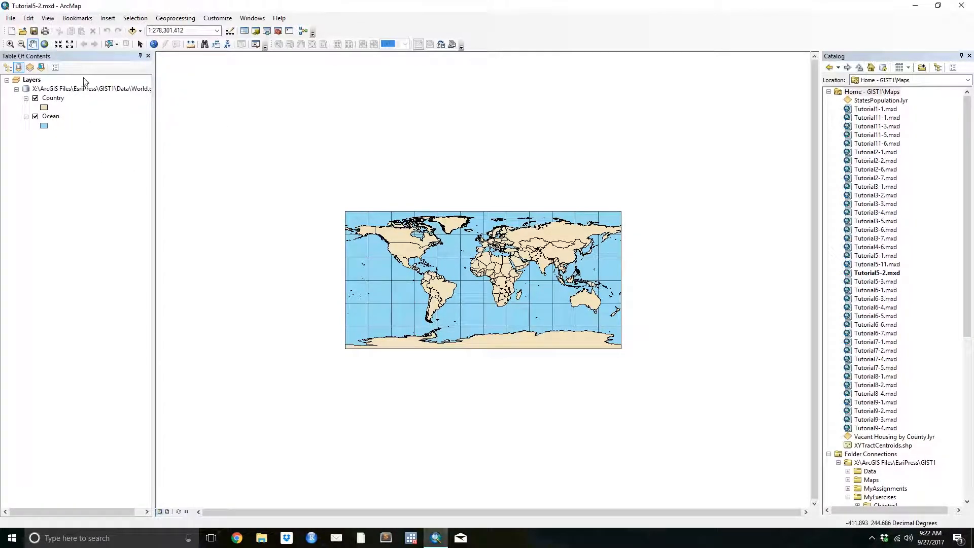
left_click(11, 44)
left_click_drag(344, 220, 641, 365)
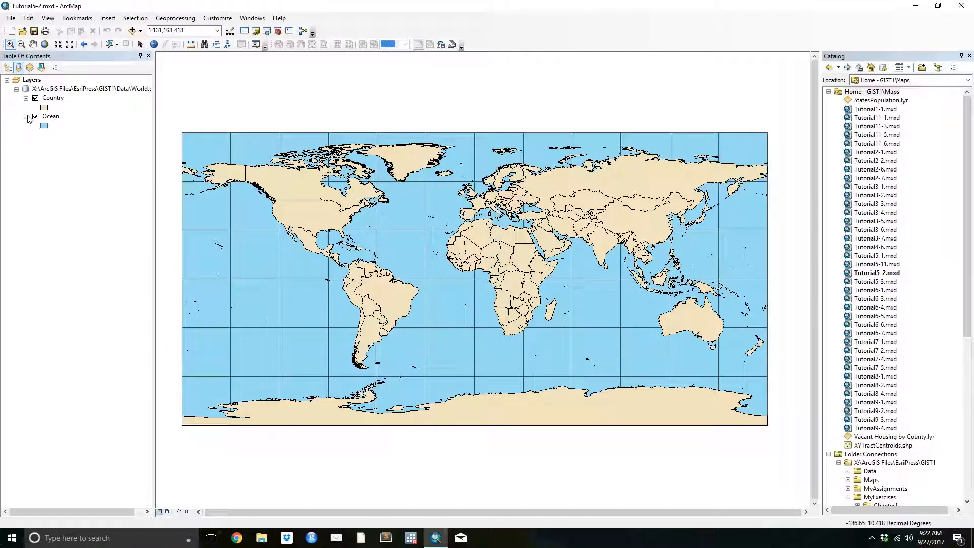
right_click(67, 93)
left_click(61, 147)
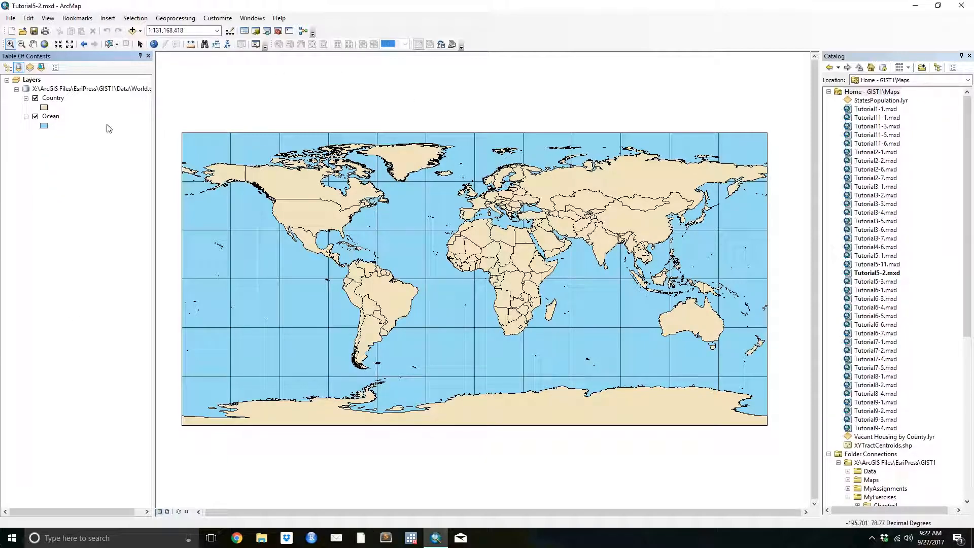
left_click(142, 44)
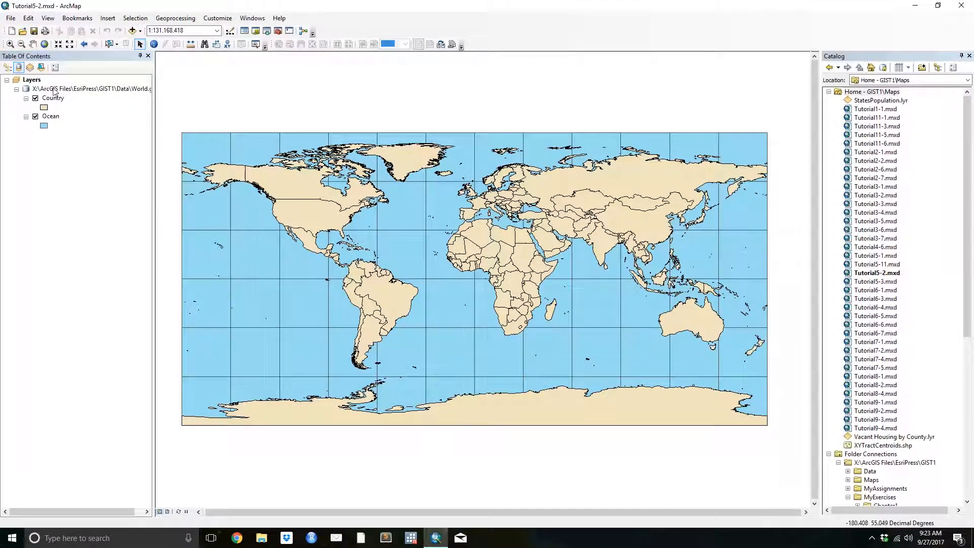
right_click(25, 79)
left_click(12, 151)
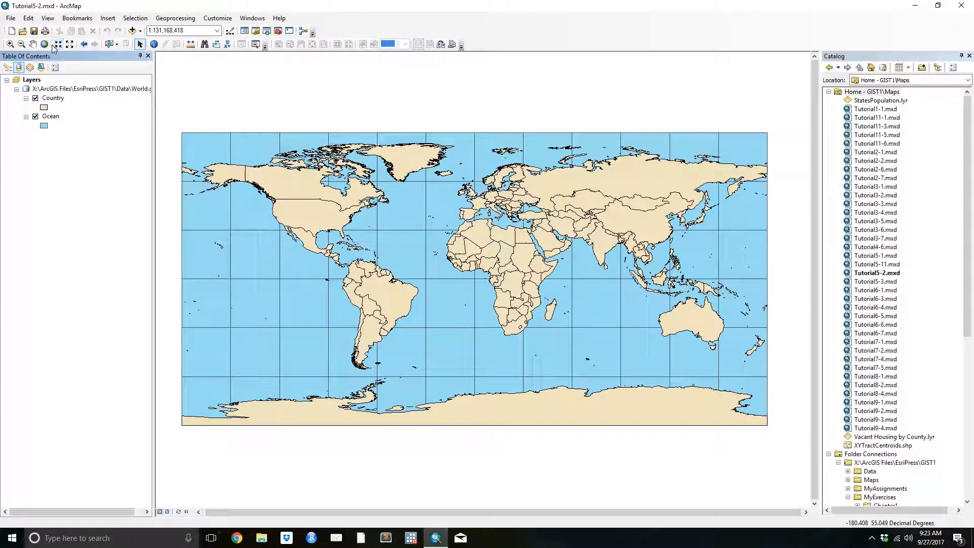
Step: Set the Layers data frame's coordinate system to the projected world system Mercator (world)
left_click(33, 81)
right_click(34, 82)
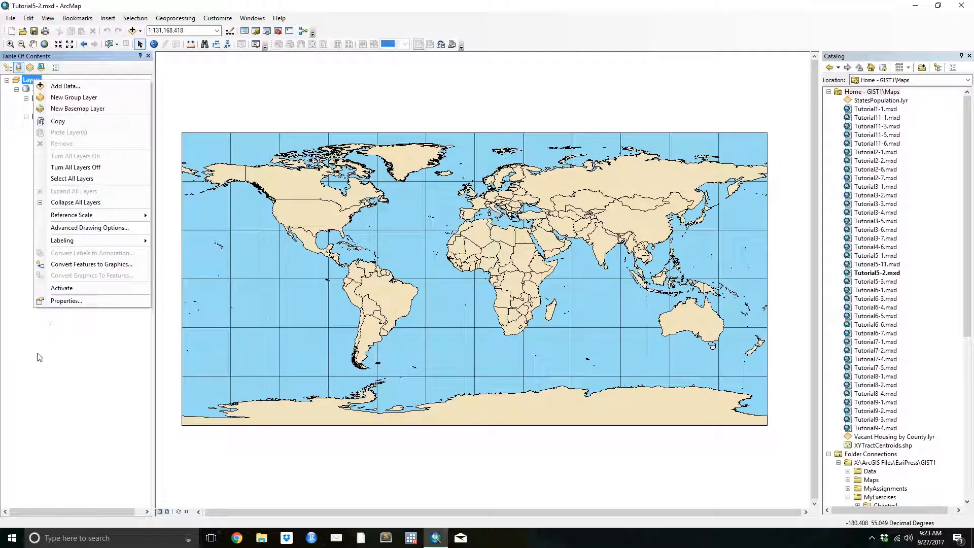
left_click(66, 300)
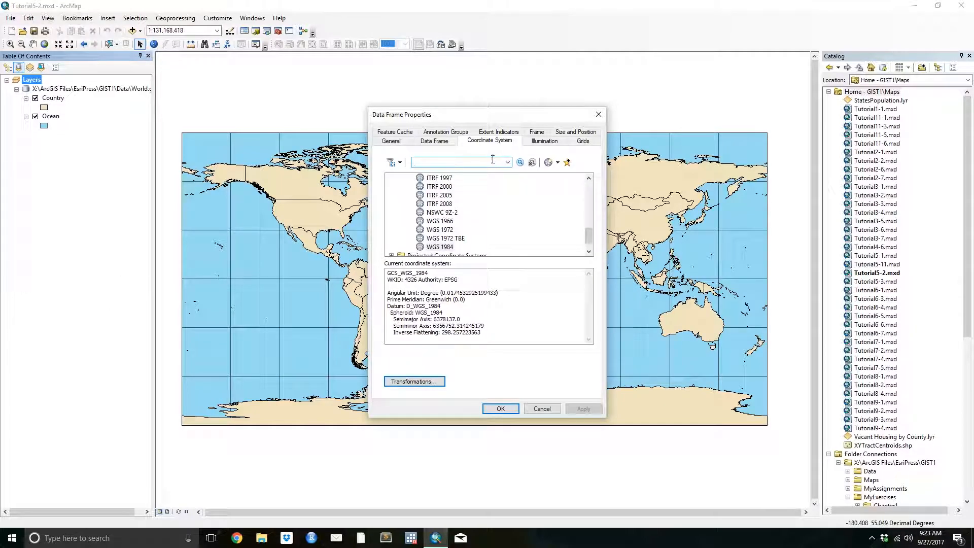
scroll(496, 195, "down", 1)
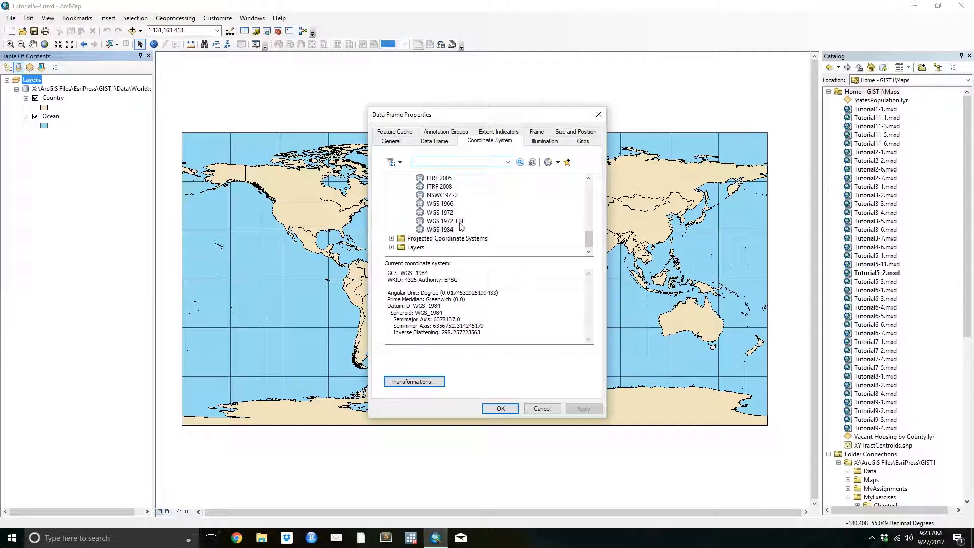
left_click(391, 238)
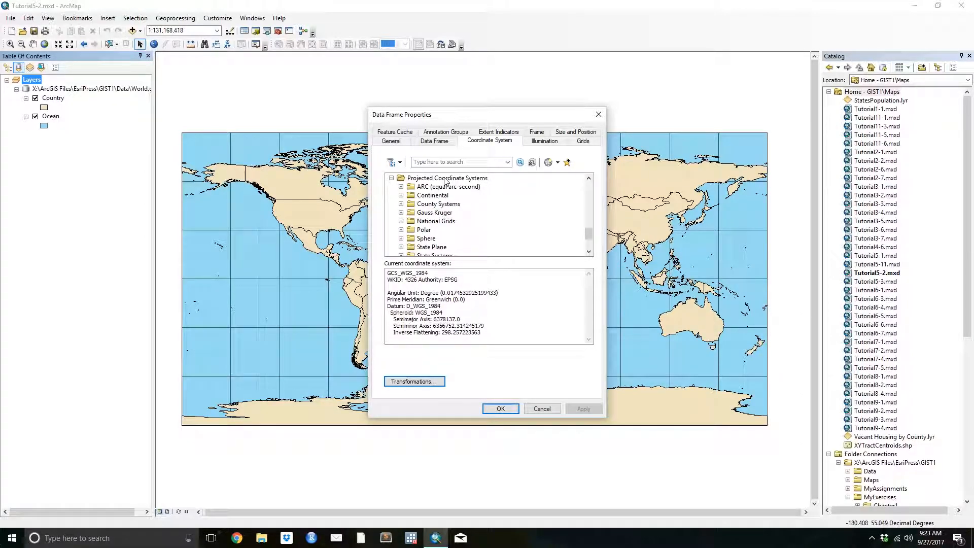
scroll(502, 223, "down", 2)
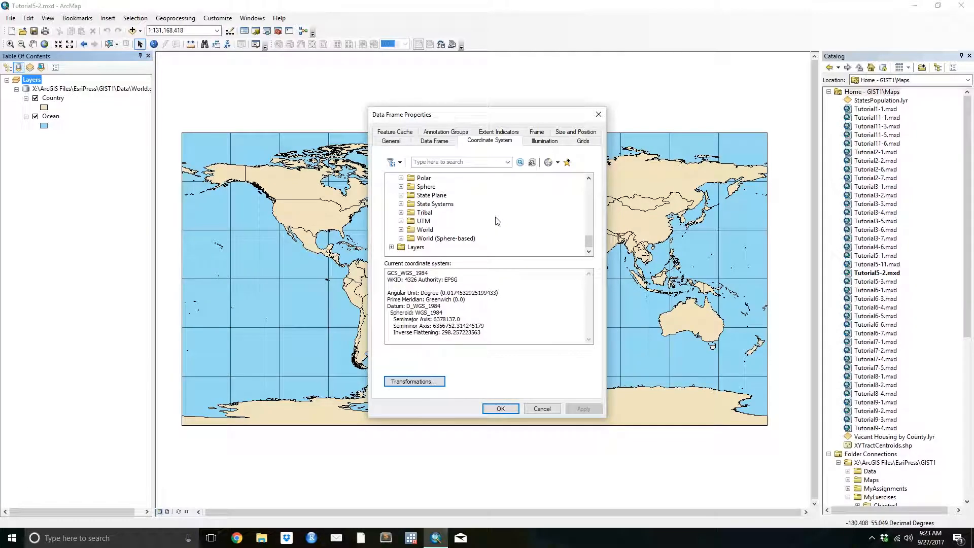
left_click(401, 230)
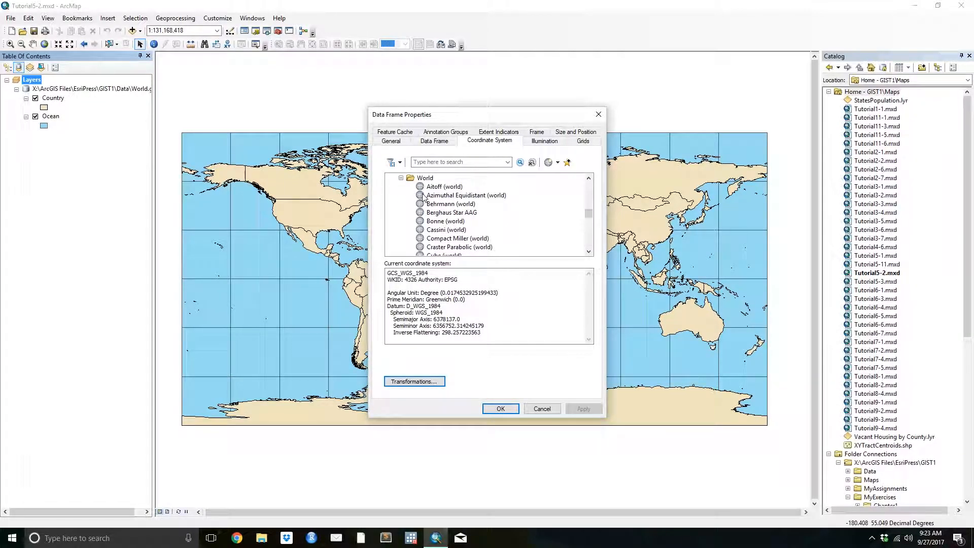
scroll(435, 213, "down", 9)
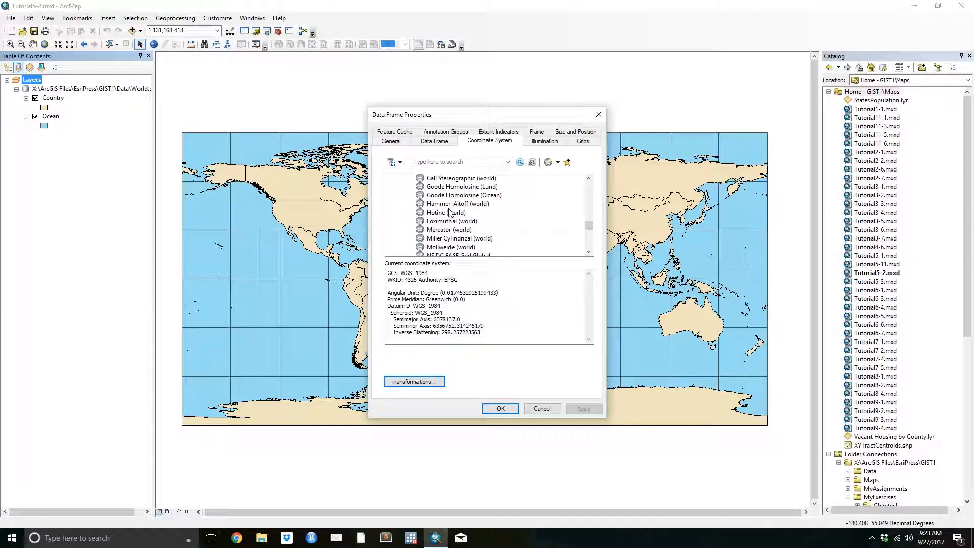
scroll(469, 212, "up", 1)
left_click(435, 203)
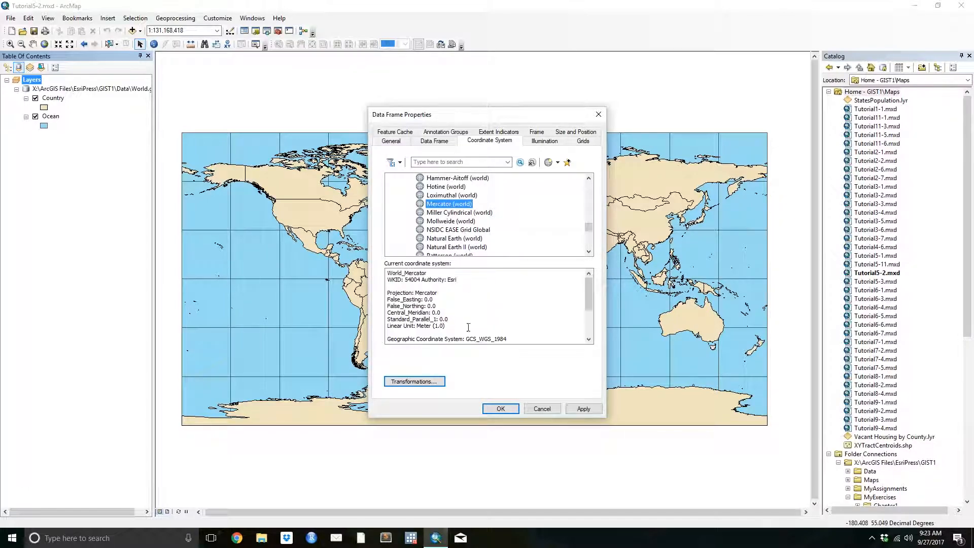
left_click(498, 409)
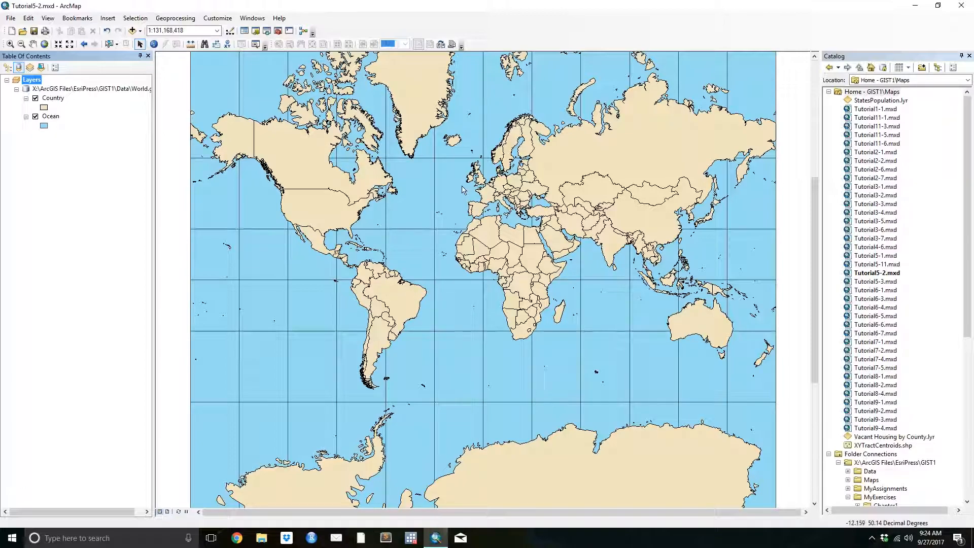
Step: Change the Layers data frame's coordinate system to Hammer-Aitoff (world)
left_click(70, 45)
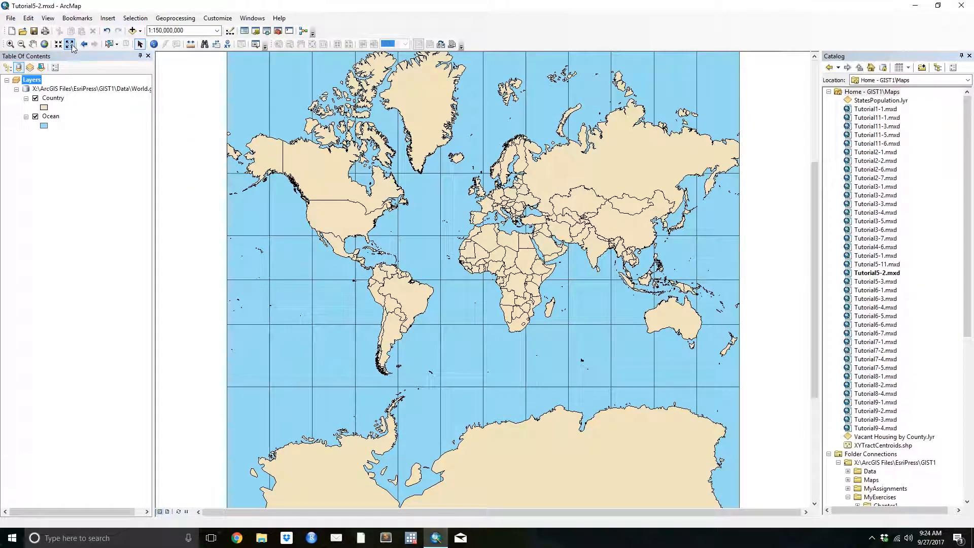
left_click(71, 45)
left_click(71, 46)
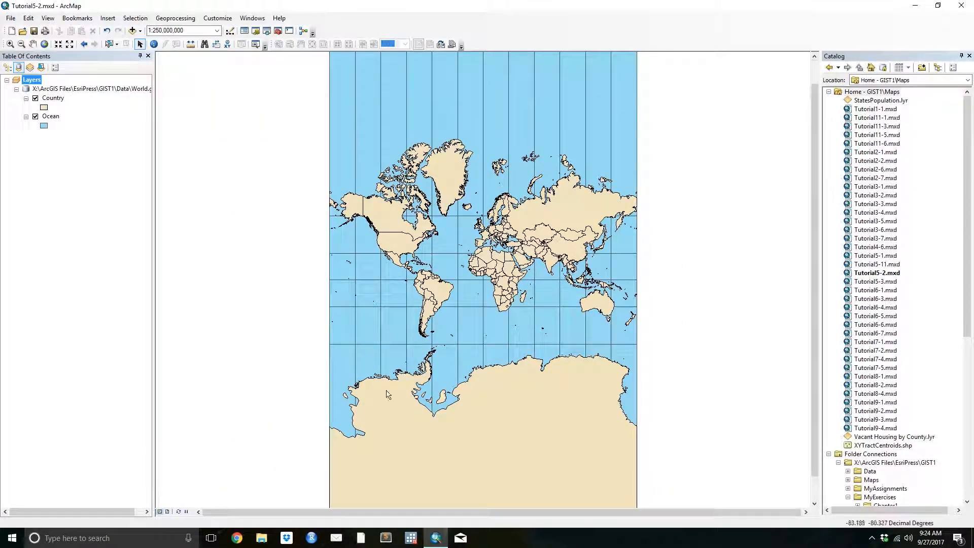
left_click(70, 44)
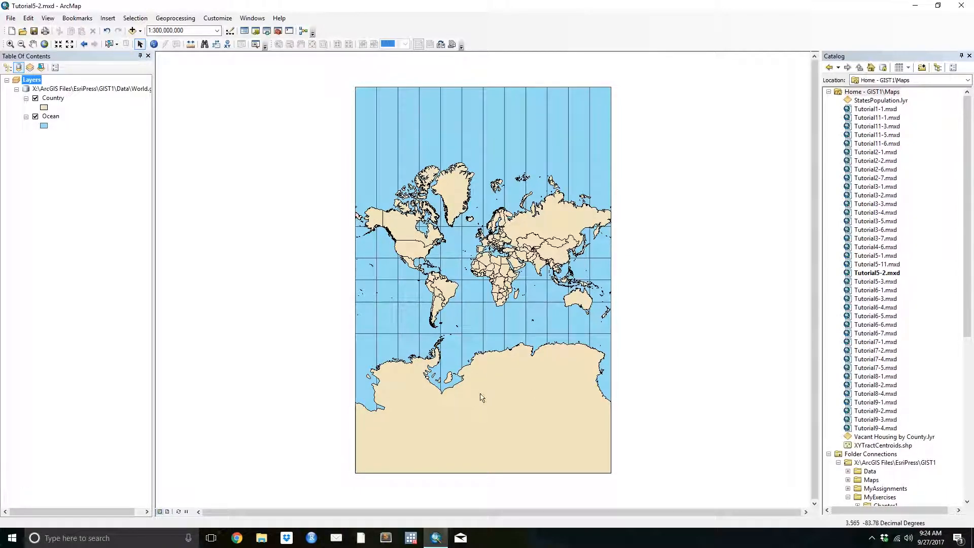
right_click(31, 80)
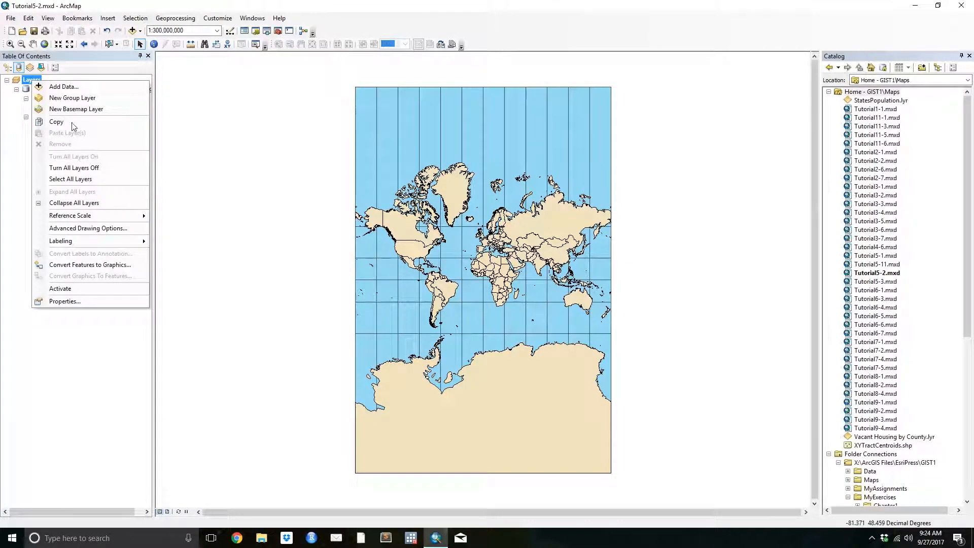
left_click(87, 303)
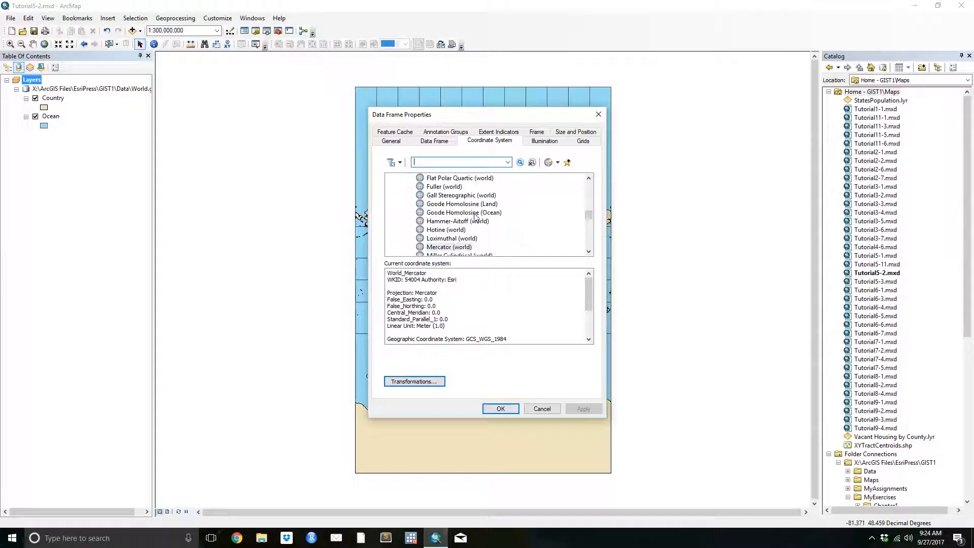
left_click(447, 222)
left_click(500, 408)
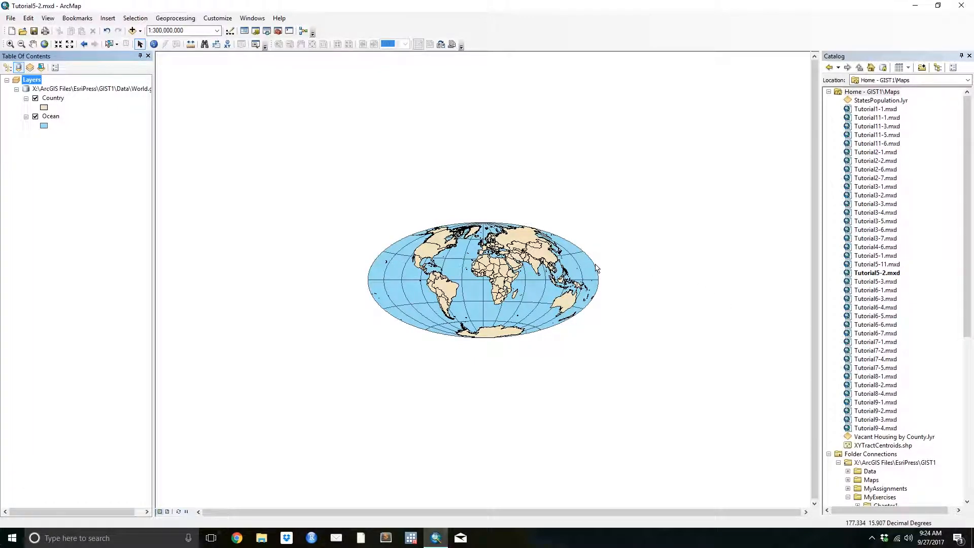
Step: Switch the Layers data frame's projection to Robinson (world)
right_click(35, 81)
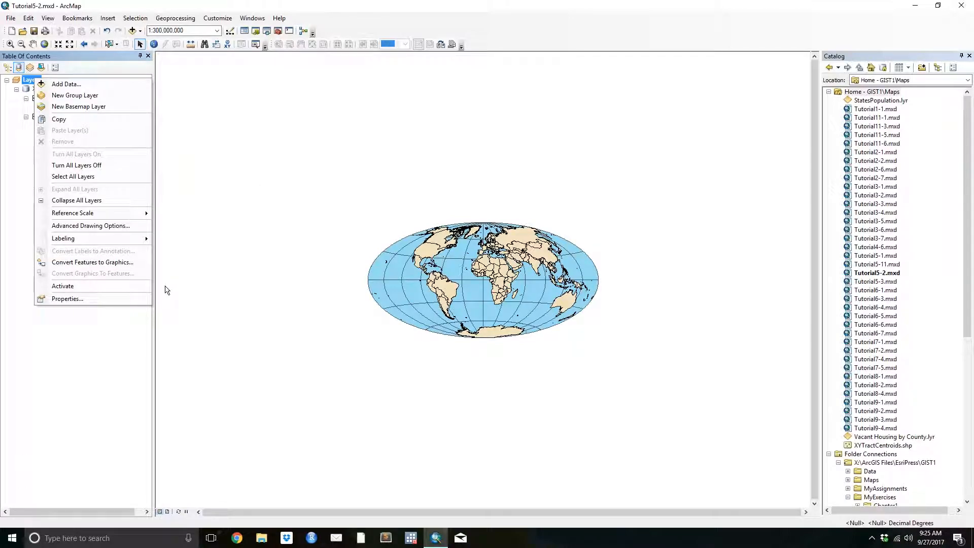
left_click(53, 300)
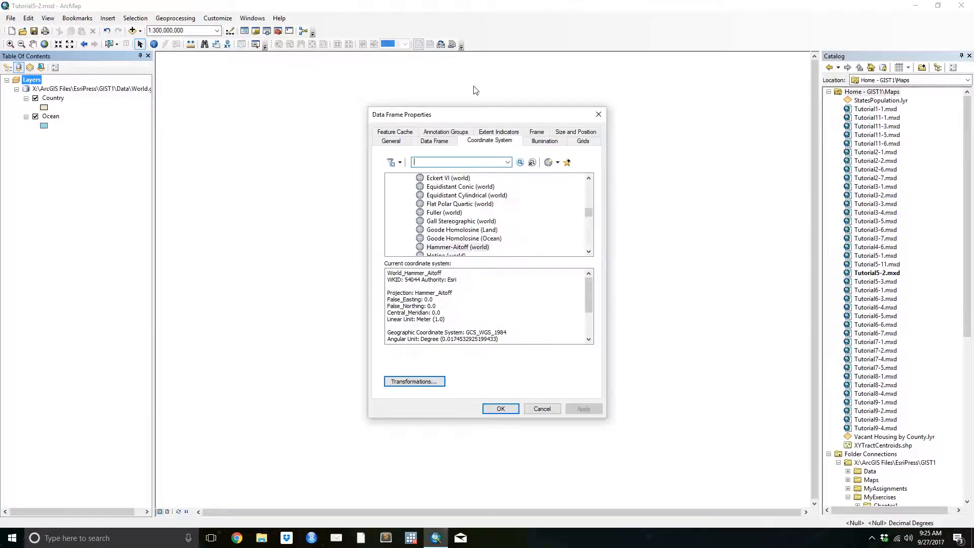
scroll(467, 193, "down", 1)
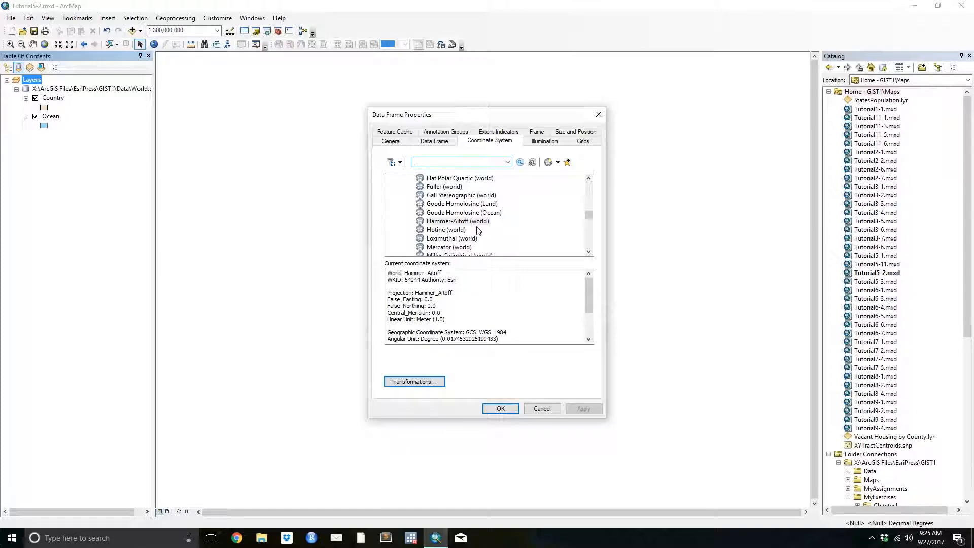
scroll(530, 244, "down", 3)
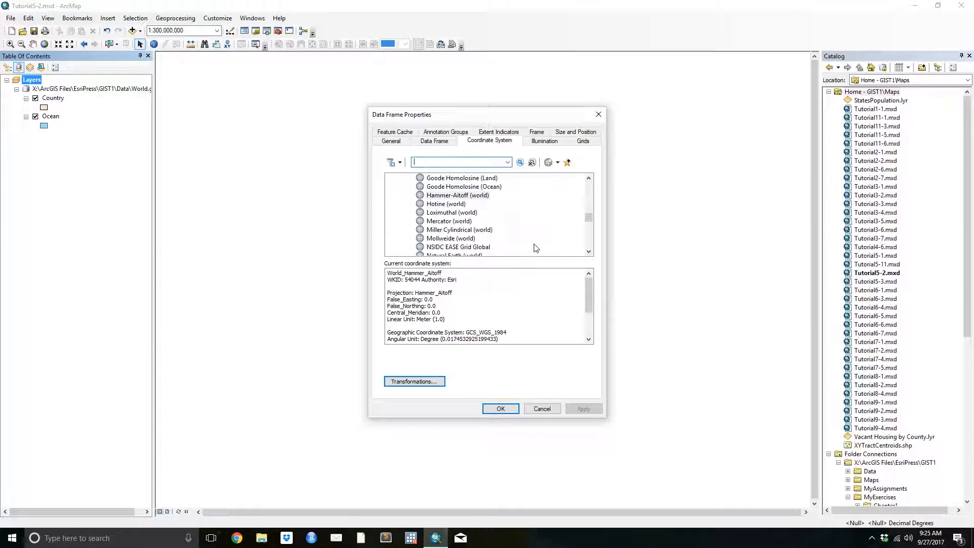
scroll(469, 224, "down", 1)
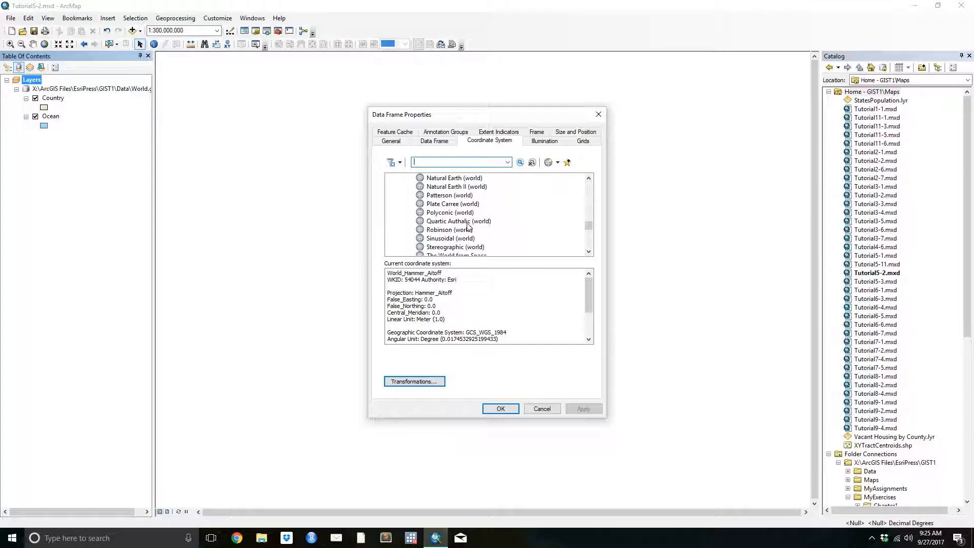
left_click(449, 231)
left_click(500, 408)
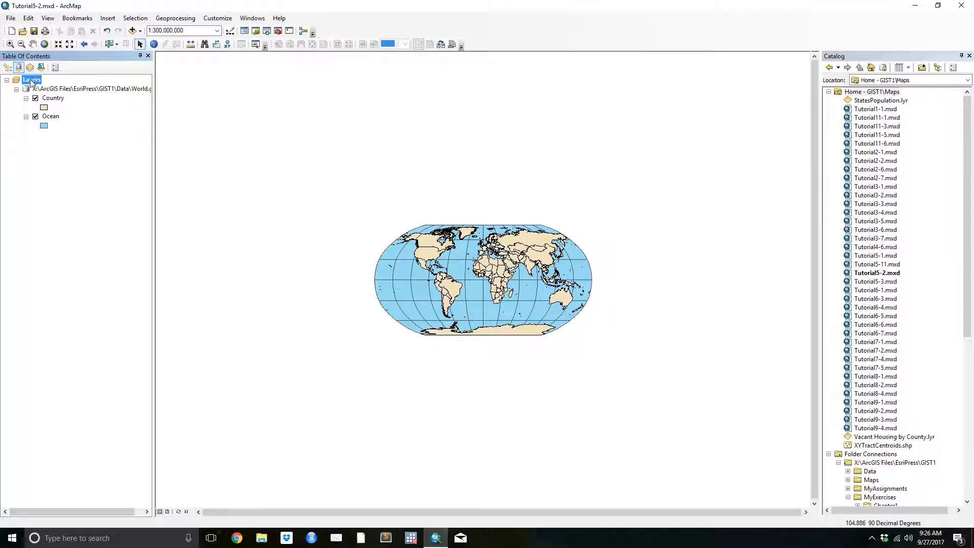
Step: Open Tutorial5-3.mxd without saving the changes to Tutorial5-2.mxd, and zoom in on the contiguous United States
left_click(22, 31)
scroll(487, 271, "down", 3)
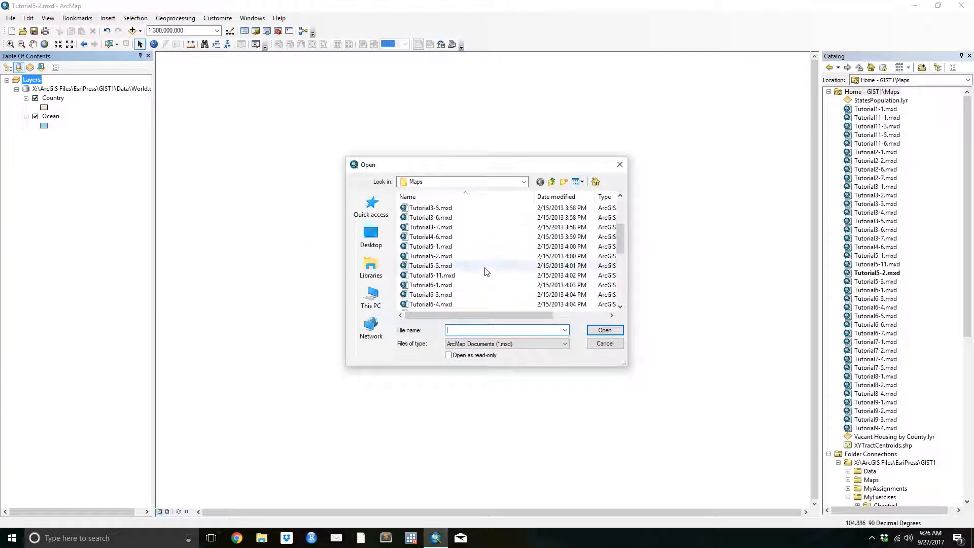
double_click(442, 276)
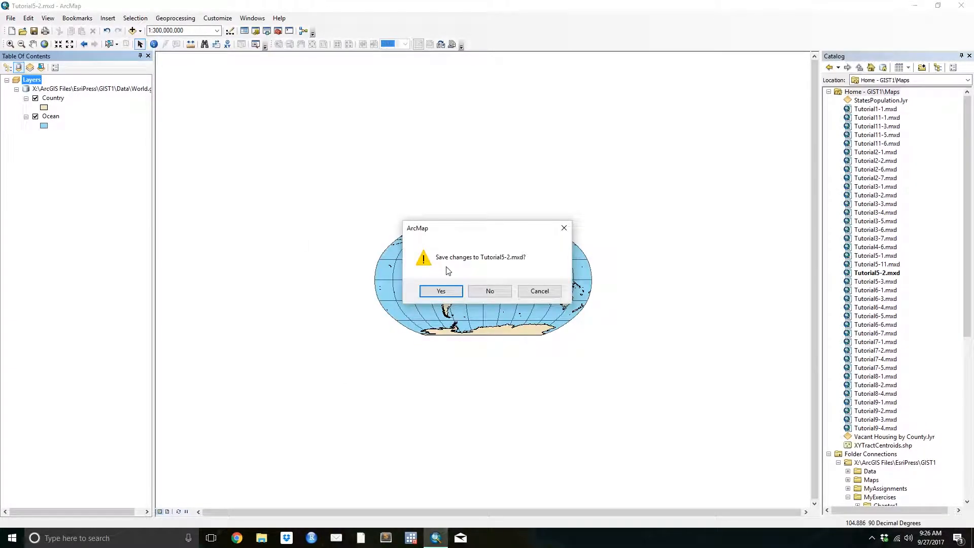
left_click(490, 290)
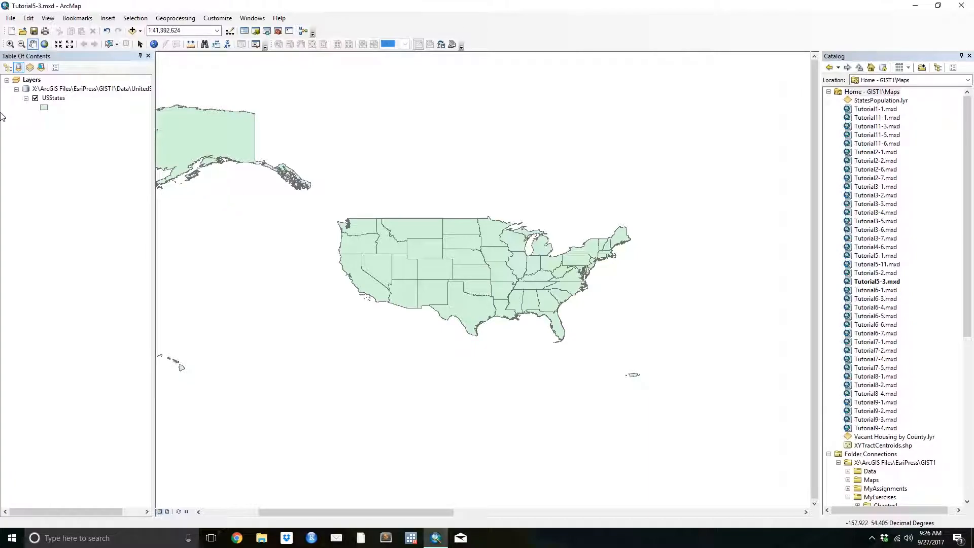
left_click(10, 44)
left_click_drag(322, 198, 653, 366)
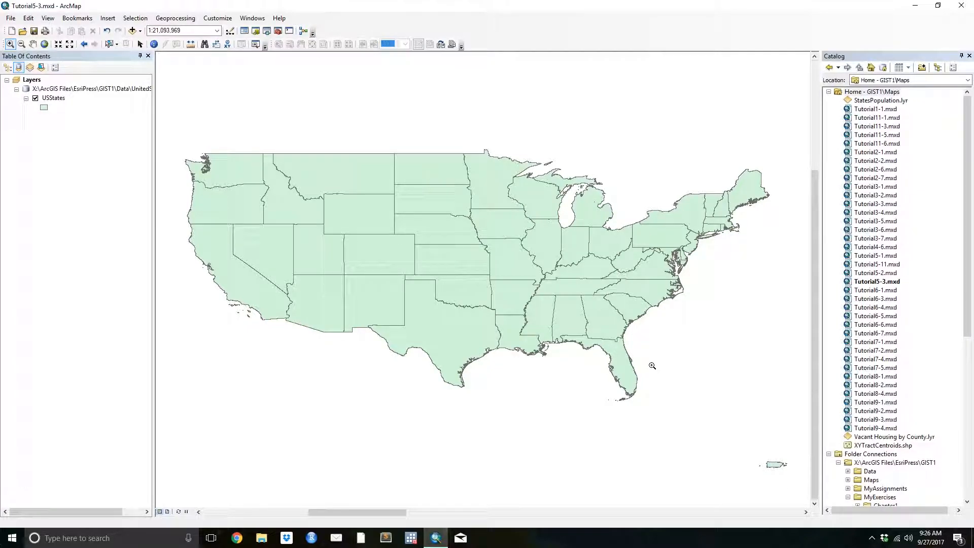
Step: Open the Layers data frame's coordinate system settings and expand the projected continental systems for North America
right_click(28, 82)
left_click(61, 299)
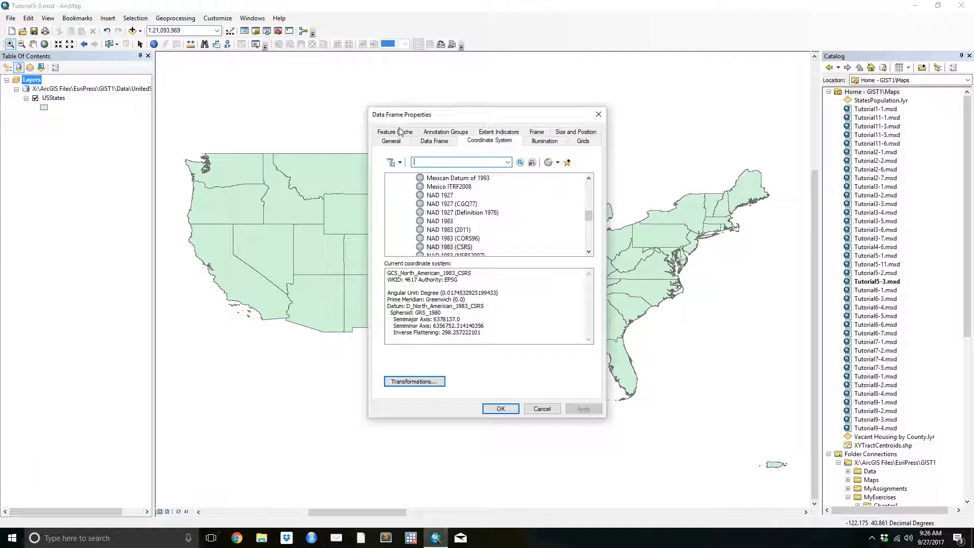
scroll(553, 211, "down", 10)
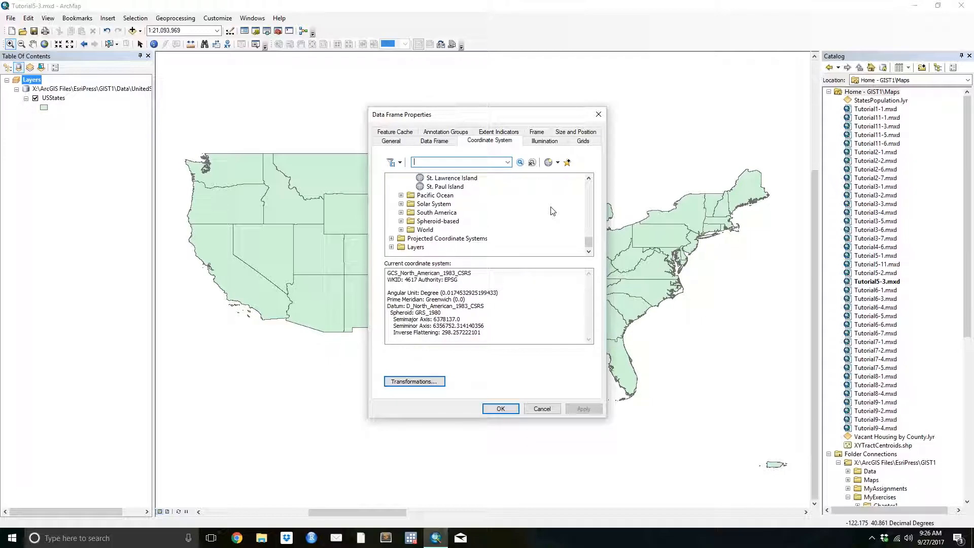
scroll(462, 223, "up", 3)
scroll(464, 224, "down", 3)
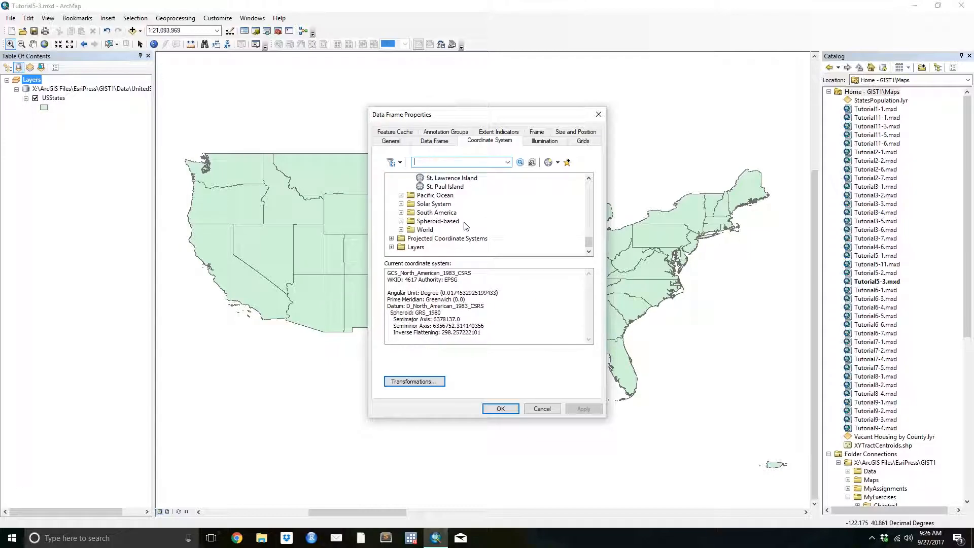
left_click(391, 238)
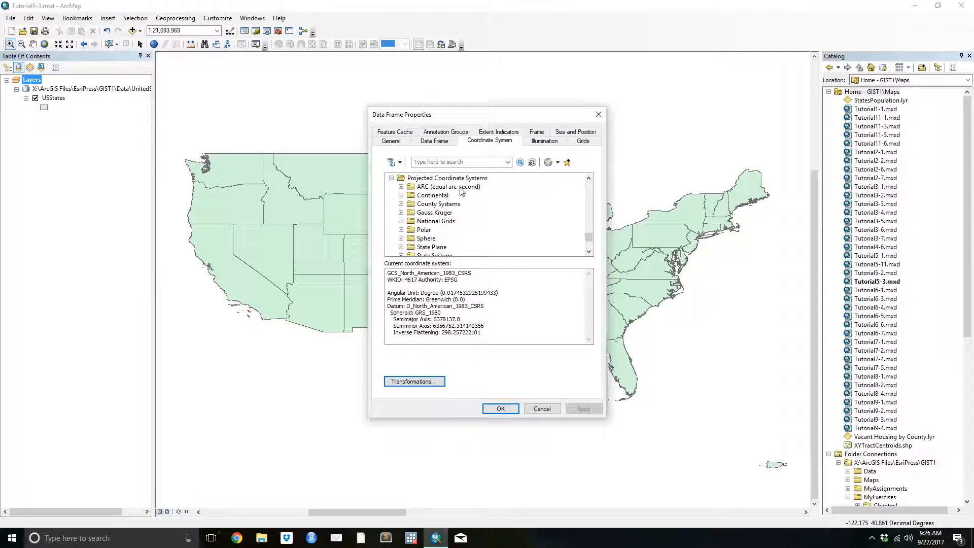
scroll(434, 208, "down", 2)
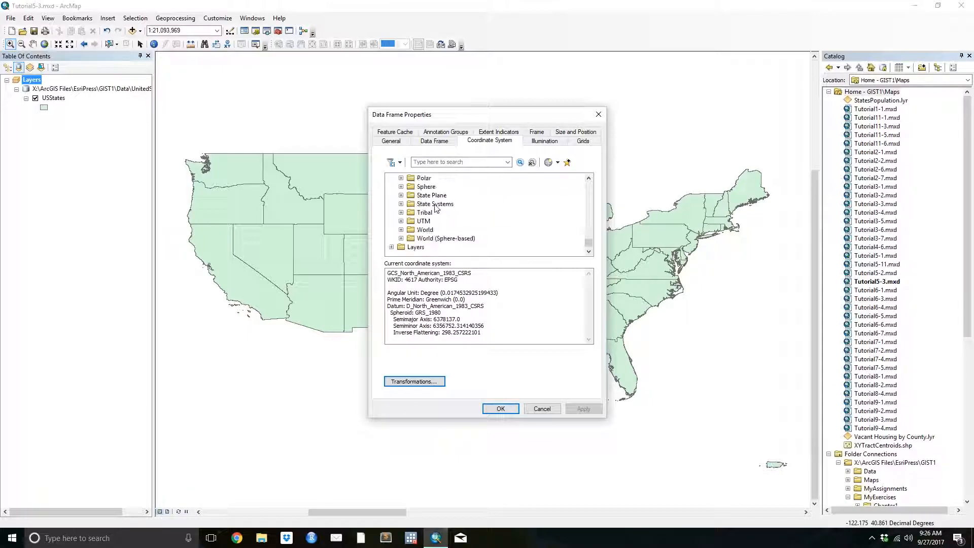
scroll(439, 229, "up", 2)
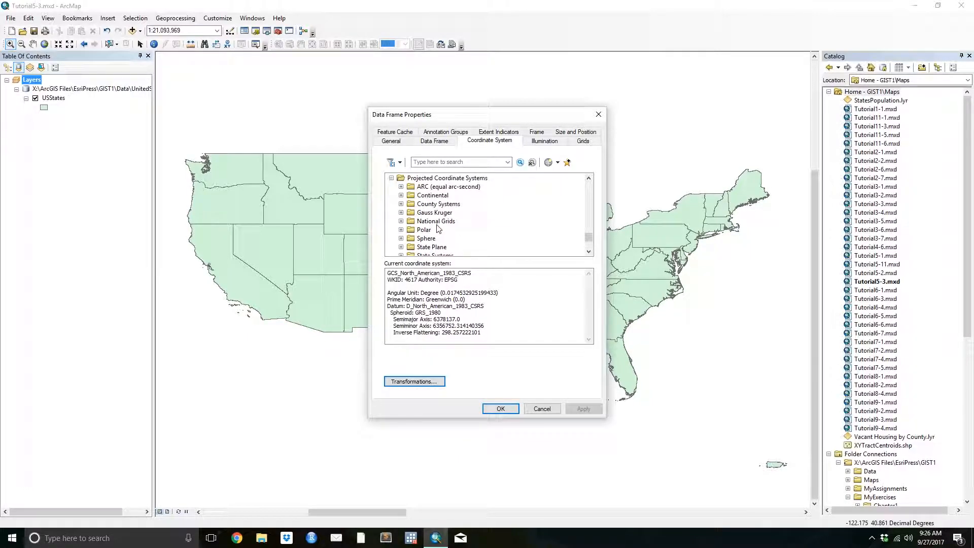
left_click(401, 196)
left_click(411, 230)
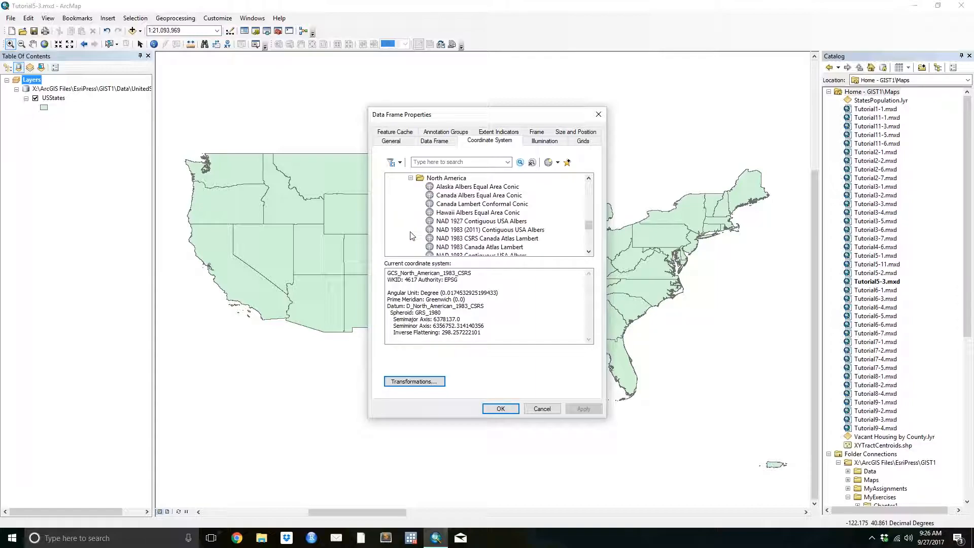
Step: Set the Layers data frame's coordinate system to North America Albers Equal Area Conic and accept it despite the differing geographic coordinate system
left_click(485, 230)
scroll(484, 228, "down", 3)
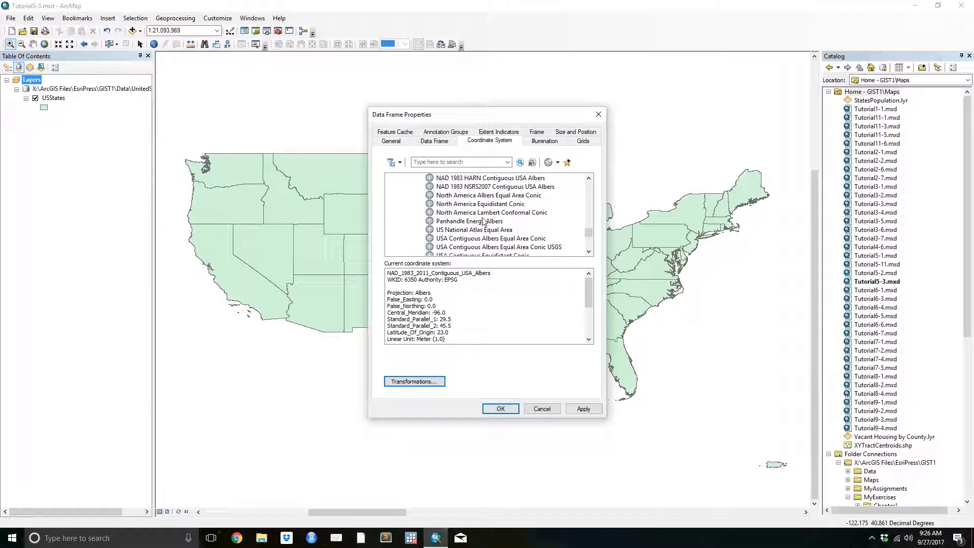
left_click(483, 204)
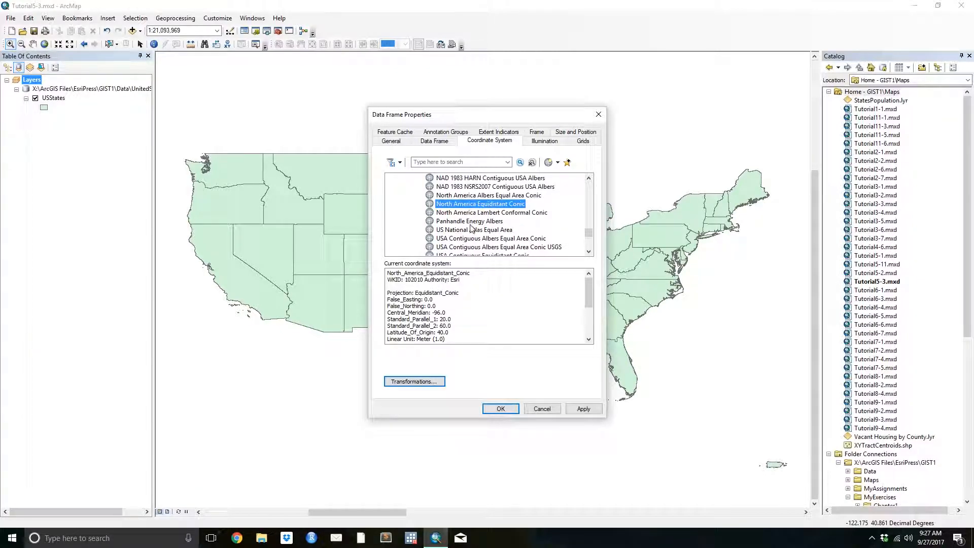
left_click(488, 196)
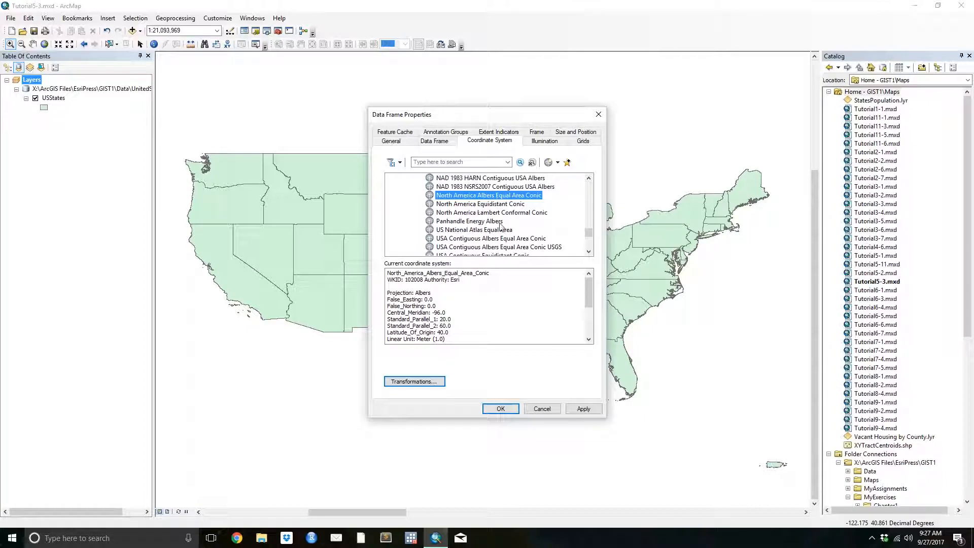
left_click(500, 409)
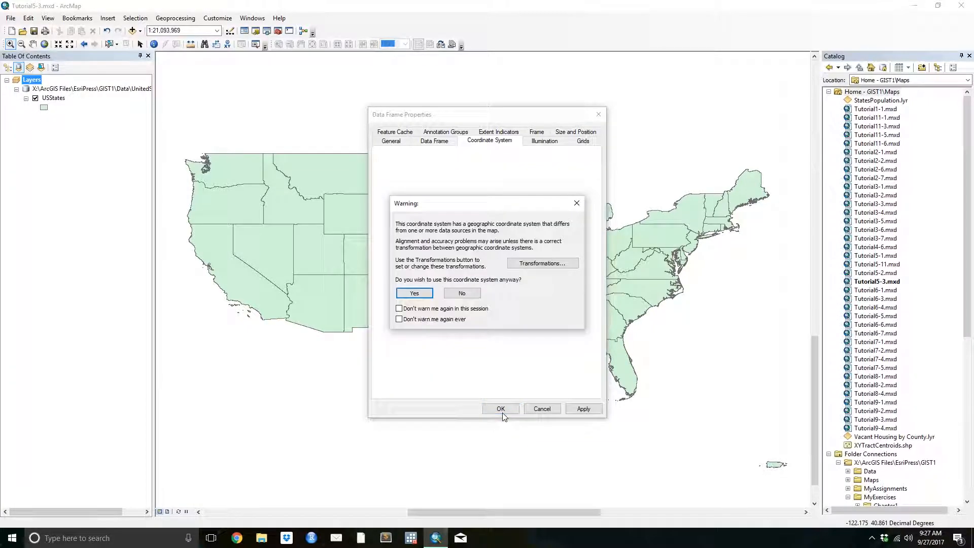
left_click(424, 293)
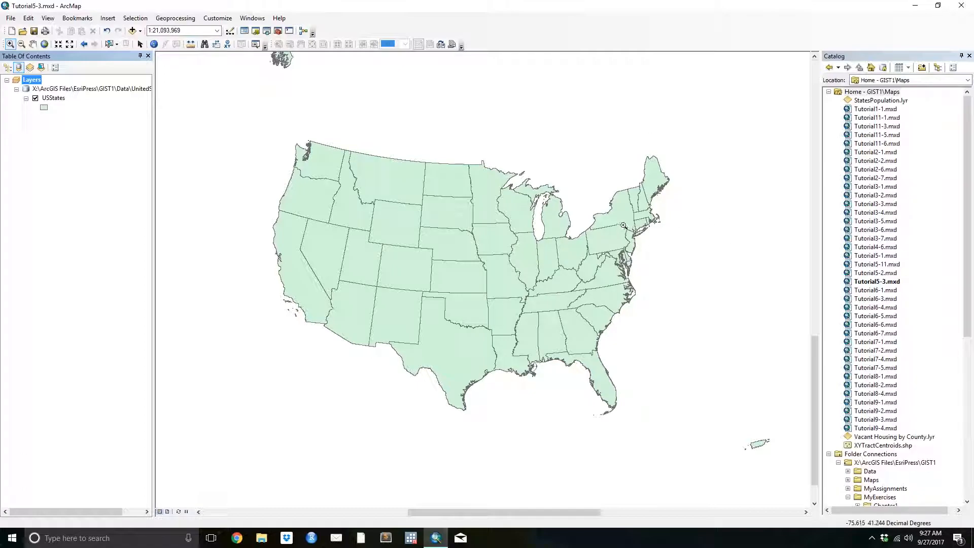
Step: Zoom in on the New York area and expand the State Plane systems in the Layers data frame's coordinate system settings
left_click_drag(623, 226, 641, 240)
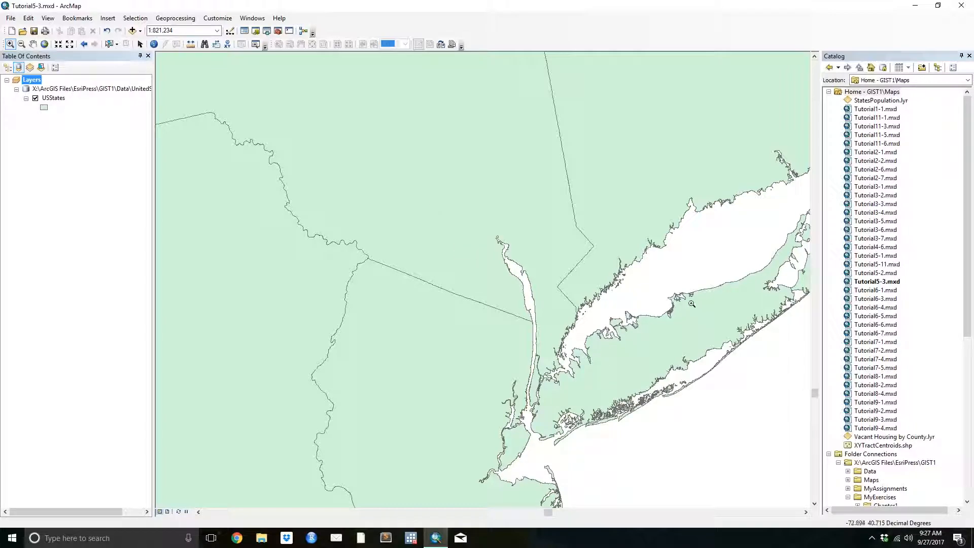
right_click(32, 80)
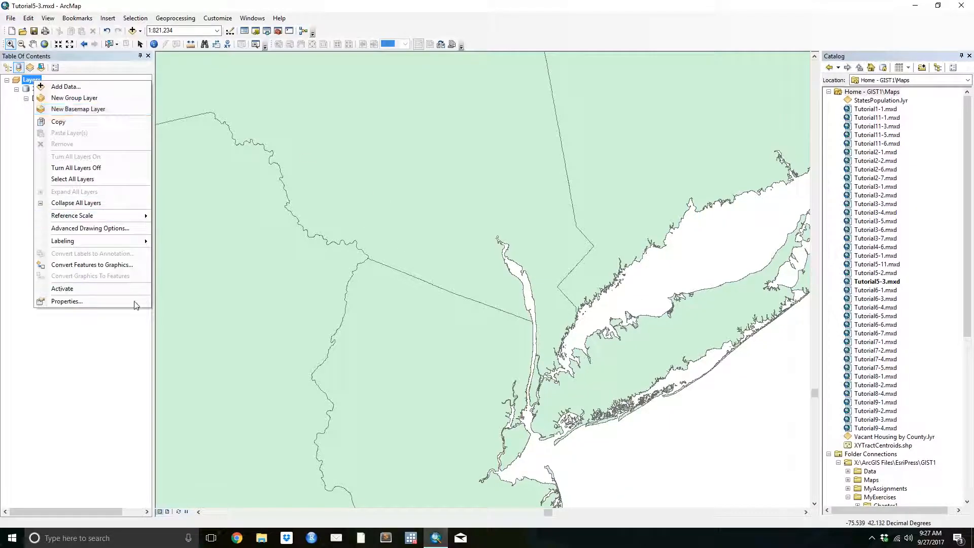
left_click(87, 302)
scroll(521, 220, "up", 5)
double_click(420, 230)
scroll(420, 236, "down", 2)
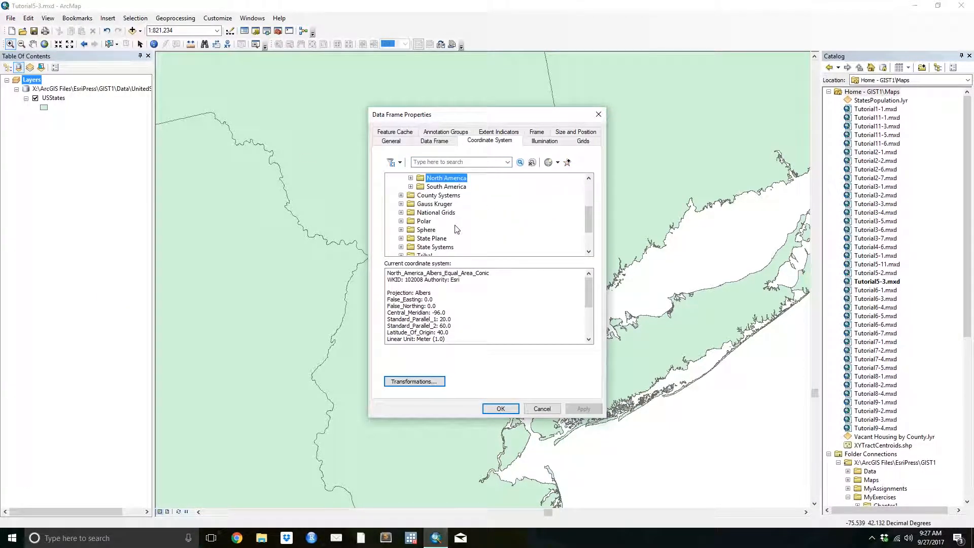
left_click(400, 238)
scroll(444, 219, "down", 3)
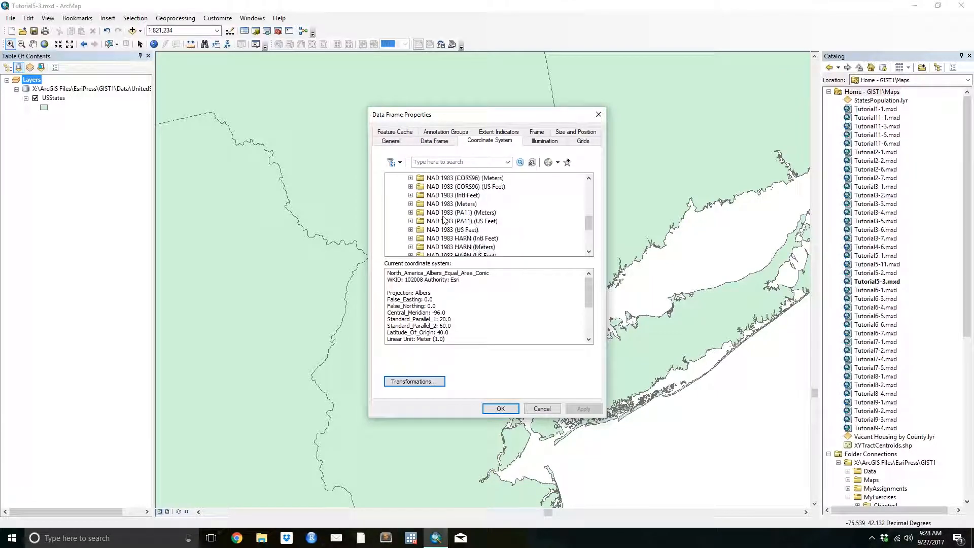
Step: Apply the NAD 1983 (2011) StatePlane New York Long Isl FIPS 3104 (US Feet) coordinate system and zoom in on Long Island
scroll(444, 222, "up", 3)
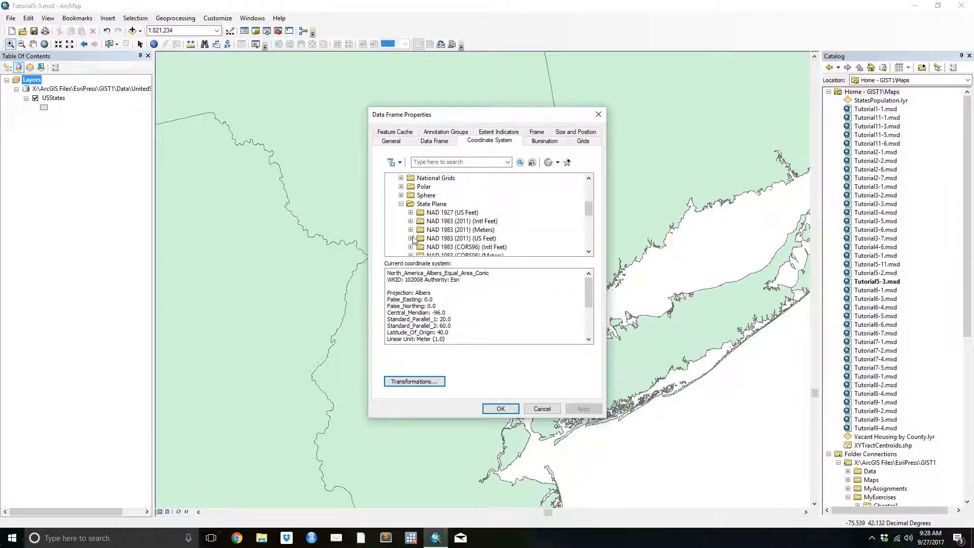
left_click(410, 238)
scroll(477, 203, "down", 20)
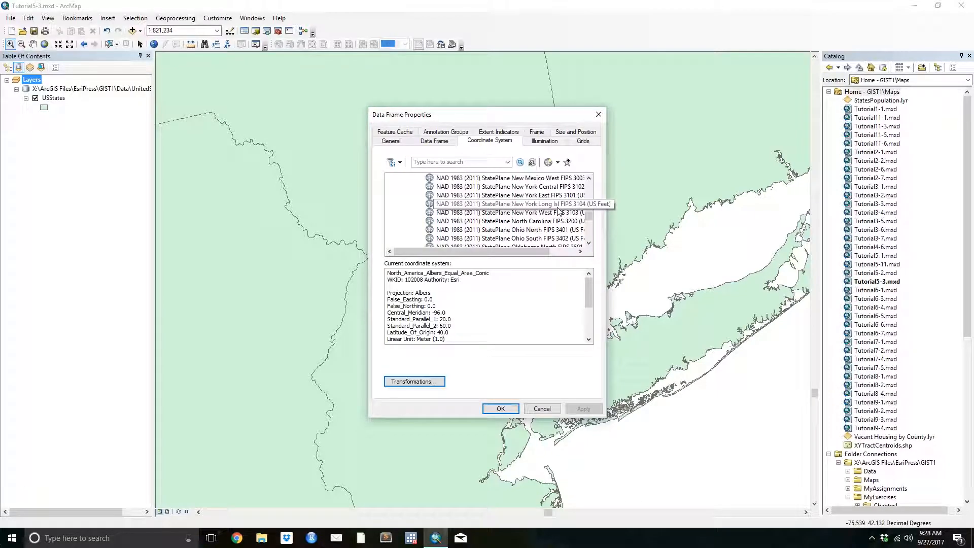
left_click(558, 206)
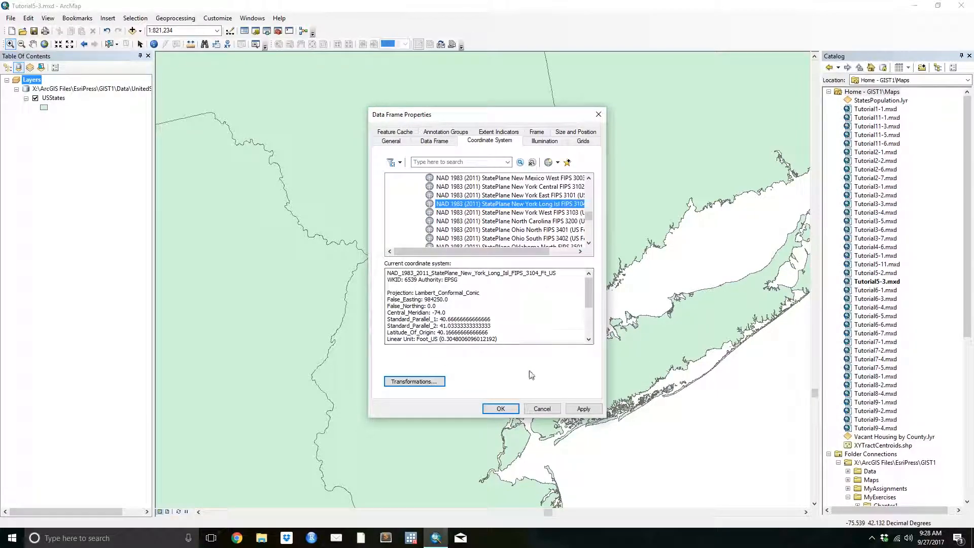
left_click(500, 409)
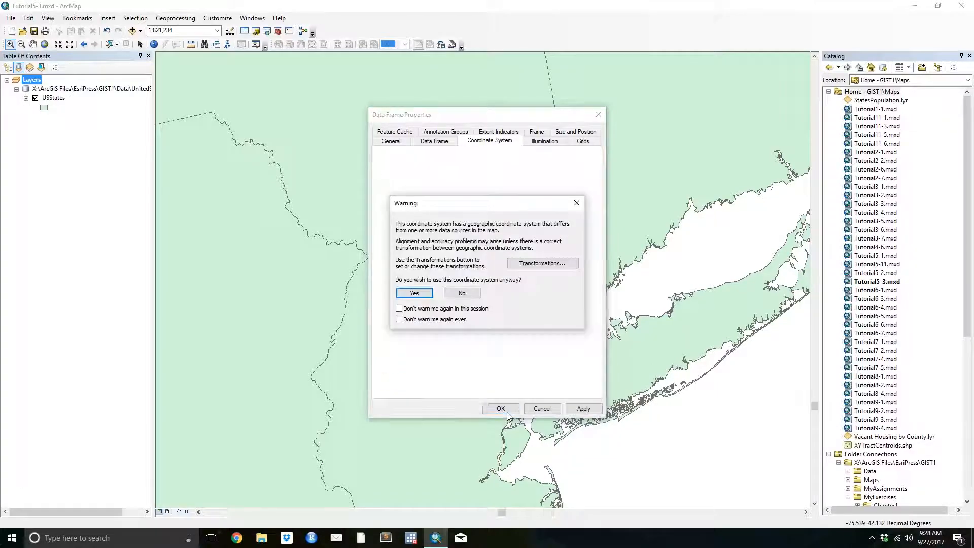
left_click(414, 293)
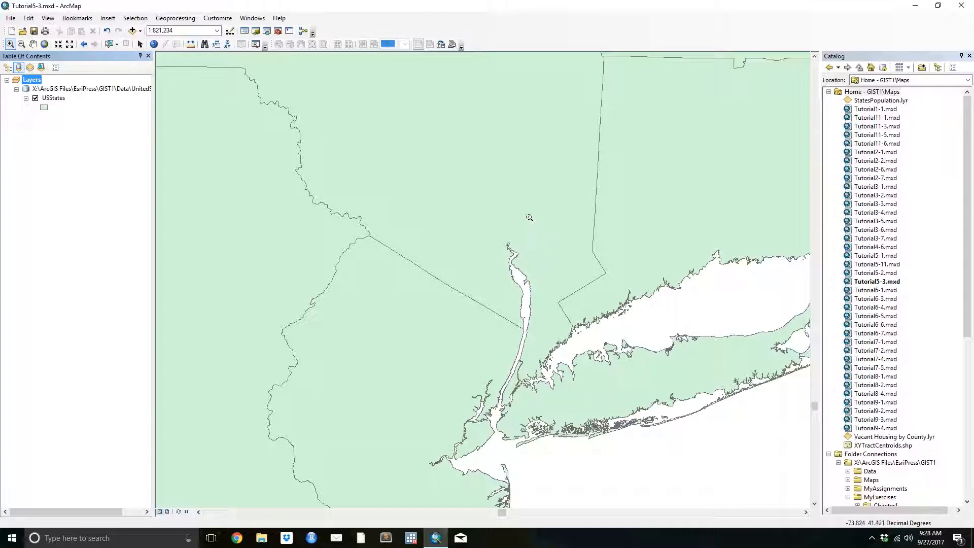
left_click_drag(434, 239, 712, 459)
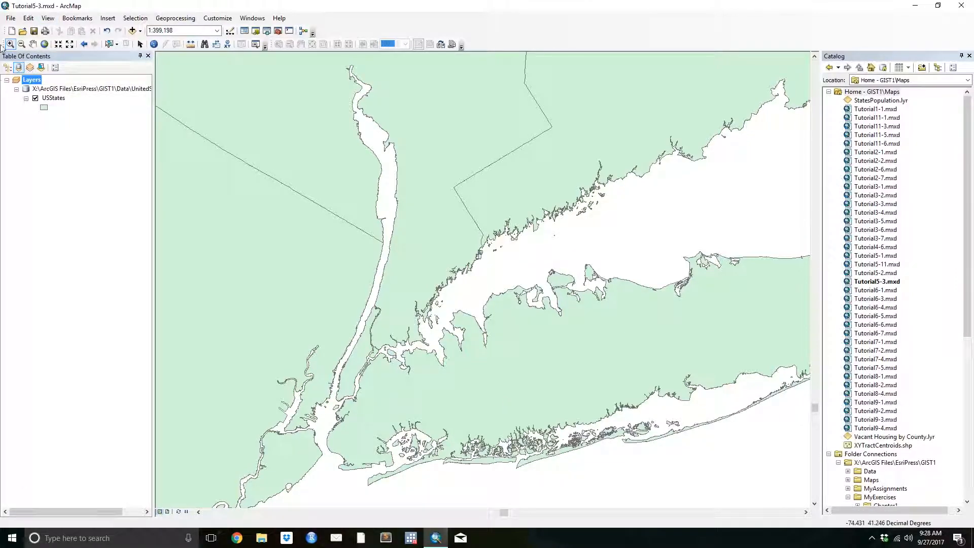
Step: Create a new blank map document without saving the changes to Tutorial5-3.mxd
left_click(23, 32)
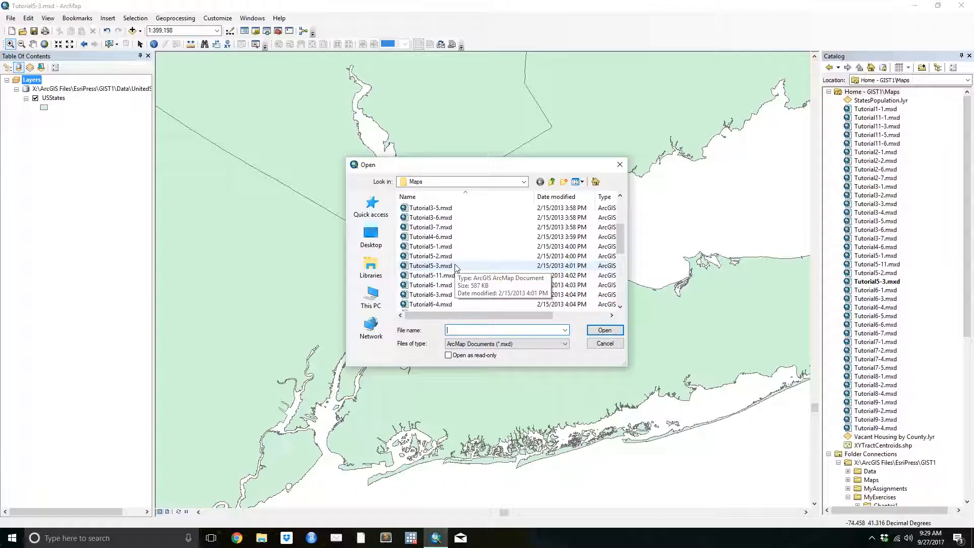
left_click(605, 343)
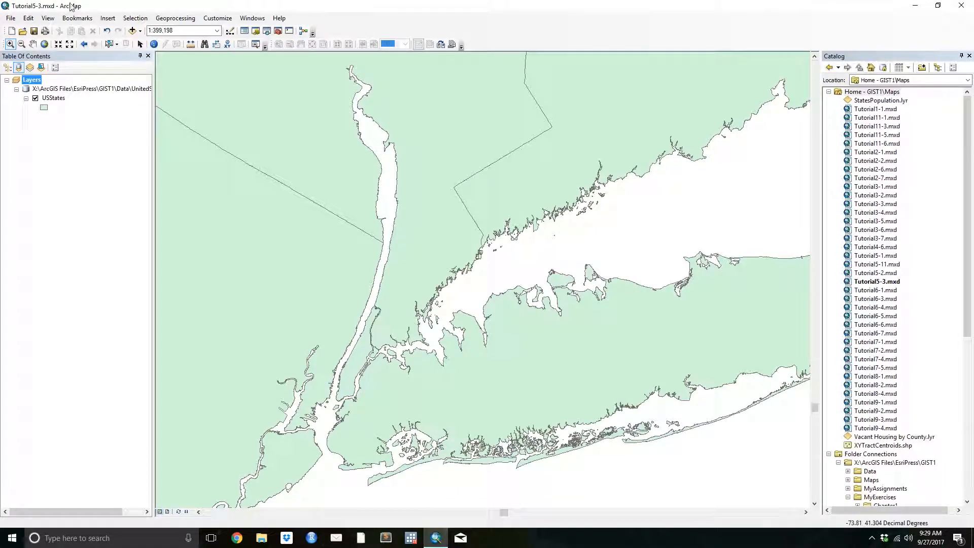
left_click(12, 31)
double_click(414, 218)
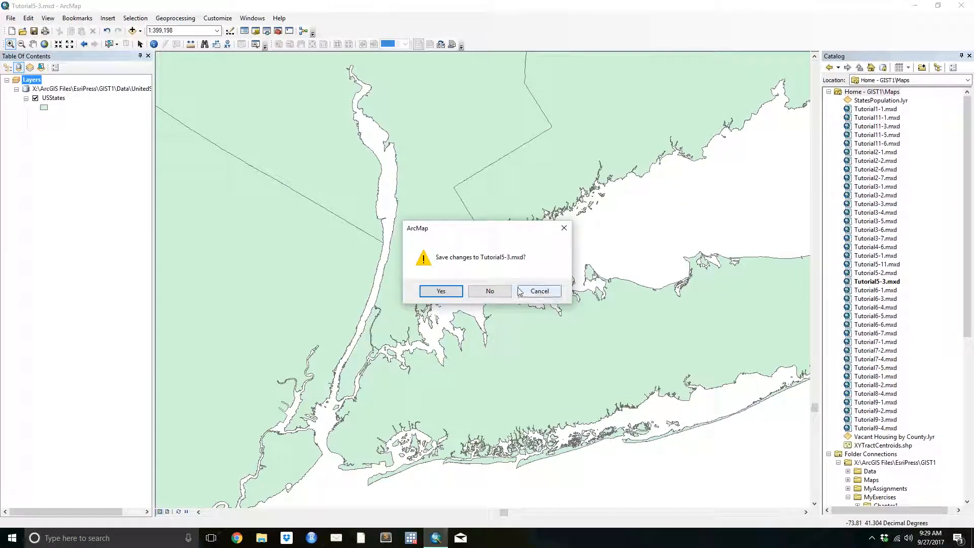
left_click(500, 291)
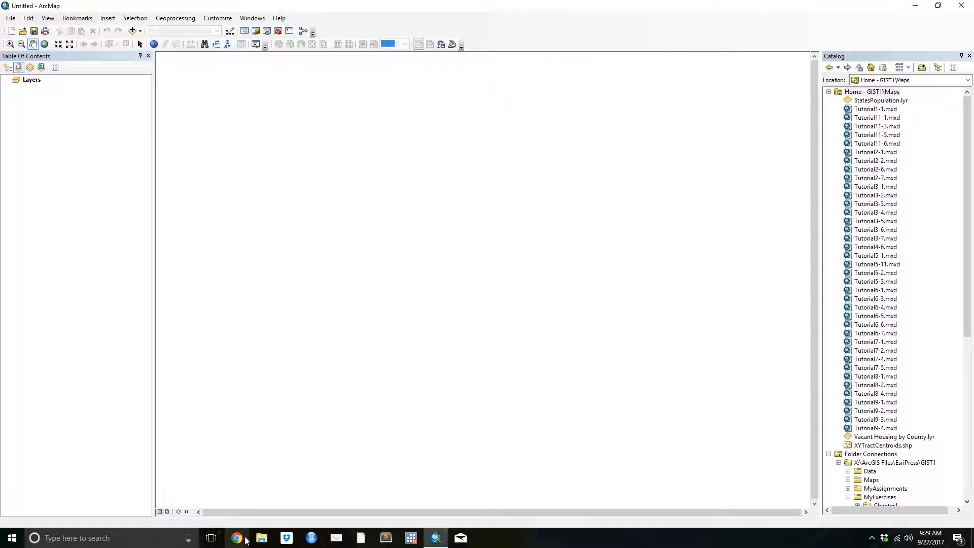
left_click(237, 537)
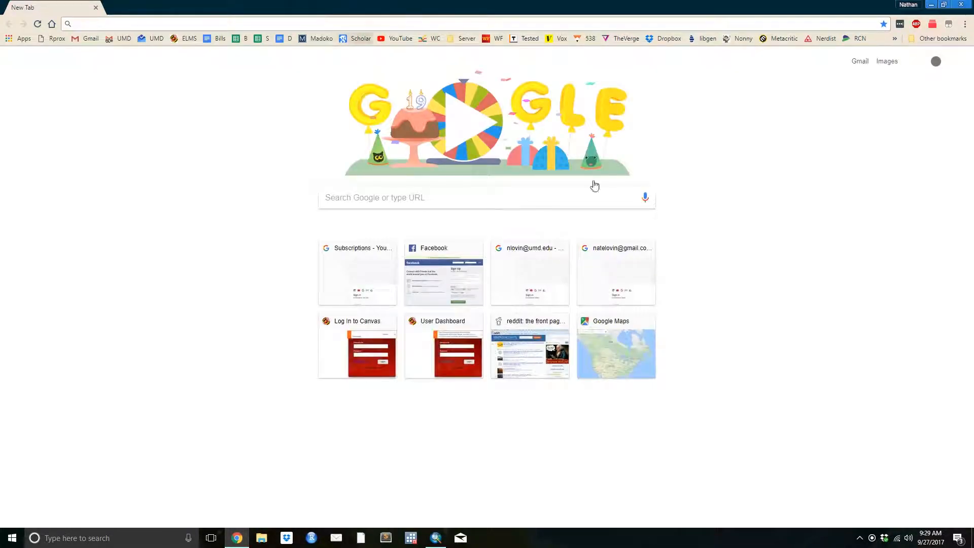
left_click(931, 5)
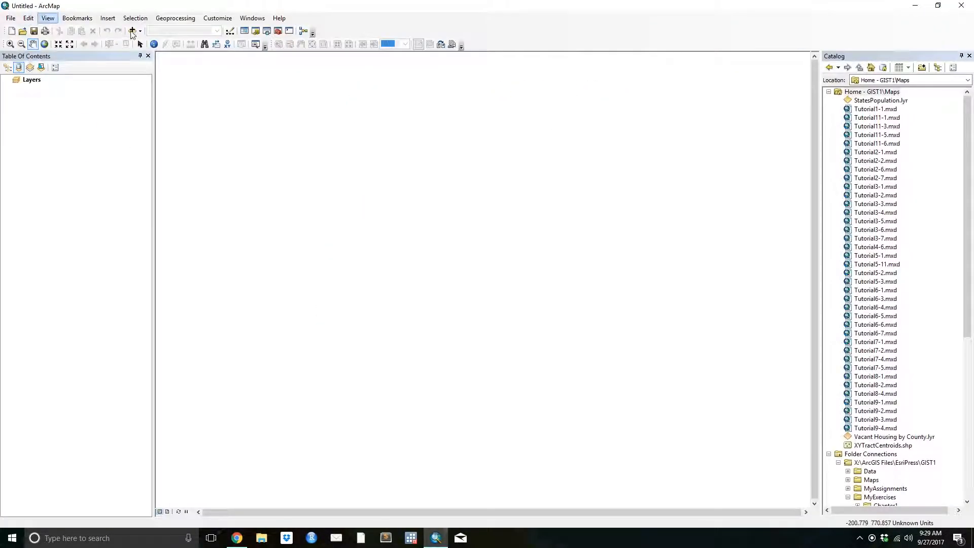
Step: Add the Munic layer from AlleghenyCounty.gdb in the GIST1 Data folder to the blank map
left_click(132, 32)
left_click(502, 202)
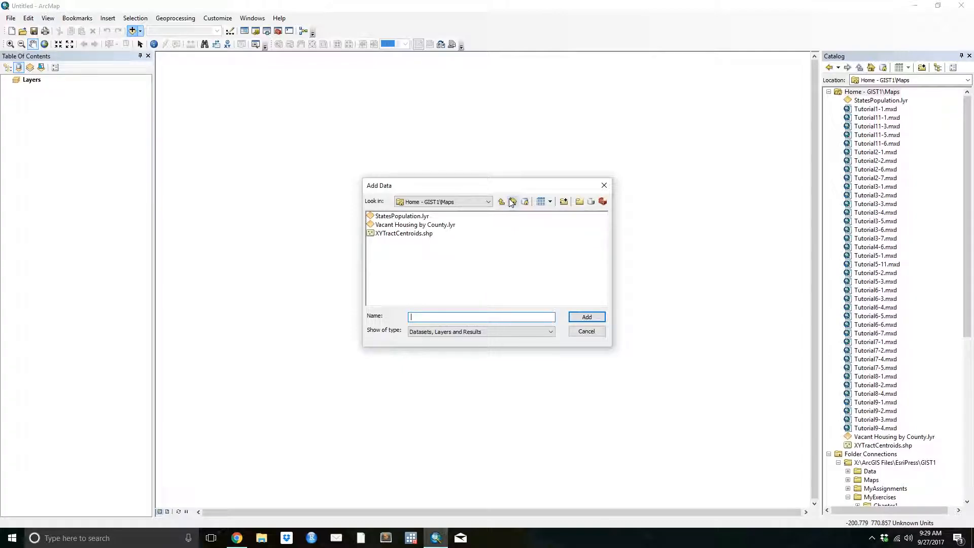
left_click(504, 203)
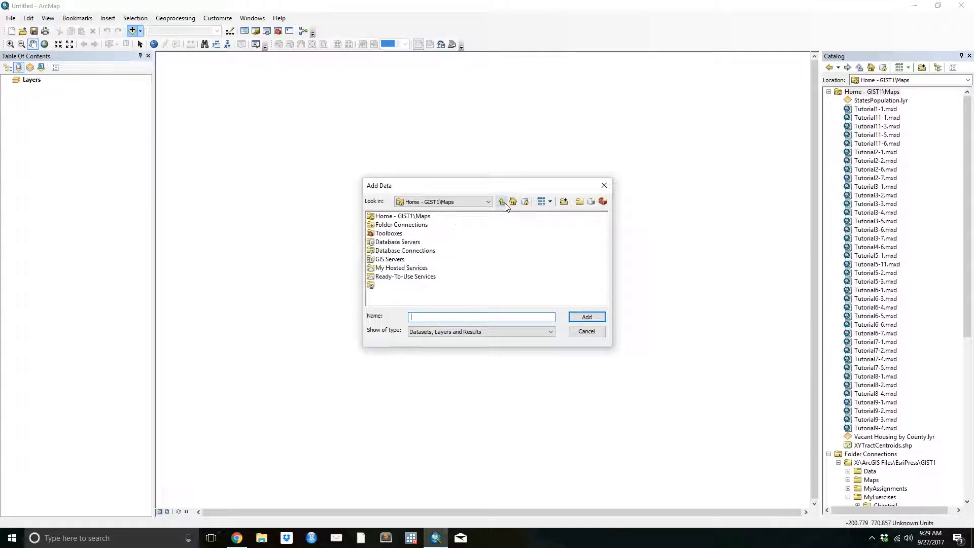
double_click(376, 226)
double_click(392, 217)
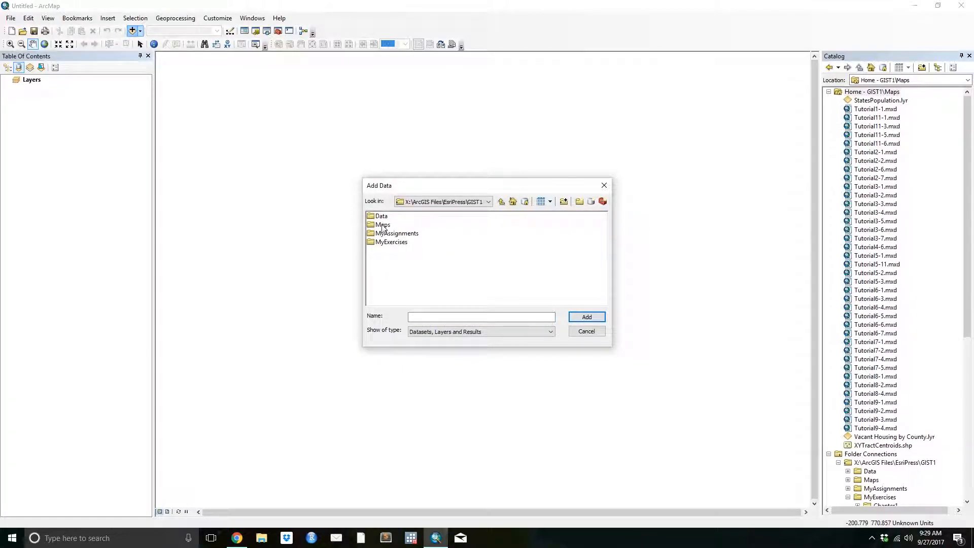
double_click(382, 217)
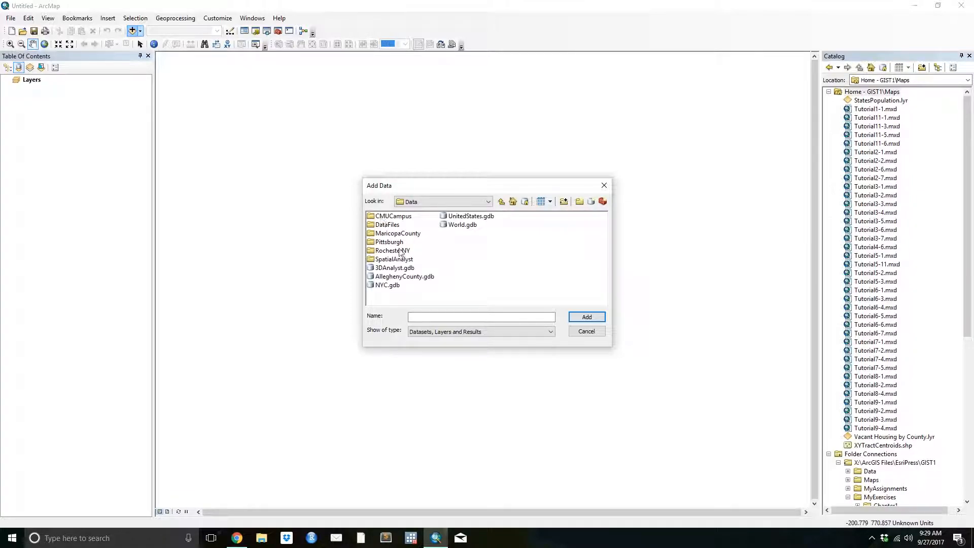
double_click(401, 277)
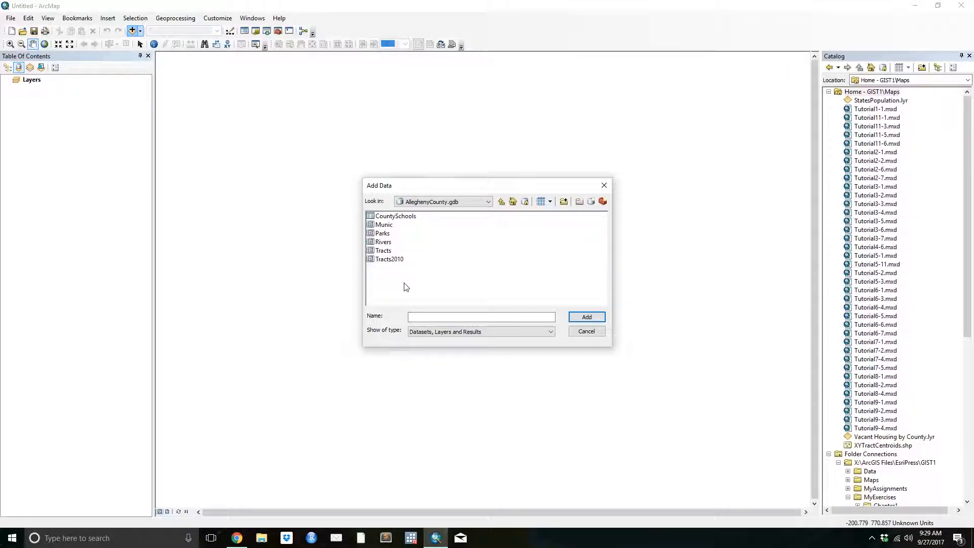
double_click(384, 225)
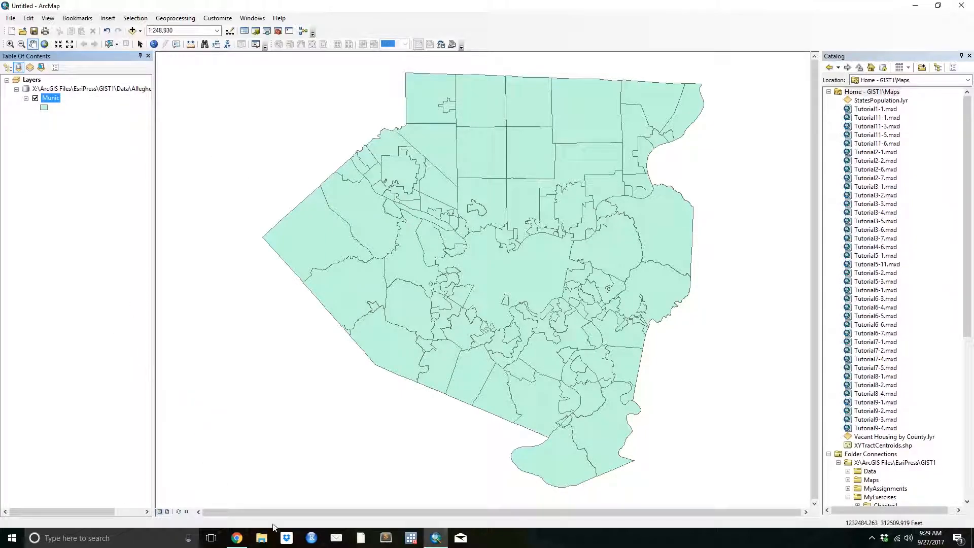
Step: Switch to Chrome and search Google for "state plane coordinates ngs"
left_click(237, 537)
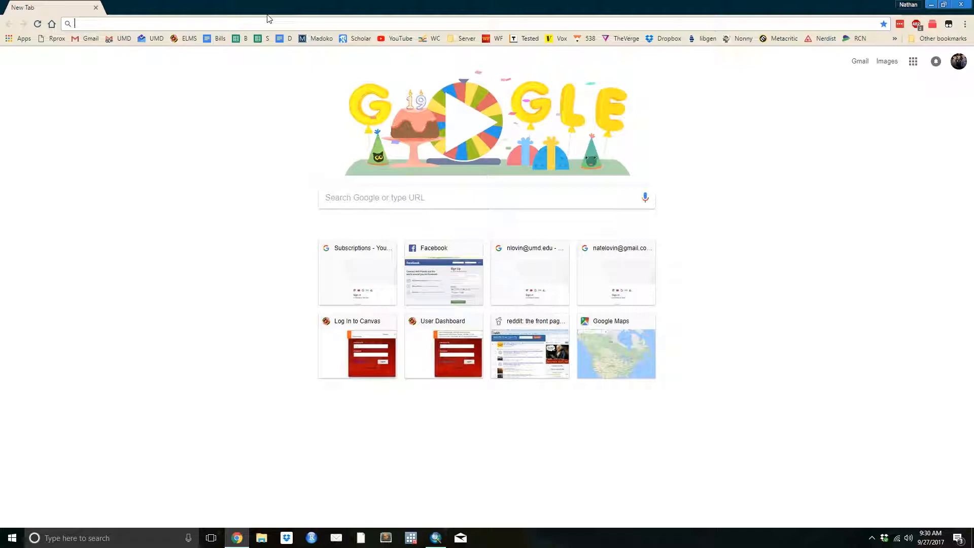
type("state")
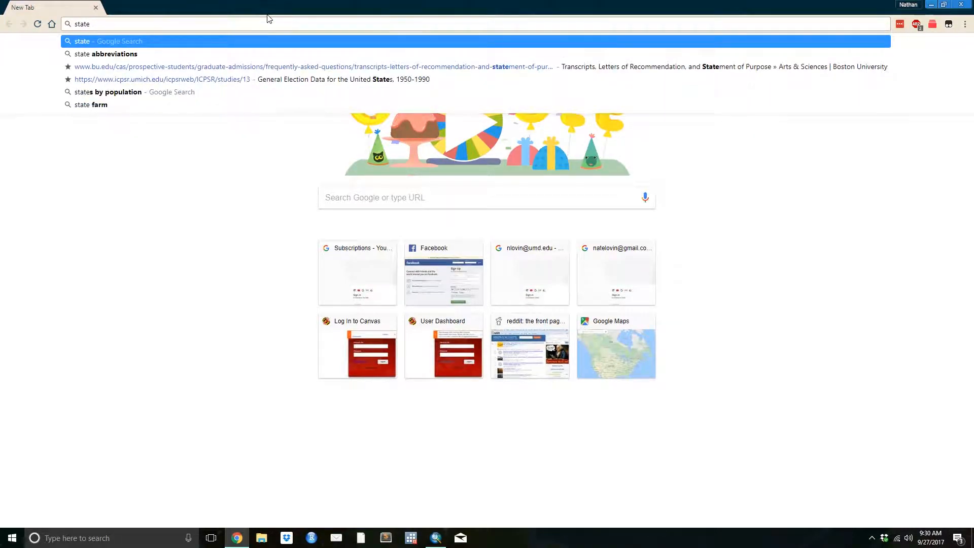
type(" plane coordinates")
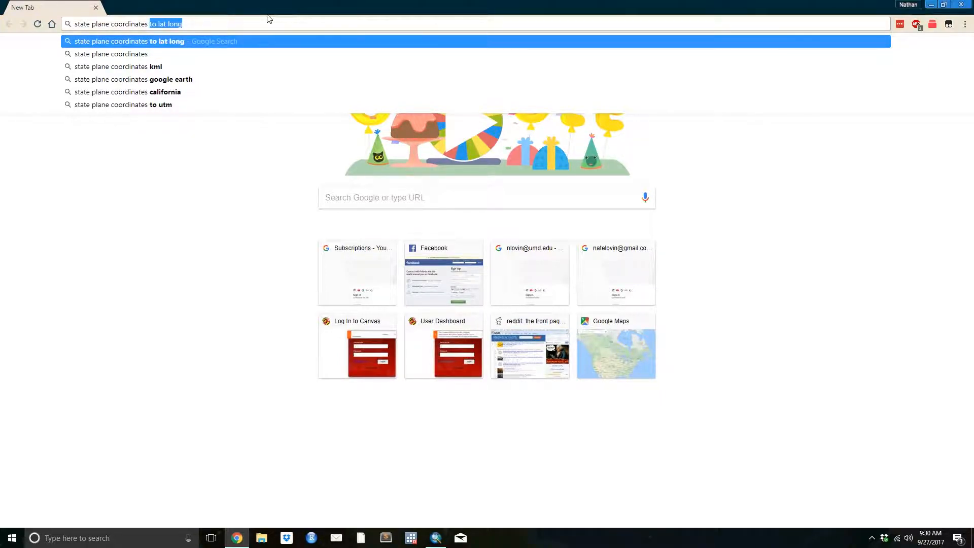
type(" ngs")
key("Return")
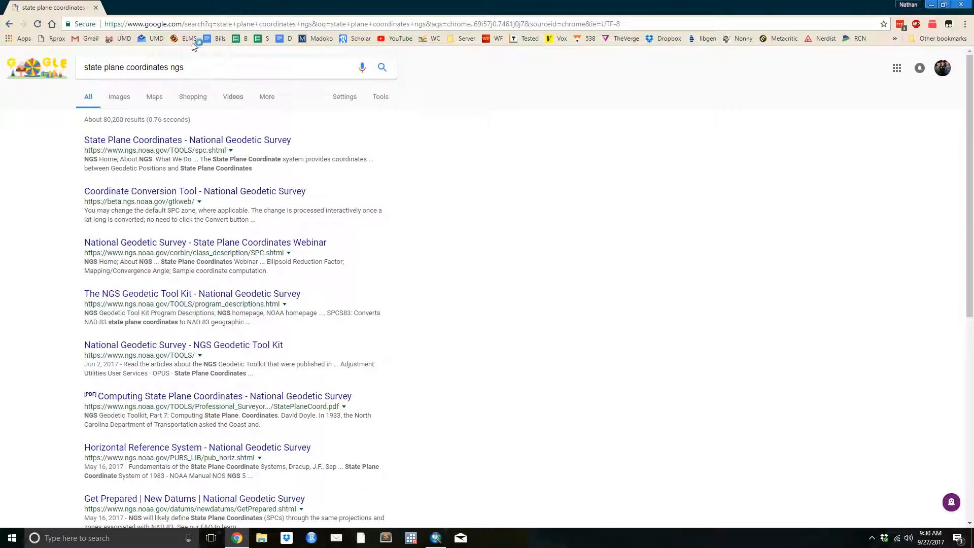
Step: Select the full web address of the State Plane Coordinates - National Geodetic Survey search result
left_click_drag(118, 151, 179, 151)
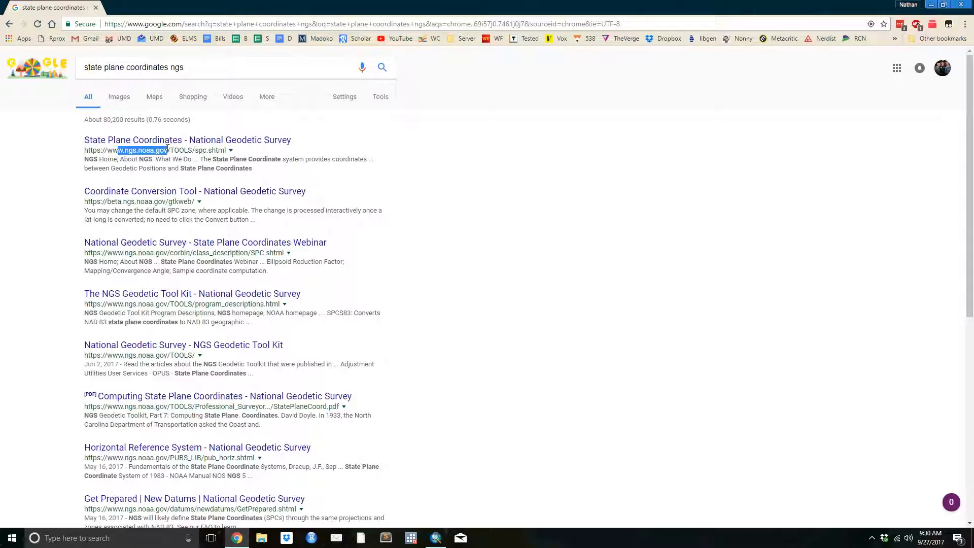
left_click(75, 155)
left_click_drag(83, 146, 225, 152)
left_click(85, 151)
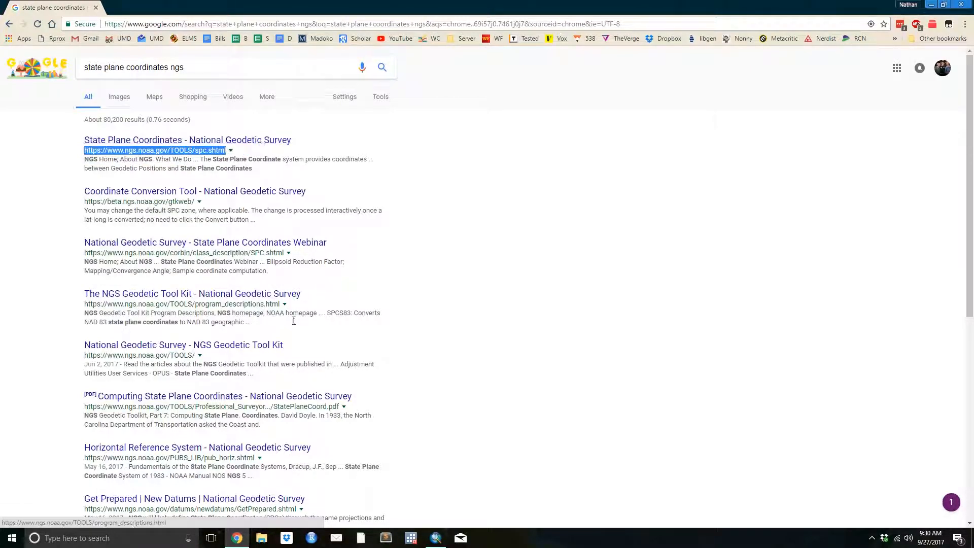
Step: Open the Atom and Sublime Text editors and start downloading the available Sublime Text update
left_click(367, 540)
left_click(386, 538)
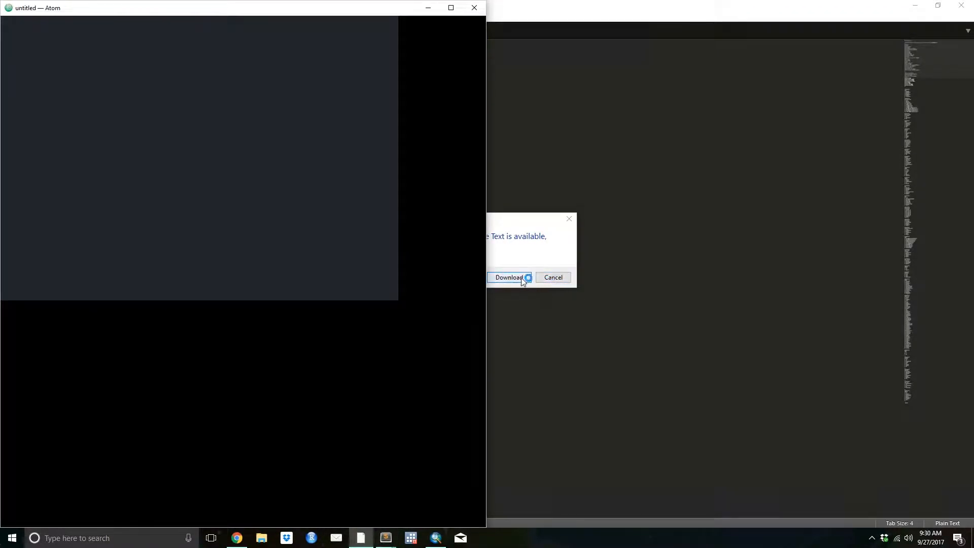
left_click(523, 278)
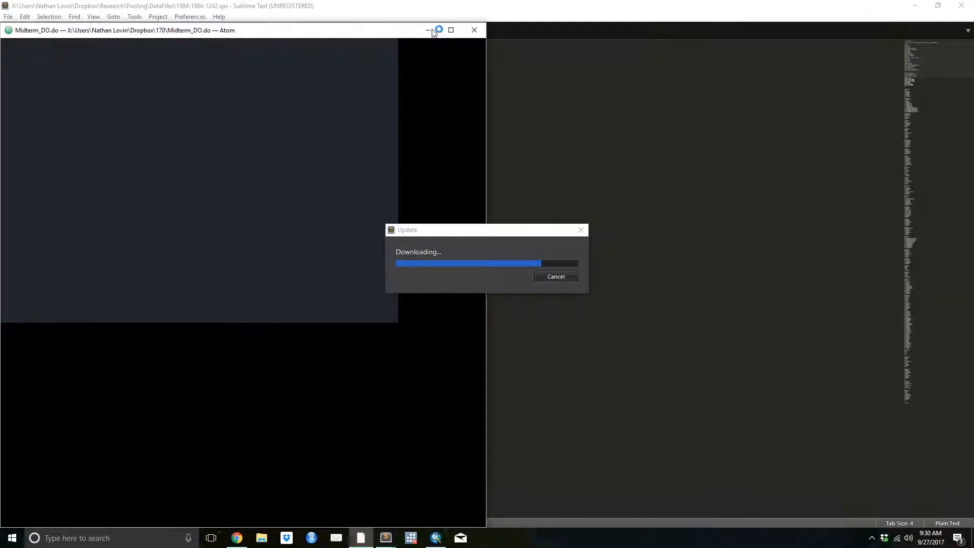
Step: Close the Atom window, install the Sublime Text update with permission to make changes, and dismiss the changelog
left_click(473, 30)
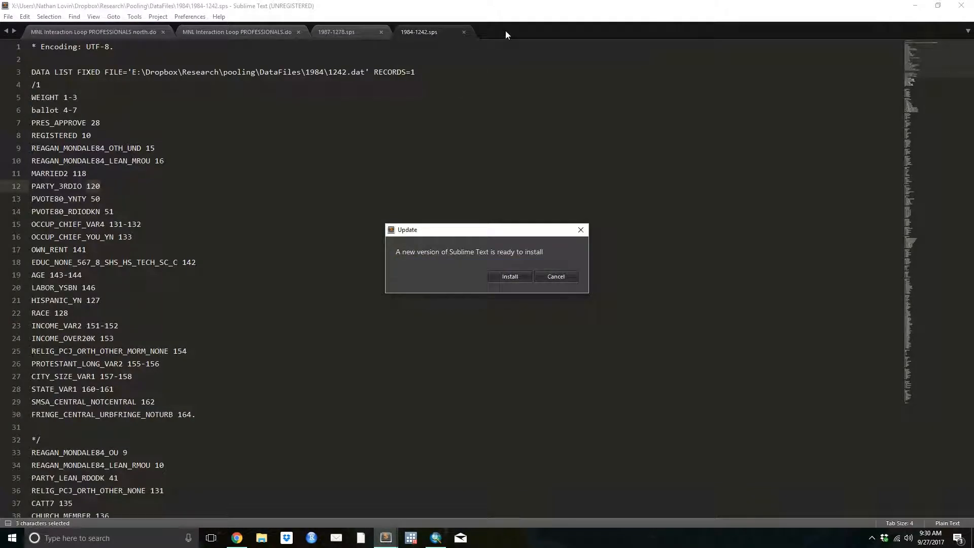
left_click(510, 276)
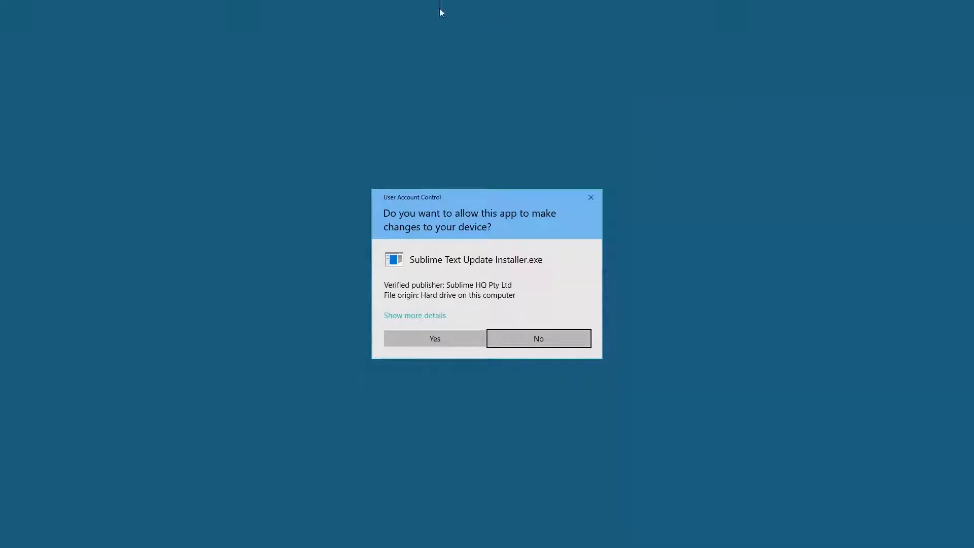
left_click(473, 341)
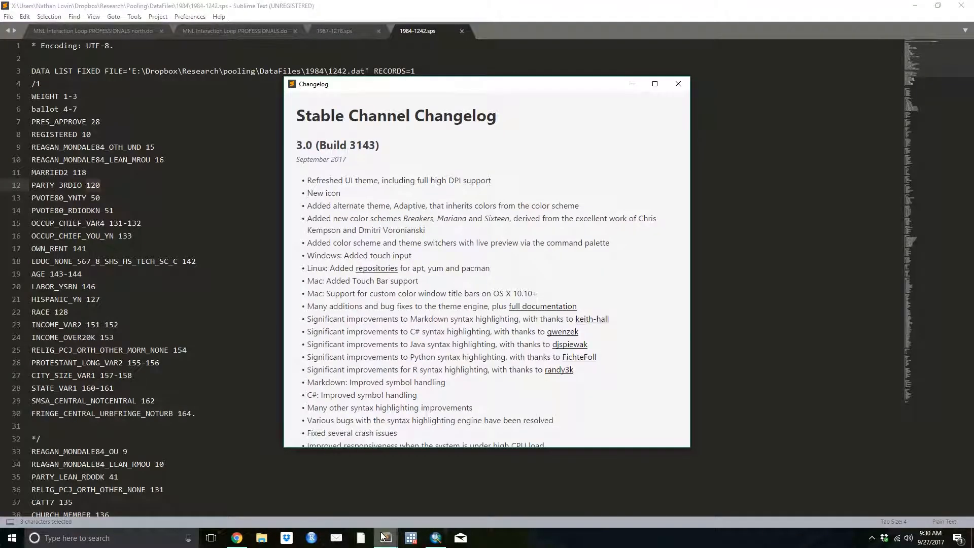
left_click(678, 84)
double_click(498, 34)
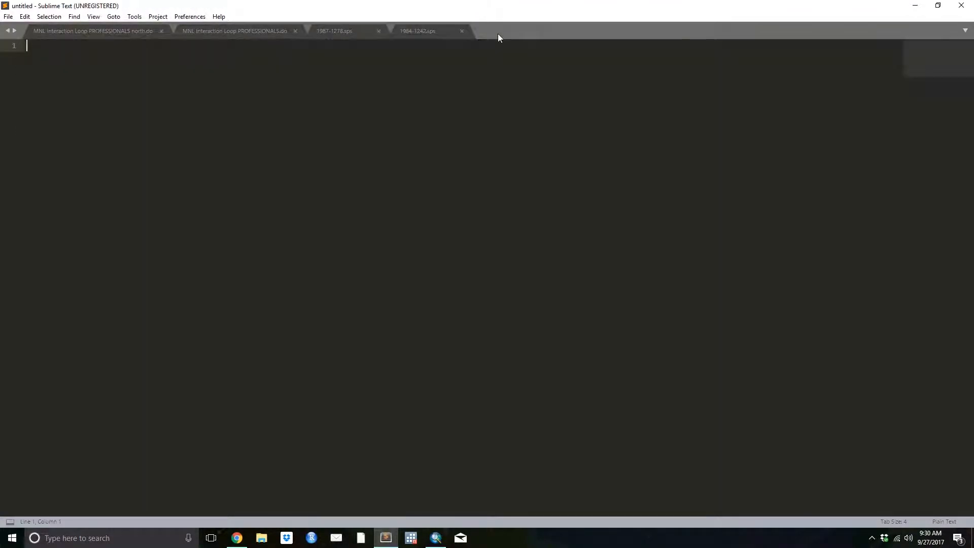
type("https://www.ngs.noaa.gov/TOOLS/spc.shtml")
key("Return")
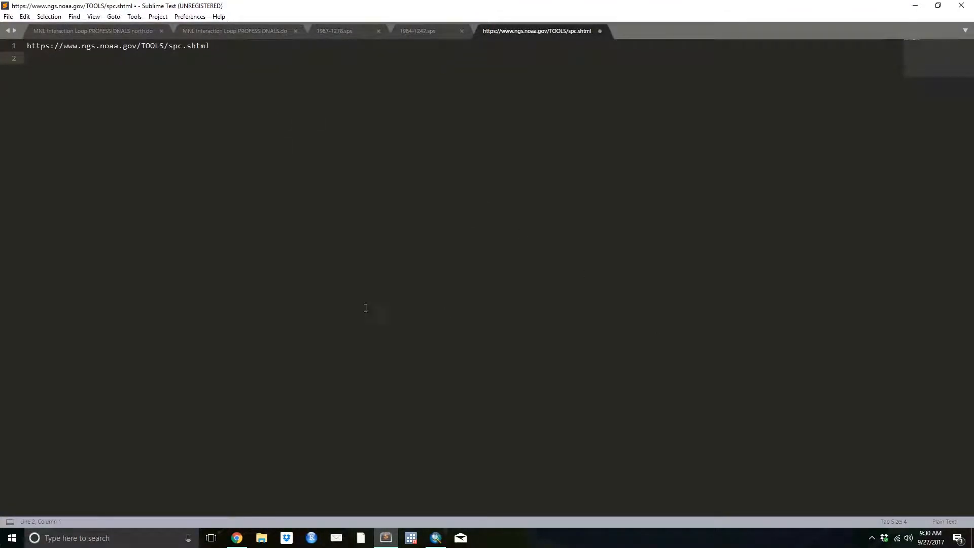
scroll(137, 126, "up", 20)
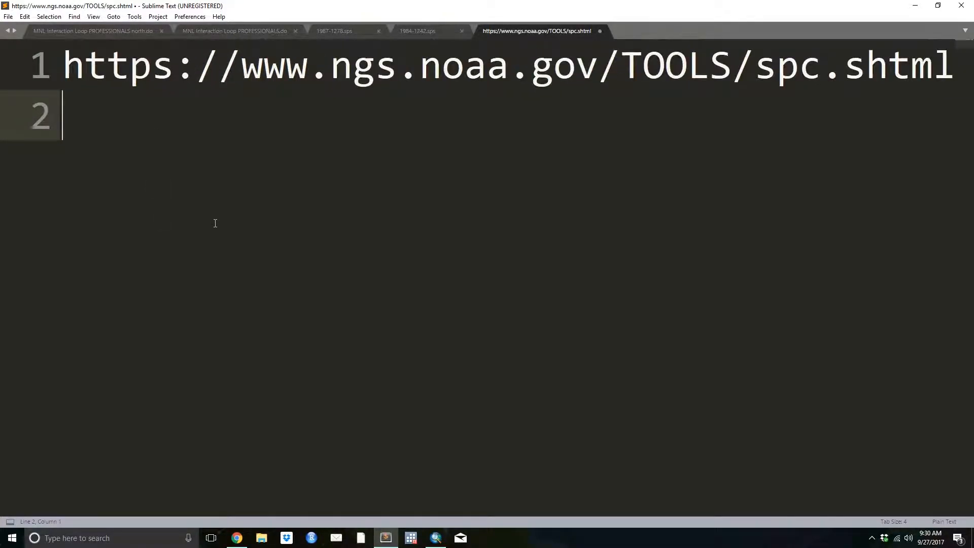
scroll(215, 223, "down", 1)
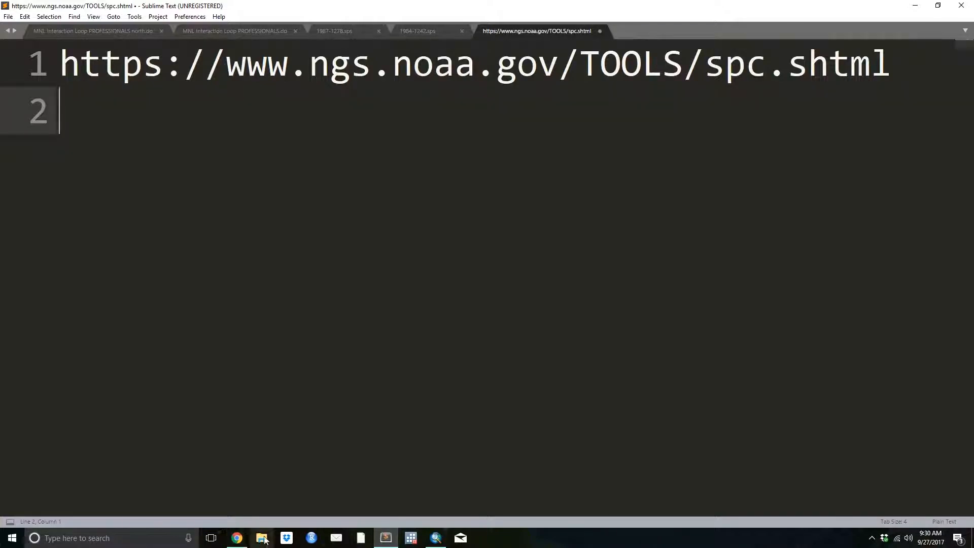
Step: Add the search phrase "state plane coordinates ngs" on line 3, leaving a blank line below the web address
mouse_move(244, 540)
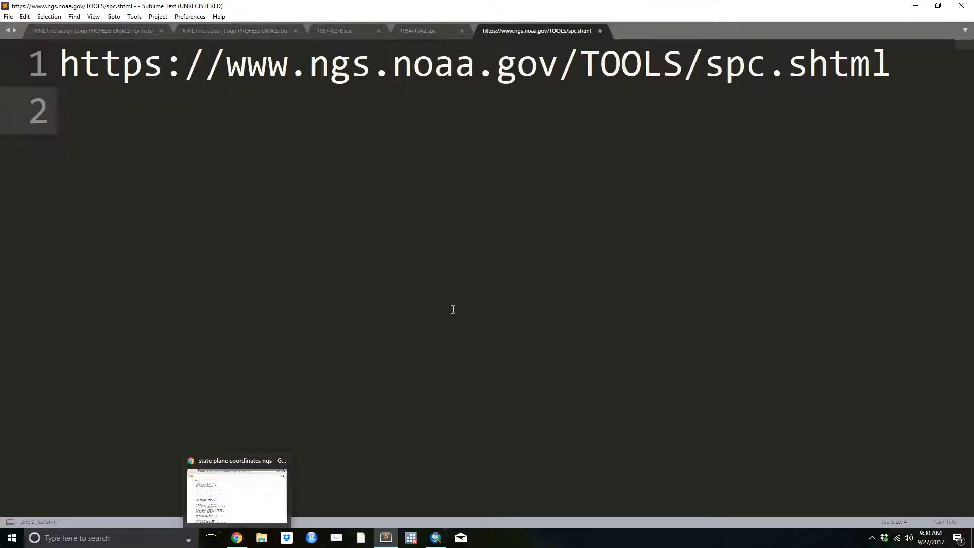
key("Return")
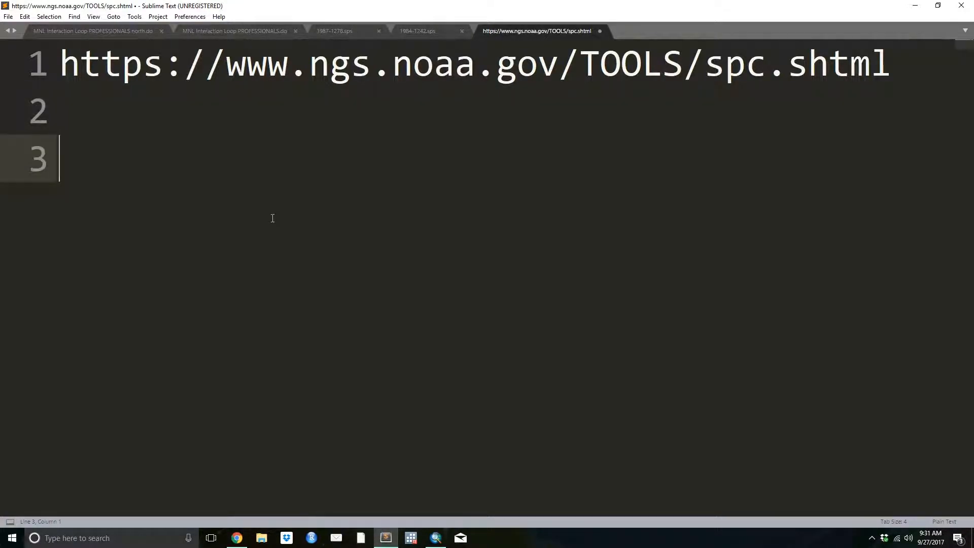
type("state plane coordinates ngs")
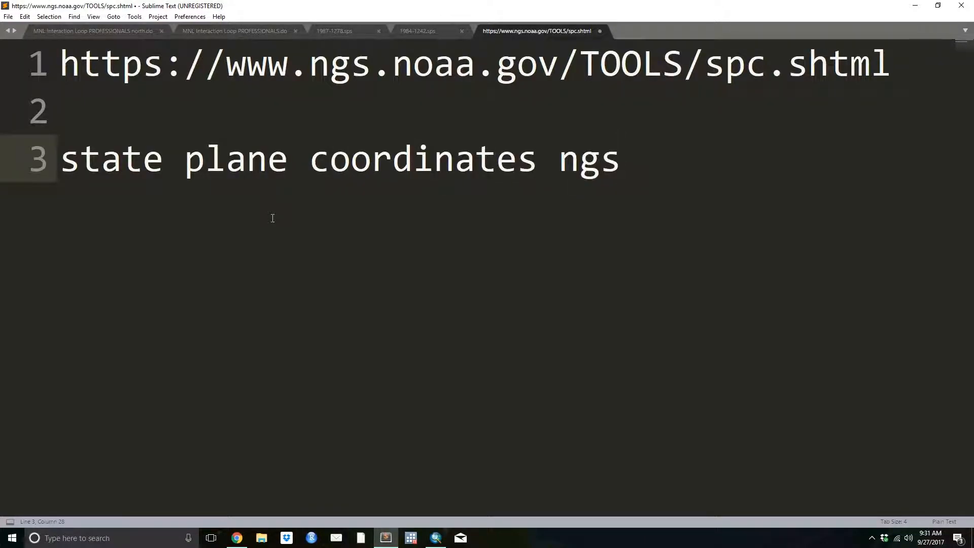
Step: Switch to Chrome, open the National Geodetic Survey State Plane Coordinates result, and begin the Find Zone lookup by county
left_click(237, 538)
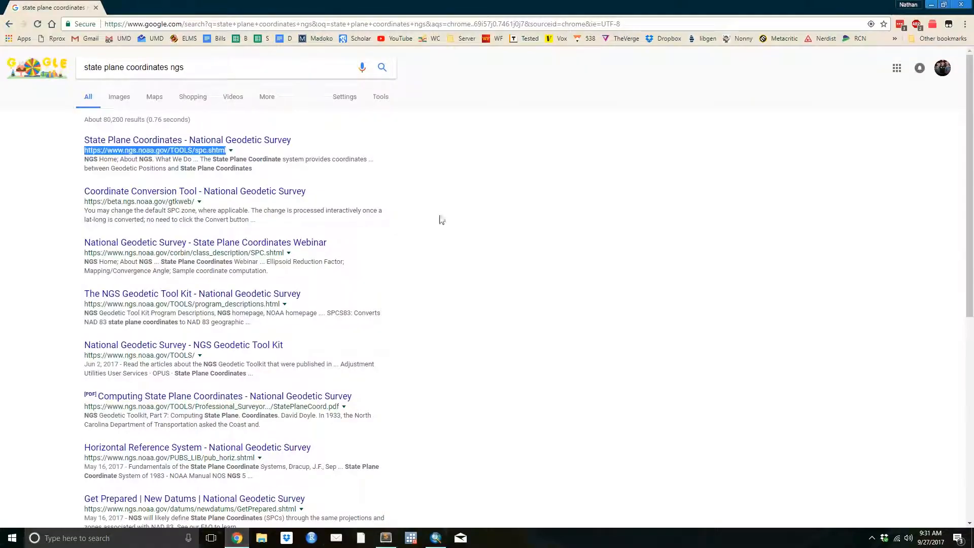
left_click(157, 140)
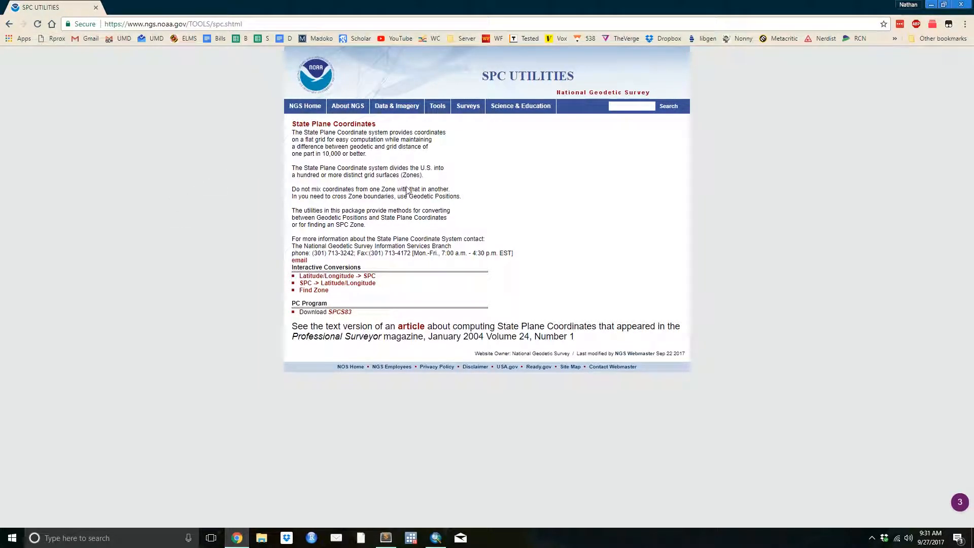
left_click(310, 292)
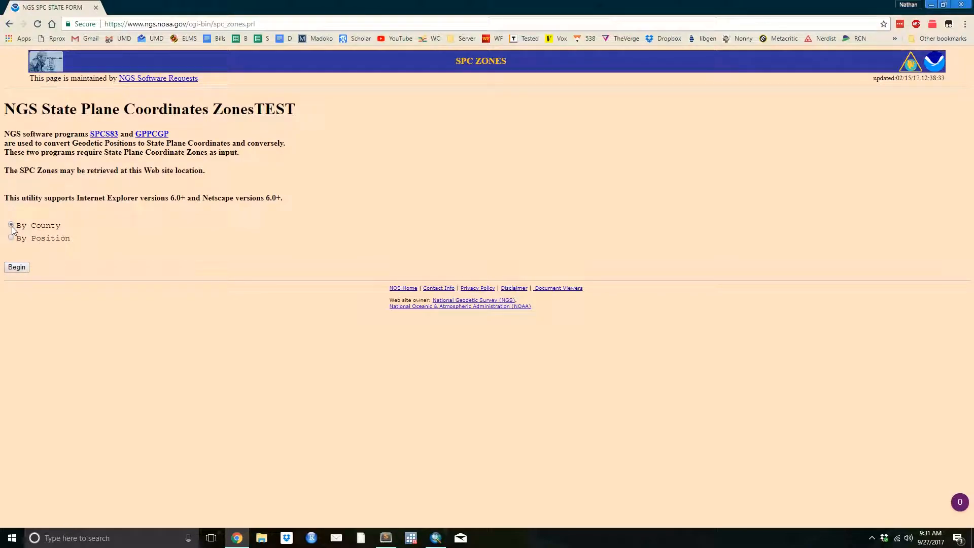
left_click(17, 267)
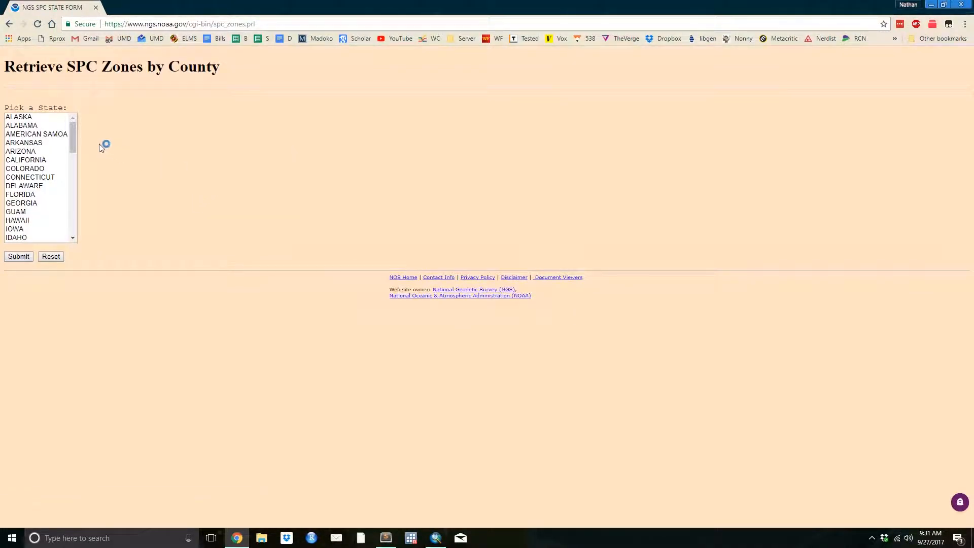
Step: Retrieve the NAD83 state plane zone for Allegheny County, Pennsylvania
left_click_drag(72, 144, 71, 220)
left_click(46, 188)
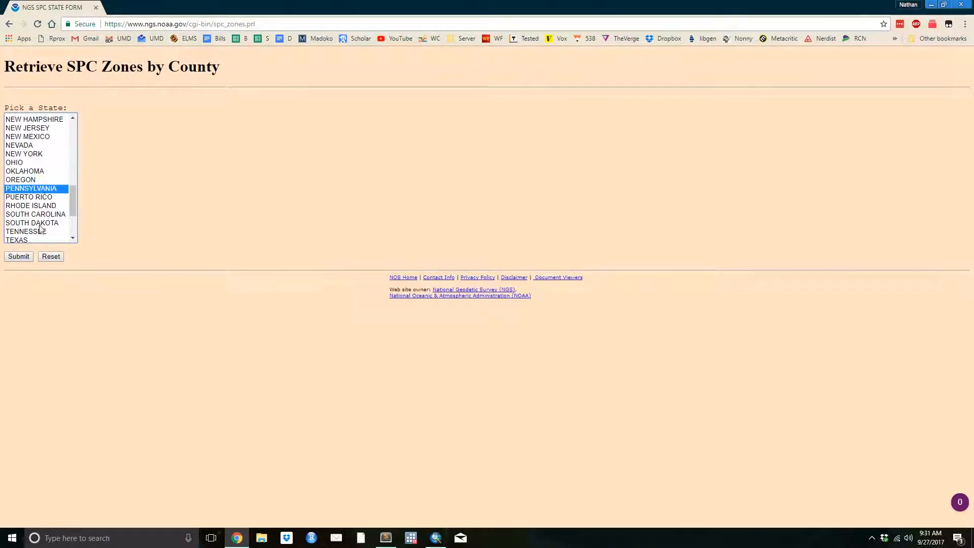
left_click(20, 257)
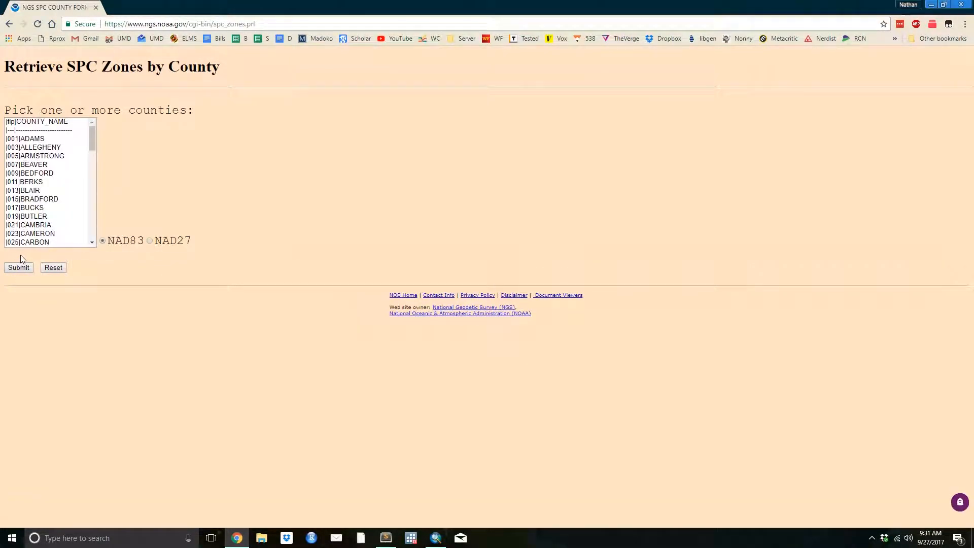
left_click(84, 139)
left_click(76, 147)
left_click(19, 265)
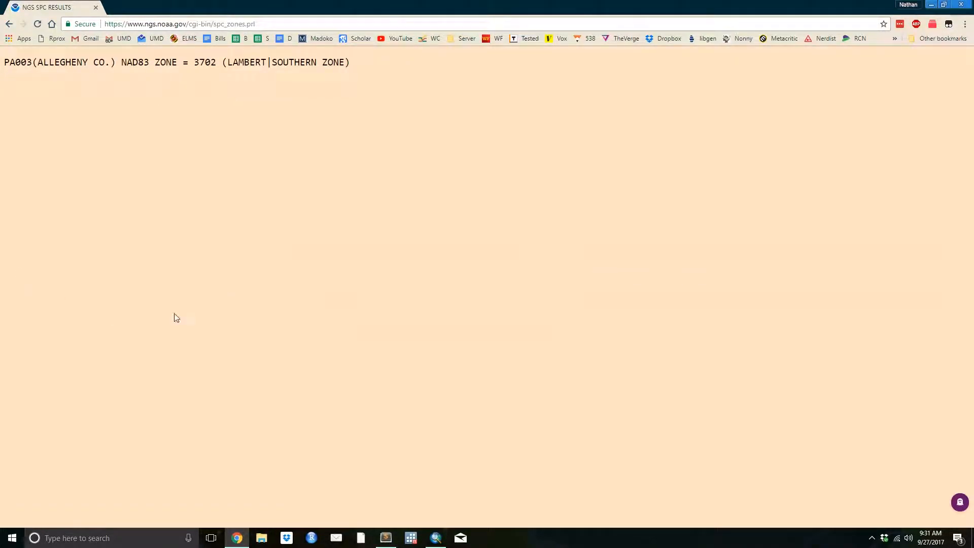
Step: Copy the Allegheny County zone result to line 5 of the Sublime Text notes and highlight its NAD83 zone number and Southern Zone text
left_click_drag(355, 62, 1, 61)
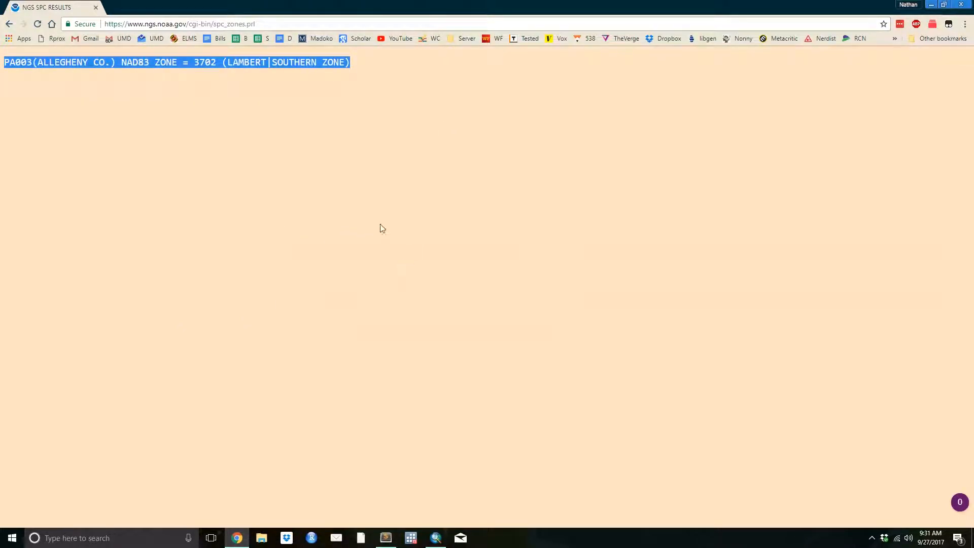
left_click(386, 537)
key("Return")
key("Return")
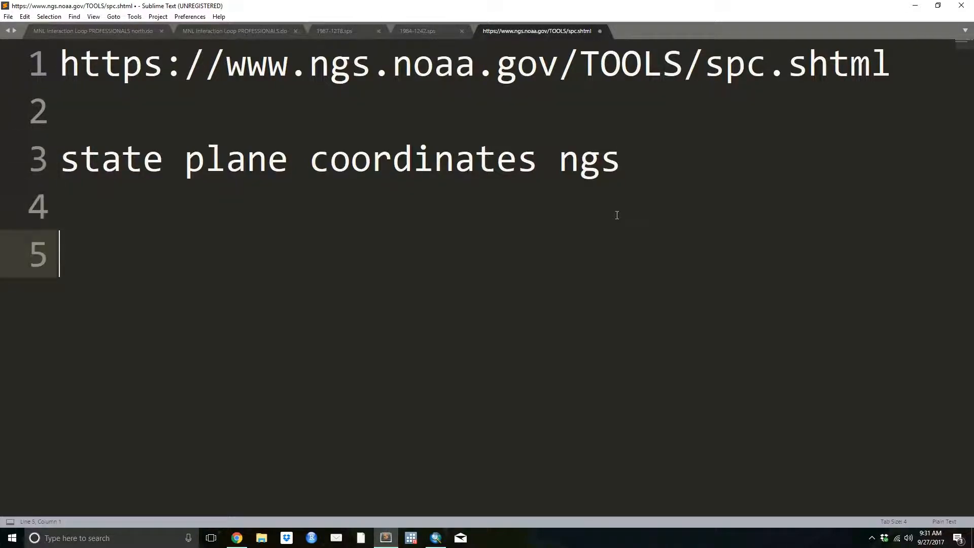
type("PA003(ALLEGHENY CO.) NAD83 ZONE = 3702 (LAMBERT SOUTHERN ZONE)")
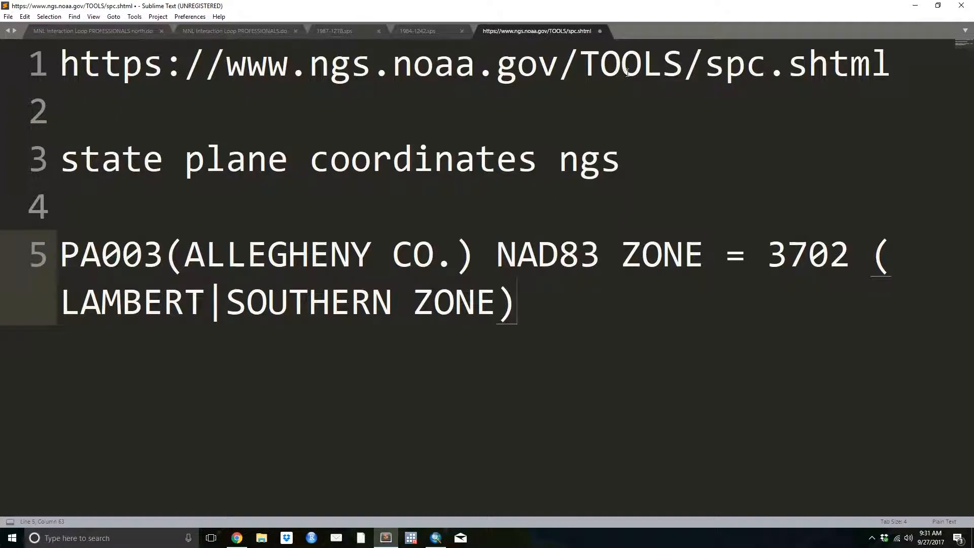
left_click_drag(517, 254, 845, 253)
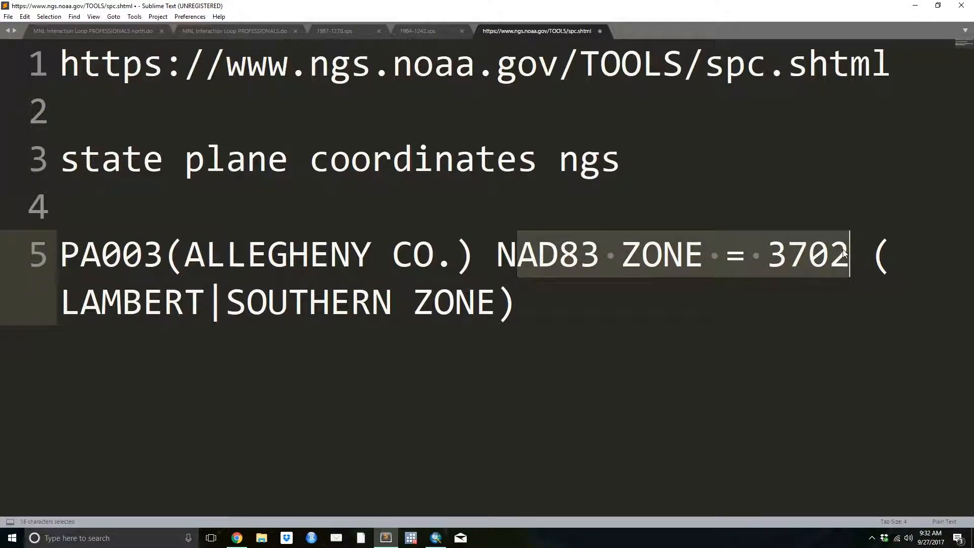
left_click_drag(207, 303, 518, 304)
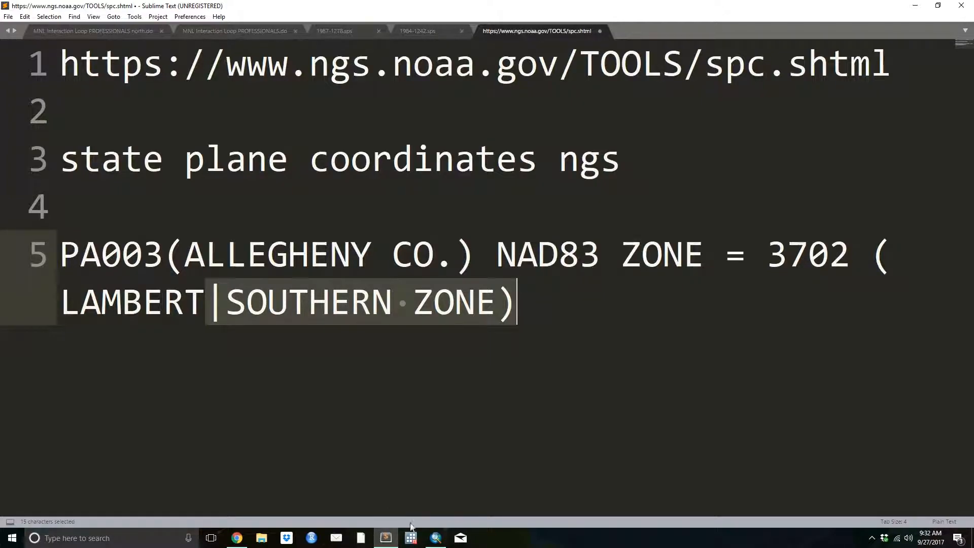
Step: Switch to ArcMap, open the Layers data frame's coordinate system properties, and collapse the NAD 1983 (US Feet) and State Plane folders
left_click(436, 537)
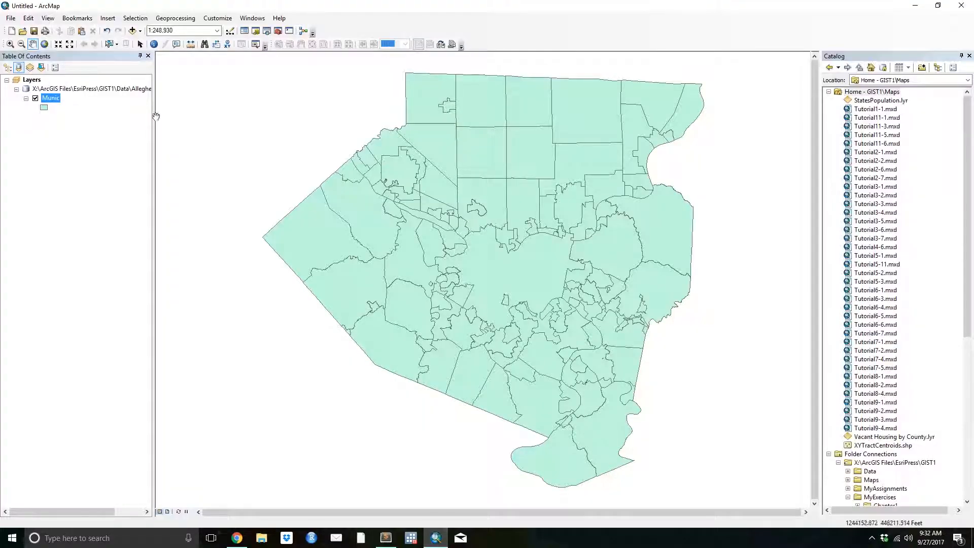
right_click(27, 79)
left_click(60, 299)
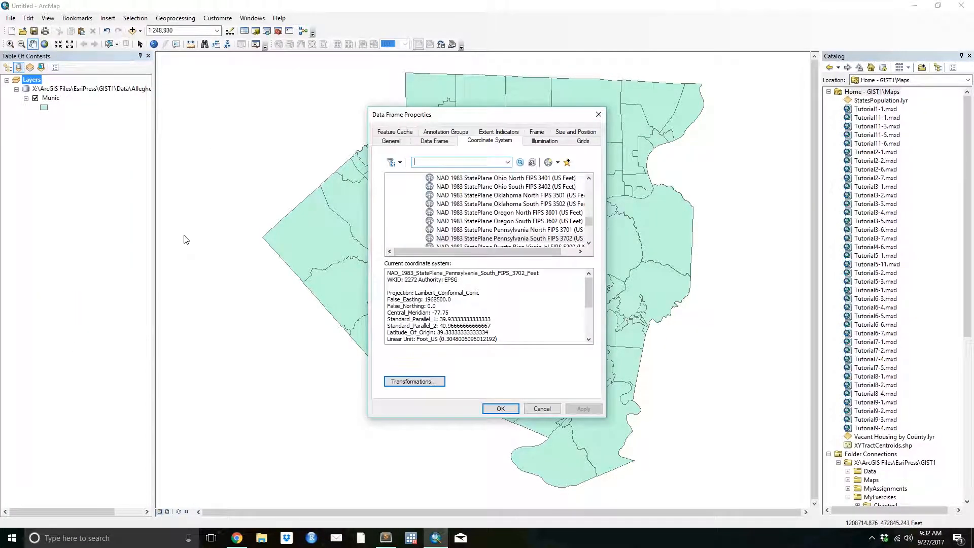
scroll(535, 219, "up", 10)
scroll(535, 218, "up", 20)
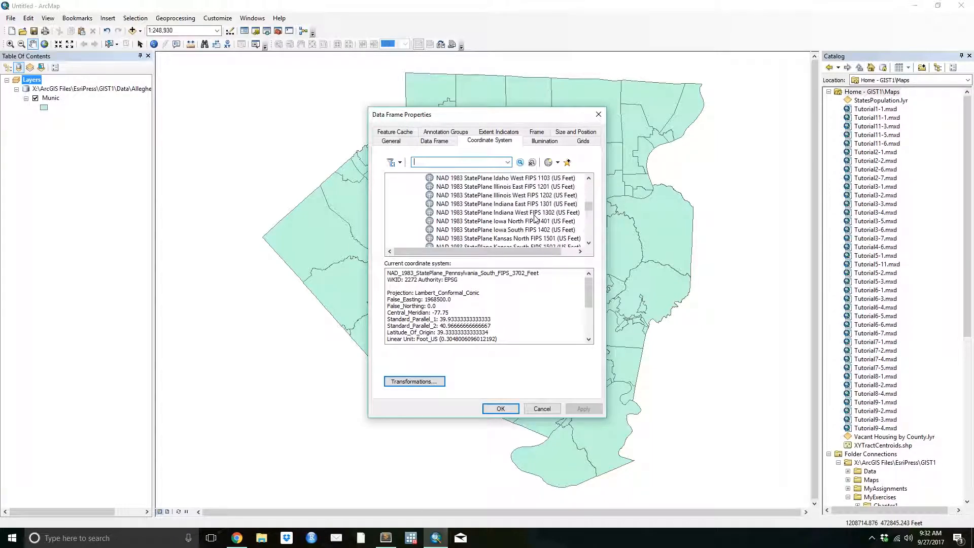
scroll(450, 240, "down", 3)
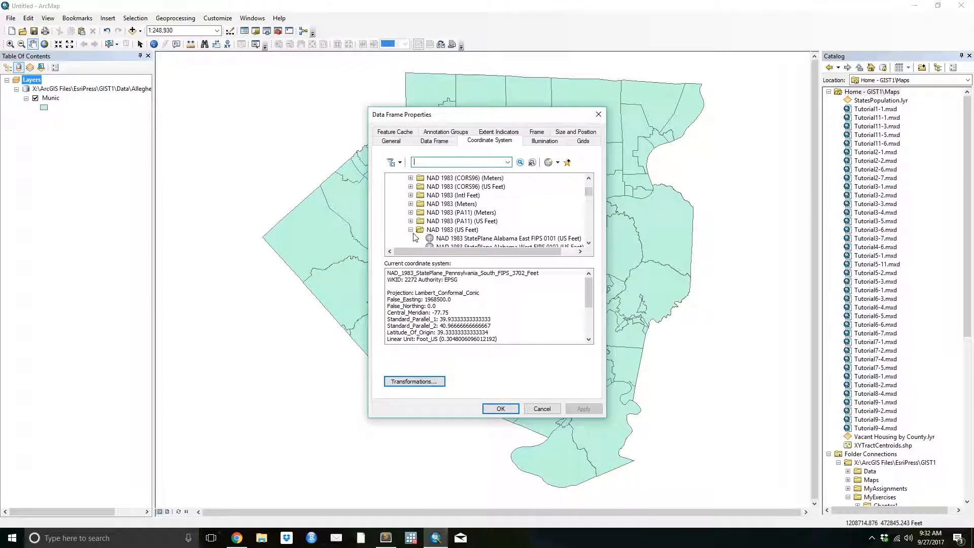
left_click(410, 203)
scroll(451, 227, "up", 1)
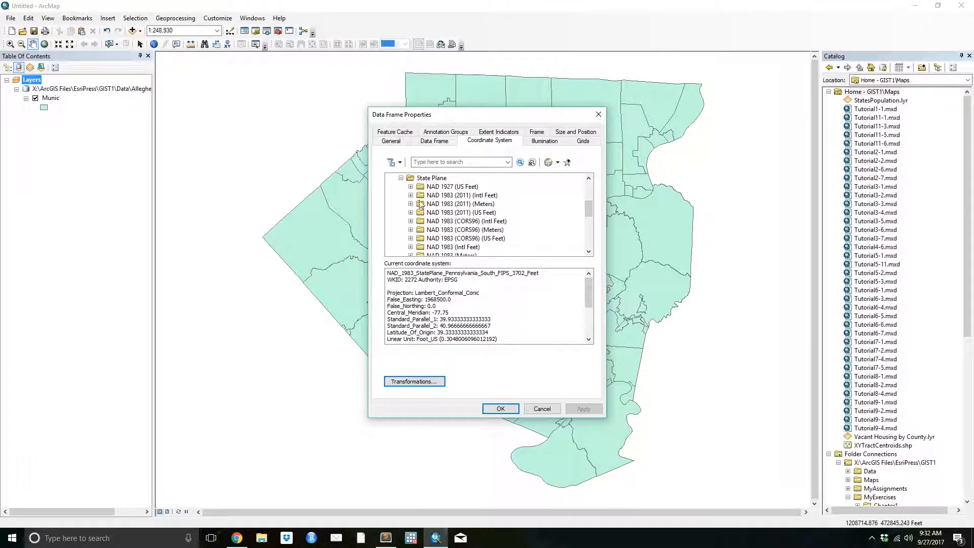
left_click(403, 180)
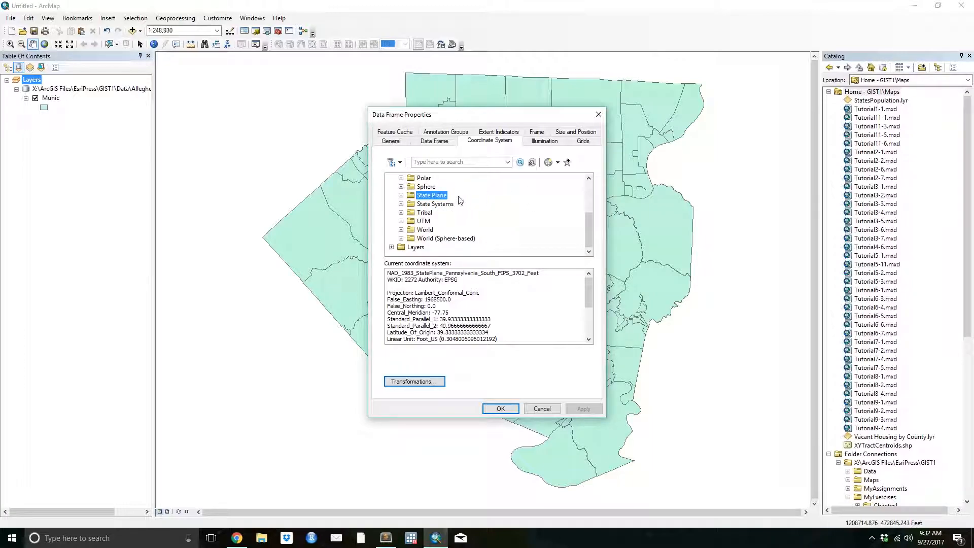
Step: Collapse and re-expand Projected Coordinate Systems, and open its State Plane folder
scroll(411, 203, "up", 4)
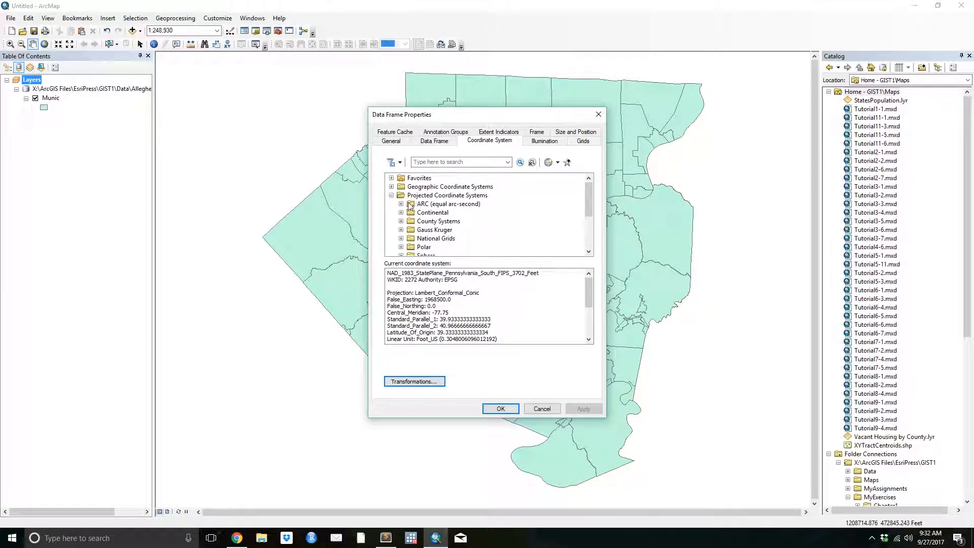
left_click(392, 195)
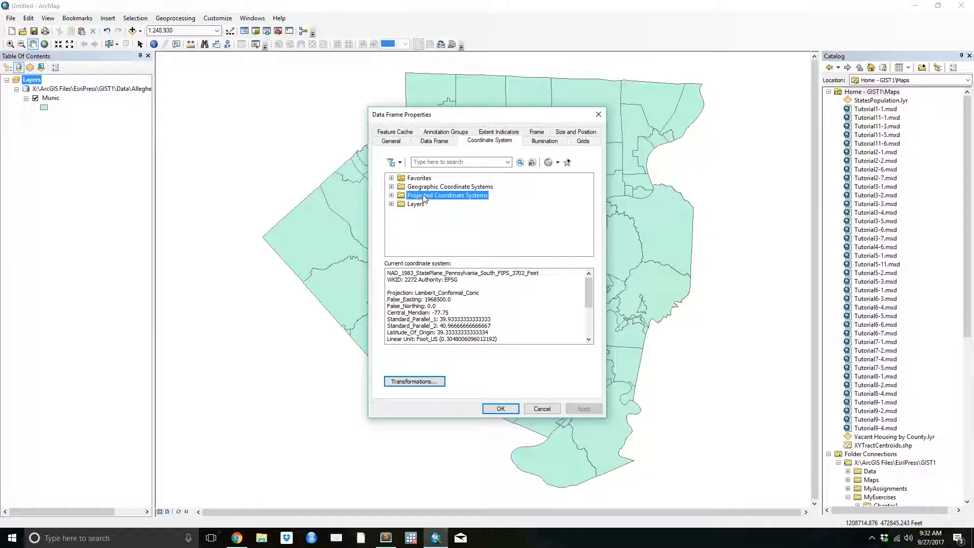
left_click(392, 196)
scroll(412, 224, "down", 2)
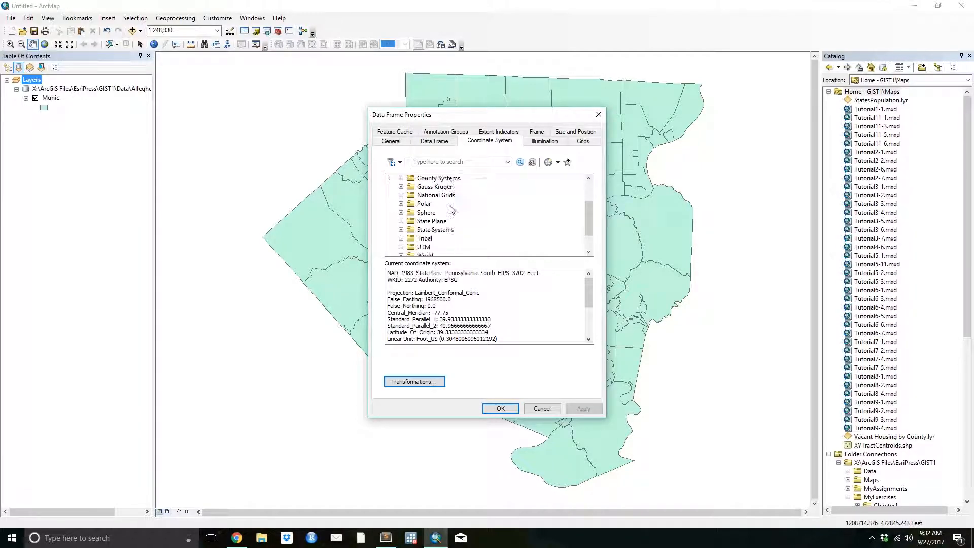
double_click(411, 222)
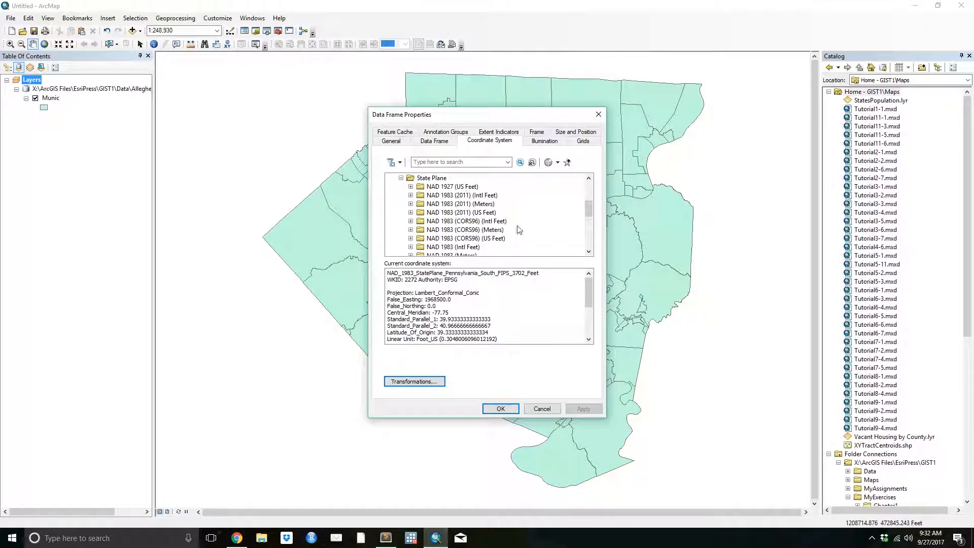
Step: Switch to Chrome to check the NAD83 datum in the Allegheny County zone result, and return to ArcMap
left_click(237, 538)
left_click_drag(122, 62, 149, 62)
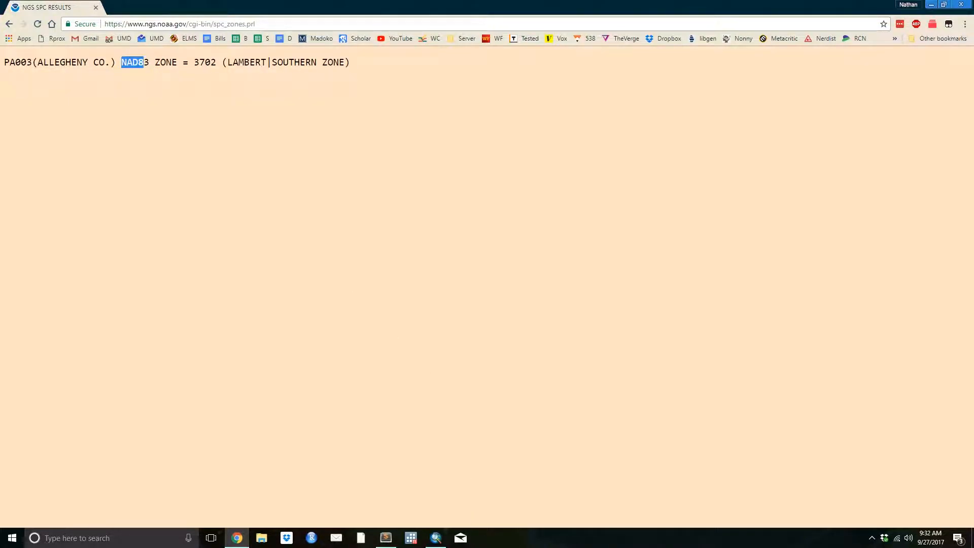
left_click(436, 538)
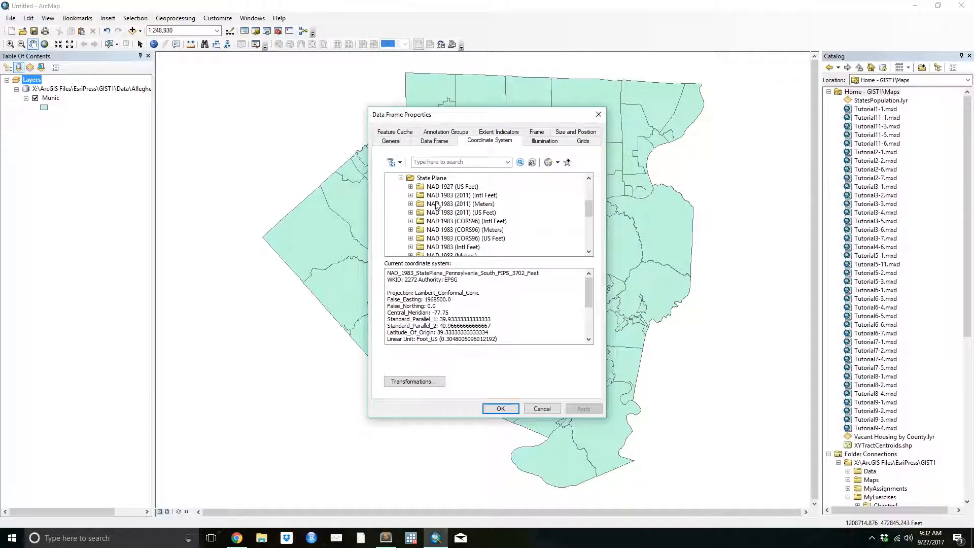
Step: Expand the NAD 1983 (2011) (US Feet) folder under State Plane and locate the Pennsylvania entries
left_click(431, 204)
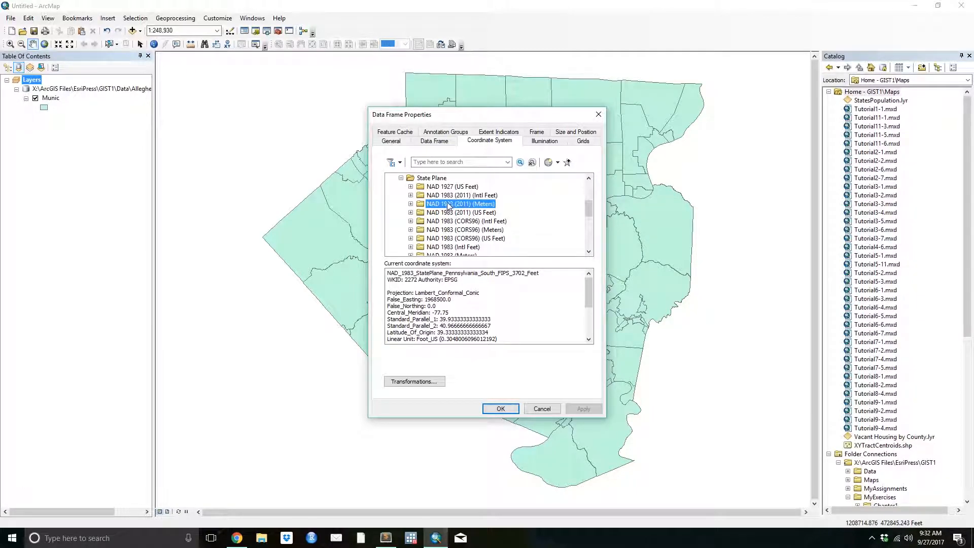
left_click(448, 212)
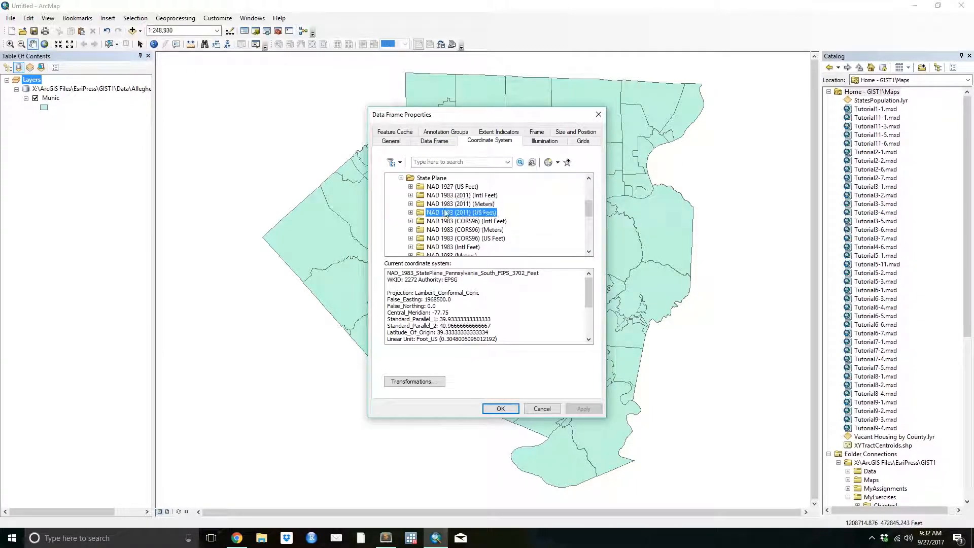
left_click(412, 213)
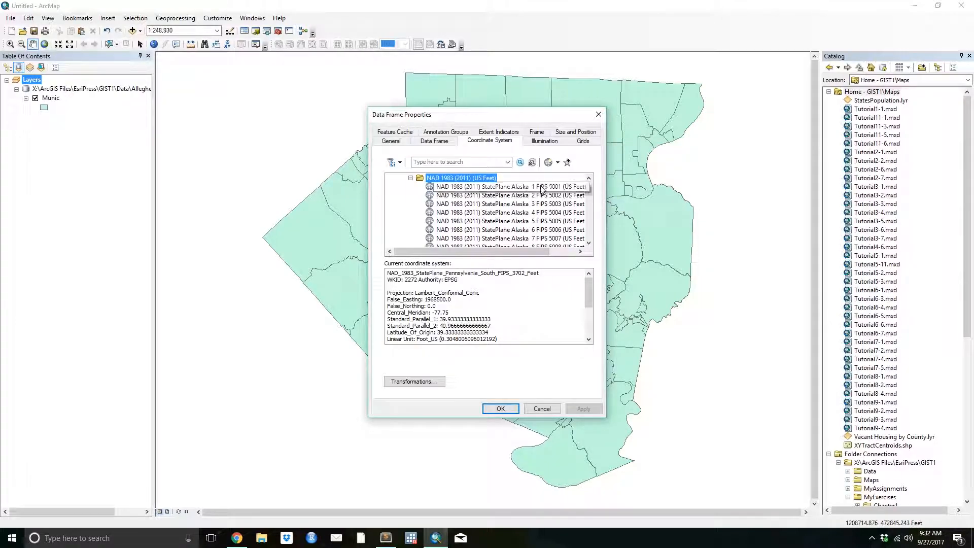
scroll(541, 189, "down", 3)
scroll(542, 189, "down", 15)
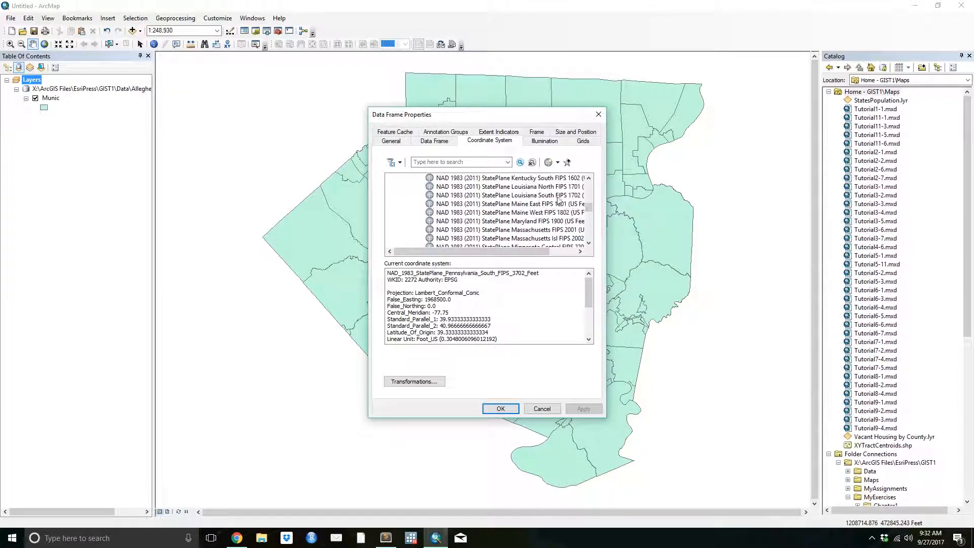
scroll(531, 216, "down", 10)
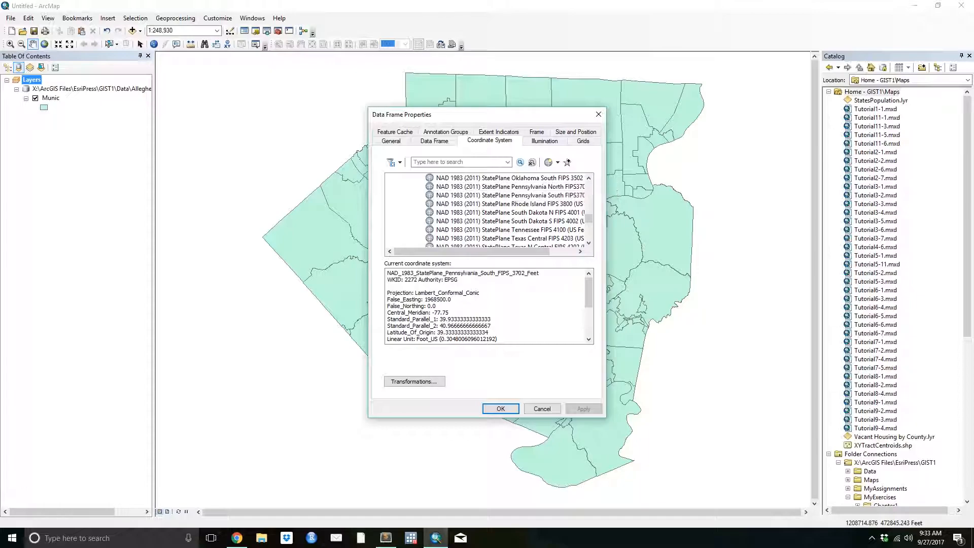
Step: Switch to the Sublime Text notes, highlight zone number 3702, and return to ArcMap's coordinate system list
left_click(386, 538)
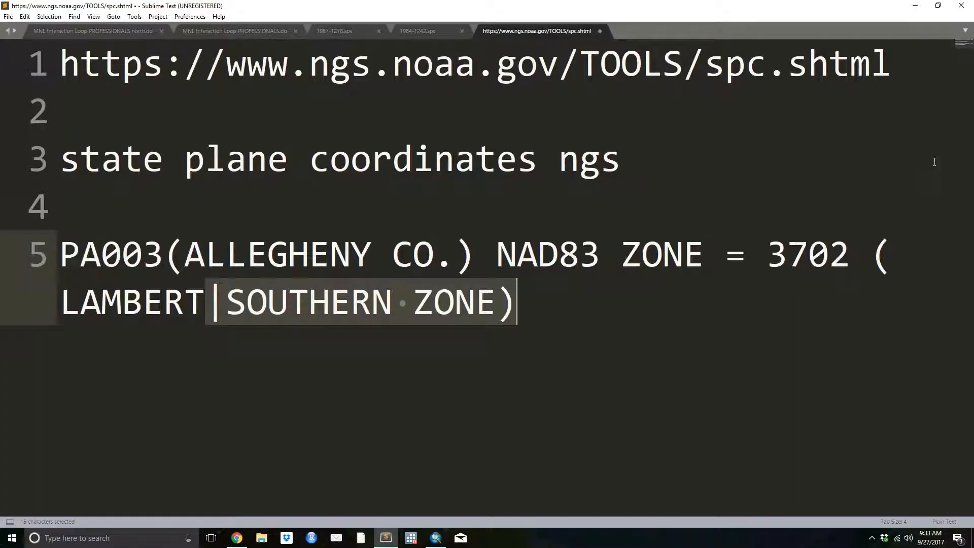
double_click(819, 247)
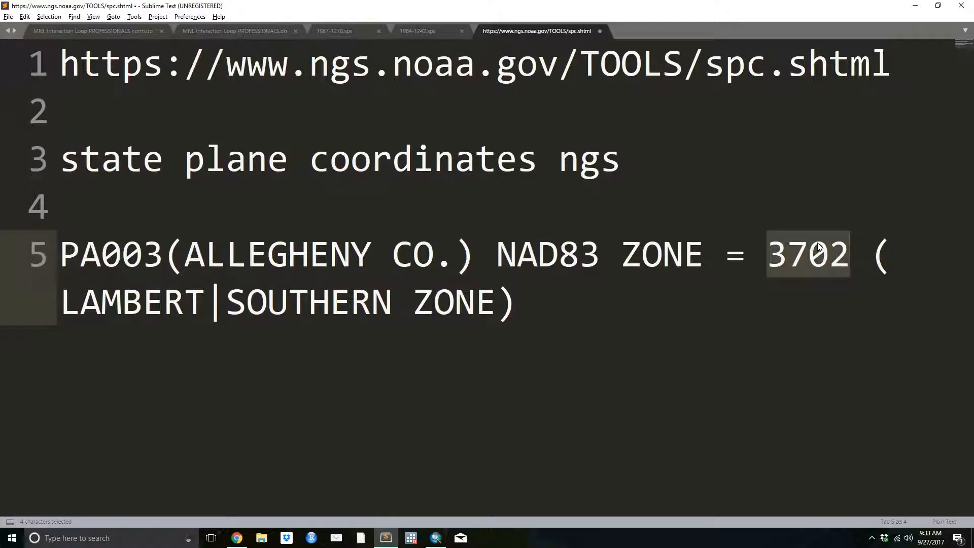
key("alt+Tab")
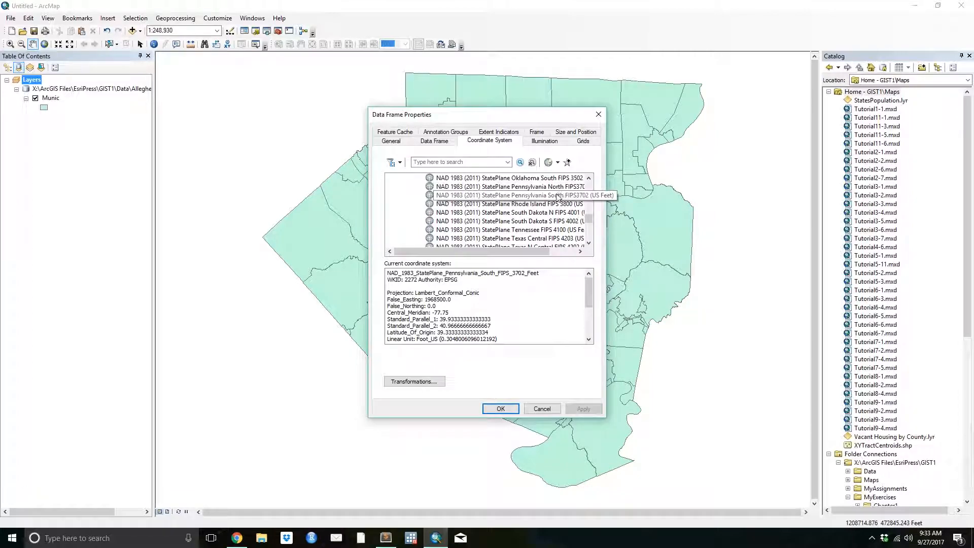
Step: Set the data frame to NAD 1983 (2011) StatePlane Pennsylvania South FIPS3702 (US Feet), accepting the differing geographic coordinate system
left_click(558, 196)
left_click(501, 408)
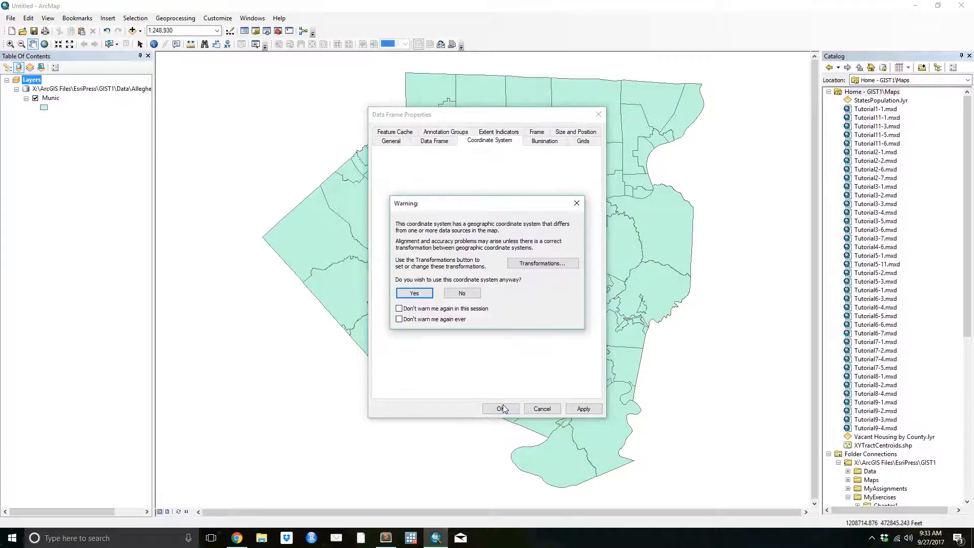
left_click(417, 294)
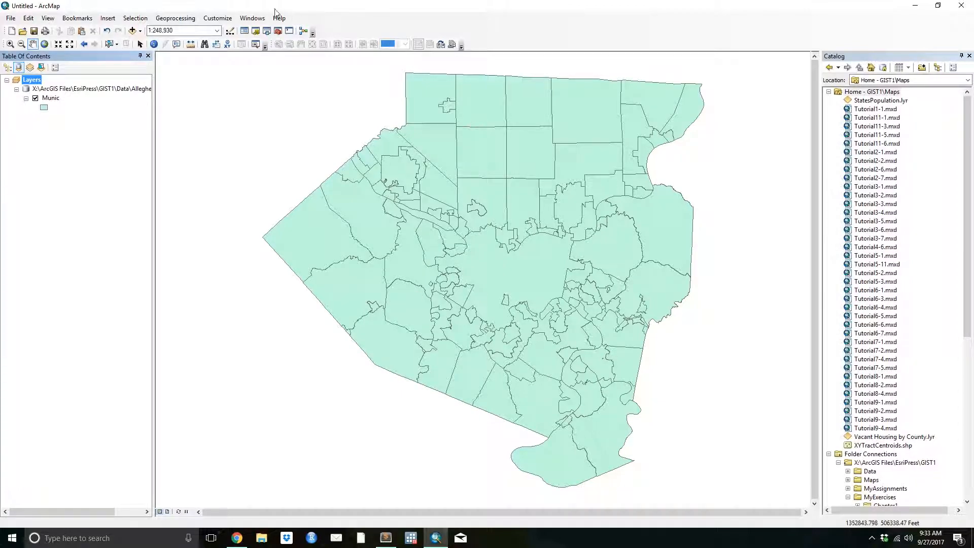
Step: Review the coordinate system in the Layers data frame properties and close the dialog
right_click(33, 80)
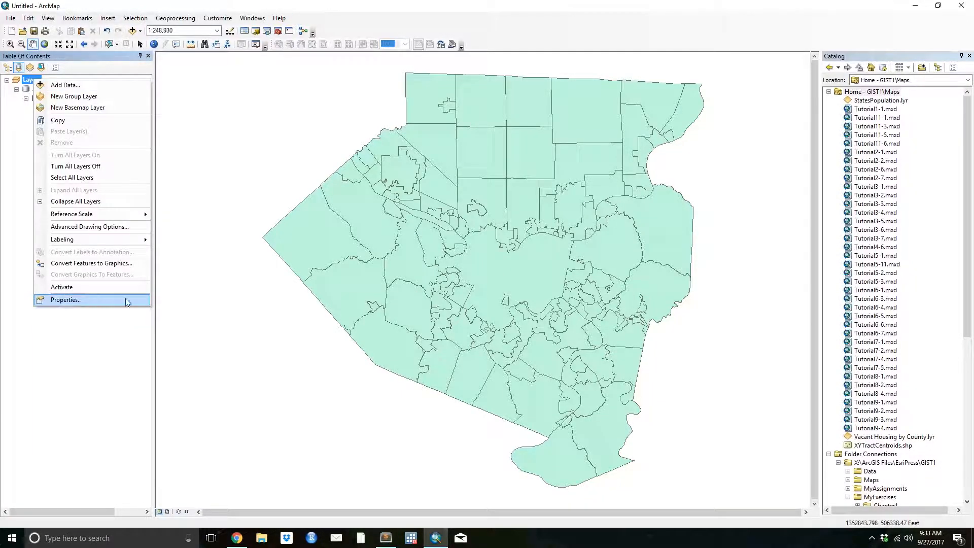
left_click(93, 299)
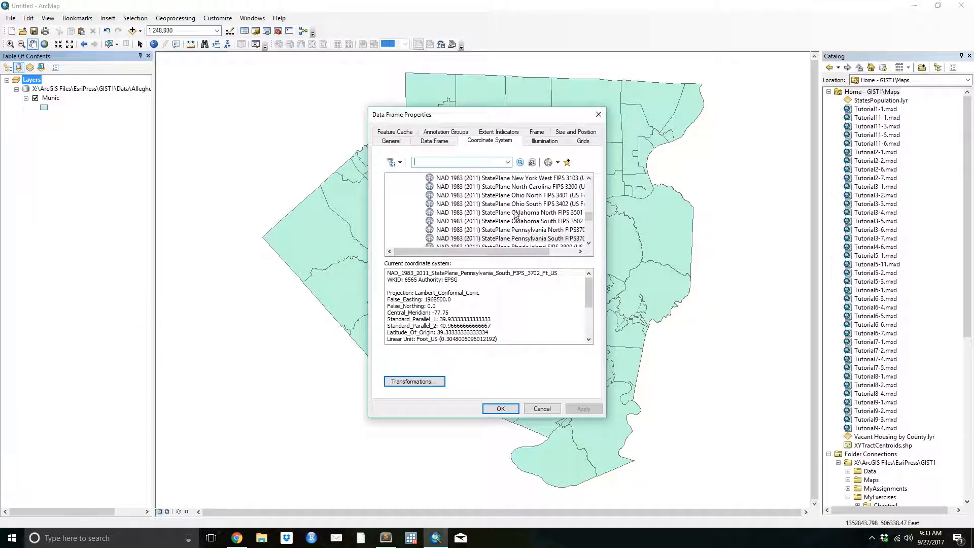
left_click(500, 408)
left_click(421, 293)
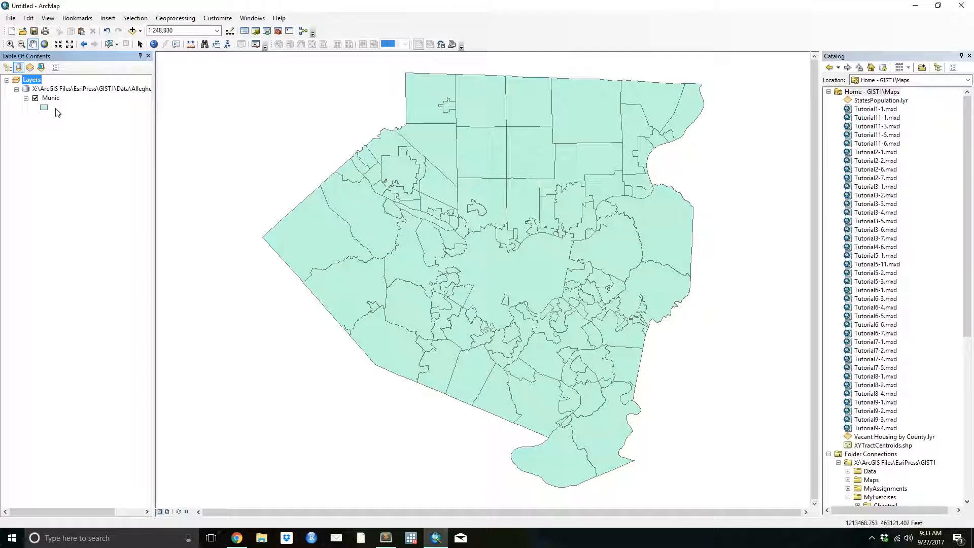
key("alt+Tab")
key("Tab")
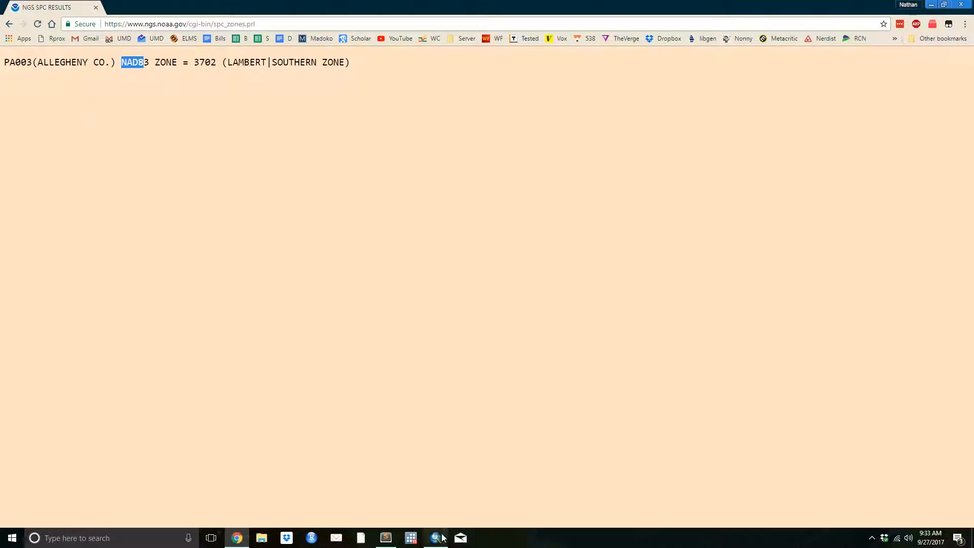
left_click(436, 538)
Step: Change the Munic layer's symbol to Hollow
left_click(44, 107)
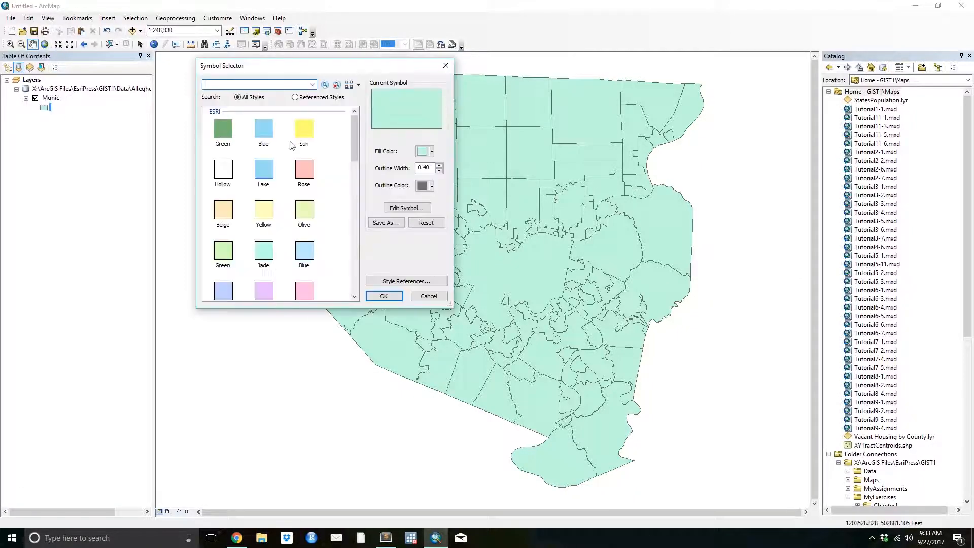
left_click(257, 168)
double_click(224, 173)
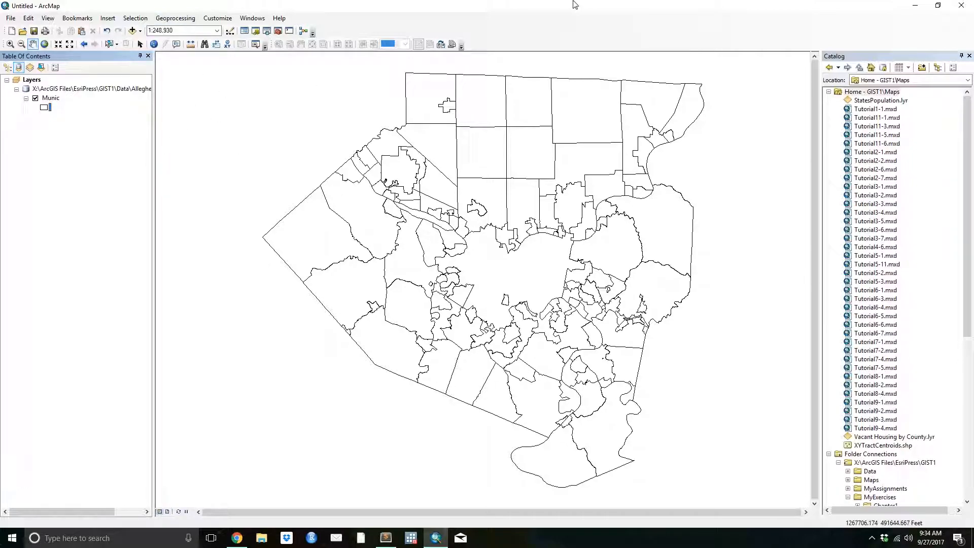
Step: Add the Tracts data to the map, dismiss the coordinate system warning, and give the layer the Hollow symbol
left_click(132, 31)
double_click(385, 250)
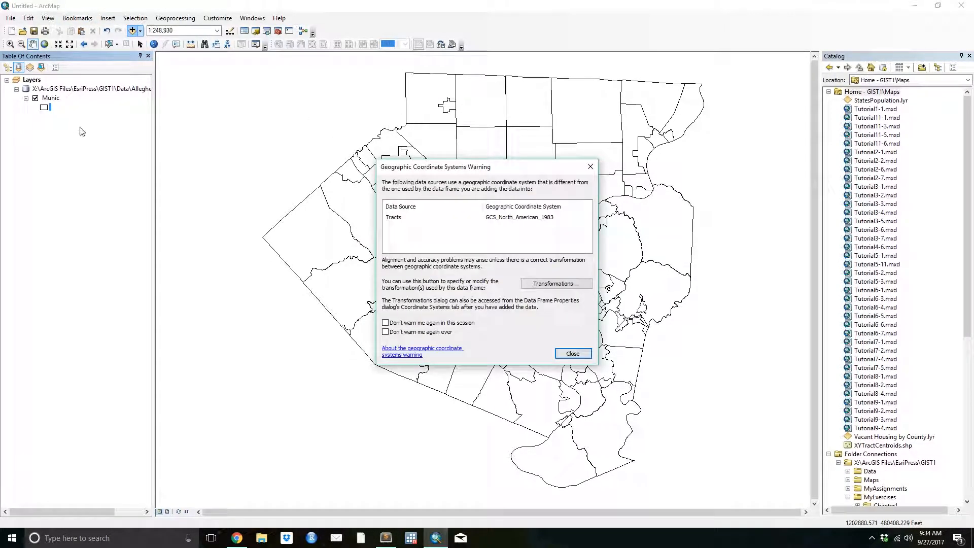
left_click(572, 354)
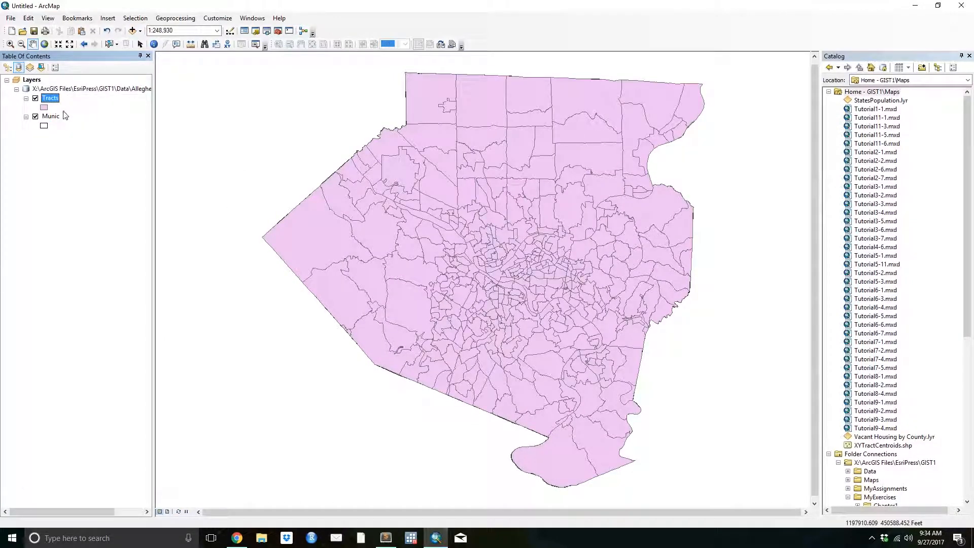
left_click(44, 108)
double_click(230, 173)
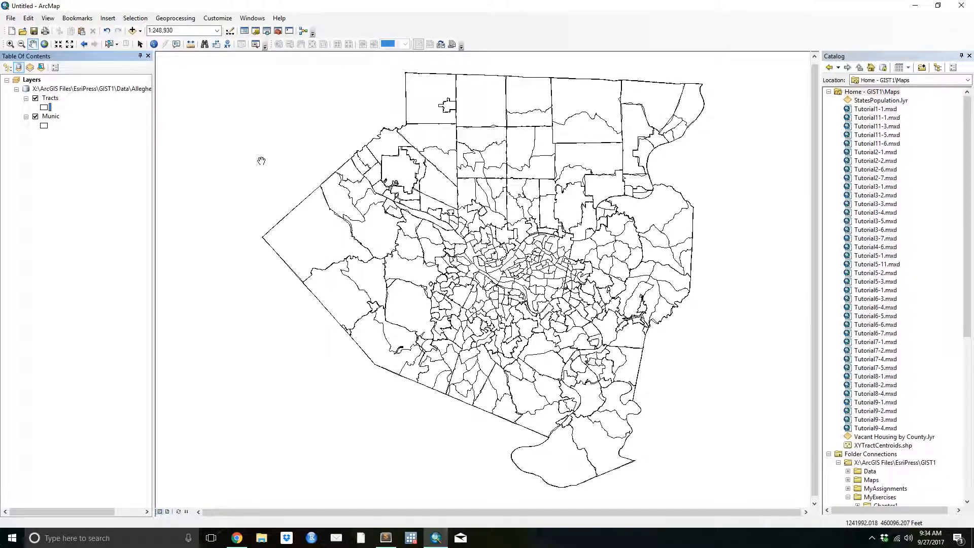
Step: Set the Munic layer's outline width to 1
left_click(44, 126)
left_click(427, 168)
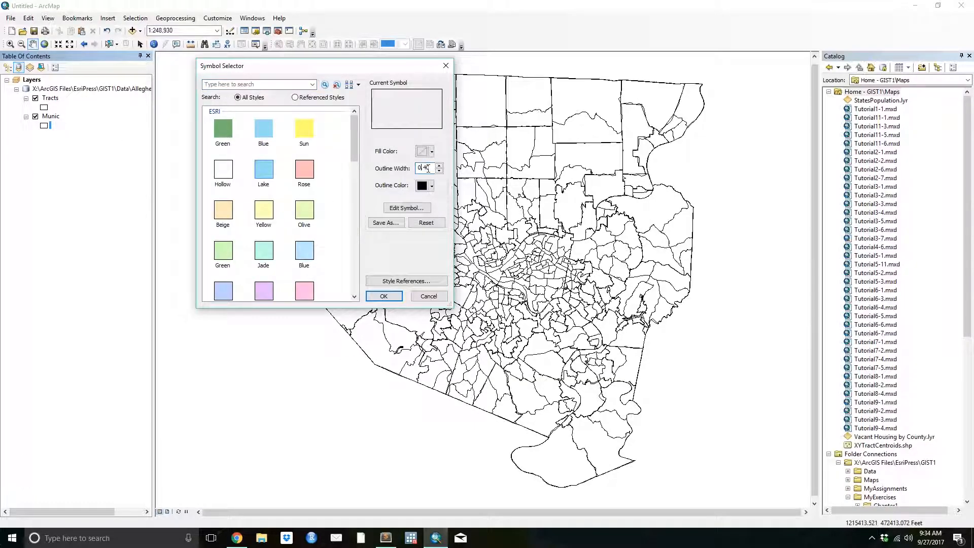
left_click_drag(431, 168, 386, 179)
type("1")
key("Return")
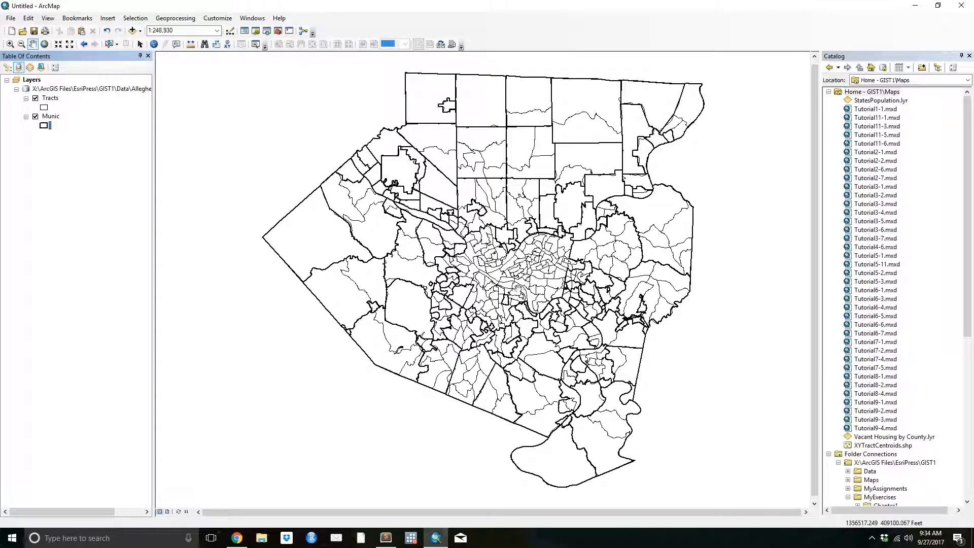
Step: Open the Layers data frame's coordinate system properties and collapse the State Plane folder
left_click(142, 91)
right_click(144, 95)
key("Escape")
right_click(35, 81)
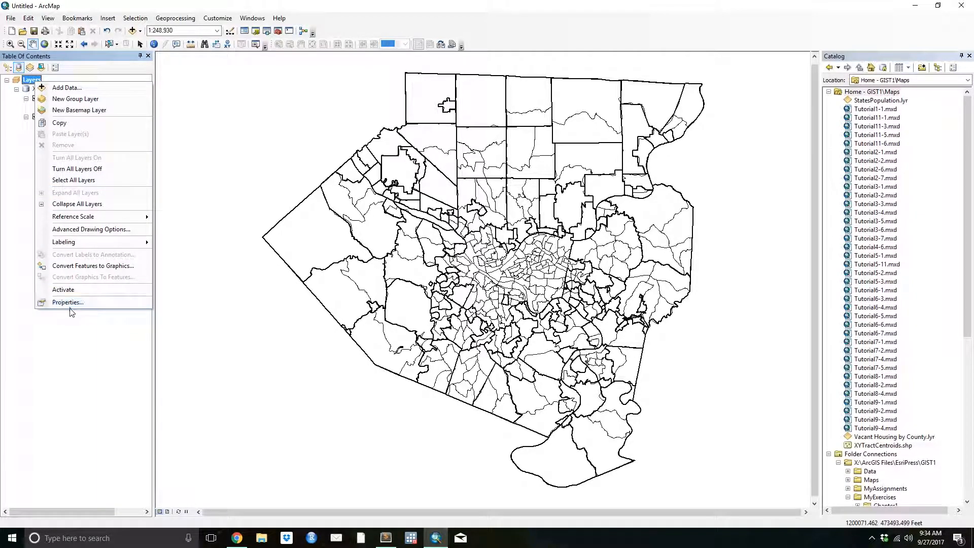
left_click(68, 302)
left_click_drag(589, 216, 590, 188)
left_click(401, 204)
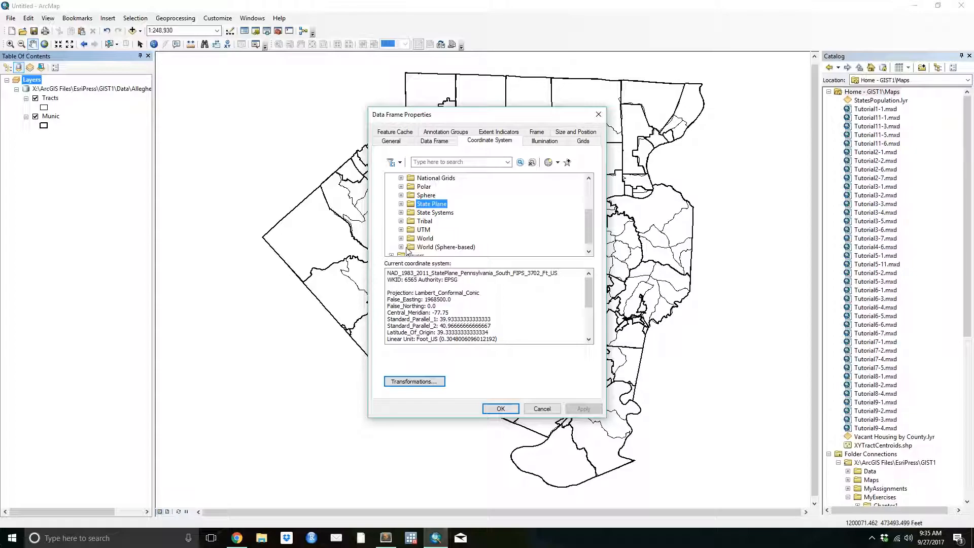
Step: Expand the UTM folder and browse its regional and datum subfolders
left_click(420, 231)
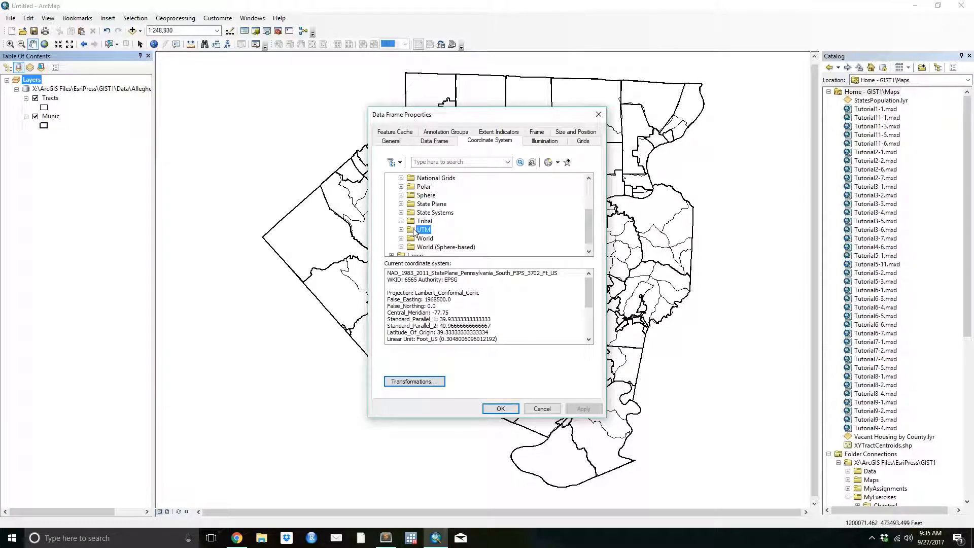
left_click(402, 230)
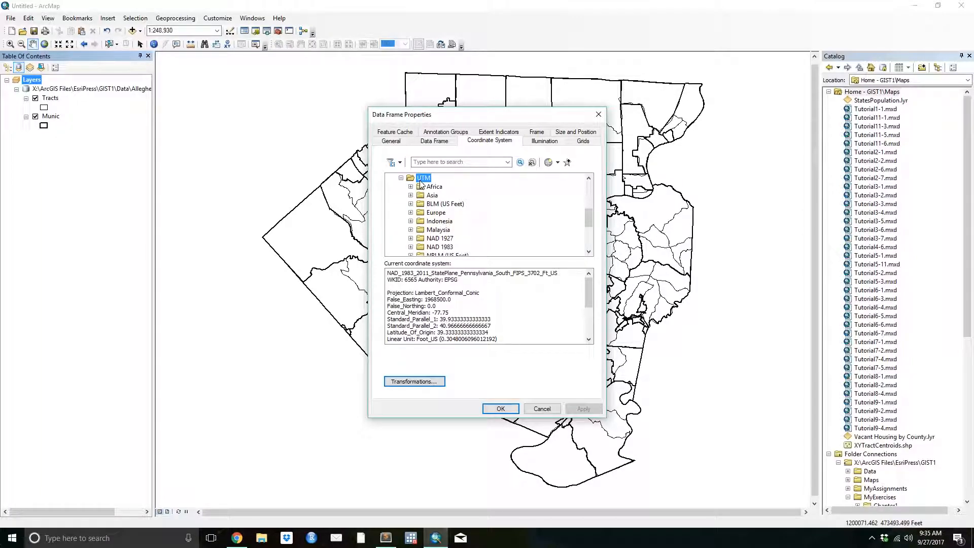
scroll(444, 202, "down", 1)
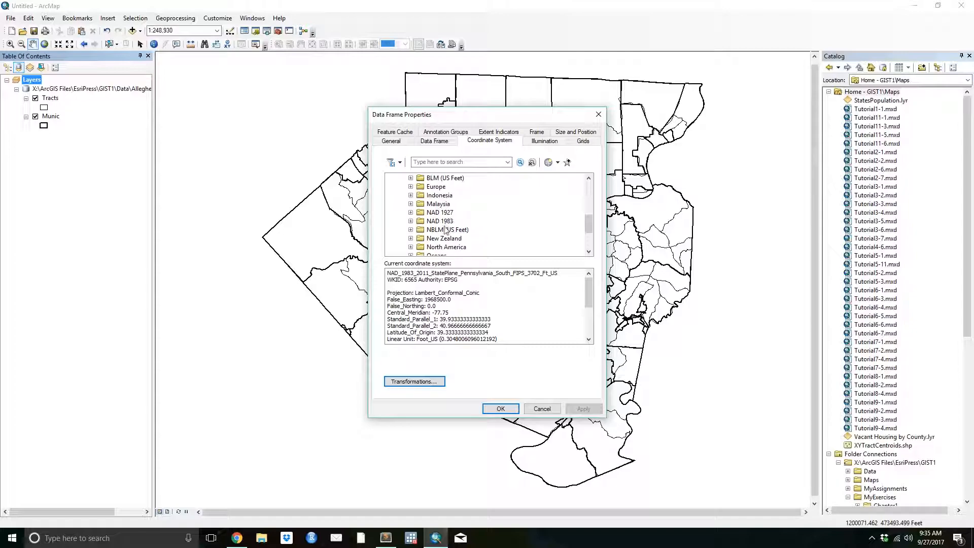
key("alt+Tab")
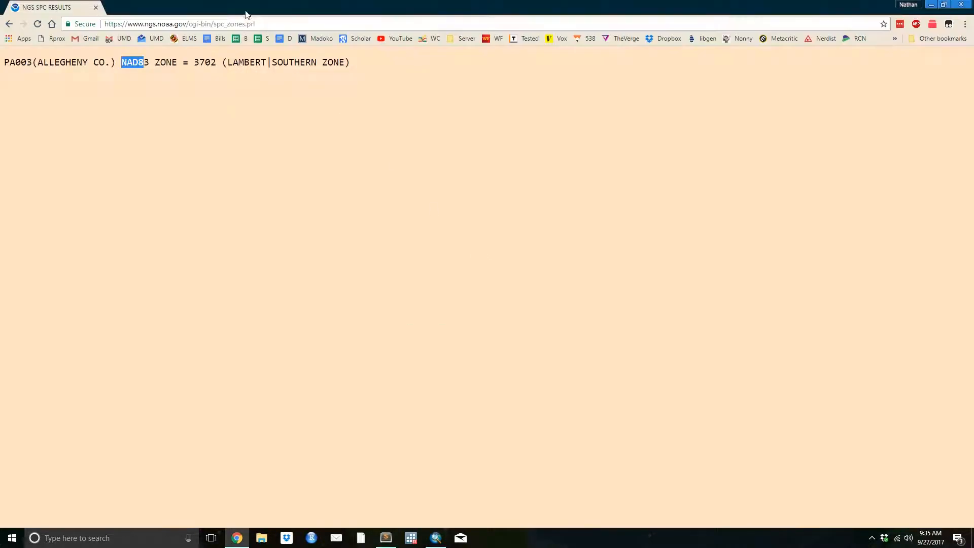
left_click(115, 10)
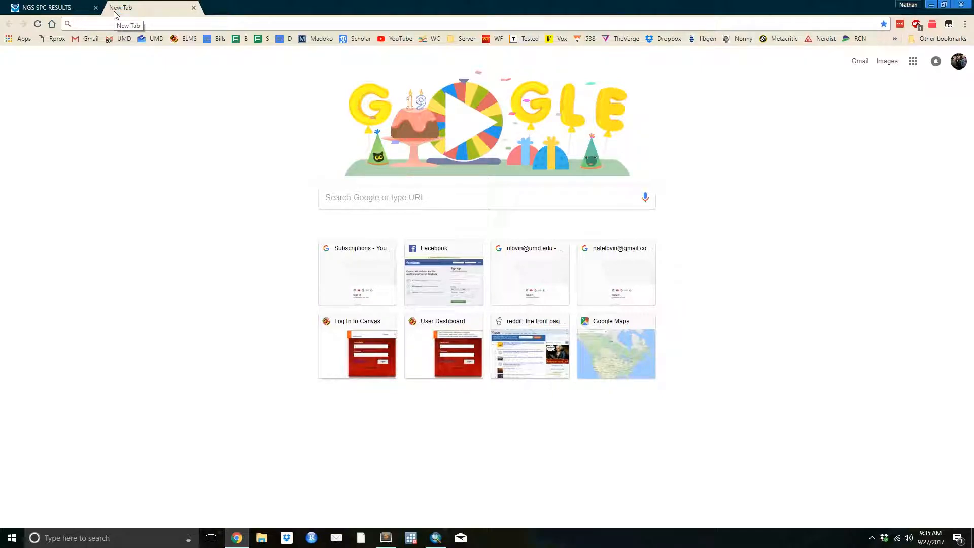
type("dmap.co.uk")
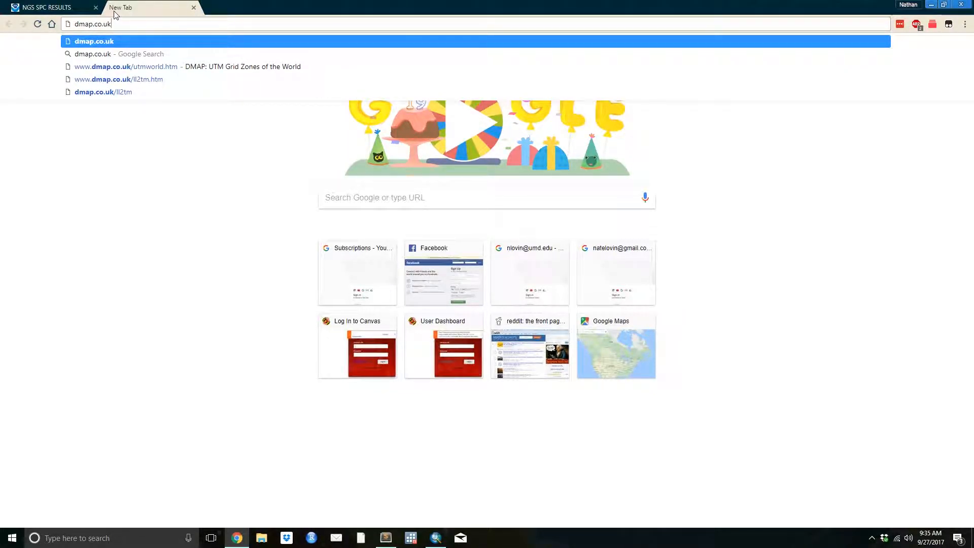
type("/utm")
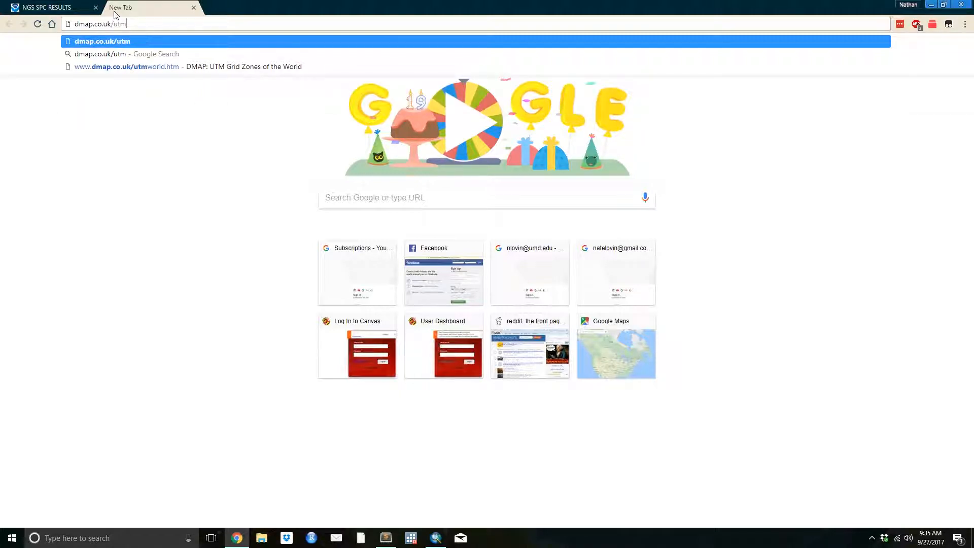
left_click(164, 66)
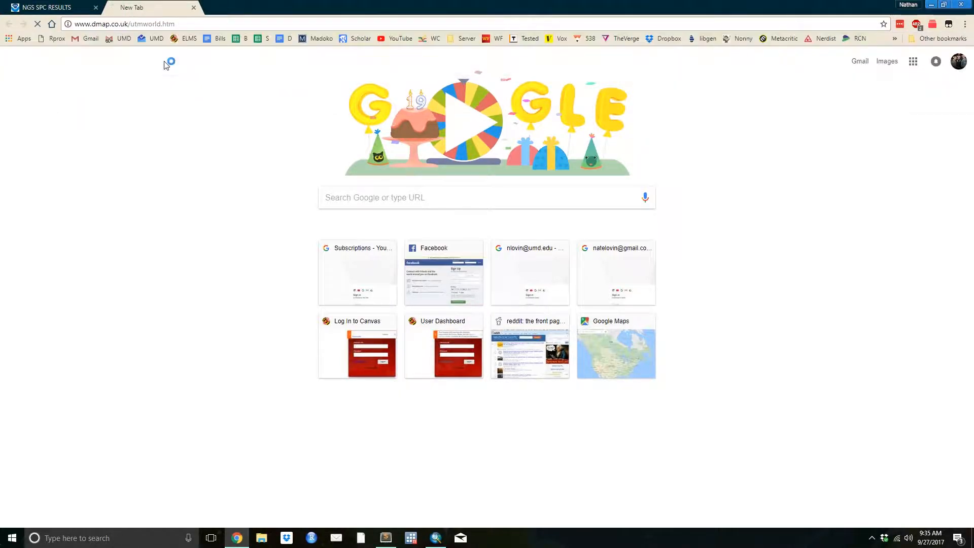
Step: Copy the UTM zone page's address to line 7 of the Sublime Text notes, leaving a blank line above it
left_click(185, 24)
key("ctrl+c")
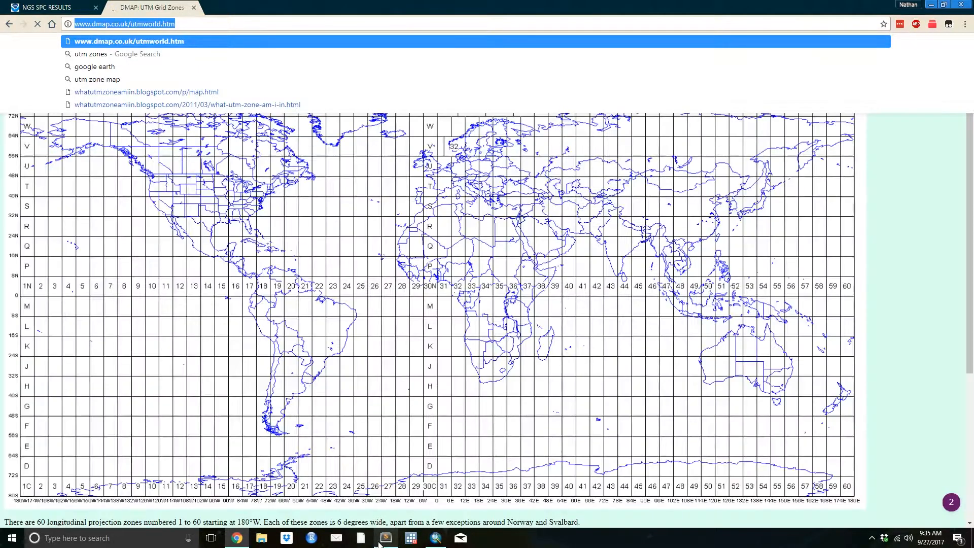
left_click(380, 541)
left_click(581, 312)
key("Return")
key("Return")
key("ctrl+v")
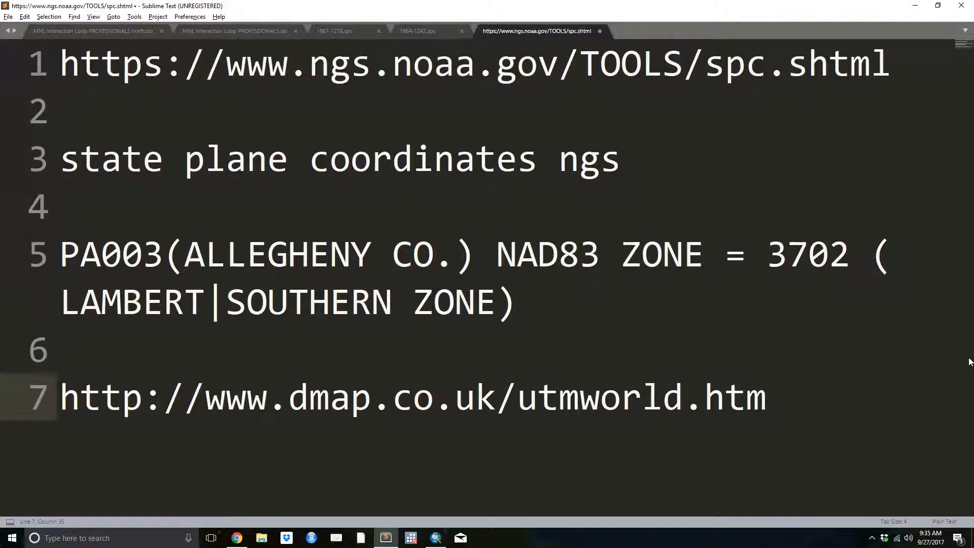
Step: Switch to Chrome, search for "dmap utm world" in a new tab, and open the DMAP UTM Grid Zones of the World page
left_click(237, 538)
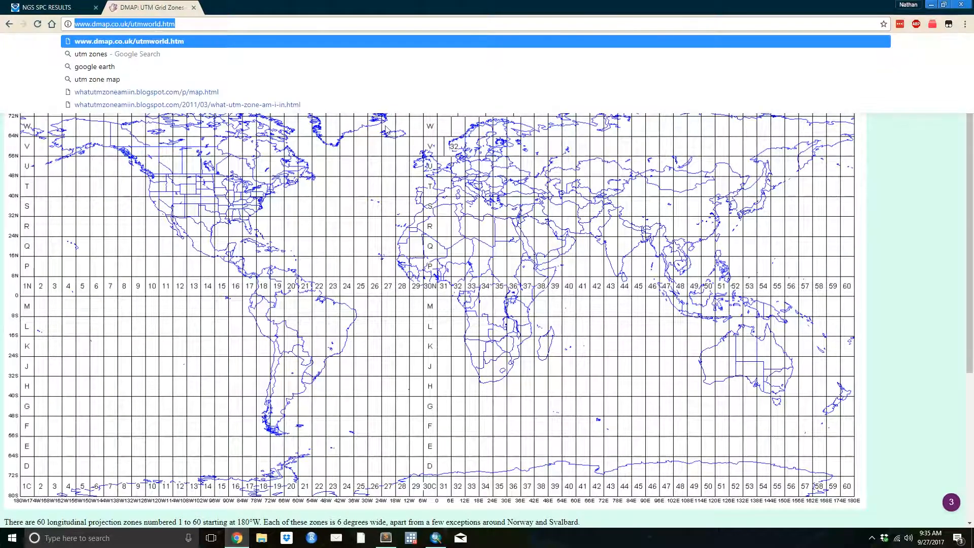
left_click(211, 10)
type("dmap")
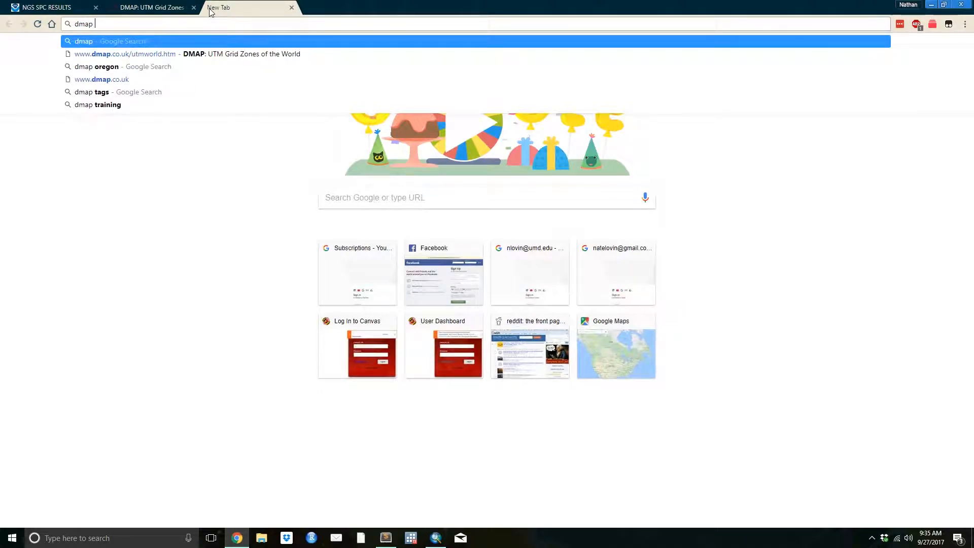
type(" utm world")
key("Return")
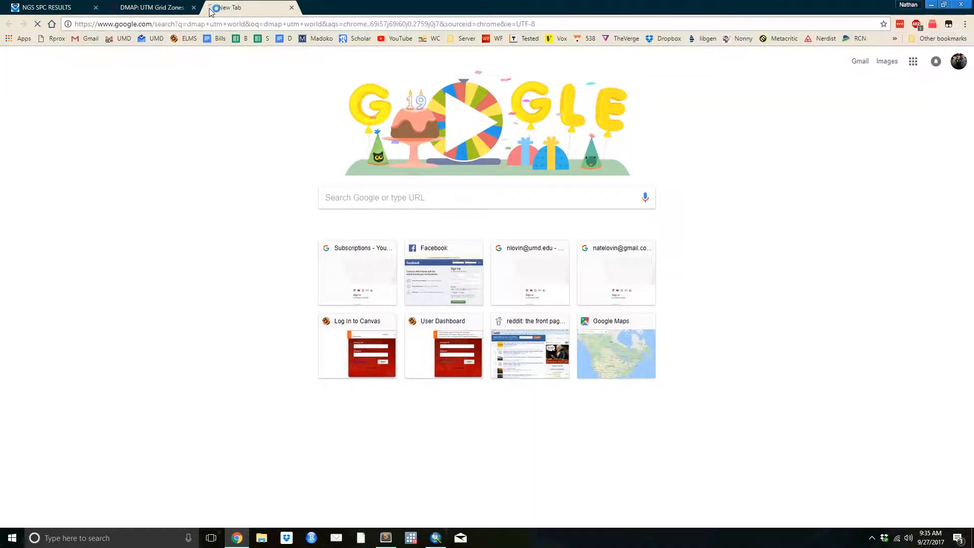
left_click(203, 139)
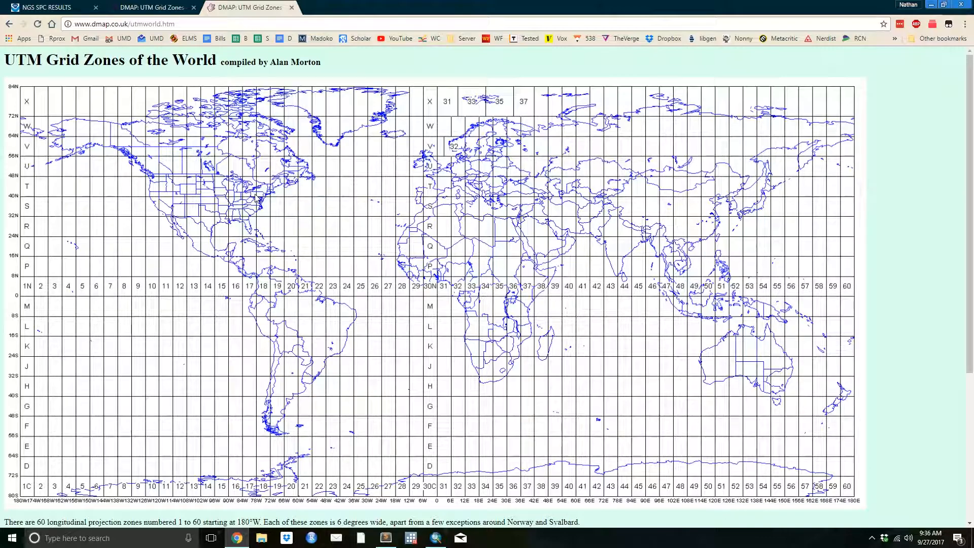
Step: Examine the UTM grid map around Pennsylvania and the zone numbering explanation below it
scroll(259, 199, "down", 5)
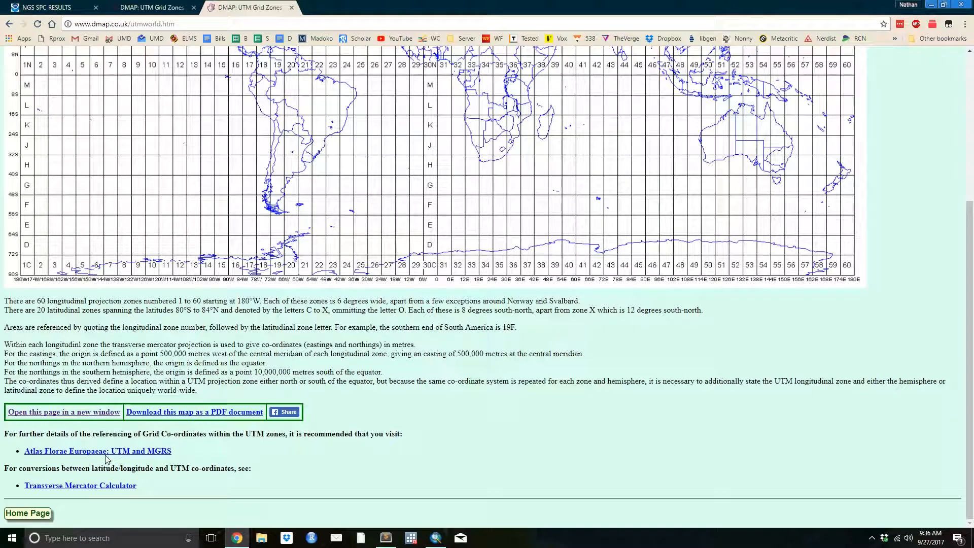
scroll(178, 430, "up", 4)
scroll(177, 431, "up", 1)
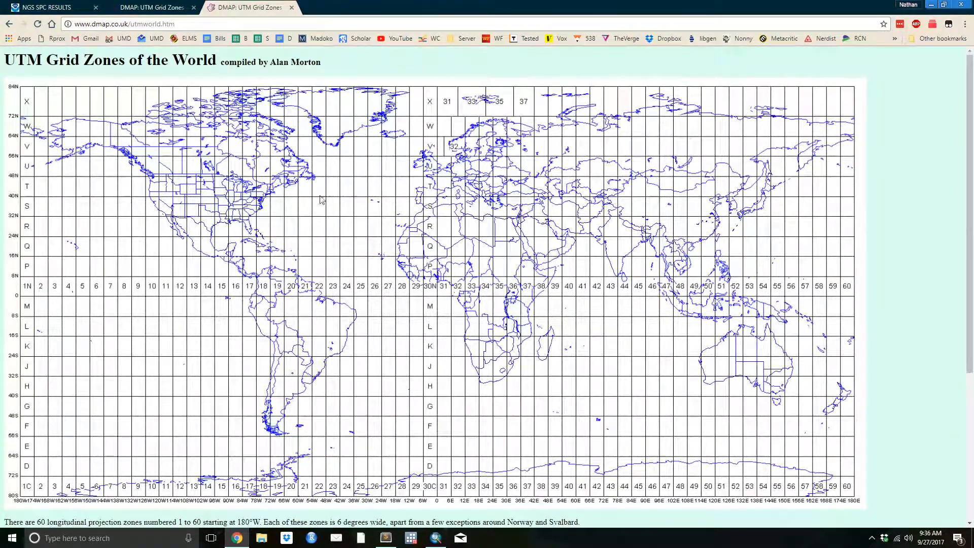
scroll(206, 203, "down", 6)
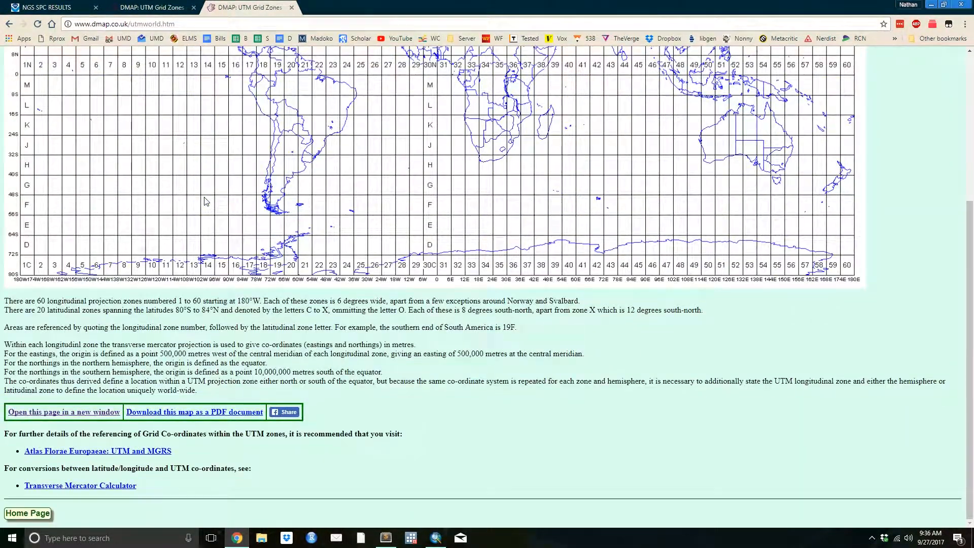
scroll(206, 203, "up", 6)
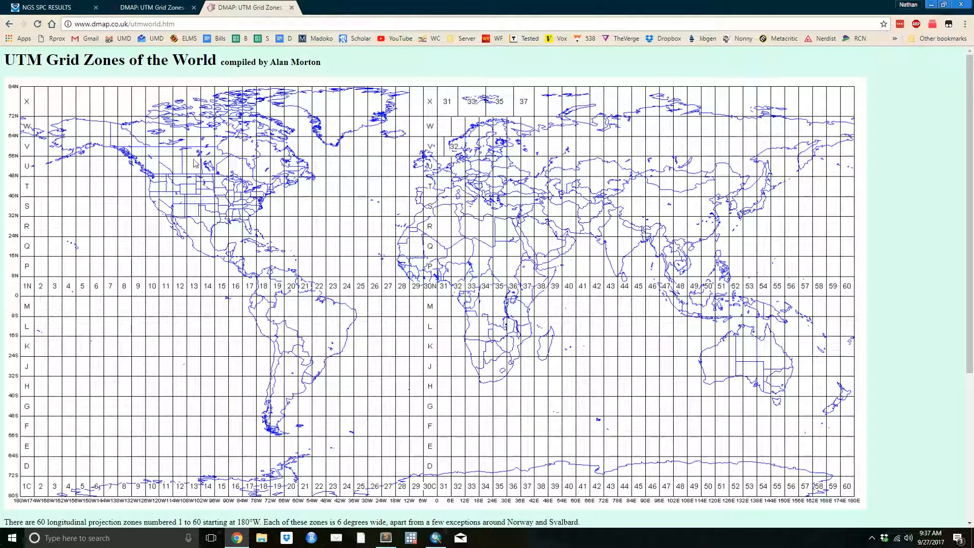
scroll(287, 203, "down", 5)
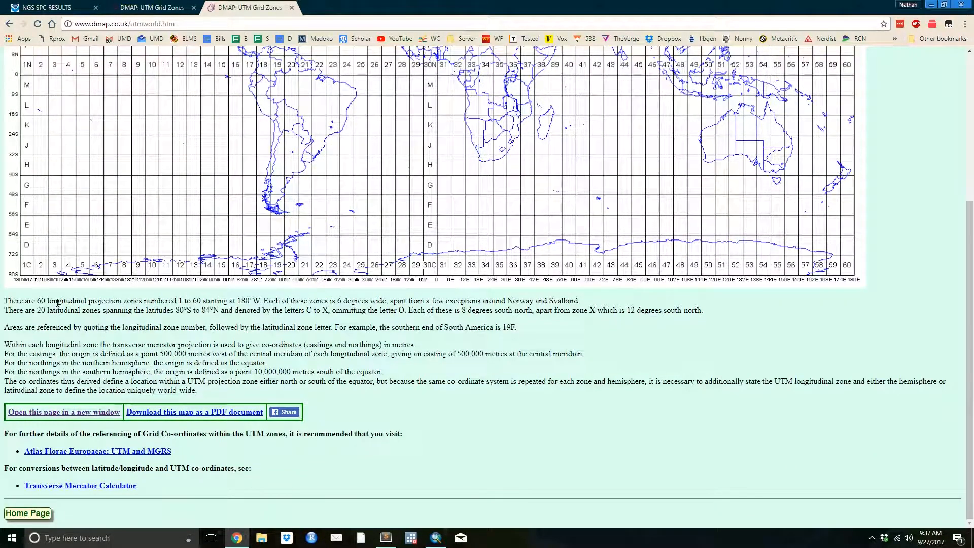
scroll(57, 303, "up", 5)
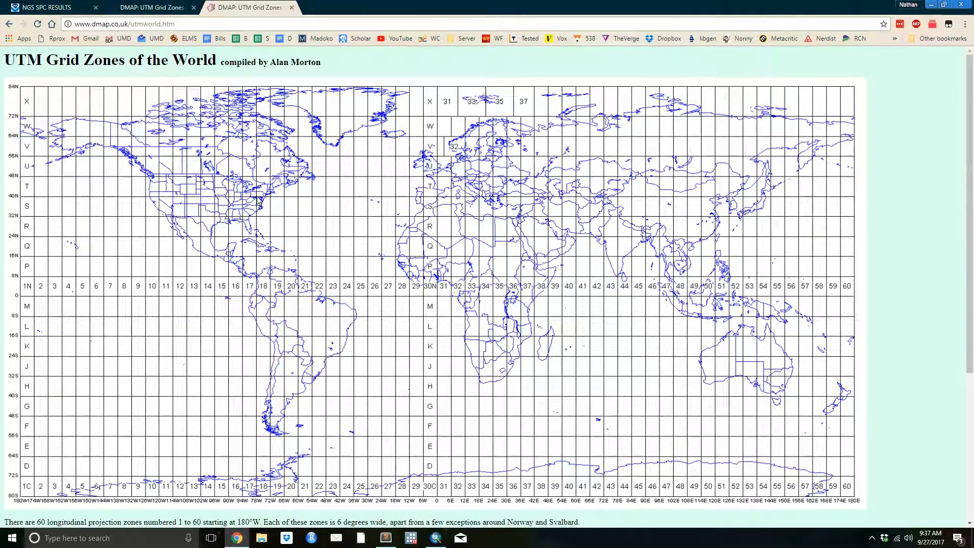
right_click(255, 197)
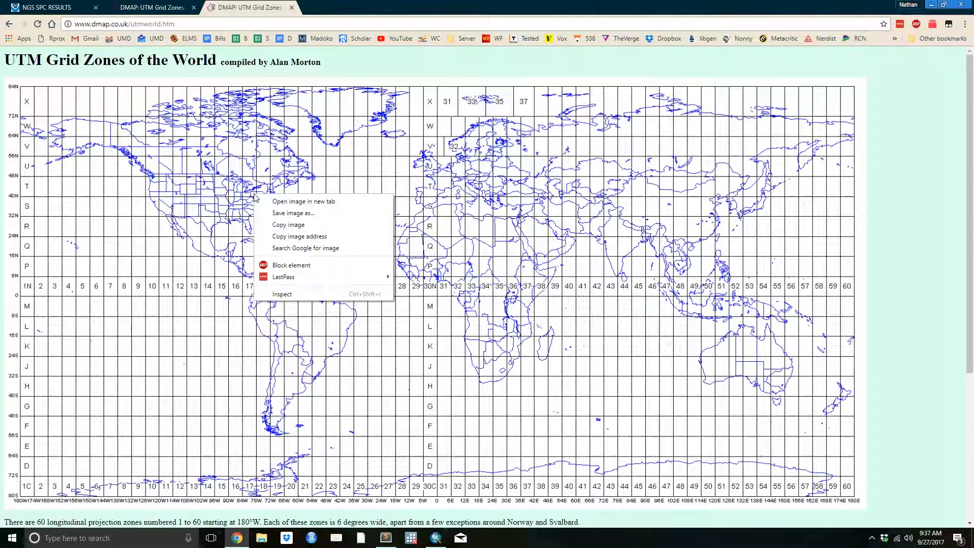
left_click(258, 184)
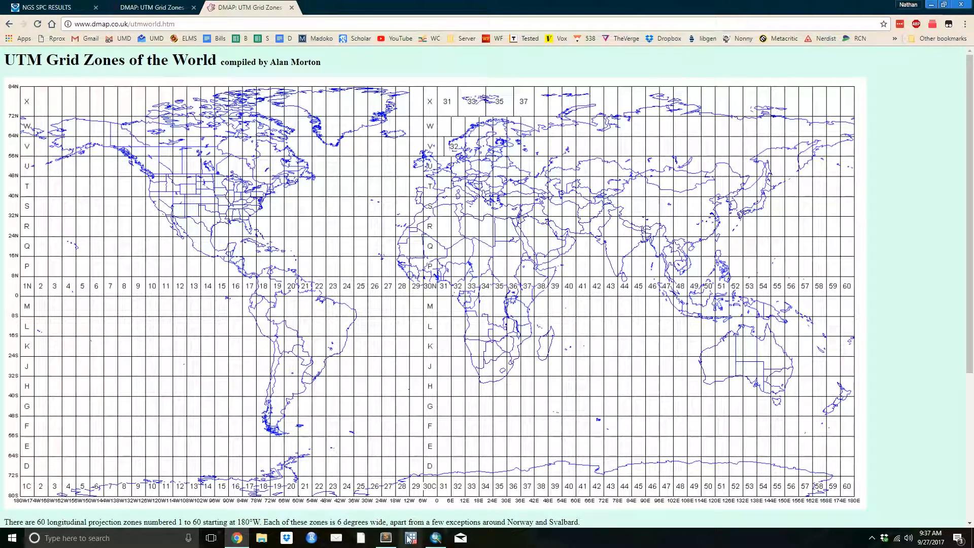
Step: Switch to ArcMap and set the data frame's coordinate system to NAD 1983 UTM Zone 17N
left_click(436, 538)
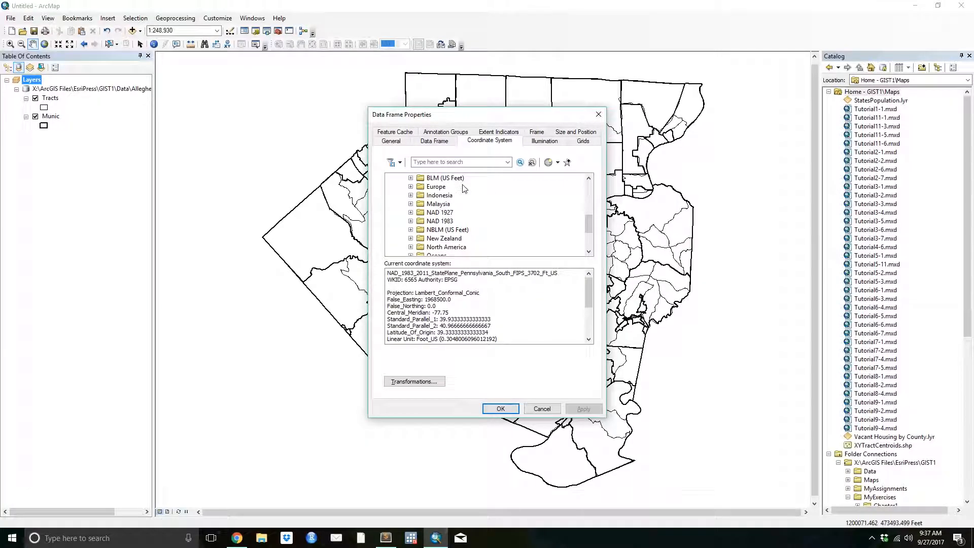
scroll(475, 227, "down", 2)
scroll(475, 227, "up", 3)
scroll(424, 221, "up", 2)
scroll(437, 205, "down", 2)
left_click(411, 221)
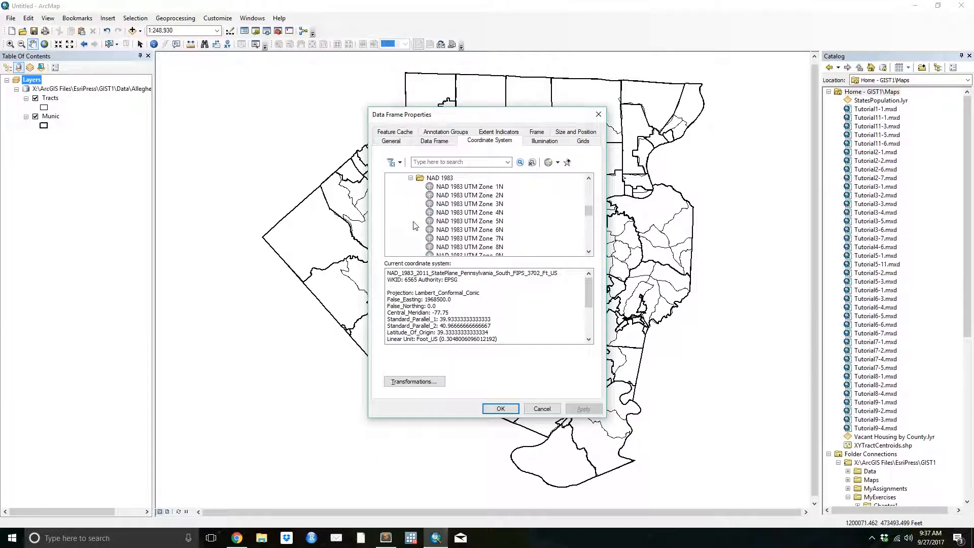
scroll(513, 207, "down", 4)
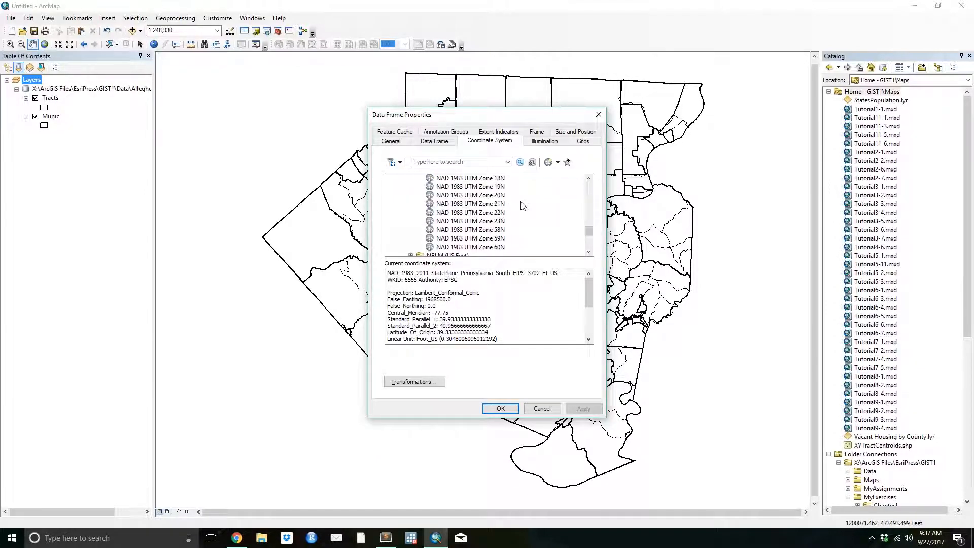
left_click(496, 223)
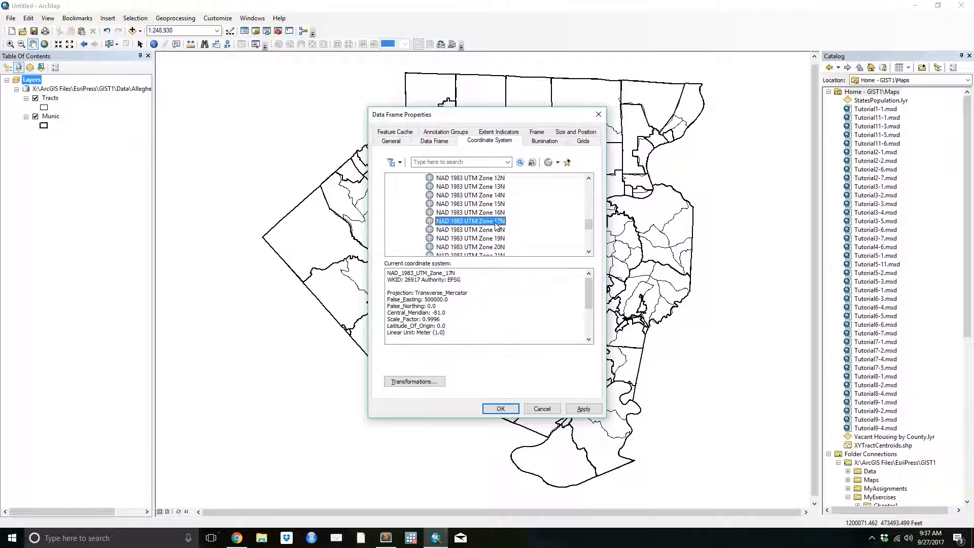
left_click(501, 409)
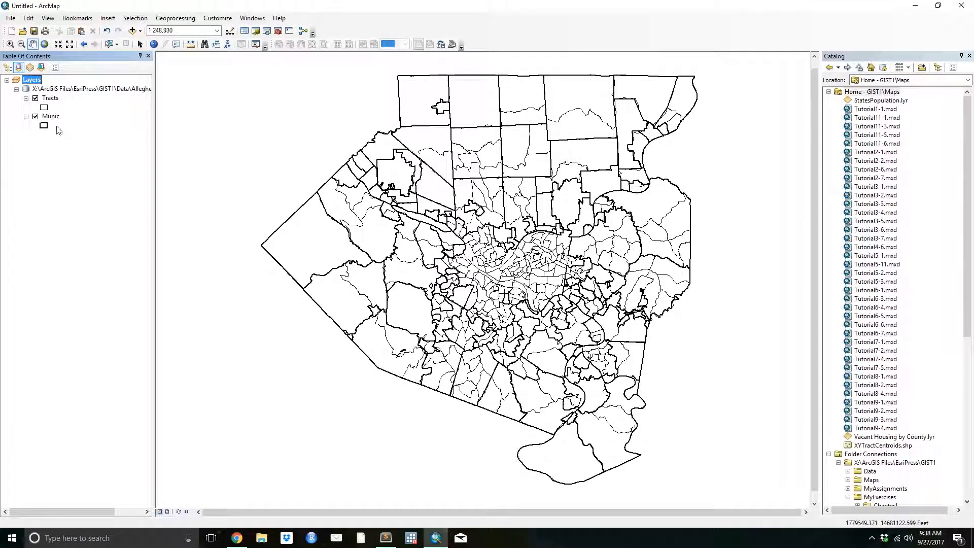
Step: Set the Layers data frame's display units to Meters in its general properties
right_click(34, 80)
left_click(73, 303)
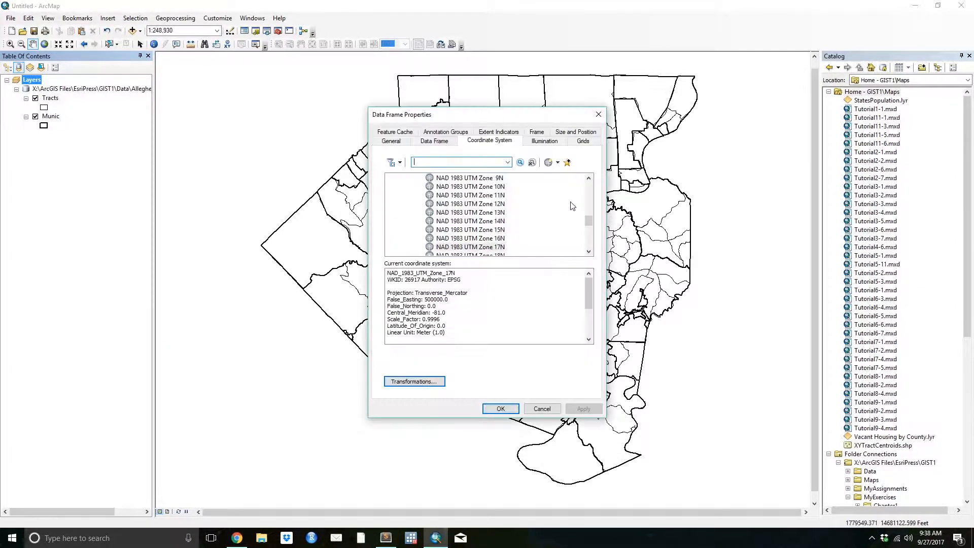
left_click(393, 145)
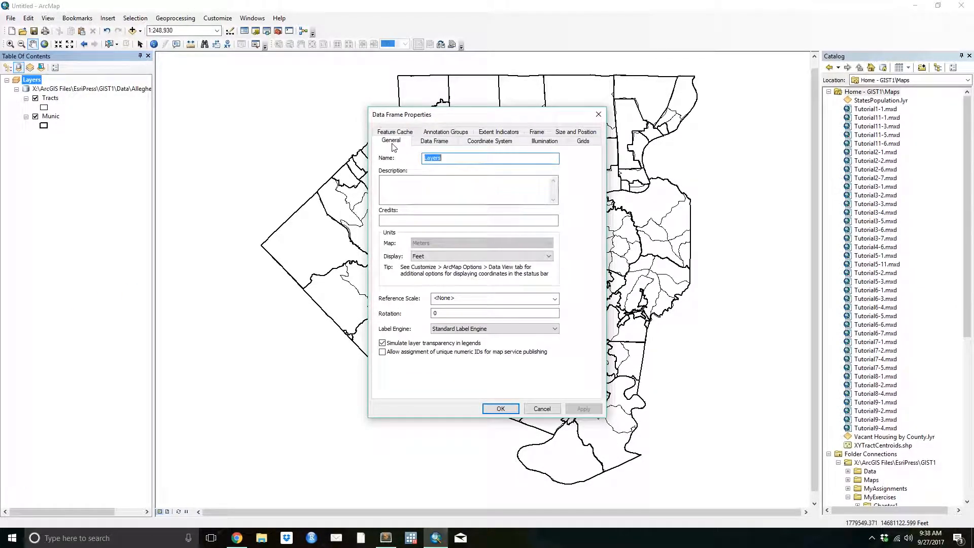
left_click(431, 256)
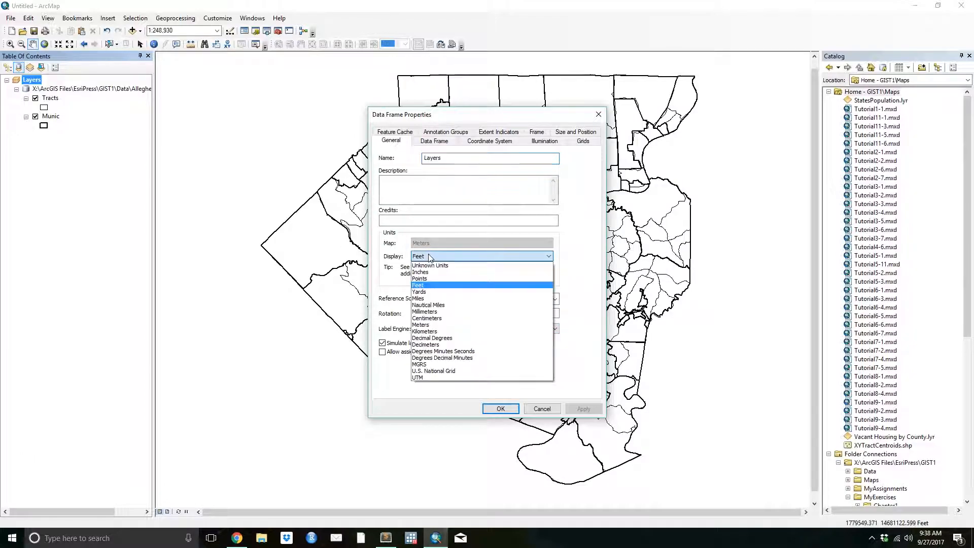
left_click(446, 324)
left_click(500, 408)
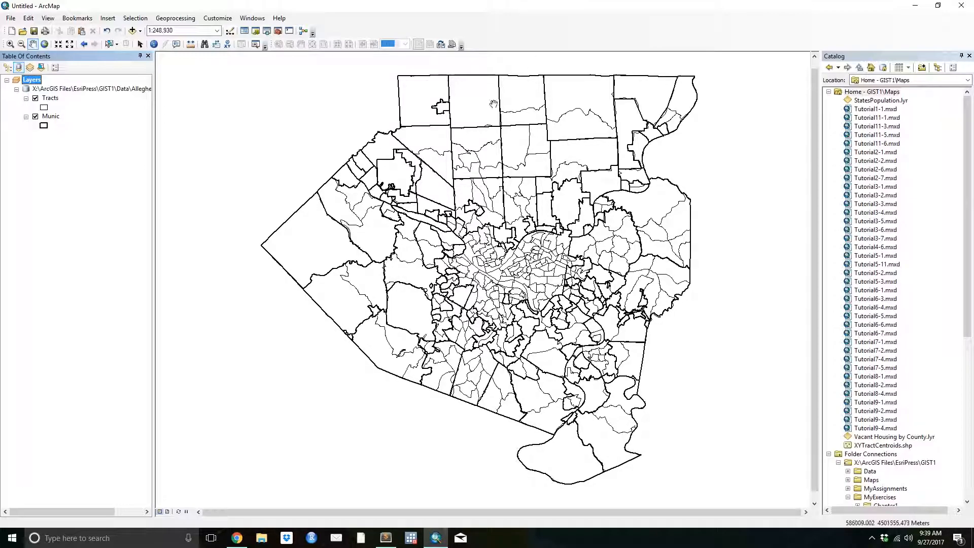
left_click(11, 31)
left_click(422, 205)
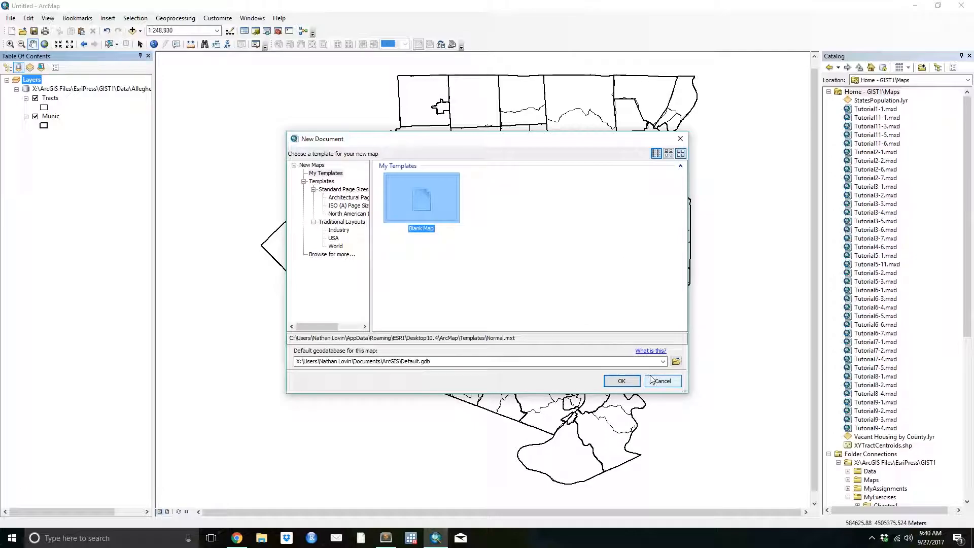
left_click(651, 378)
Step: Open ArcCatalog, collapse UnitedStates.gdb, expand the DataFiles folder, and widen the catalog tree to fit the file names
key("super")
type("arccat")
key("Return")
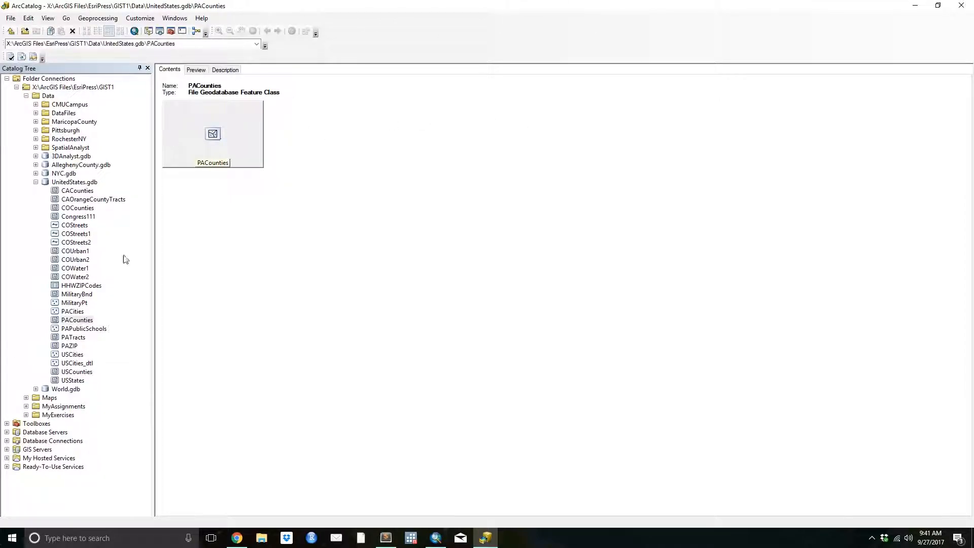
left_click(36, 183)
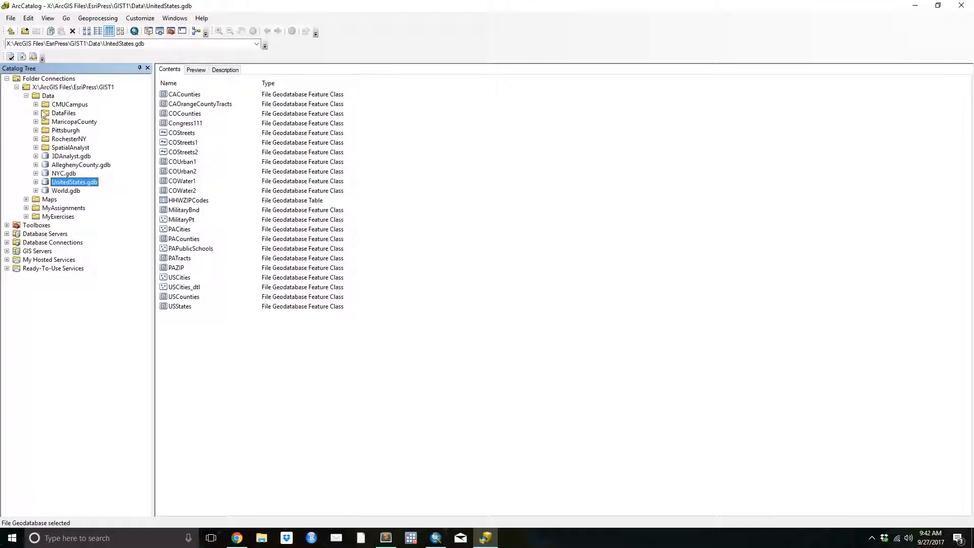
left_click(35, 112)
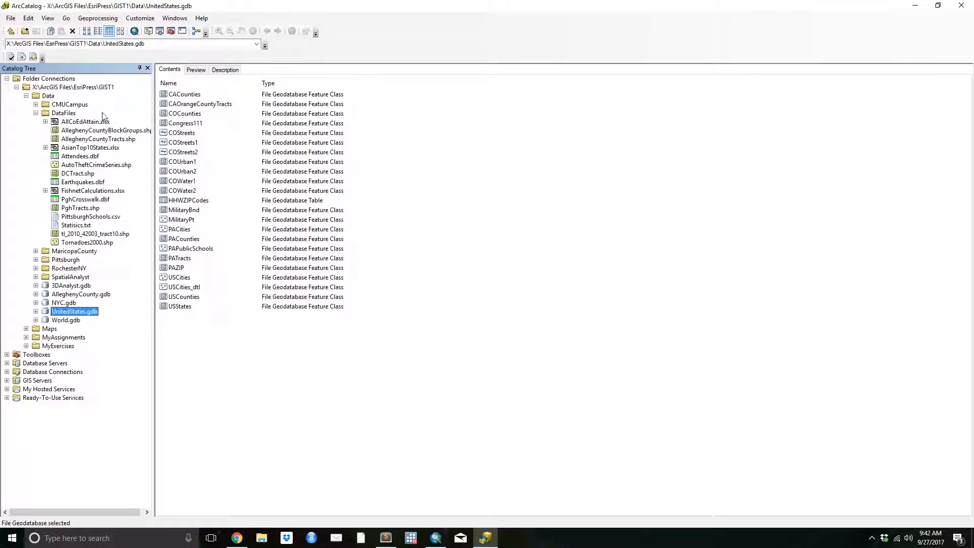
left_click(156, 102)
left_click_drag(155, 102, 175, 102)
Step: Preview the geography of AlleghenyCountyBlockGroups.shp and AlleghenyCountyTracts.shp, comparing the two shapefiles
left_click(113, 131)
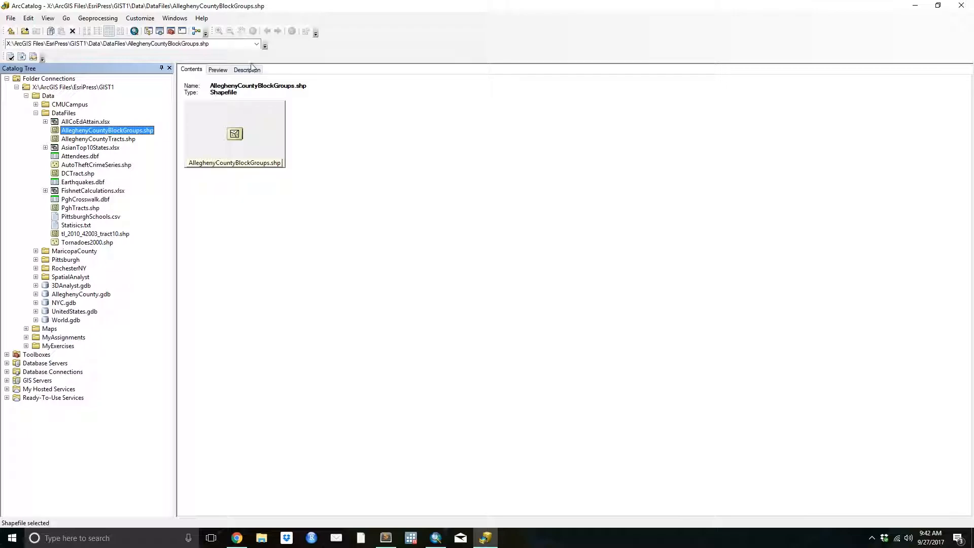
left_click(219, 70)
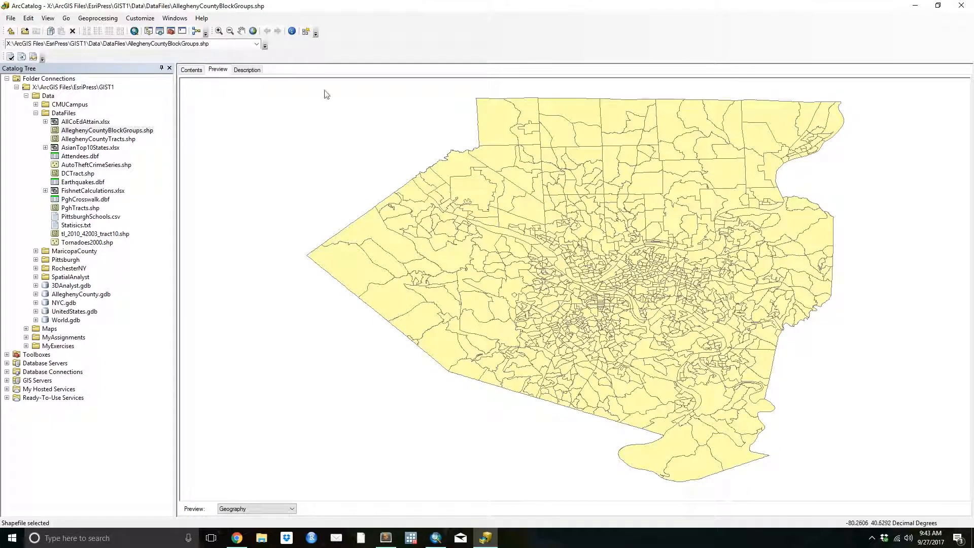
left_click(104, 139)
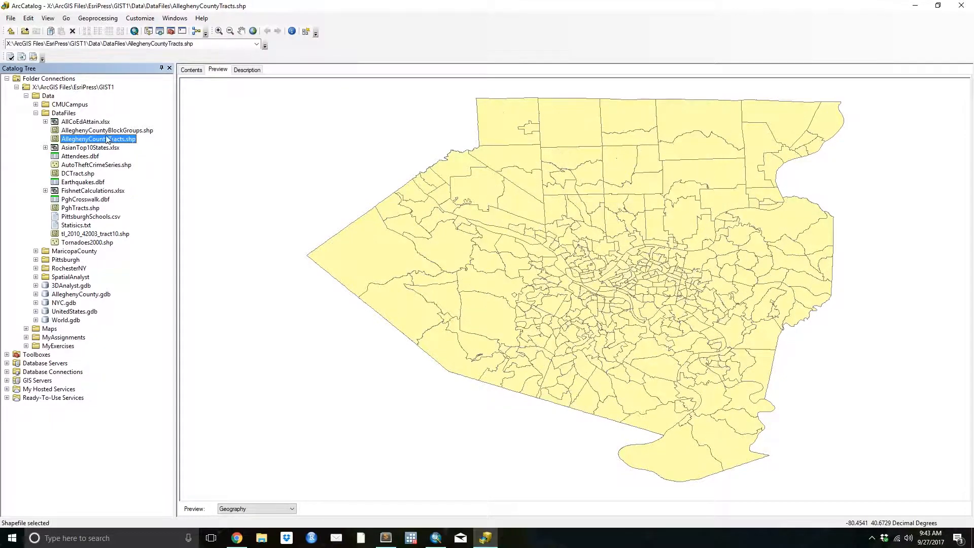
left_click(114, 132)
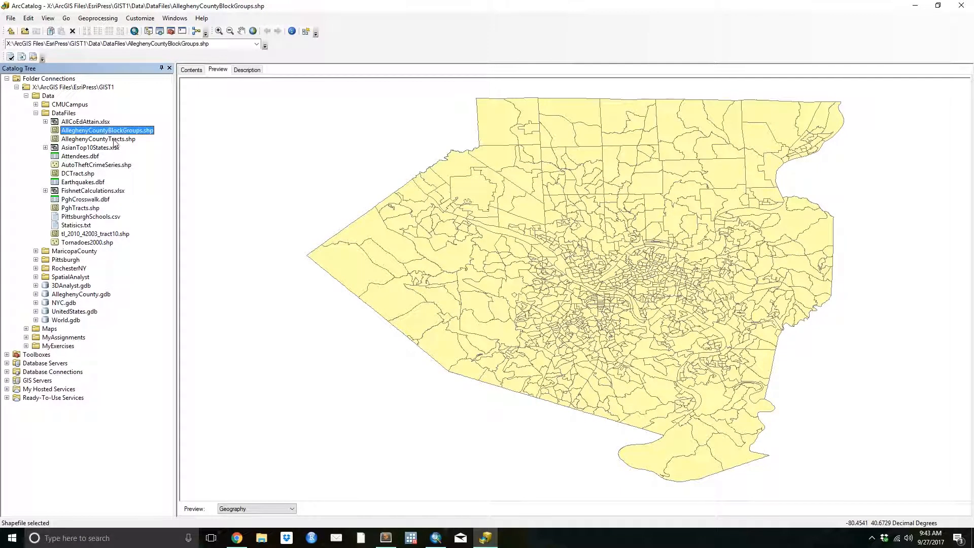
left_click(114, 141)
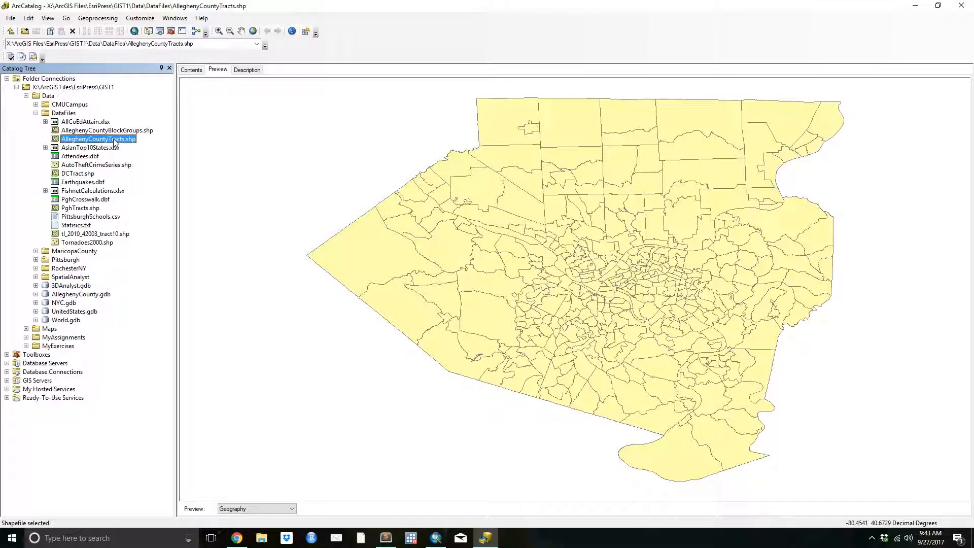
Step: Open the GIST1\Data\DataFiles folder in File Explorer to list the shapefiles' component files
left_click(262, 539)
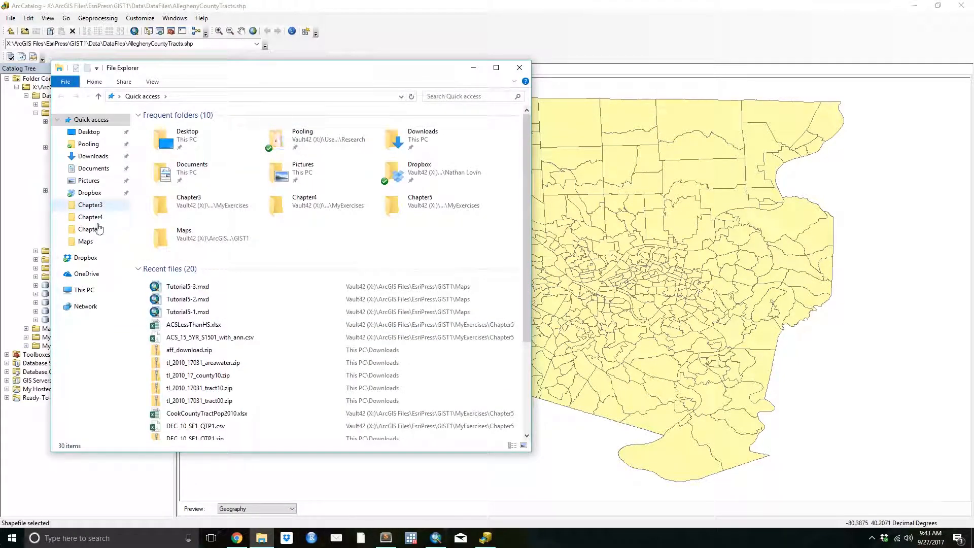
left_click(85, 242)
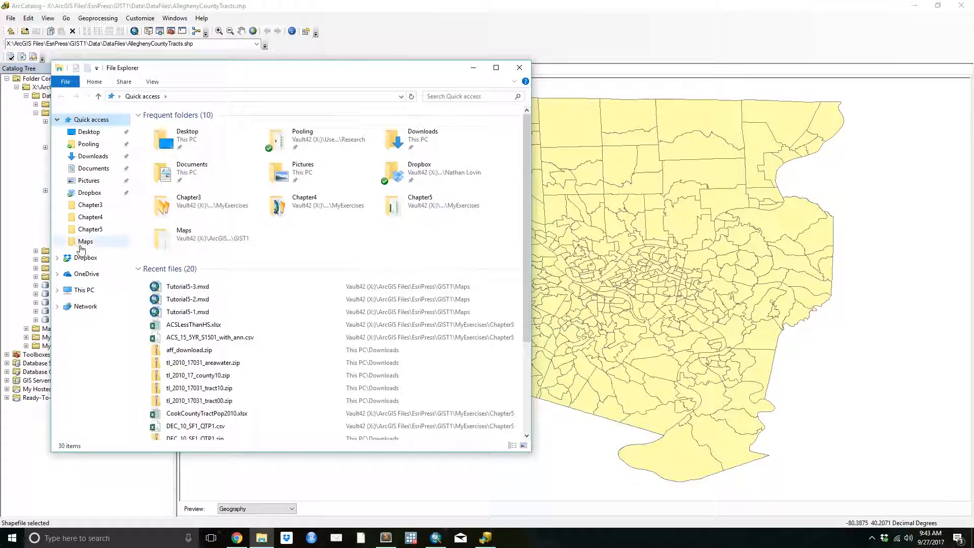
left_click(297, 97)
left_click(283, 96)
left_click_drag(311, 73, 499, 62)
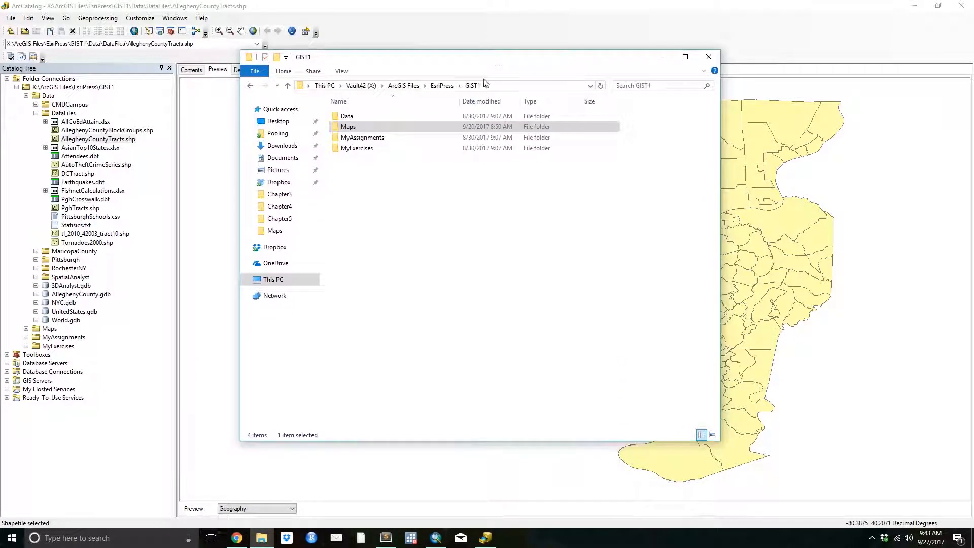
double_click(345, 117)
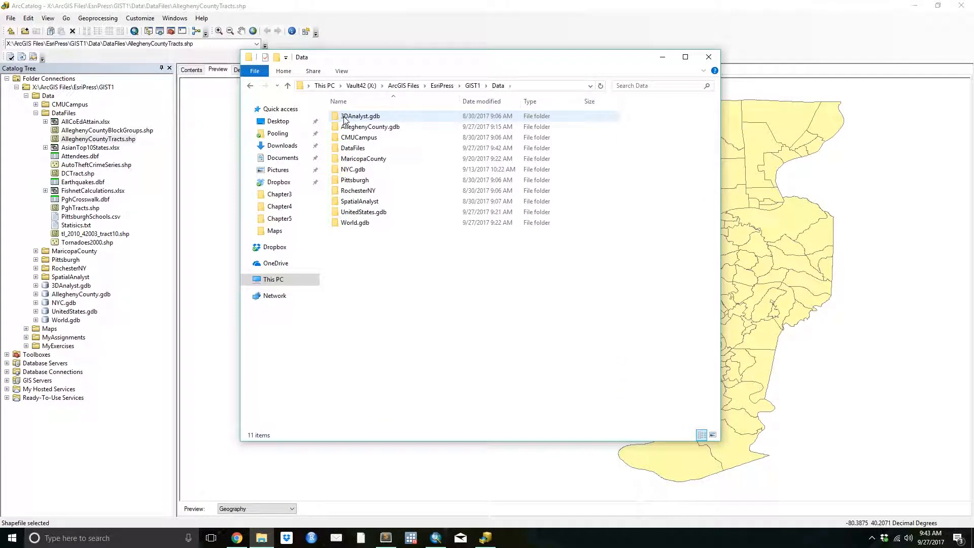
double_click(356, 148)
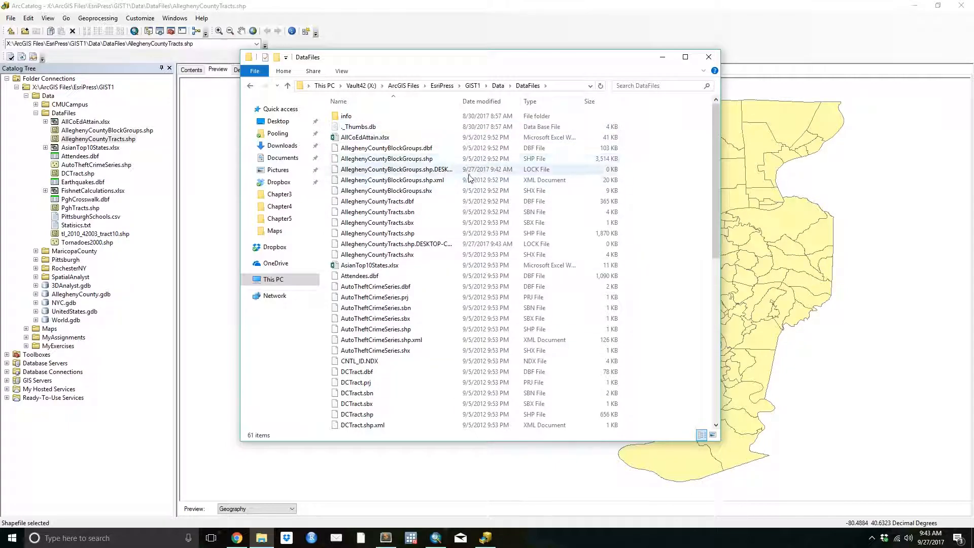
Step: Select all the DCTract component files in the DataFiles folder to examine what makes up the shapefile
scroll(391, 188, "down", 5)
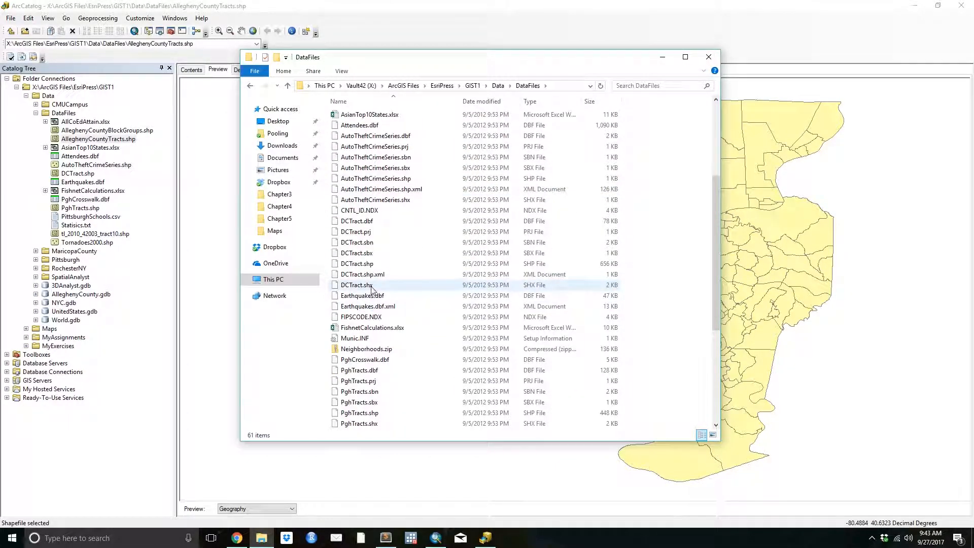
left_click_drag(375, 289, 571, 243)
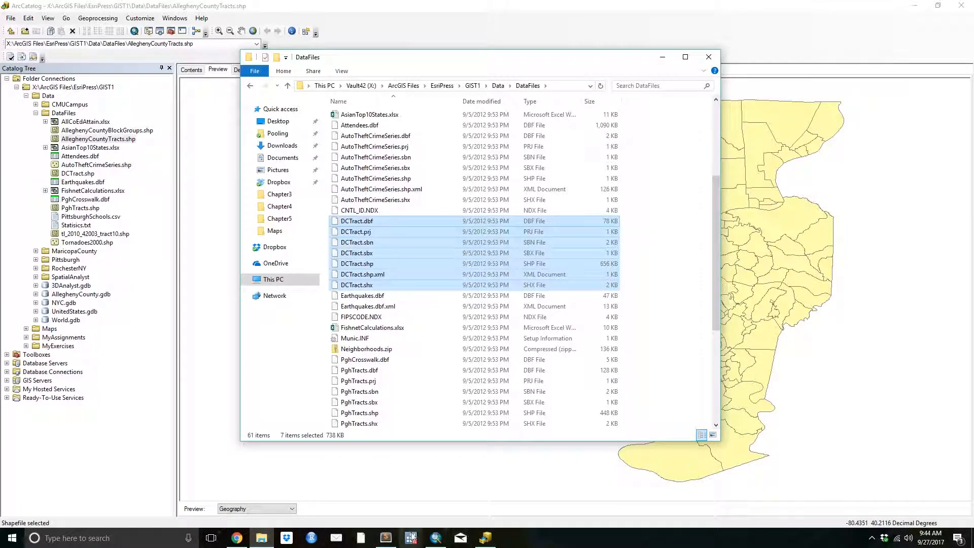
Step: Switch to ArcMap, start a new blank map document, and collapse the Home folder in the catalog
left_click(437, 539)
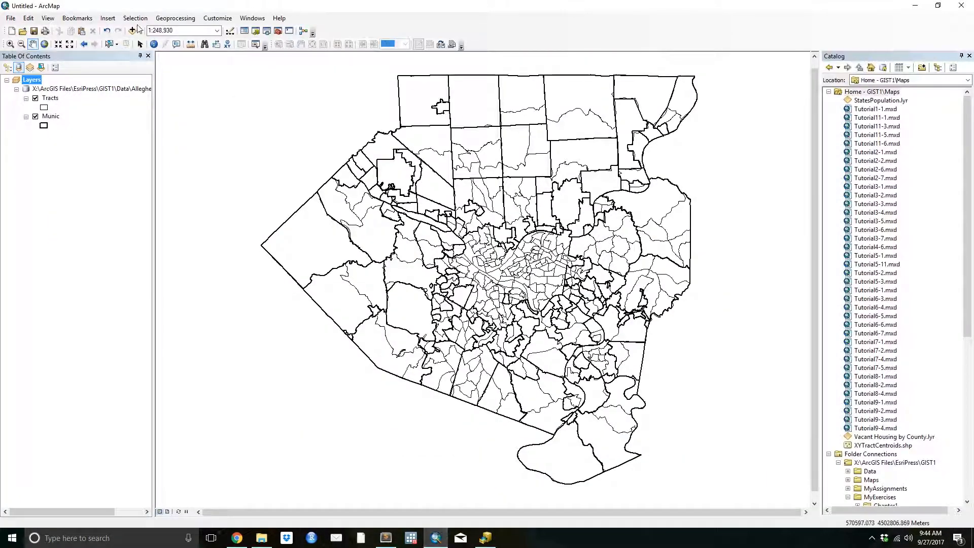
left_click(11, 31)
left_click(402, 198)
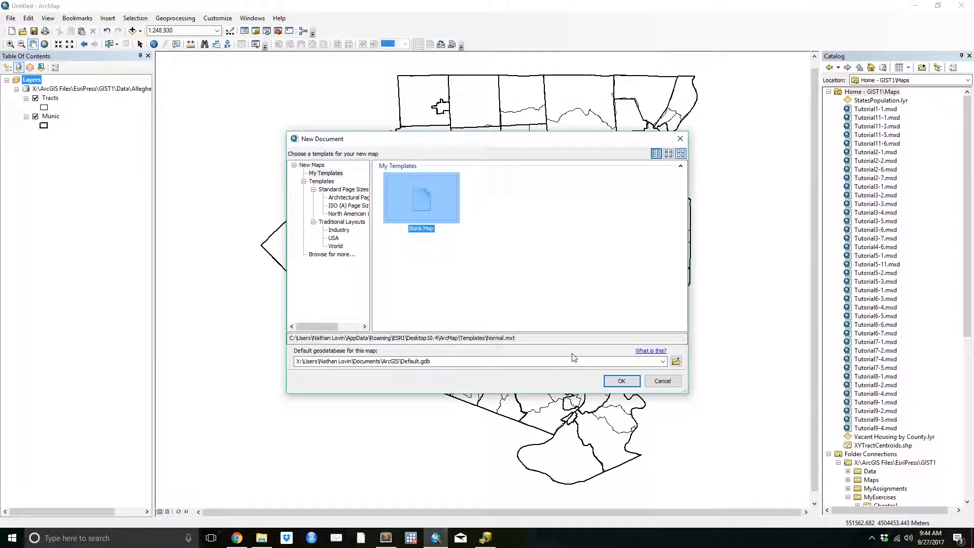
left_click(621, 380)
left_click(494, 290)
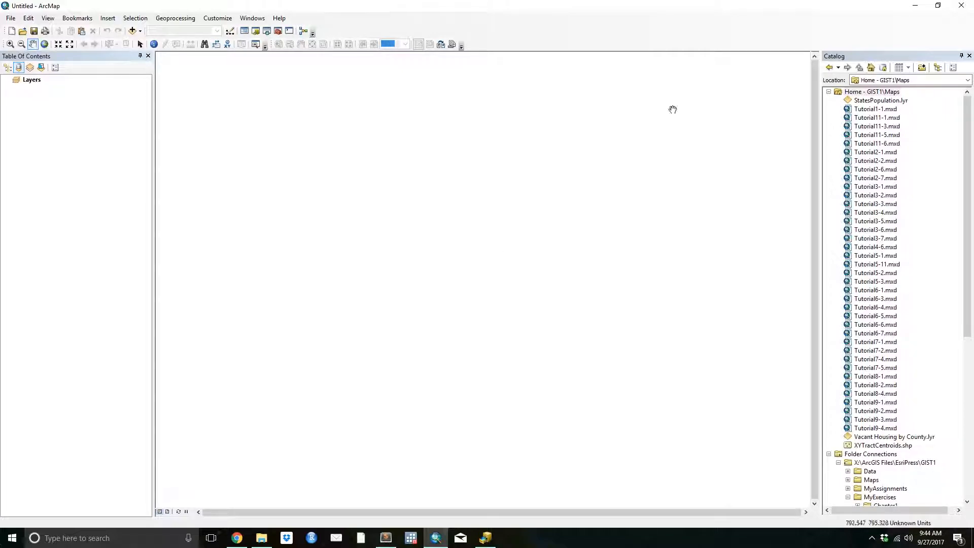
left_click(829, 93)
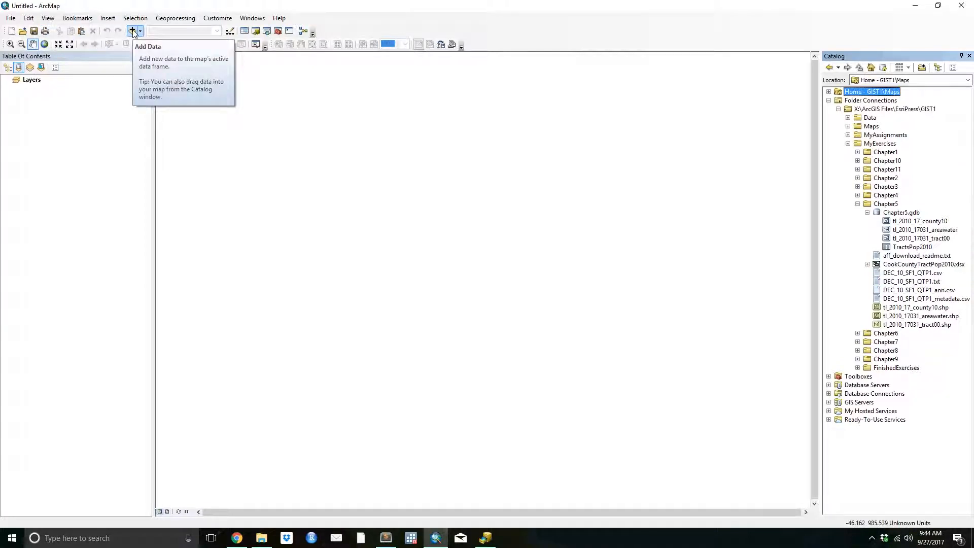
Step: Begin adding data to the map and browse to the EastLiberty folder under Data\Pittsburgh
left_click(133, 31)
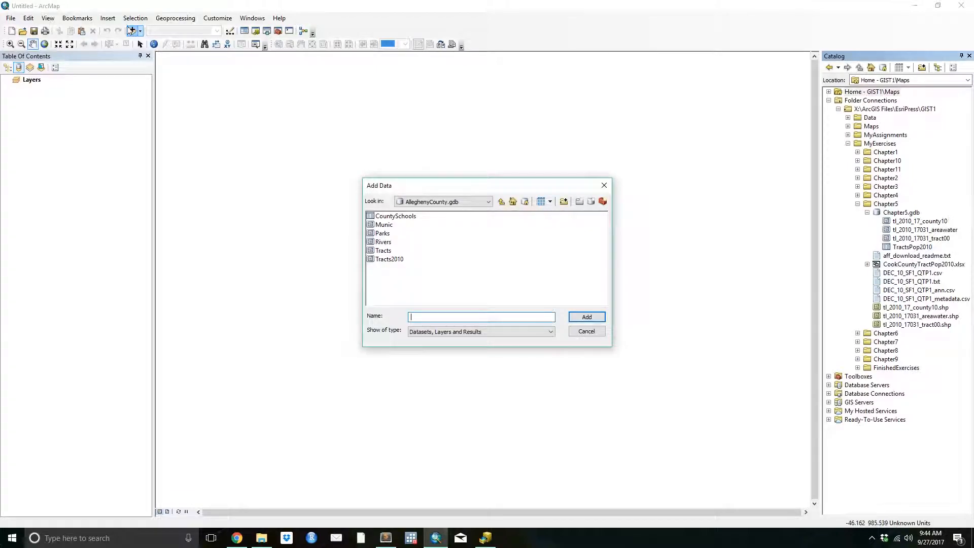
left_click(501, 202)
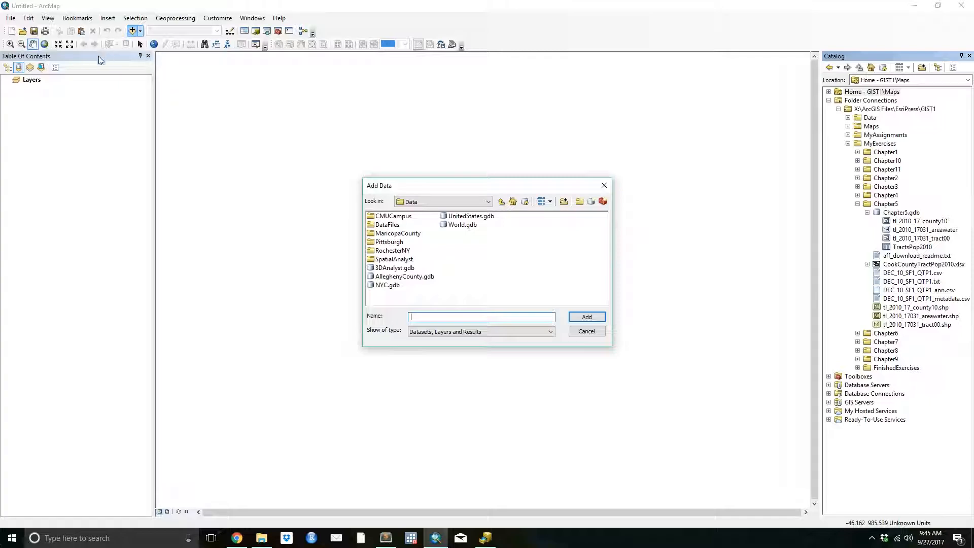
double_click(389, 242)
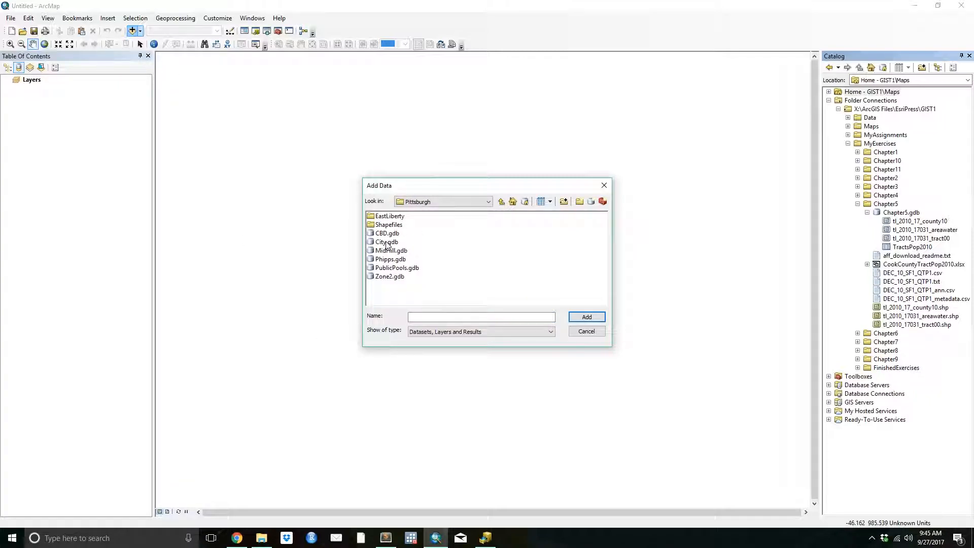
double_click(389, 218)
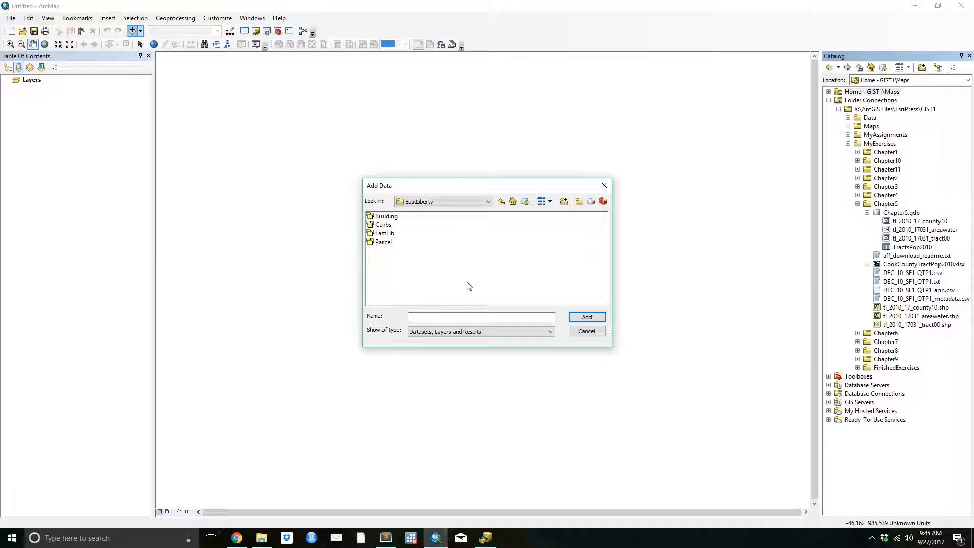
Step: In File Explorer, open Data\Pittsburgh\EastLiberty and examine its coverage folders and the component files inside Building
left_click(259, 538)
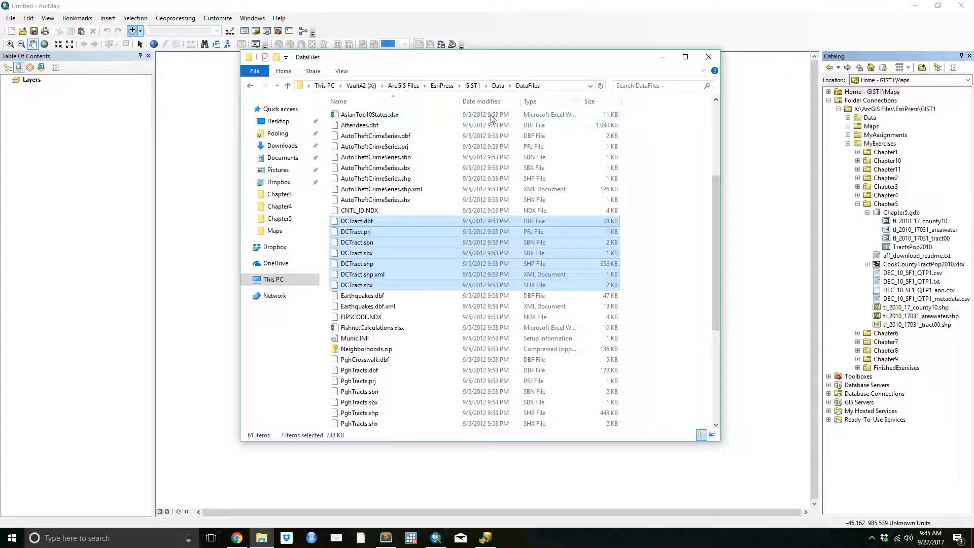
left_click(498, 86)
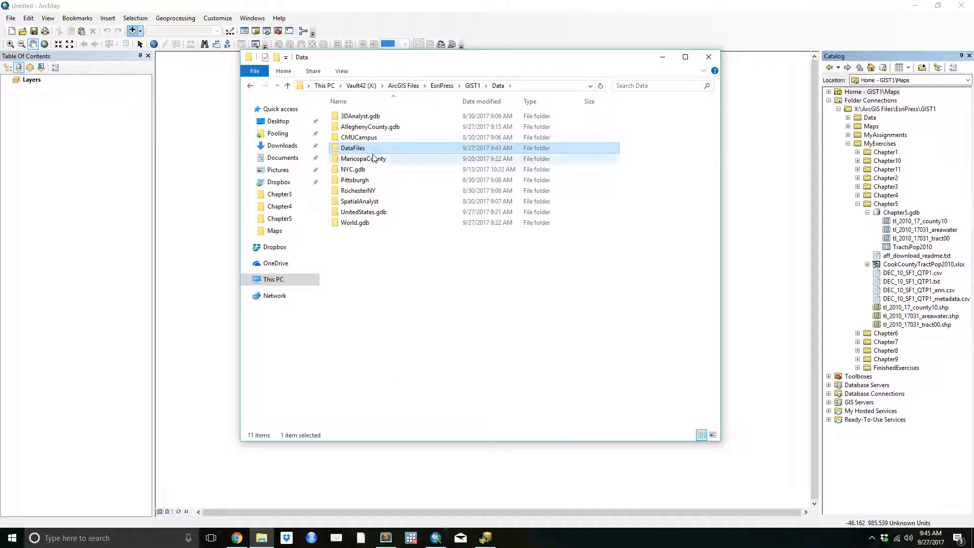
double_click(355, 180)
double_click(356, 138)
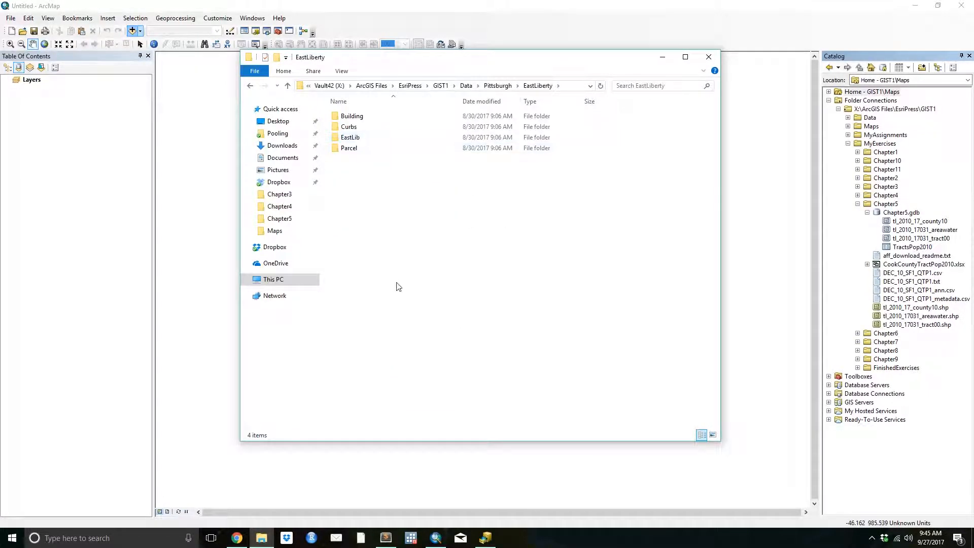
left_click_drag(442, 193, 328, 106)
left_click(344, 174)
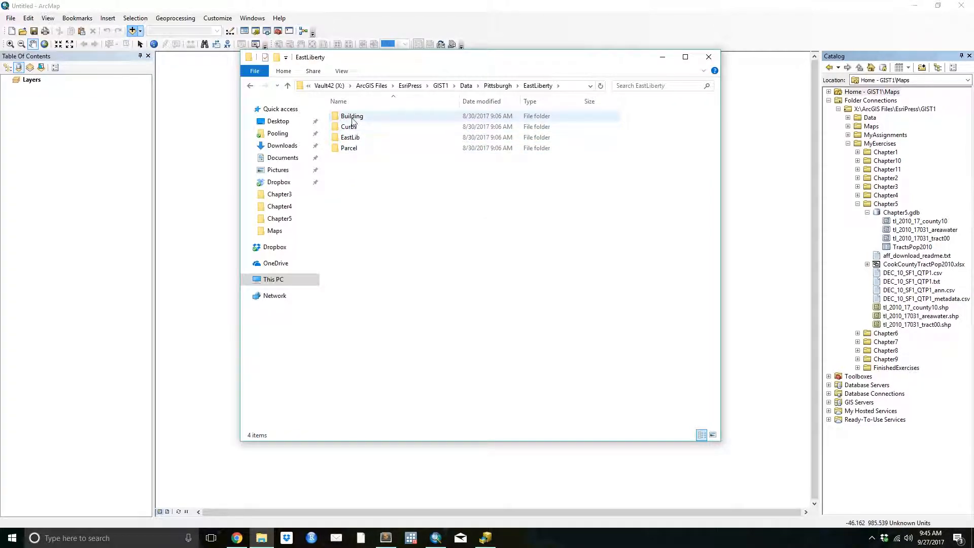
double_click(353, 117)
left_click_drag(397, 362, 329, 102)
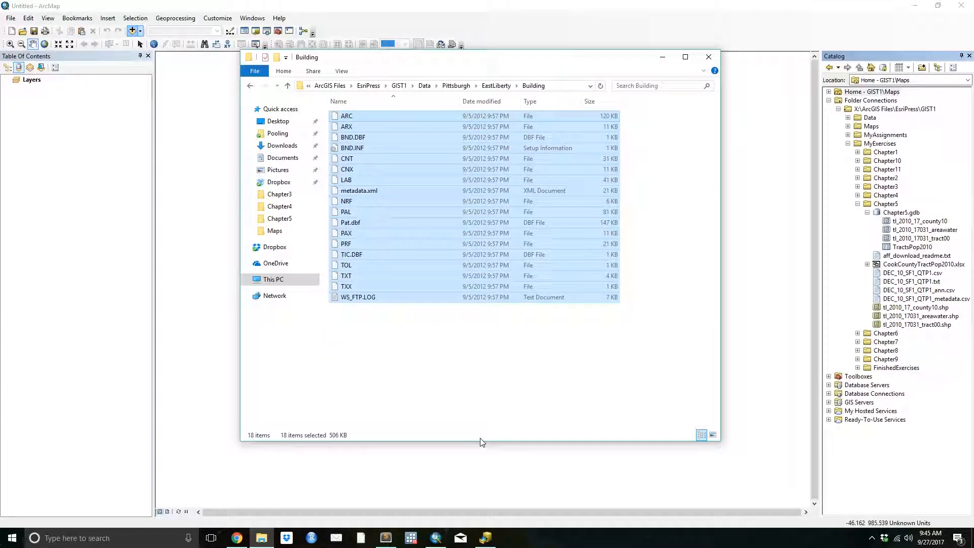
Step: Return to ArcMap and add the Building coverage from EastLiberty to the map, acknowledging the missing spatial reference
left_click(212, 168)
left_click(385, 216)
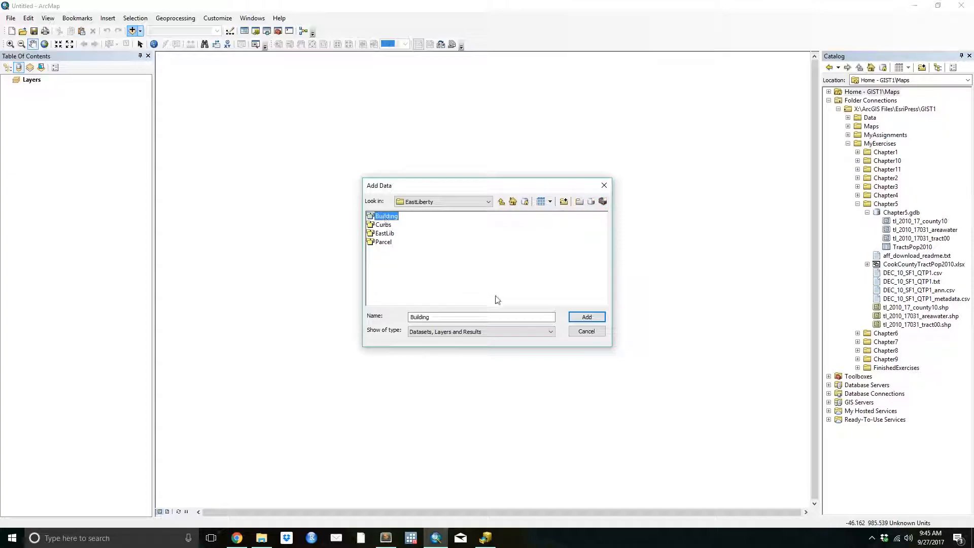
left_click(587, 317)
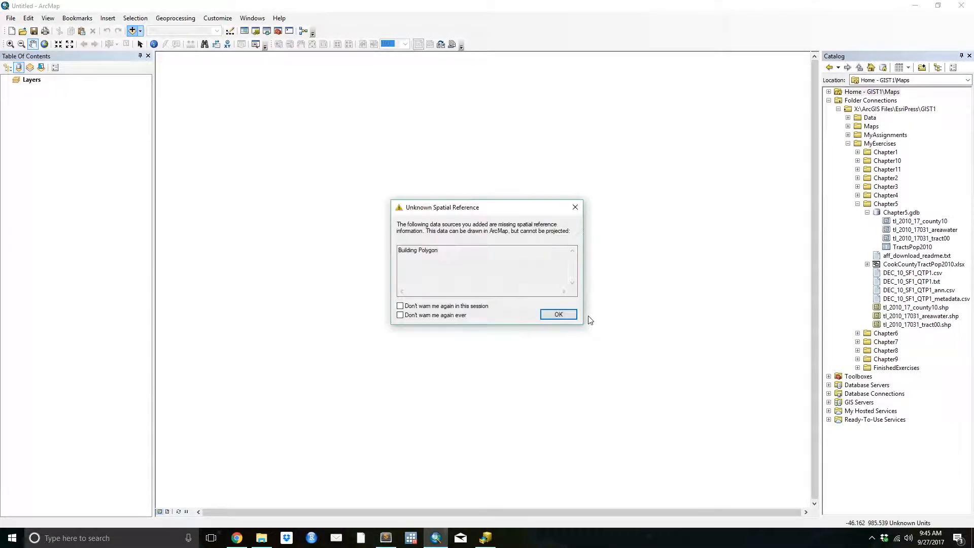
left_click(558, 315)
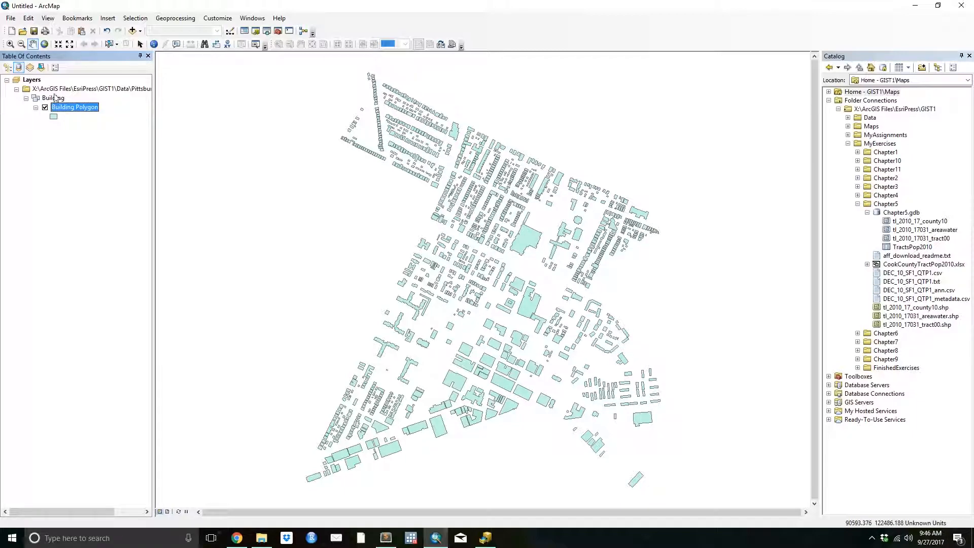
Step: Review the Building Polygon layer's attribute table, close it, and select the parent Building coverage in the layer list
right_click(71, 110)
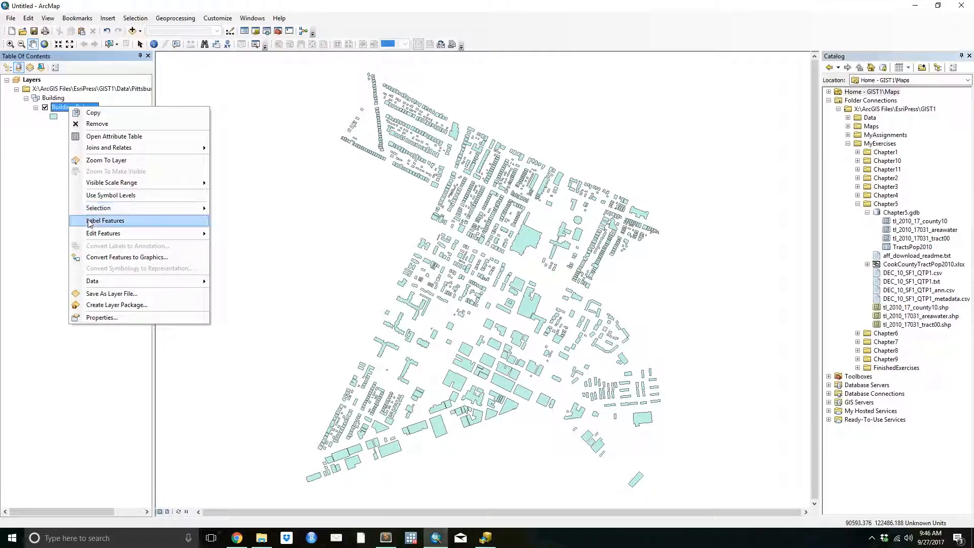
left_click(117, 139)
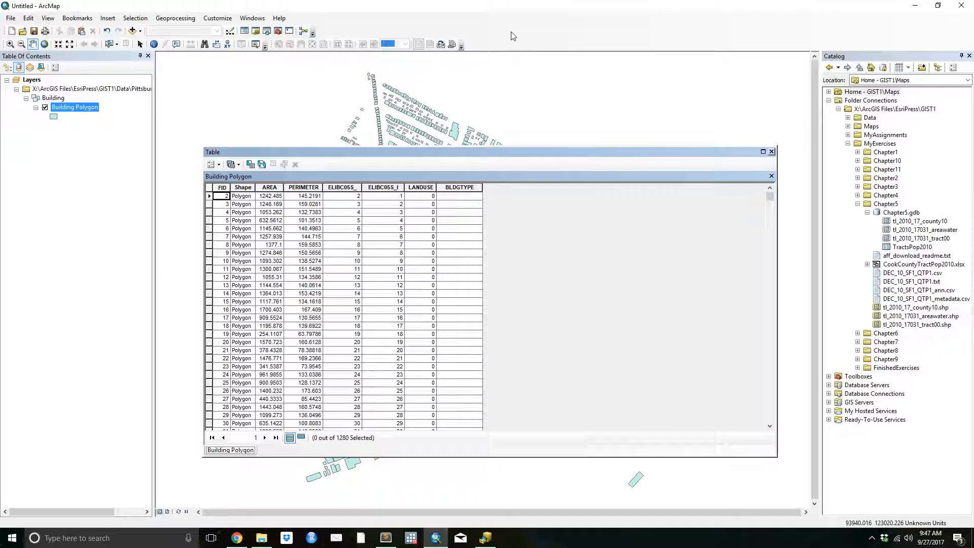
left_click(771, 152)
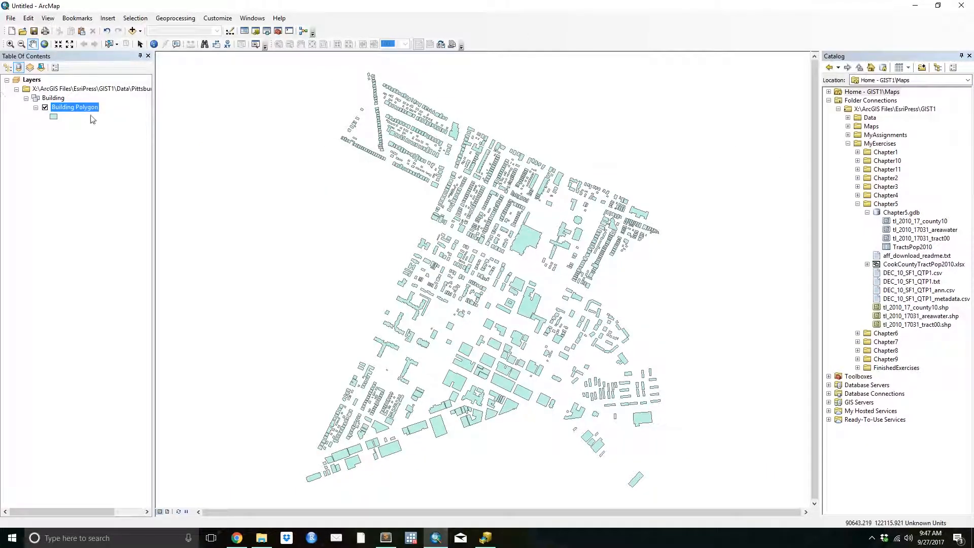
left_click(50, 98)
left_click(50, 99)
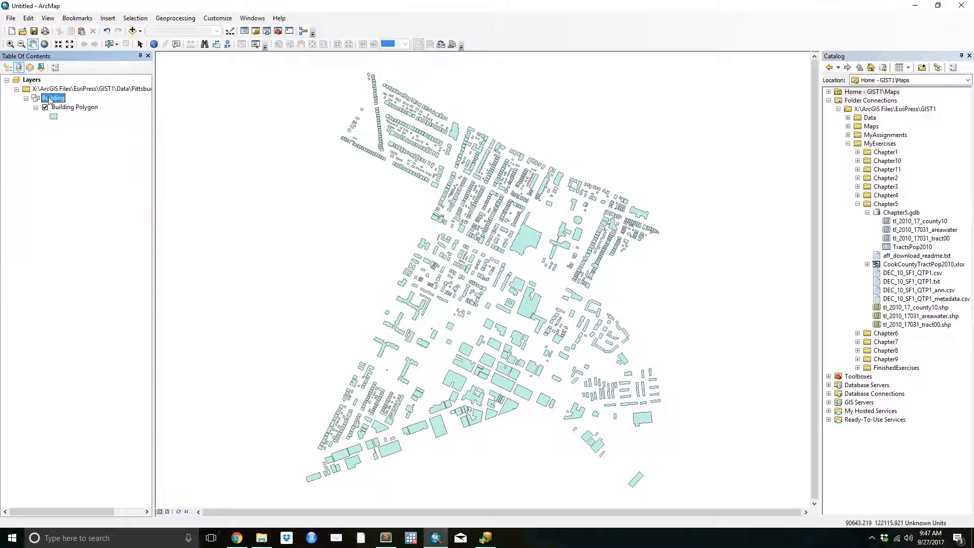
Step: Start exporting all Building Polygon features and browse to the MyExercises\Chapter5 folder for the output
right_click(65, 111)
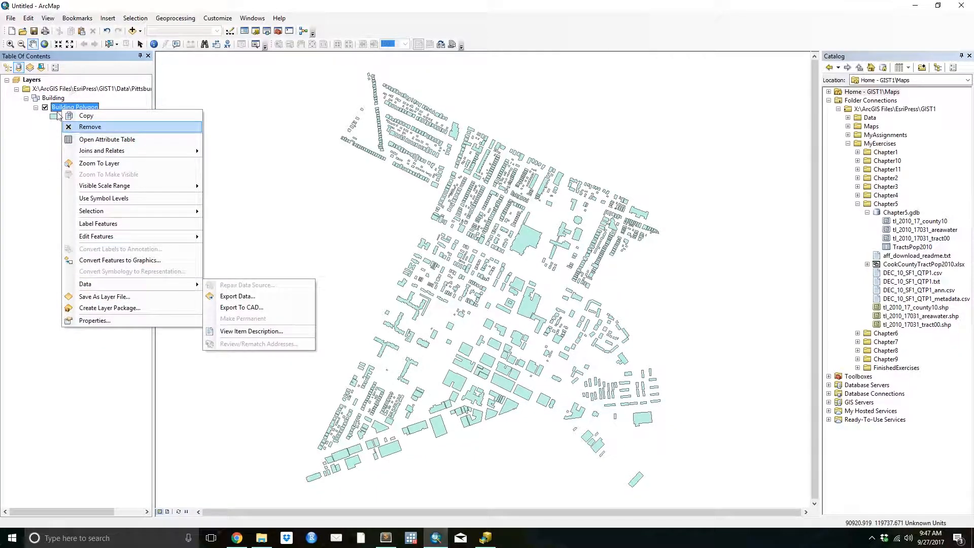
left_click(58, 113)
right_click(76, 108)
mouse_move(168, 289)
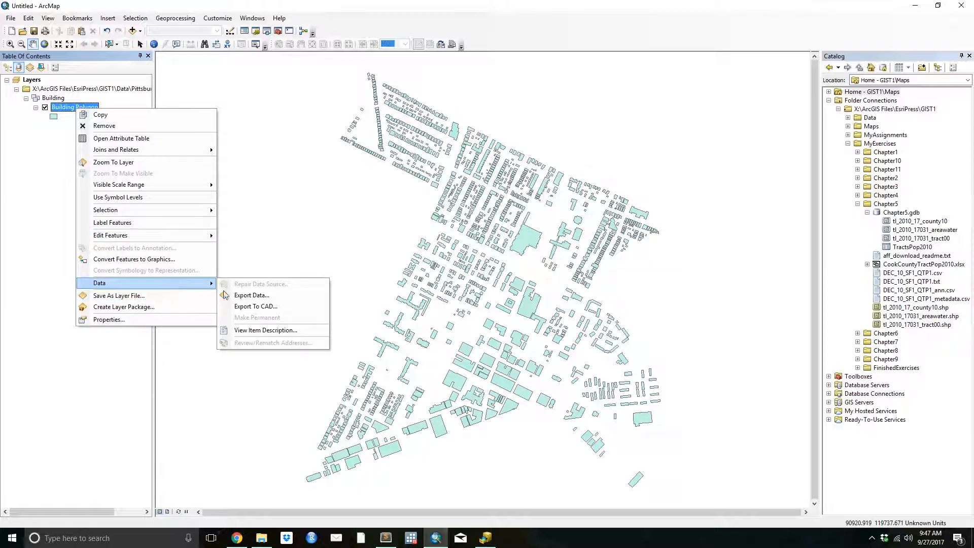
left_click(279, 294)
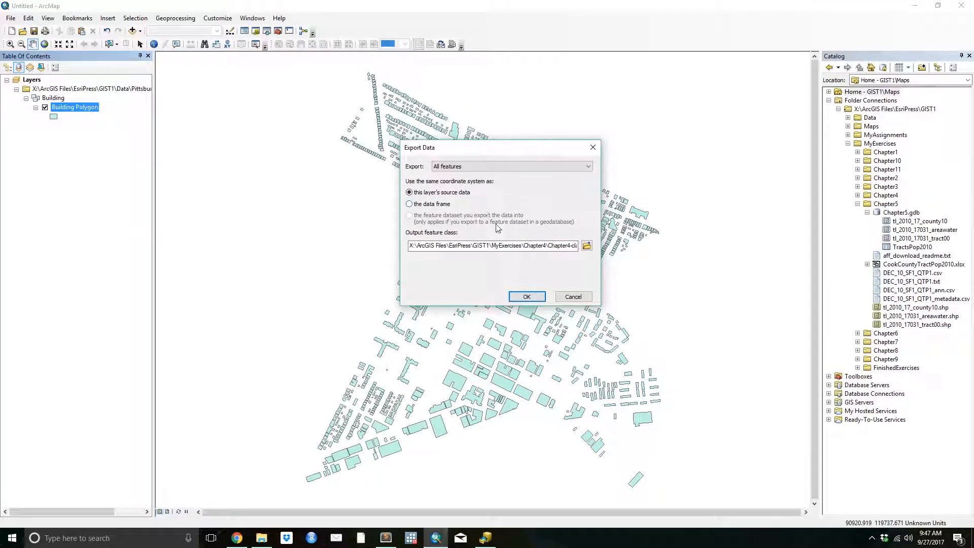
left_click(587, 246)
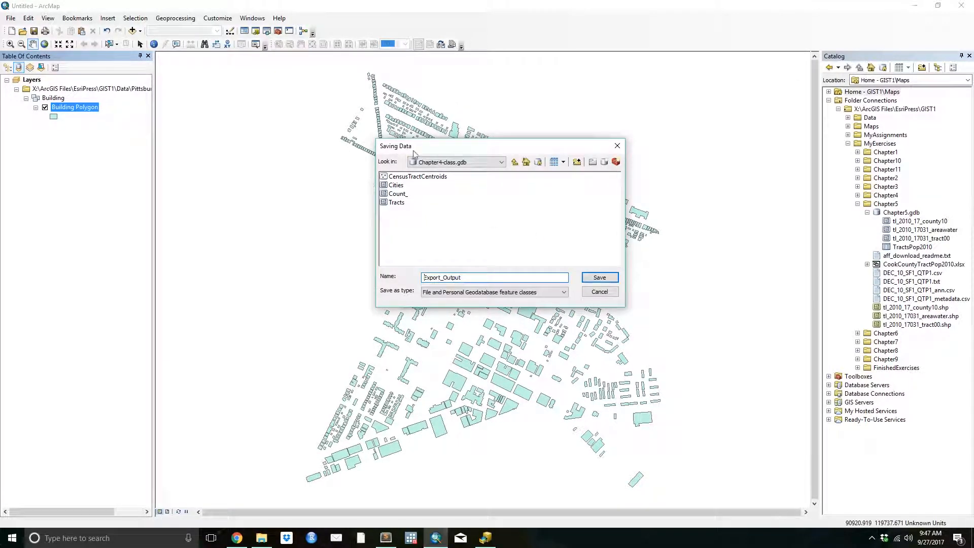
left_click(513, 163)
left_click(513, 163)
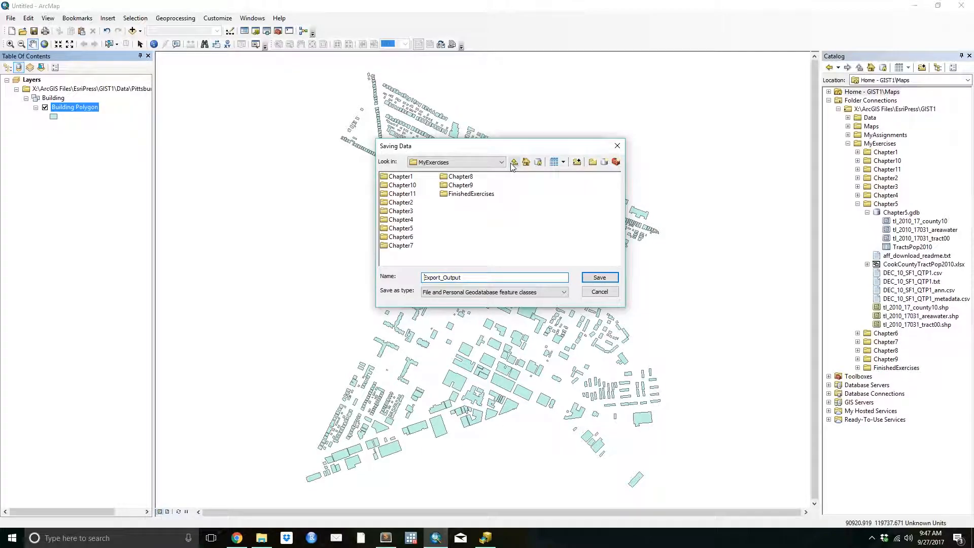
double_click(401, 228)
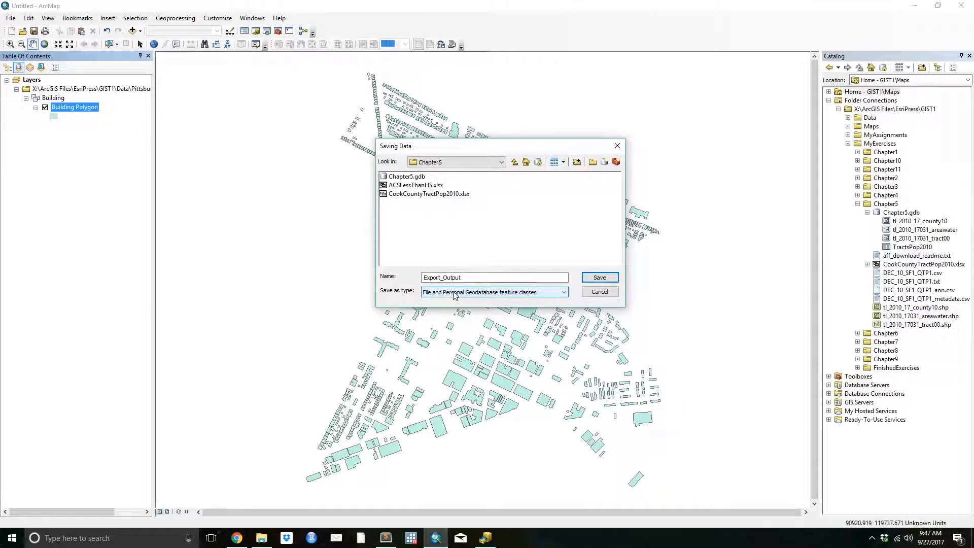
Step: Try to save the export output in the Chapter5 folder as a geodatabase feature class named Buildings
left_click(455, 274)
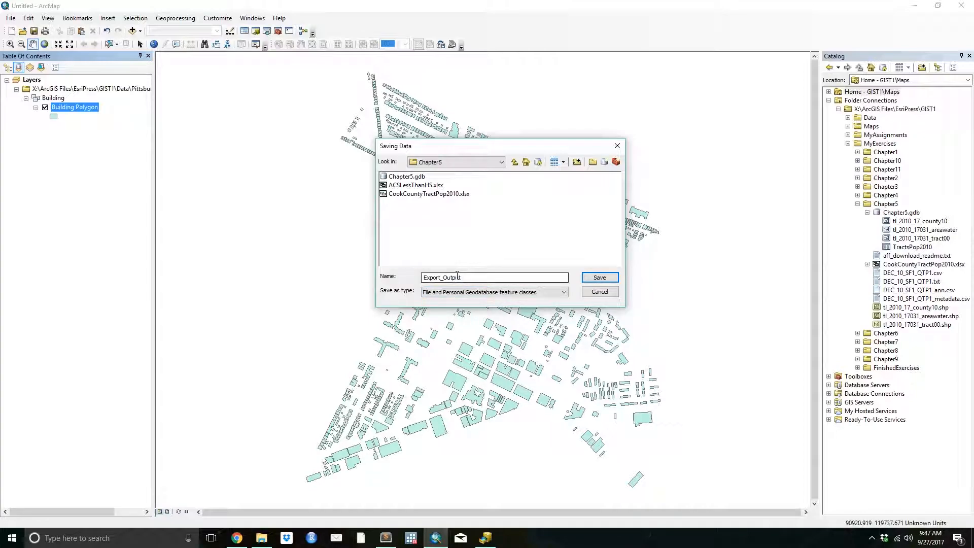
left_click_drag(487, 277, 406, 274)
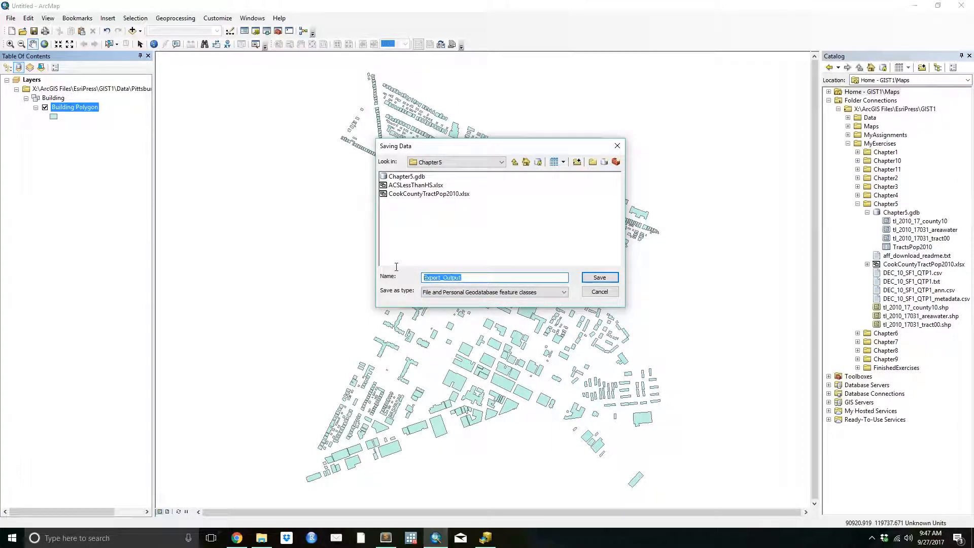
type("Buildings")
key("Return")
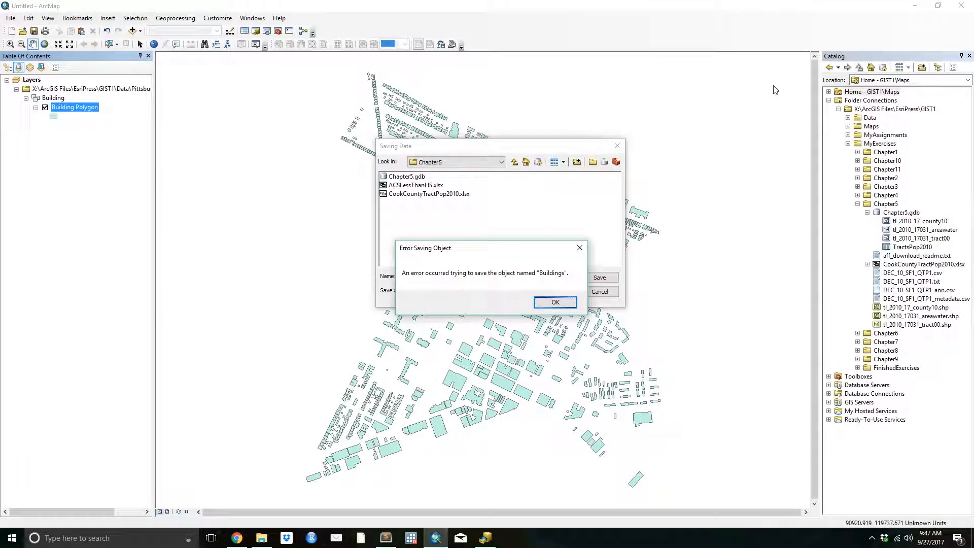
key("Return")
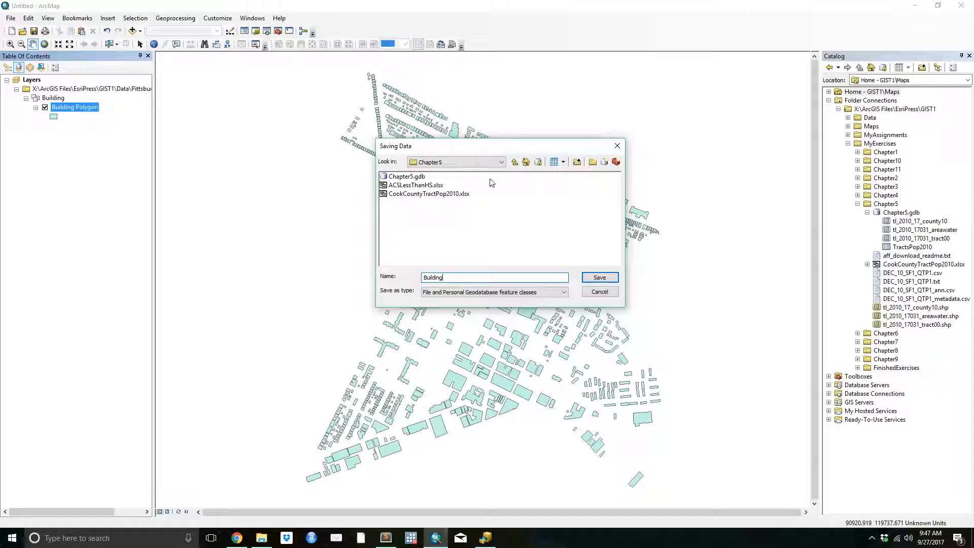
Step: Change the output type to Shapefile and set the export destination to Building.shp in the Chapter5 folder
left_click(541, 293)
left_click(541, 308)
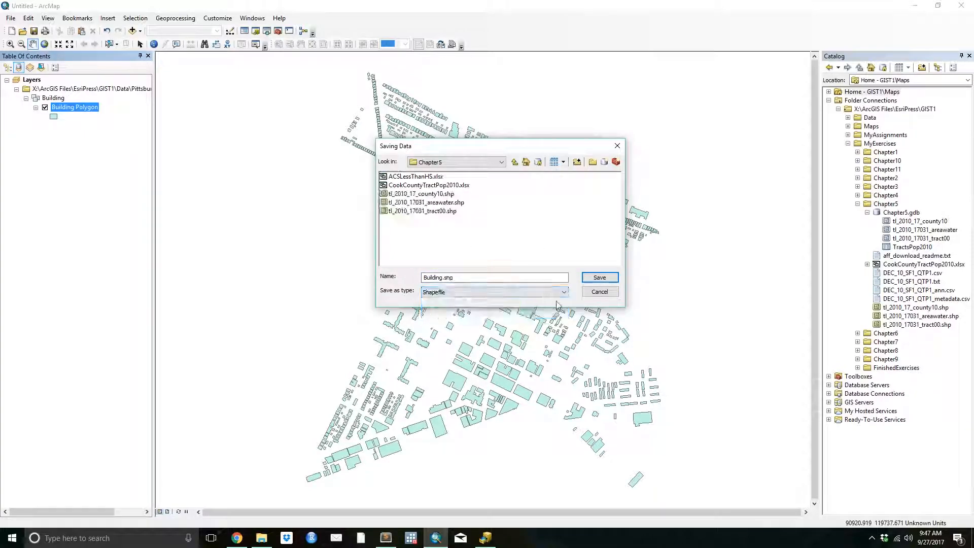
left_click(596, 278)
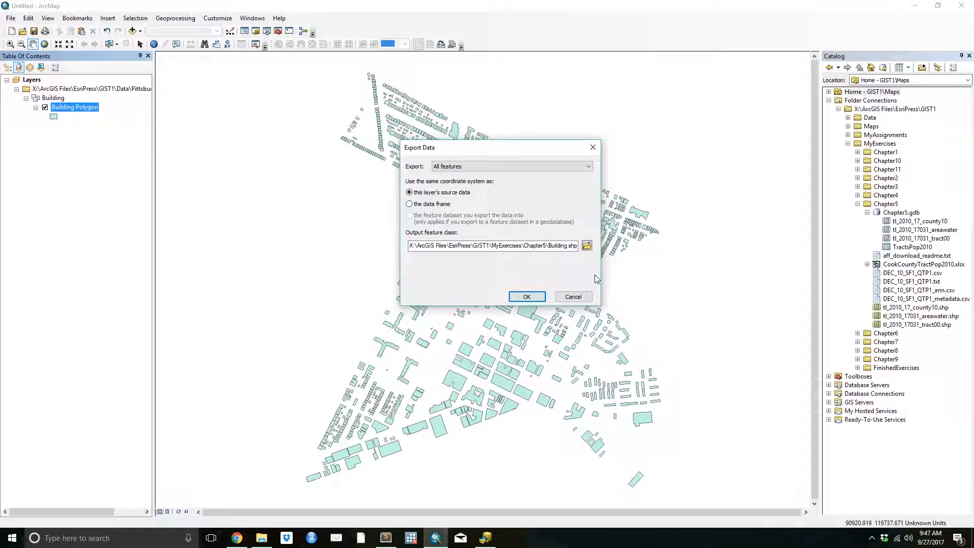
Step: Try geodatabase feature classes as the export output type, return it to Shapefile, and save the destination as Building.shp in the Chapter5 folder
left_click(591, 246)
left_click(468, 293)
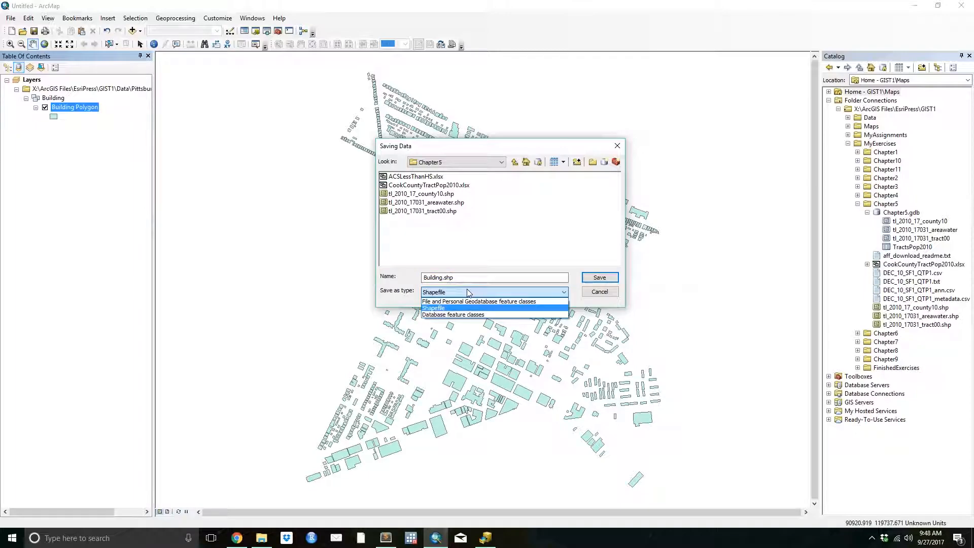
left_click(477, 301)
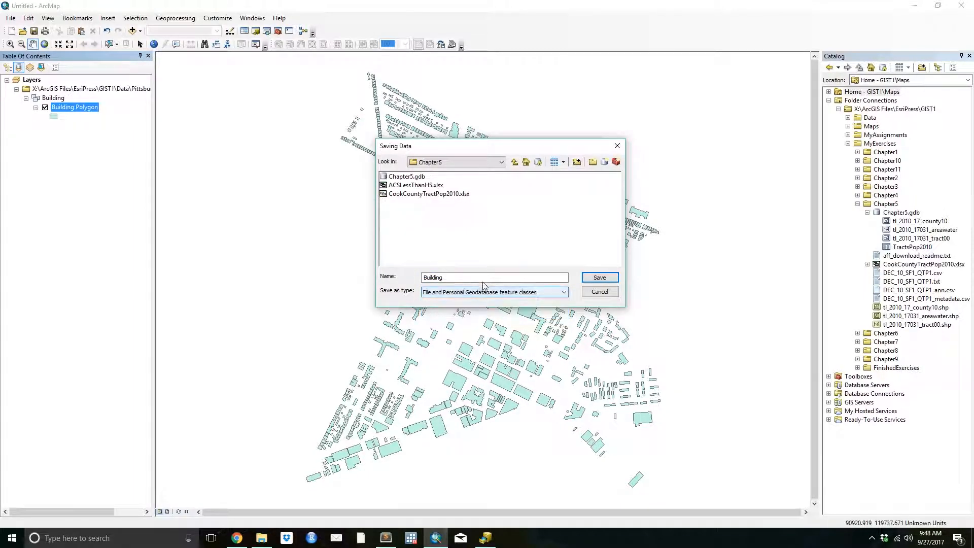
left_click(463, 295)
left_click(462, 295)
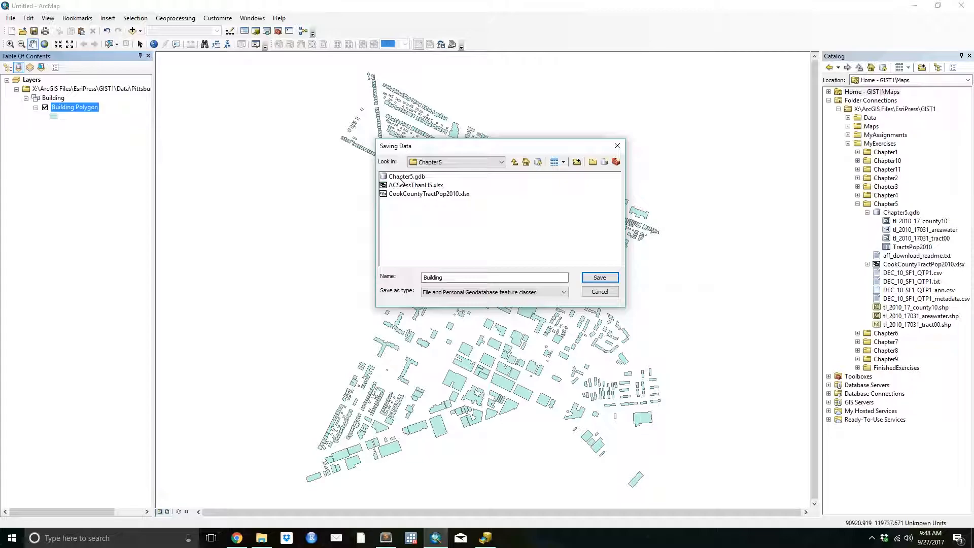
left_click(464, 293)
left_click(456, 308)
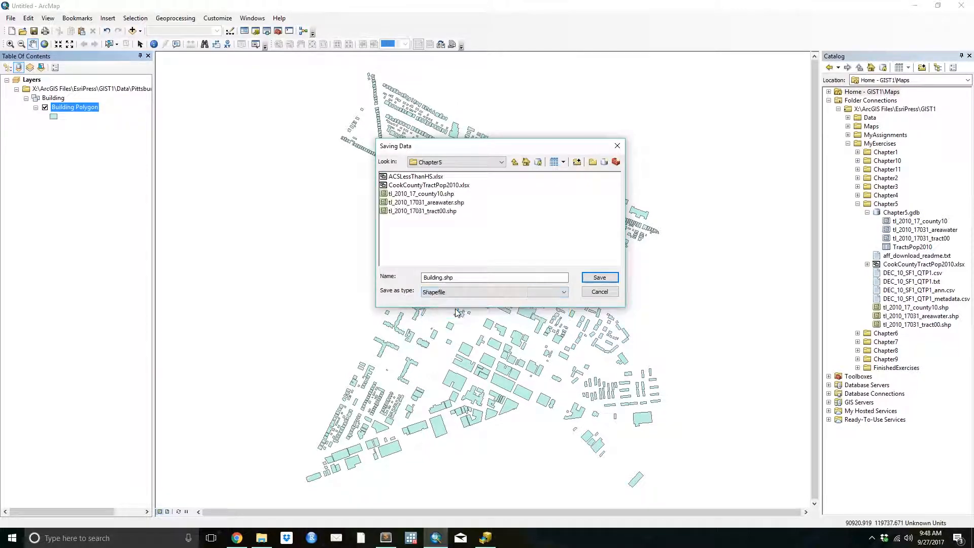
left_click(468, 278)
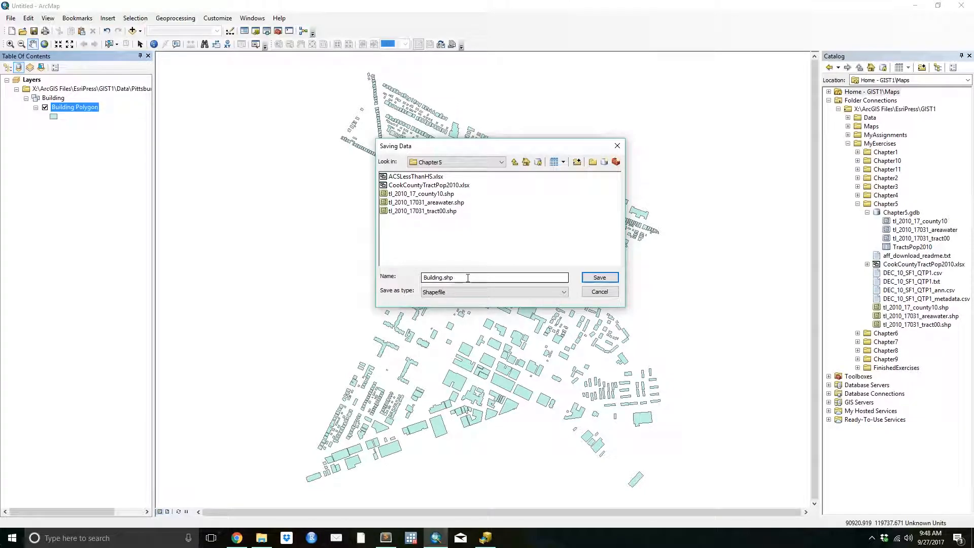
left_click(592, 282)
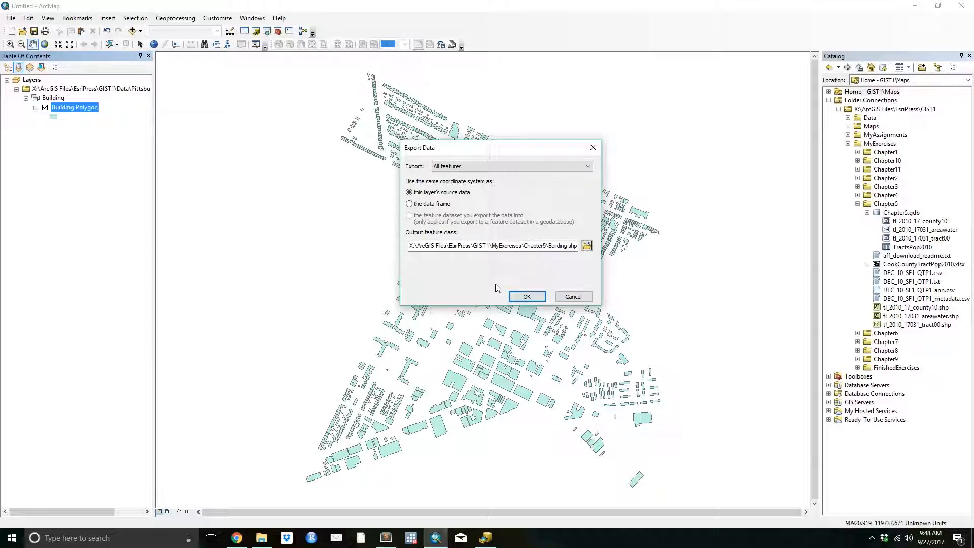
Step: Run the export, adding the new Building shapefile to the map, and remove the original Building coverage group layer
left_click(526, 297)
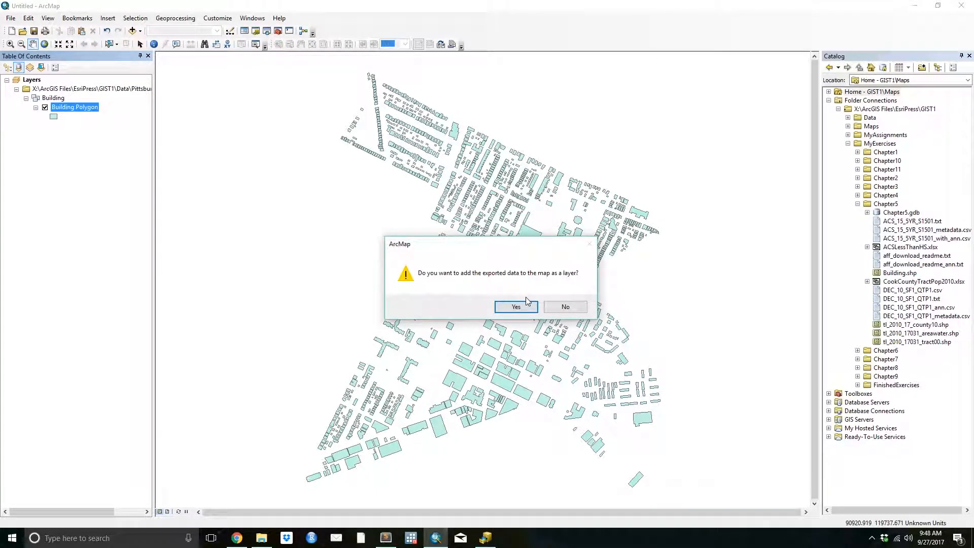
left_click(528, 306)
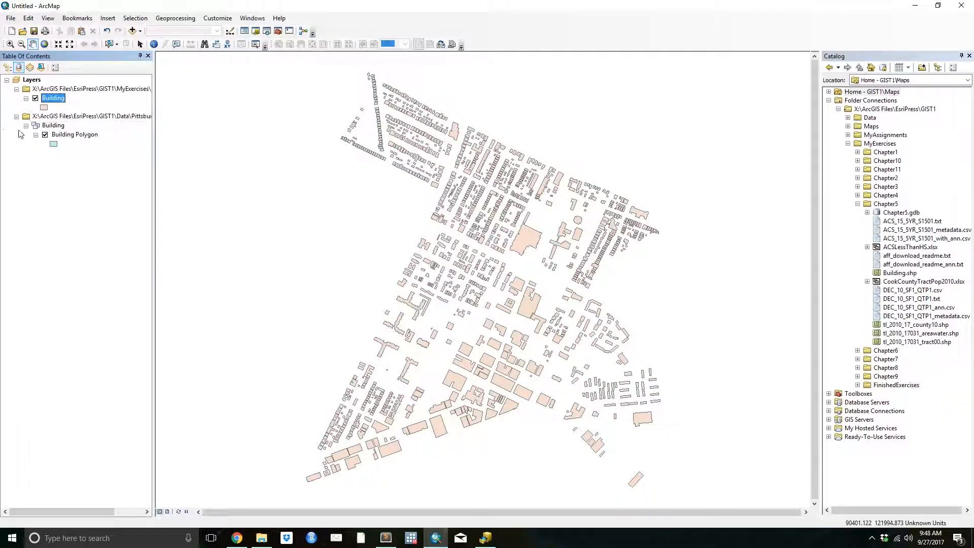
left_click(52, 125)
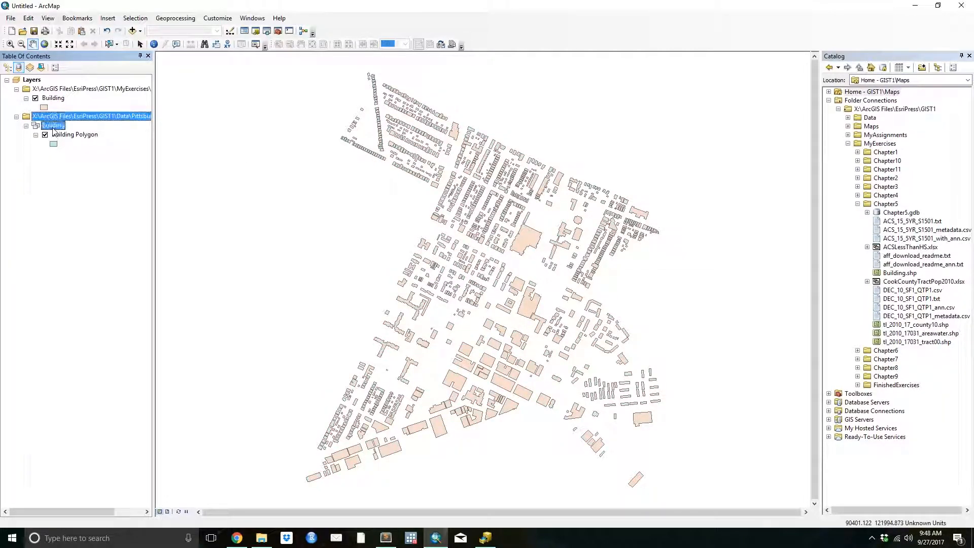
right_click(53, 128)
left_click(83, 127)
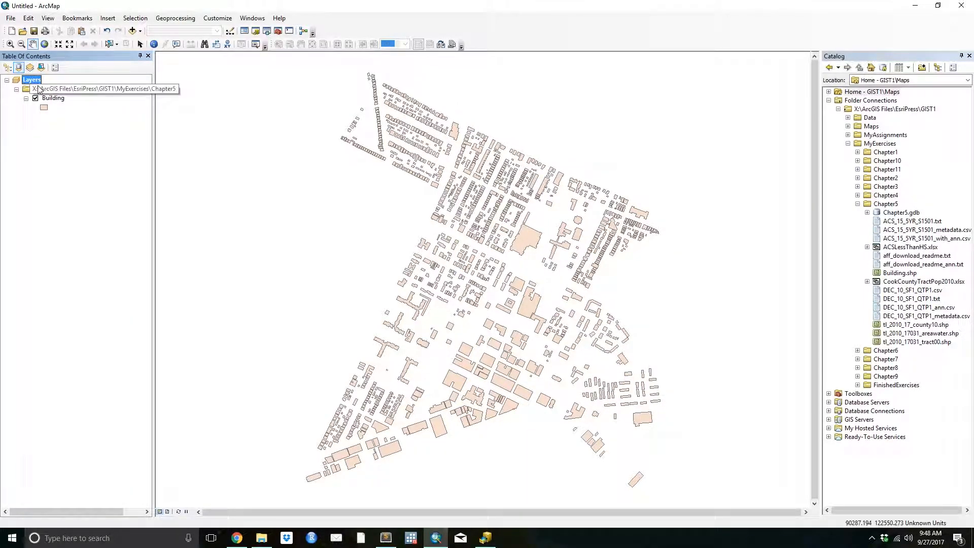
left_click(44, 107)
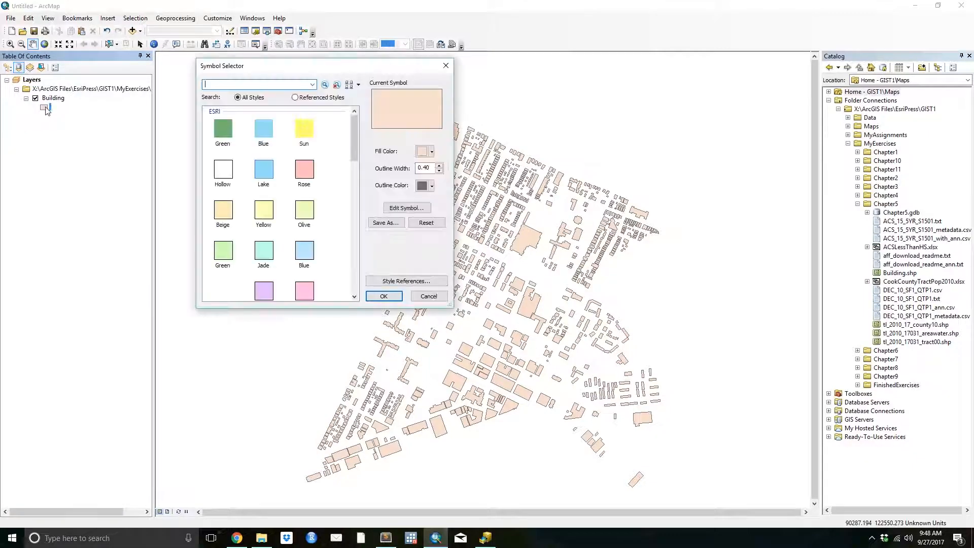
left_click(419, 295)
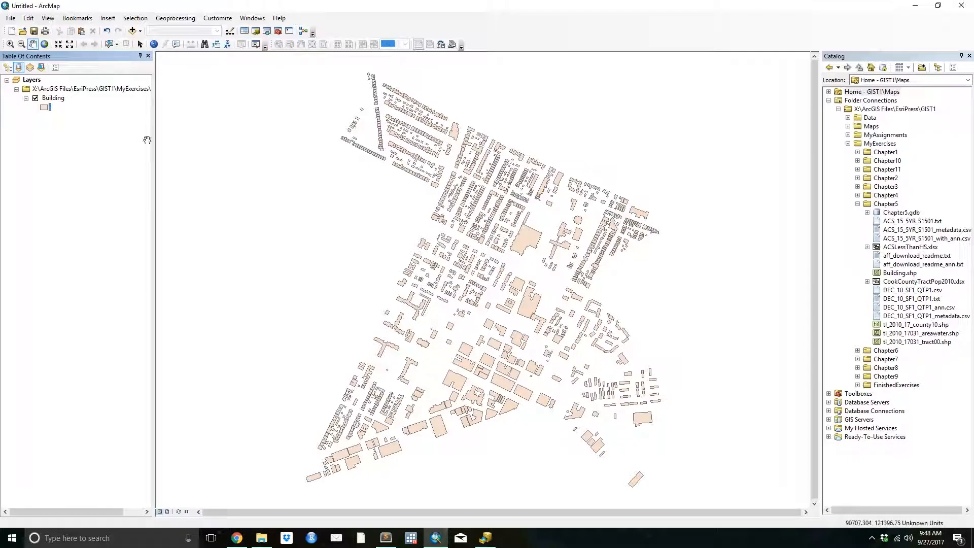
Step: Set the data frame's coordinate system to the projected NAD 1983 (2011) StatePlane Pennsylvania South (US Feet)
right_click(36, 80)
left_click(69, 298)
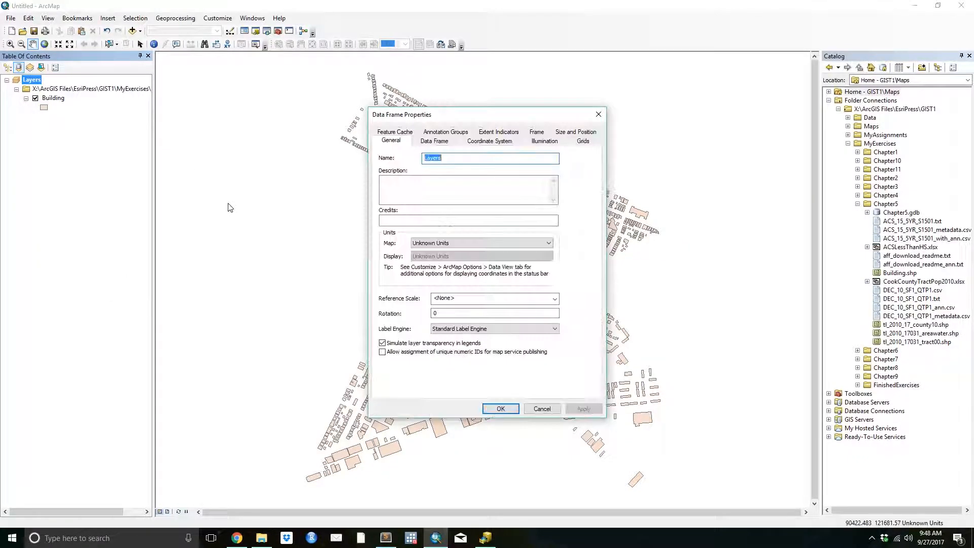
left_click(492, 142)
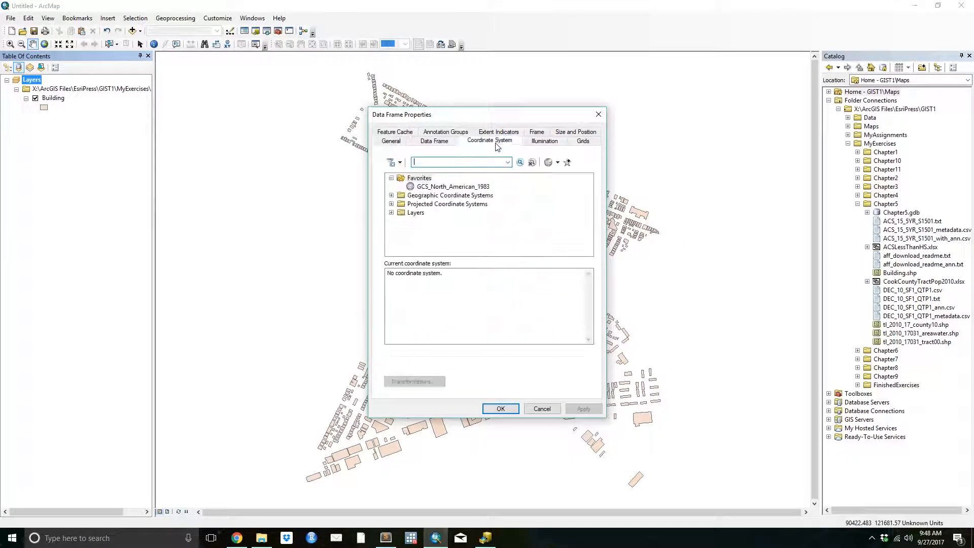
left_click(391, 203)
scroll(455, 197, "down", 2)
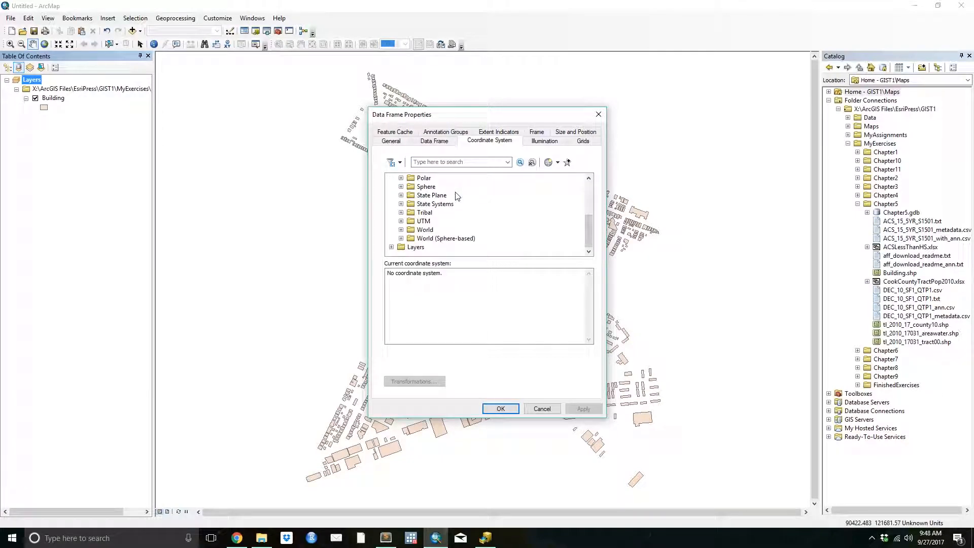
left_click(401, 195)
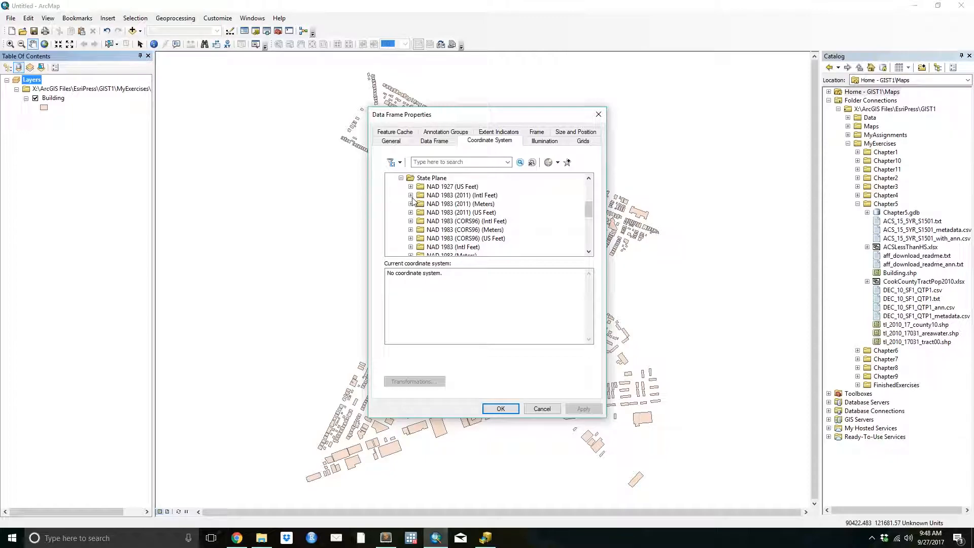
left_click(410, 212)
scroll(514, 213, "down", 20)
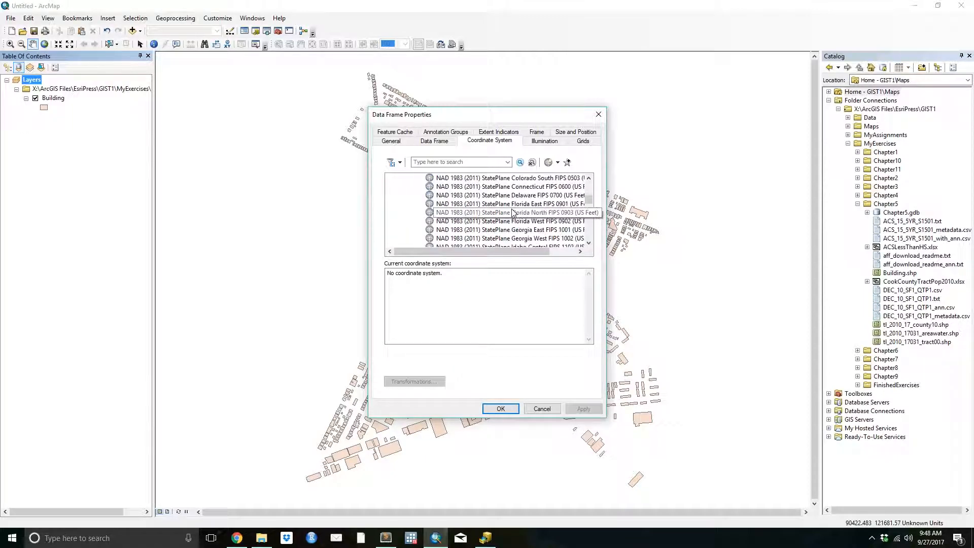
scroll(540, 212, "down", 4)
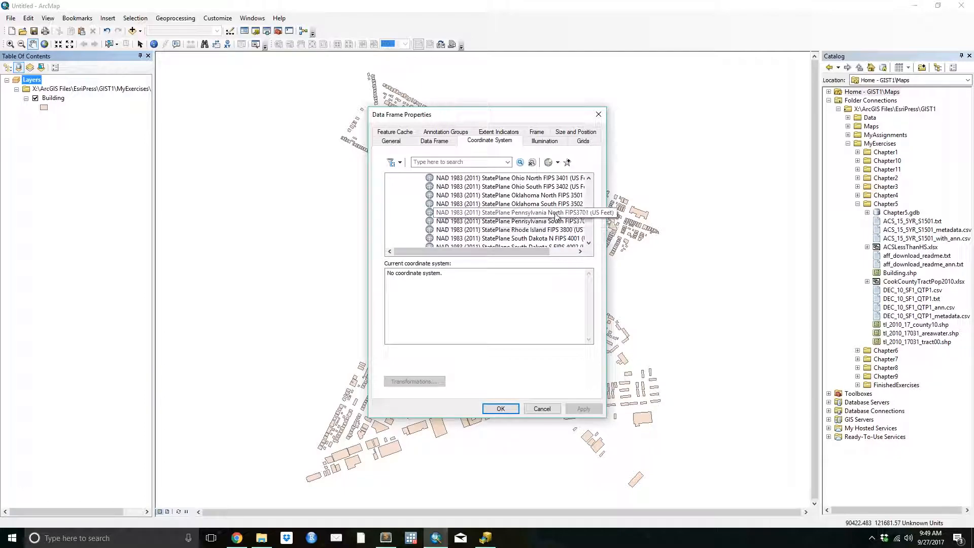
left_click(556, 222)
left_click(510, 408)
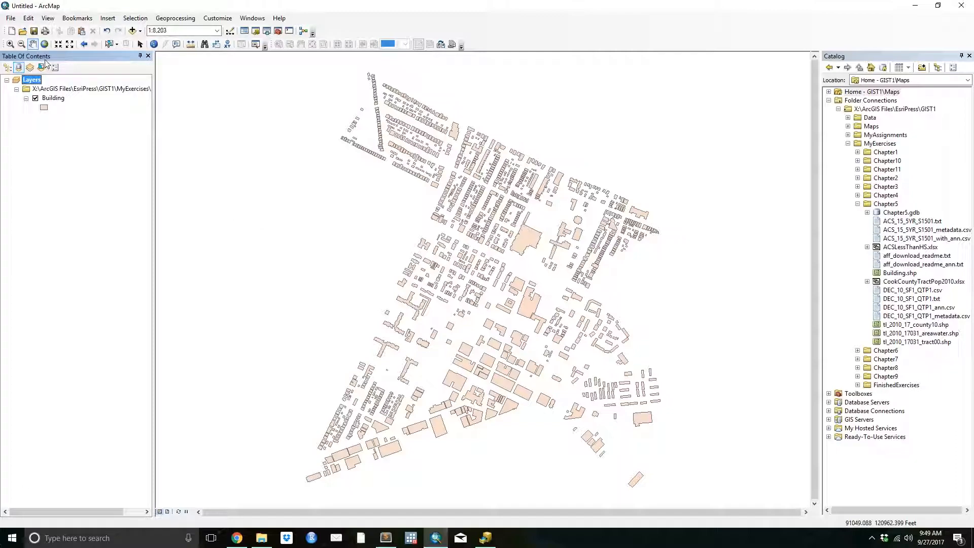
Step: Start a new blank map document without saving the changes to the current one
left_click(14, 35)
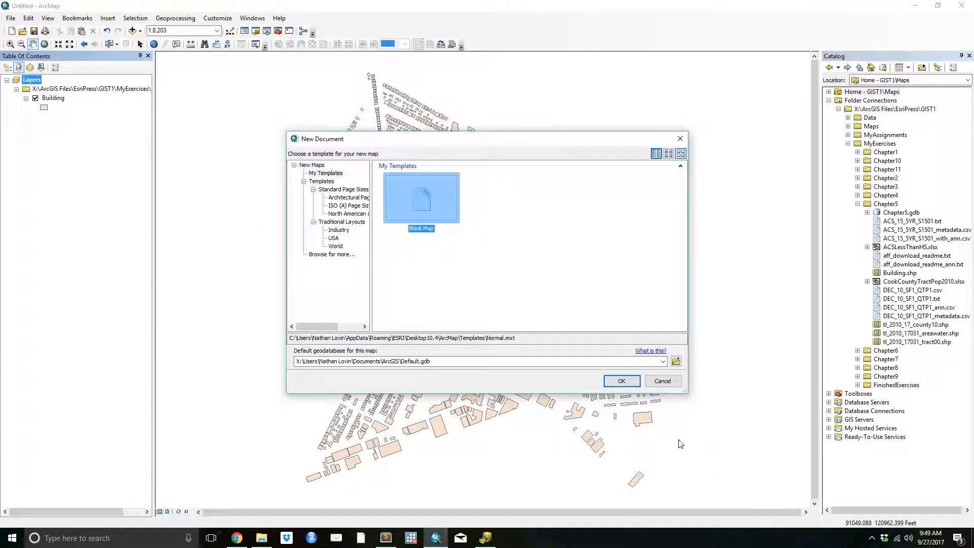
left_click(638, 381)
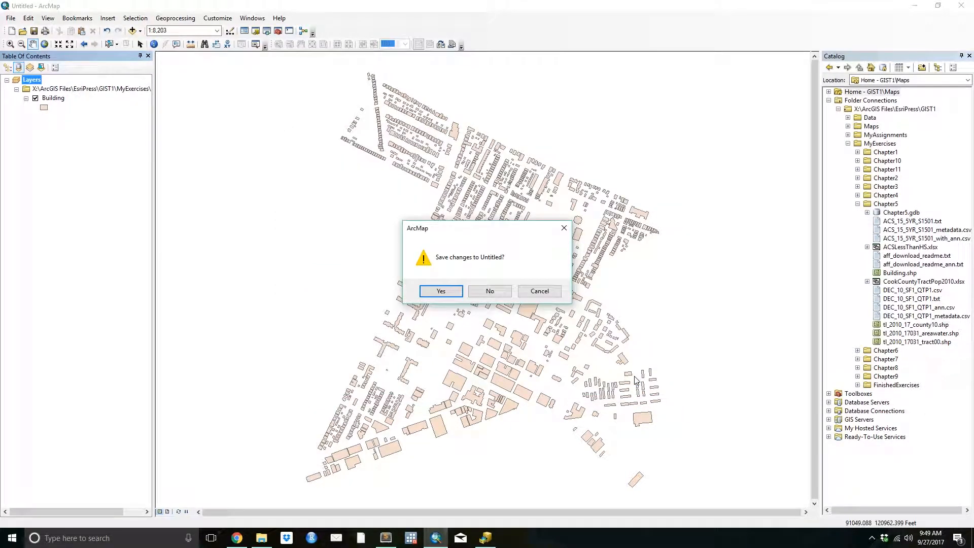
left_click(486, 292)
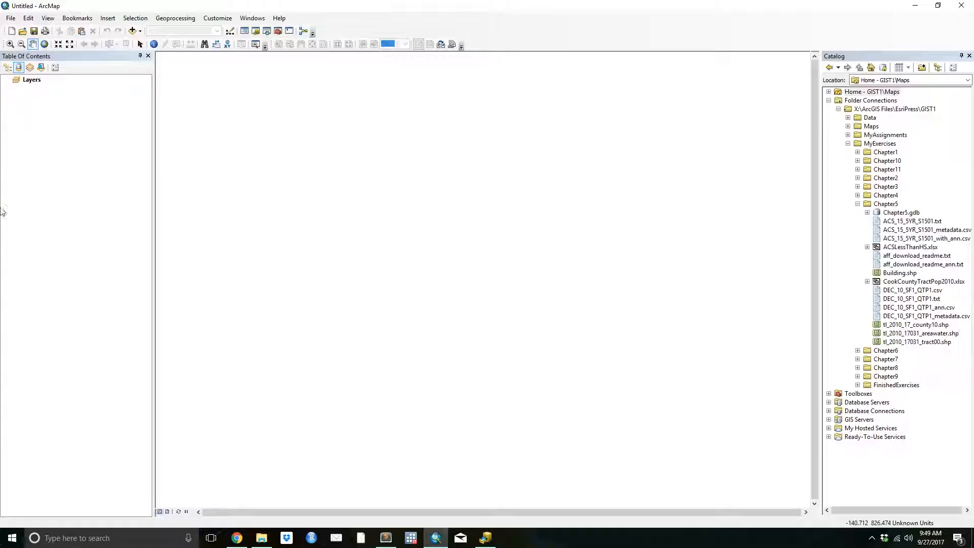
Step: Add the CampusMap.dwg drawing from the Data\CMUCampus folder to the map, accepting its unknown spatial reference
left_click(132, 31)
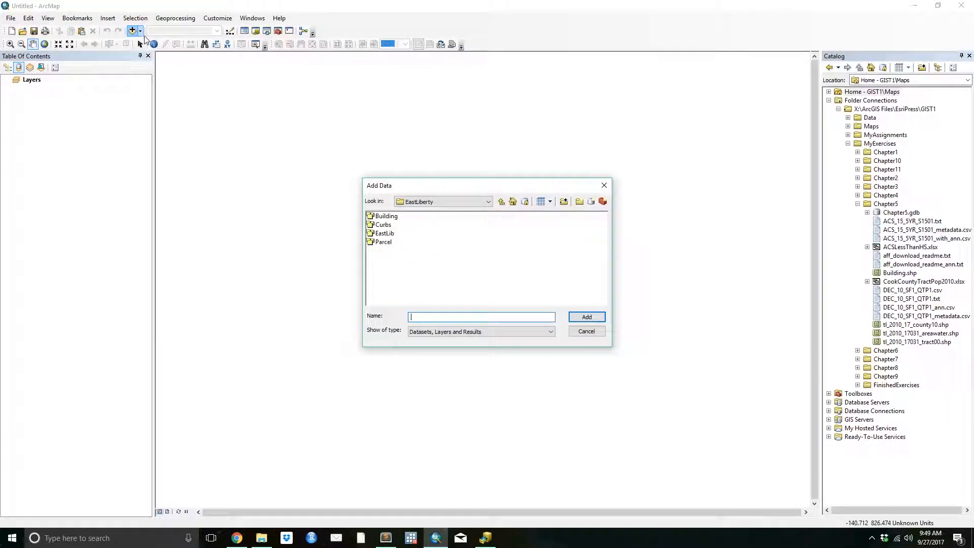
left_click(503, 202)
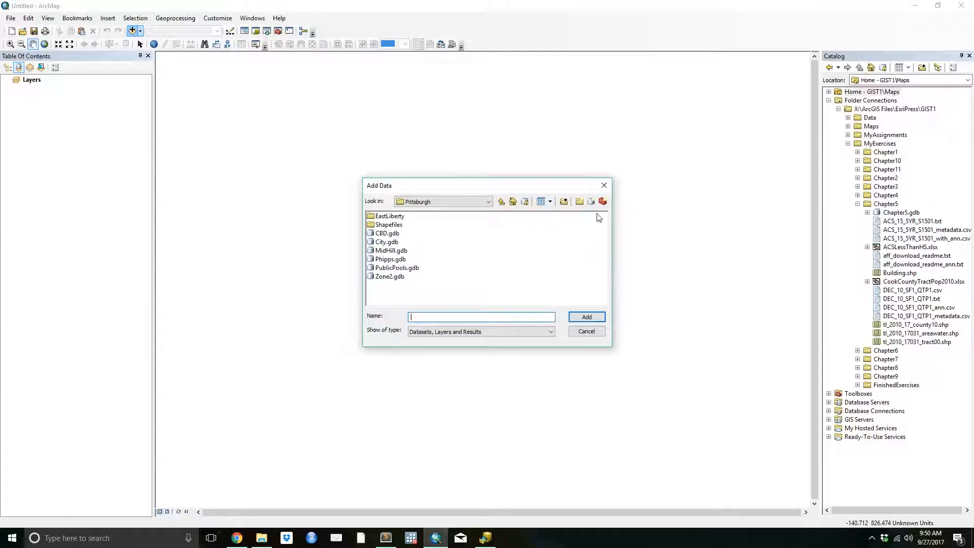
left_click(501, 201)
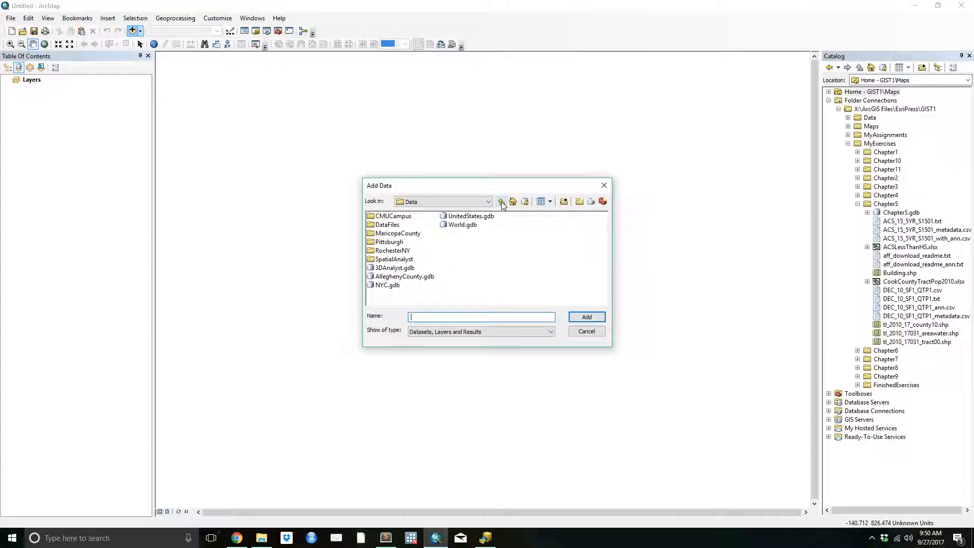
left_click(501, 202)
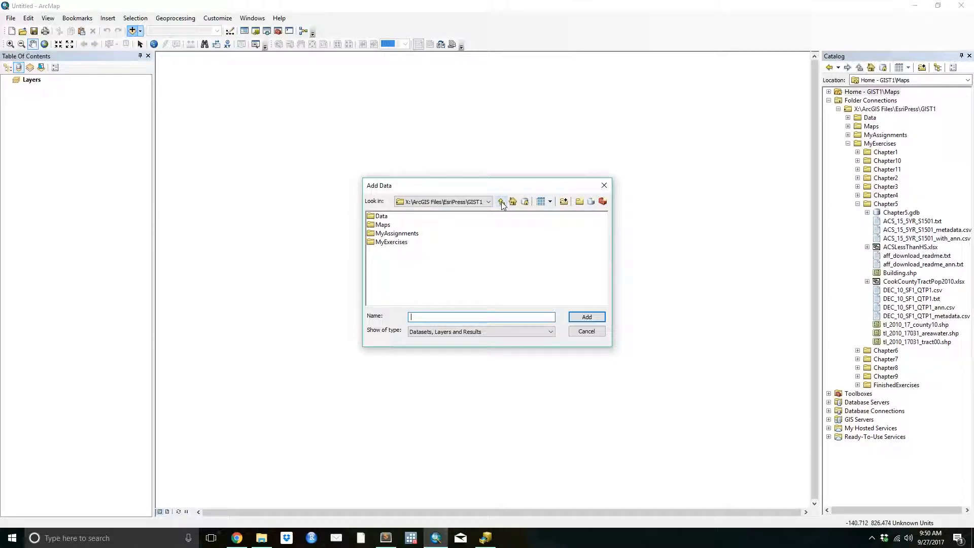
double_click(388, 218)
double_click(391, 218)
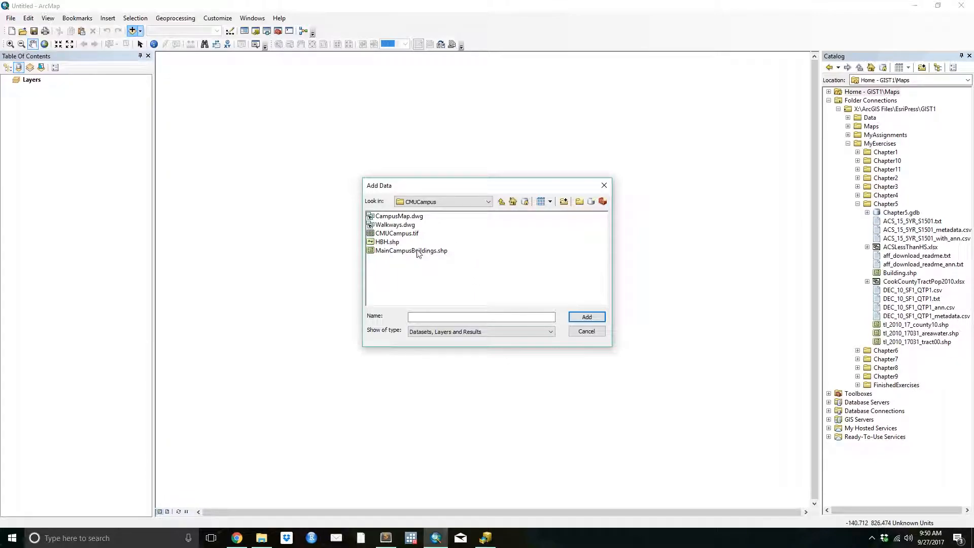
left_click(415, 217)
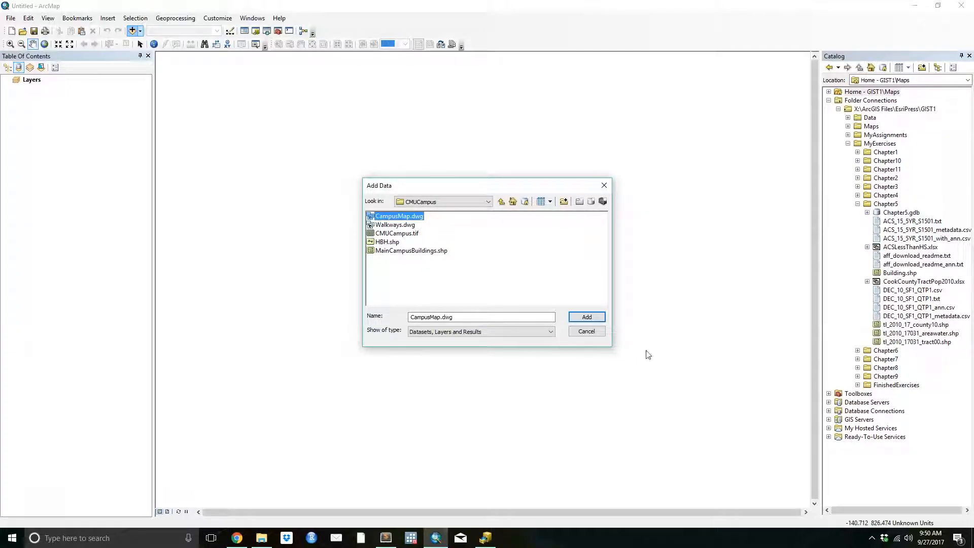
left_click(588, 317)
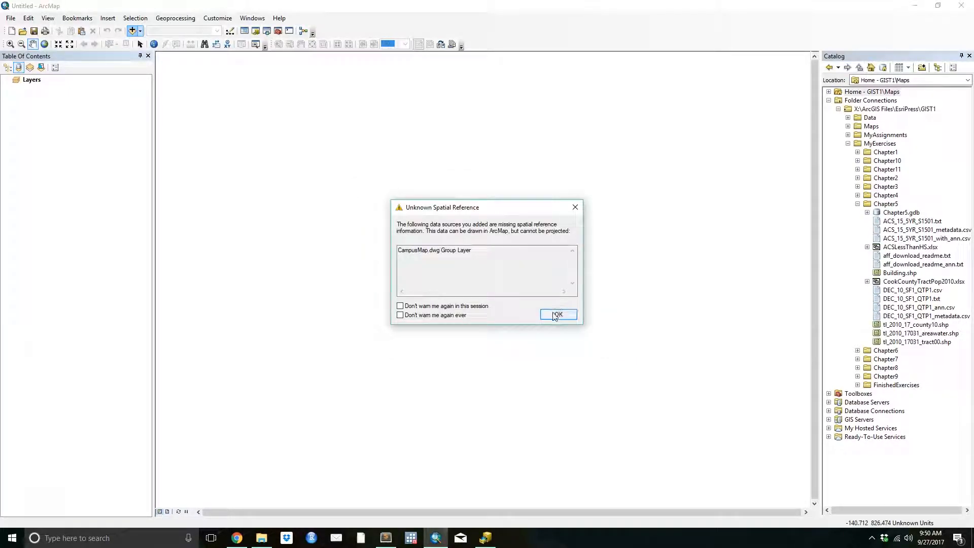
left_click(555, 313)
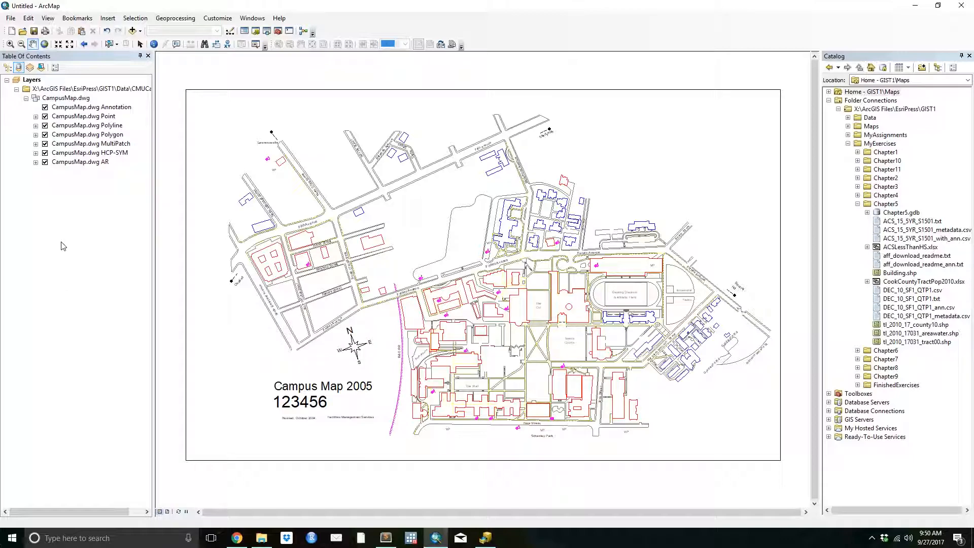
Step: Hide the Polyline, Polygon, MultiPatch, HCP-SYM and AR sublayers of CampusMap.dwg
left_click(45, 117)
left_click(45, 162)
left_click(45, 153)
left_click(46, 143)
left_click(45, 134)
left_click(45, 126)
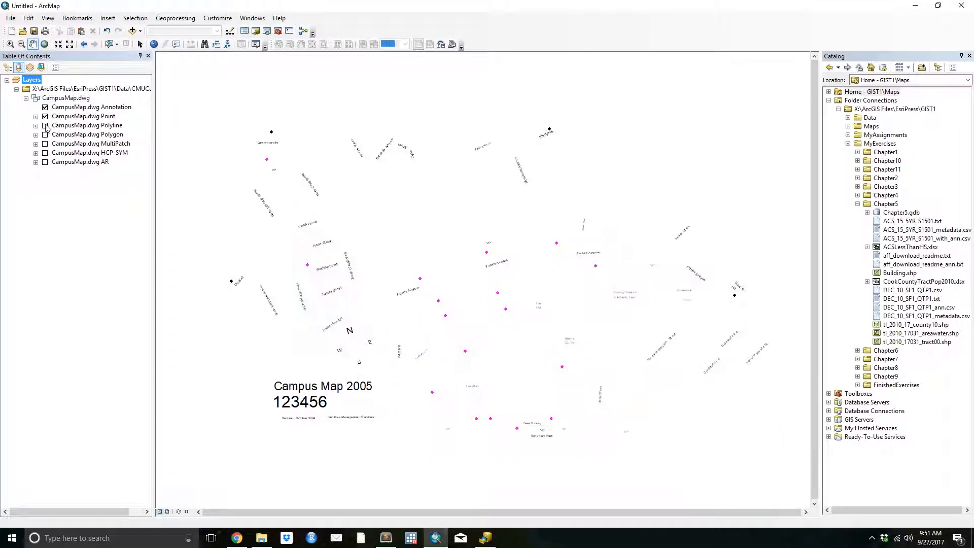
Step: Show the CampusMap.dwg Polyline sublayer again and briefly check its legend
left_click(45, 125)
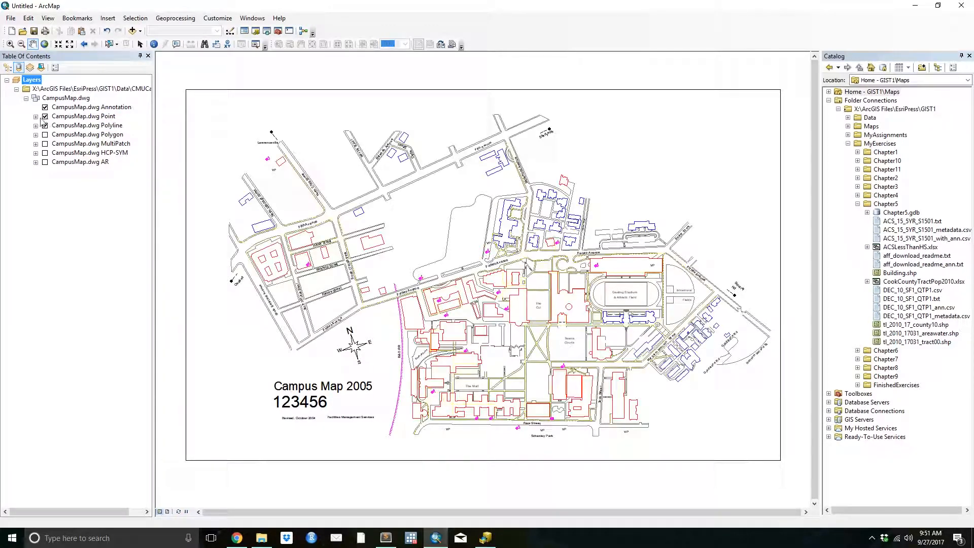
left_click(36, 125)
left_click(36, 125)
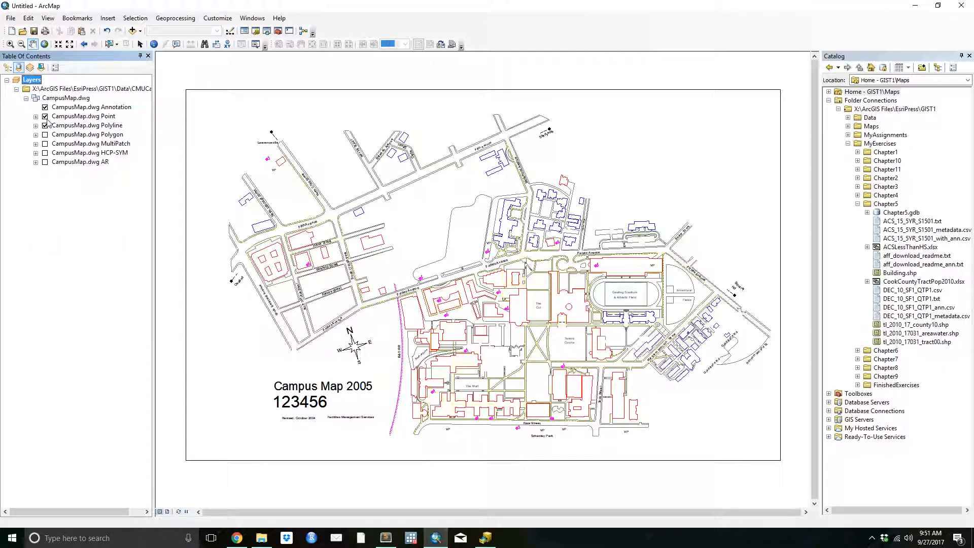
Step: Toggle the CampusMap.dwg Annotation sublayer off and on to examine which map text it holds, leaving it visible
left_click(44, 108)
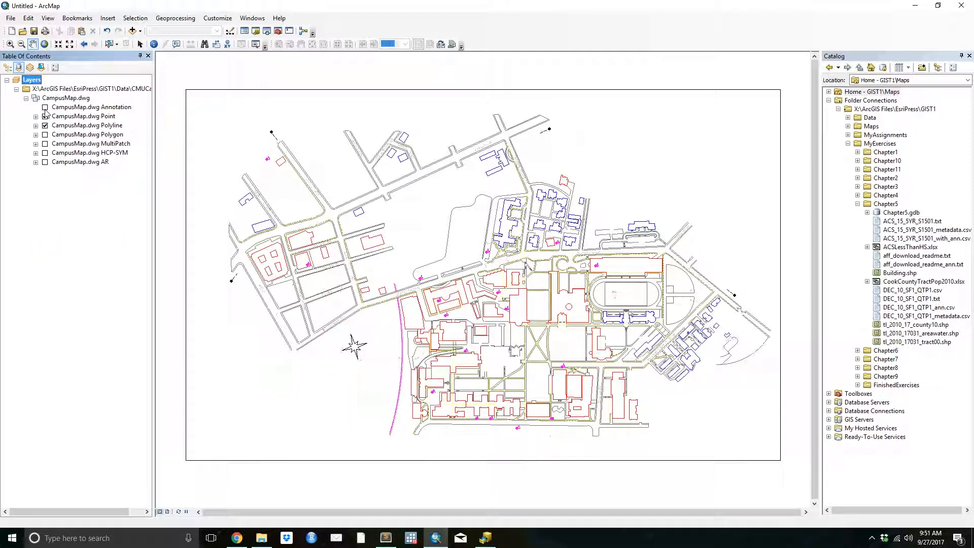
left_click(45, 107)
left_click(44, 107)
left_click(44, 108)
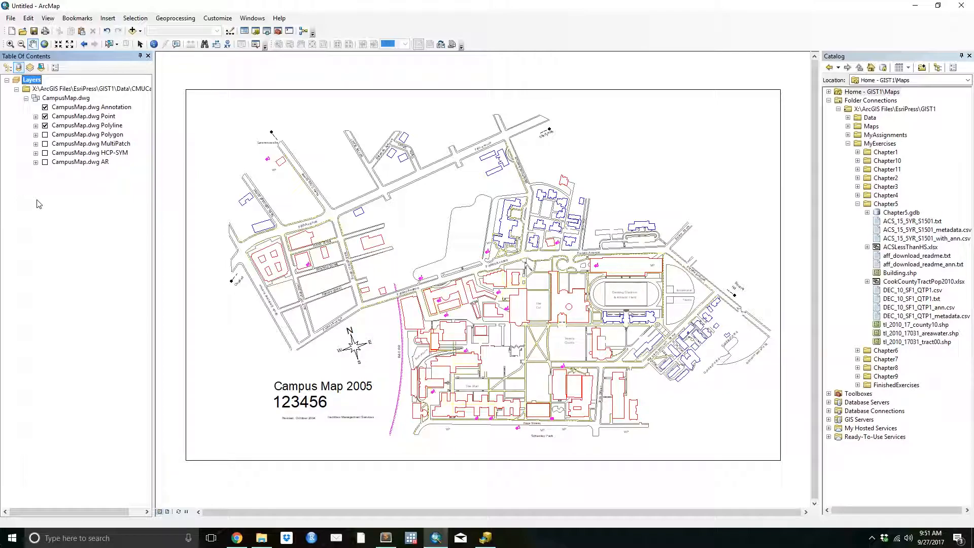
Step: Expand the legend of the CampusMap.dwg Polyline sublayer and hide the Point and Annotation sublayers
left_click(36, 125)
right_click(61, 125)
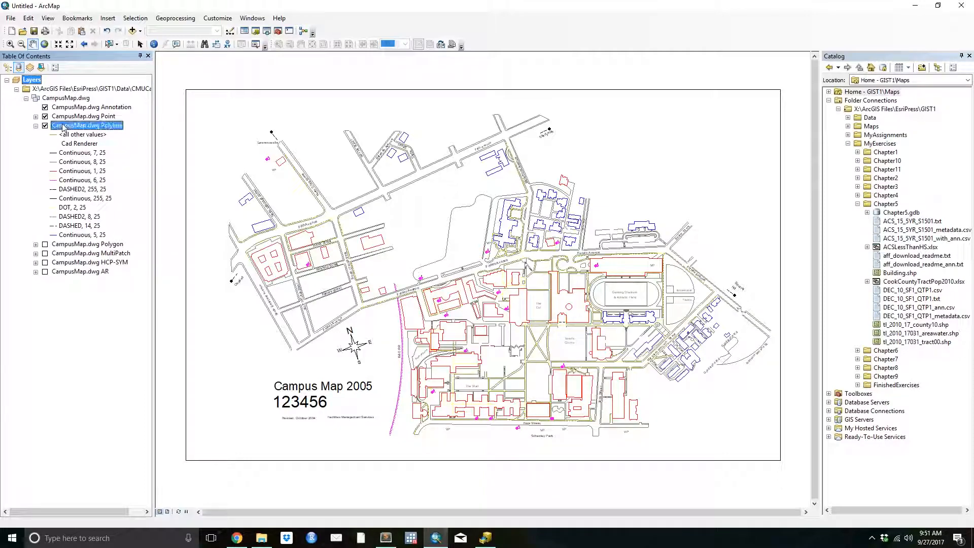
left_click(21, 163)
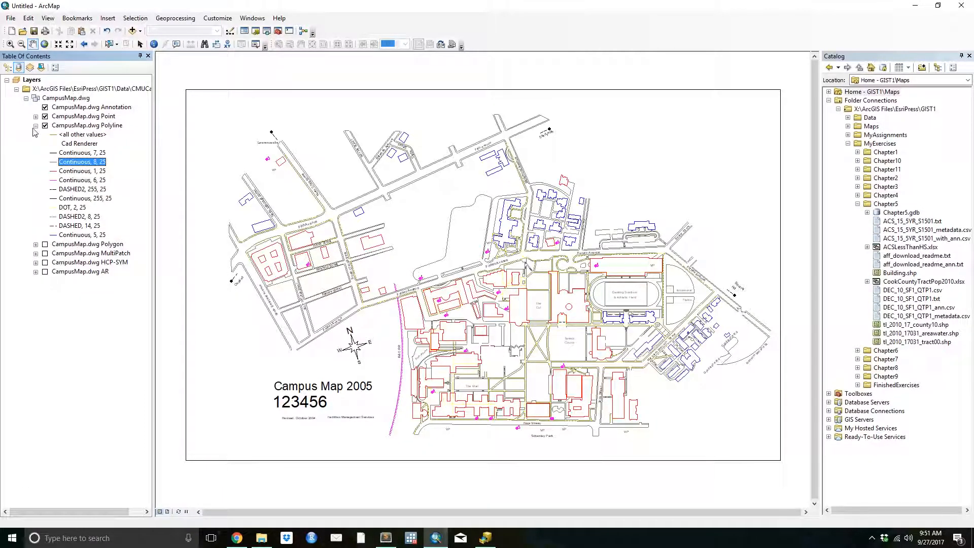
left_click(45, 126)
left_click(45, 126)
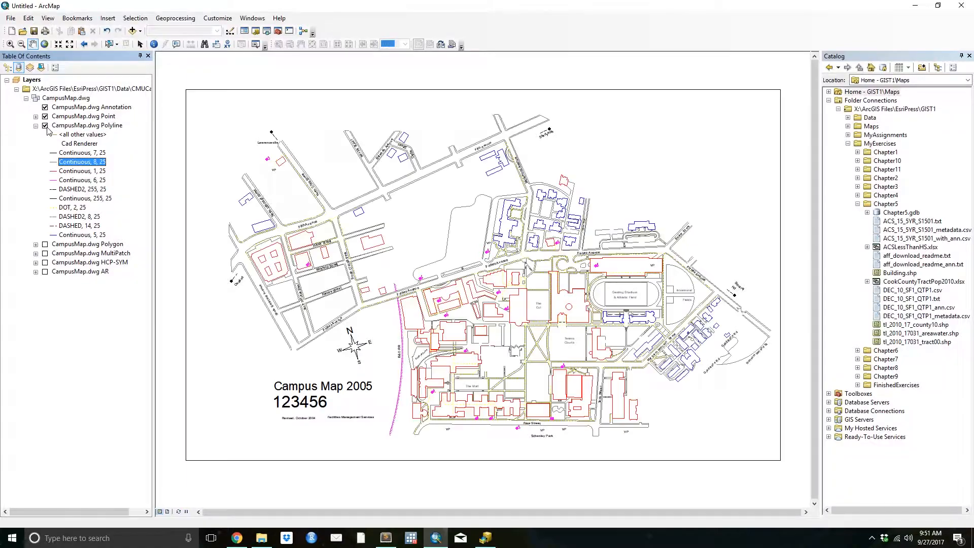
left_click(46, 116)
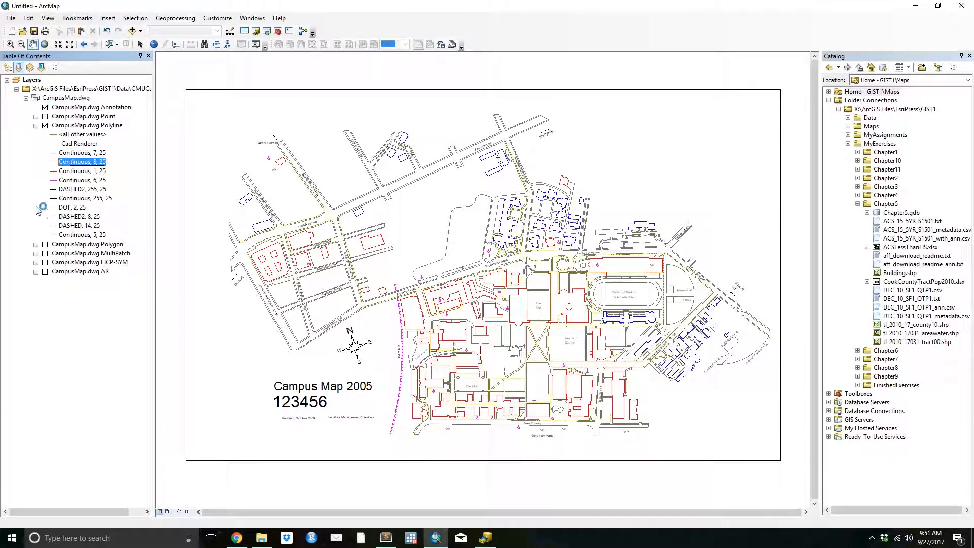
left_click(46, 107)
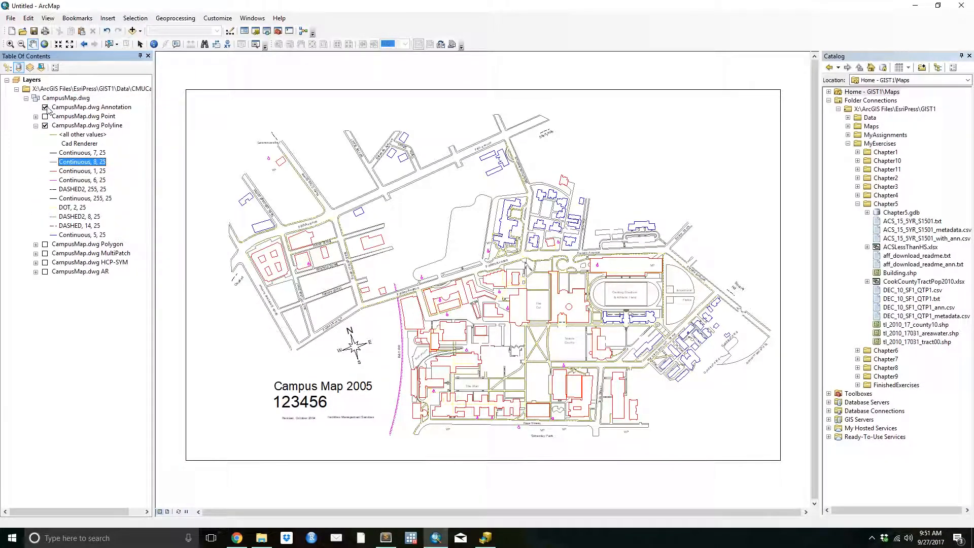
Step: Limit the CampusMap.dwg Polyline sublayer's visible drawing layers to ACADEMIC_BLDGS, disabling all the others
right_click(74, 127)
left_click(127, 337)
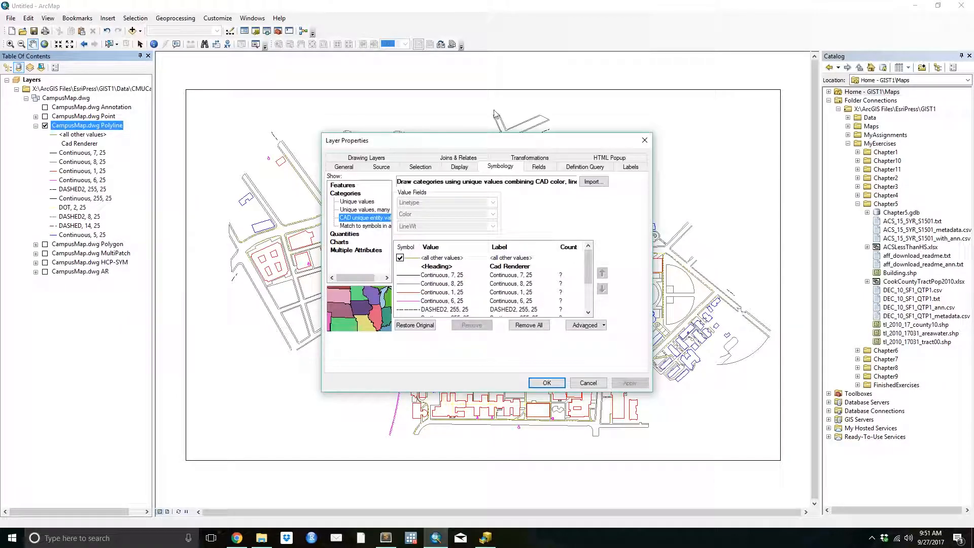
left_click(393, 159)
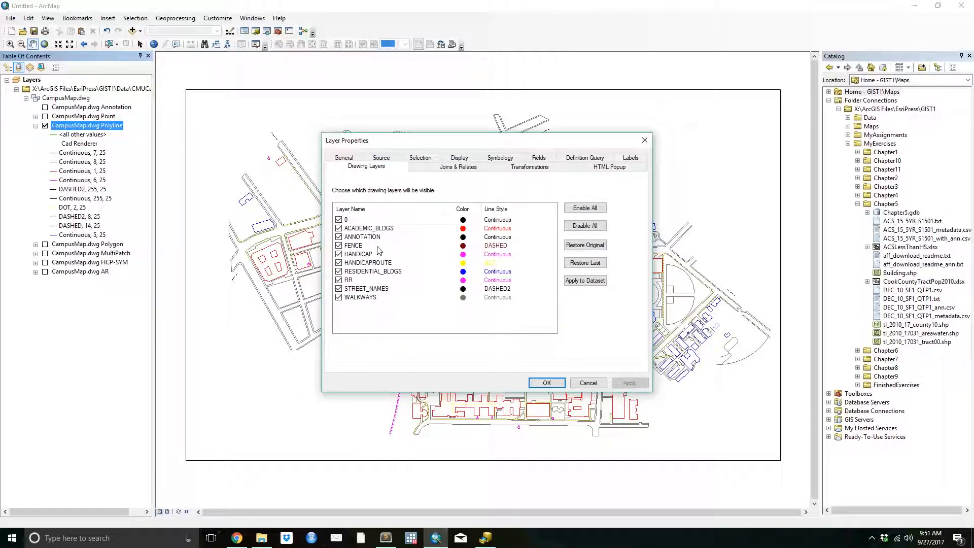
left_click(339, 254)
left_click(339, 262)
left_click(338, 270)
left_click(338, 280)
left_click(338, 288)
left_click(546, 383)
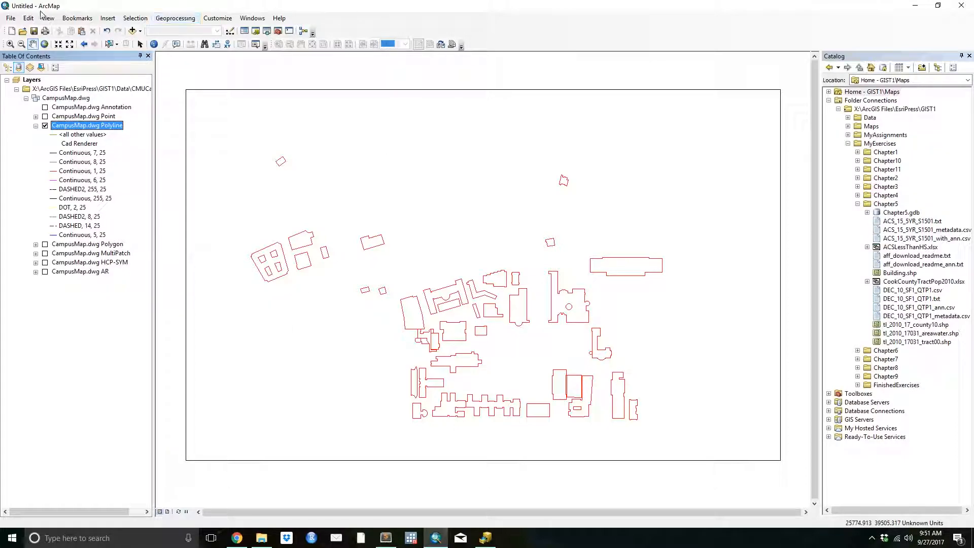
Step: Start a new blank map document without saving the changes to the untitled campus map
left_click(33, 44)
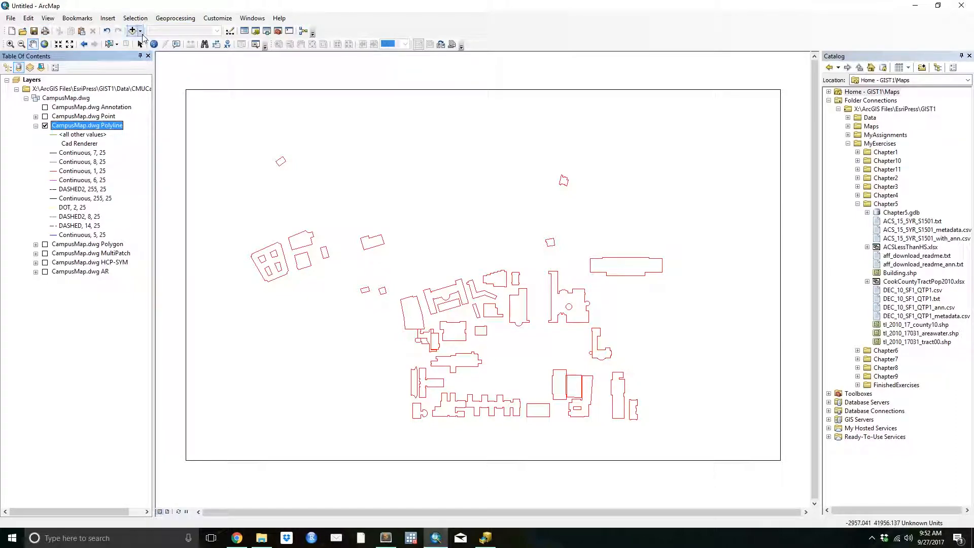
left_click(12, 31)
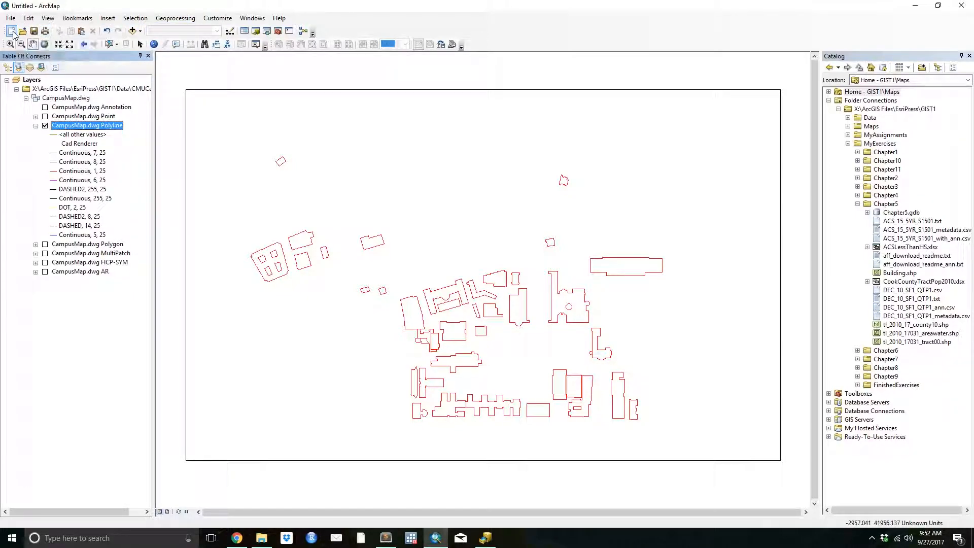
double_click(429, 205)
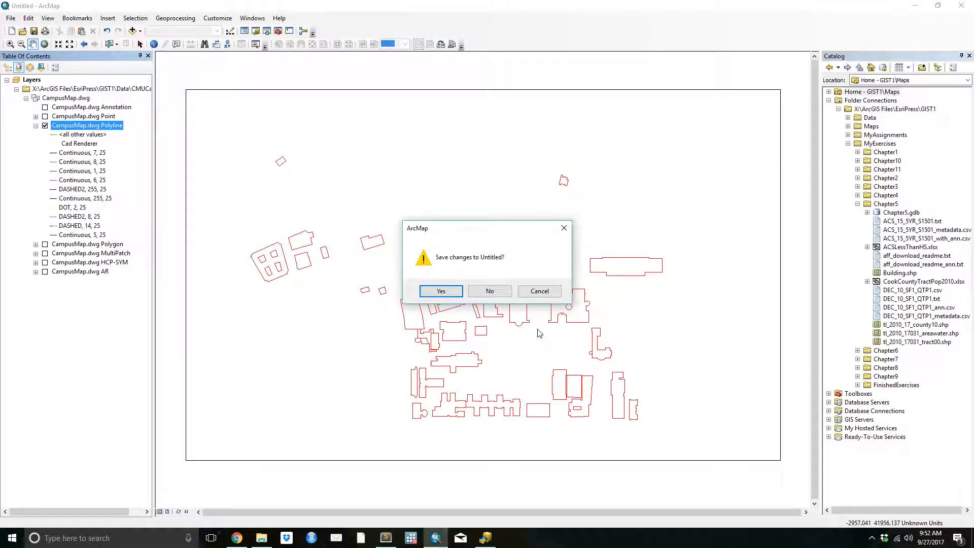
left_click(489, 291)
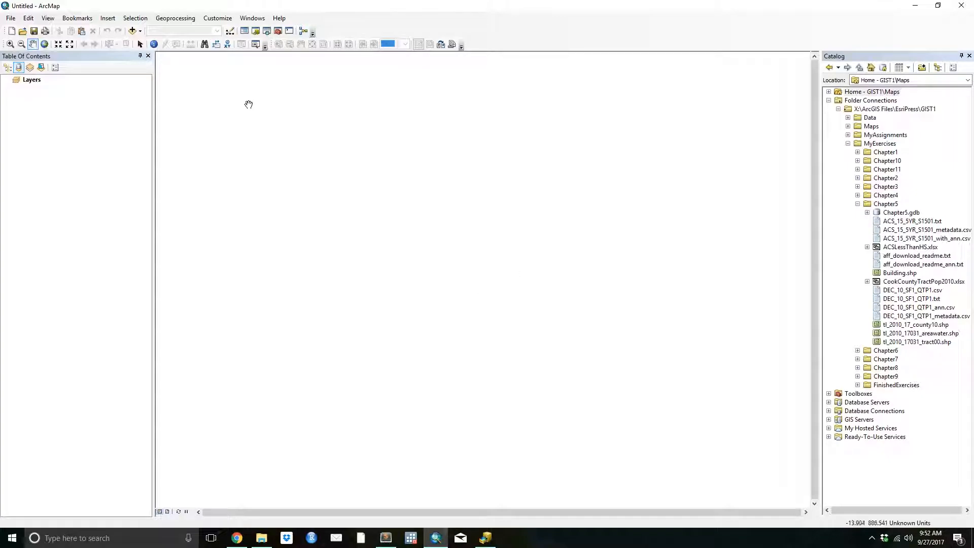
Step: Add all datasets from 3DAnalyst.gdb in the Data folder to the map and inspect the area covered by the aerial image
left_click(132, 31)
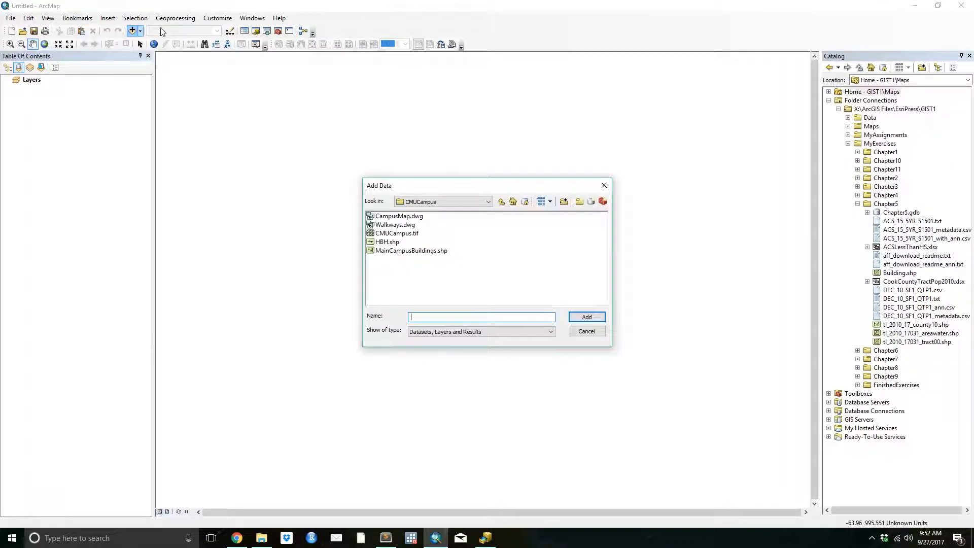
left_click(502, 202)
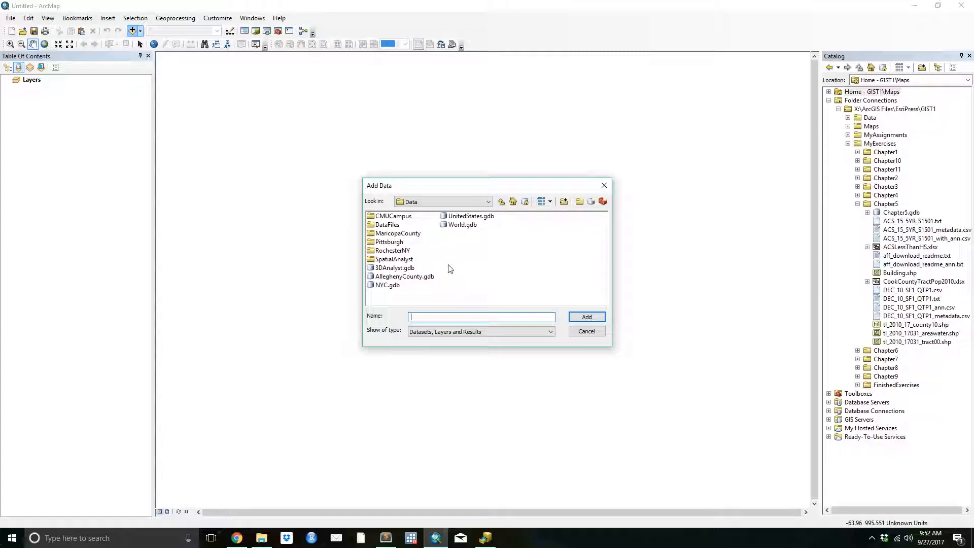
double_click(403, 267)
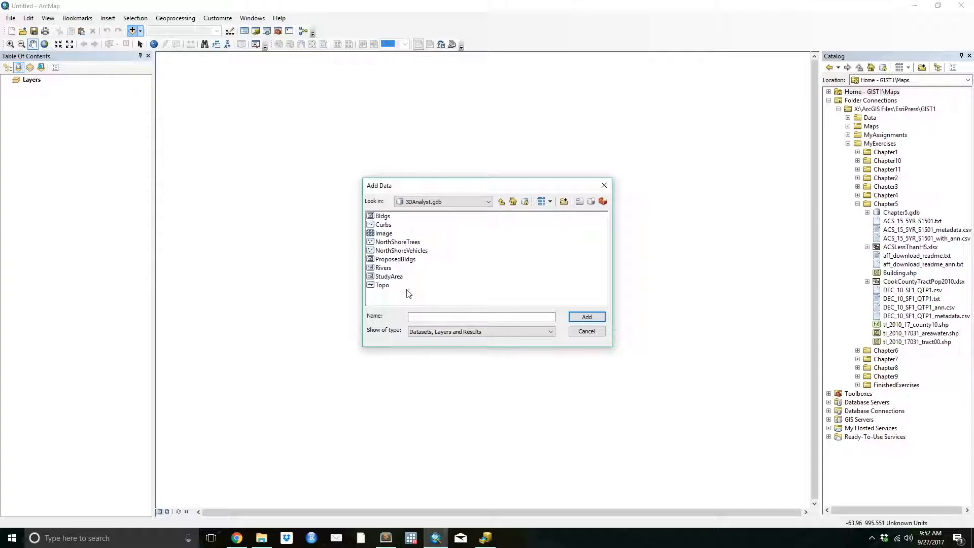
left_click_drag(408, 297, 388, 209)
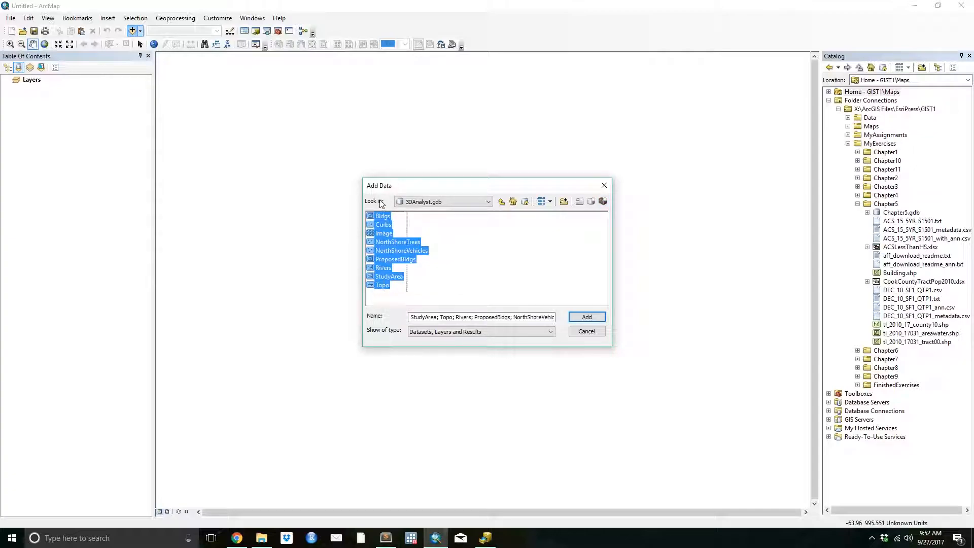
left_click(586, 317)
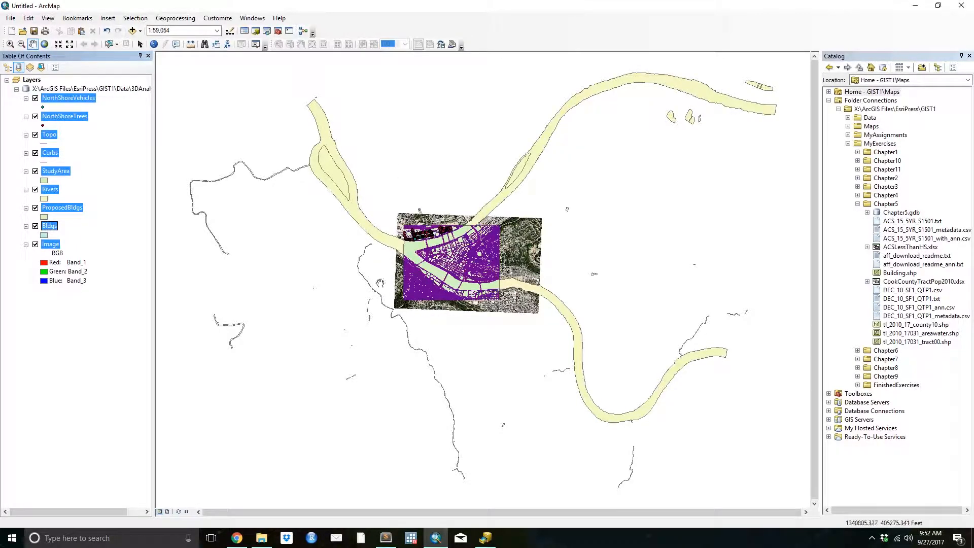
left_click(69, 393)
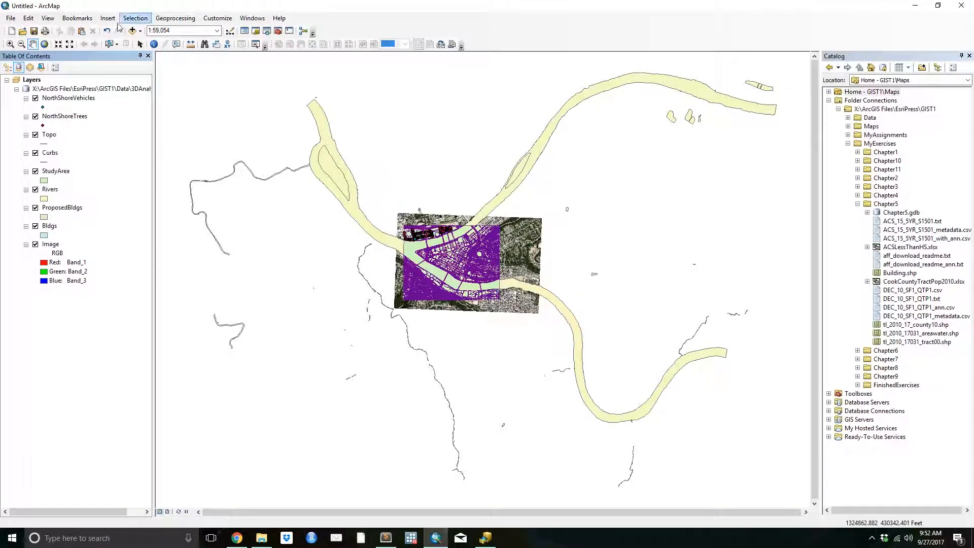
left_click(10, 43)
left_click_drag(396, 214, 536, 313)
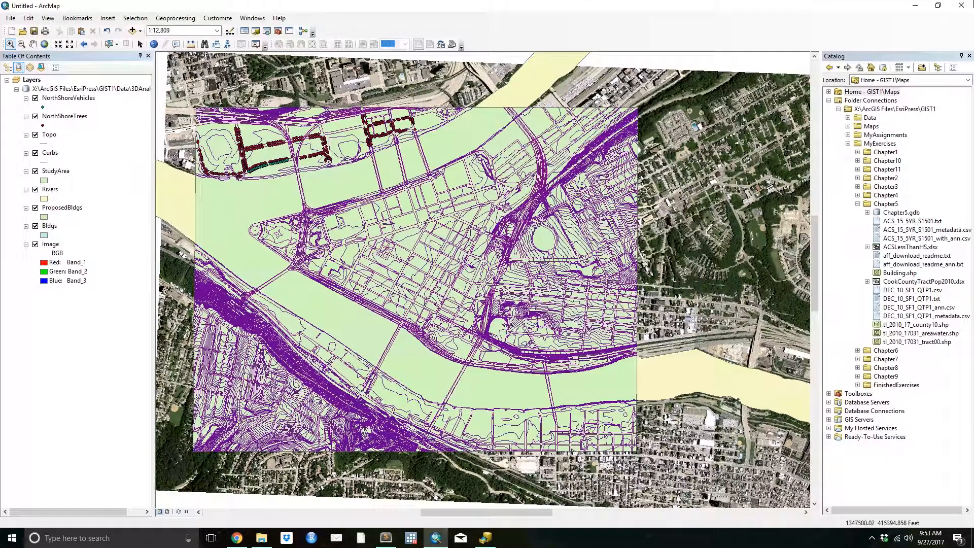
Step: Close ArcMap without saving the untitled map, and launch it again
left_click(961, 6)
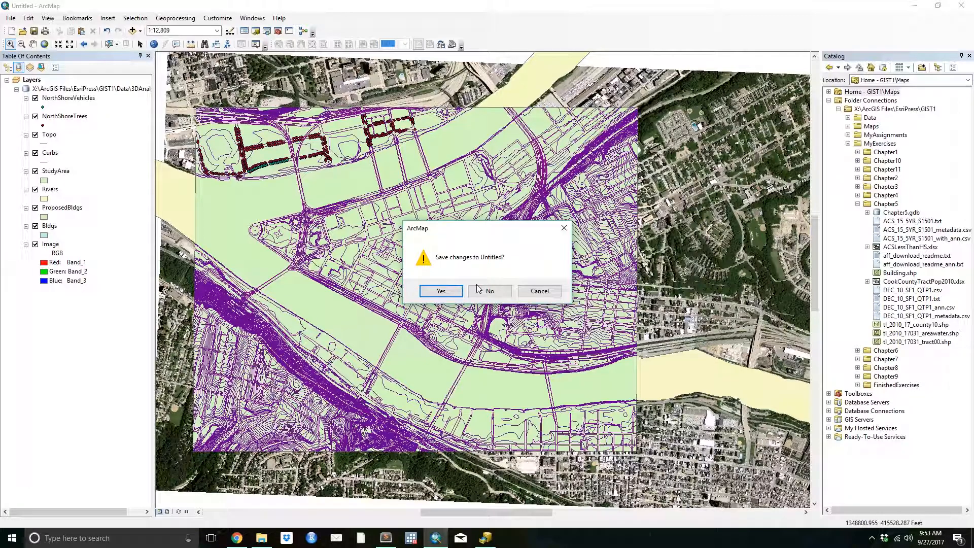
left_click(501, 296)
left_click(961, 6)
left_click(961, 5)
key("super")
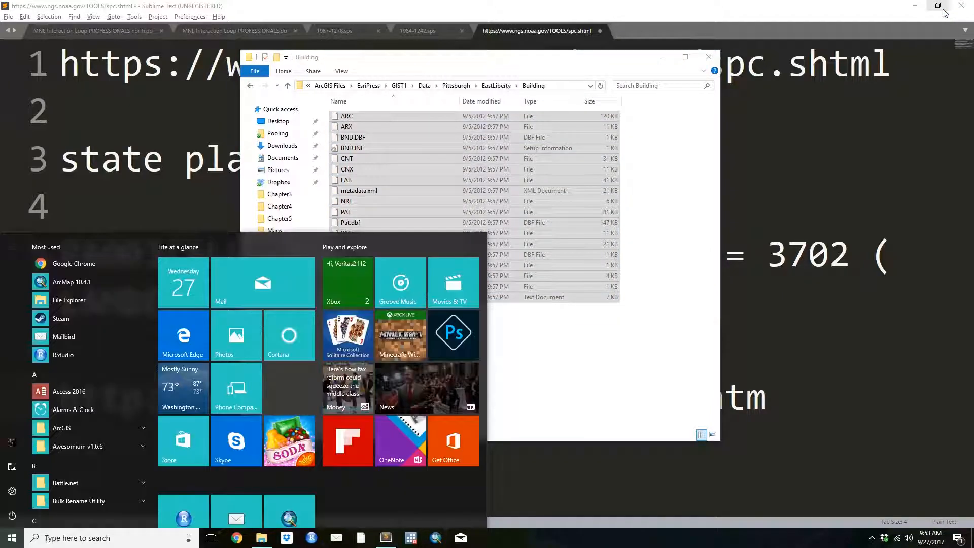
type("arcmap")
key("Return")
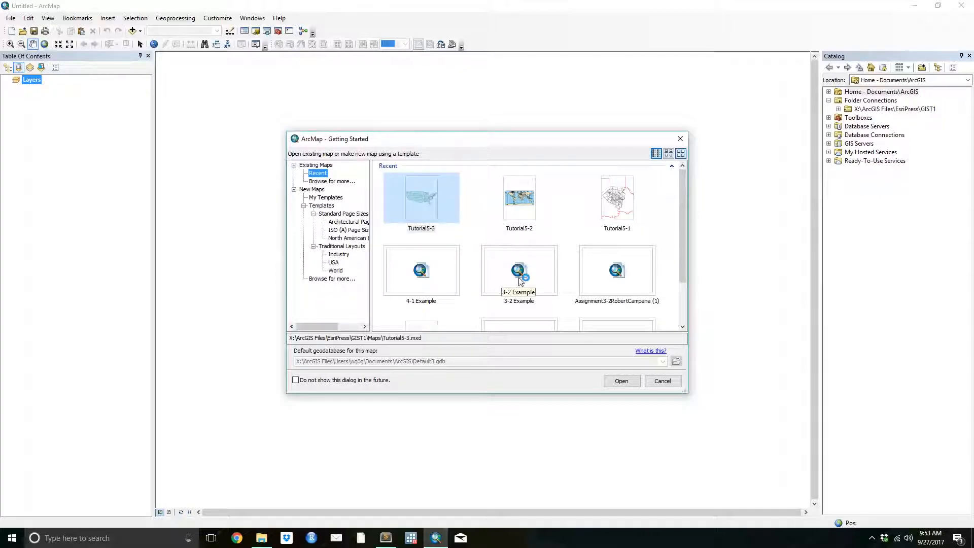
Step: Create a new blank map from the Getting Started templates, backing out of browsing for existing map documents
left_click(330, 181)
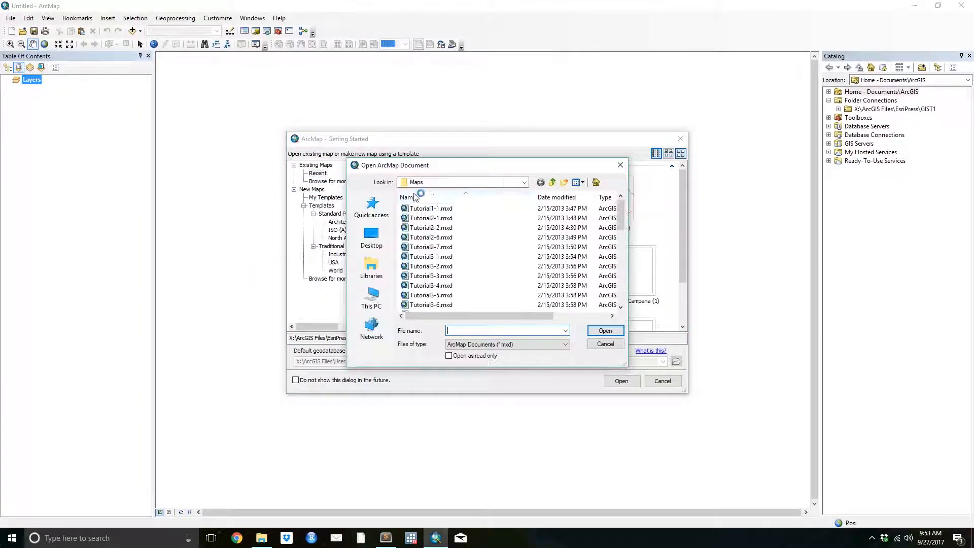
left_click(606, 344)
left_click(311, 190)
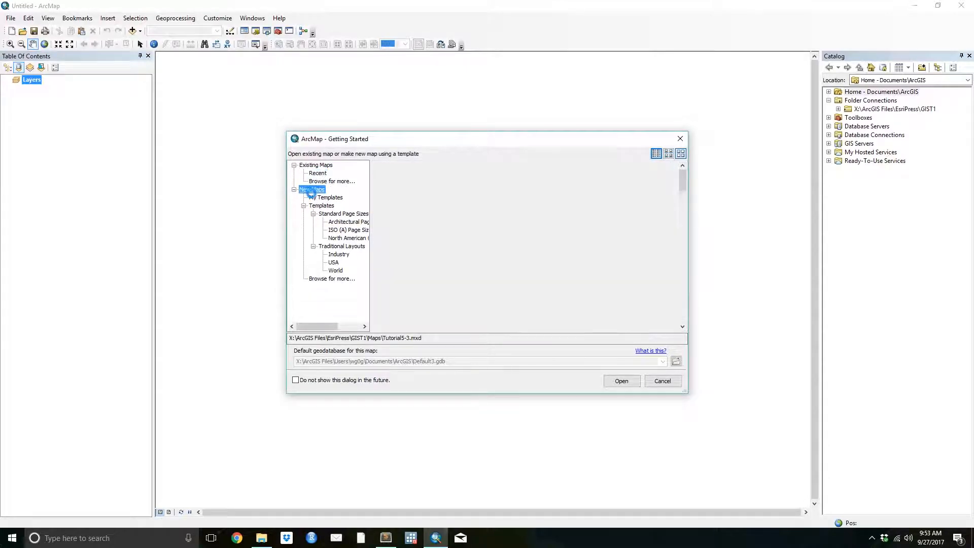
left_click(438, 196)
left_click(614, 381)
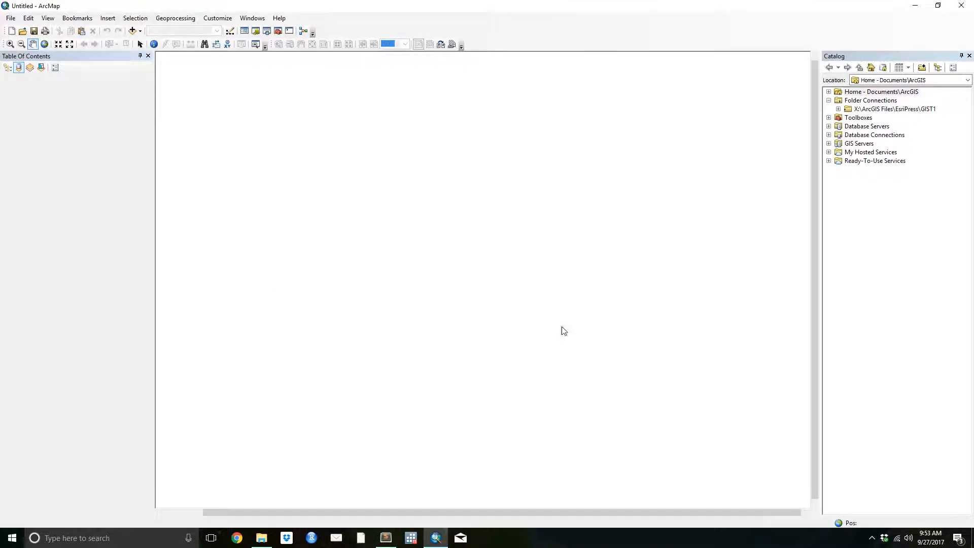
Step: Add every dataset in 3DAnalyst.gdb to the blank map, including Bldgs, Curbs, Rivers, Topo and Image
left_click(132, 31)
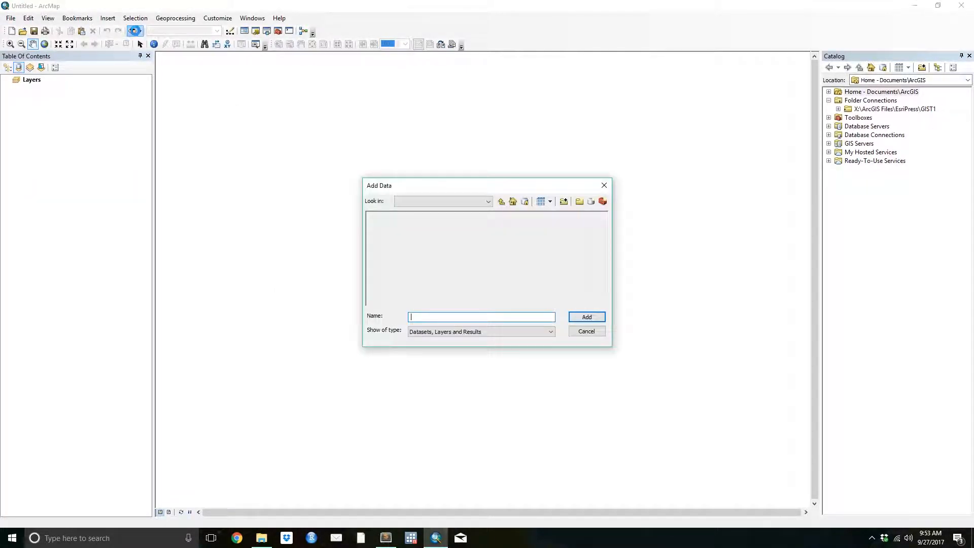
left_click_drag(413, 298, 353, 145)
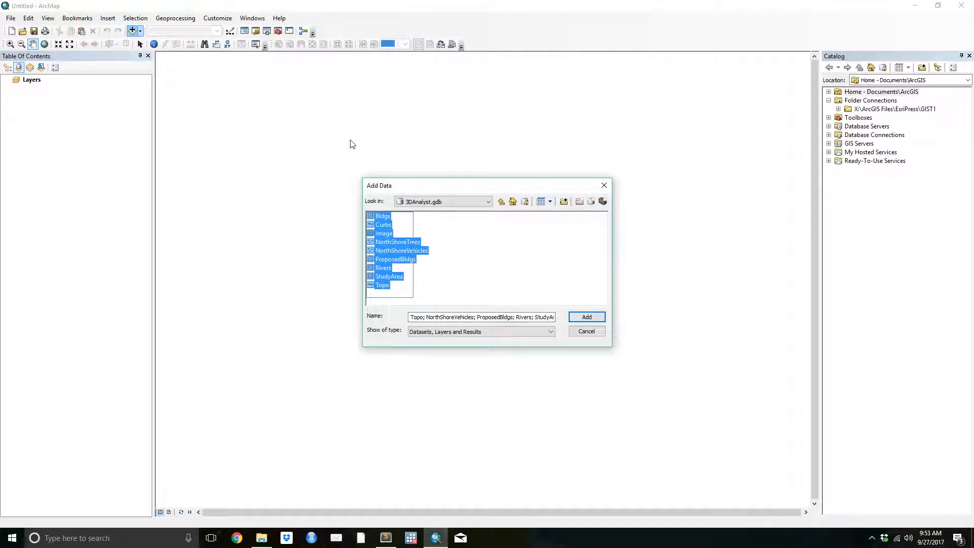
left_click(587, 317)
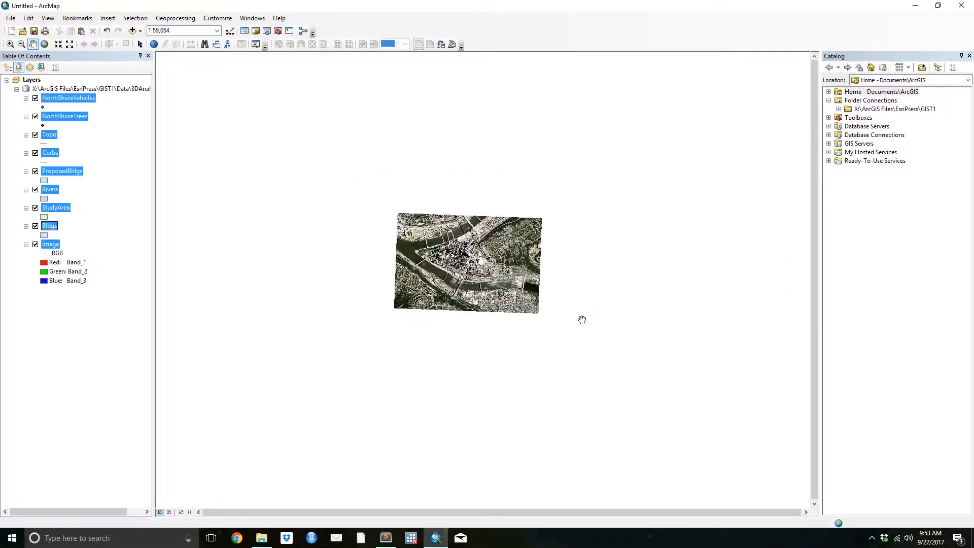
left_click_drag(230, 269, 357, 274)
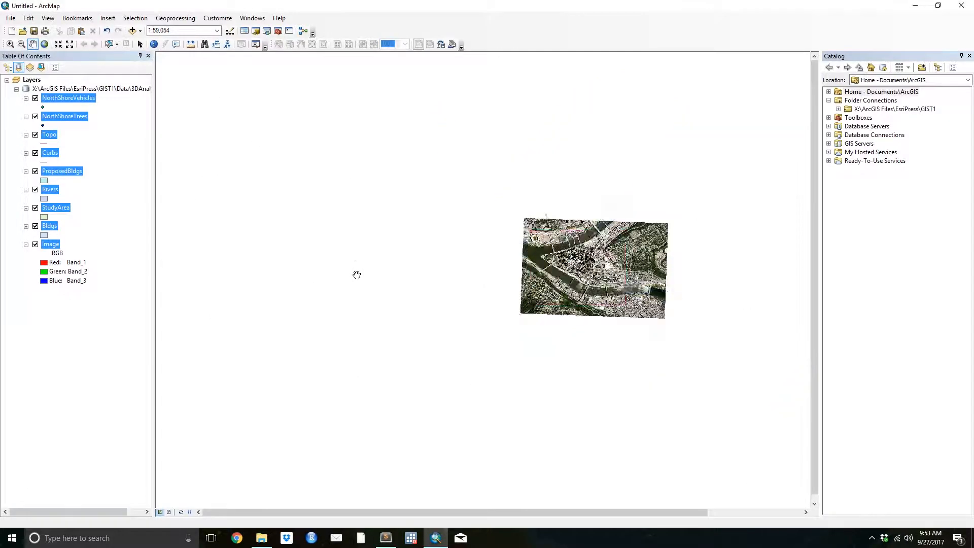
left_click(11, 44)
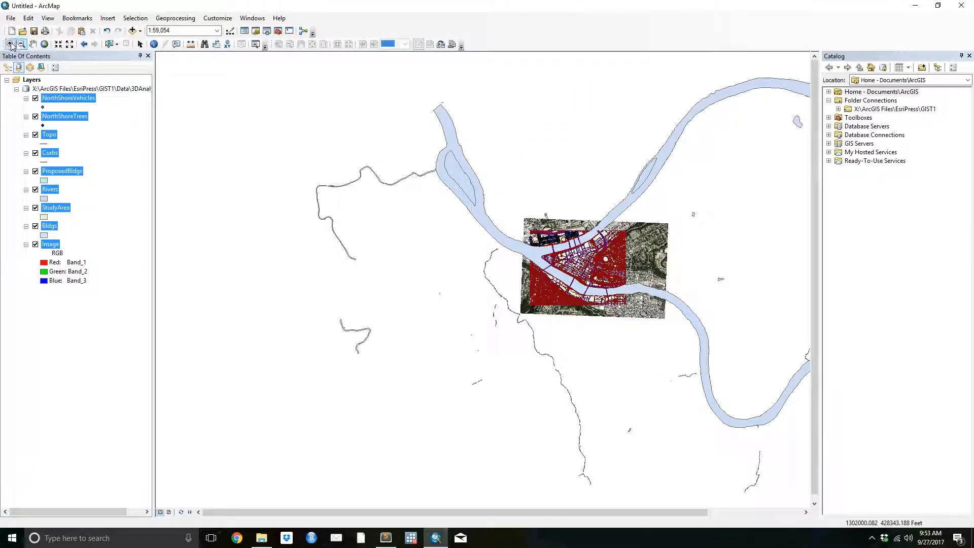
left_click_drag(530, 230, 627, 306)
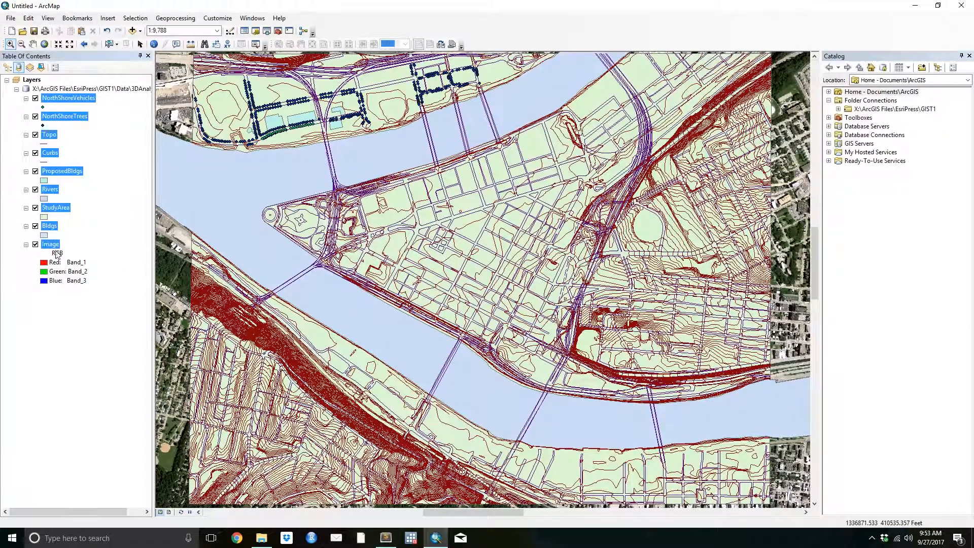
Step: Hide the Image aerial layer so only the vector layers are drawn
left_click(35, 244)
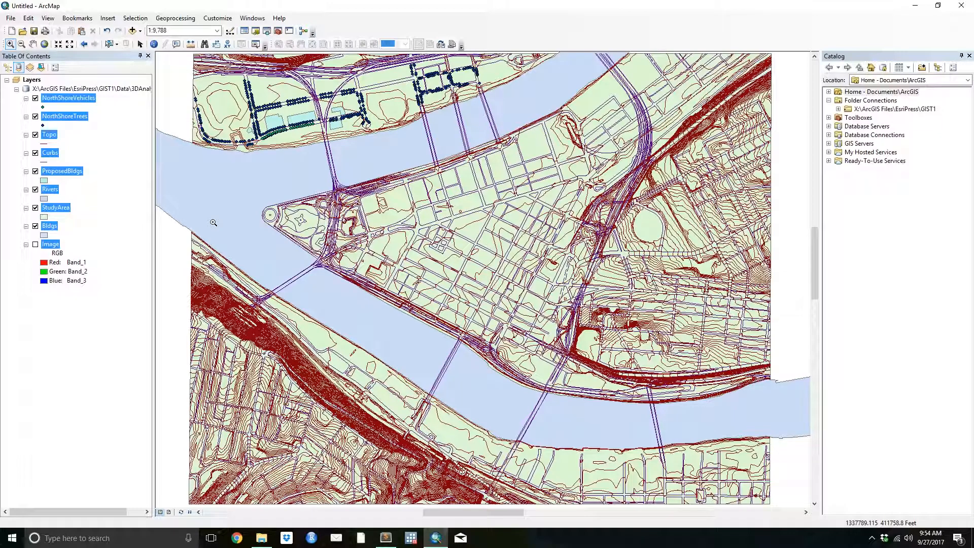
left_click(36, 81)
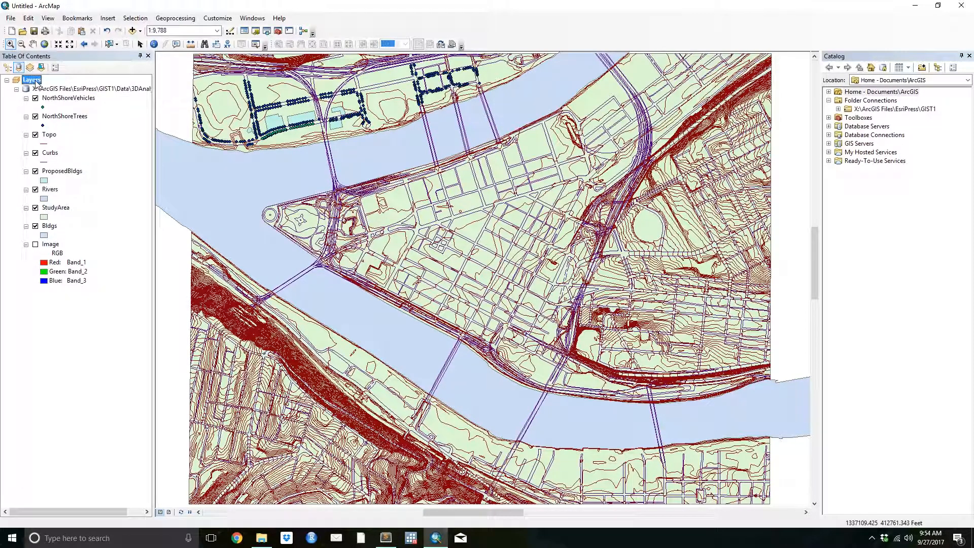
right_click(36, 82)
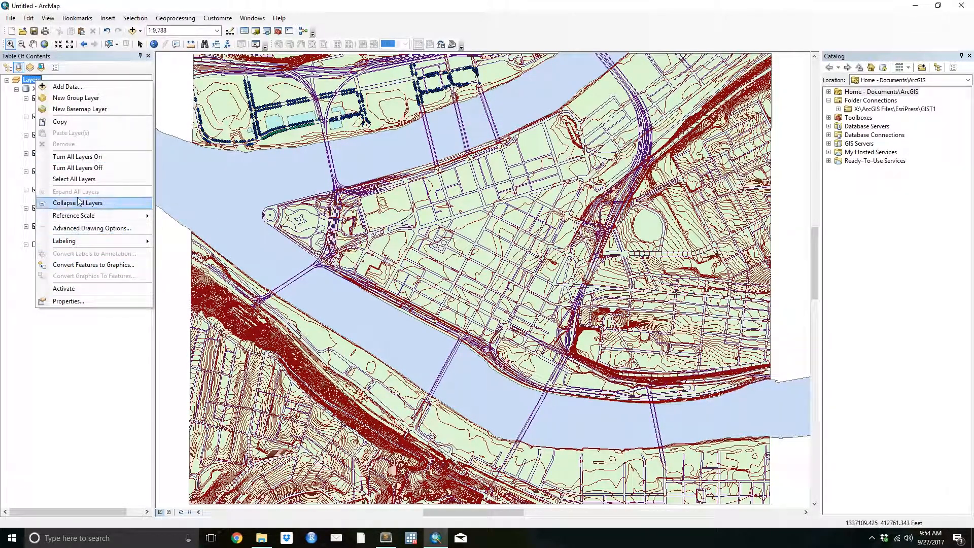
left_click(55, 344)
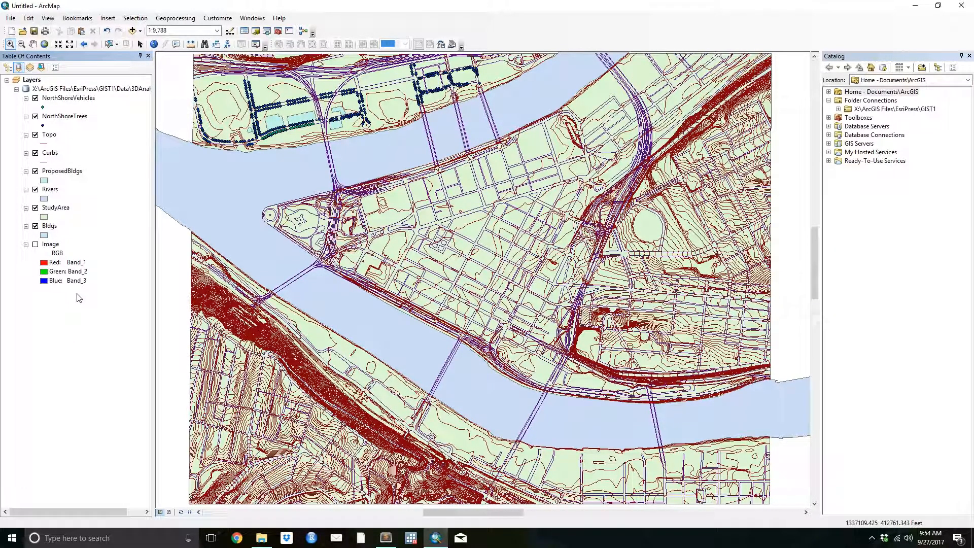
Step: Hide every layer except Topo, including Bldgs, StudyArea, Rivers, ProposedBldgs, Curbs, NorthShoreTrees and NorthShoreVehicles
right_click(46, 134)
left_click(27, 296)
left_click(35, 208)
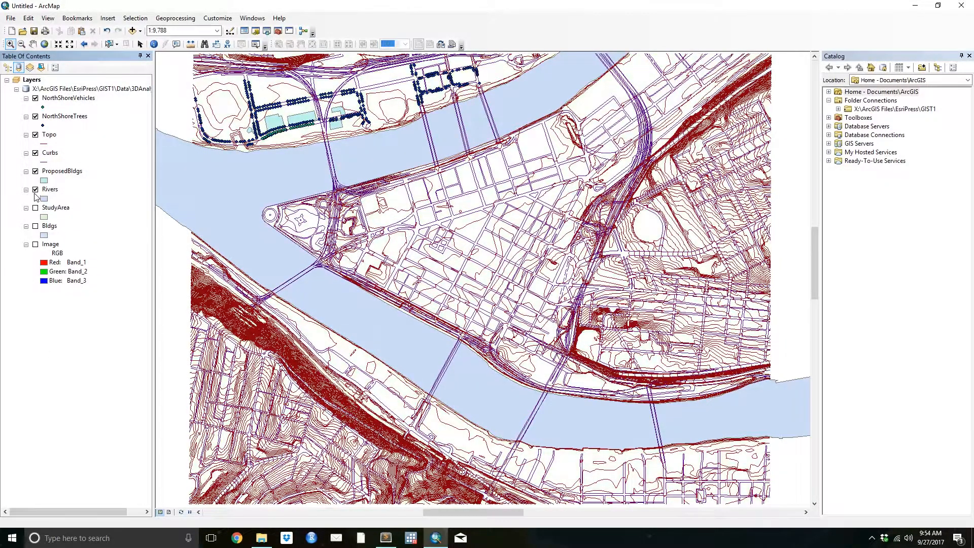
left_click(35, 190)
left_click(35, 172)
left_click(35, 171)
left_click(35, 152)
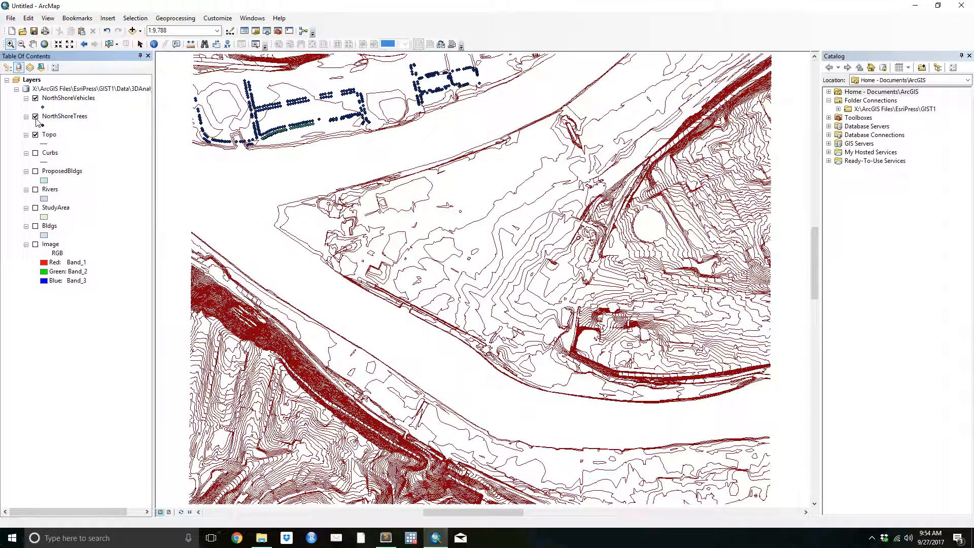
left_click(35, 116)
left_click(35, 98)
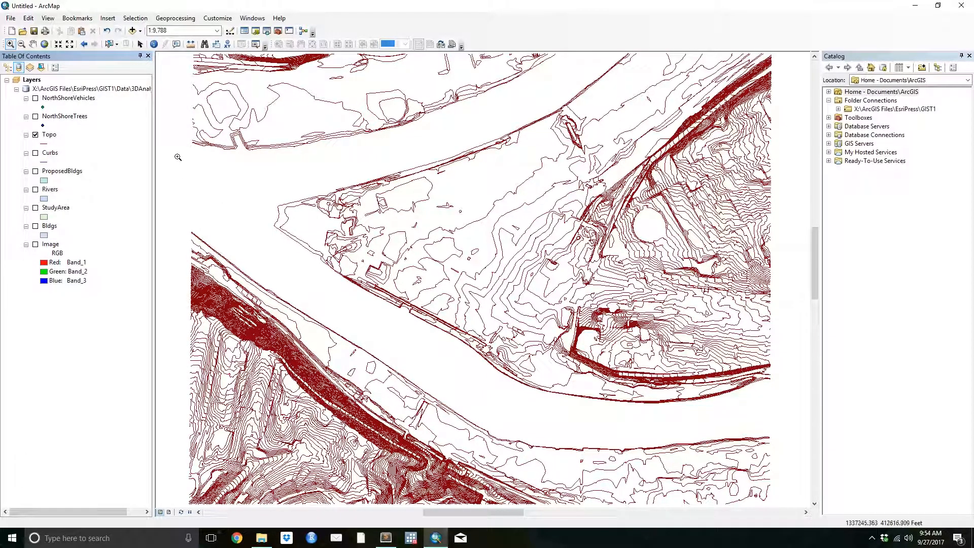
Step: Review the data export options for the Topo layer, including which features to export, and cancel without exporting
right_click(55, 135)
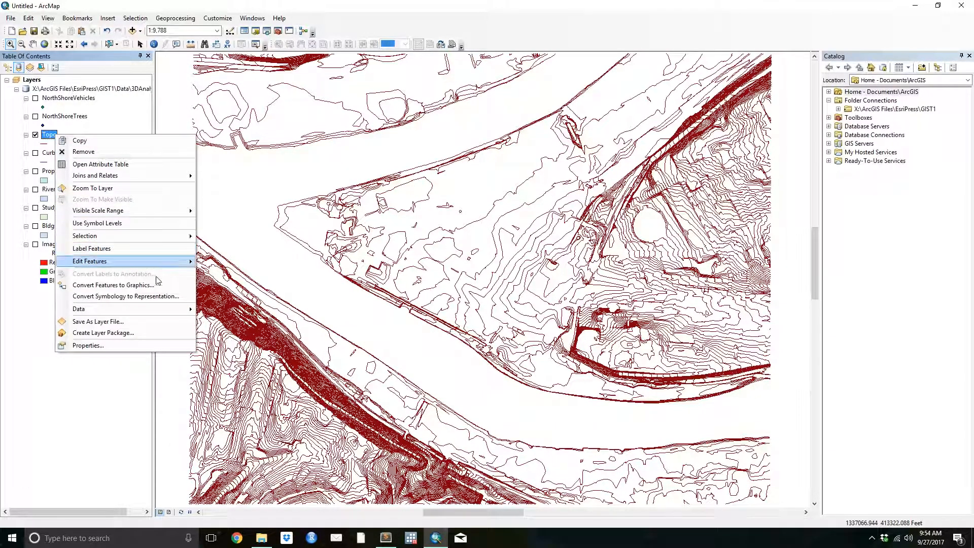
mouse_move(153, 307)
left_click(248, 322)
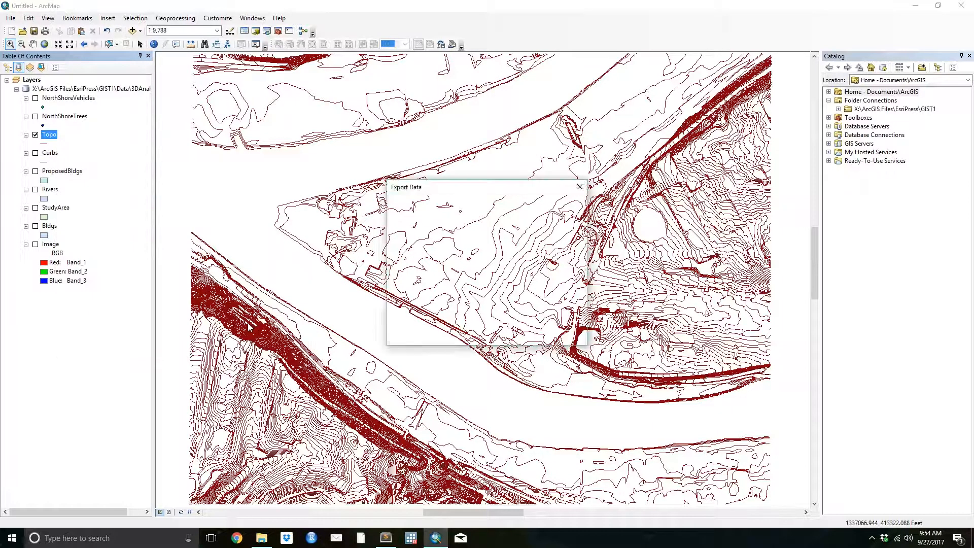
left_click(552, 206)
left_click(552, 206)
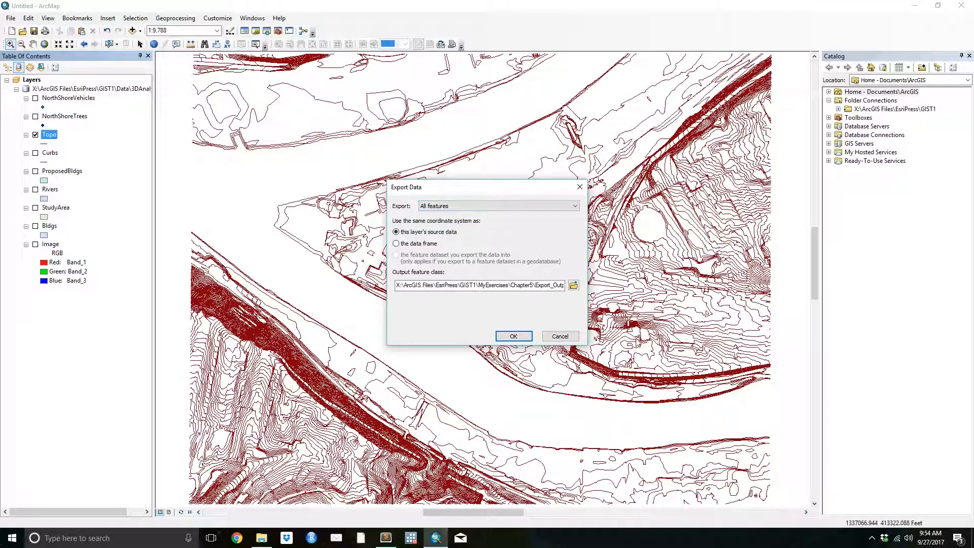
left_click(568, 337)
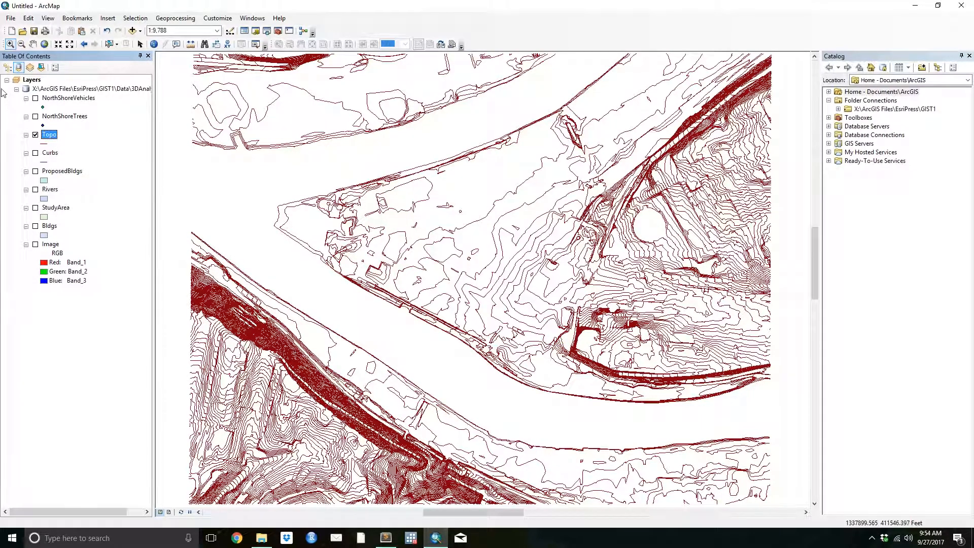
Step: Review the Export to CAD settings for the Topo layer, including input features, output type and output file, and cancel
right_click(57, 137)
mouse_move(141, 308)
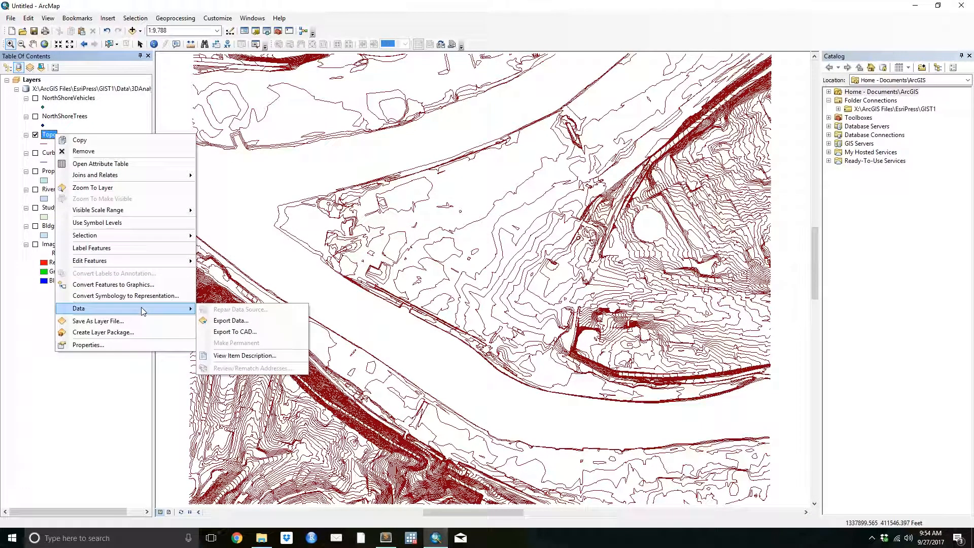
left_click(231, 333)
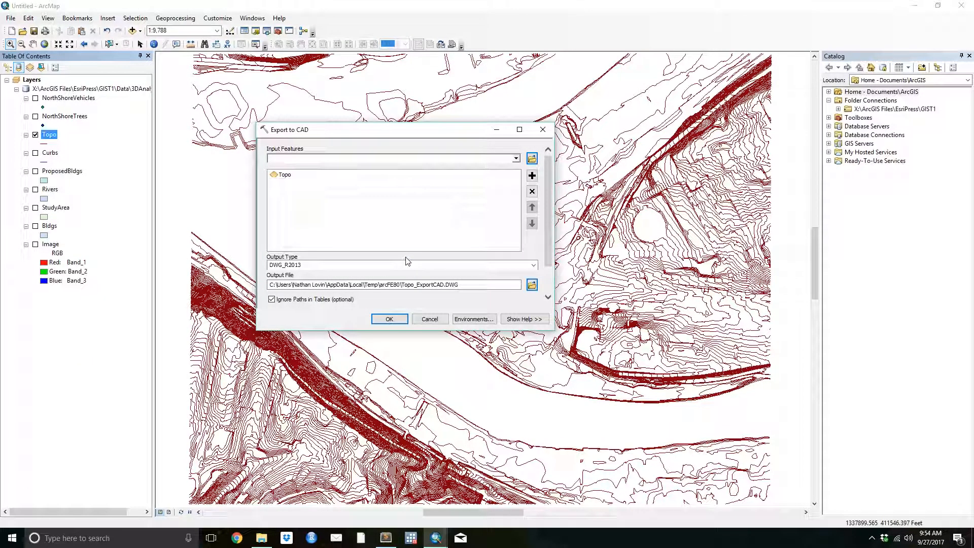
left_click(517, 159)
left_click(517, 159)
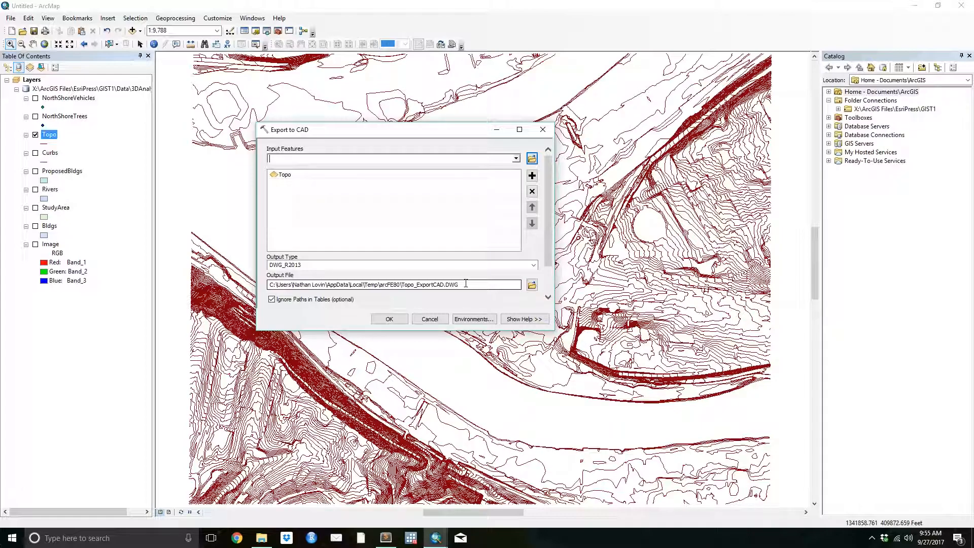
left_click(430, 319)
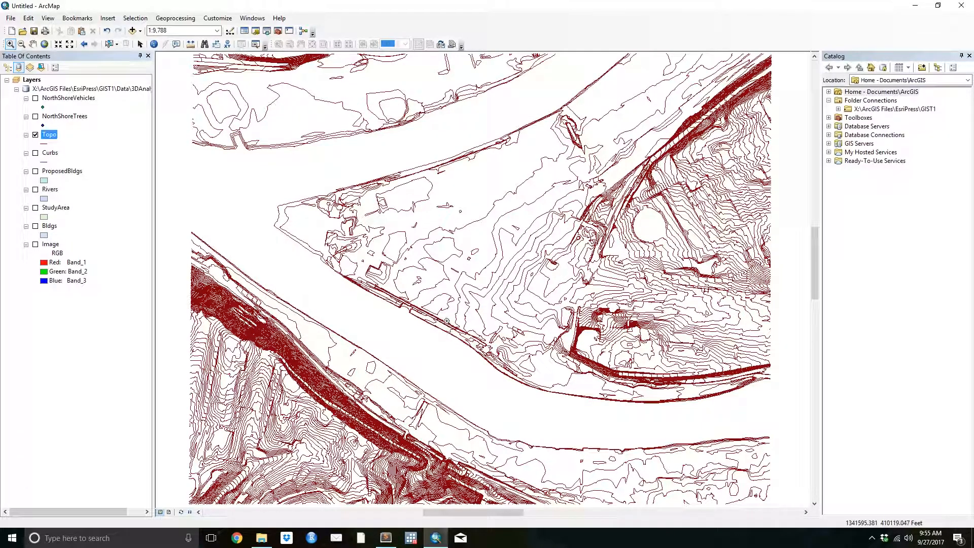
Step: Start a new blank map document without saving changes to the untitled map
left_click(11, 31)
left_click(617, 383)
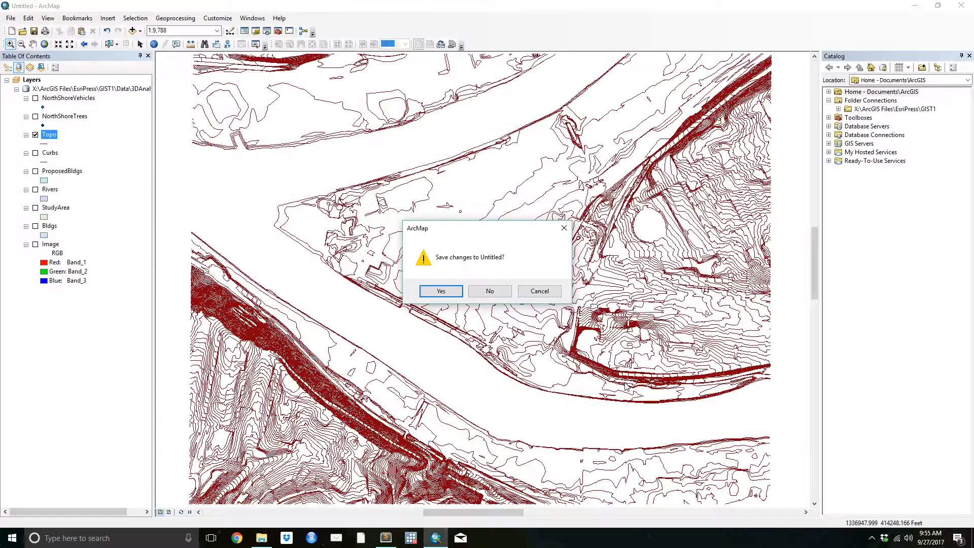
left_click(491, 291)
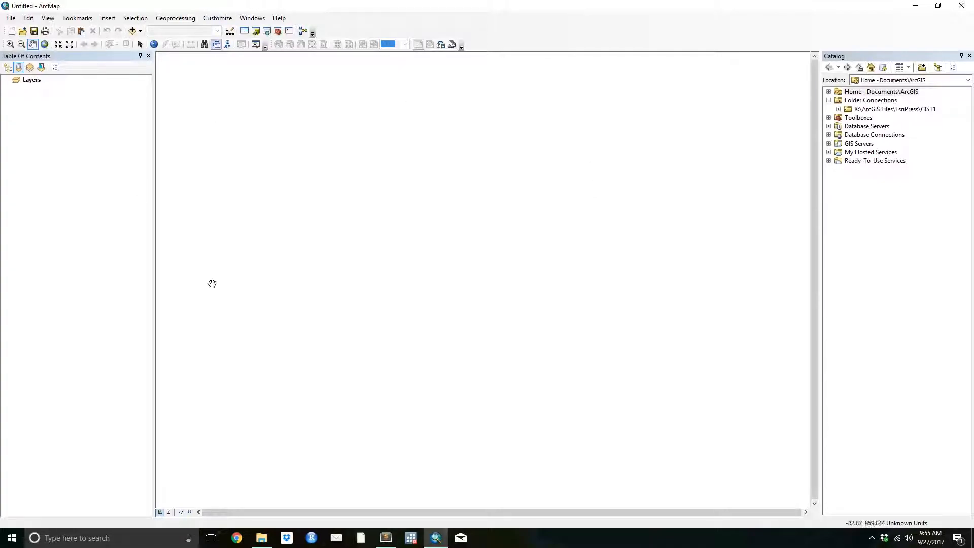
Step: Switch to File Explorer and open the Chapter5 folder under GIST1\MyExercises
left_click(261, 538)
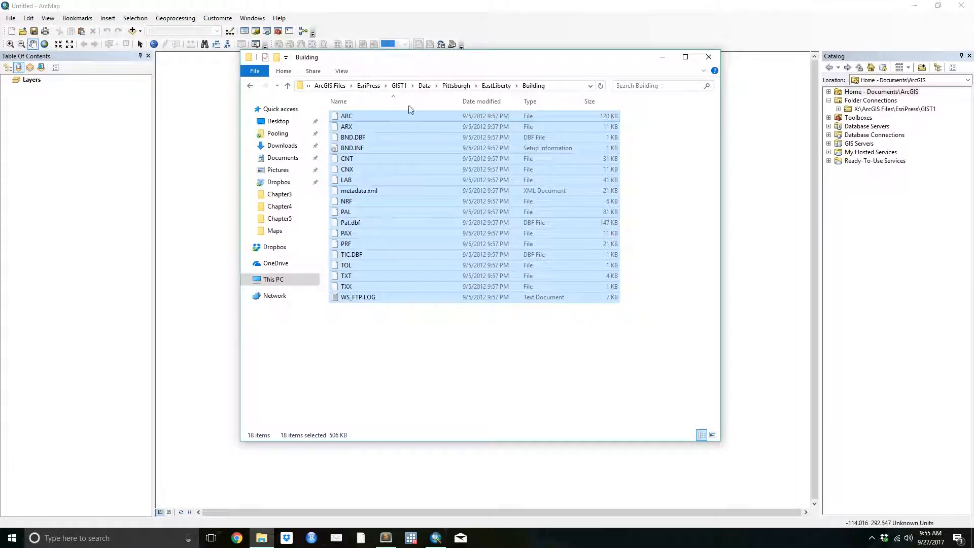
left_click(398, 86)
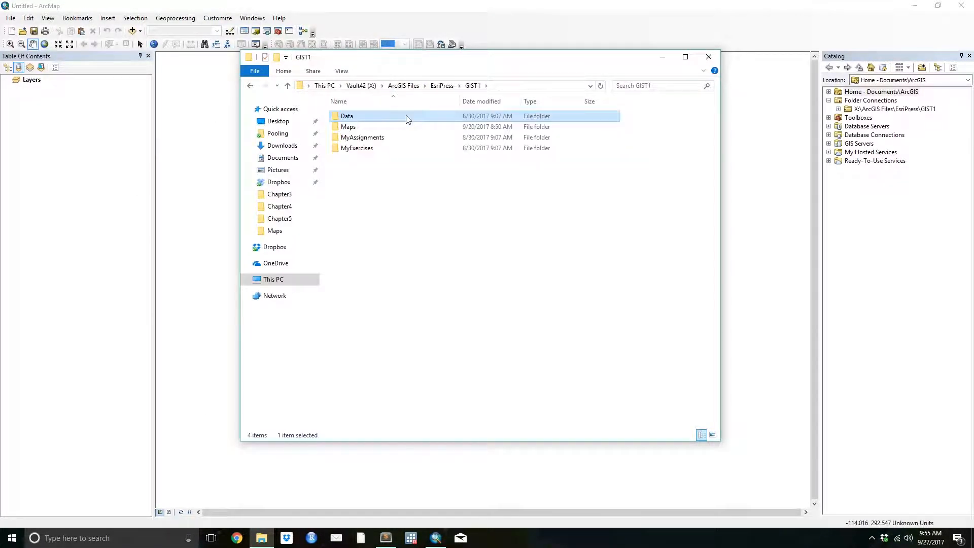
double_click(345, 149)
double_click(355, 158)
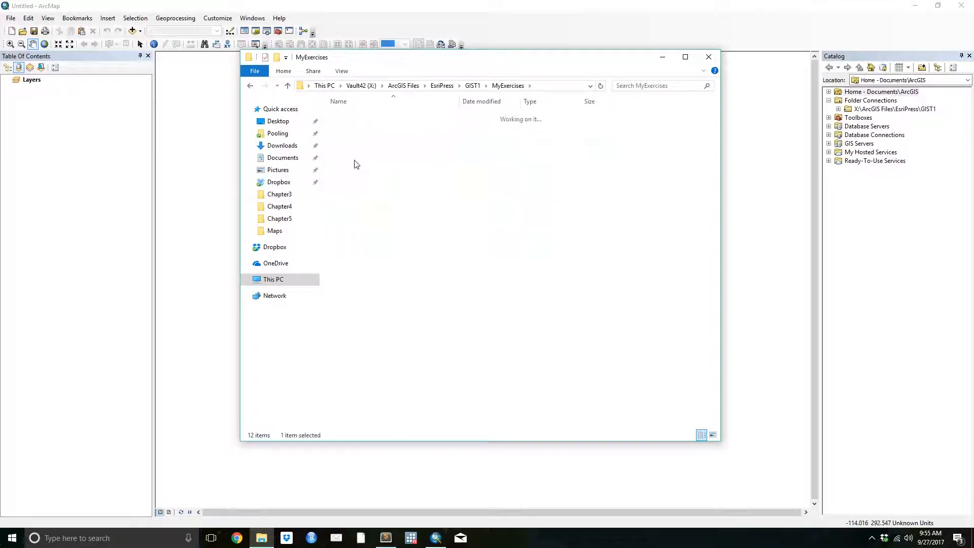
left_click(361, 131)
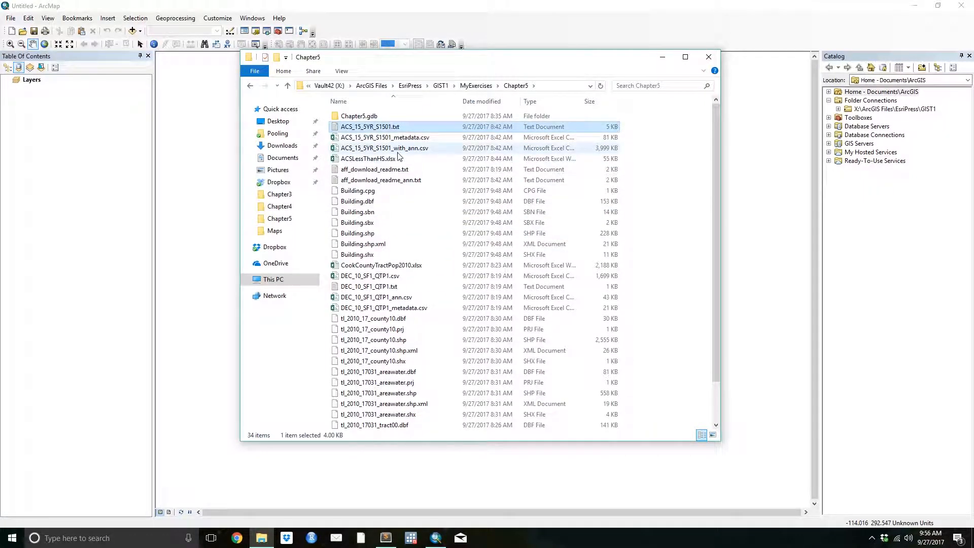
Step: Create a new folder named old inside the Chapter5 folder
scroll(431, 185, "down", 2)
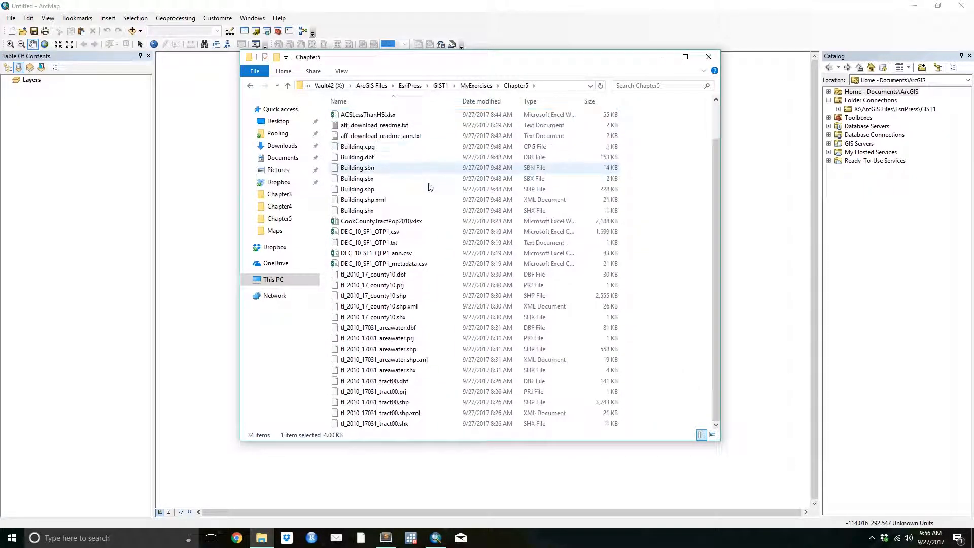
left_click(380, 423, "shift")
left_click(679, 300)
right_click(679, 300)
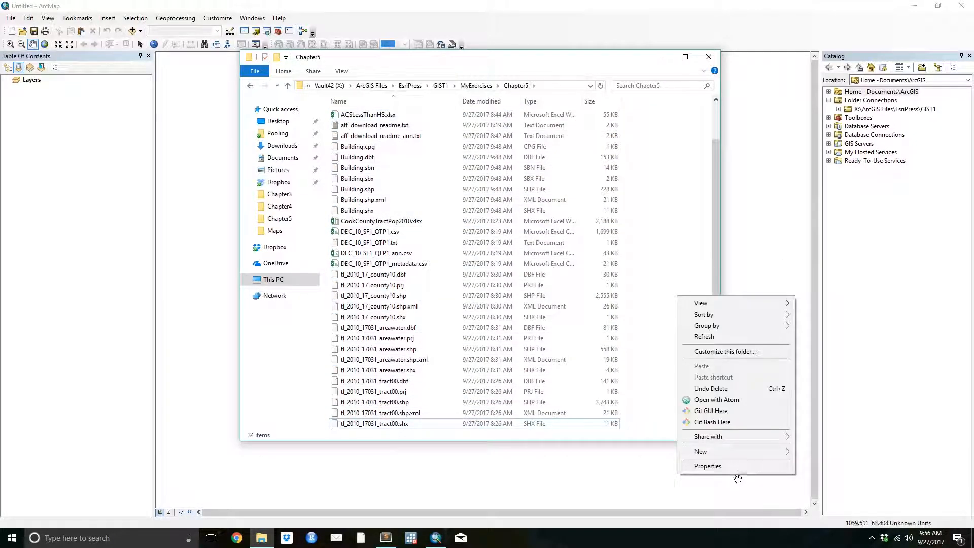
mouse_move(727, 453)
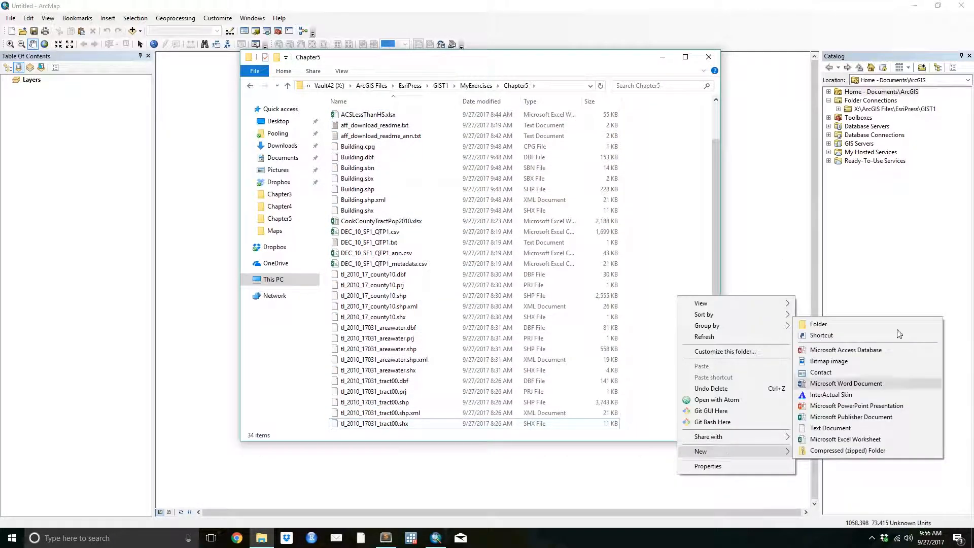
left_click(869, 326)
type("old")
key("Return")
Step: Move all loose files in Chapter5 into the old folder, and look inside Chapter5.gdb before closing File Explorer
left_click(397, 127)
scroll(399, 158, "down", 2)
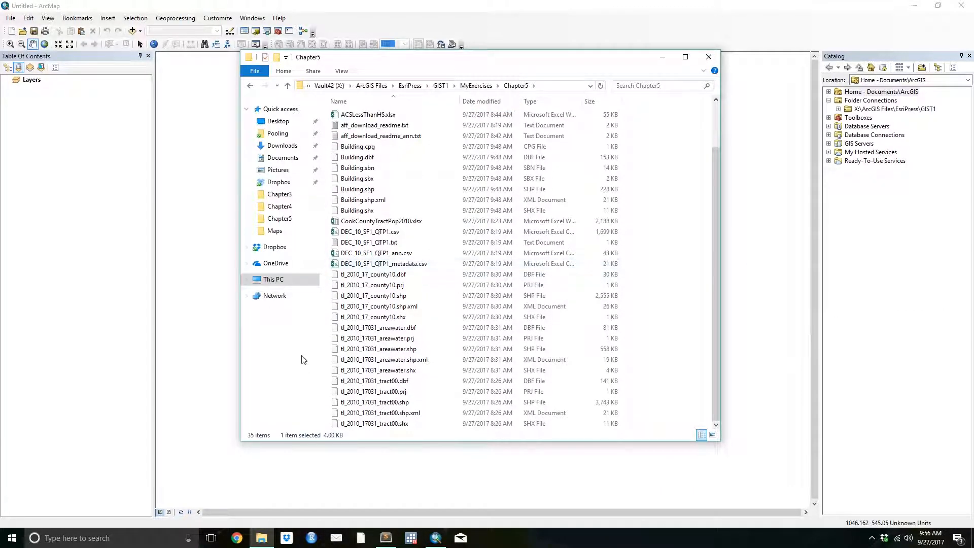
left_click(375, 424, "shift")
scroll(365, 189, "up", 3)
left_click_drag(364, 189, 347, 128)
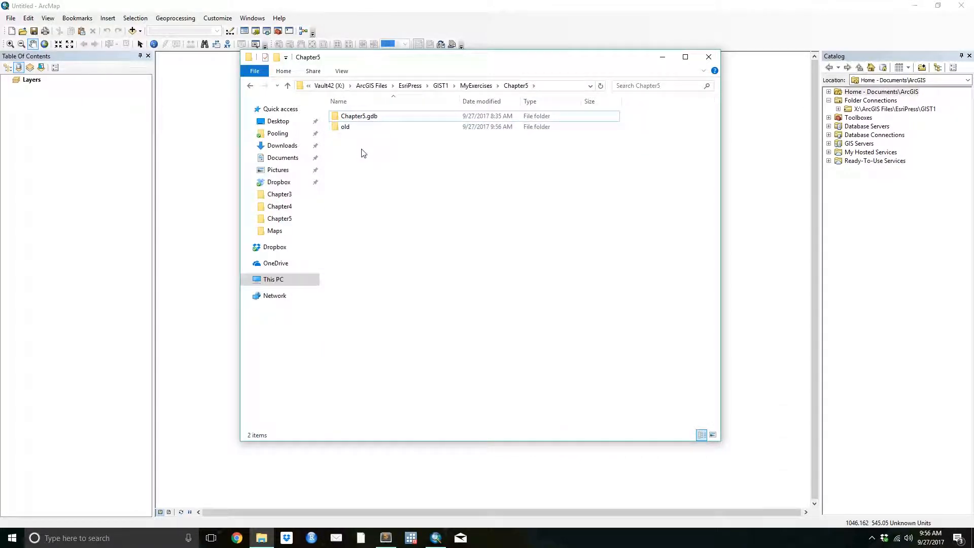
double_click(383, 116)
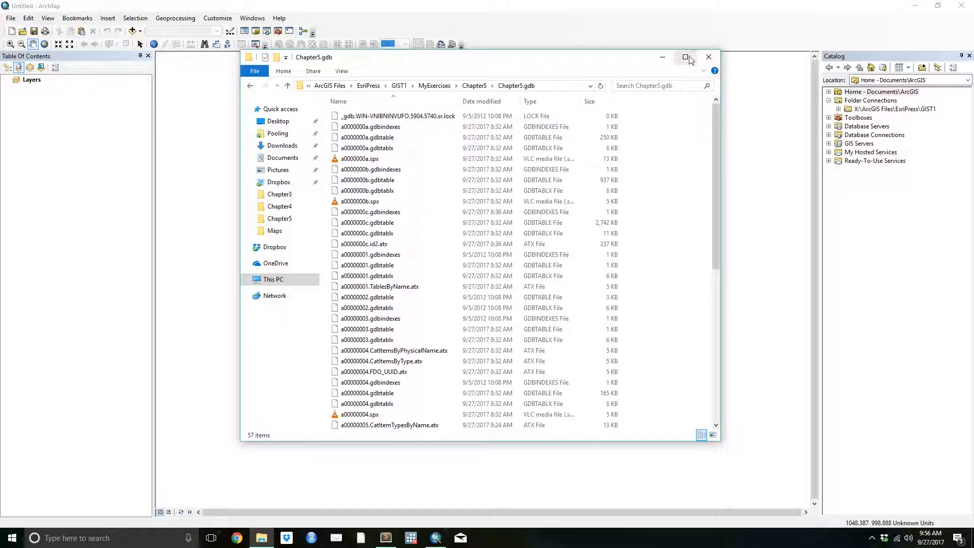
left_click(708, 56)
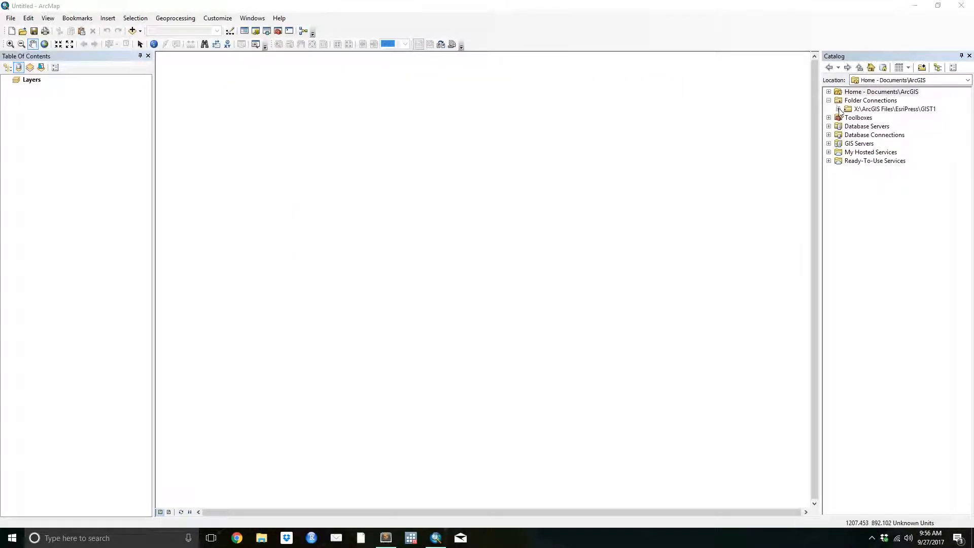
Step: Expand the GIST1 folder connection in the Catalog down to the contents of MyExercises\Chapter5
left_click(838, 109)
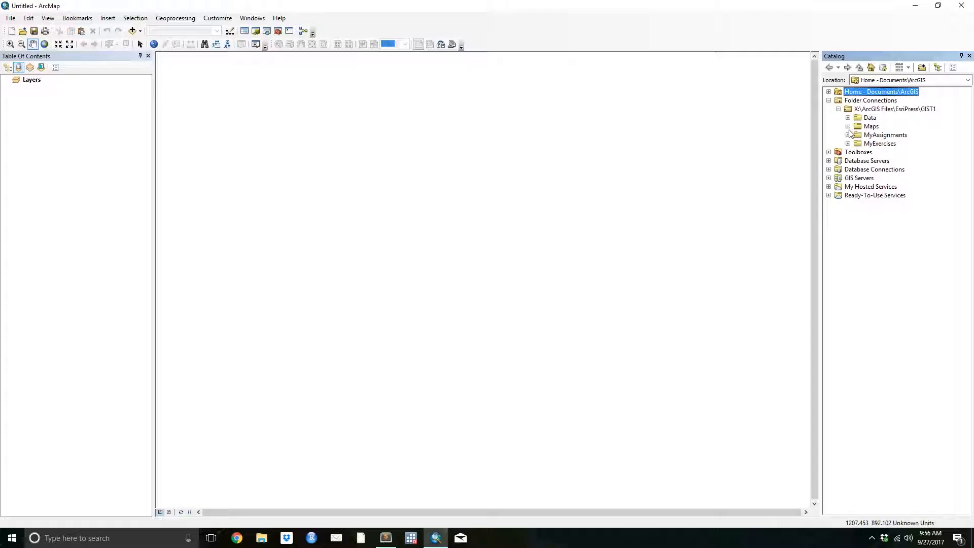
left_click(848, 118)
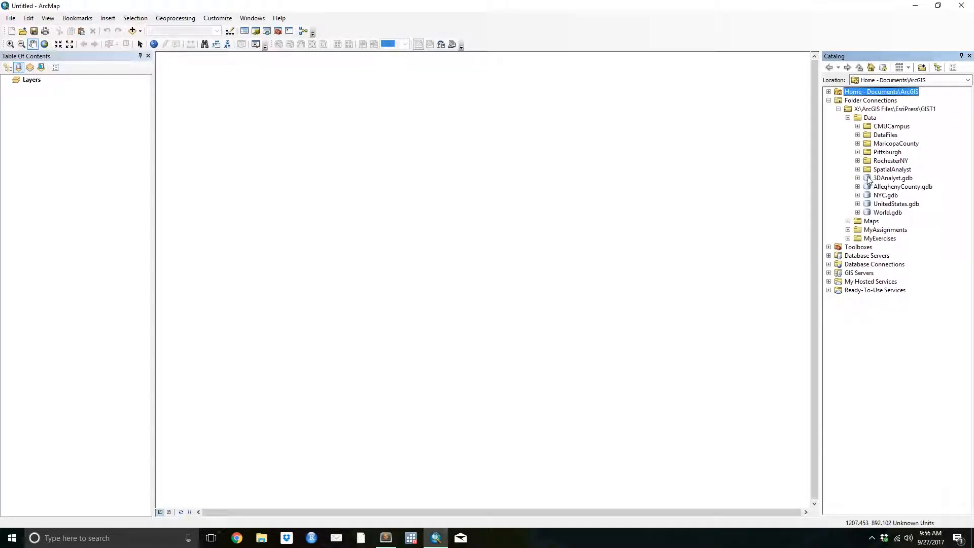
left_click(847, 221)
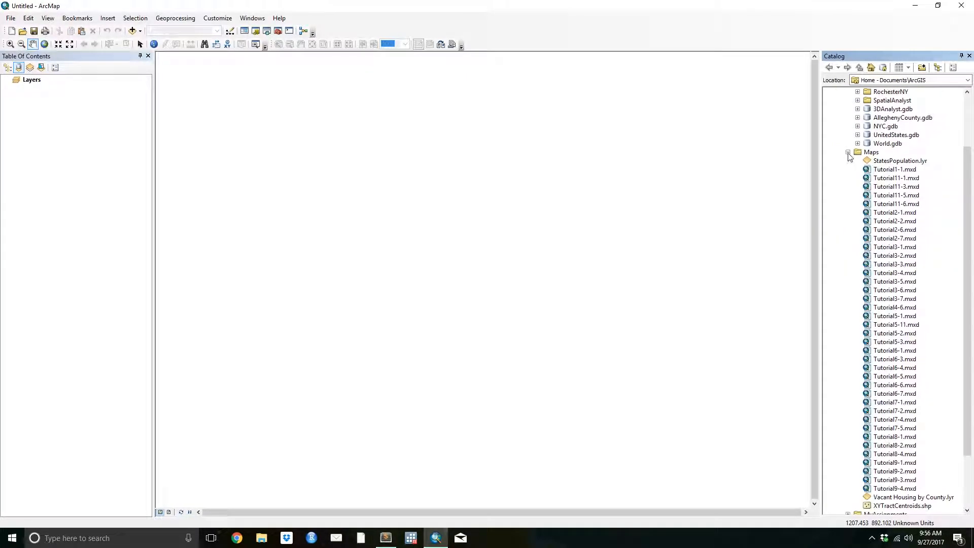
left_click(848, 152)
left_click(849, 237)
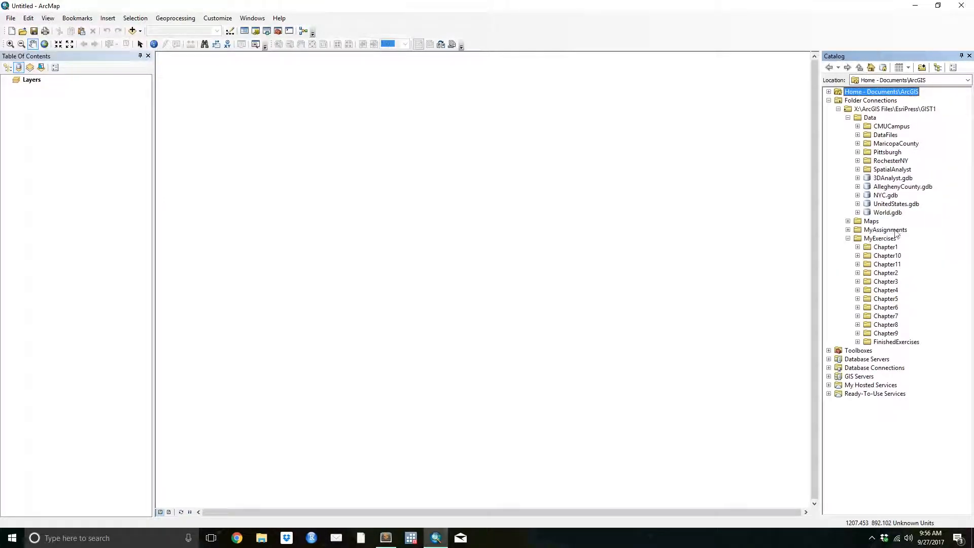
left_click(858, 298)
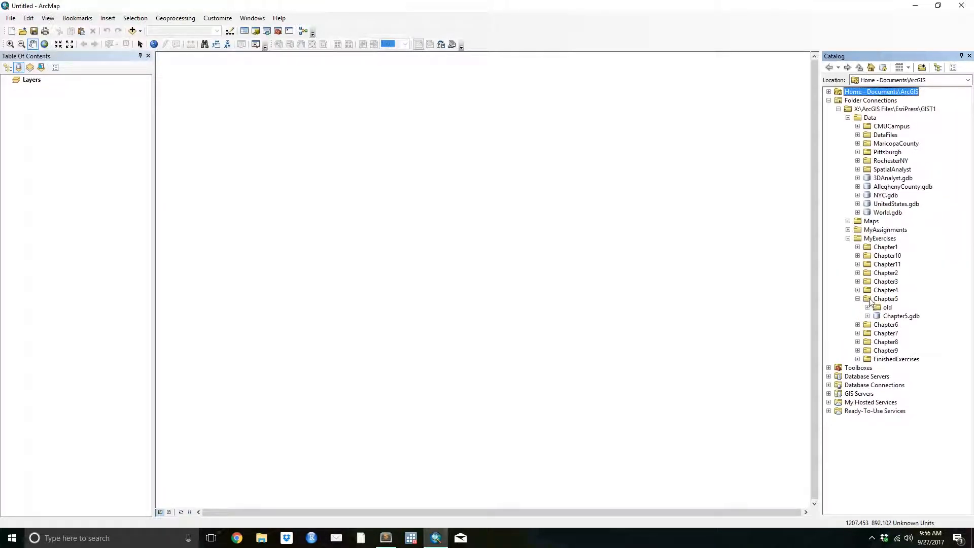
Step: Create a new file geodatabase in the Chapter5 folder and name it Chapter5-CLASS.gdb
right_click(873, 303)
mouse_move(901, 364)
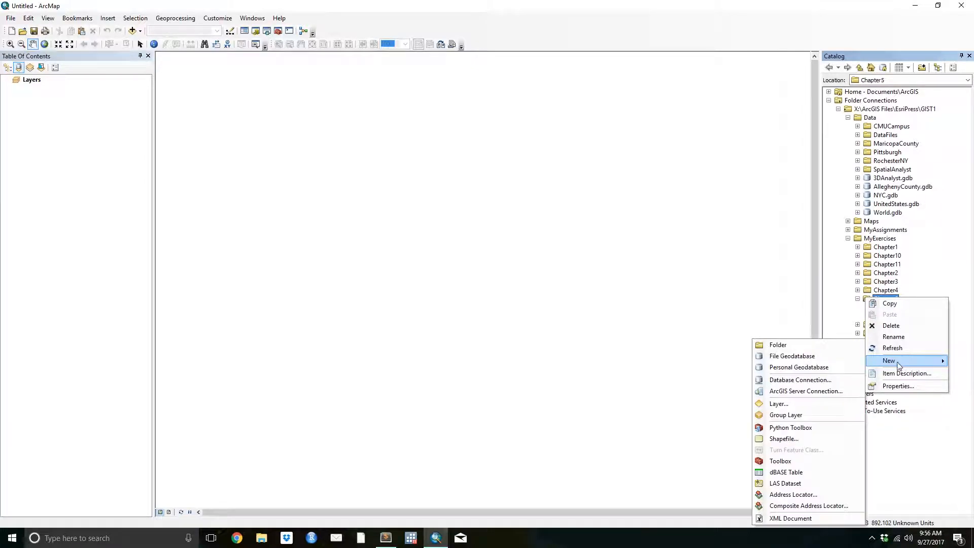
left_click(793, 356)
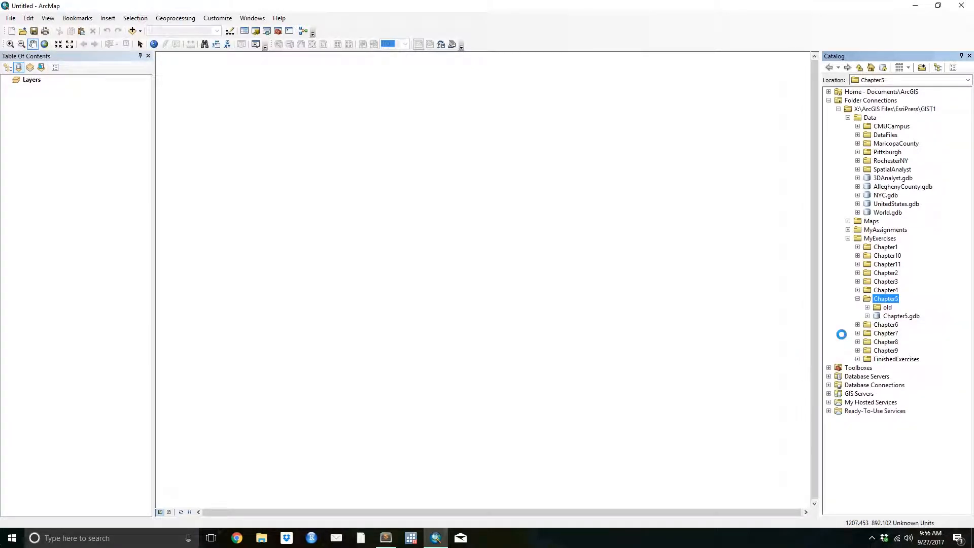
type("Chapter5.")
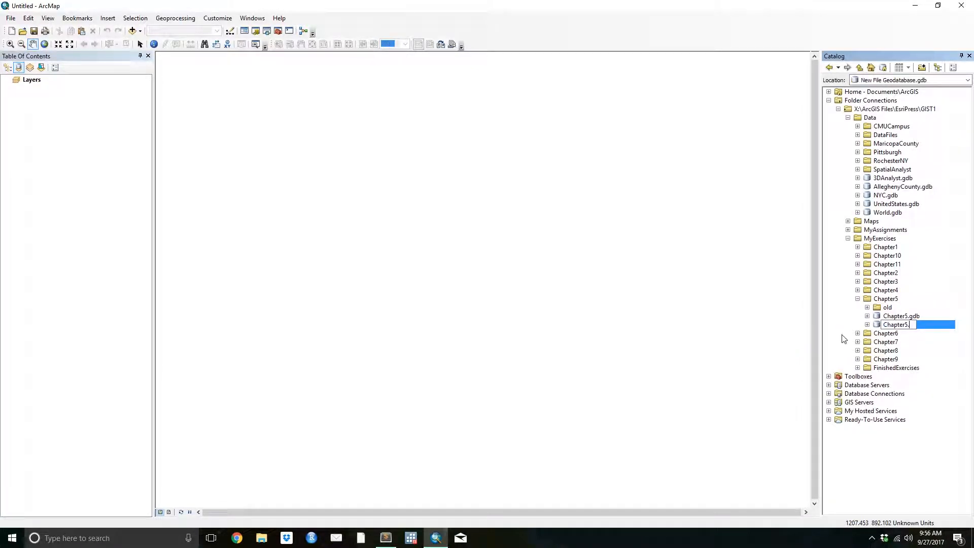
type("CLASS.gdb")
key("Return")
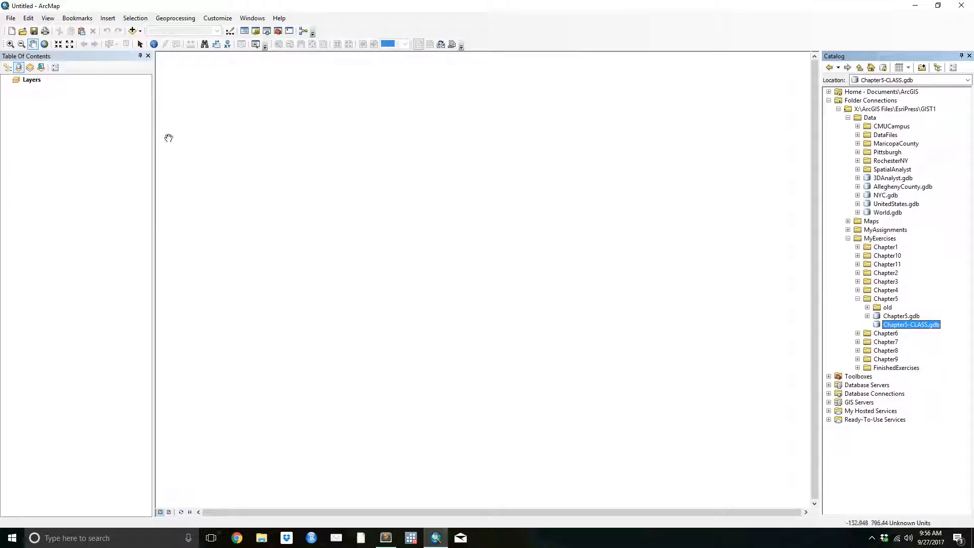
Step: Switch to Chrome, go to google.com and search for census 2010 shapefiles
left_click(44, 45)
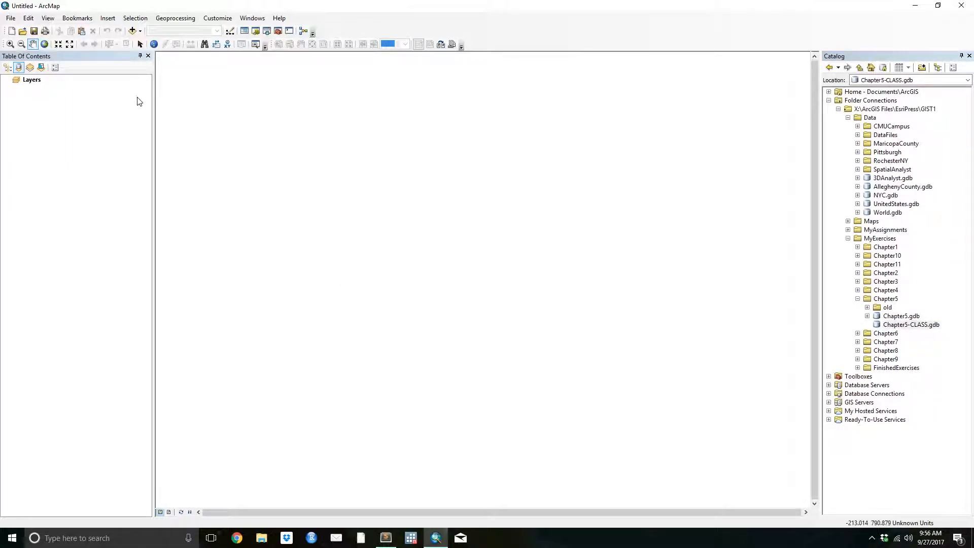
left_click(236, 538)
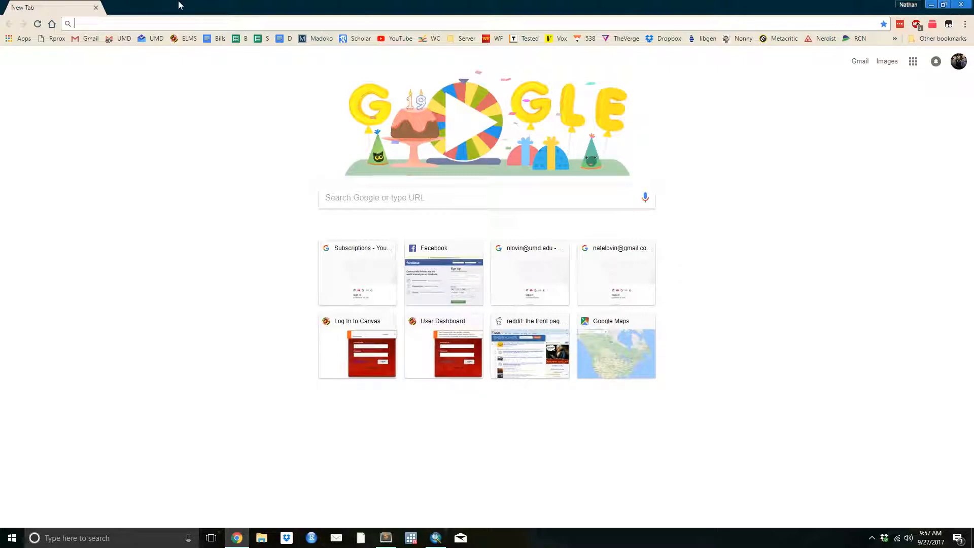
type("google.com")
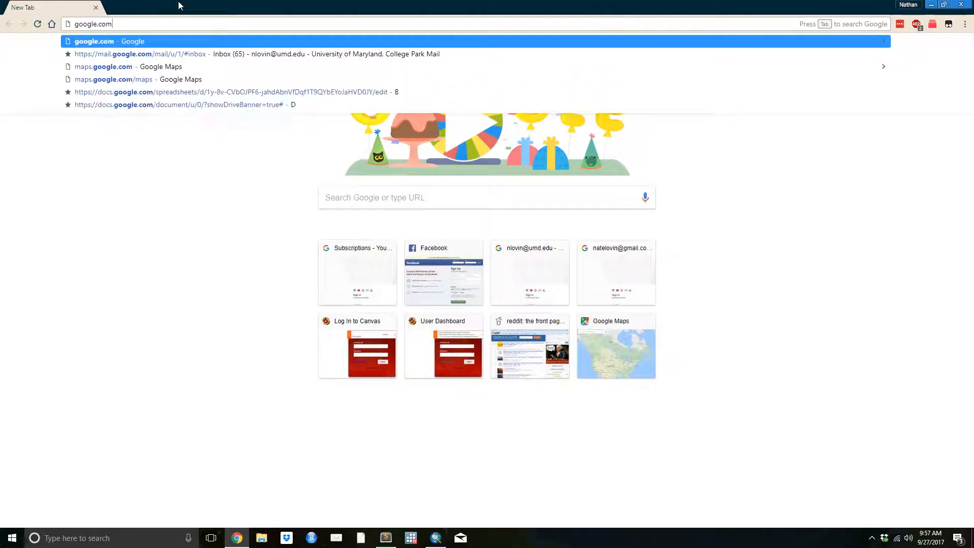
key("Return")
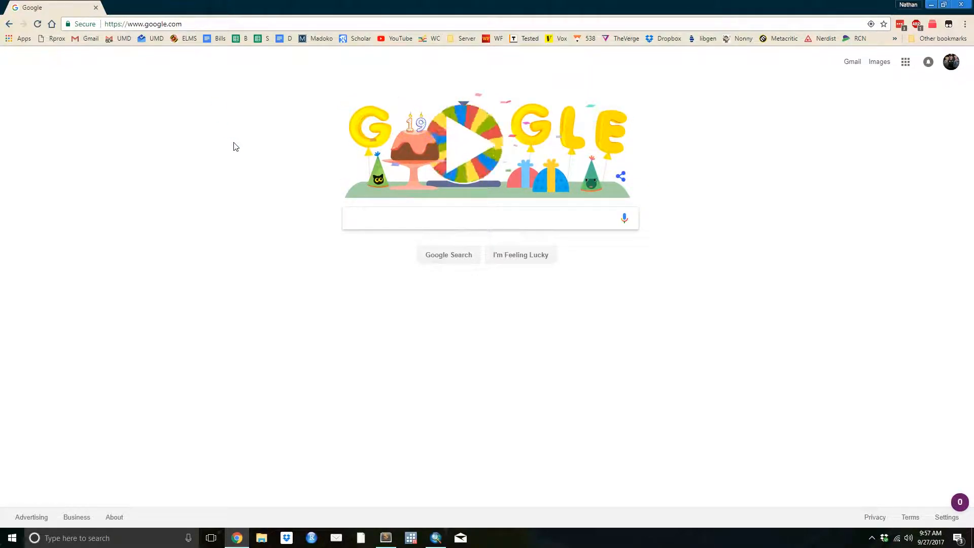
type("census")
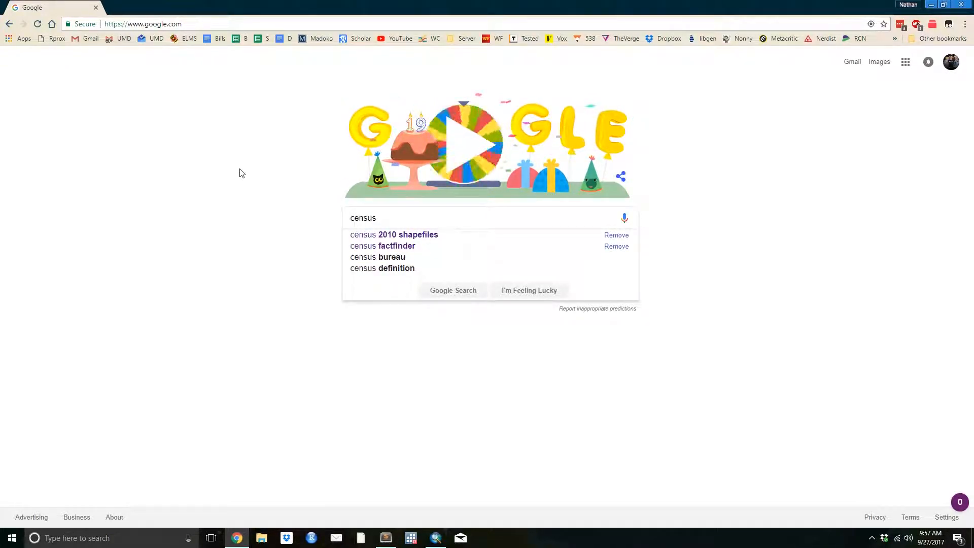
left_click(451, 238)
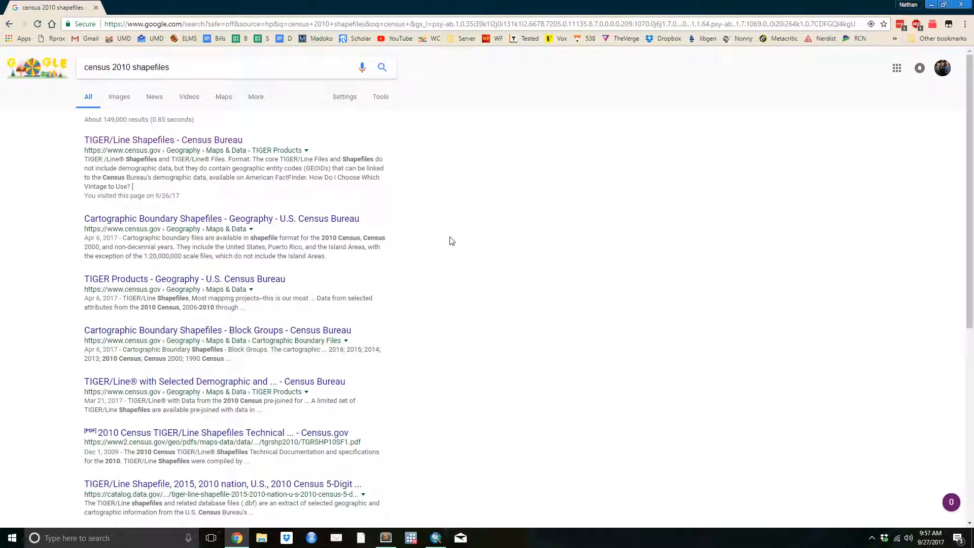
Step: Open the Census Bureau's TIGER/Line Shapefiles page from the results and show the 2010 shapefiles section
left_click(144, 140)
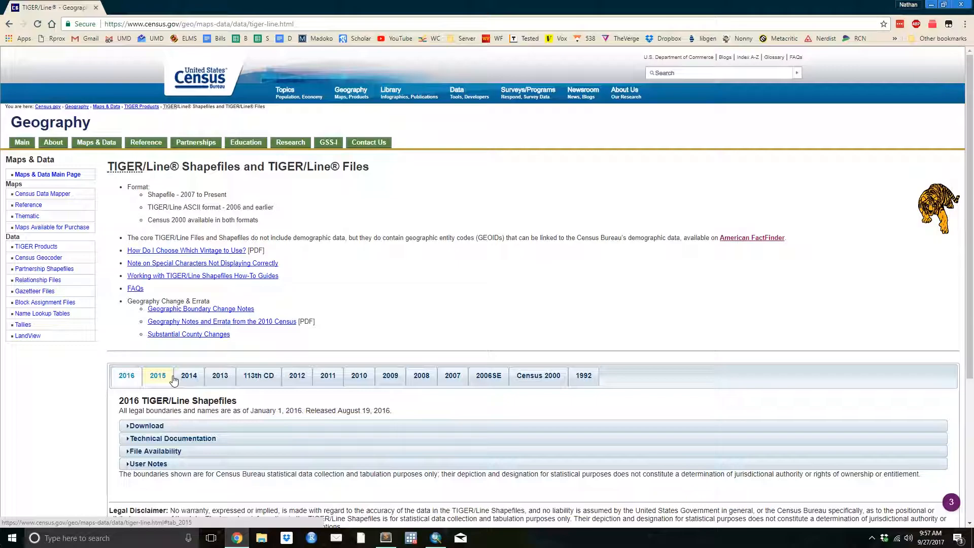
left_click(358, 375)
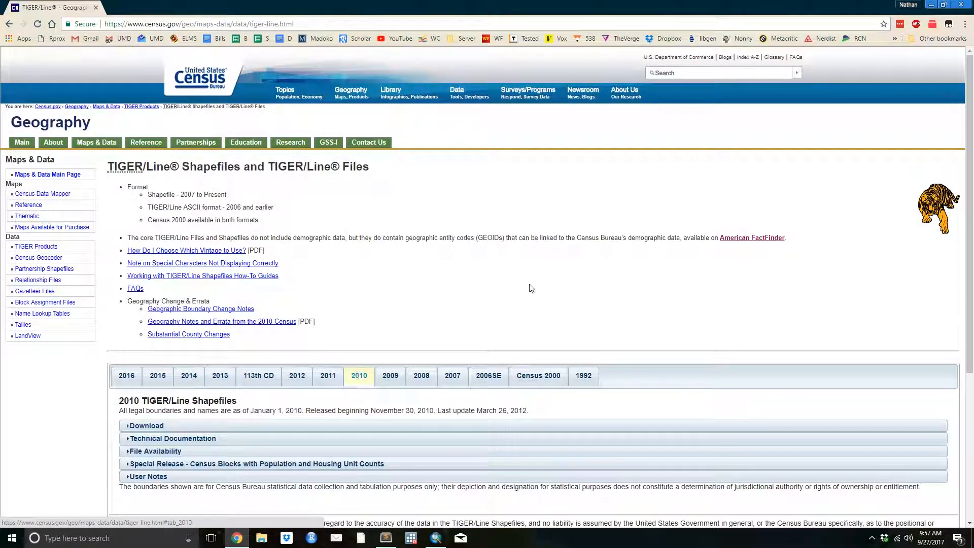
scroll(538, 312, "down", 4)
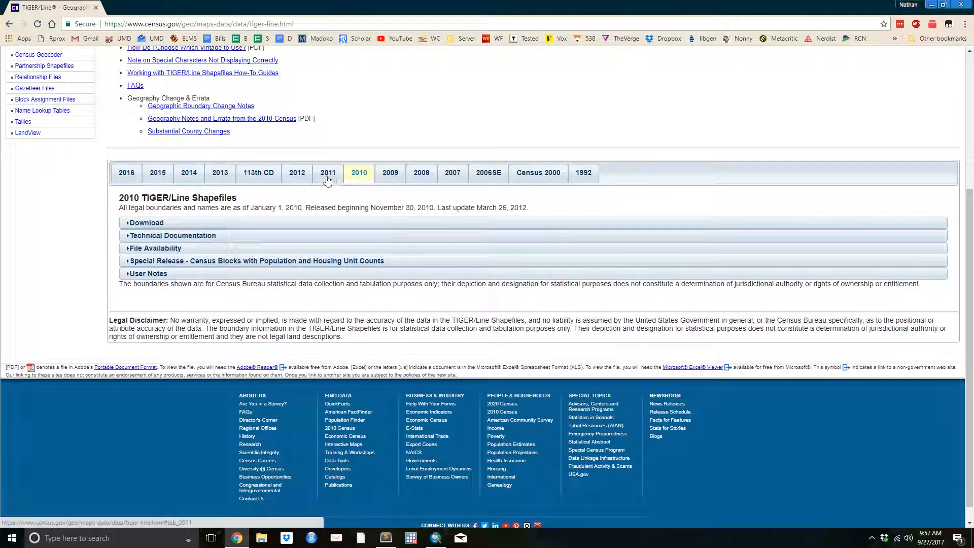
scroll(375, 175, "up", 3)
scroll(362, 163, "down", 1)
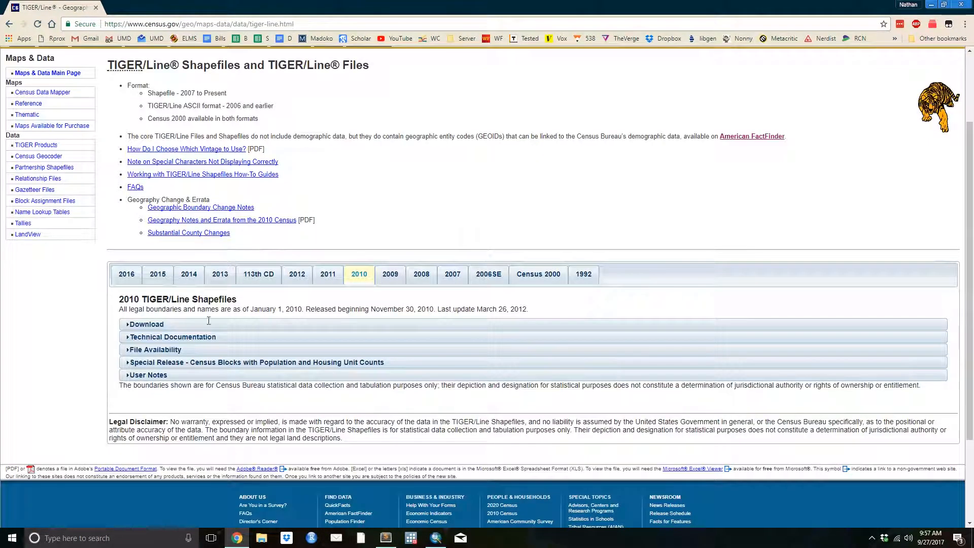
Step: Expand the 2010 download options and open the web interface in a separate browser tab
left_click(475, 325)
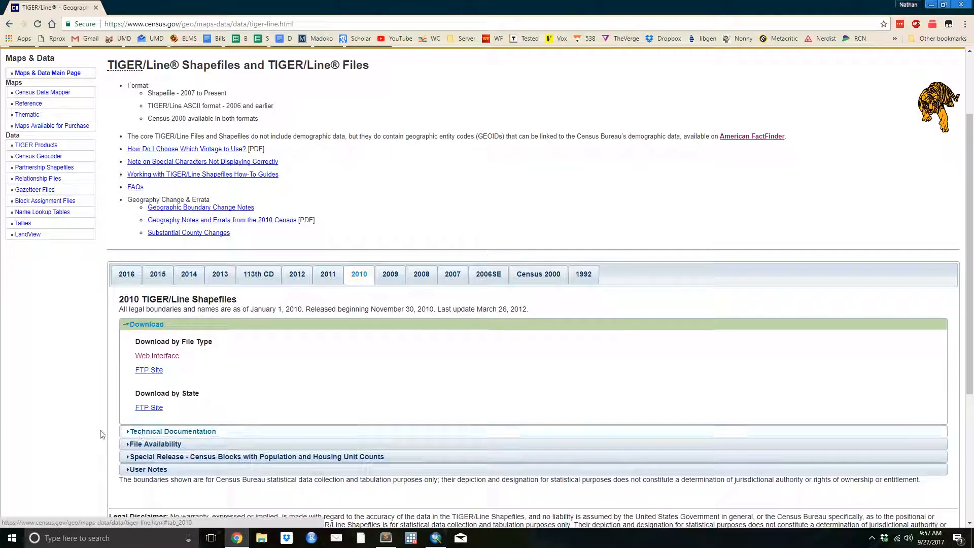
middle_click(152, 356)
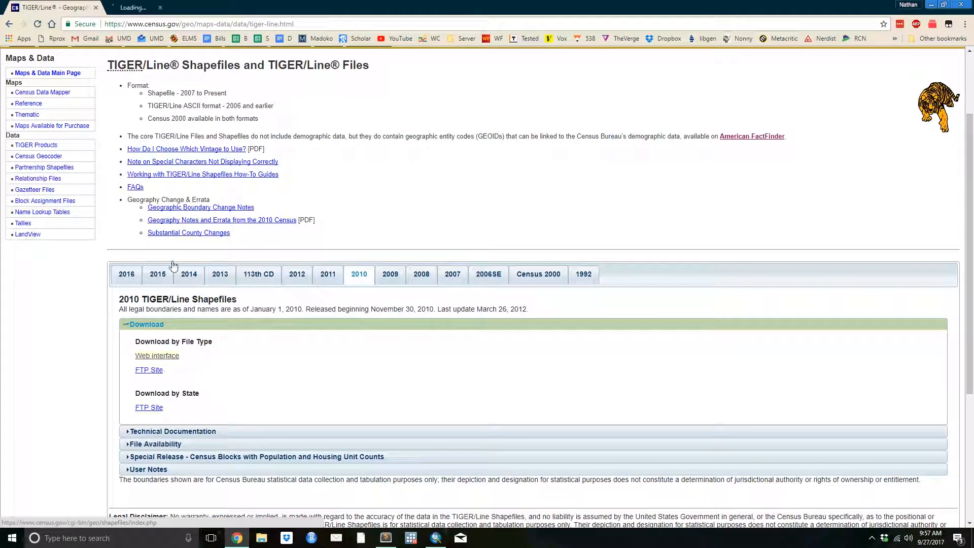
left_click(152, 8)
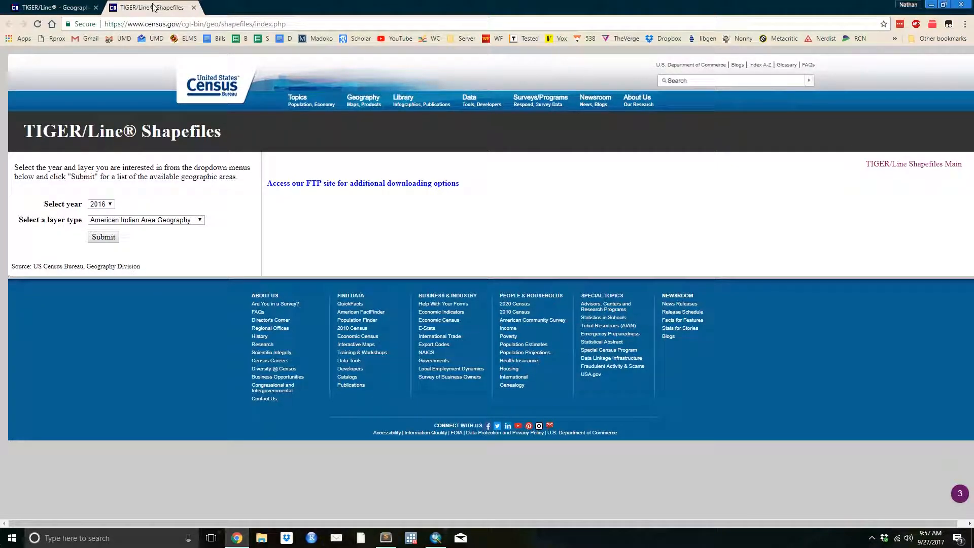
Step: Request the 2010 shapefiles for the Counties (and equivalent) layer type
left_click(104, 204)
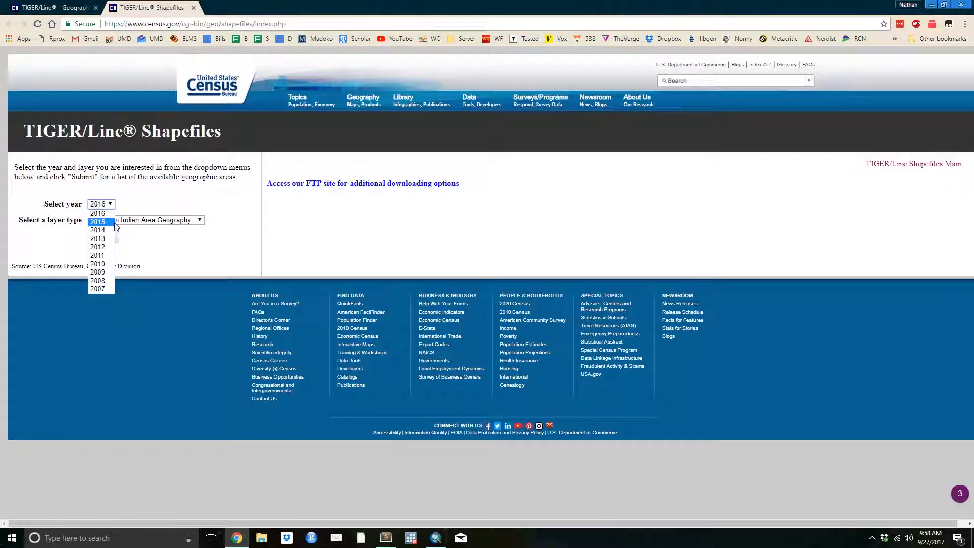
left_click(101, 264)
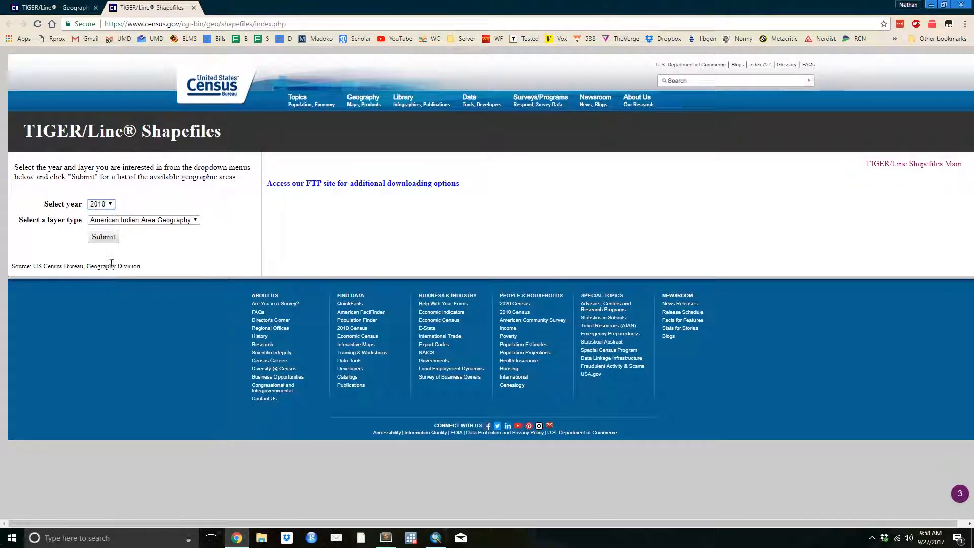
left_click(166, 222)
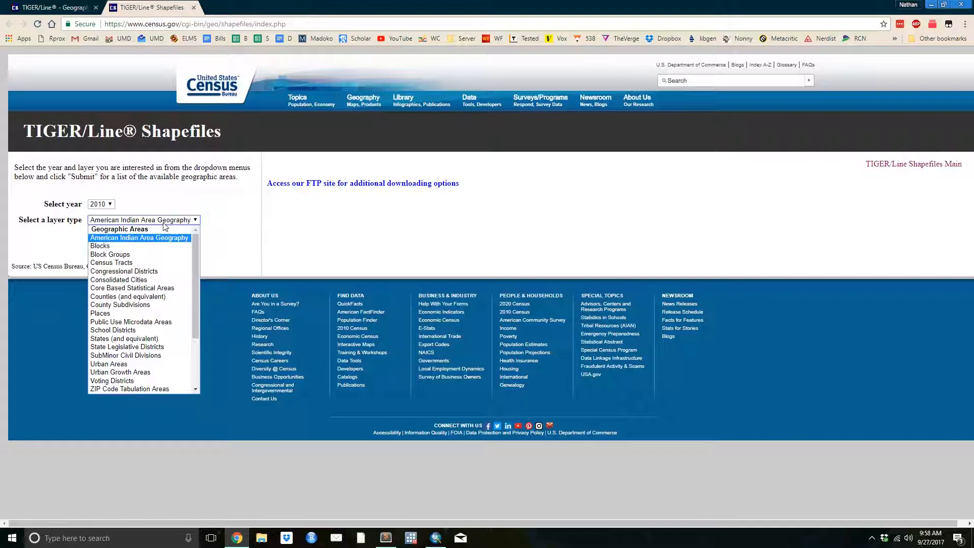
left_click(164, 222)
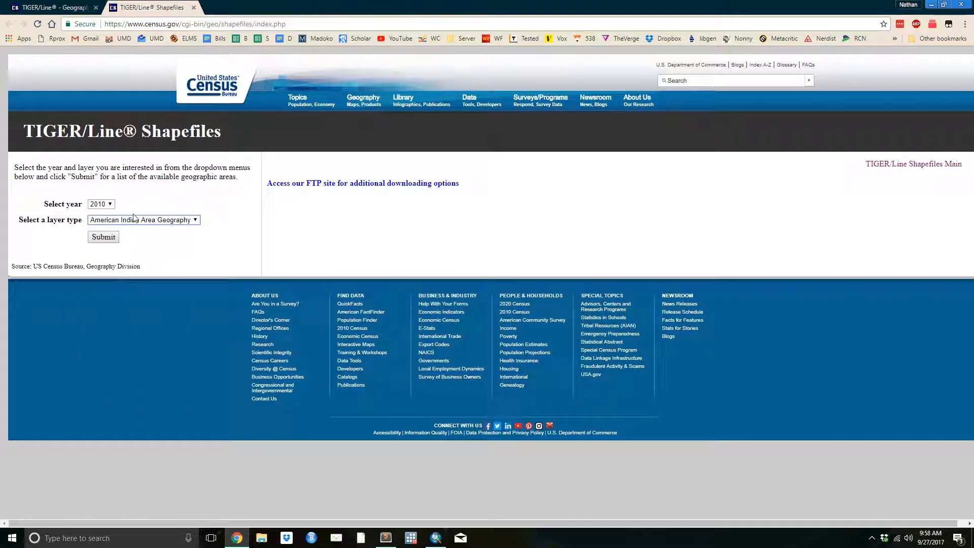
left_click(137, 220)
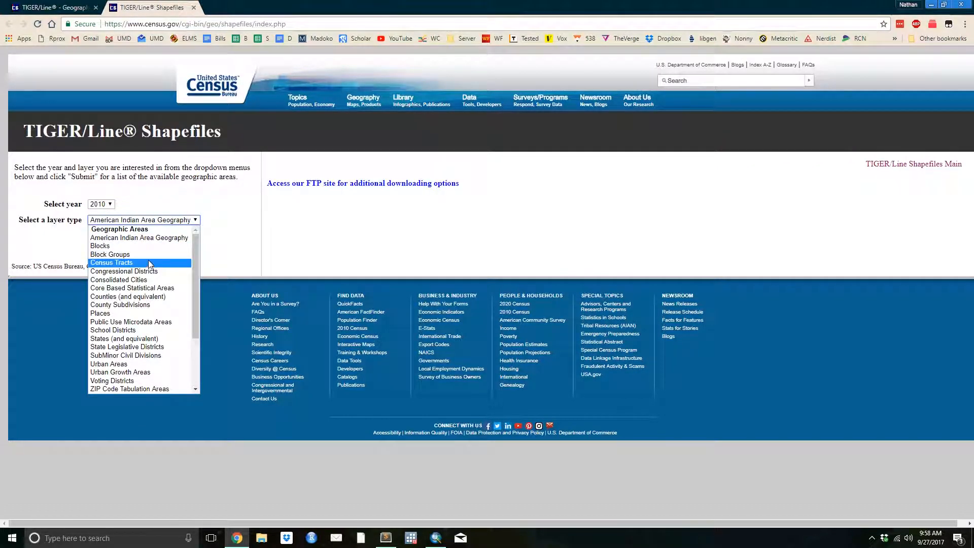
left_click(157, 298)
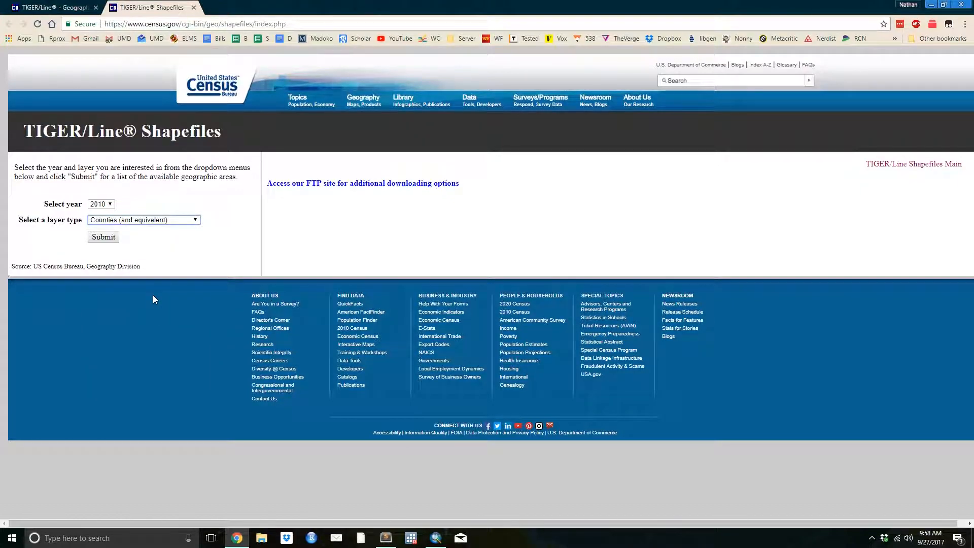
left_click(101, 243)
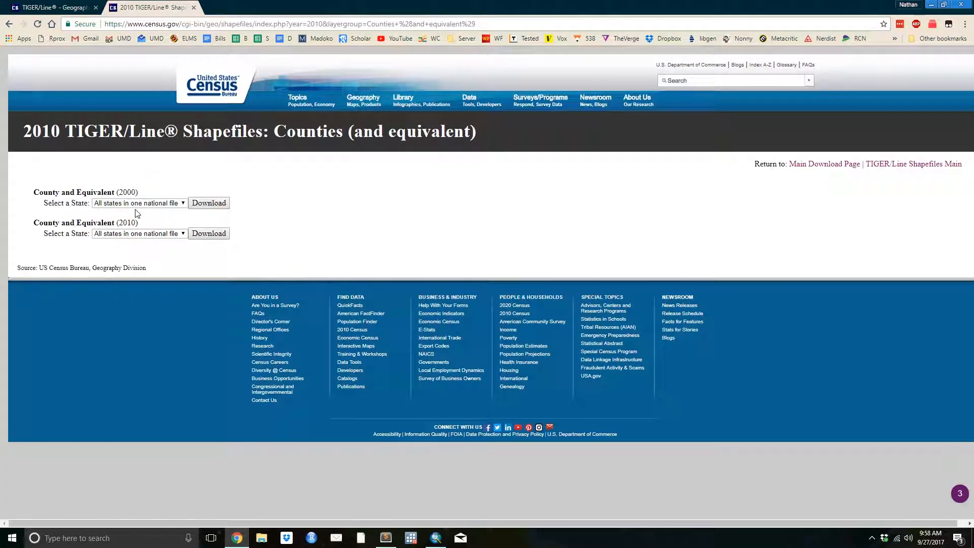
Step: Download the 2010 County and Equivalent shapefile for Illinois
left_click_drag(140, 193, 118, 190)
double_click(133, 218)
left_click(138, 234)
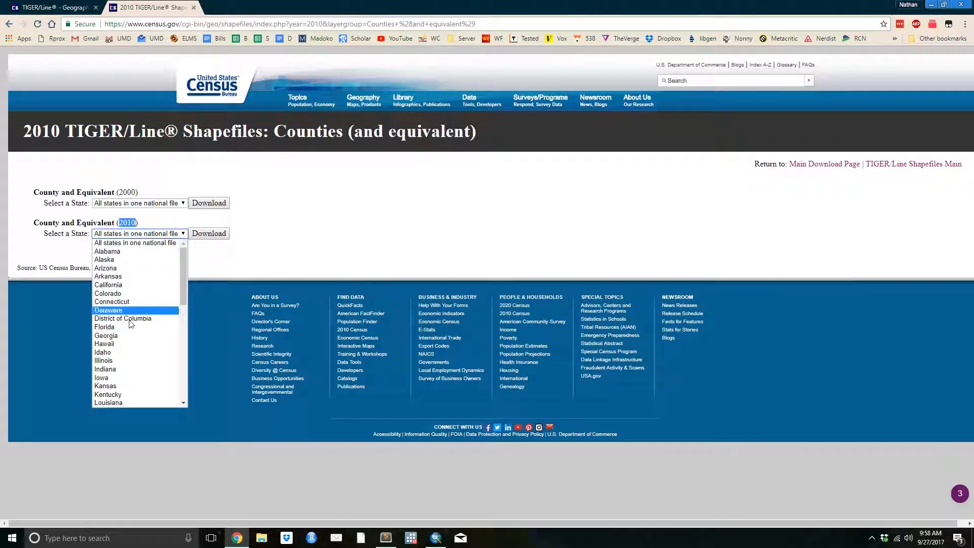
left_click(112, 360)
left_click(202, 236)
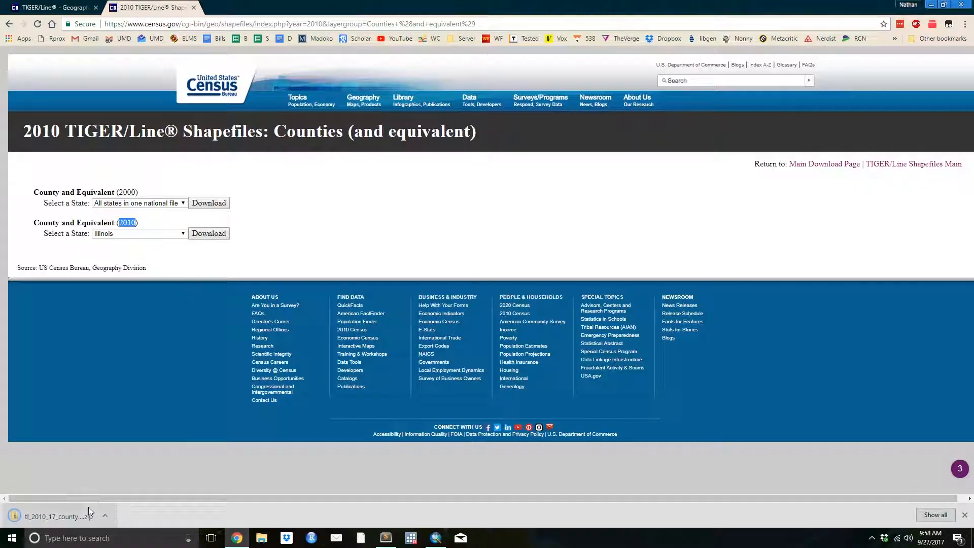
Step: Open the downloaded Illinois county zip file and place a second File Explorer window offset beside the first
left_click(75, 520)
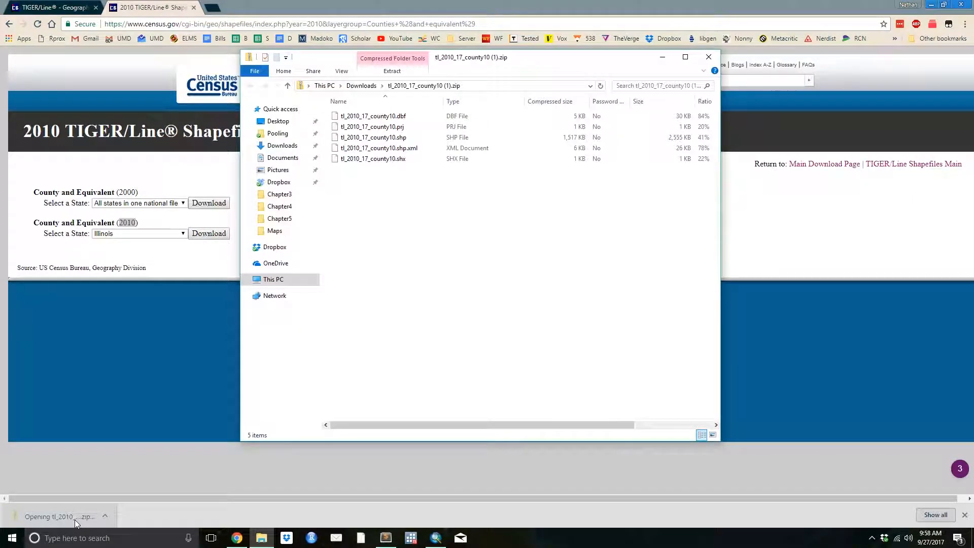
left_click_drag(407, 187, 363, 102)
left_click(378, 203)
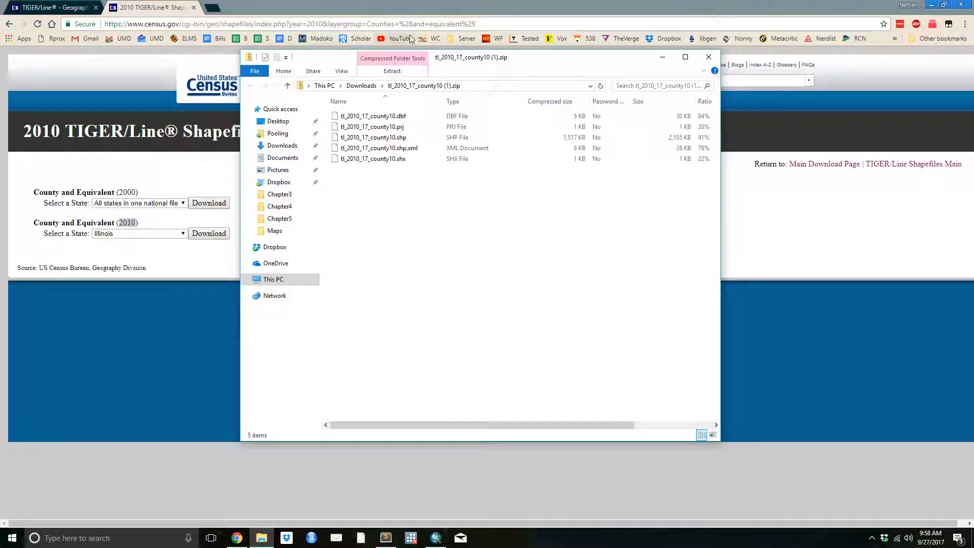
key("ctrl+n")
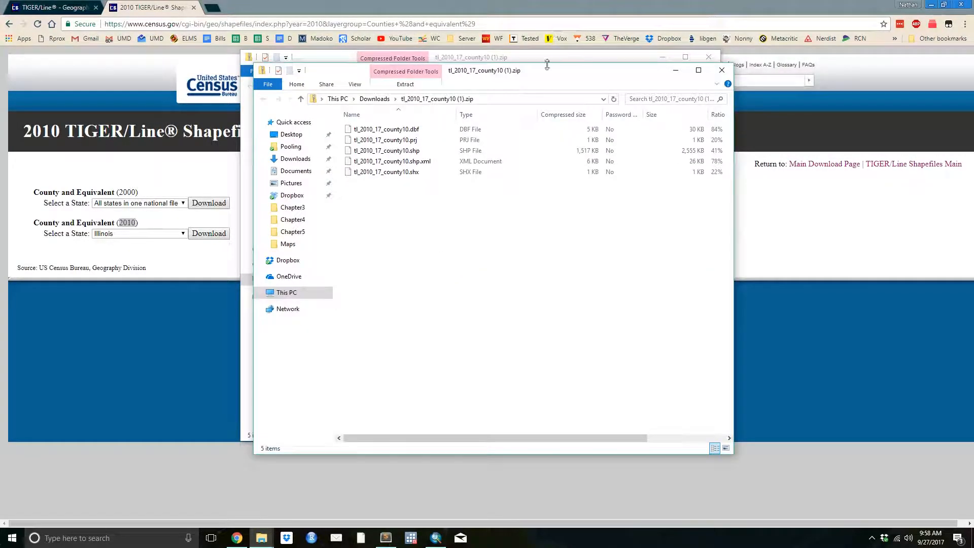
left_click_drag(662, 71, 778, 69)
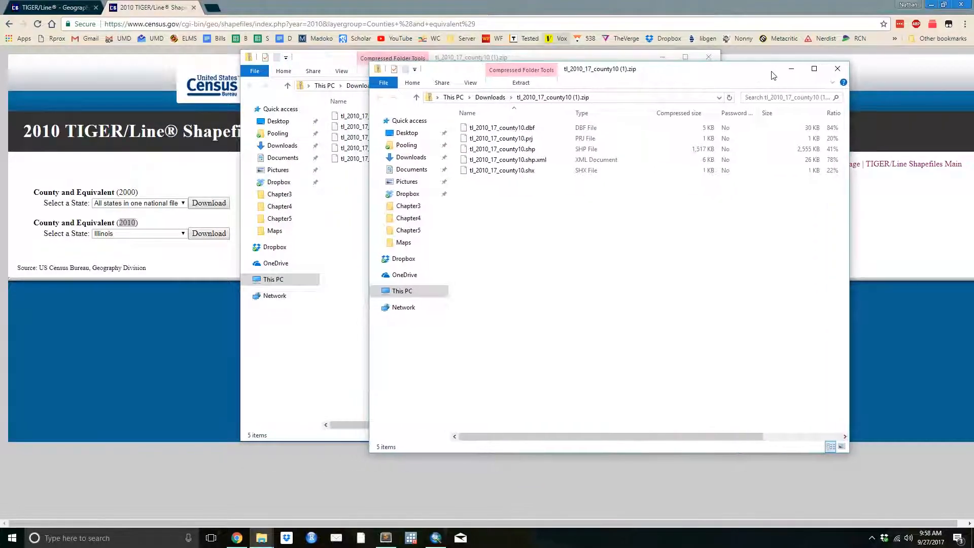
Step: Copy all five tl_2010_17_county10 files from the downloaded archive into the MyExercises Chapter5 folder
left_click(431, 229)
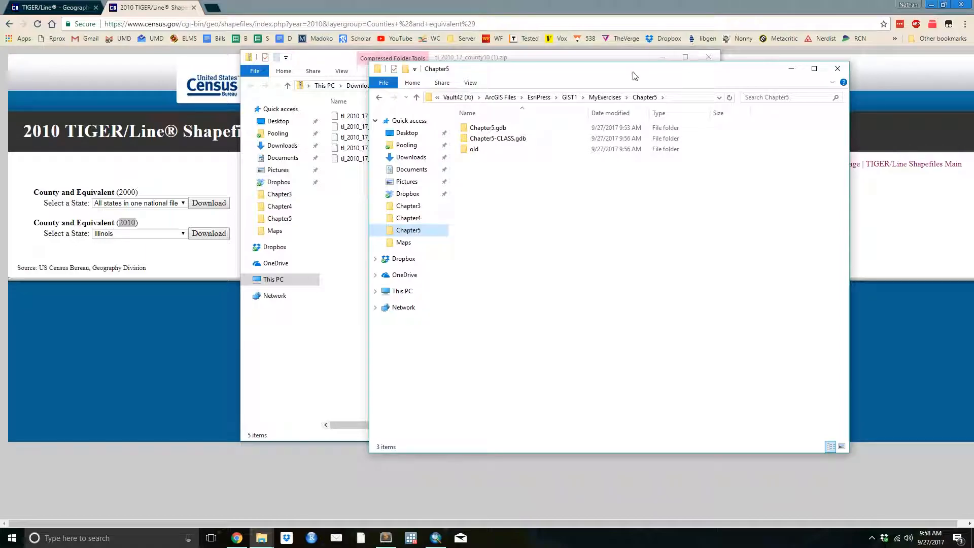
left_click_drag(633, 75, 712, 70)
left_click_drag(329, 62, 142, 67)
left_click_drag(217, 189, 582, 239)
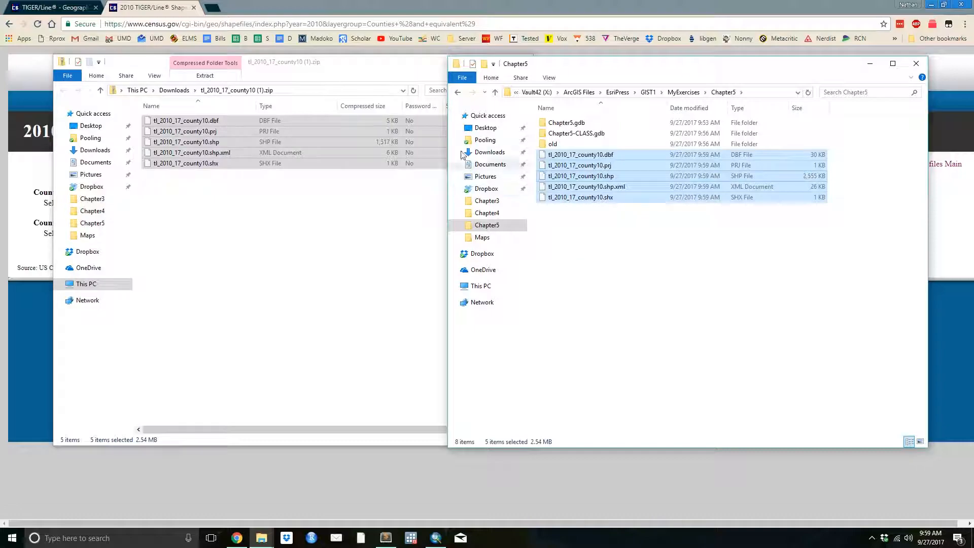
Step: Extract the tl_2010_17_county10 (1).zip archive into the Chapter5 folder, replacing the existing files, and close the archive window
left_click(304, 193)
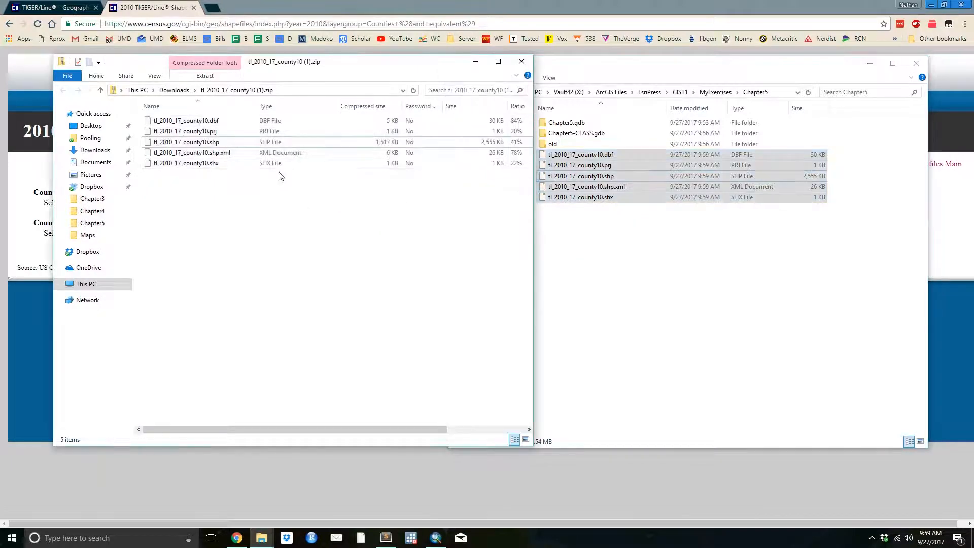
left_click(211, 76)
left_click(407, 106)
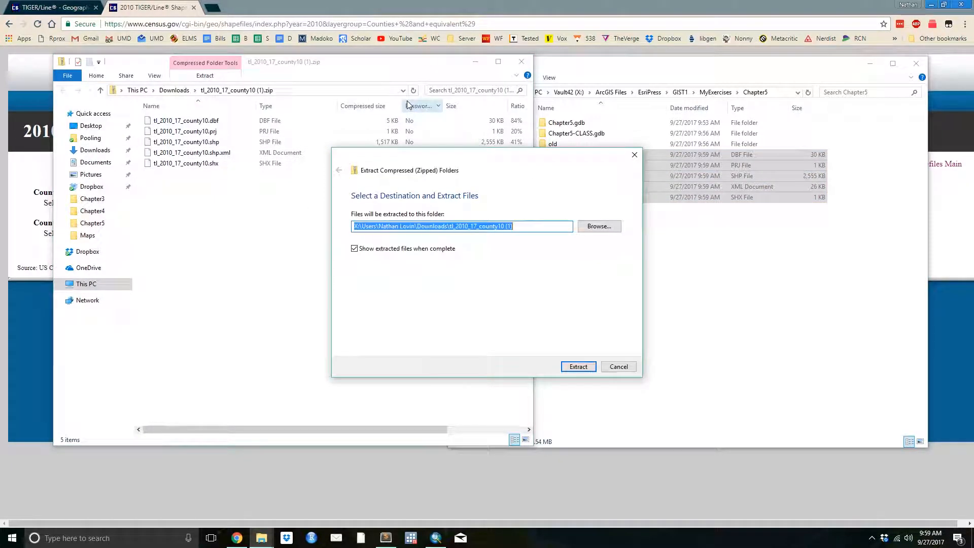
left_click(602, 225)
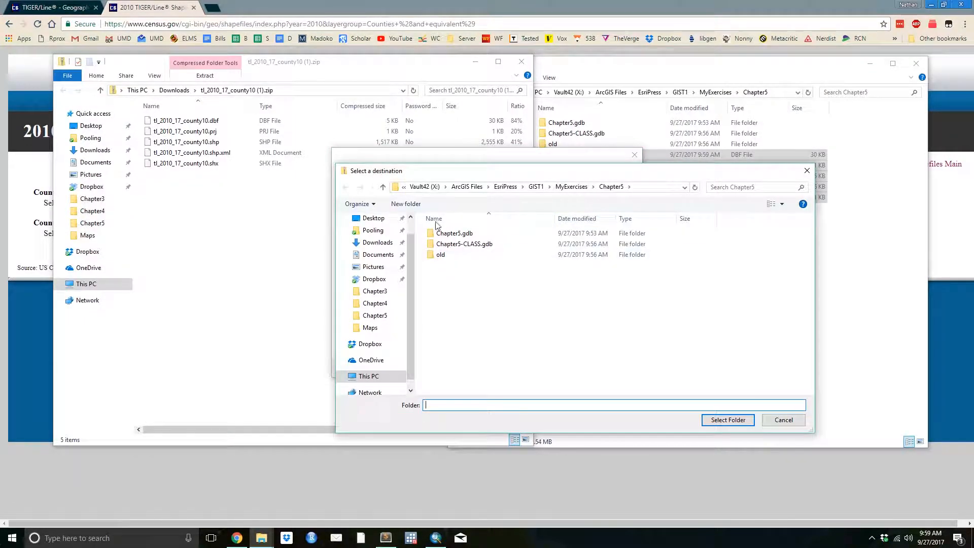
left_click(725, 421)
left_click(580, 369)
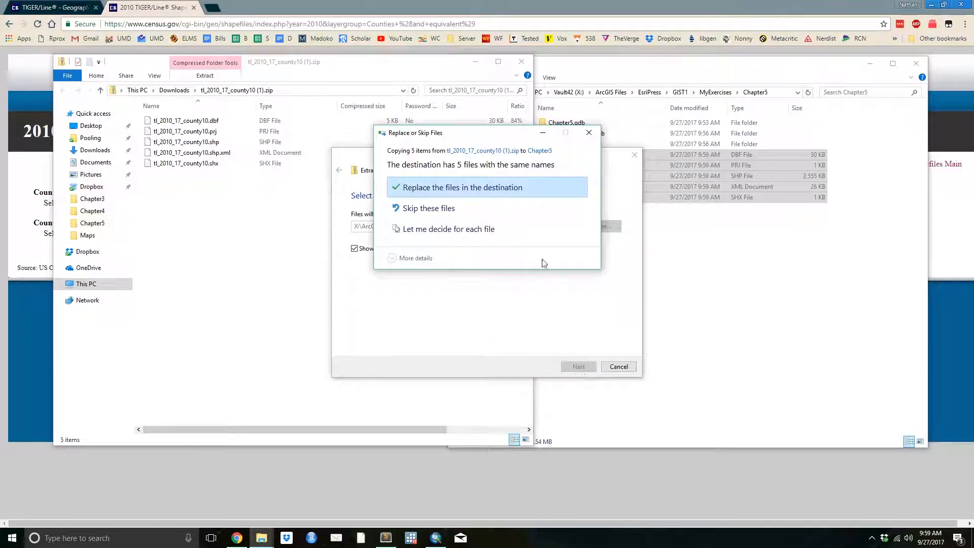
left_click(438, 194)
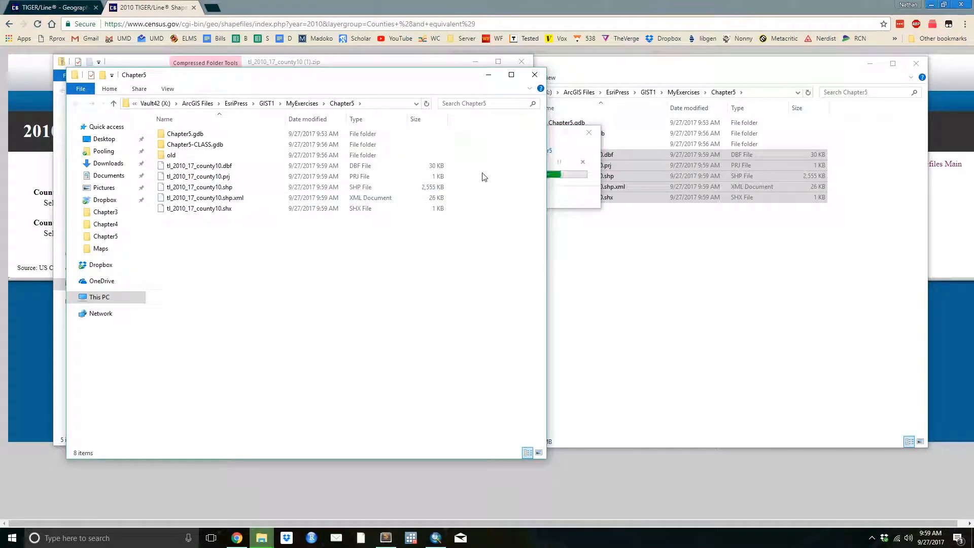
left_click(534, 75)
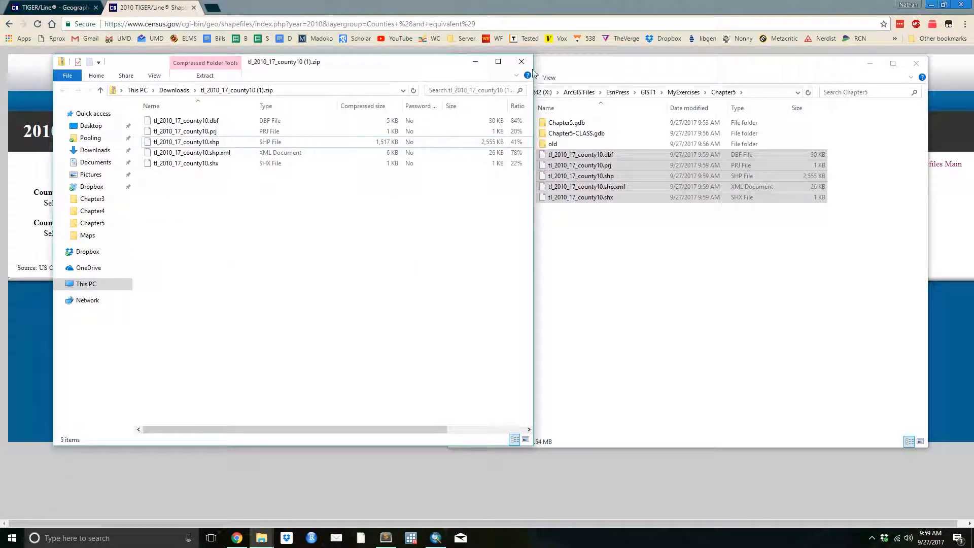
left_click(521, 61)
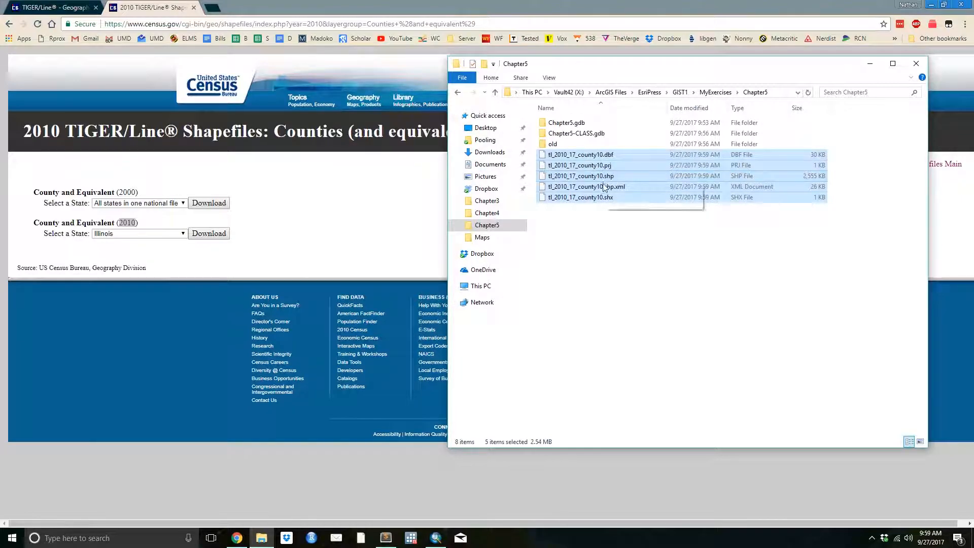
left_click(605, 215)
left_click_drag(623, 217, 586, 159)
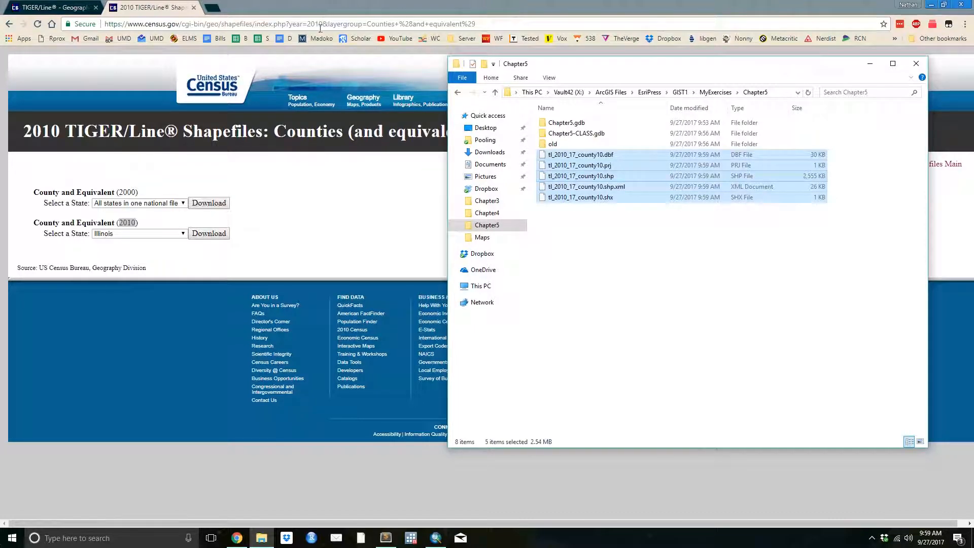
Step: Close the Census counties page and open the web interface for 2010 TIGER/Line Shapefiles in a new tab
left_click(280, 211)
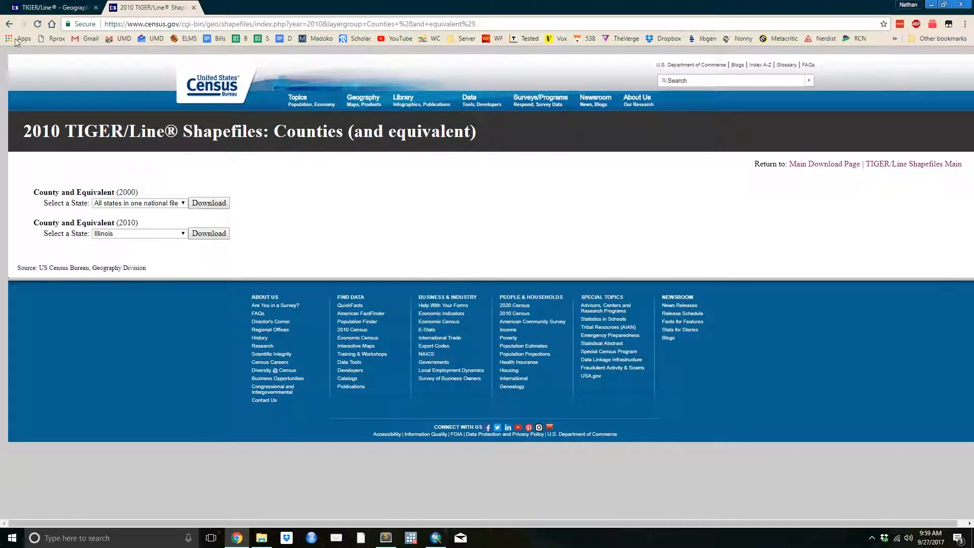
left_click(100, 6)
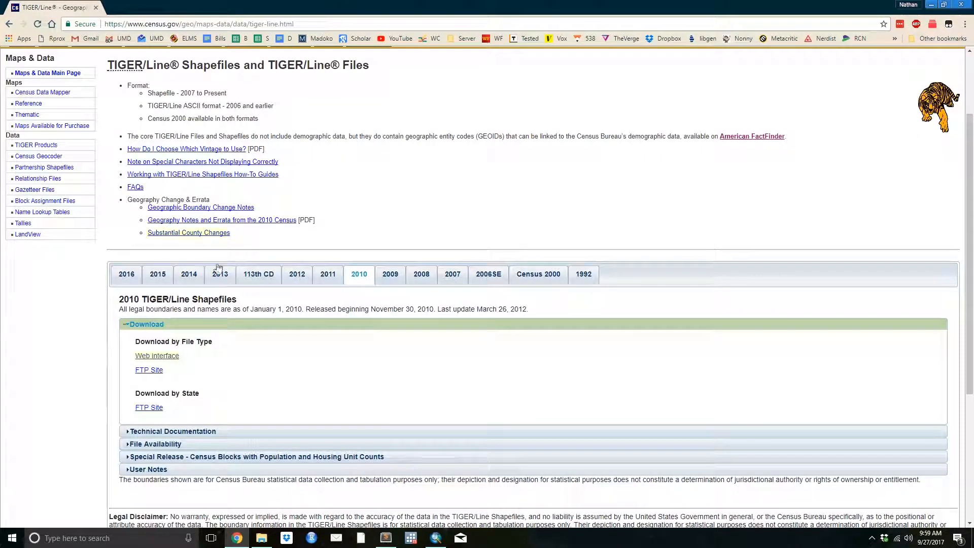
middle_click(155, 353)
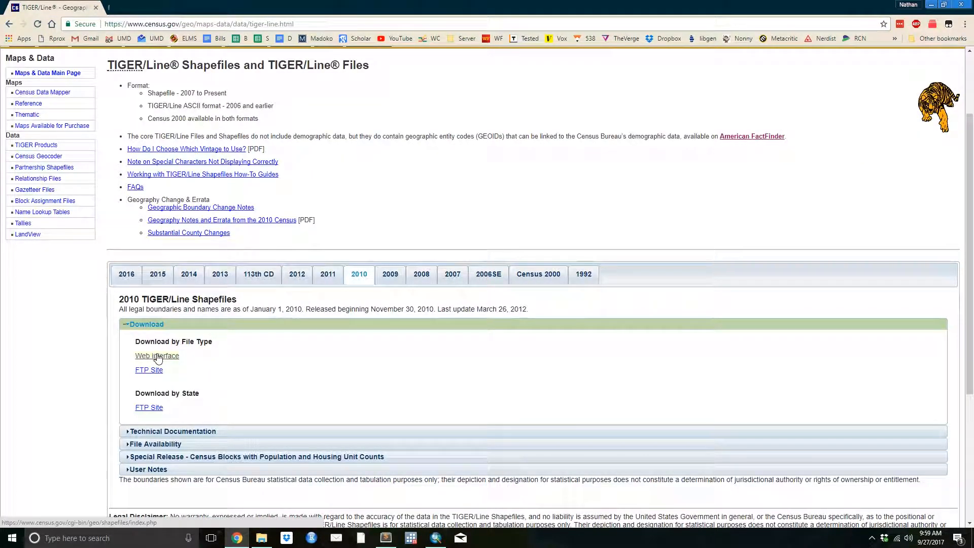
left_click(158, 8)
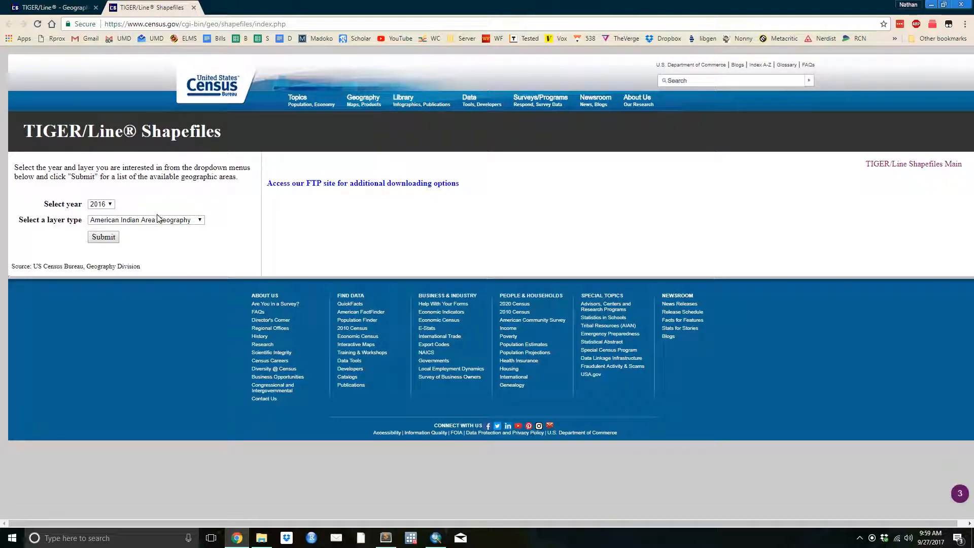
Step: Request the Census Tracts layer for the year 2010
left_click(101, 204)
left_click(102, 264)
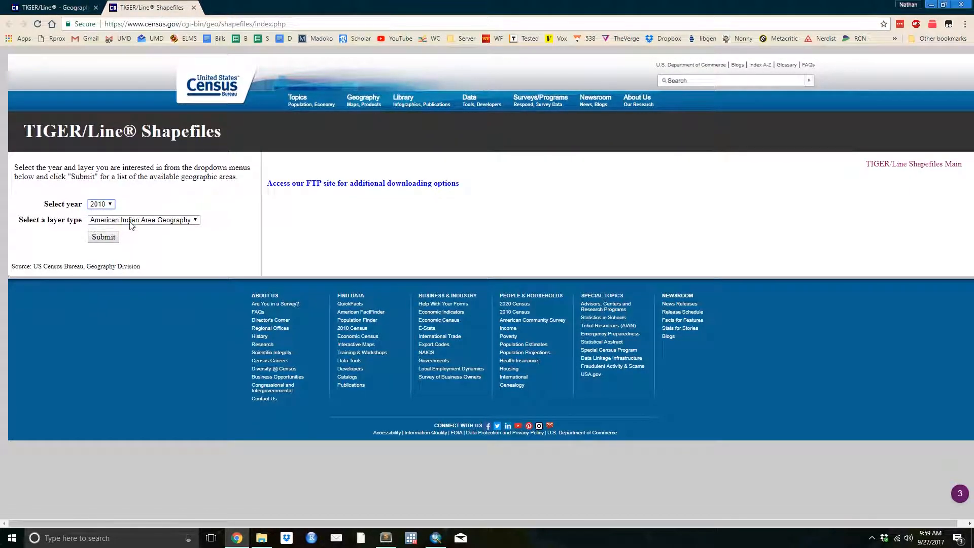
left_click(131, 220)
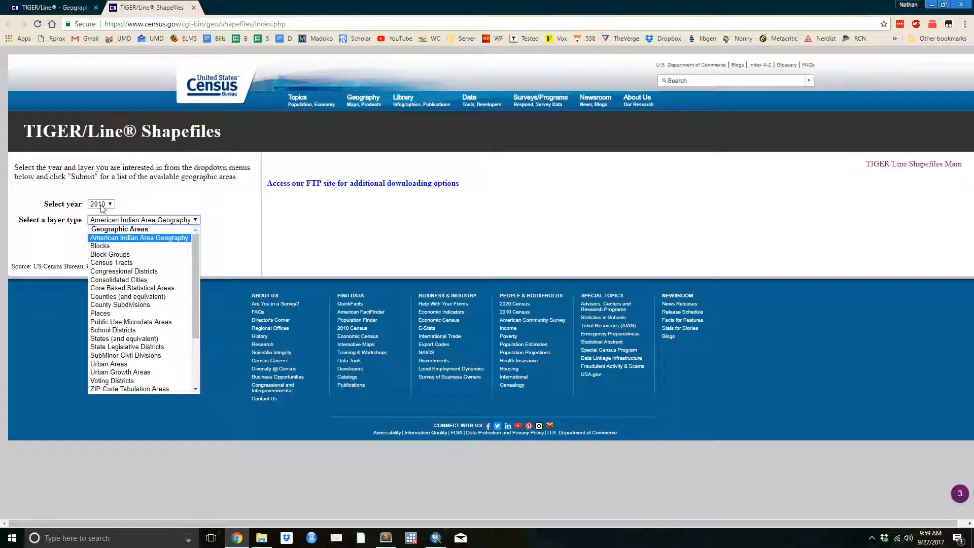
left_click(159, 262)
left_click(109, 238)
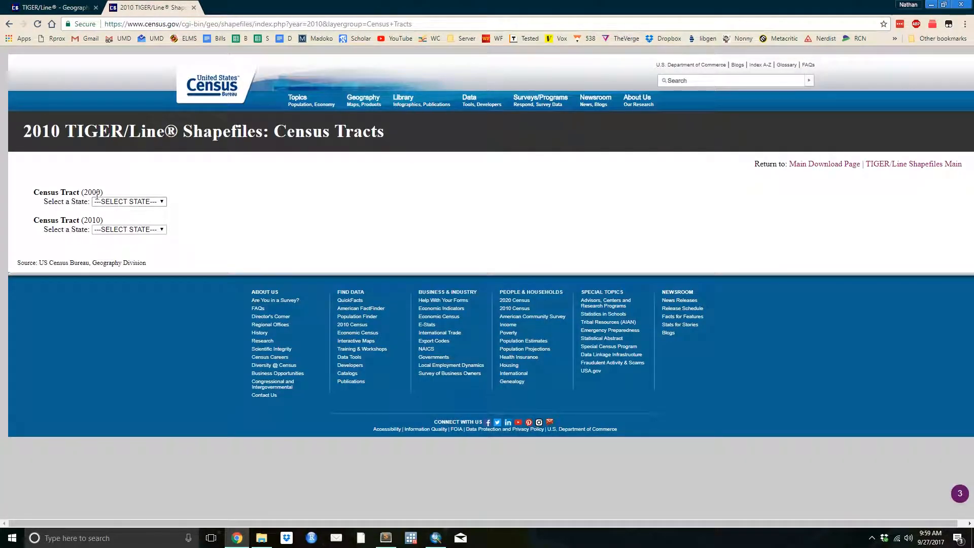
Step: Download the 2010 Census Tract shapefile for Cook County, Illinois
double_click(93, 221)
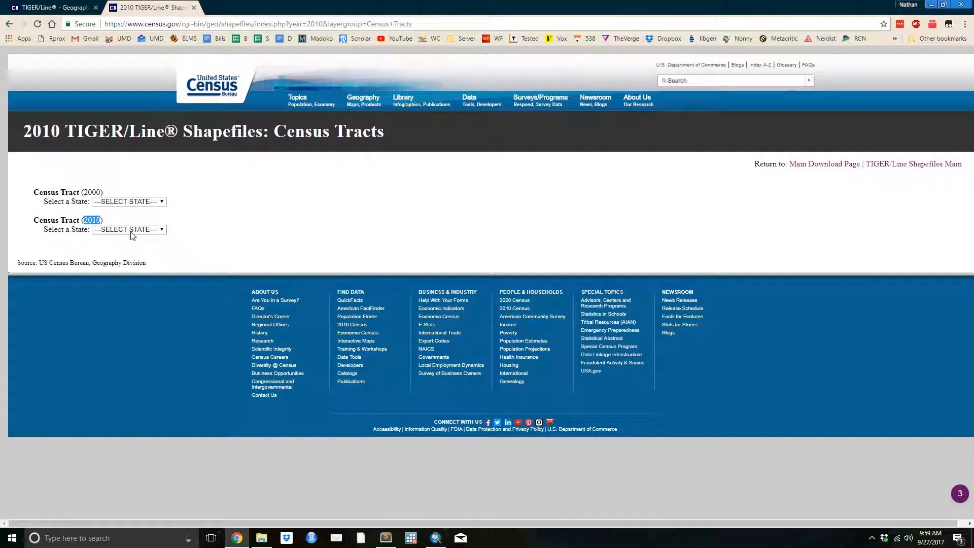
left_click(131, 231)
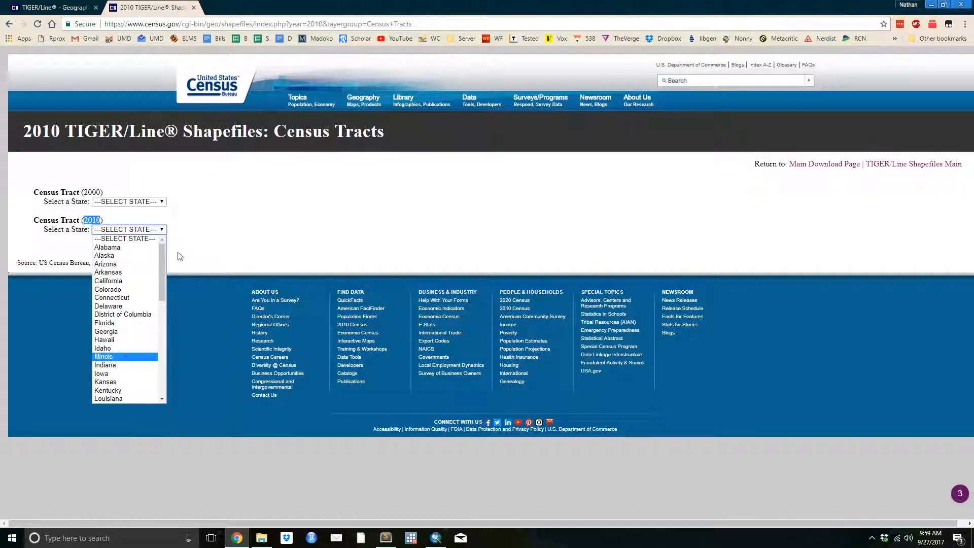
left_click(128, 357)
left_click(143, 272)
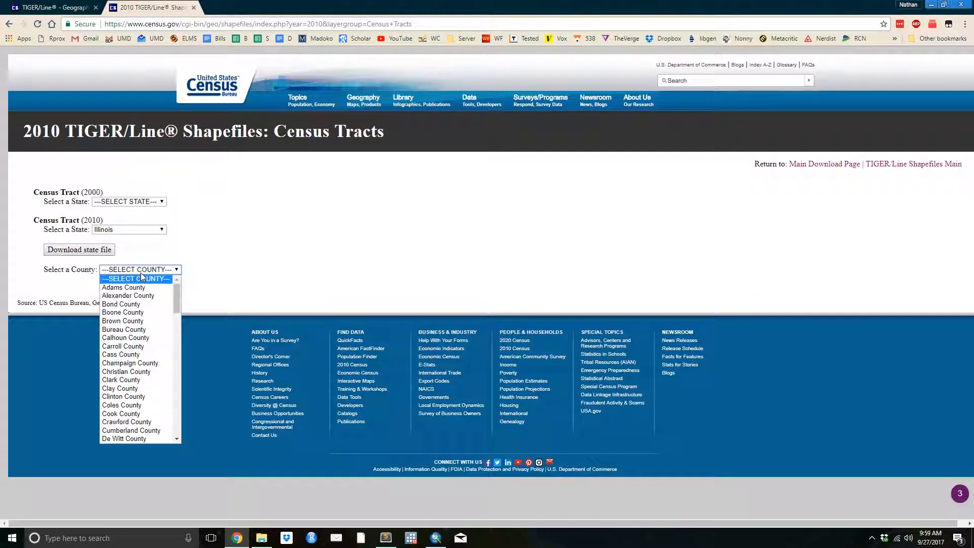
left_click(121, 414)
left_click(70, 282)
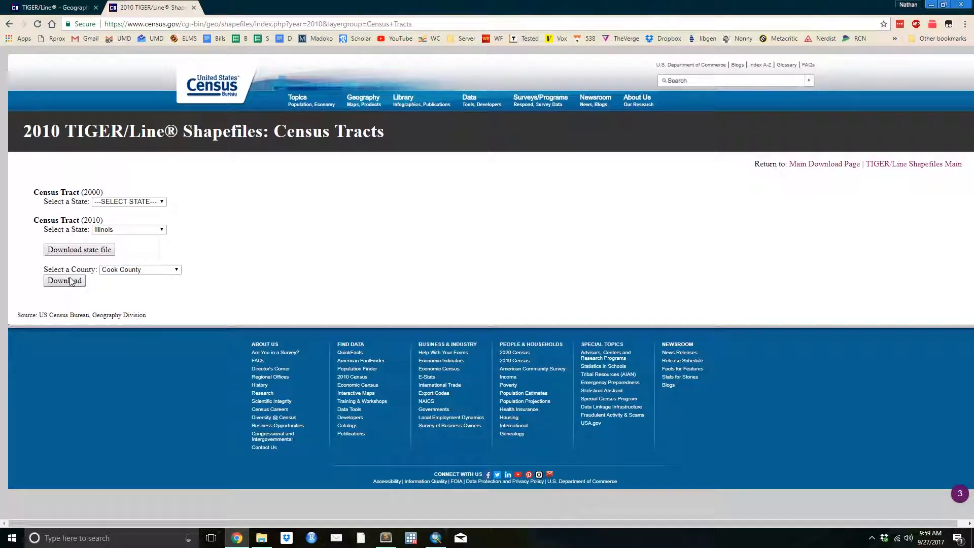
Step: Open the downloaded tract archive, copy its five tl_2010_17031_tract10 files into the Chapter5 folder, and close the archive
left_click(65, 515)
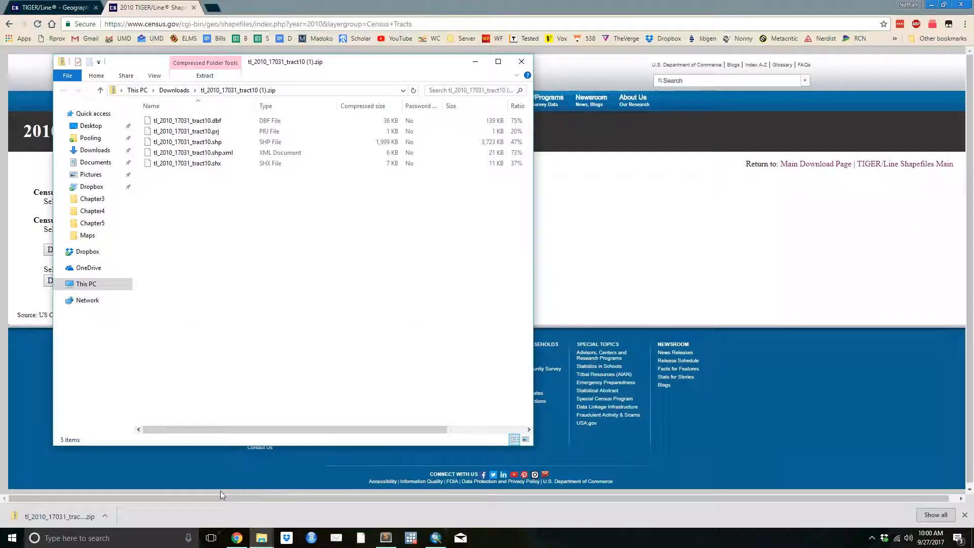
left_click(220, 491)
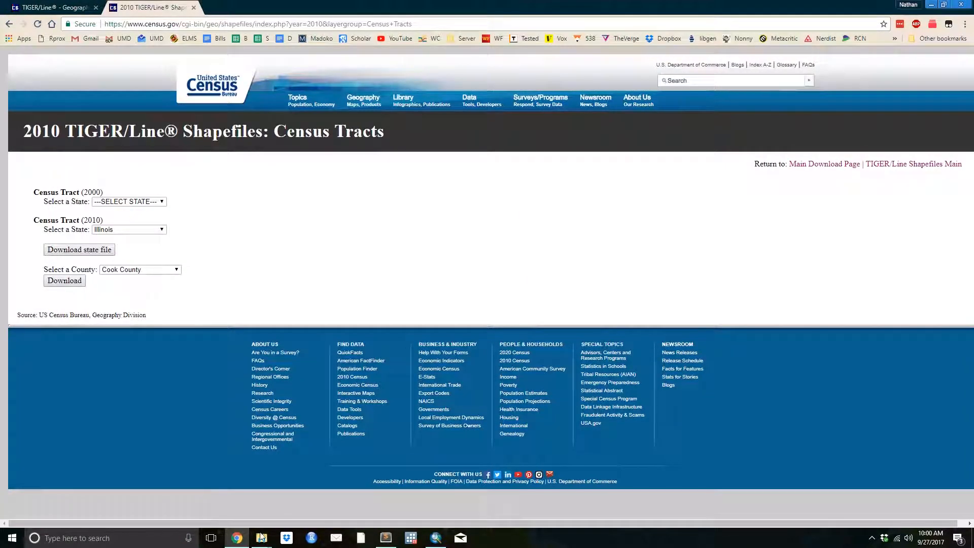
left_click(218, 487)
mouse_move(262, 537)
left_click(324, 492)
left_click_drag(261, 240, 624, 300)
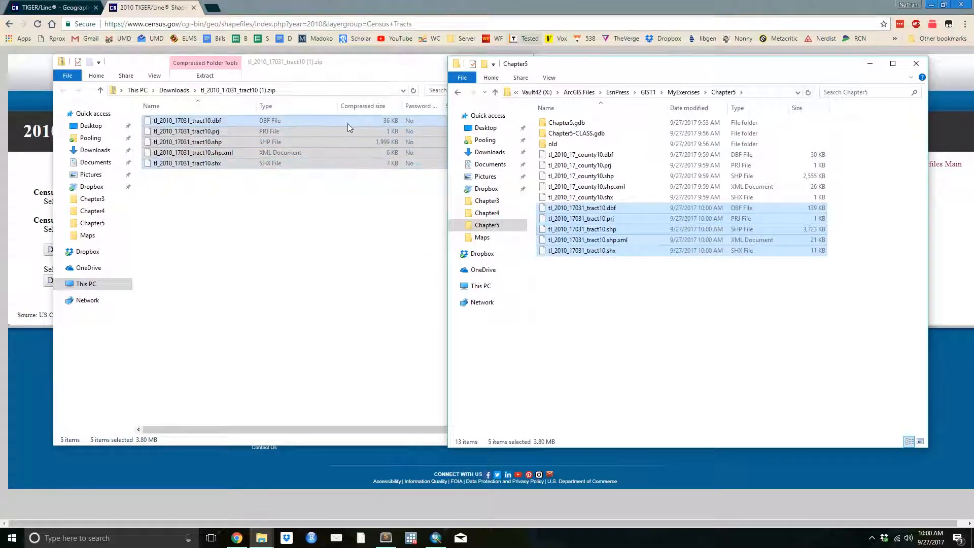
left_click(376, 77)
left_click(528, 65)
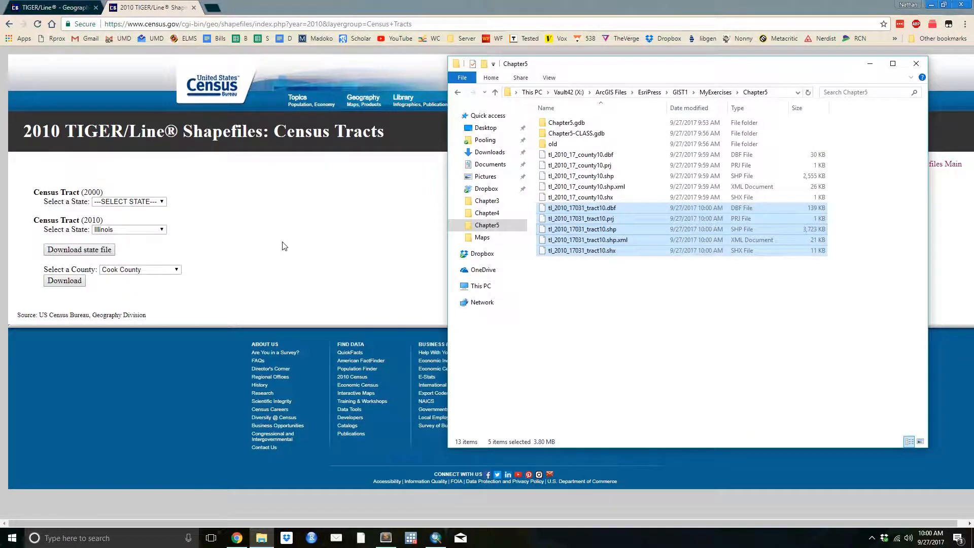
left_click(284, 245)
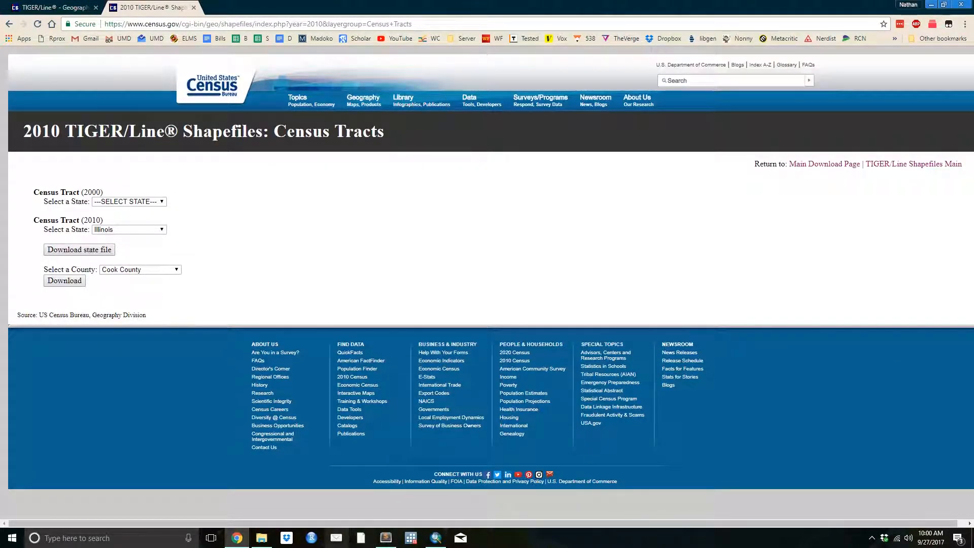
Step: Switch to ArcMap and add tl_2010_17_county10.shp and tl_2010_17031_tract10.shp from the MyExercises Chapter5 folder to the map
left_click(438, 540)
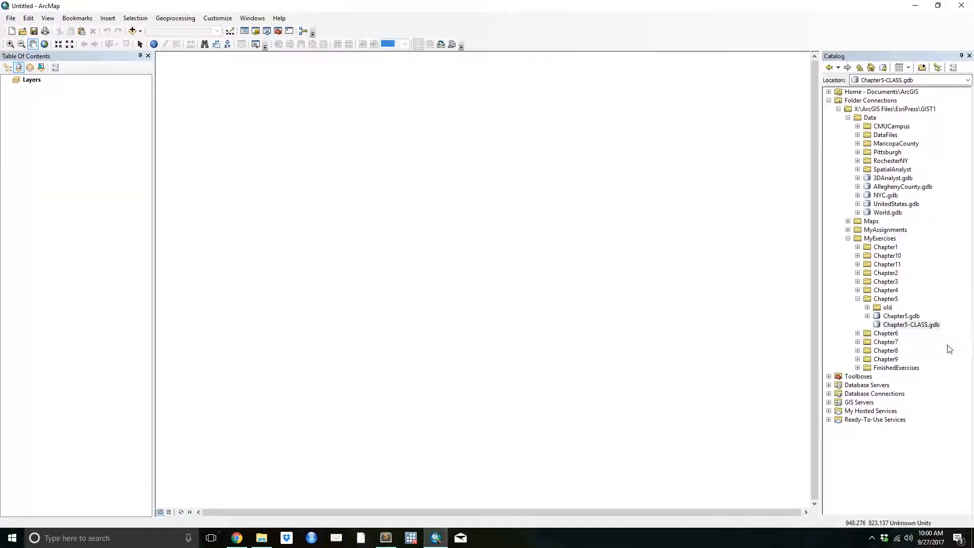
left_click(133, 31)
left_click(501, 201)
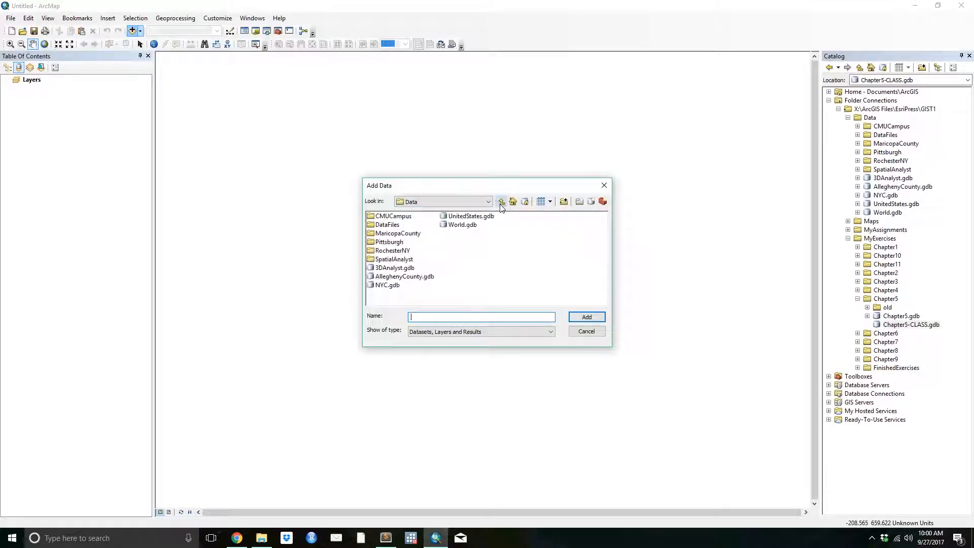
left_click(501, 201)
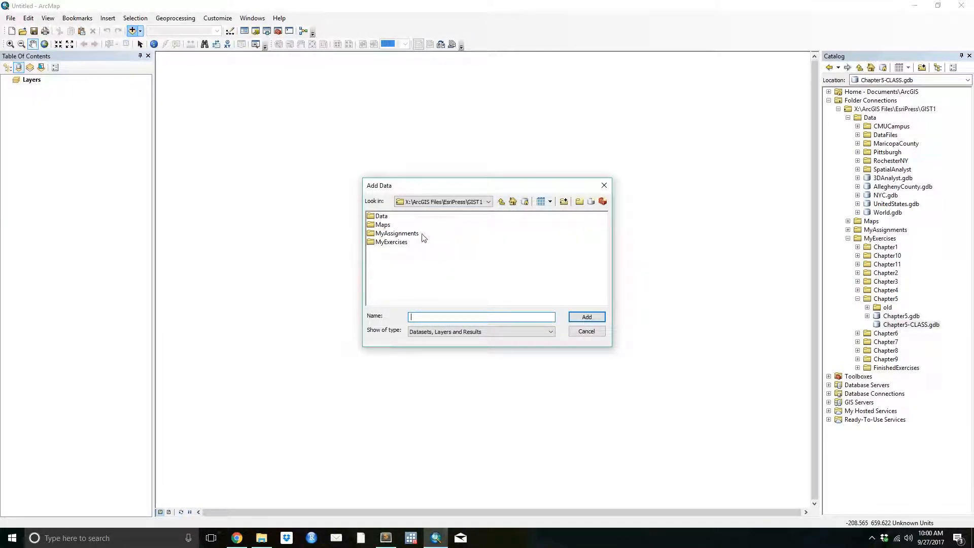
double_click(394, 242)
double_click(394, 268)
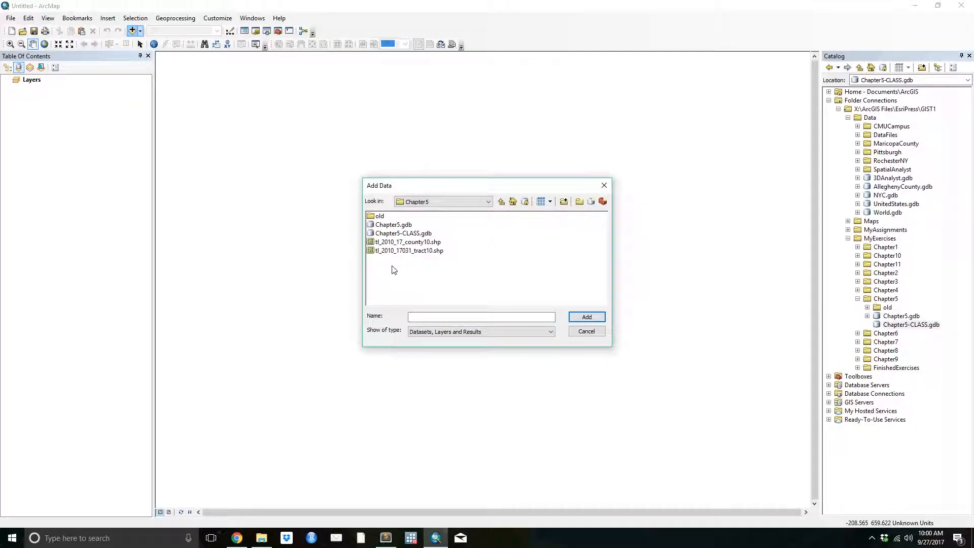
left_click(423, 243)
left_click(423, 251, "shift")
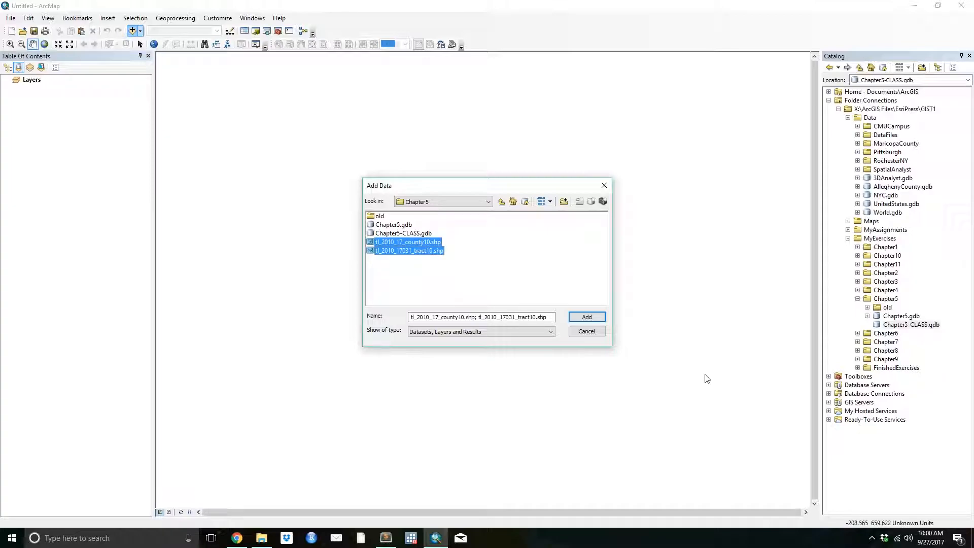
left_click(587, 317)
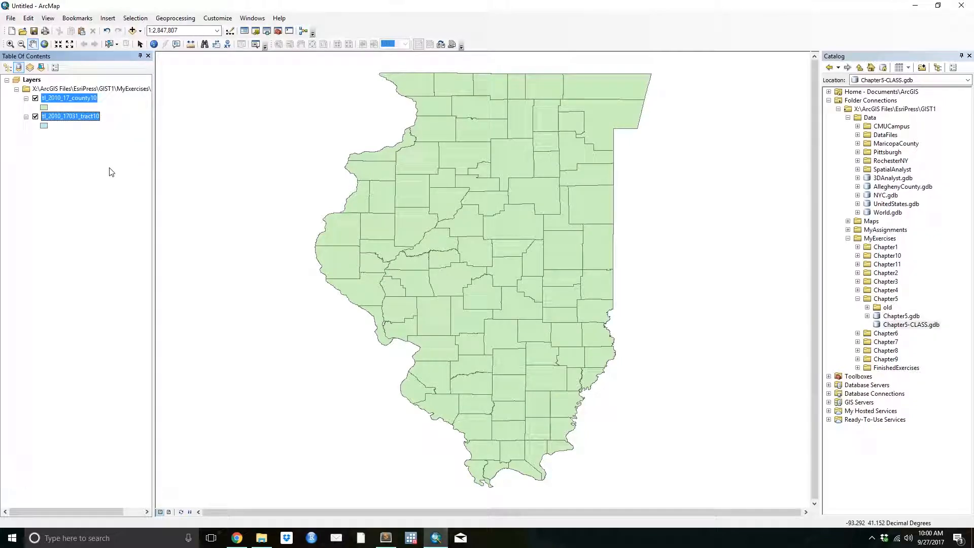
Step: Try to move the tract layer above the county layer in the layer order
left_click(72, 99)
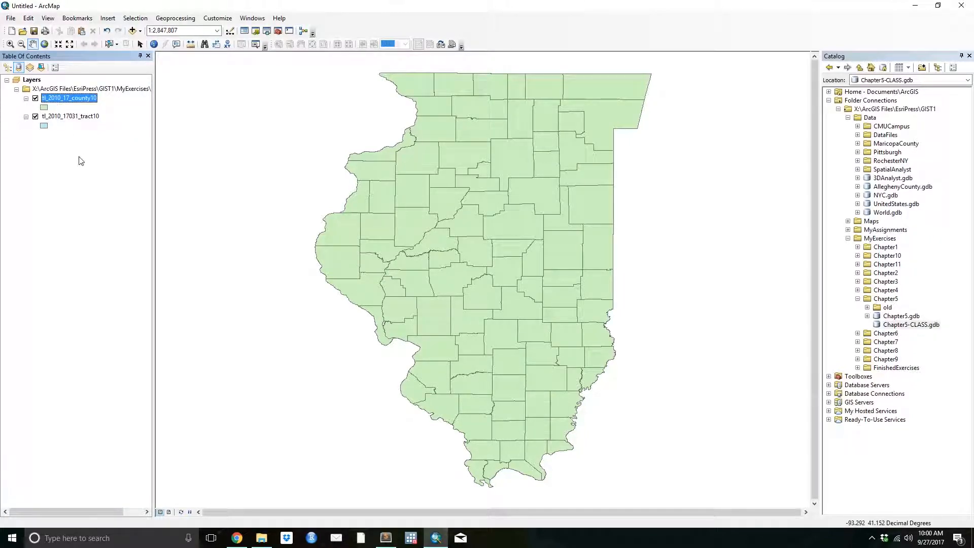
left_click_drag(58, 118, 42, 95)
left_click_drag(50, 99, 38, 123)
Step: Change the symbols of the tract and county layers to unfilled polygons with black outlines
double_click(43, 125)
double_click(223, 186)
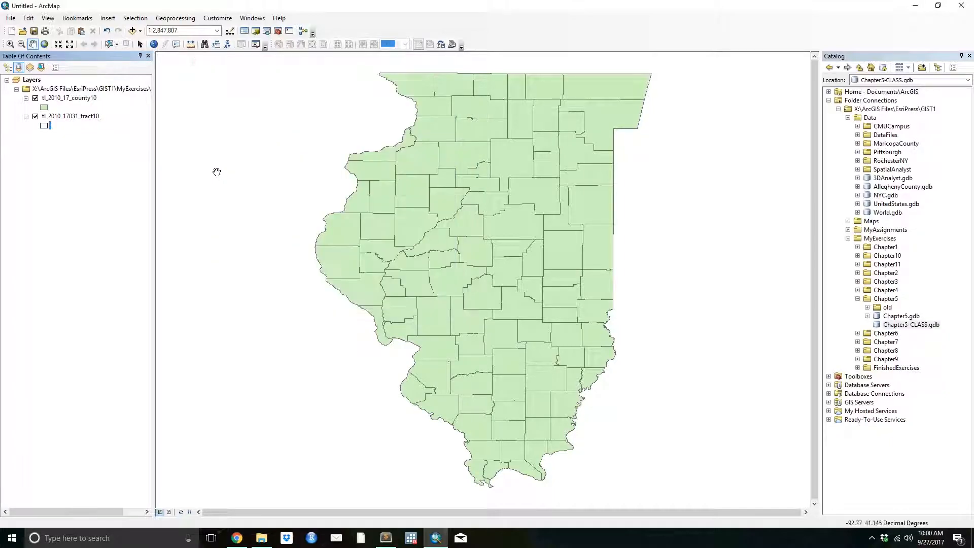
double_click(43, 107)
double_click(224, 185)
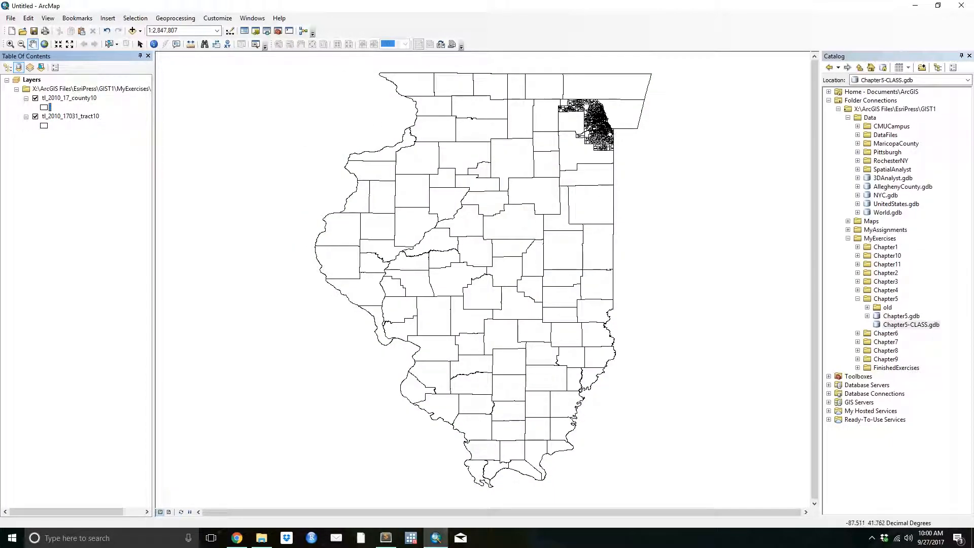
Step: Examine the attribute table of the tl_2010_17031_tract10 layer with the map focused on Cook County, and close the table
left_click(9, 44)
left_click_drag(560, 96, 629, 159)
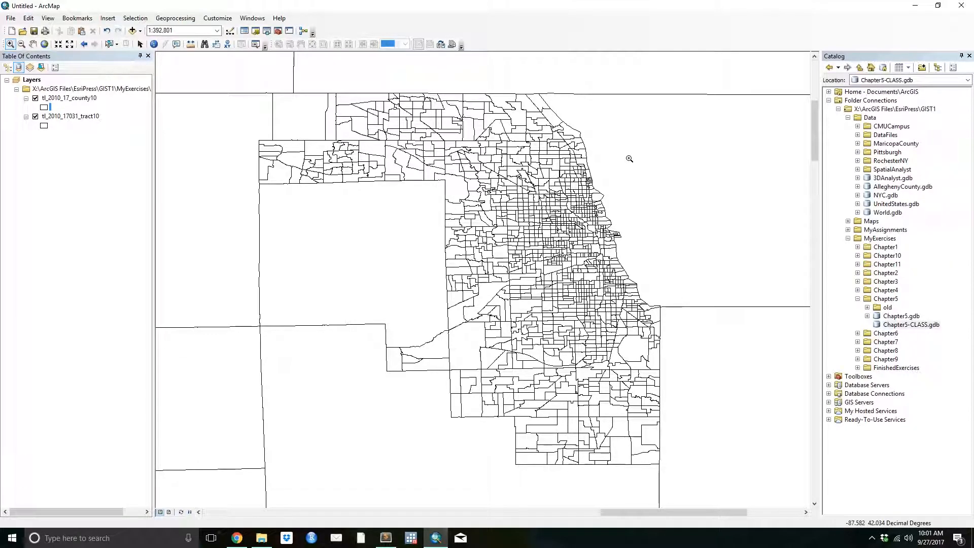
right_click(71, 116)
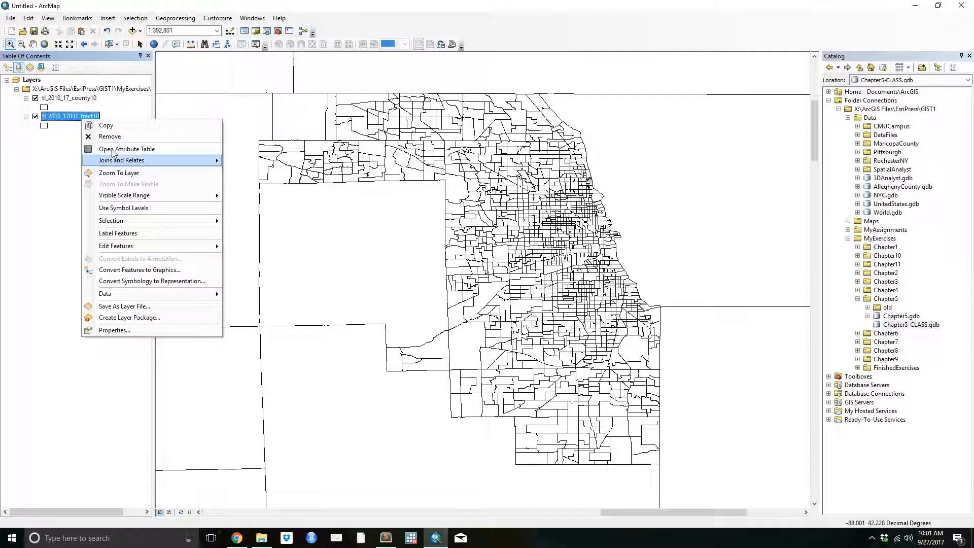
left_click(109, 330)
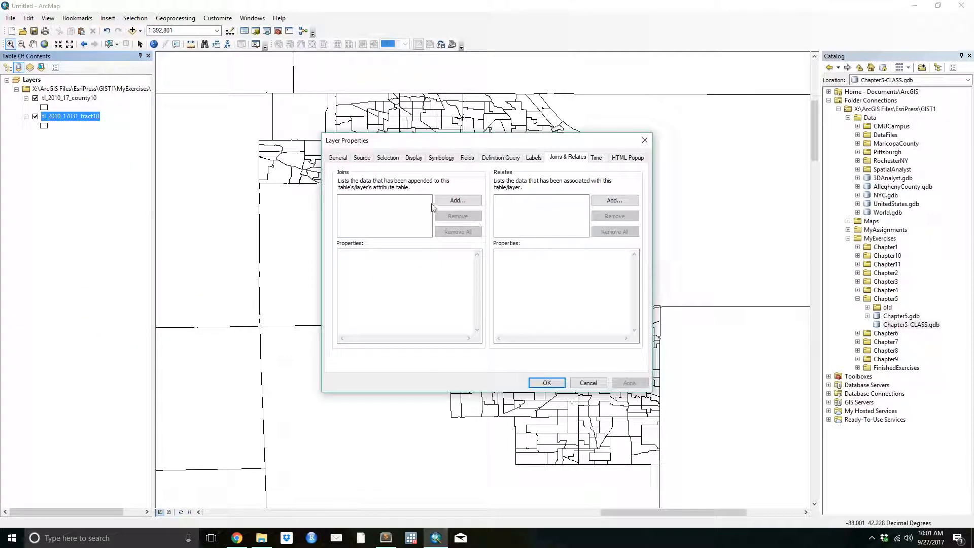
left_click(645, 140)
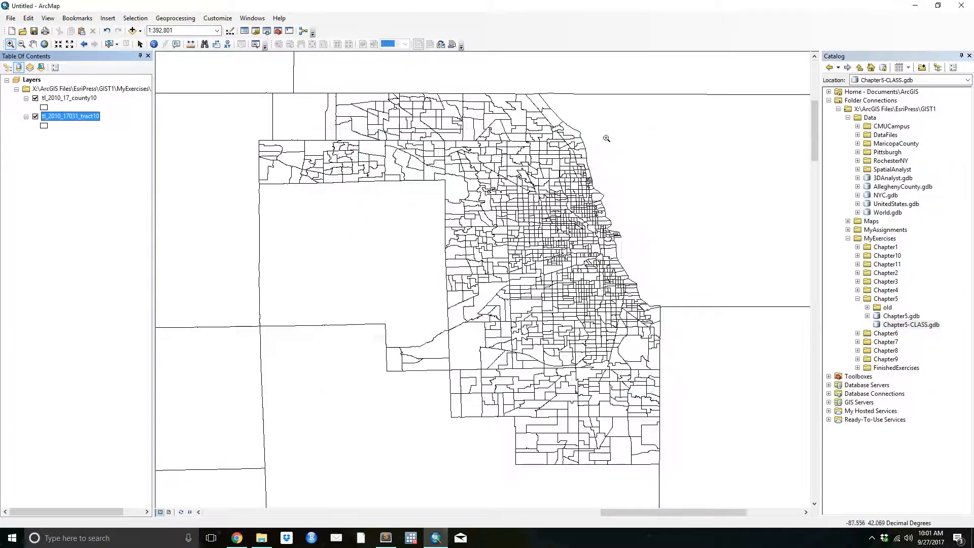
right_click(55, 120)
left_click(96, 142)
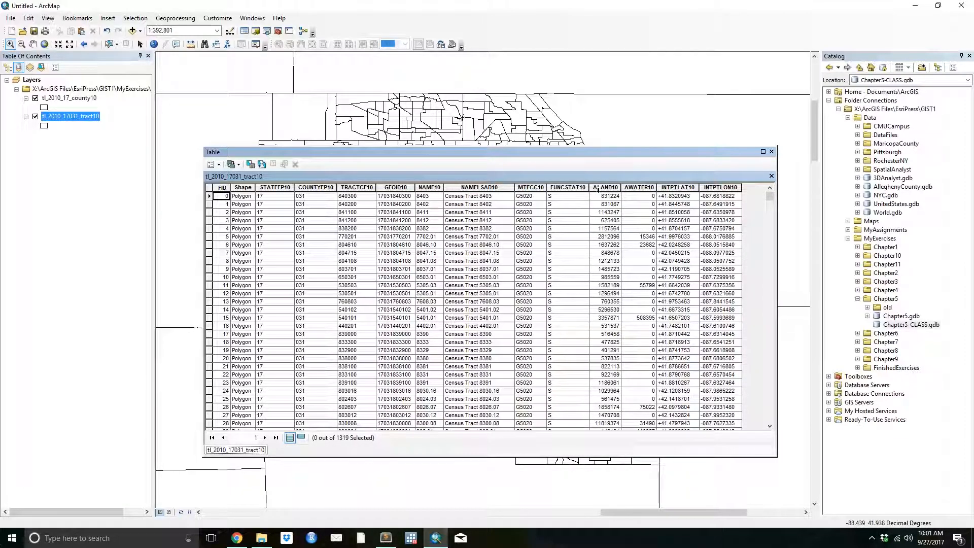
left_click(771, 152)
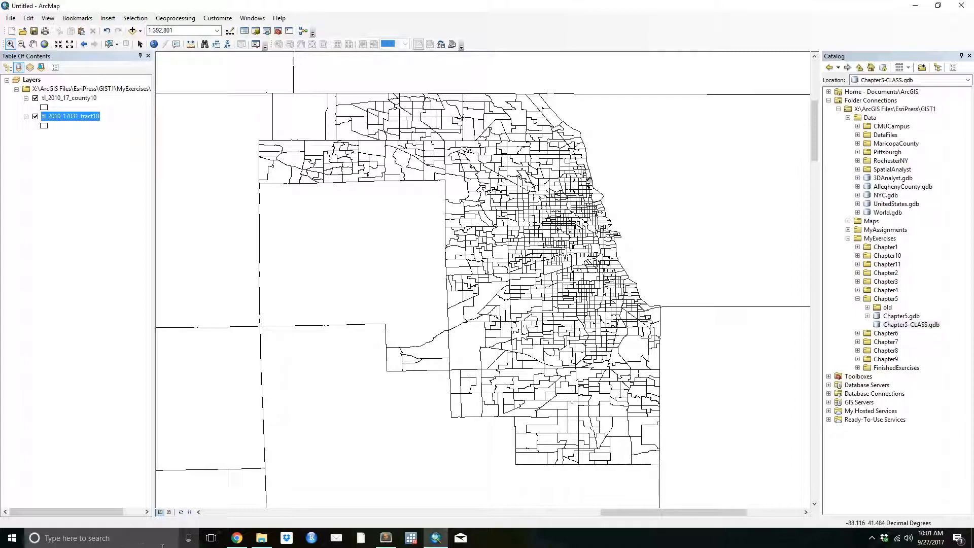
Step: Switch to Chrome, begin a "census" web search in a new tab, and return to the TIGER/Line page
left_click(237, 538)
left_click(193, 8)
left_click(120, 9)
type("census t")
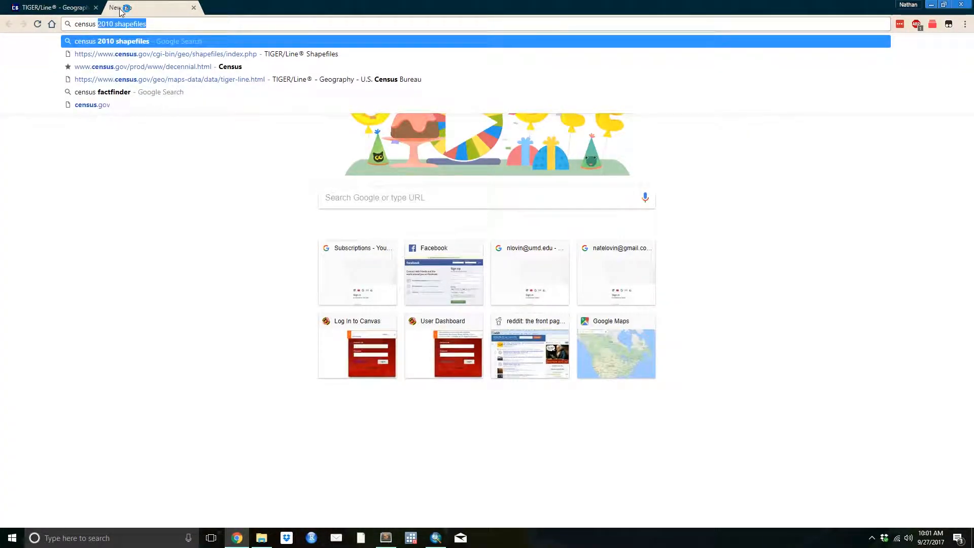
type("i")
left_click(50, 8)
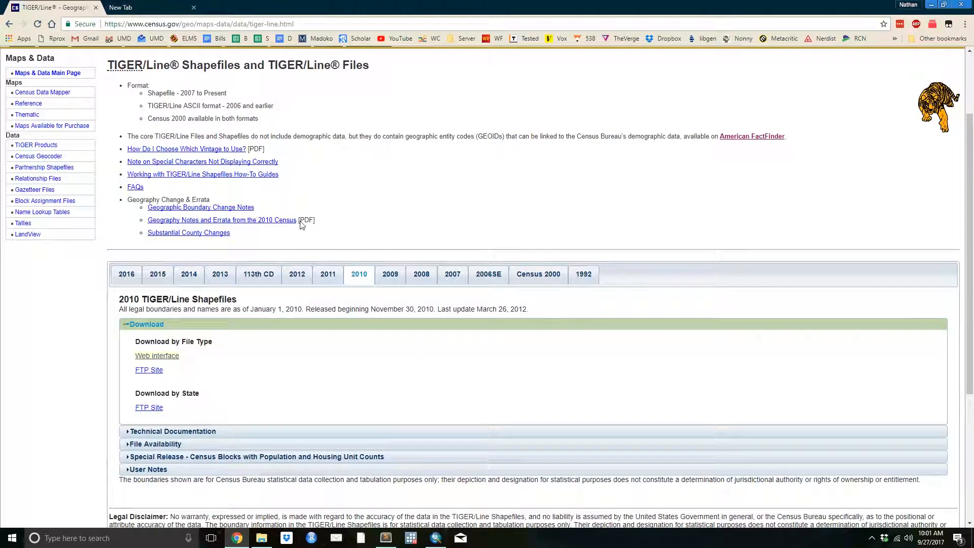
Step: Open the TIGER/Line web interface and submit a request for the 2010 Water layer type
left_click(159, 356)
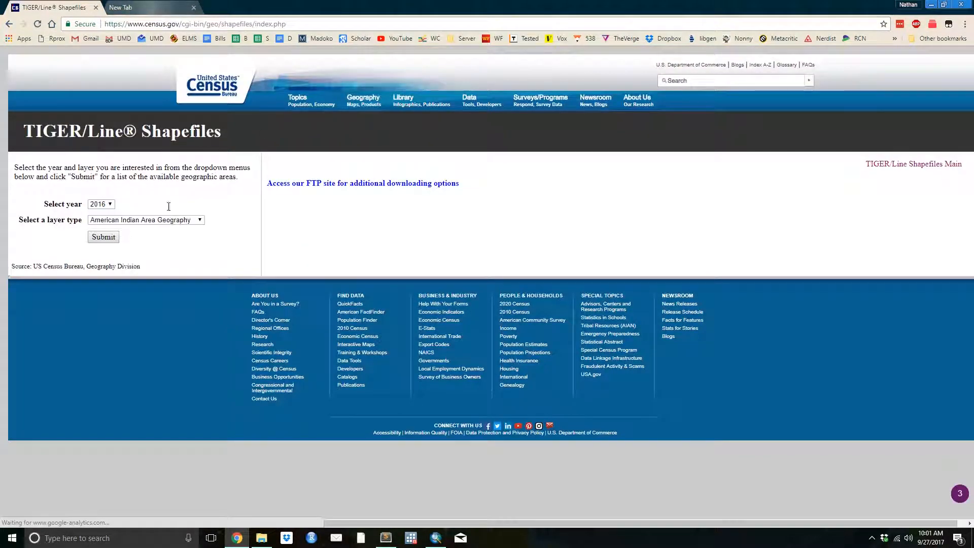
left_click(102, 203)
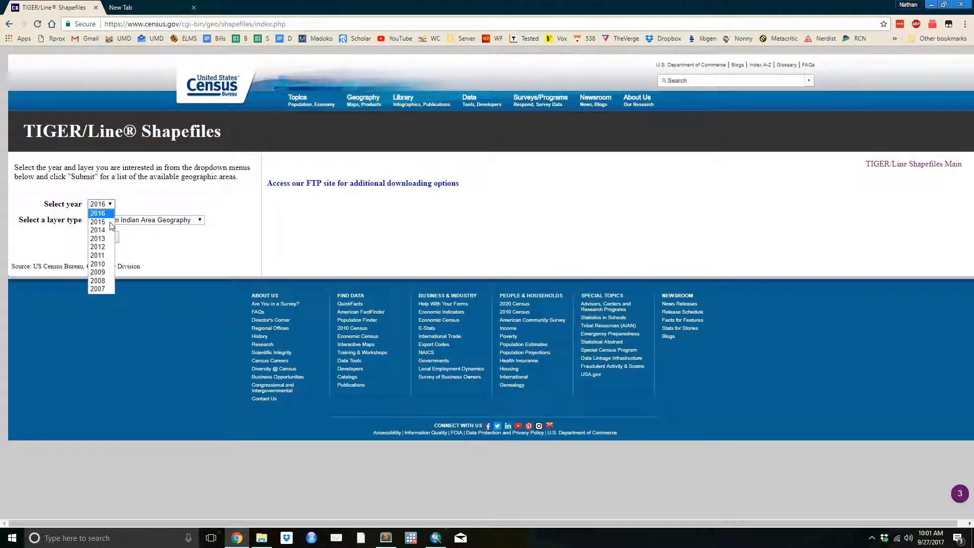
left_click(101, 258)
left_click(136, 220)
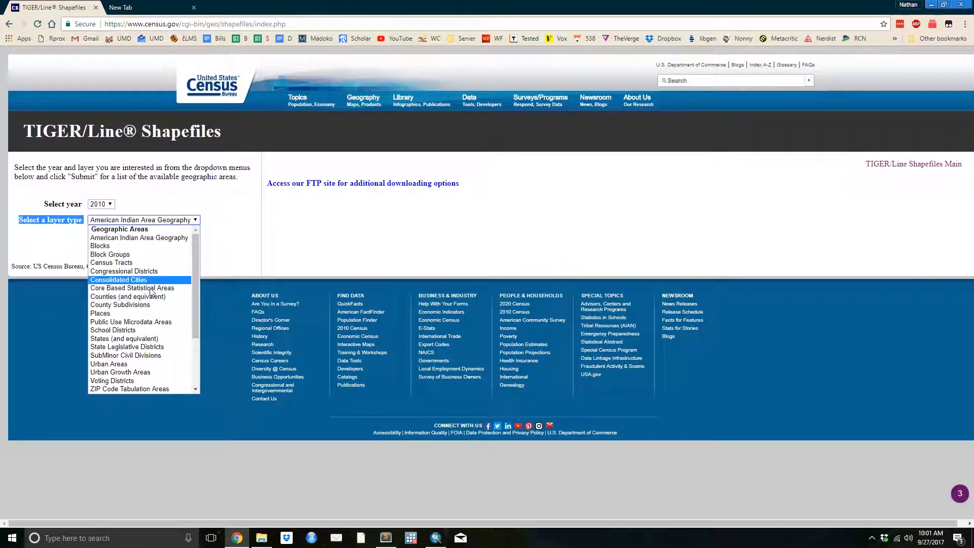
scroll(147, 345, "down", 3)
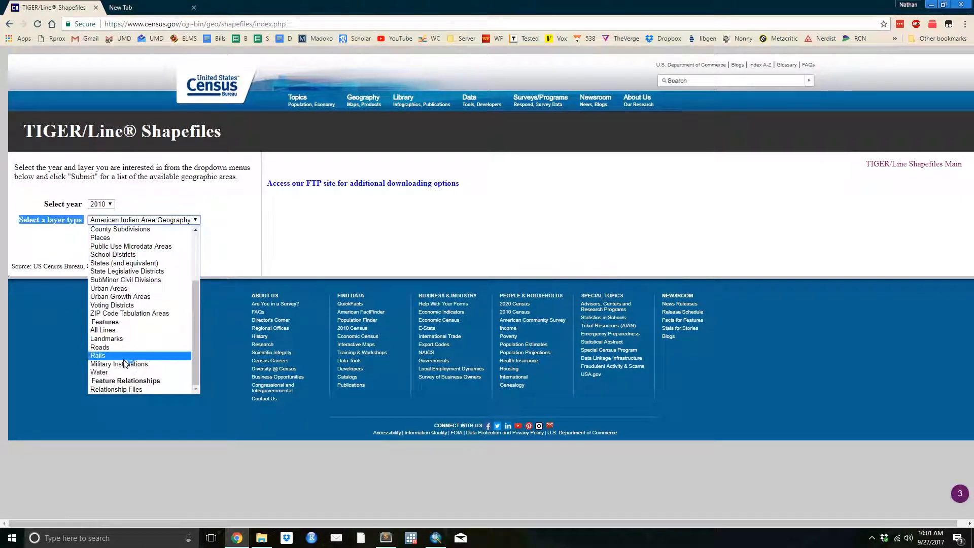
left_click(114, 375)
left_click(103, 238)
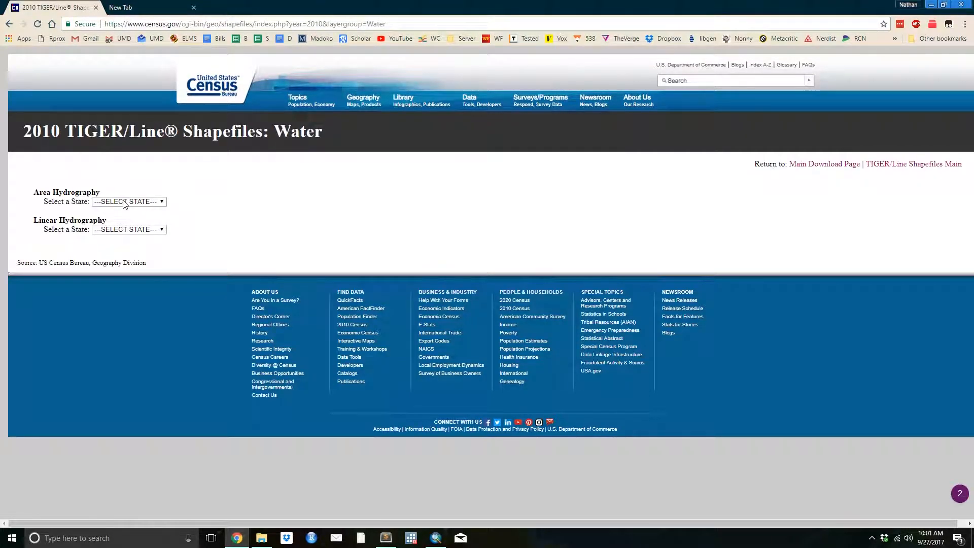
Step: Download the Area Hydrography shapefile for Cook County, Illinois
left_click(125, 204)
type("il")
key("Return")
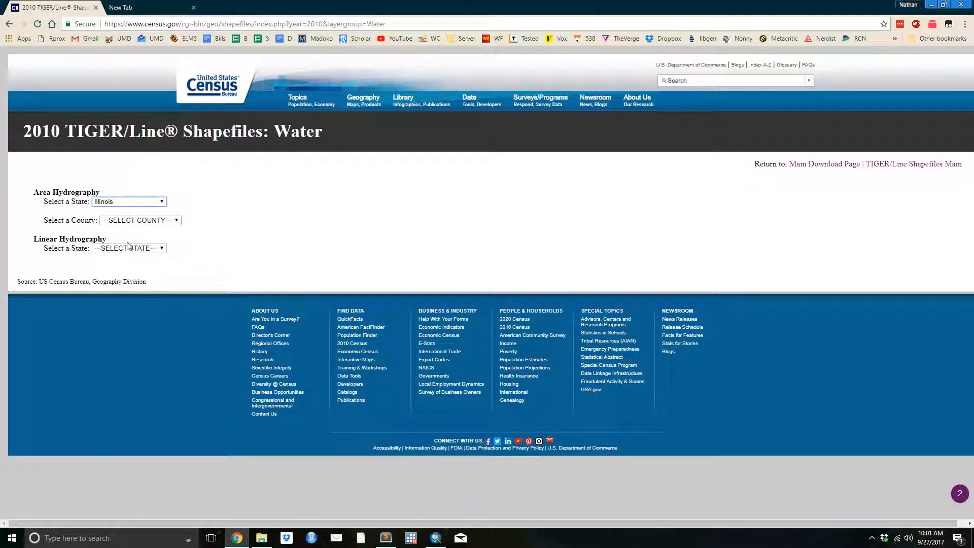
left_click(127, 220)
type("cook")
key("Return")
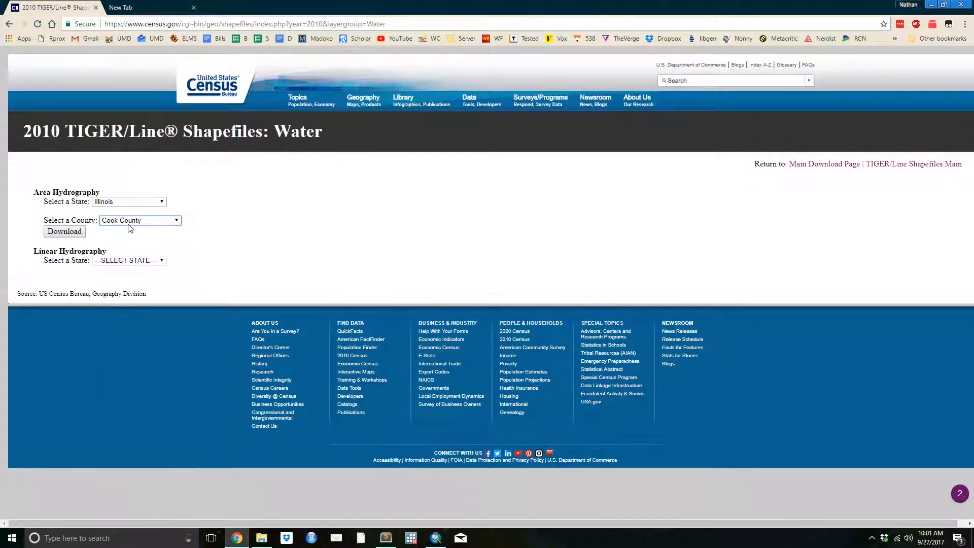
left_click(81, 231)
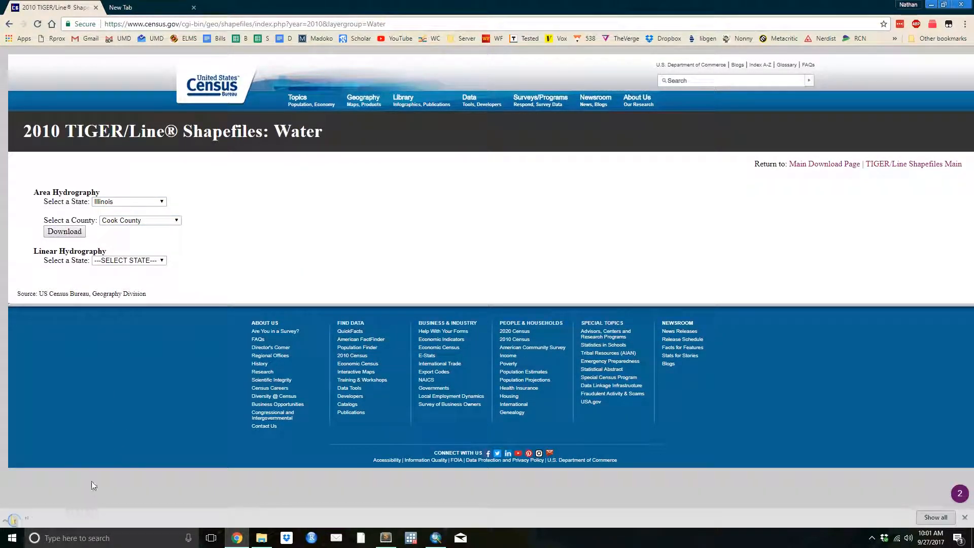
Step: Open the downloaded area water archive and copy its five tl_2010_17031_areawater files into the Chapter5 folder
left_click(41, 512)
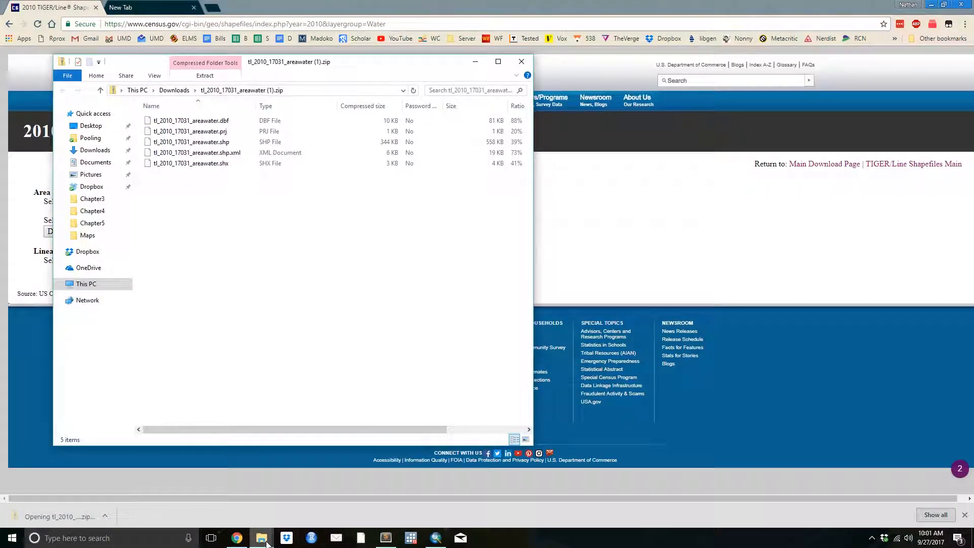
mouse_move(262, 538)
left_click(308, 500)
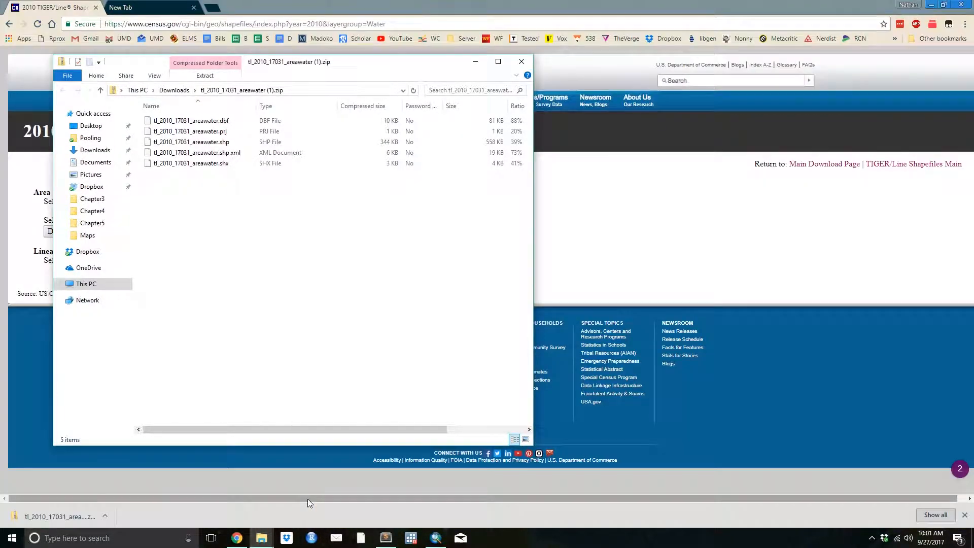
mouse_move(261, 538)
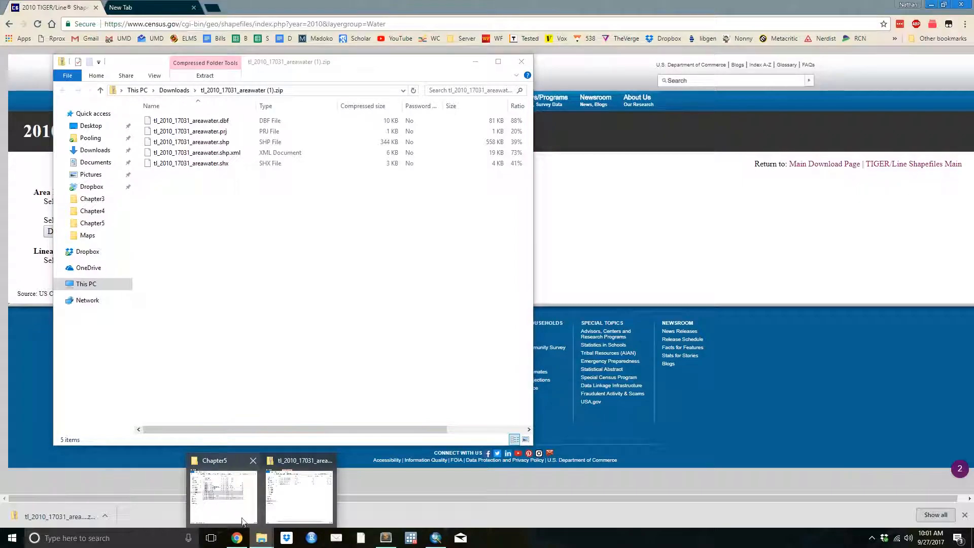
left_click(238, 499)
left_click_drag(272, 218, 185, 99)
left_click_drag(190, 142, 626, 336)
Step: Switch to ArcMap, add tl_2010_17031_areawater.shp from Chapter5 to the map, and give it the Blue symbol
left_click(436, 537)
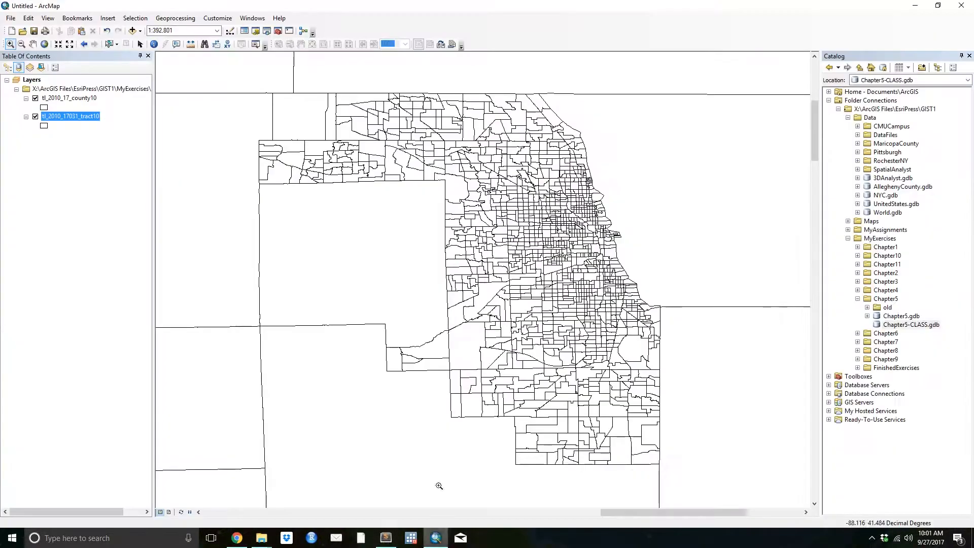
left_click(131, 33)
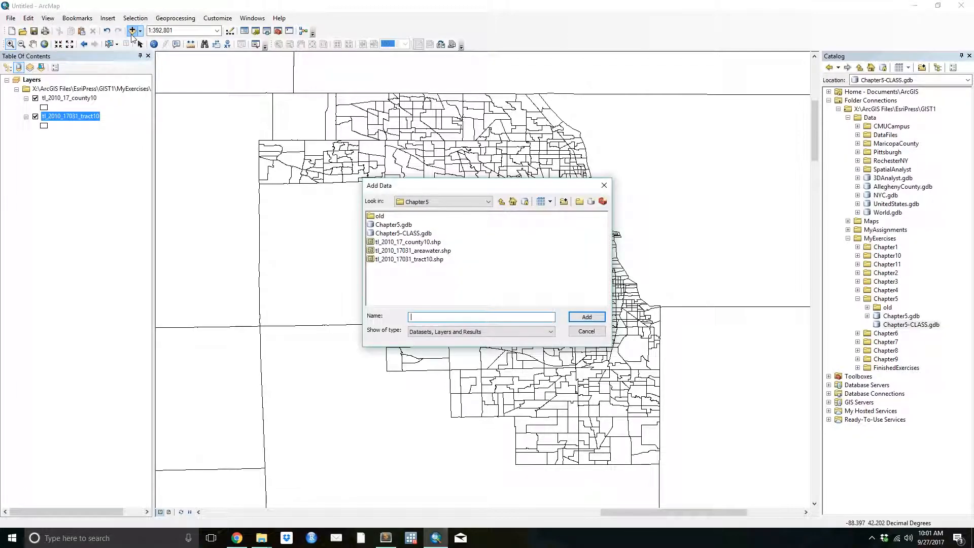
double_click(420, 251)
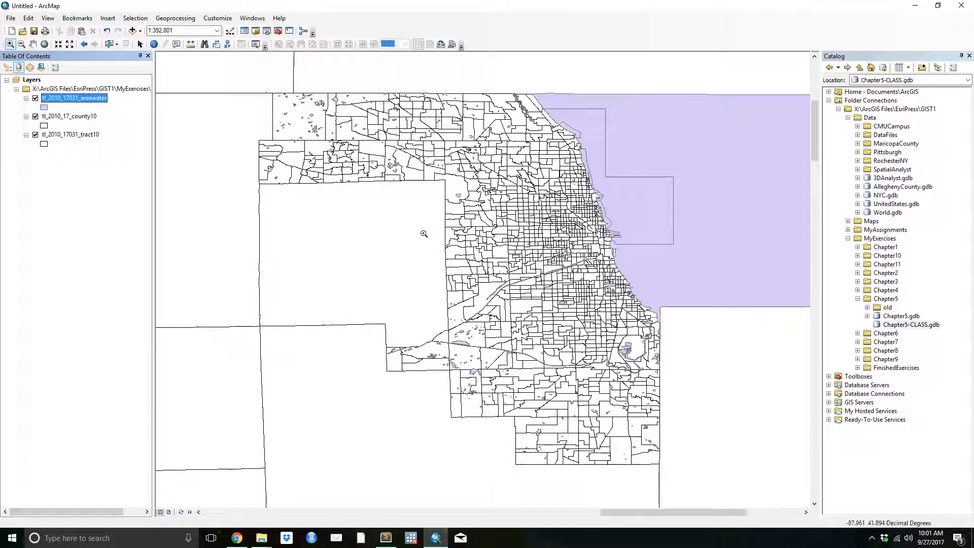
left_click(43, 108)
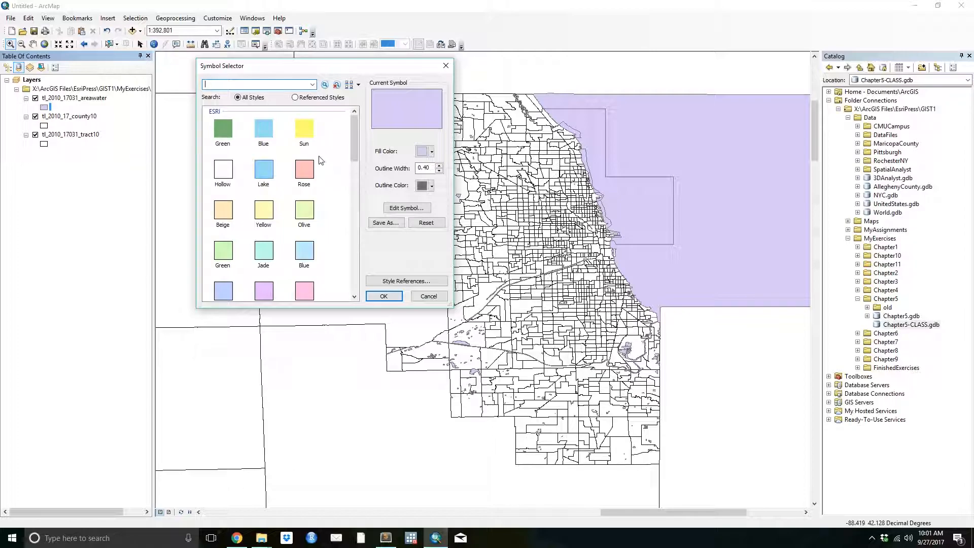
double_click(269, 132)
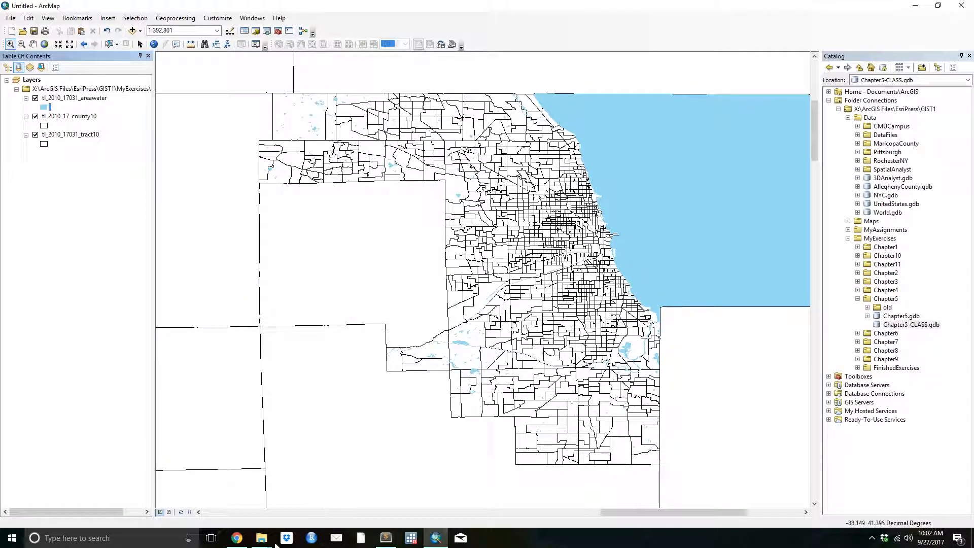
Step: Switch to Chrome, search the web for "census factfinder", and open the Census Bureau's American FactFinder site
left_click(236, 538)
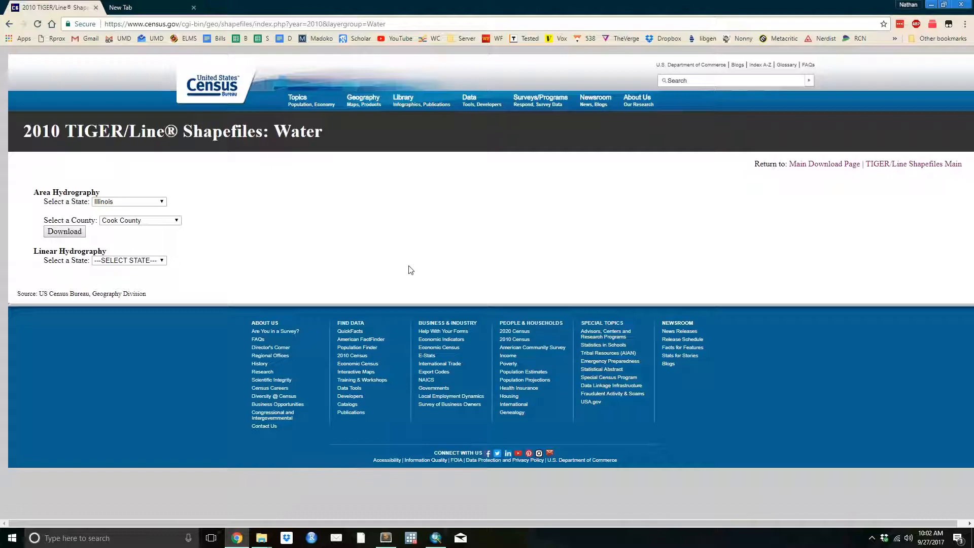
left_click(140, 14)
key("BackSpace")
key("BackSpace")
key("BackSpace")
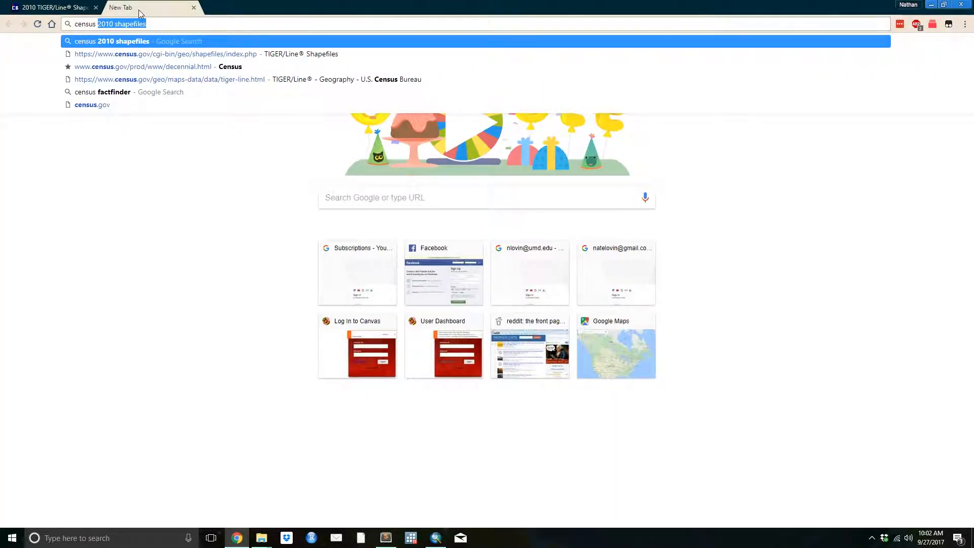
type("fact")
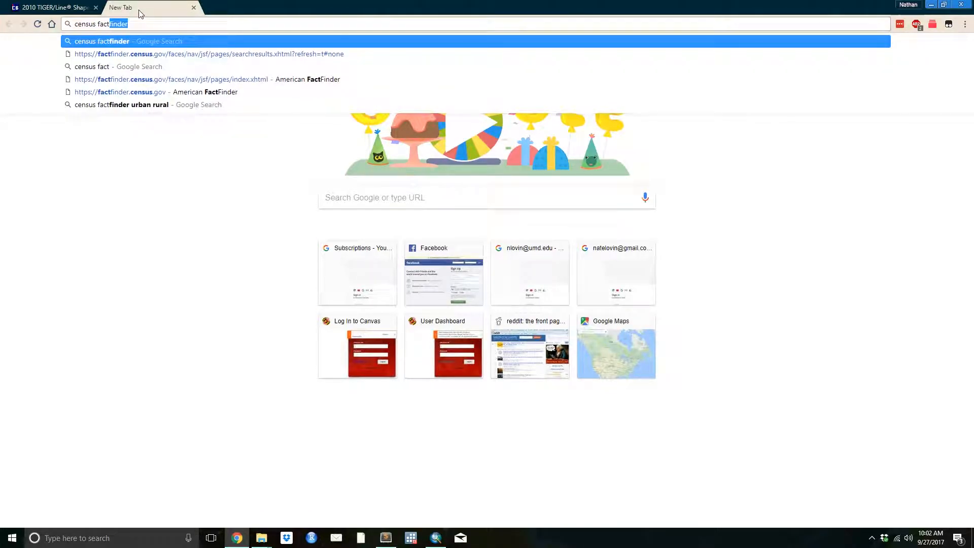
key("Return")
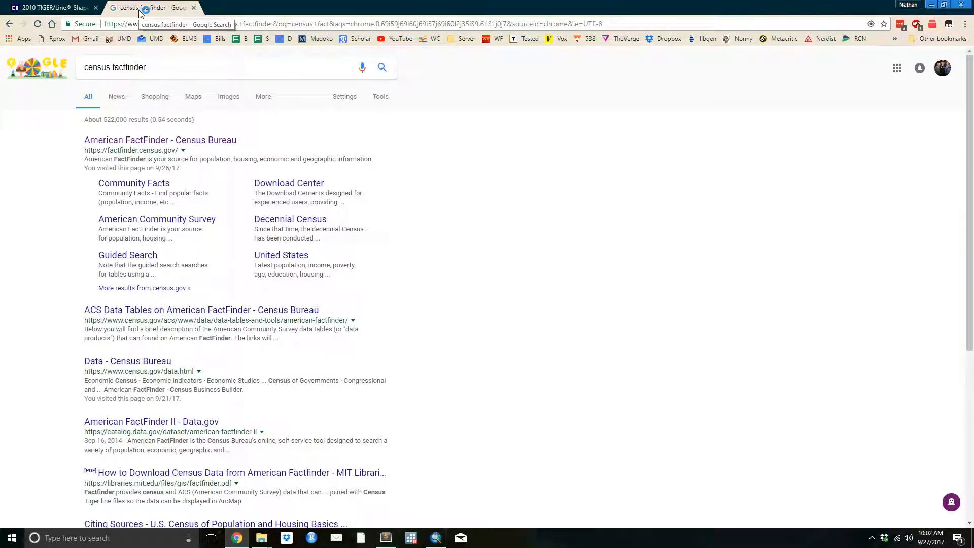
left_click(181, 140)
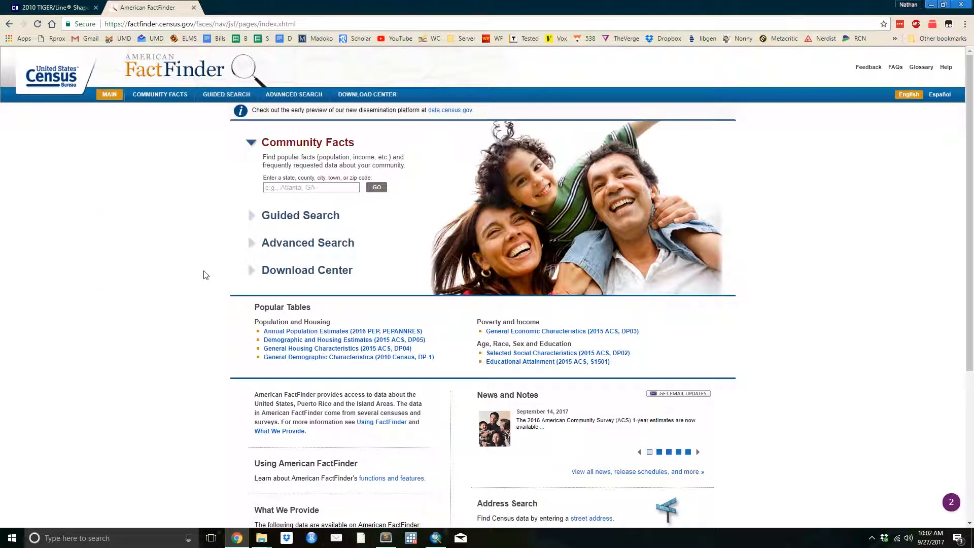
Step: Open American FactFinder's Advanced Search with access to all geographic types and datasets
left_click(287, 218)
left_click(293, 236)
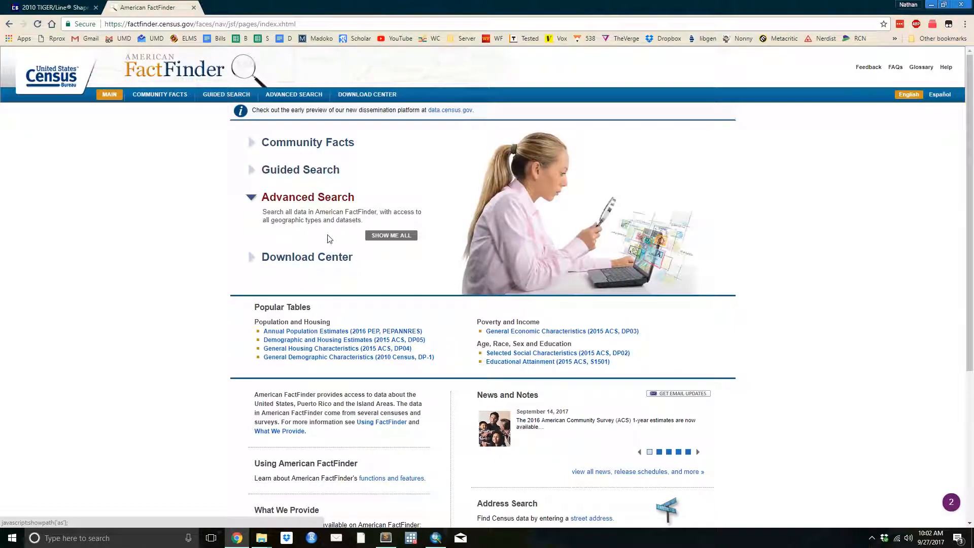
left_click(367, 236)
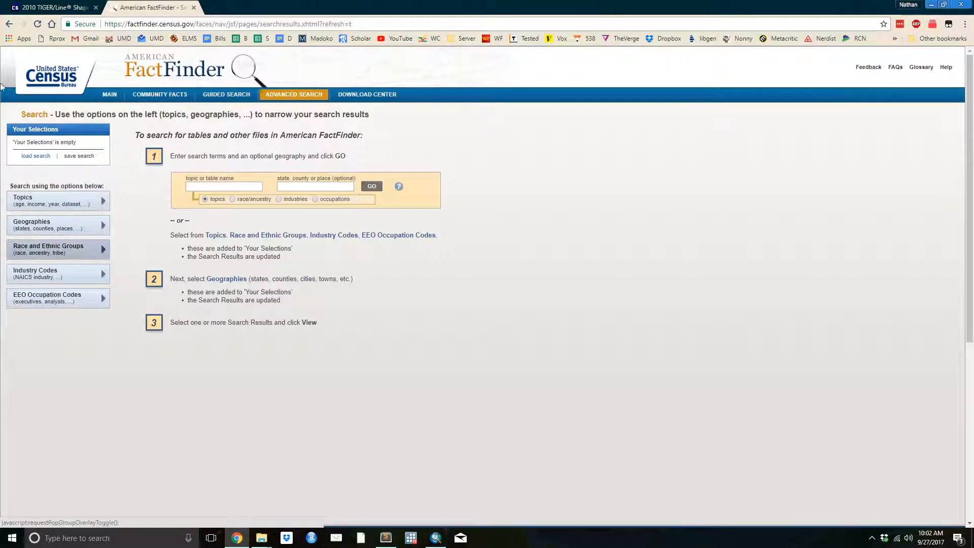
Step: Filter the geographies by name to the Census Tract type and search for "Cook County, Illinois"
left_click(72, 227)
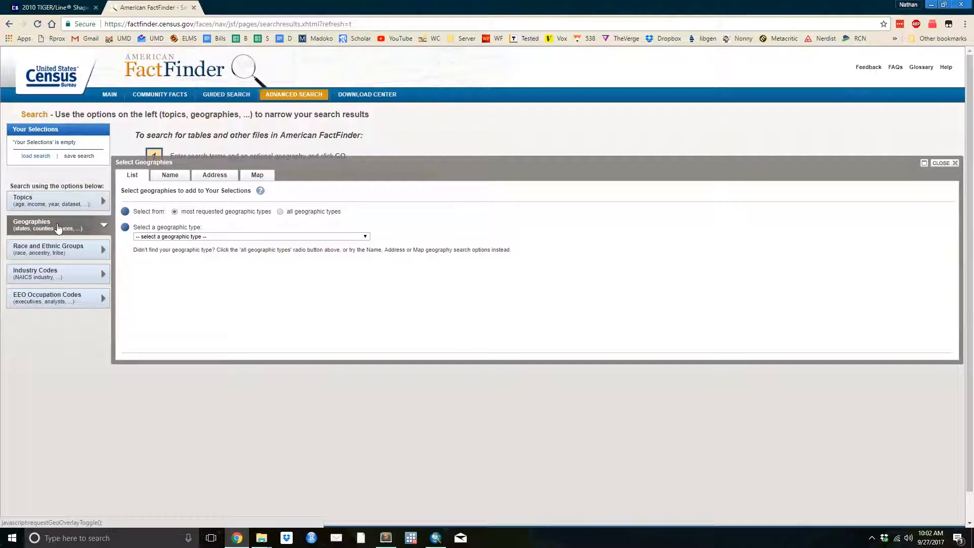
left_click(170, 175)
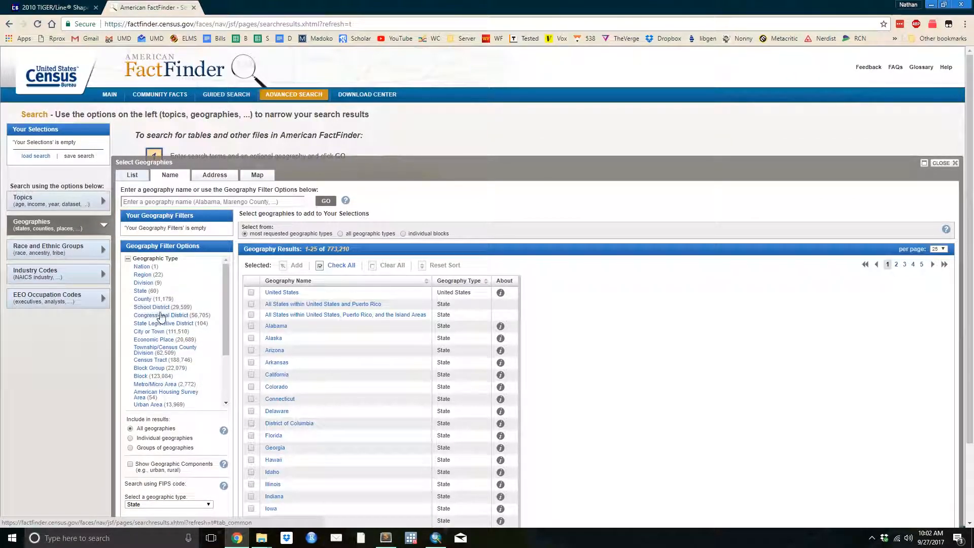
left_click(155, 360)
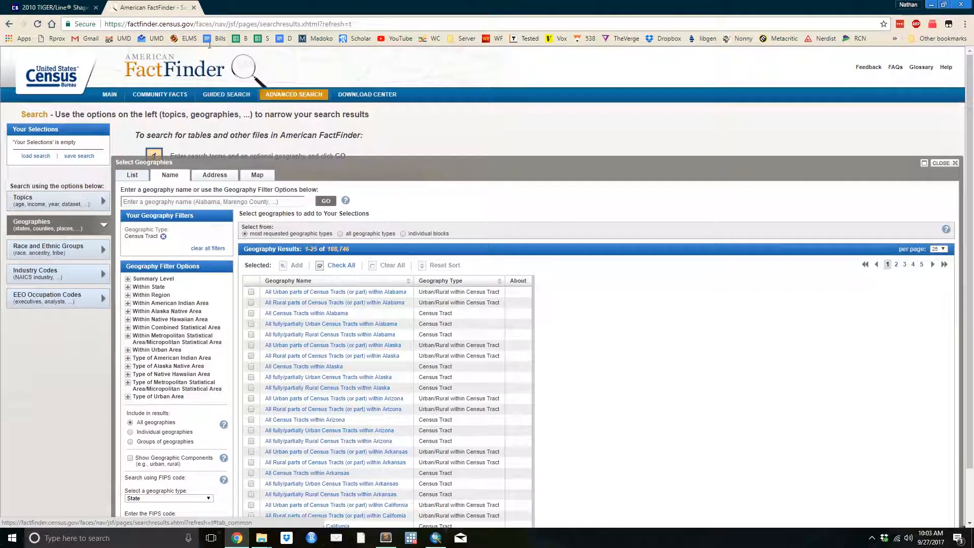
left_click(258, 203)
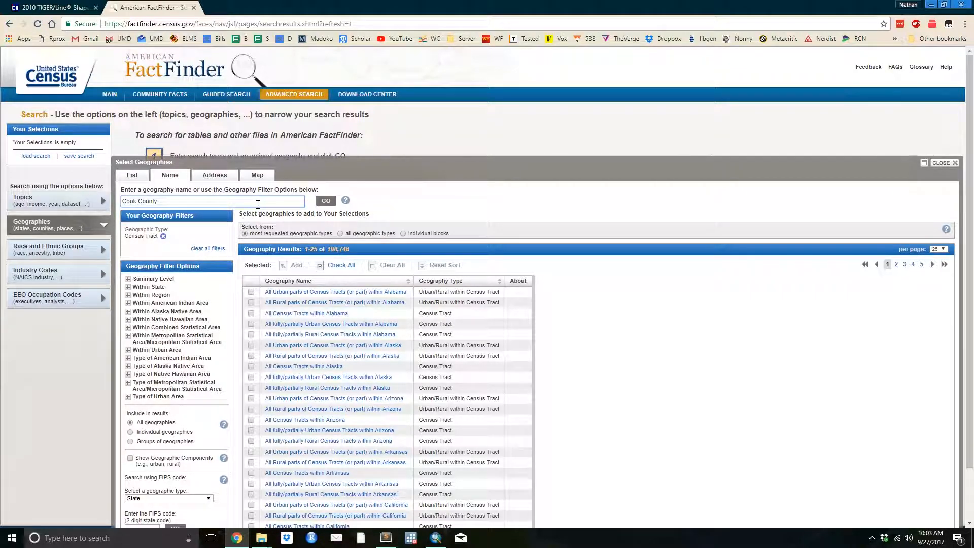
type("Cook County, Illinois")
key("Return")
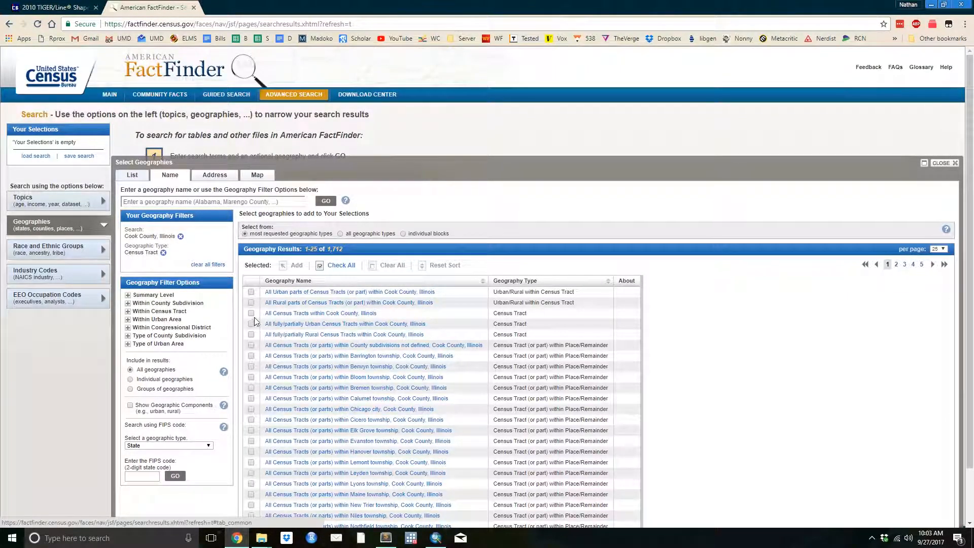
Step: Add All Census Tracts within Cook County, Illinois to the selections and close the geography selection
left_click_drag(252, 315, 228, 320)
left_click(759, 315)
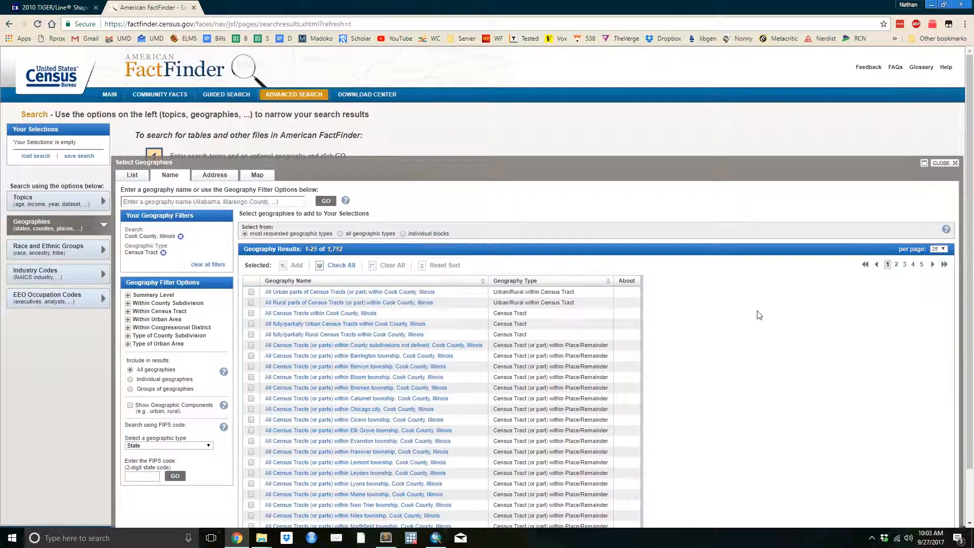
left_click(251, 313)
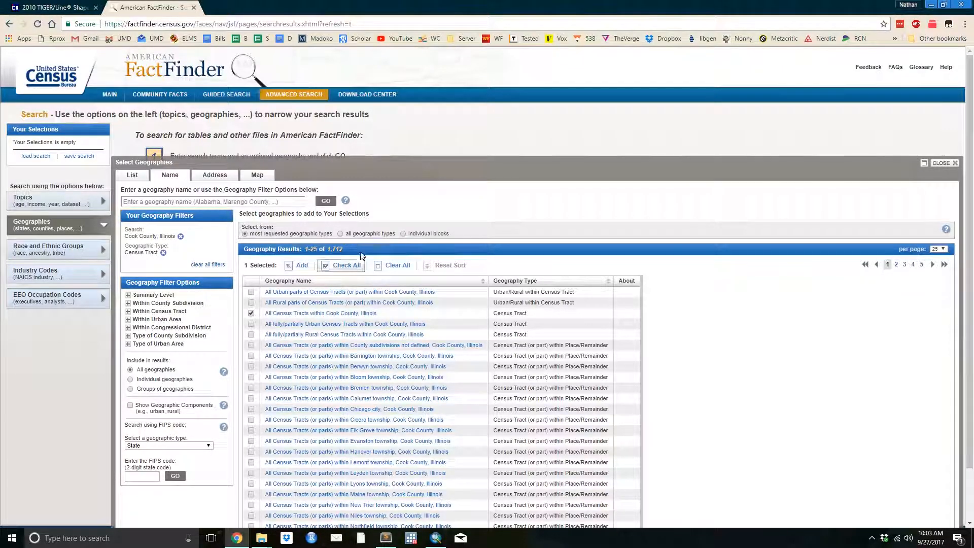
left_click(308, 267)
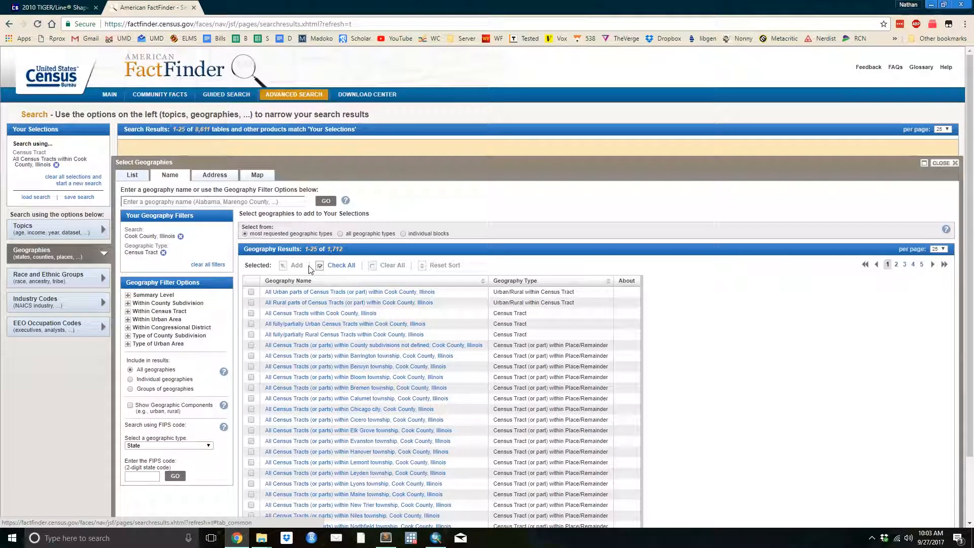
left_click(938, 163)
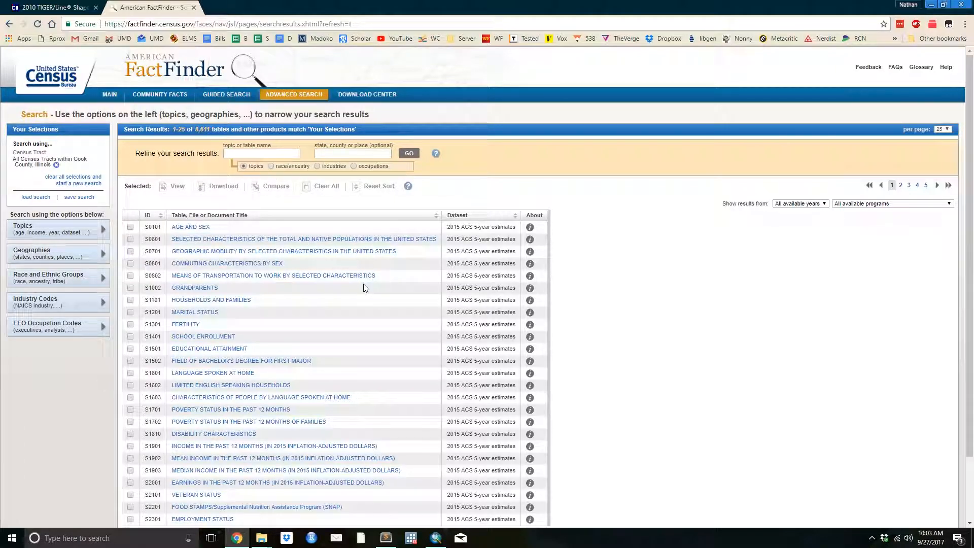
Step: Look over the matching tables and refine the results by topic to "QT-P1: Age Groups and Sex: 2010"
scroll(358, 284, "down", 3)
scroll(348, 284, "up", 3)
scroll(317, 338, "down", 3)
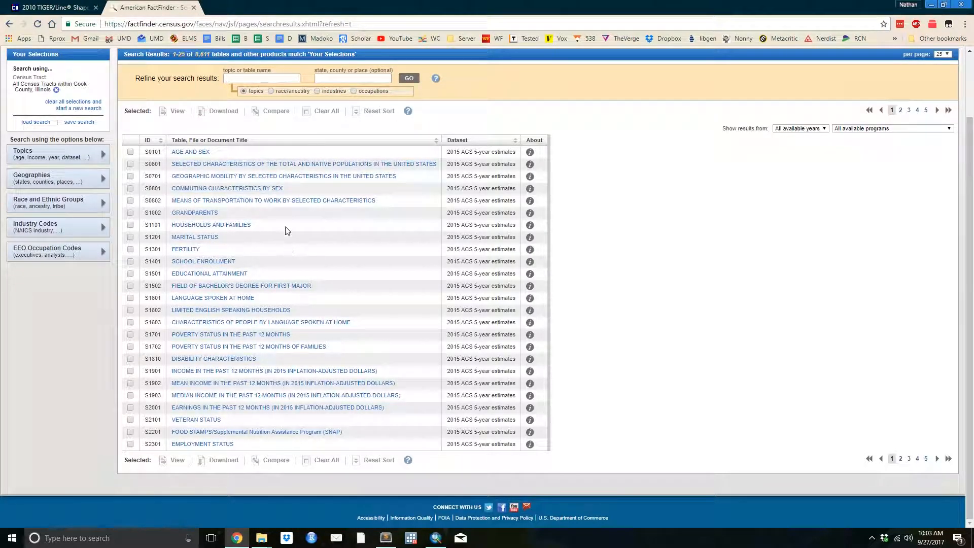
scroll(262, 242, "up", 2)
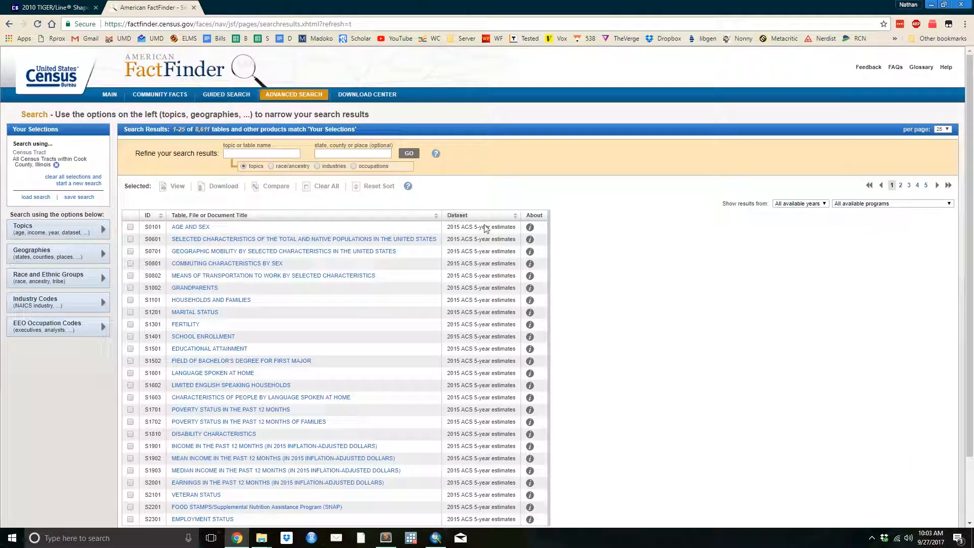
left_click_drag(461, 228, 504, 318)
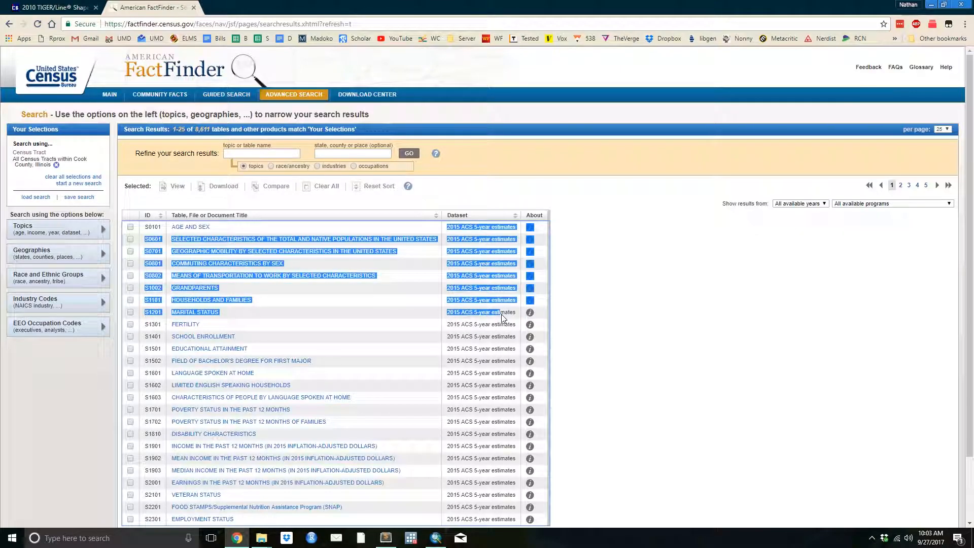
left_click(574, 299)
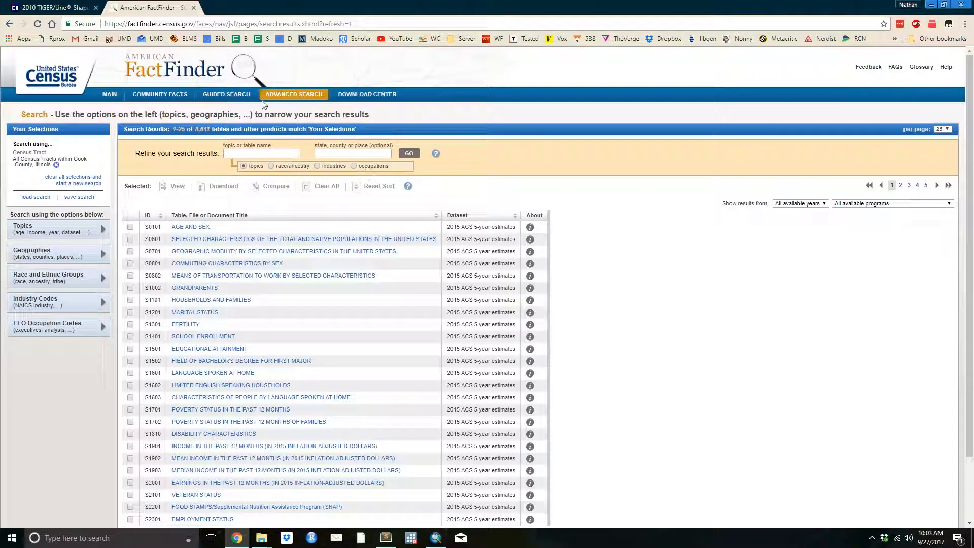
left_click(250, 154)
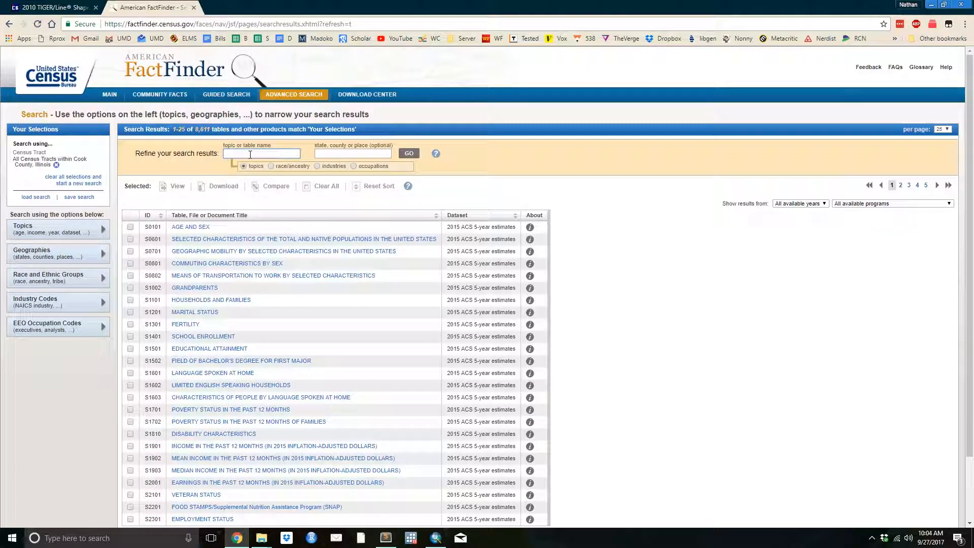
type("Age groups")
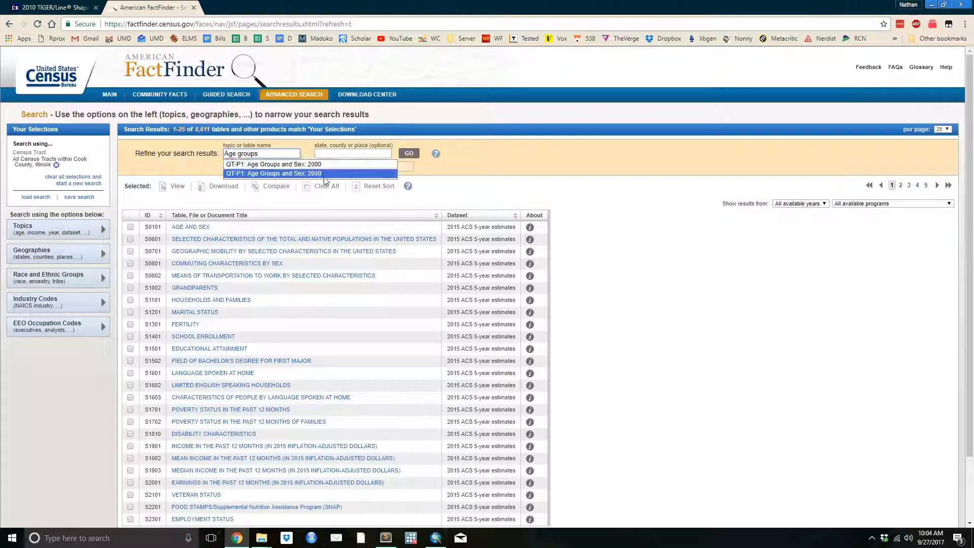
left_click(310, 174)
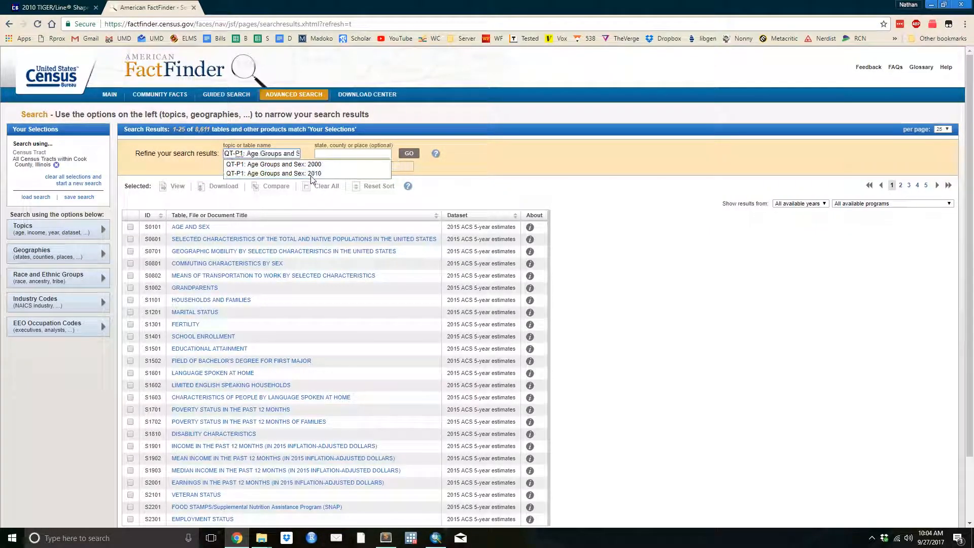
left_click(409, 153)
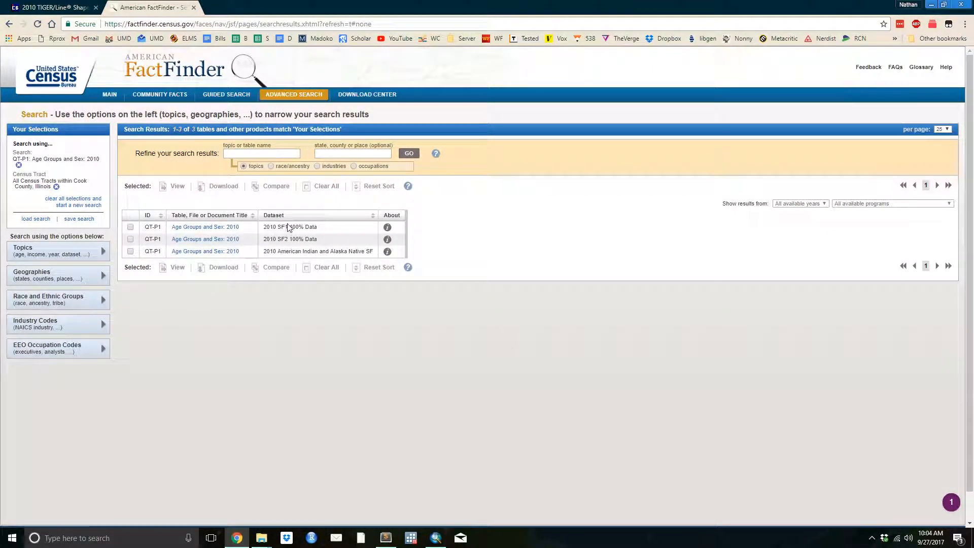
Step: Select the Age Groups and Sex: 2010 table from the 2010 SF1 100% Data dataset and view it
left_click_drag(319, 228, 261, 227)
left_click(131, 228)
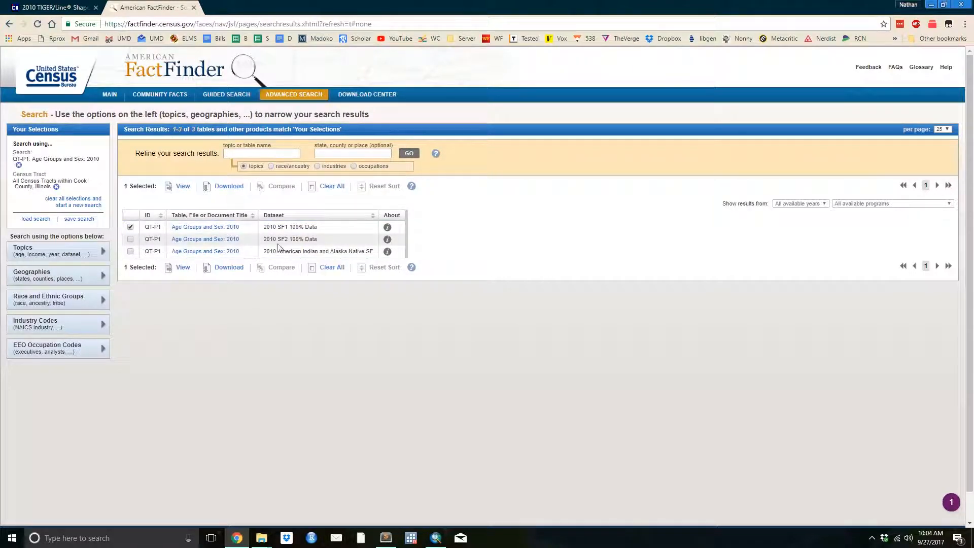
left_click(176, 190)
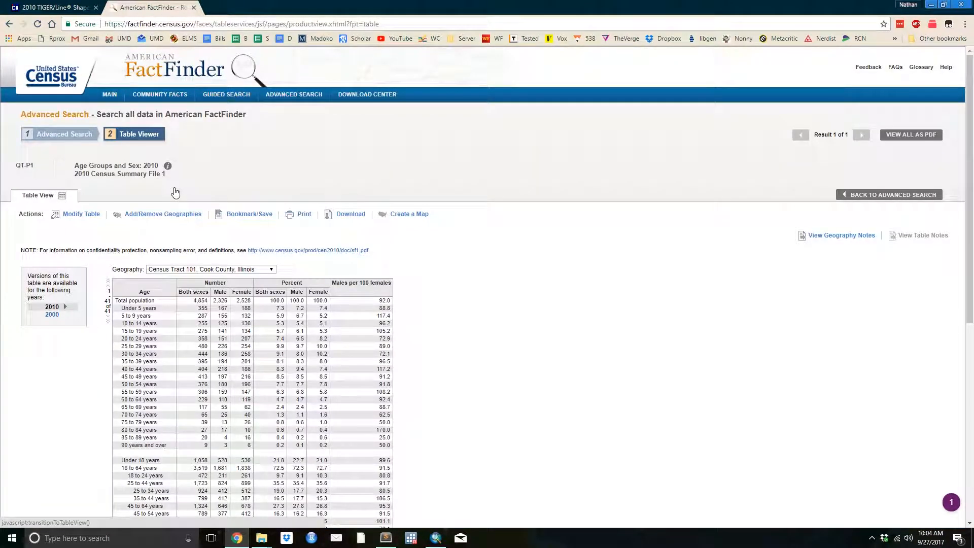
Step: Examine the table's age and sex rows and the list of Cook County census tracts it covers
scroll(218, 340, "down", 2)
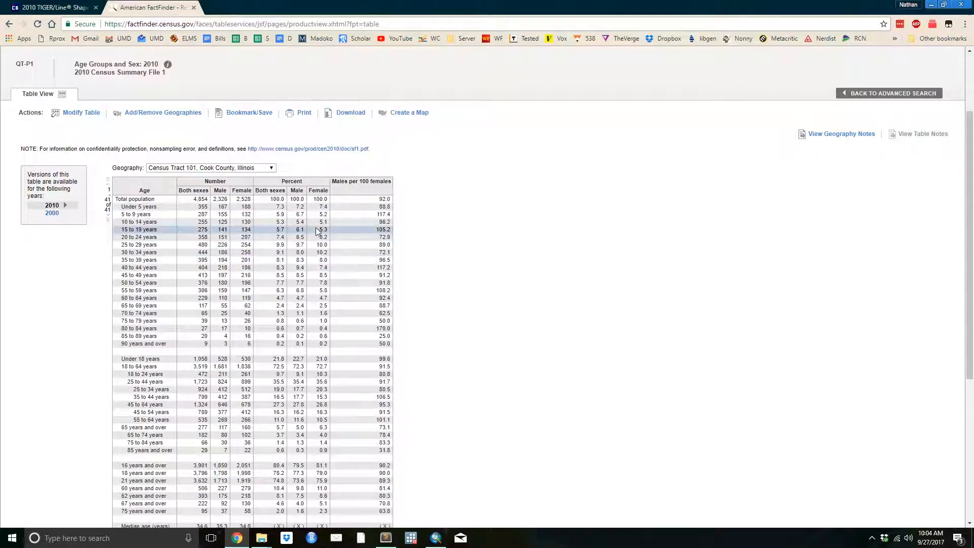
scroll(384, 264, "down", 3)
scroll(334, 199, "up", 4)
scroll(124, 293, "down", 2)
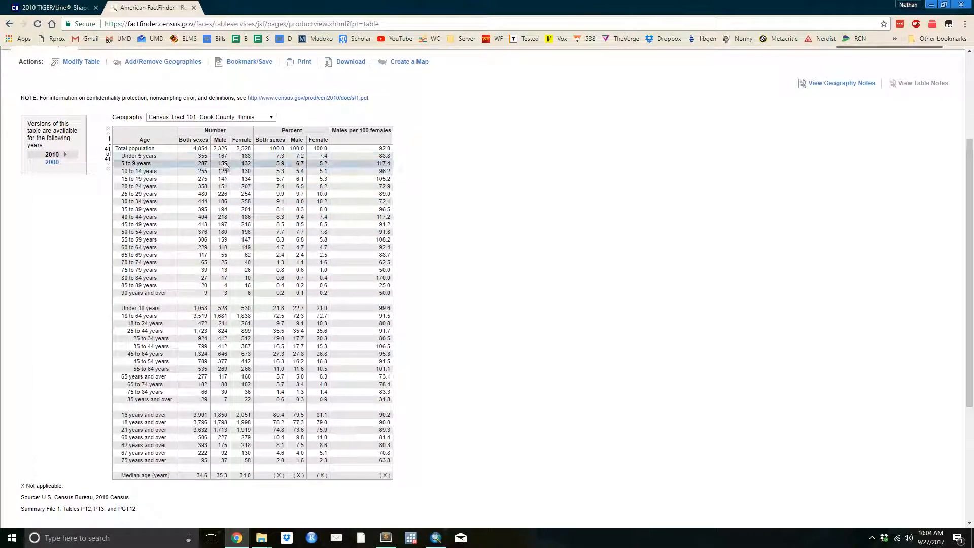
scroll(249, 157, "down", 1)
scroll(253, 168, "up", 2)
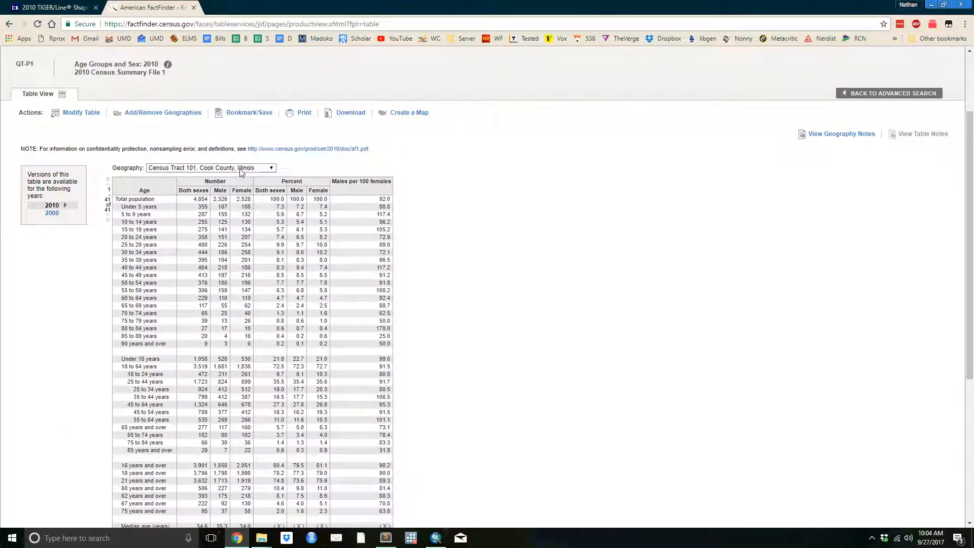
left_click(217, 169)
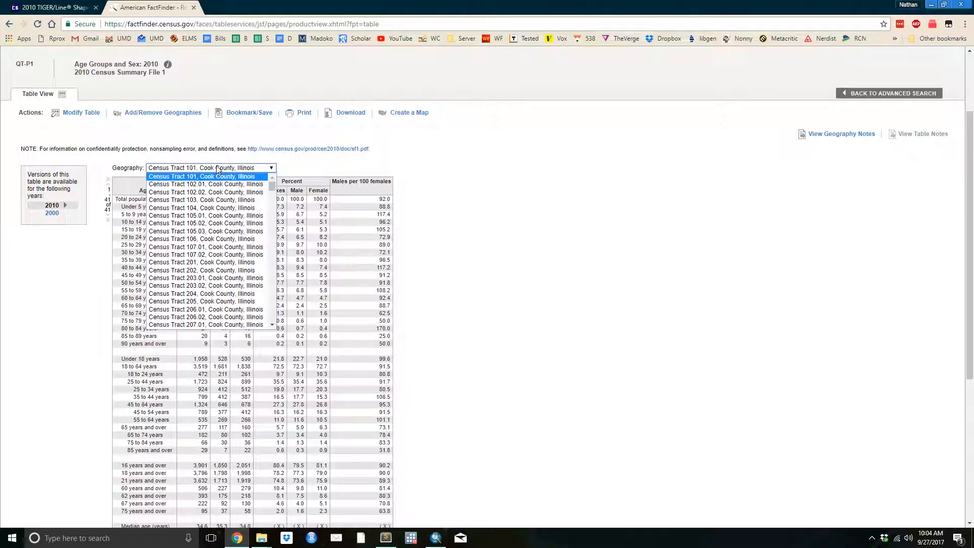
left_click(218, 169)
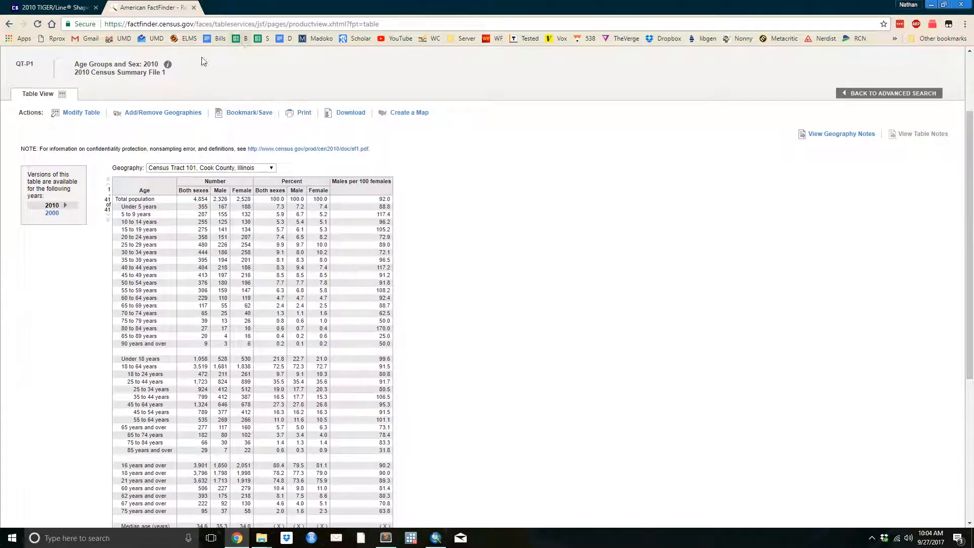
Step: Download the table as CSV data for spreadsheet or database use, with annotations merged and descriptive data element names included
left_click(350, 113)
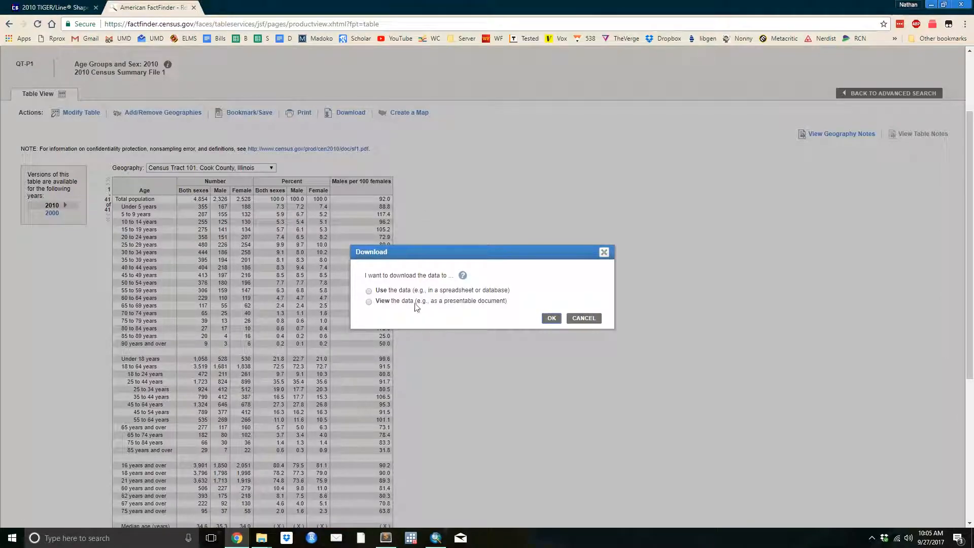
left_click(391, 292)
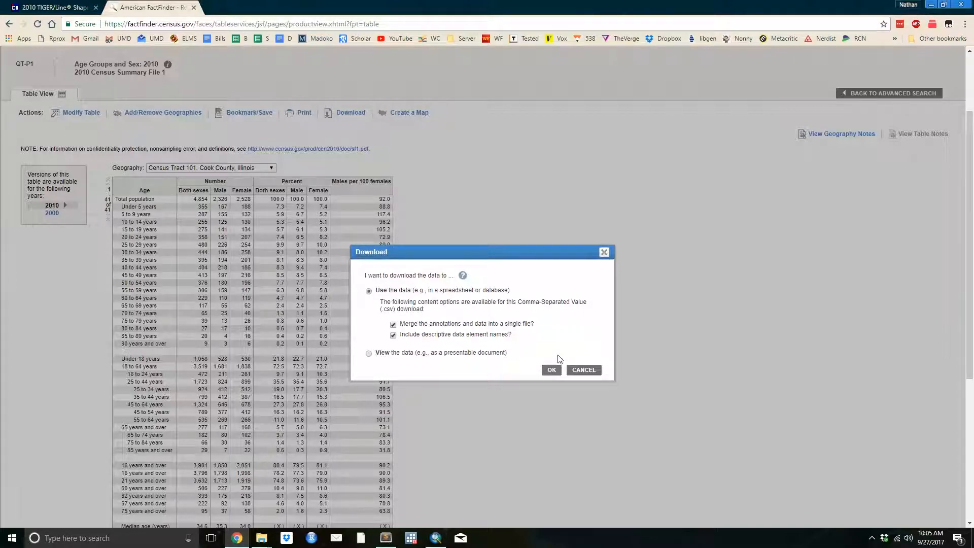
left_click(551, 371)
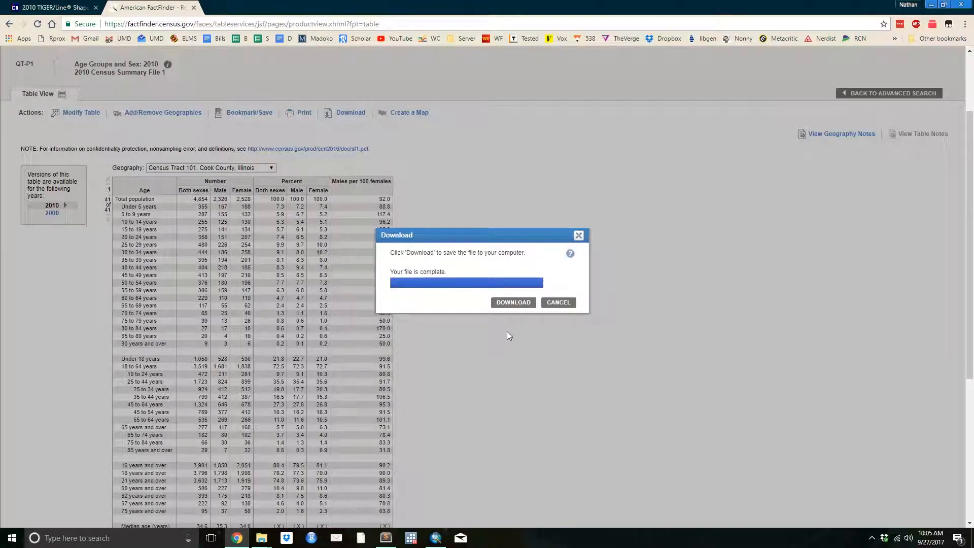
left_click(505, 303)
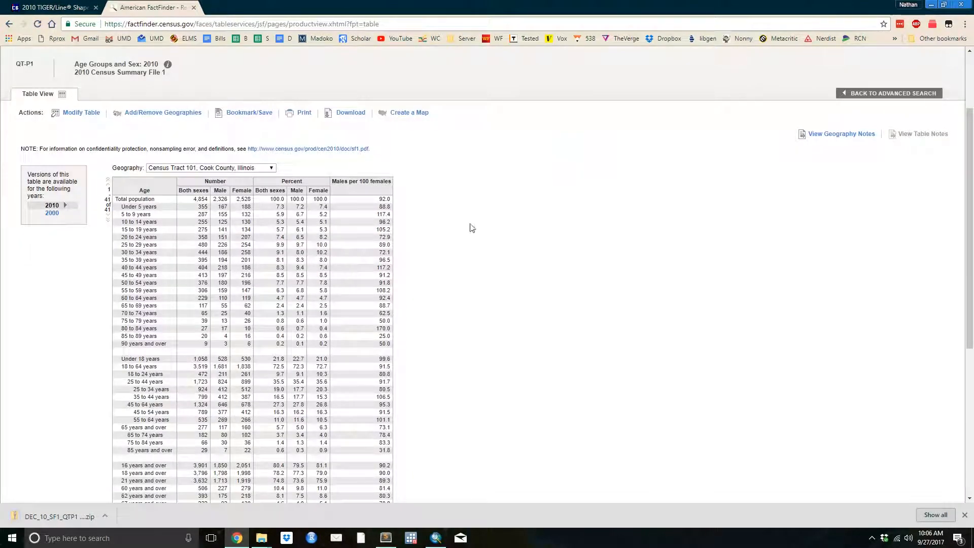
Step: Open the downloaded DEC_10_SF1_QTP1 archive and copy its four files into the Chapter5 folder
left_click(53, 519)
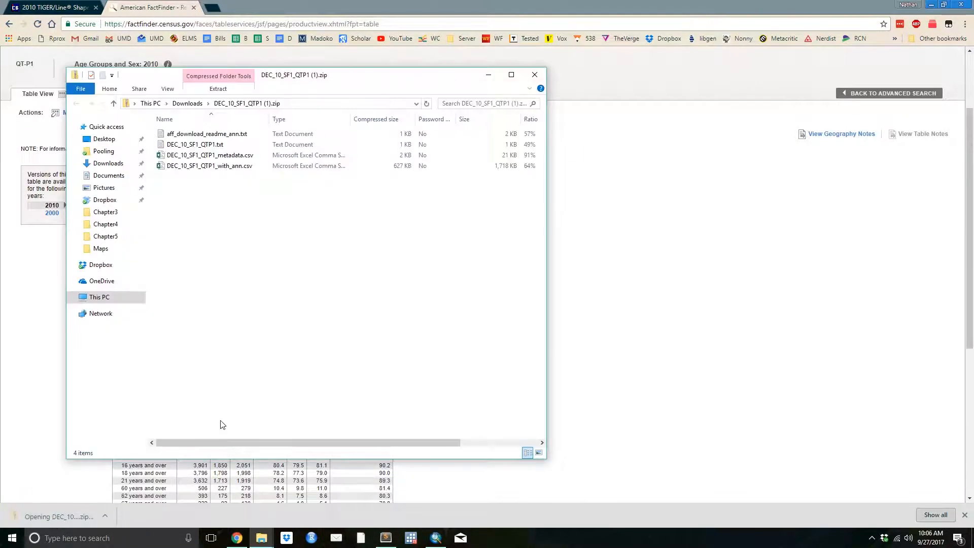
left_click(262, 538)
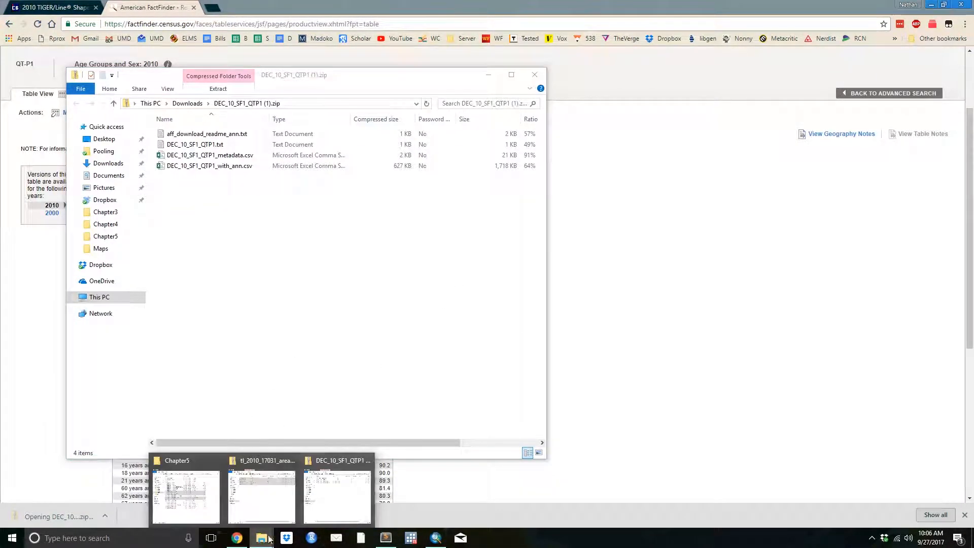
left_click(186, 495)
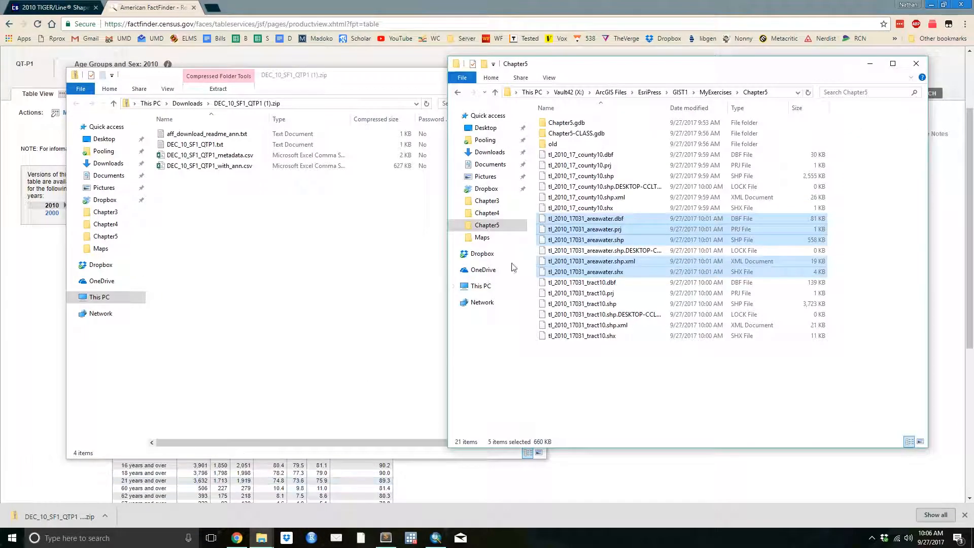
left_click_drag(221, 217, 167, 116)
left_click_drag(203, 154, 688, 388)
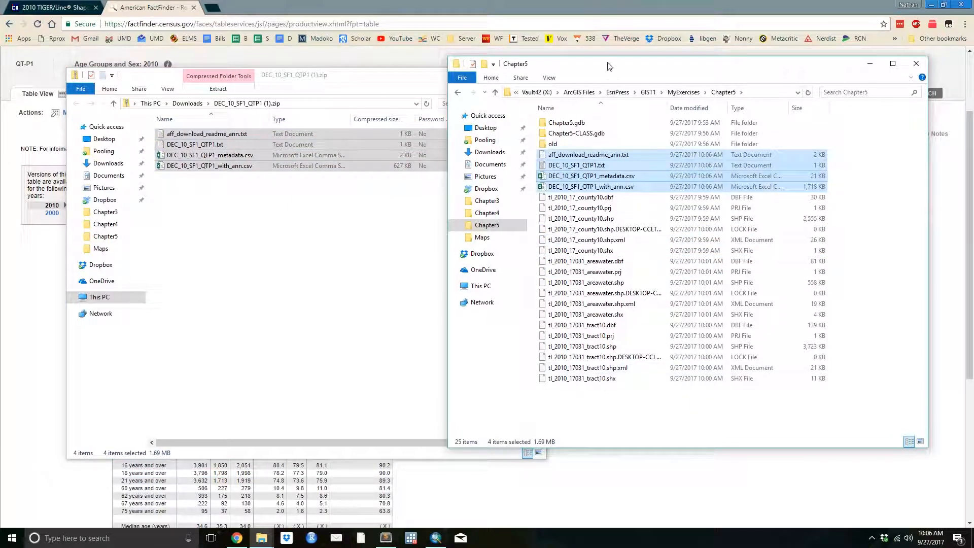
Step: Open DEC_10_SF1_QTP1_with_ann.csv from the Chapter5 folder in Excel
left_click(862, 206)
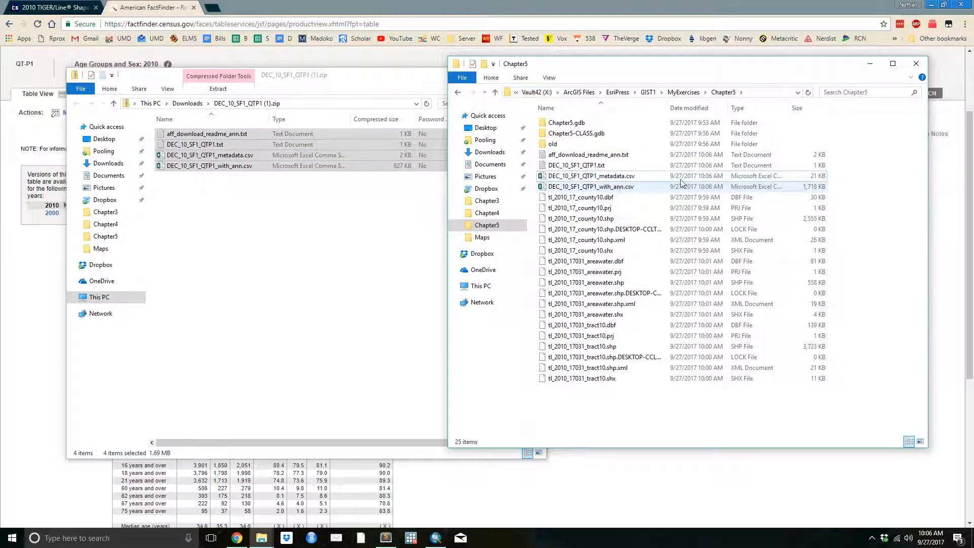
left_click(601, 176)
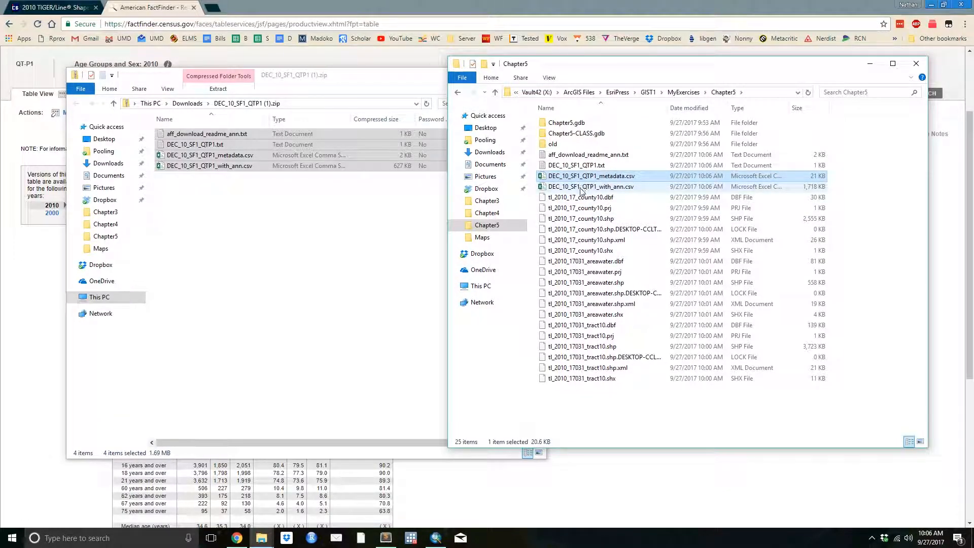
double_click(590, 187)
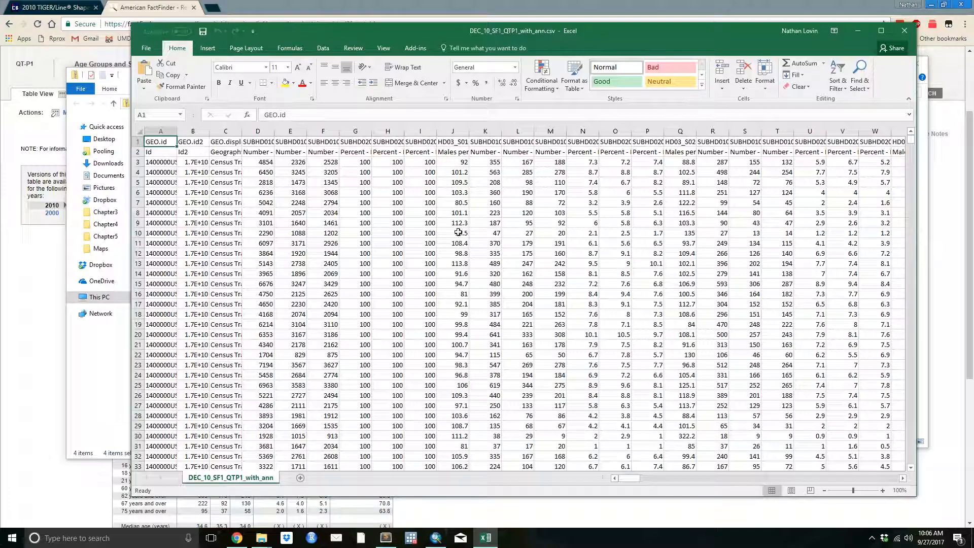
Step: Maximize the workbook window and fit columns A, B, D, E, F and G to the width of their contents
double_click(638, 28)
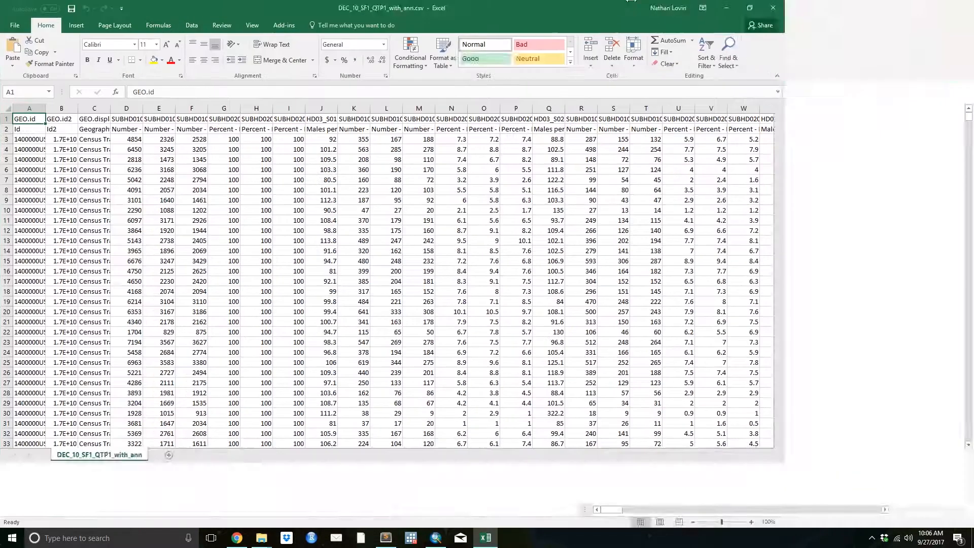
double_click(78, 108)
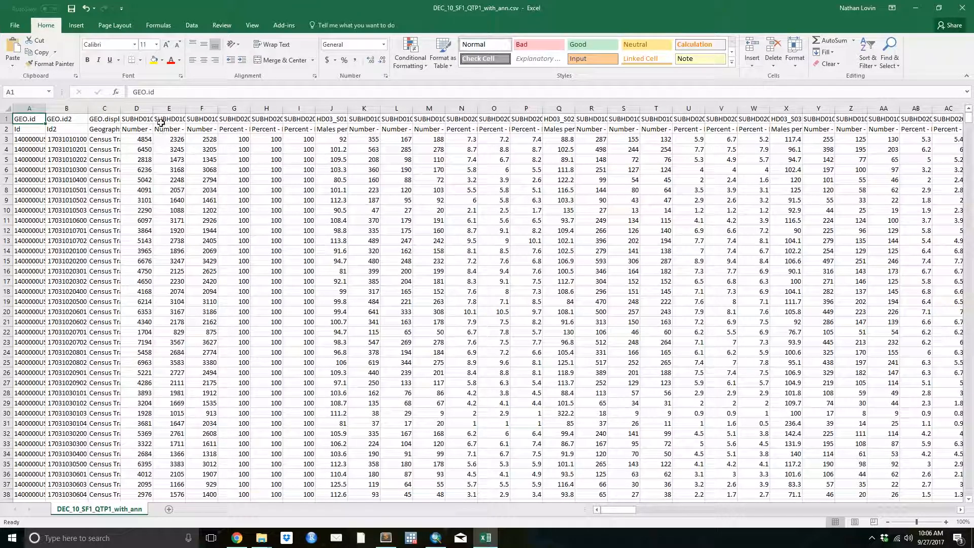
double_click(45, 114)
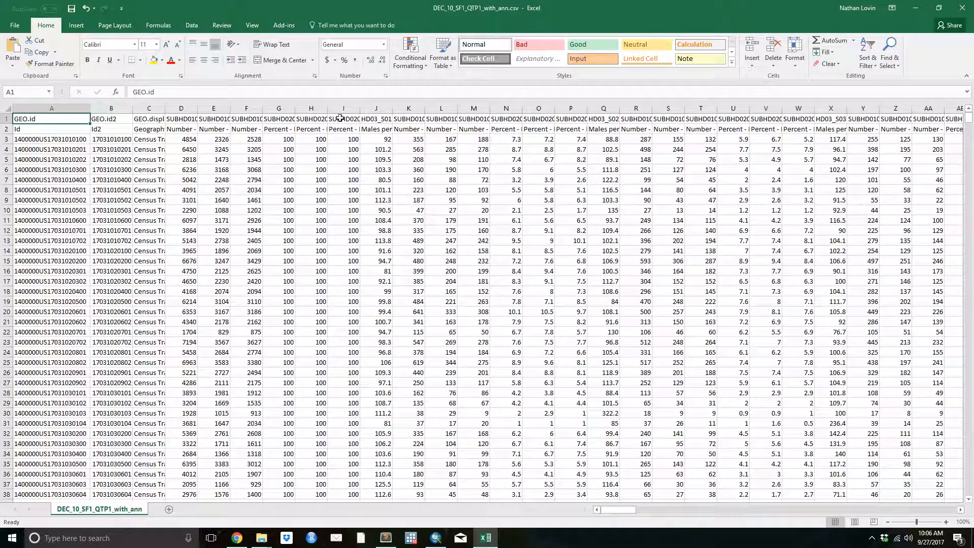
double_click(198, 109)
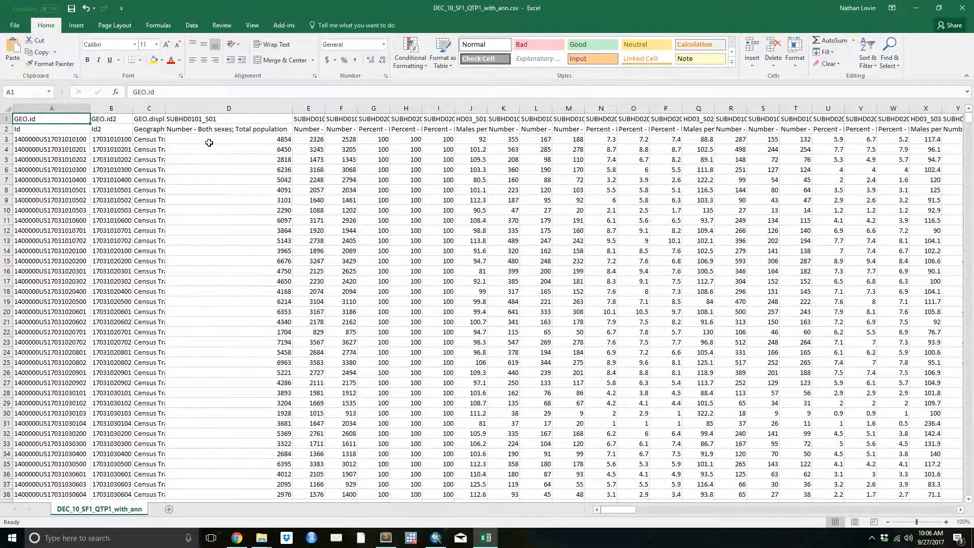
double_click(325, 109)
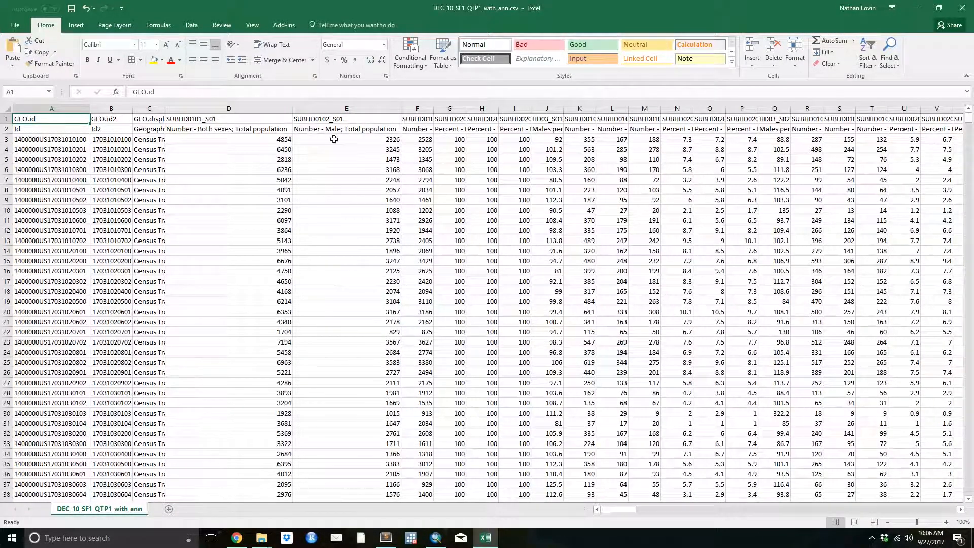
double_click(434, 108)
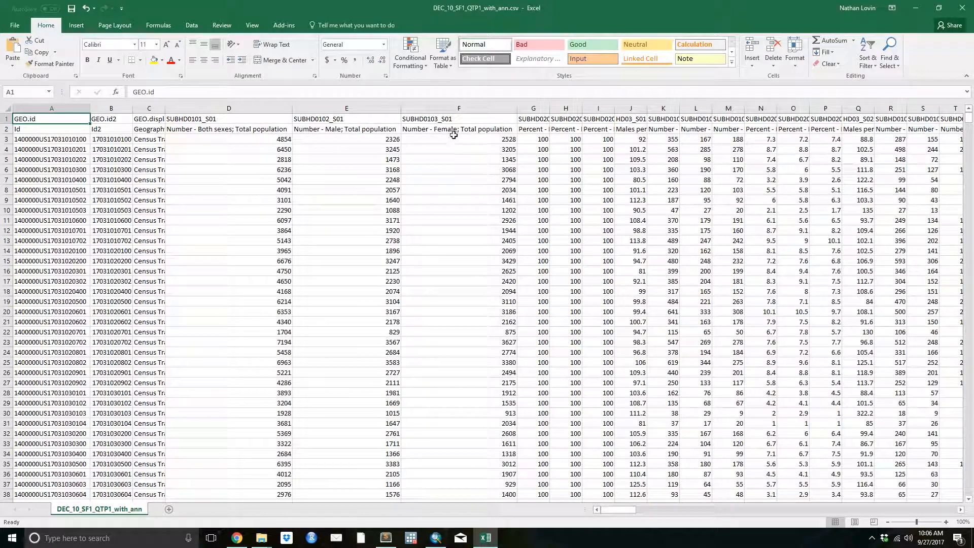
double_click(550, 108)
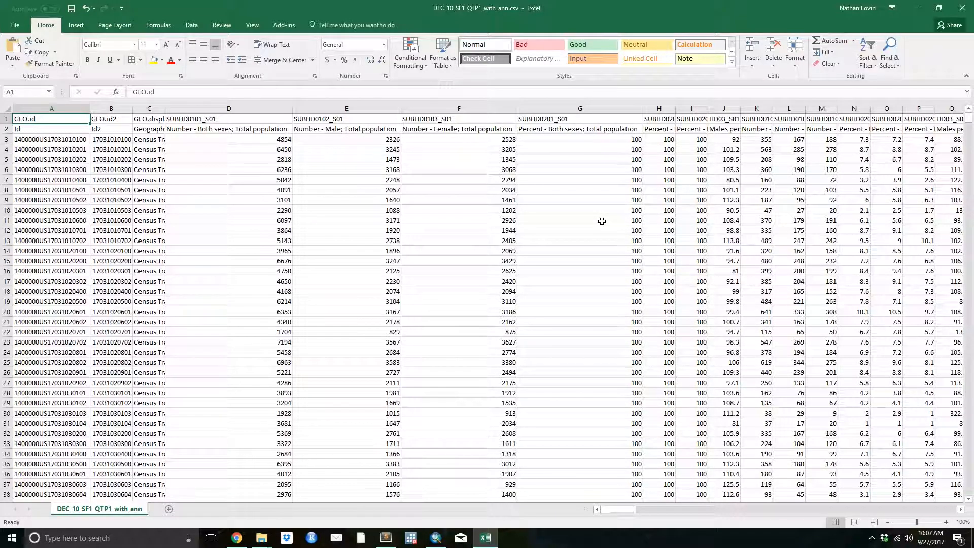
Step: Rename the headers in D1, E1 and F1 as TotalPop, MalePop and FemalePop
left_click(7, 130)
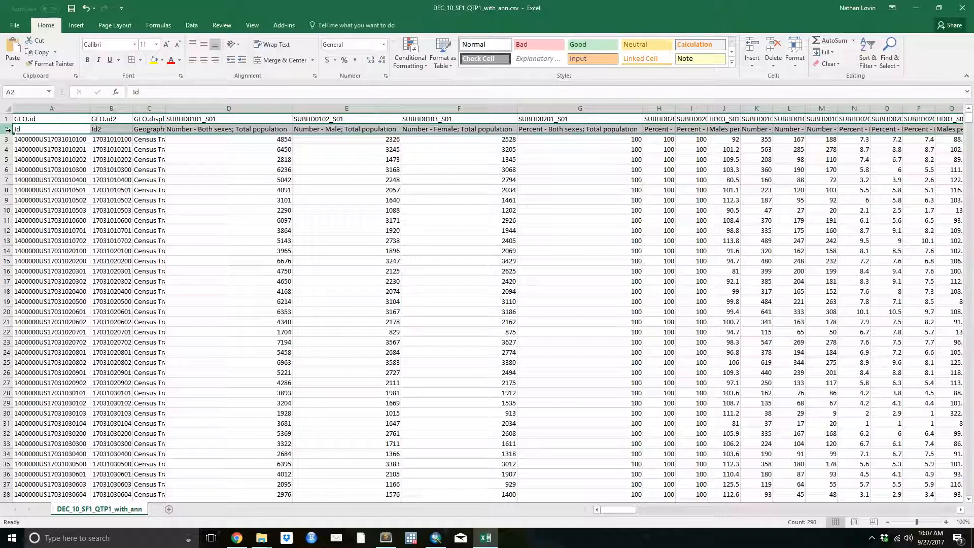
left_click(230, 119)
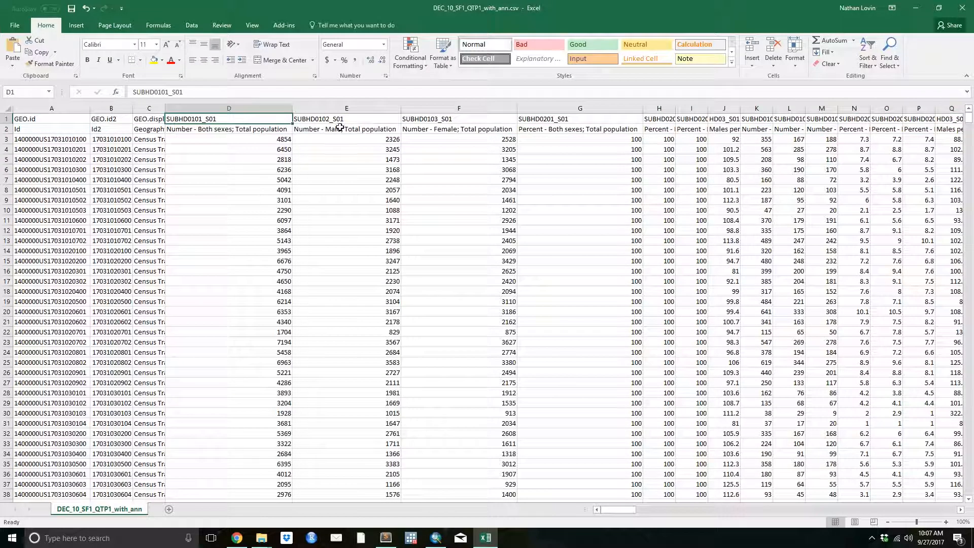
type("TotalPop")
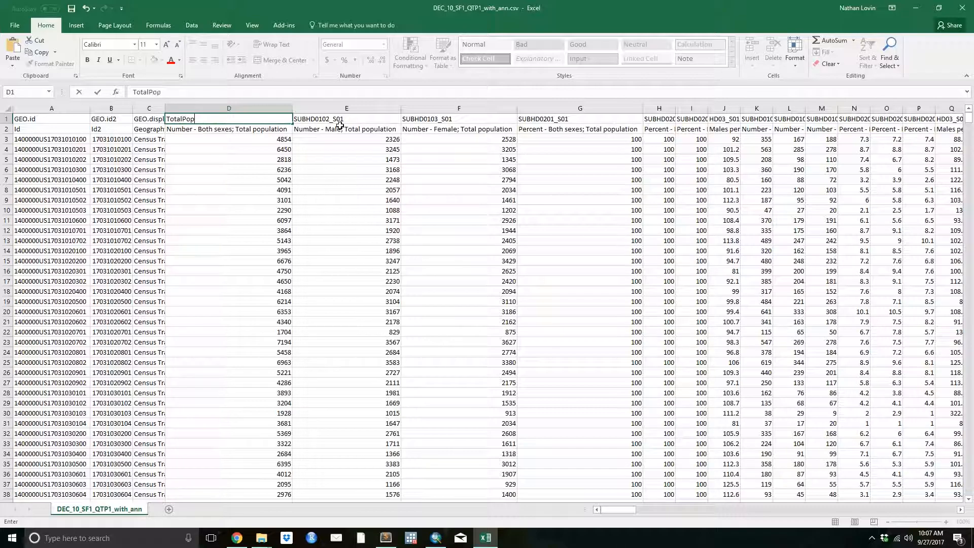
key("Tab")
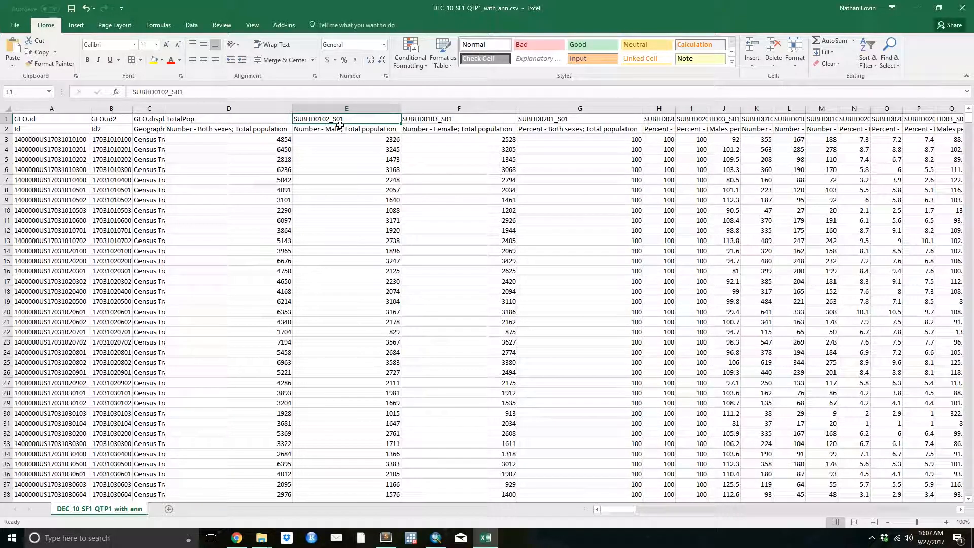
type("MalePop")
key("Tab")
type("FemalePop")
key("Return")
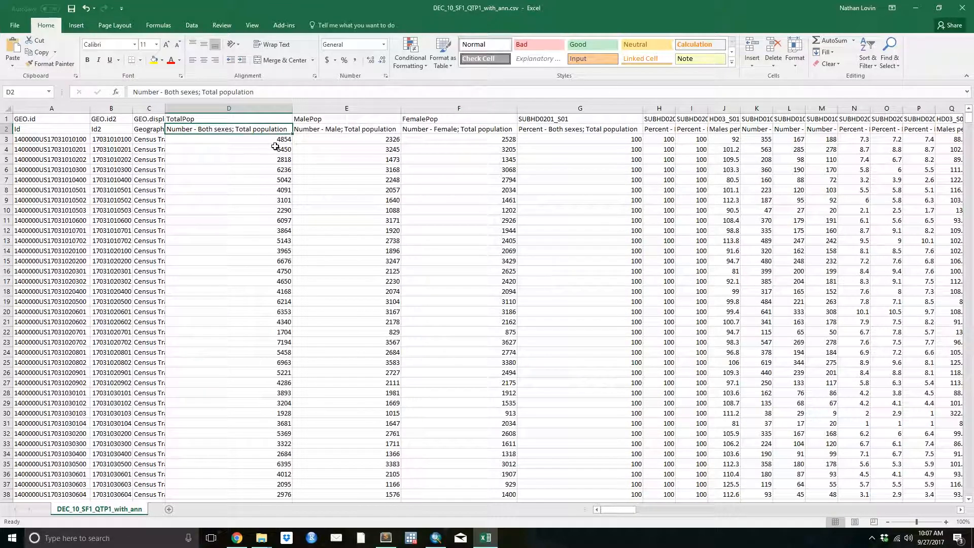
Step: Fit column C to its contents and rename the headers in A1 and B1 as id and id2
double_click(169, 108)
left_click(59, 118)
type("id")
key("Tab")
type("id2")
key("Return")
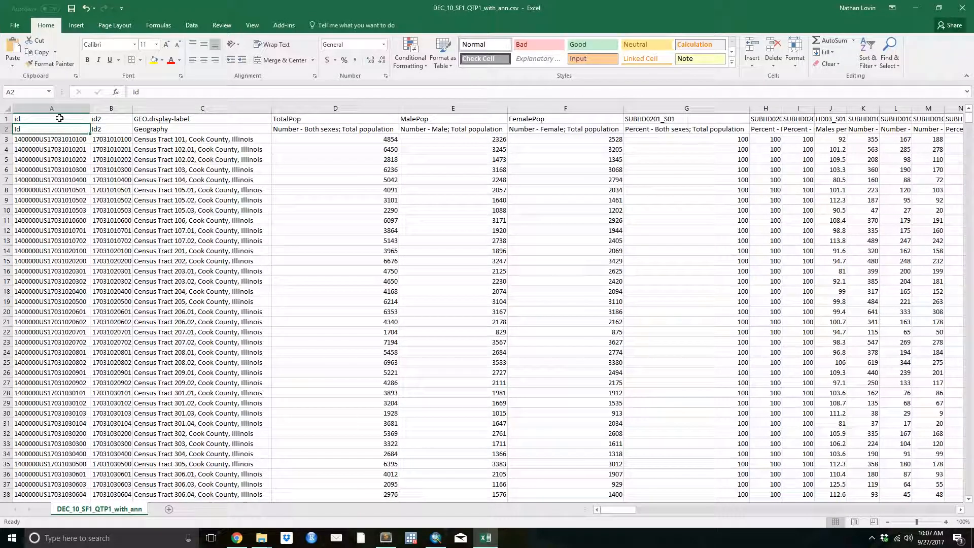
Step: Delete row 2 with the descriptive labels and undo the deletion
left_click(7, 129)
right_click(8, 130)
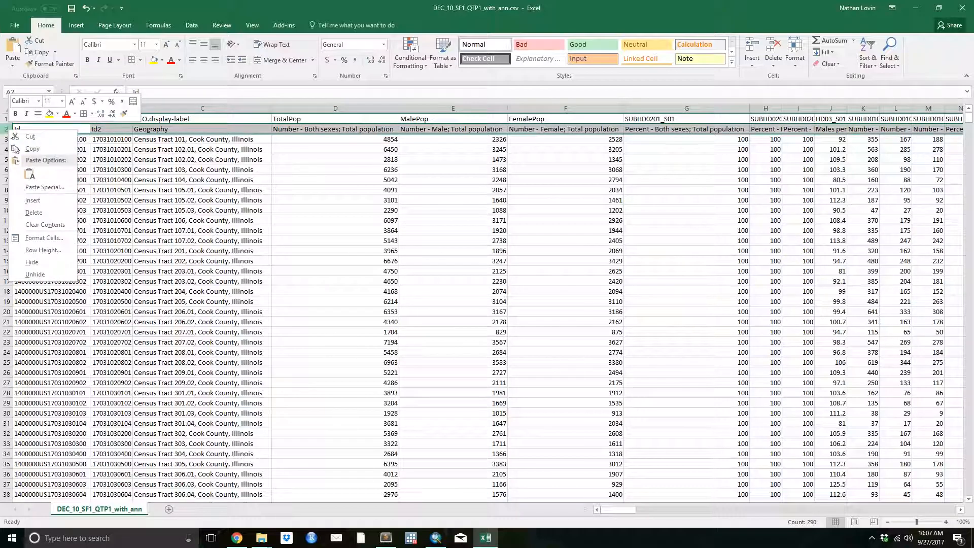
left_click(34, 212)
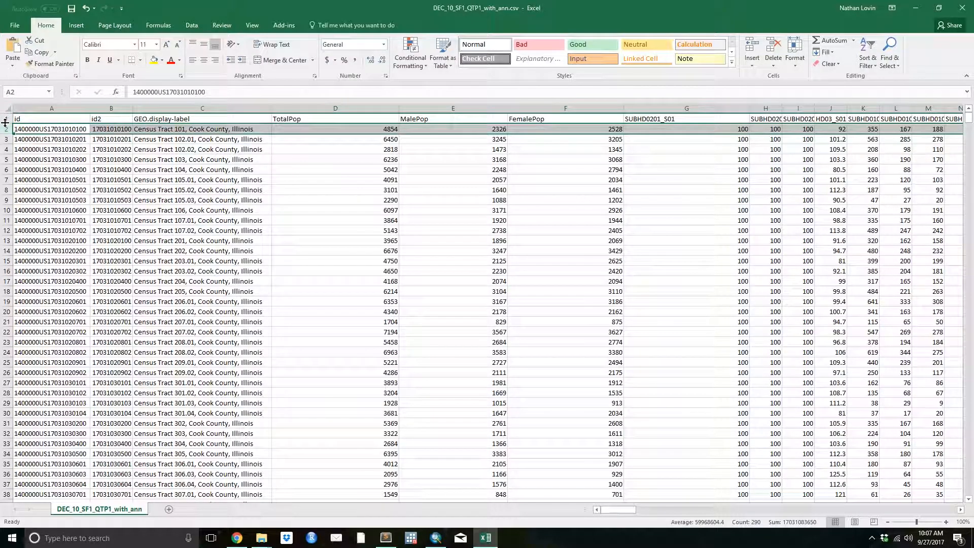
key("ctrl+z")
left_click(80, 190)
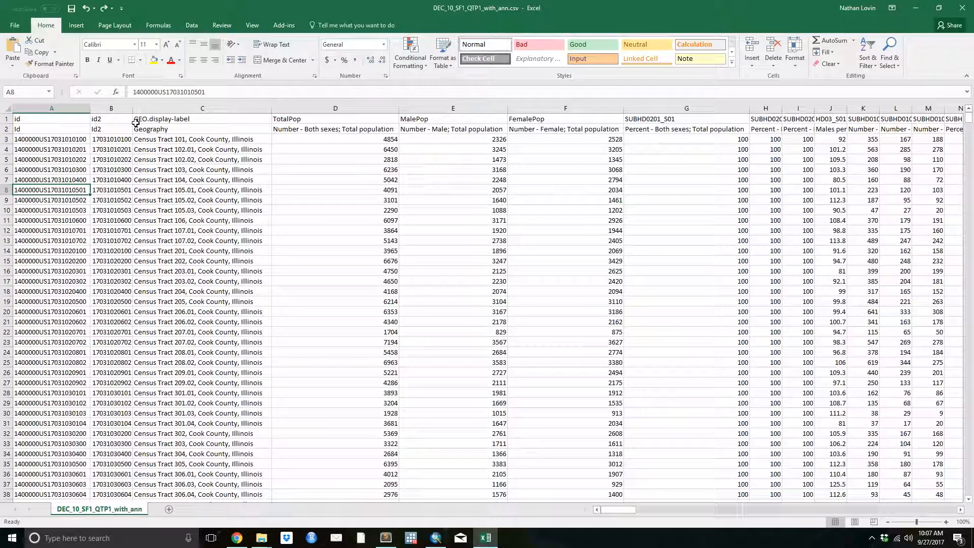
Step: Remove the descriptive label row directly below the header row
left_click(4, 129)
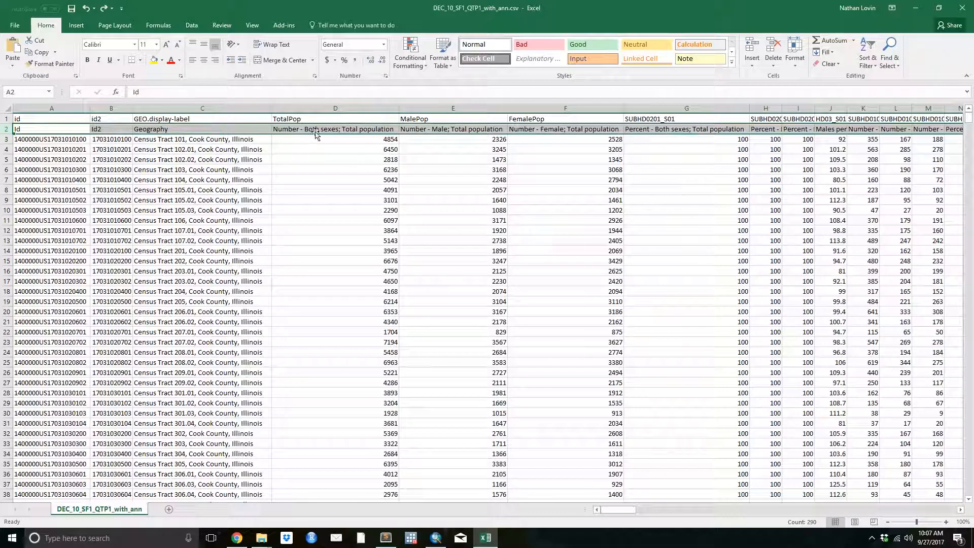
right_click(5, 129)
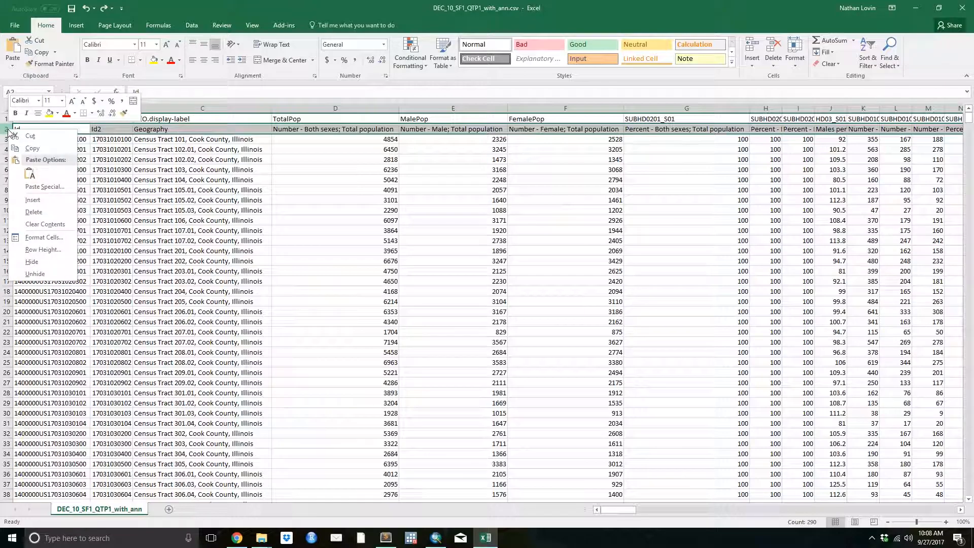
left_click(44, 212)
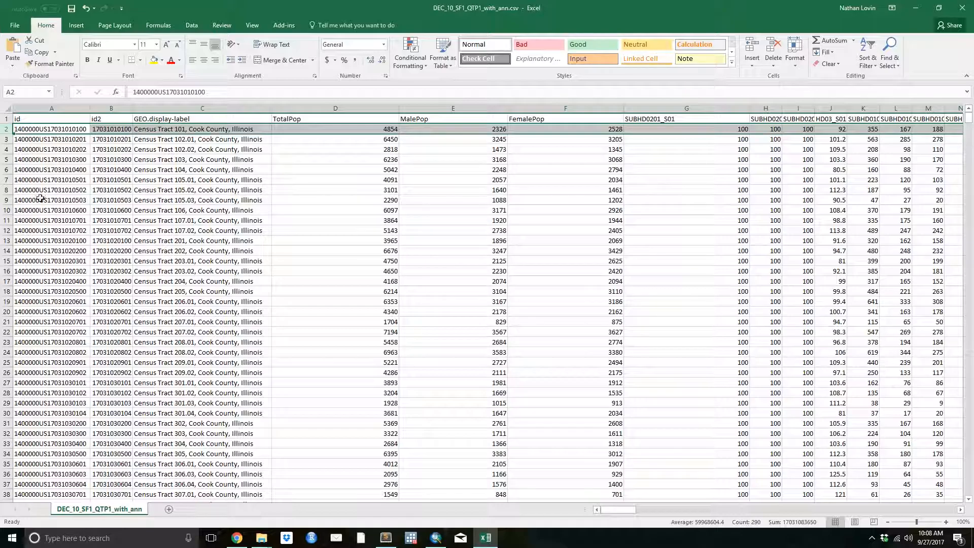
Step: Delete all data columns after FemalePop, from column G through the last filled column
left_click(711, 106)
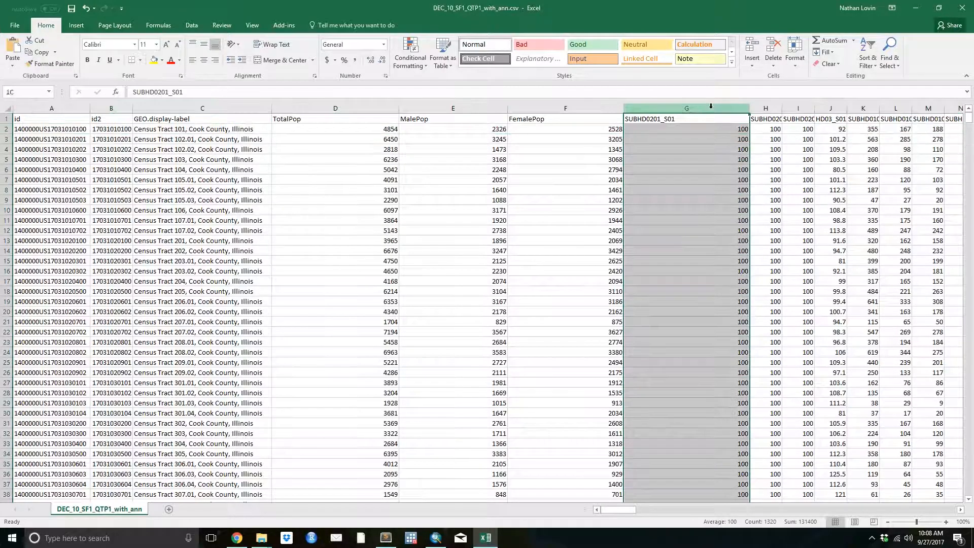
key("ctrl+shift+Right")
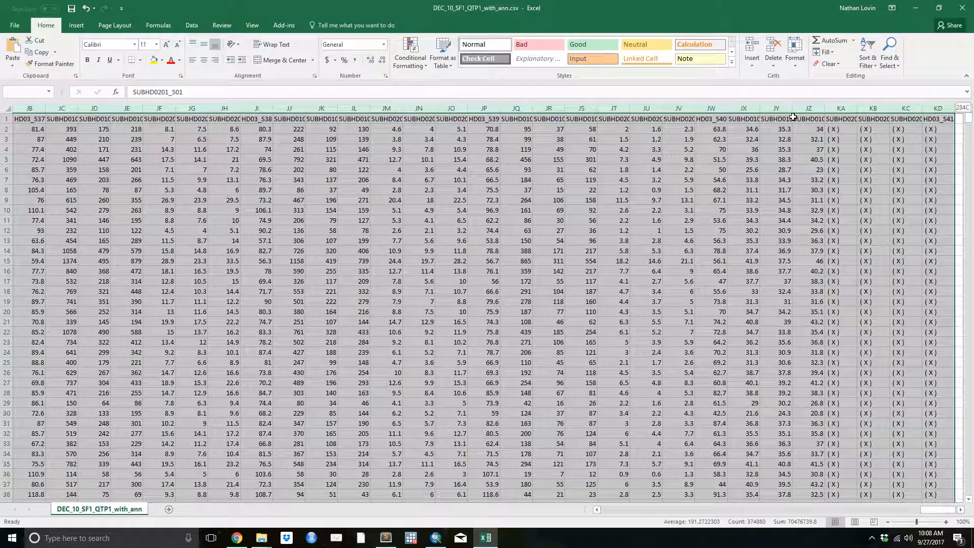
right_click(780, 112)
left_click(803, 193)
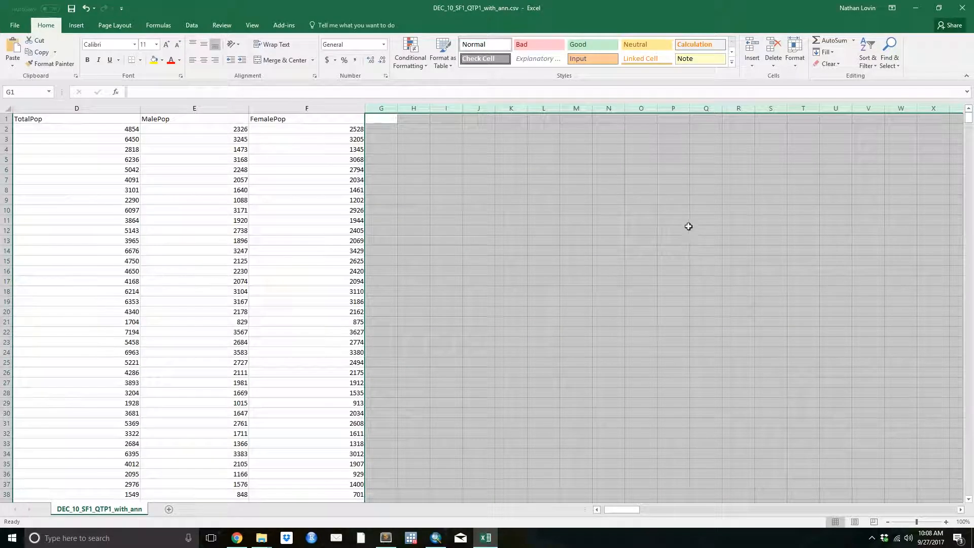
left_click(414, 139)
left_click_drag(623, 509, 592, 509)
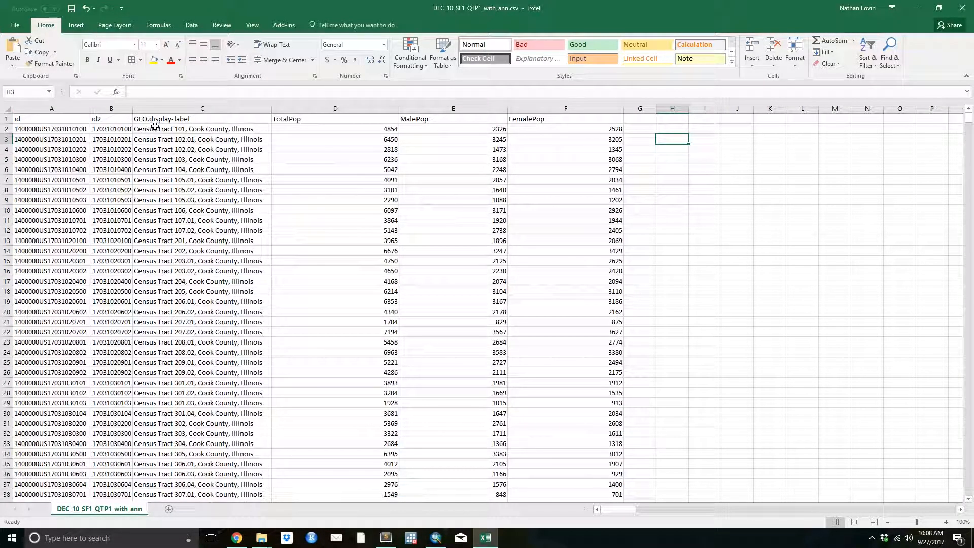
Step: Delete the GEO.display-label column between id2 and TotalPop
left_click(210, 108)
right_click(211, 108)
left_click(238, 189)
left_click(297, 179)
left_click(514, 128)
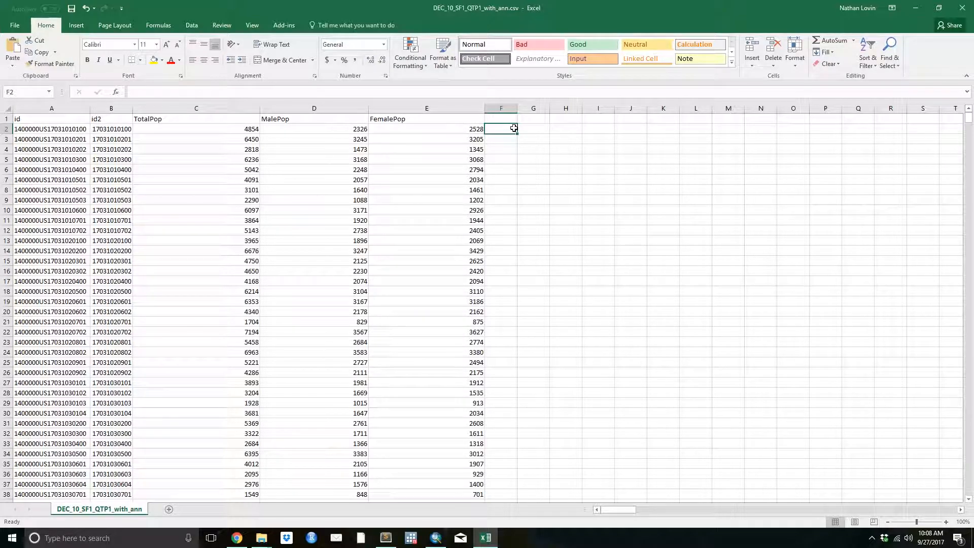
Step: Save the table in the Chapter5 folder as an Excel Workbook named CensusTract2010.xlsx
left_click(14, 24)
left_click(43, 126)
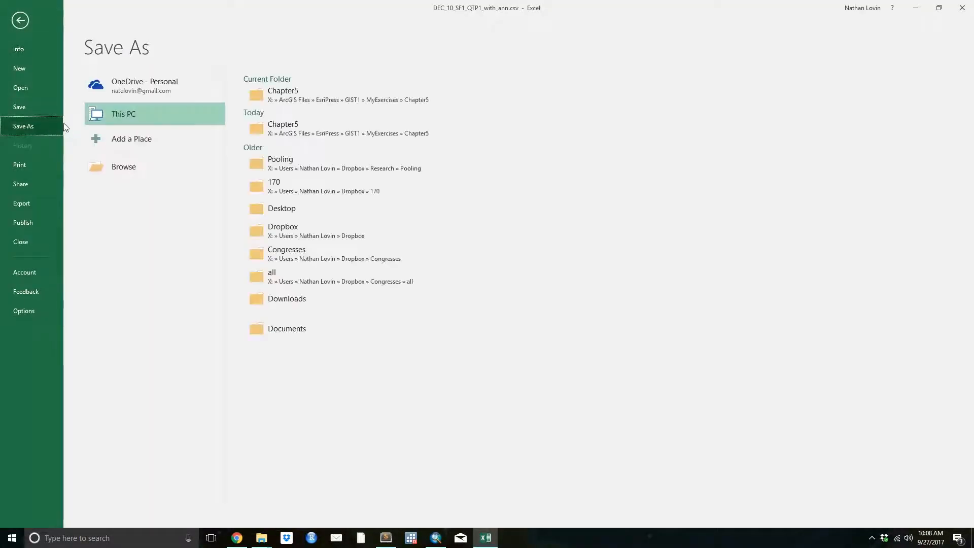
left_click(277, 95)
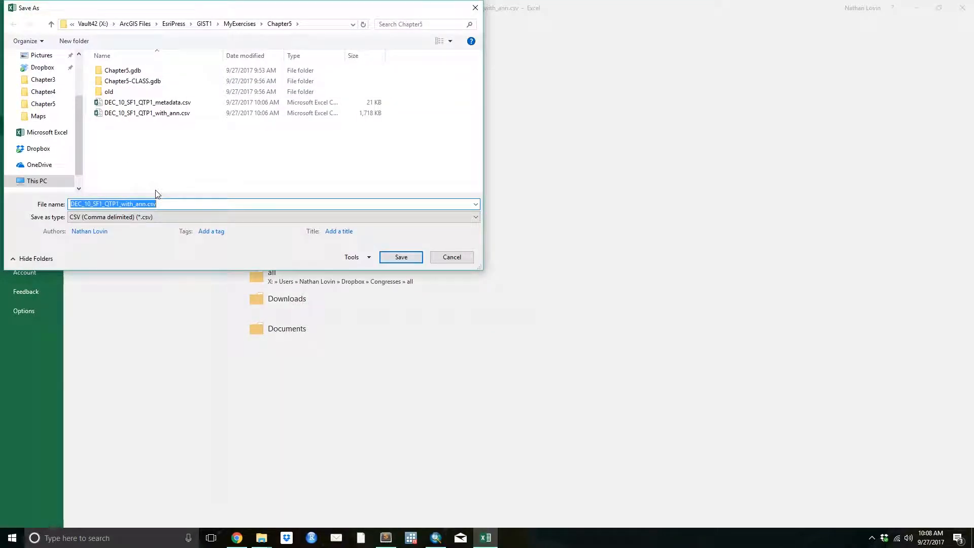
type("Census")
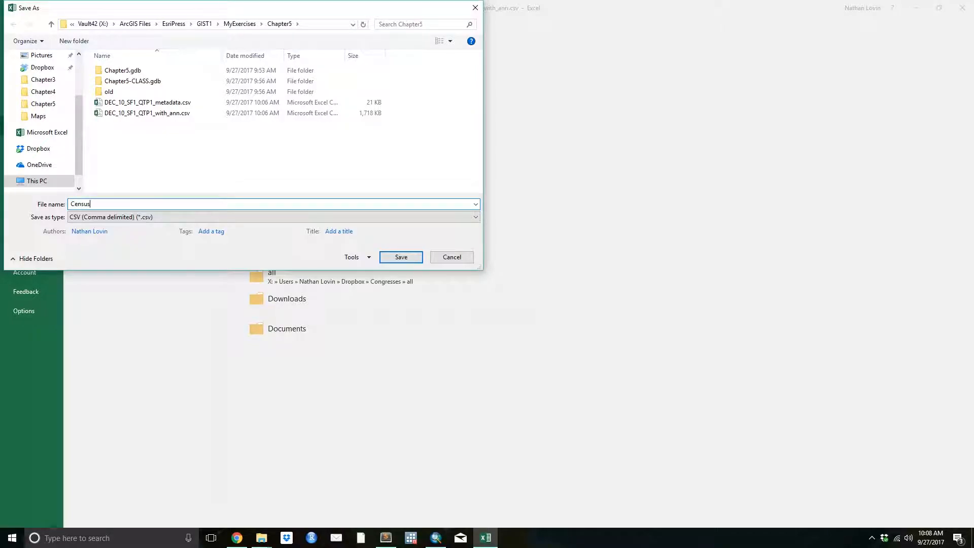
type("Tract2010")
left_click(155, 217)
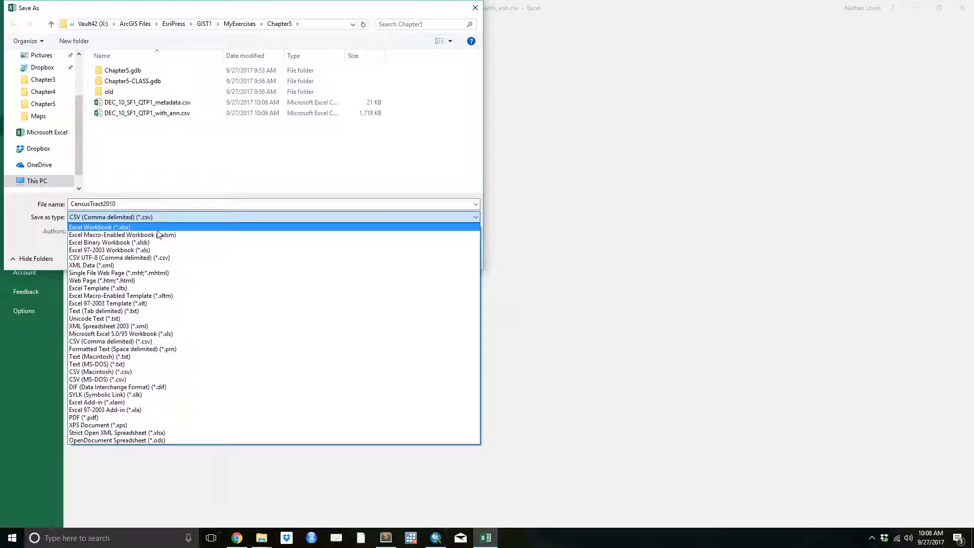
left_click(157, 232)
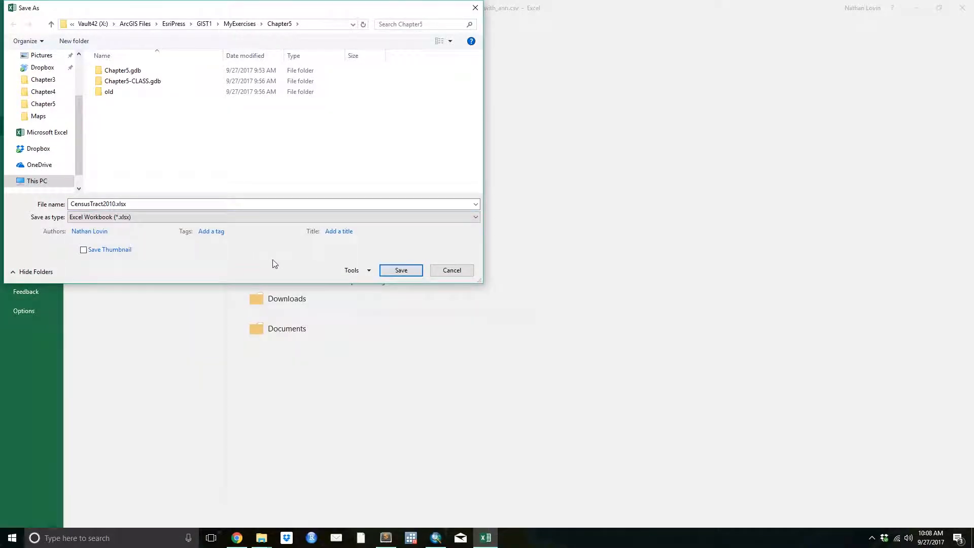
left_click(406, 270)
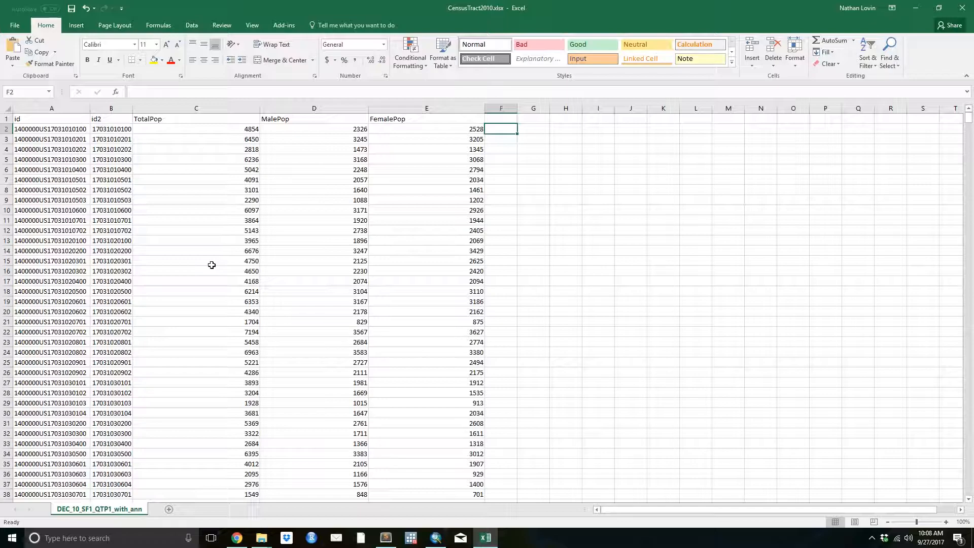
left_click(248, 130)
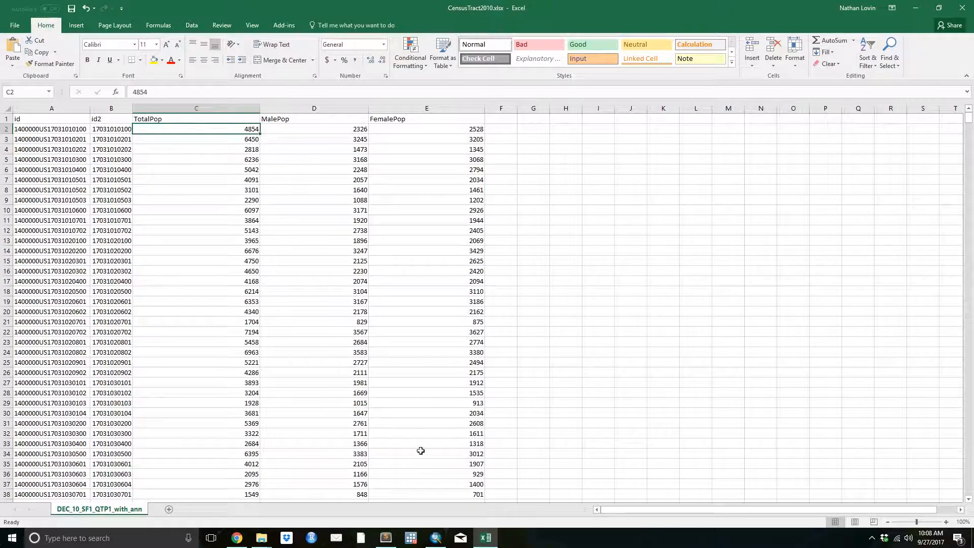
Step: Switch to ArcMap and rename the tl_2010_17031_tract10 layer as CensusTracts
left_click(435, 538)
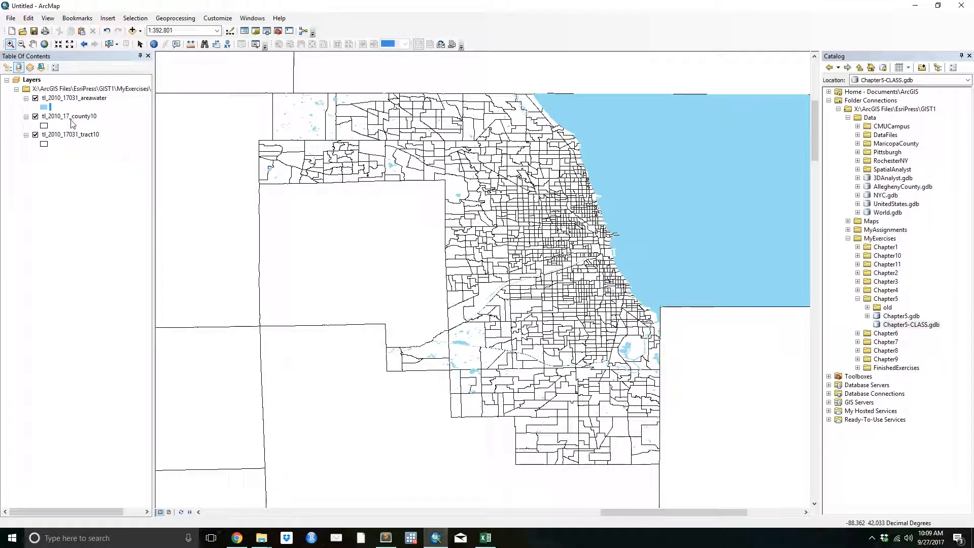
left_click(78, 136)
left_click(78, 135)
type("CensusTracts")
key("Return")
Step: Open the attribute table of the CensusTracts layer and sort its records by GEOID10 in ascending order
right_click(77, 135)
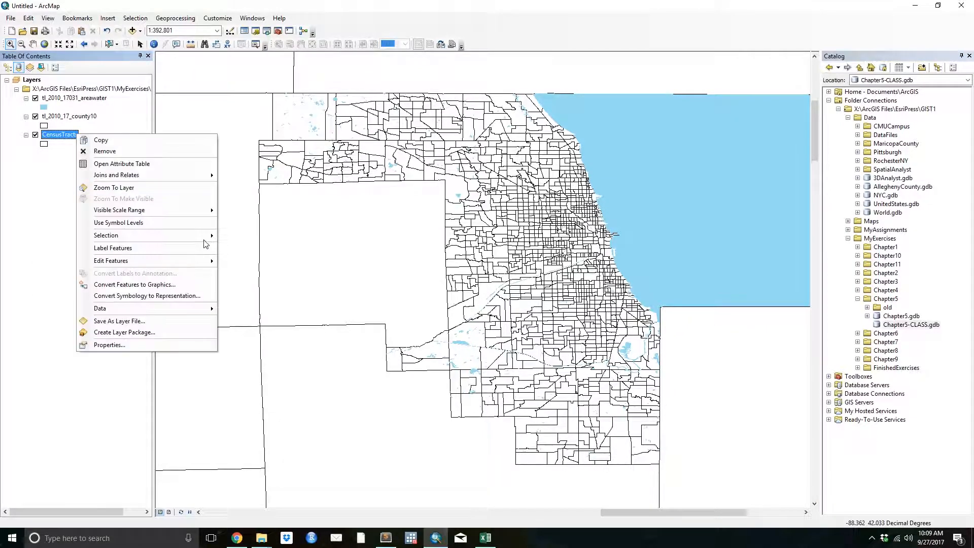
left_click(137, 164)
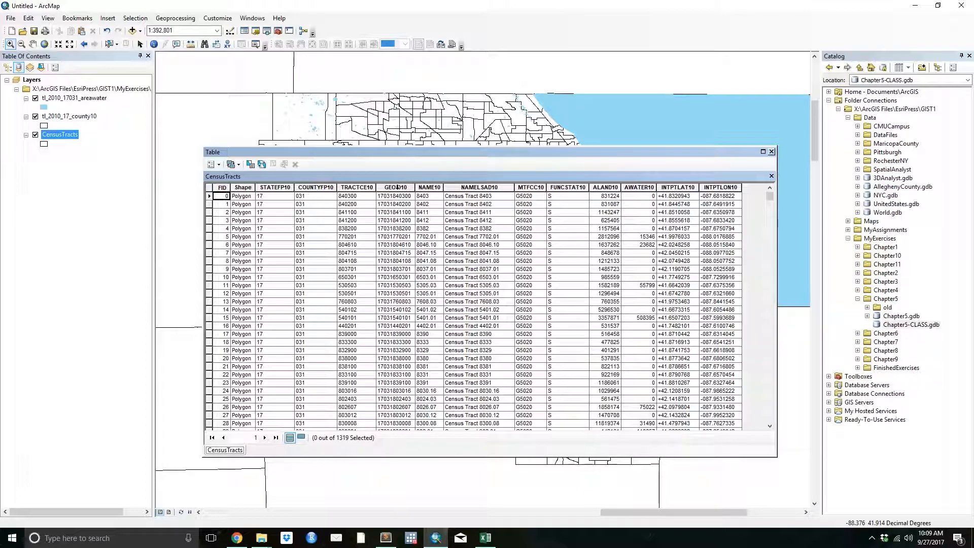
right_click(397, 187)
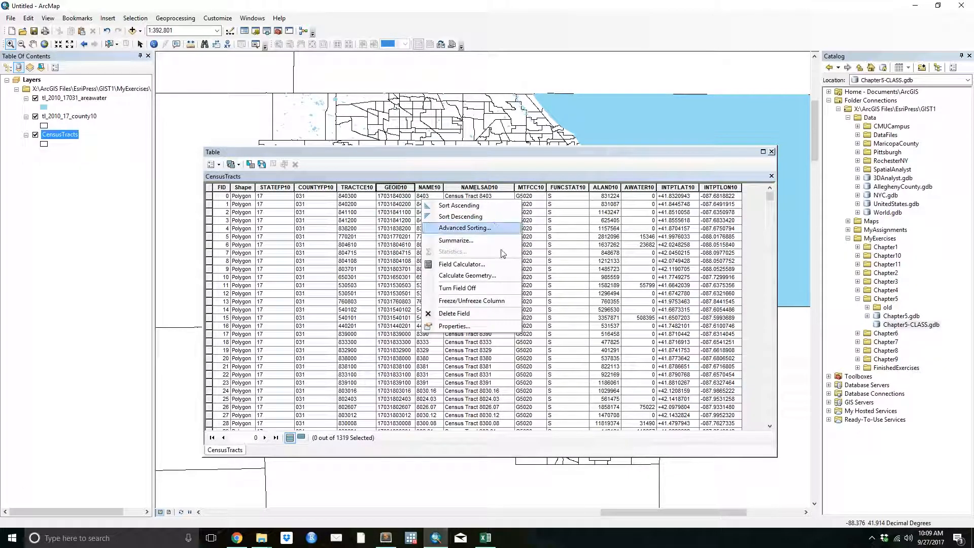
left_click(477, 205)
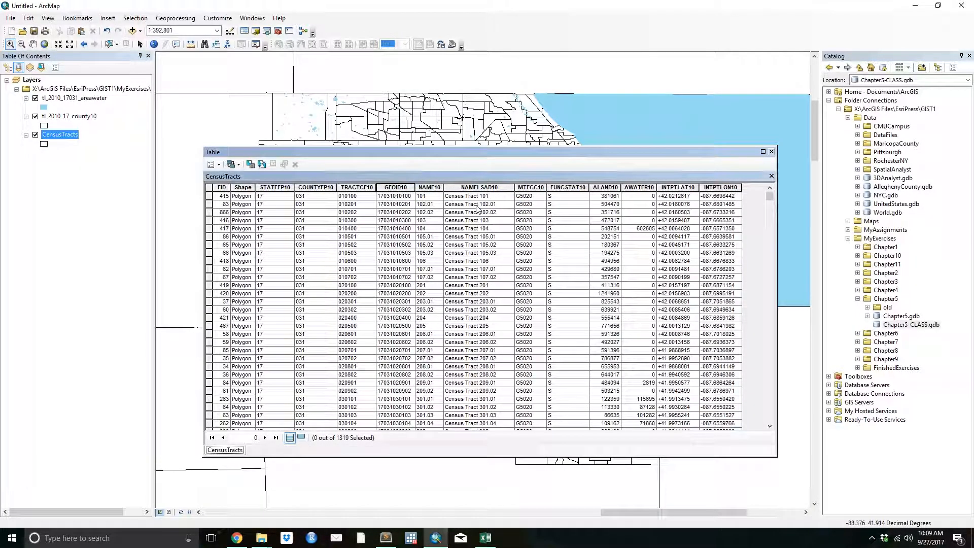
Step: Check the data type of the GEOID10 field in its field properties
right_click(385, 189)
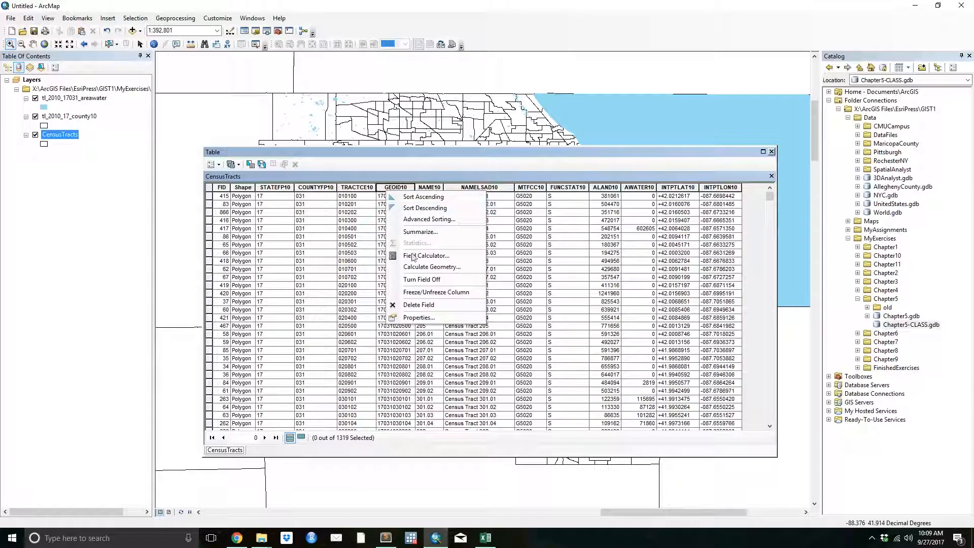
left_click(417, 318)
left_click_drag(463, 206, 436, 204)
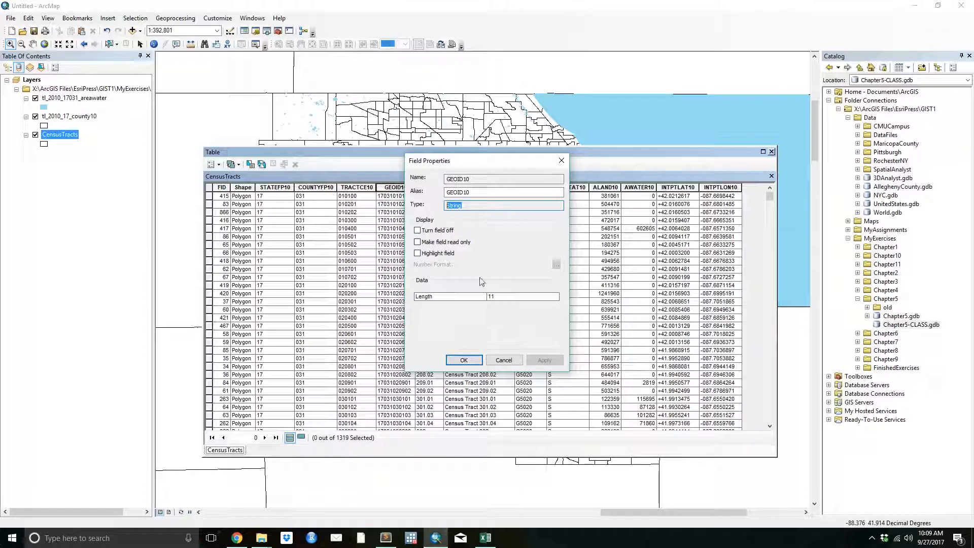
Step: Switch to the CensusTract2010.xlsx workbook in Excel and widen the id2 column slightly
left_click(485, 538)
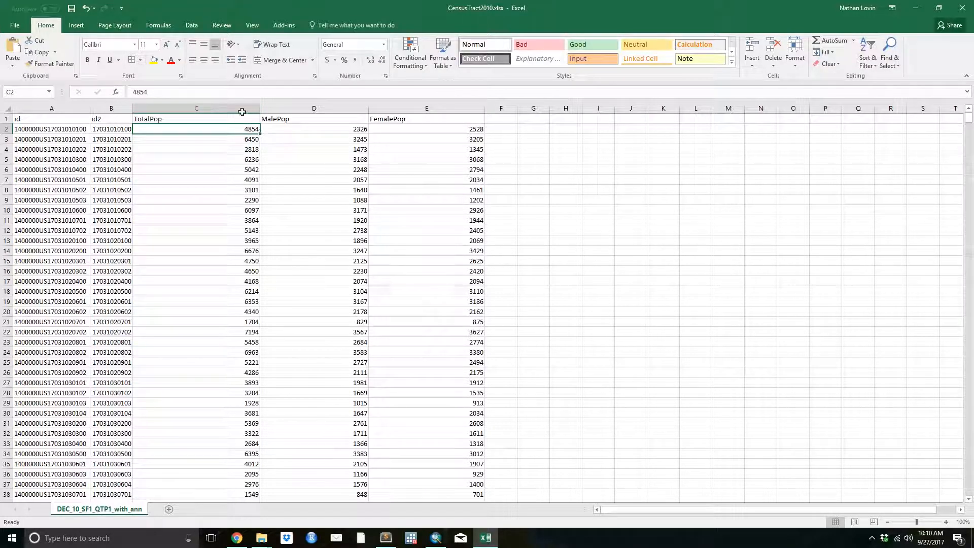
left_click_drag(131, 109, 144, 109)
left_click(122, 120)
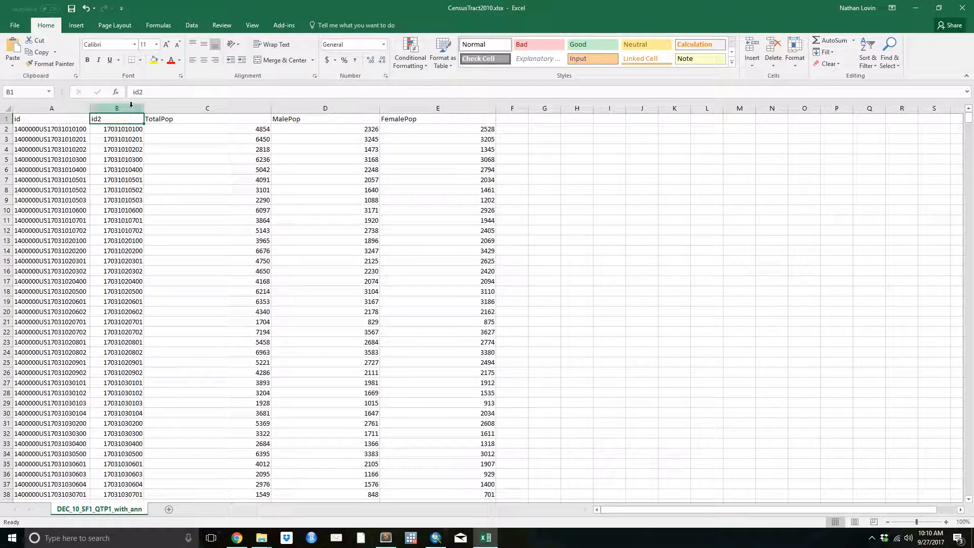
left_click(127, 109)
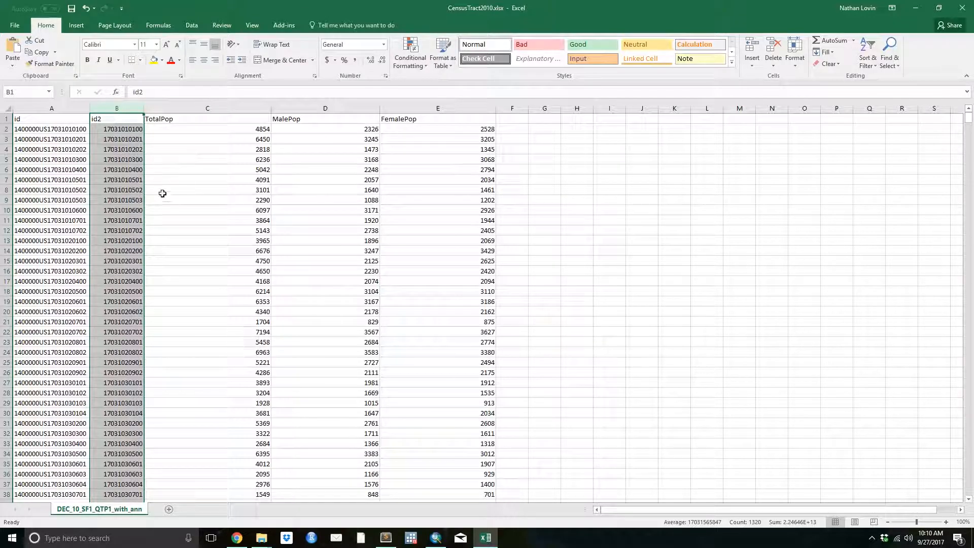
left_click(116, 130)
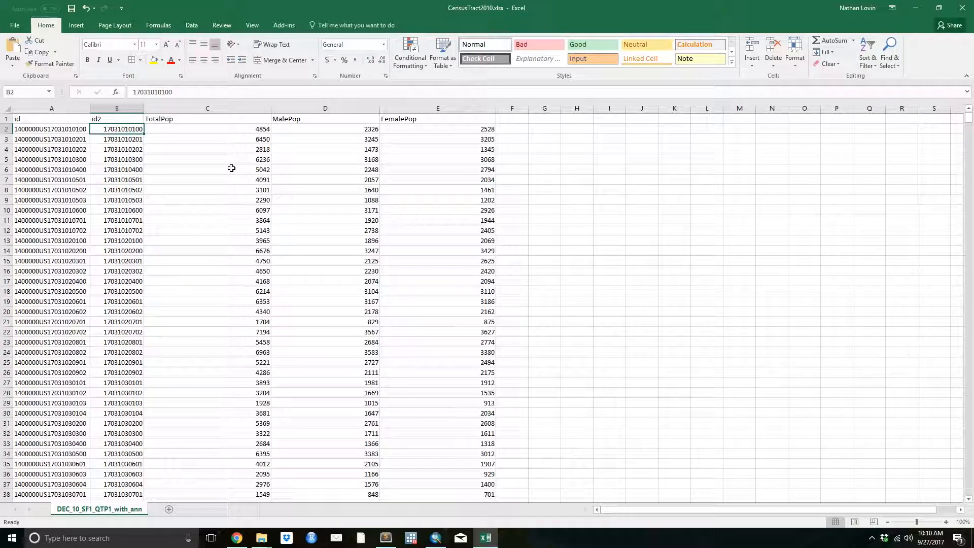
mouse_move(969, 118)
left_mouse_down()
mouse_move(970, 326)
mouse_move(967, 117)
left_mouse_up()
left_click(130, 108)
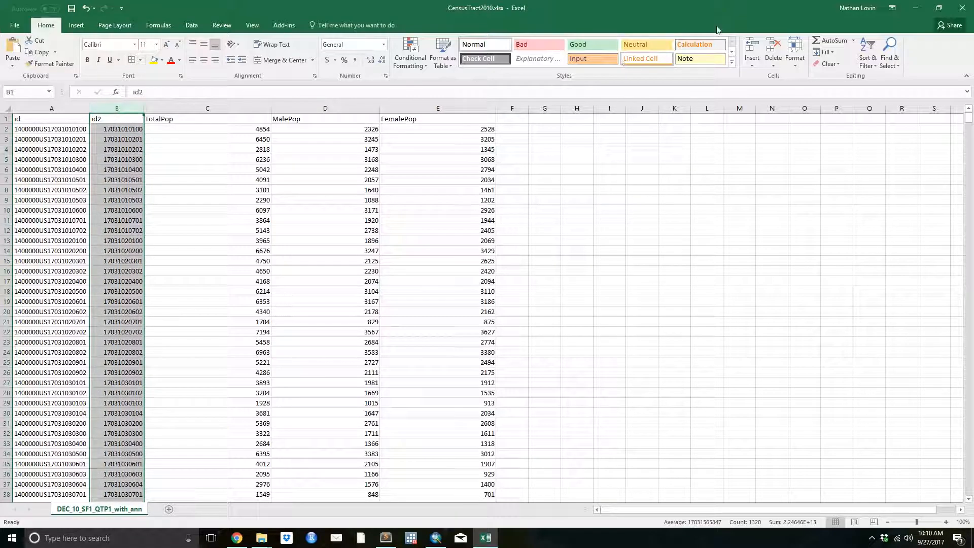
left_click(894, 53)
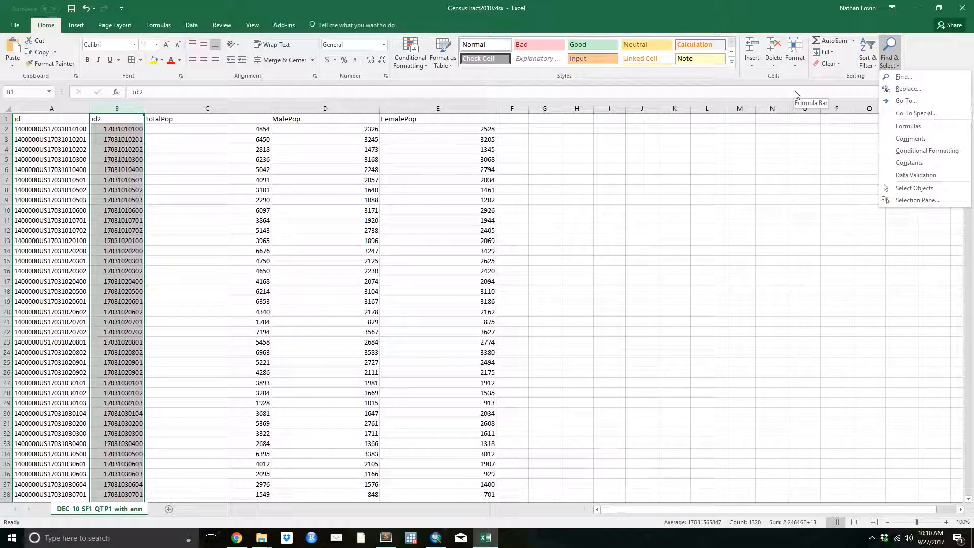
Step: Convert the first id2 value, in cell B2, to text by prefixing it with an apostrophe
left_click(123, 128)
left_click(120, 128)
left_click(133, 92)
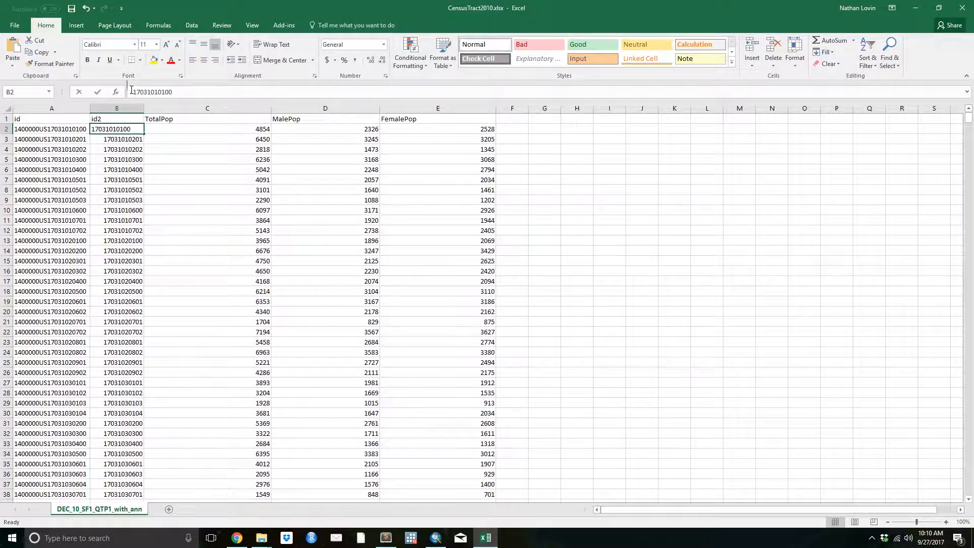
type("'")
key("Return")
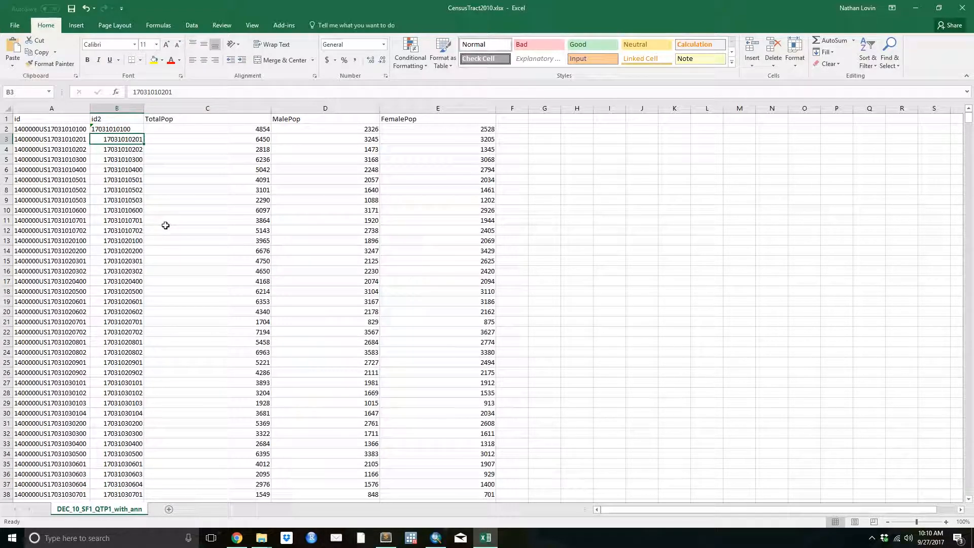
Step: Enlarge the sheet and compare the text value in B2 with the numeric value in B3
left_click(922, 522)
left_click(924, 524)
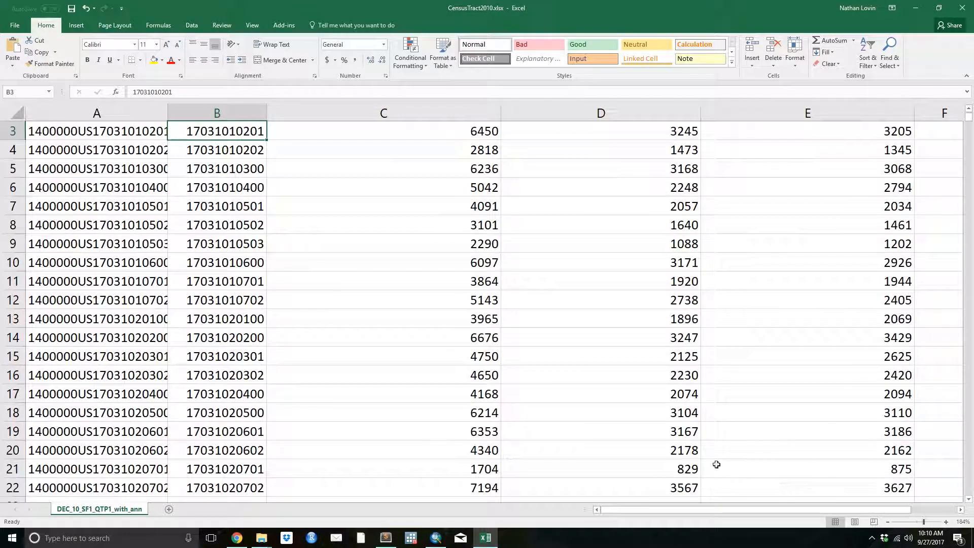
scroll(259, 200, "up", 1)
left_click(295, 186)
left_click(240, 151)
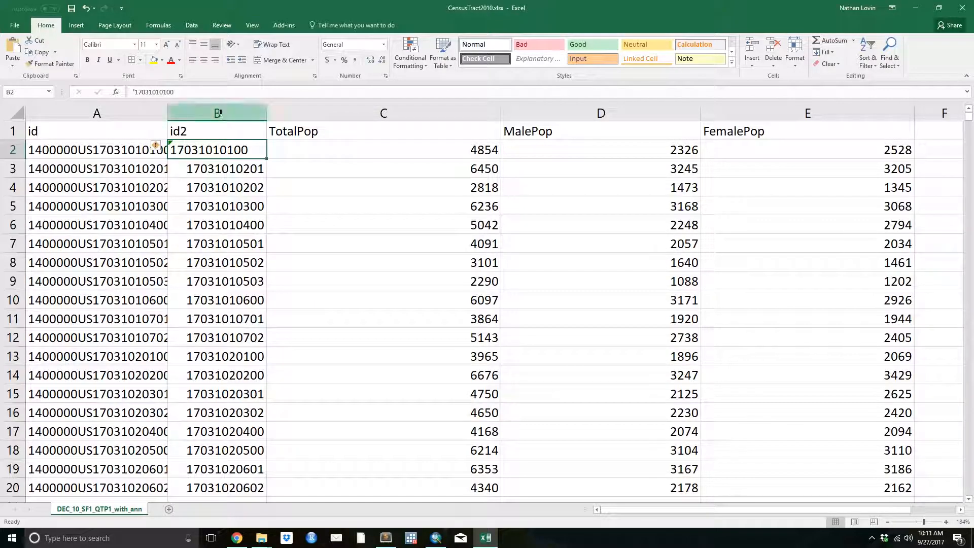
key("Down")
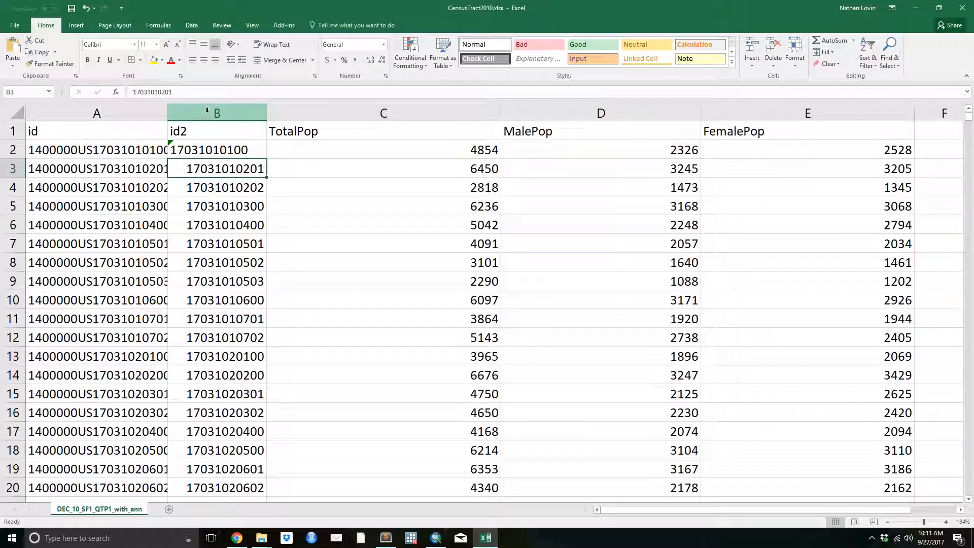
Step: Try to replace 17031 with '17031 in the id2 column using Find and Replace
left_click(206, 113)
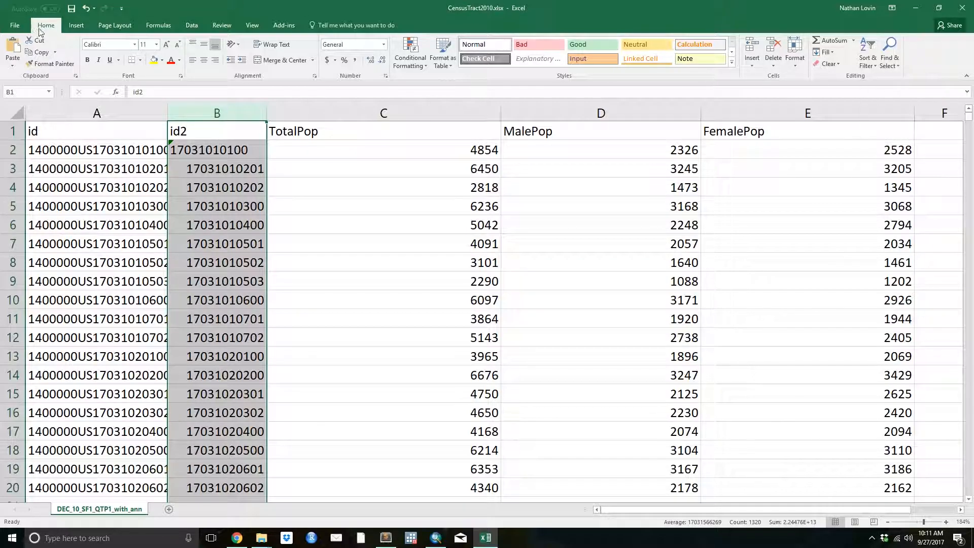
left_click(889, 53)
left_click(908, 89)
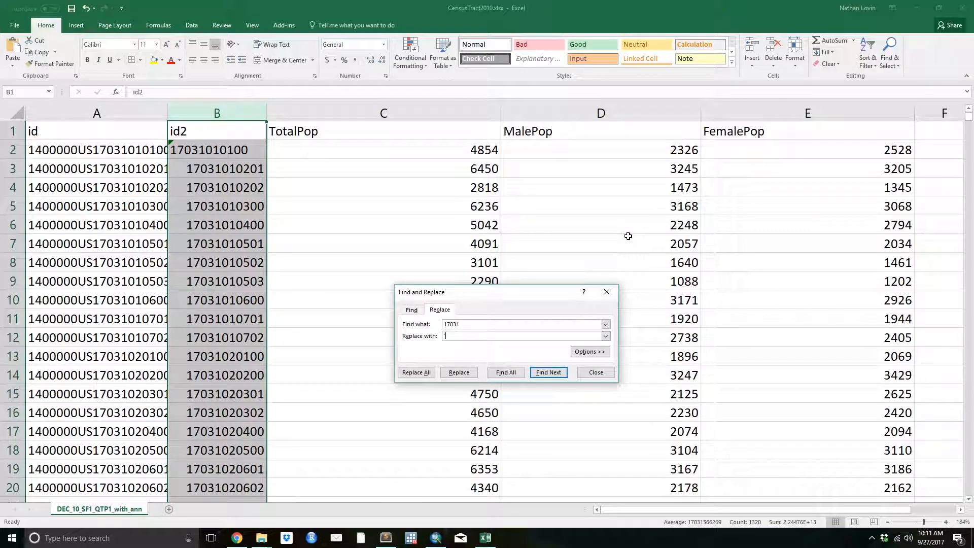
type("'http://www.dmap.co.uk/utmworld.htm")
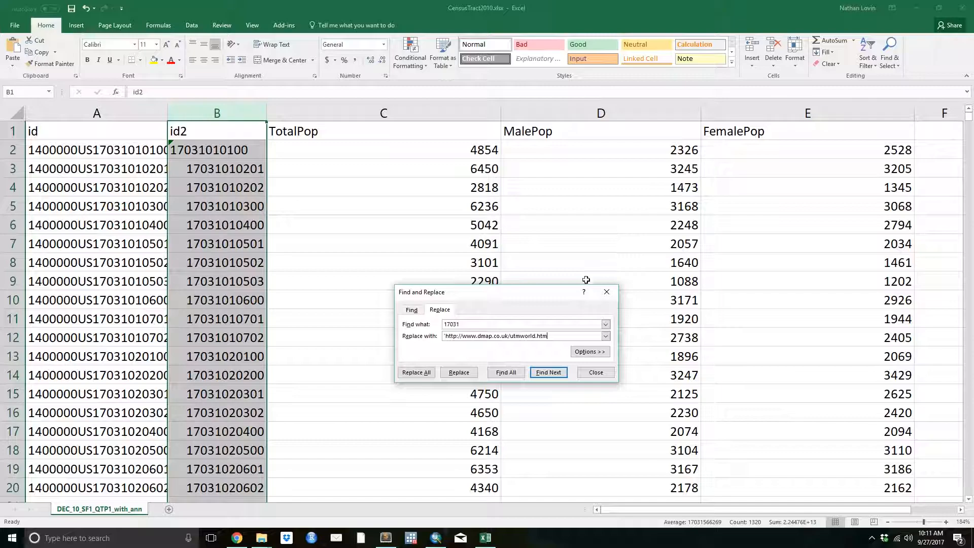
left_click_drag(553, 337, 412, 317)
key("BackSpace")
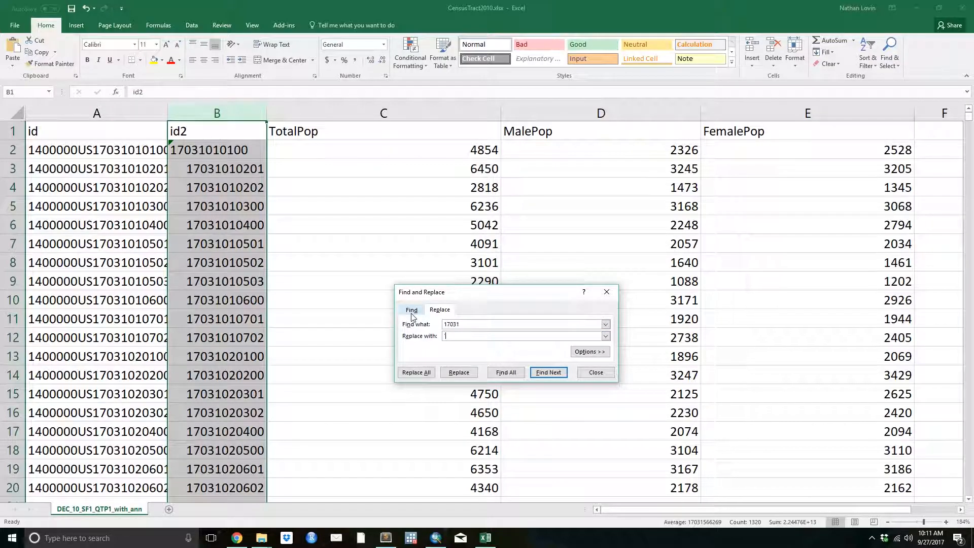
type("'17031")
left_click(458, 372)
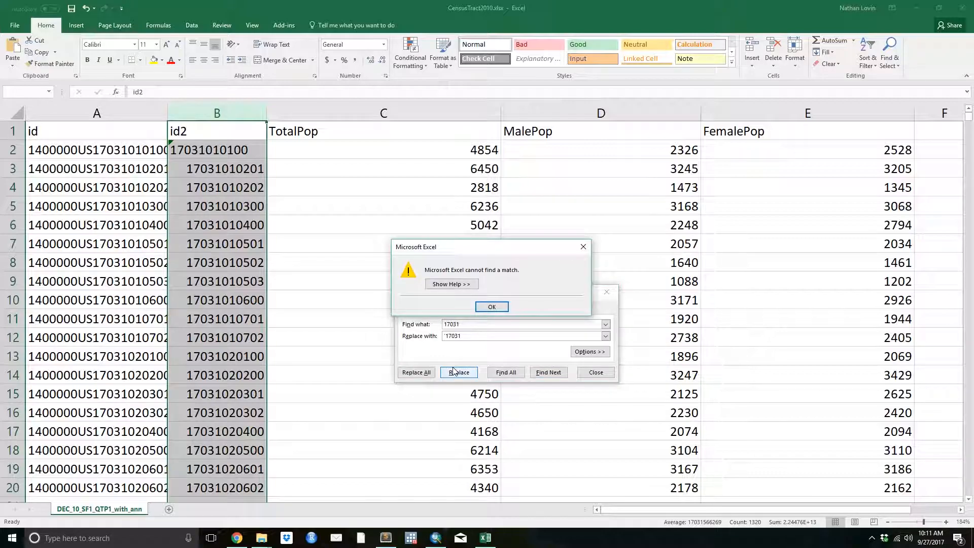
left_click(492, 306)
Step: Try the id2 column replacement with the shorter search text 1703 and replacement '1703, and close Find and Replace
left_click(465, 336)
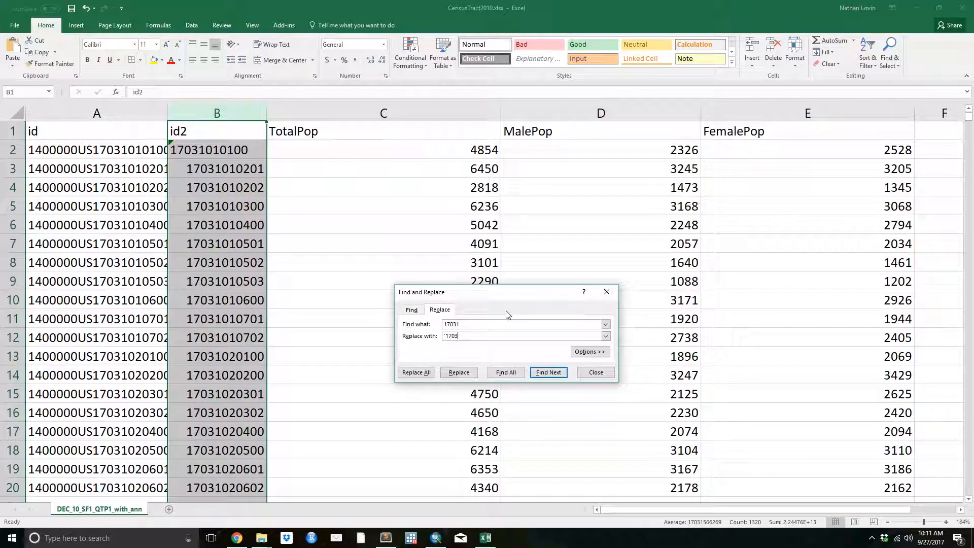
left_click(483, 327)
key("BackSpace")
left_click(459, 374)
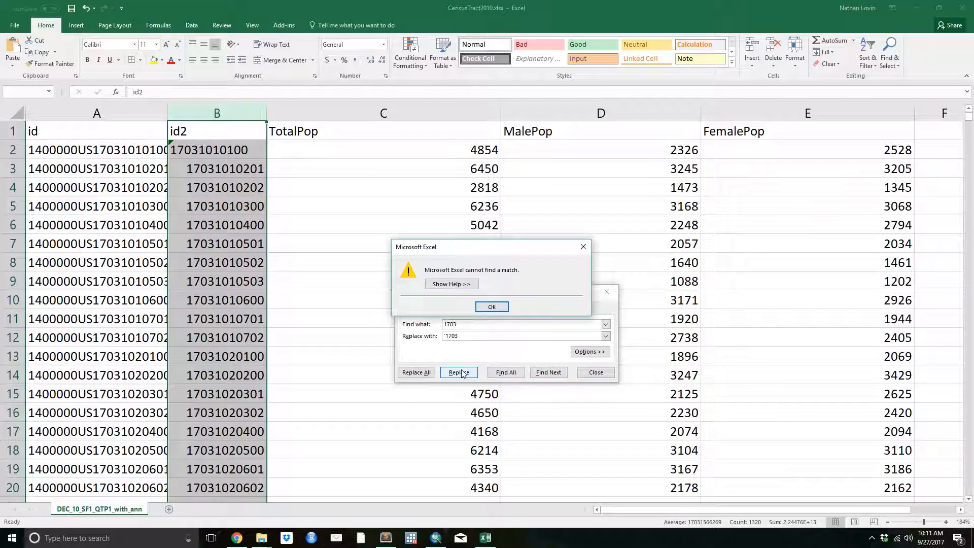
left_click(491, 307)
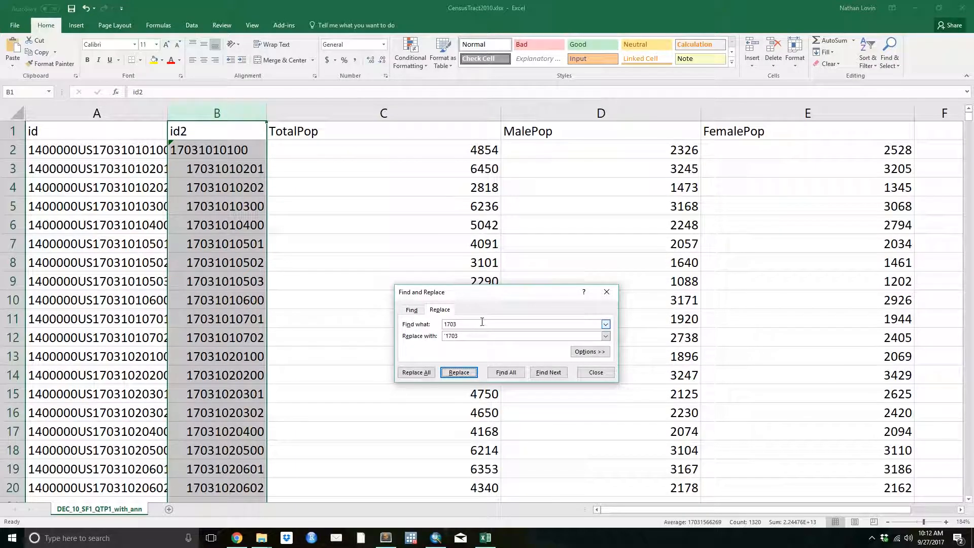
left_click(478, 324)
left_click(596, 372)
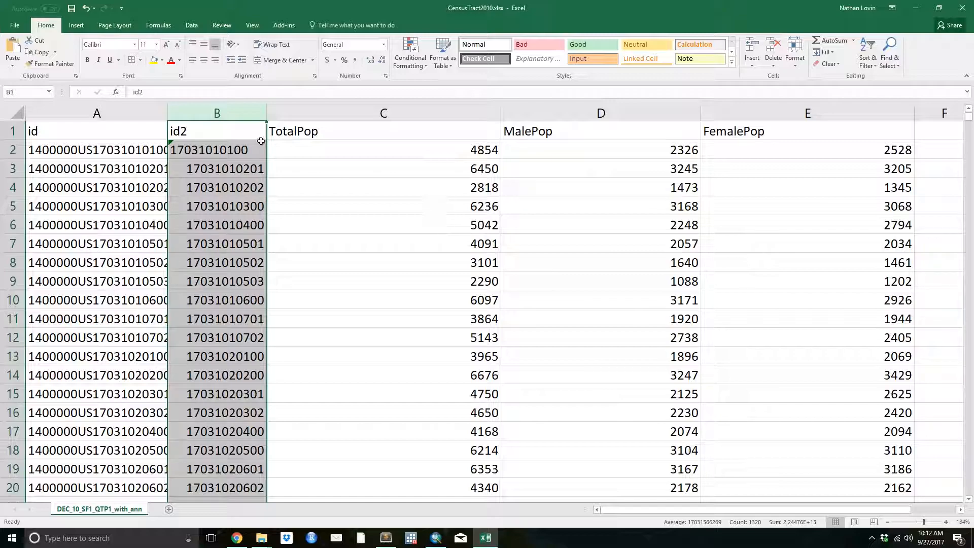
Step: Remove the leading apostrophe from the id2 value in cell B2
left_click(240, 151)
left_click(132, 90)
key("Delete")
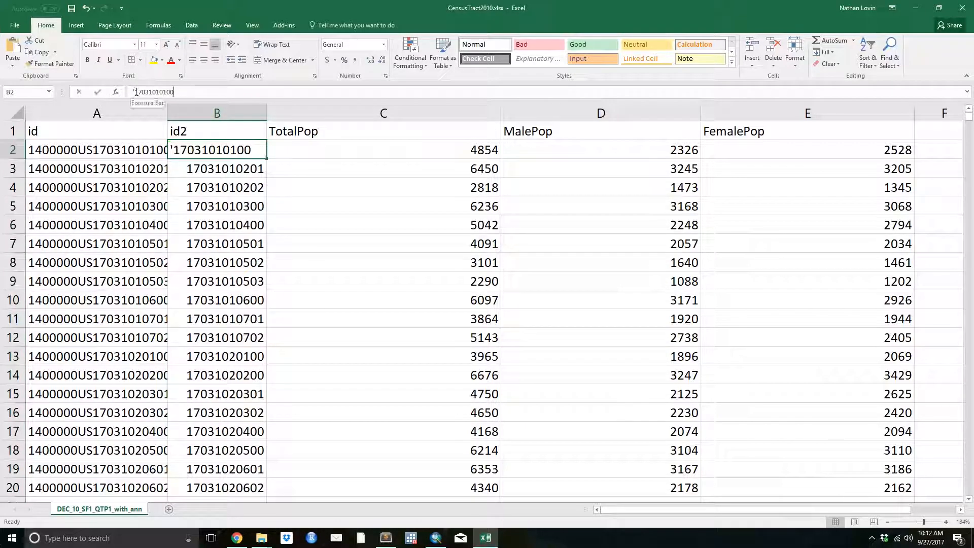
key("Return")
Step: Select the whole id2 column again and retry replacing 1703 with '1703
left_click(240, 111)
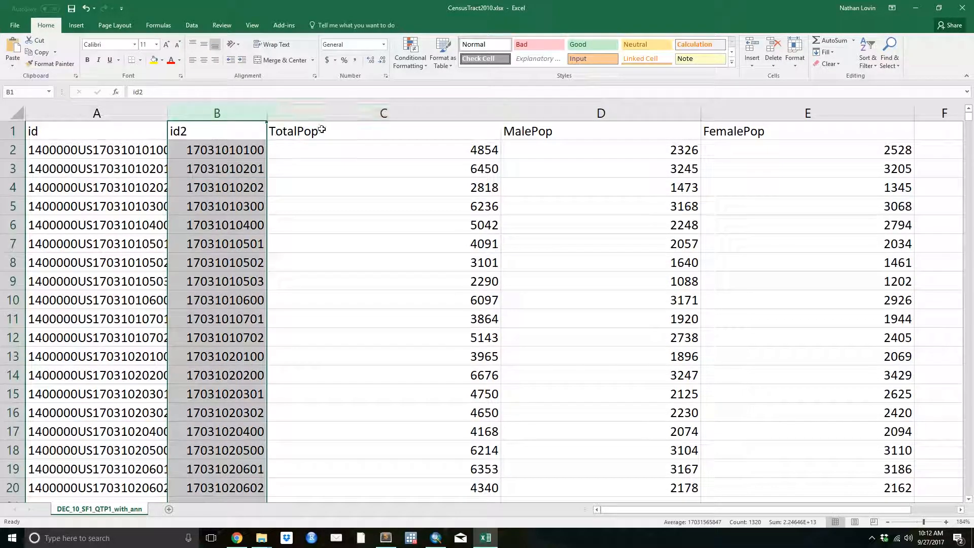
left_click(891, 56)
left_click(899, 90)
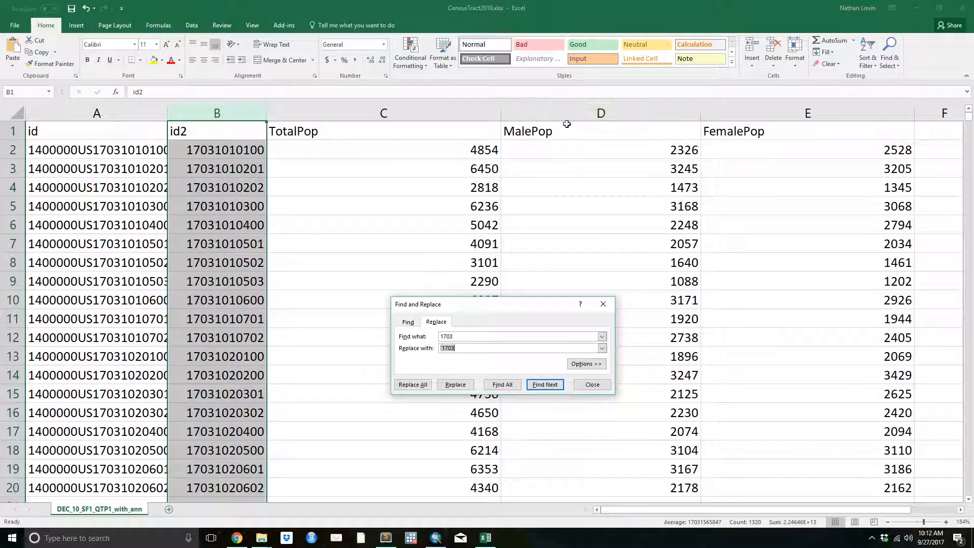
left_click(452, 387)
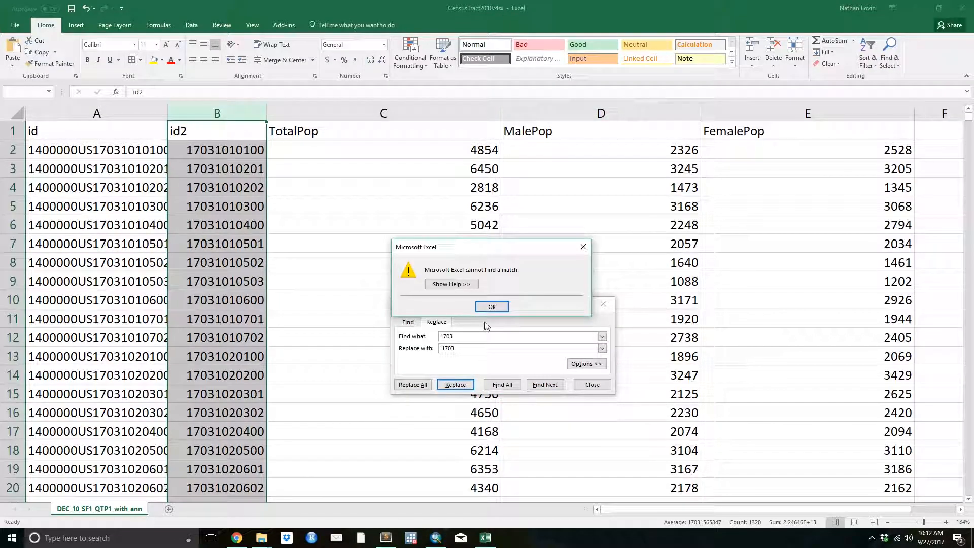
left_click(499, 308)
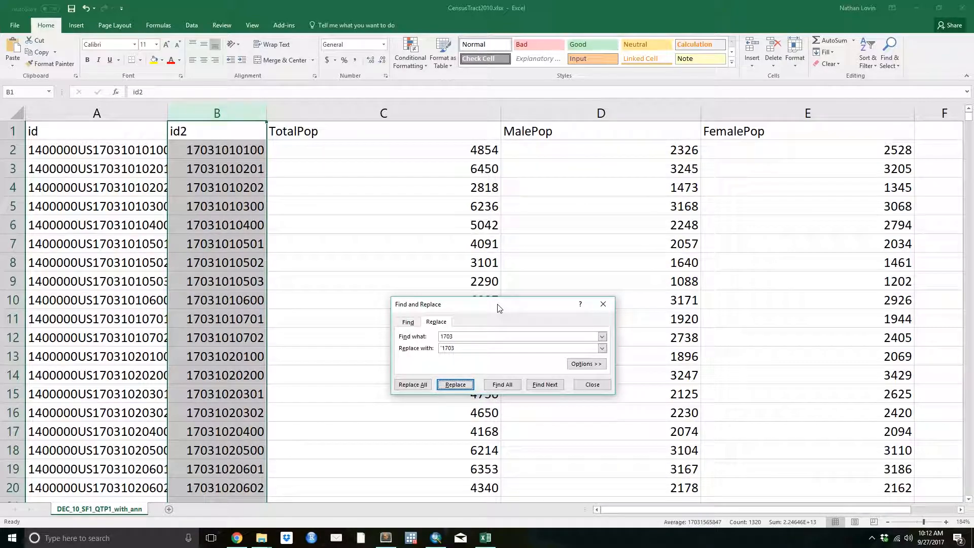
Step: Retry the id2 replacement with 17031 as search text and '17031 as replacement, and close Find and Replace
left_click(459, 337)
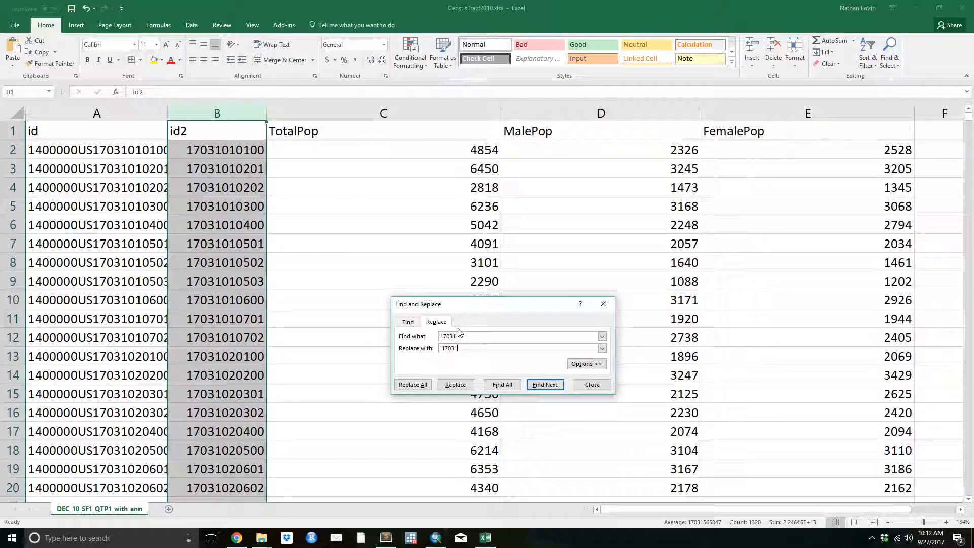
left_click(455, 384)
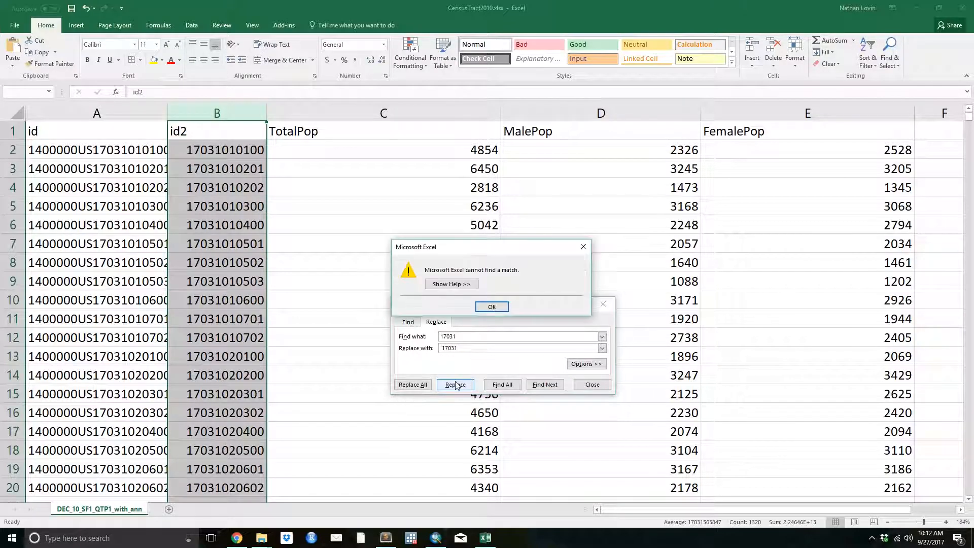
left_click(492, 307)
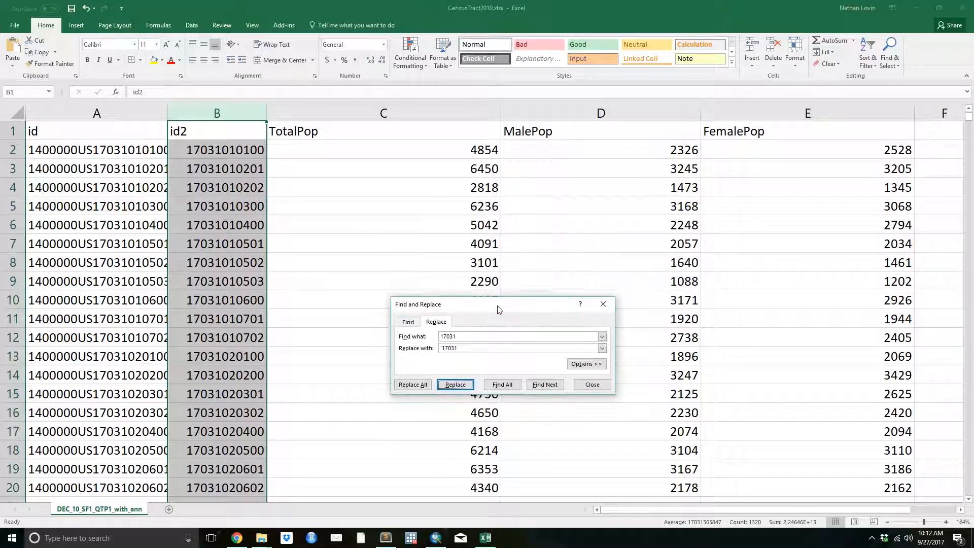
left_click(581, 385)
left_click(263, 214)
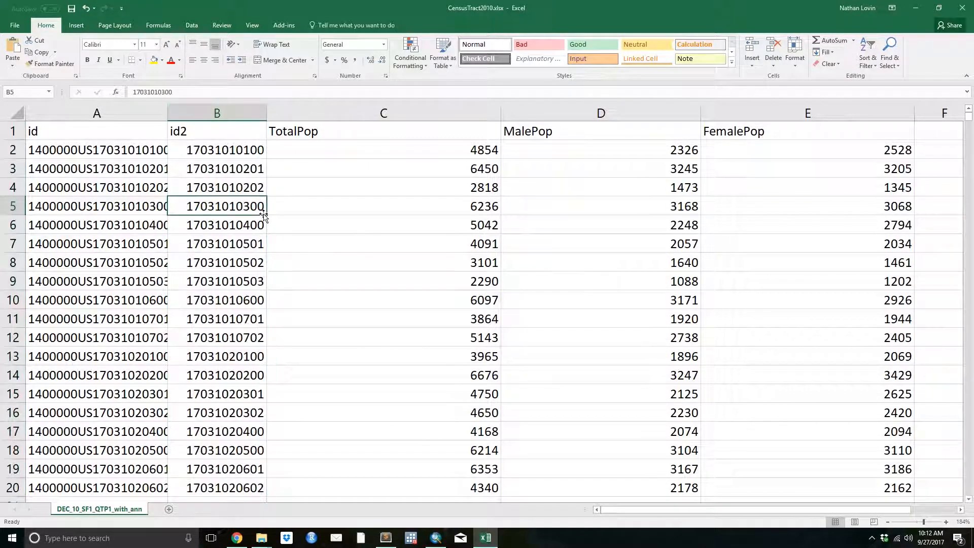
Step: Replace every 17031 with '17031 in the id2 column, close Find and Replace, and check the value in cell B5
left_click(226, 107)
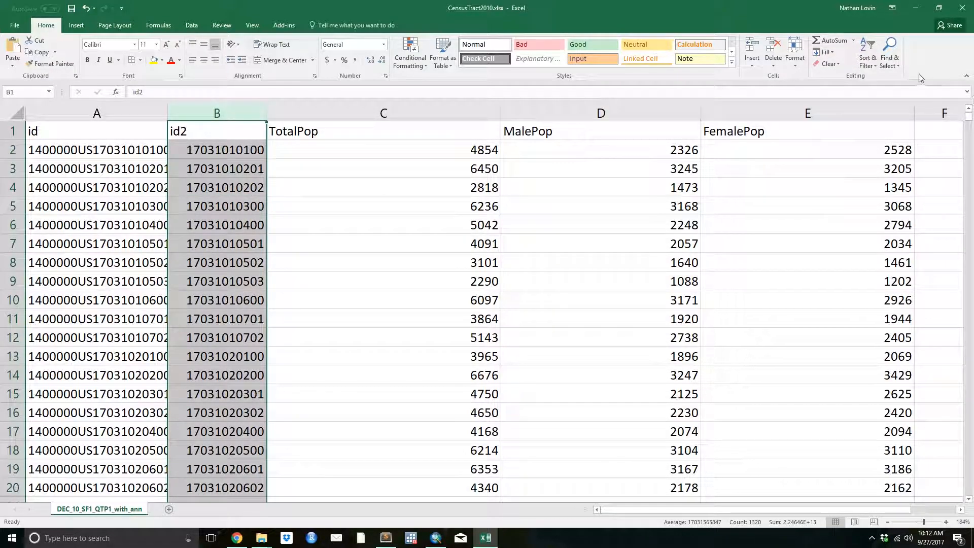
left_click(889, 57)
left_click(897, 91)
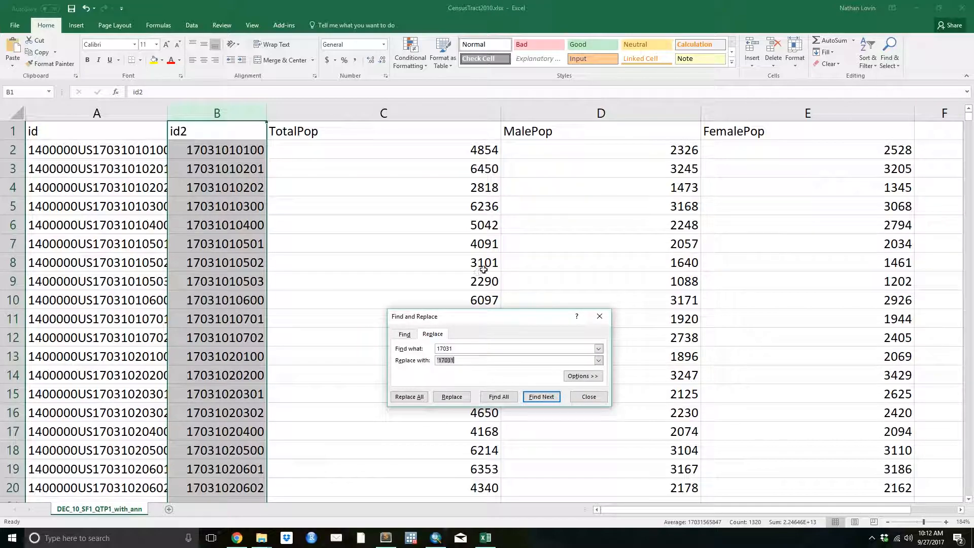
left_click(458, 360)
left_click(420, 398)
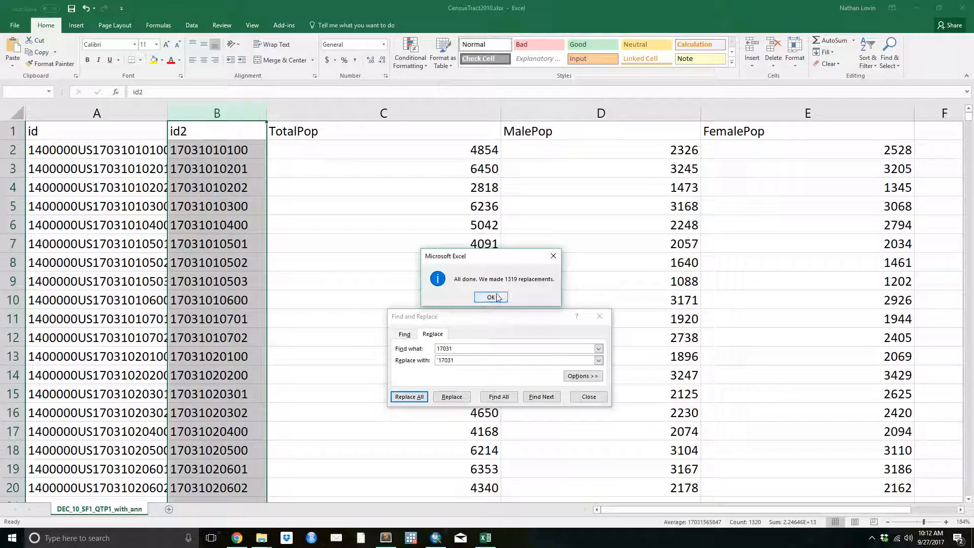
left_click(485, 294)
left_click(486, 298)
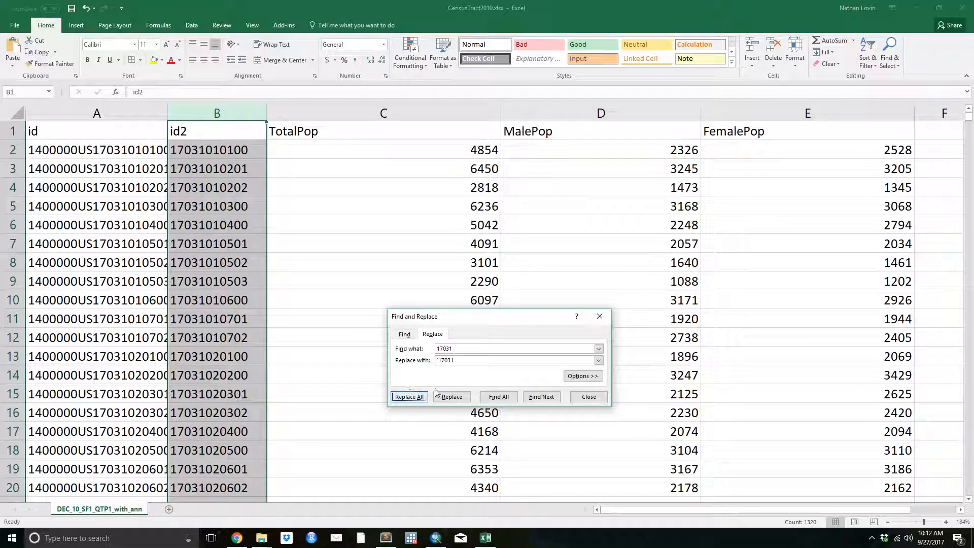
left_click(588, 396)
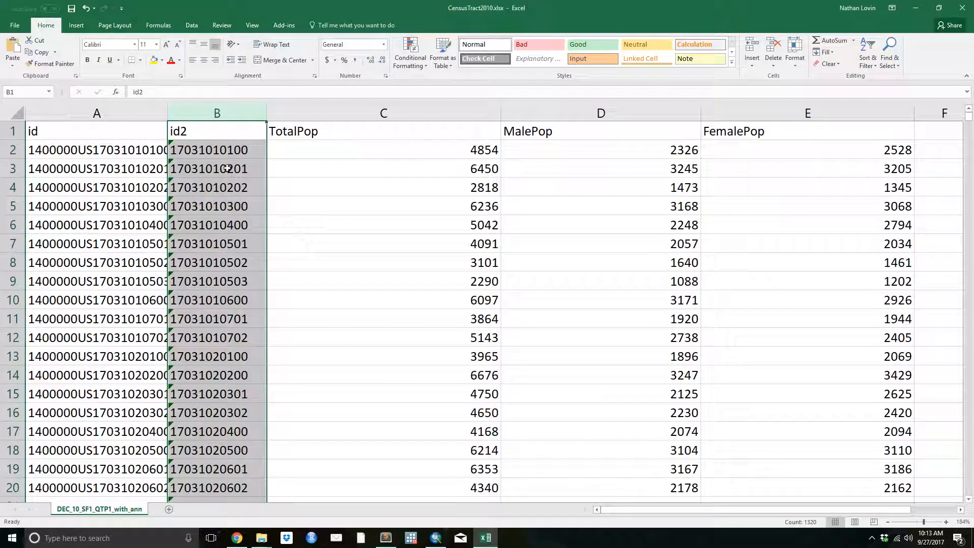
left_click(301, 218)
left_click(211, 199)
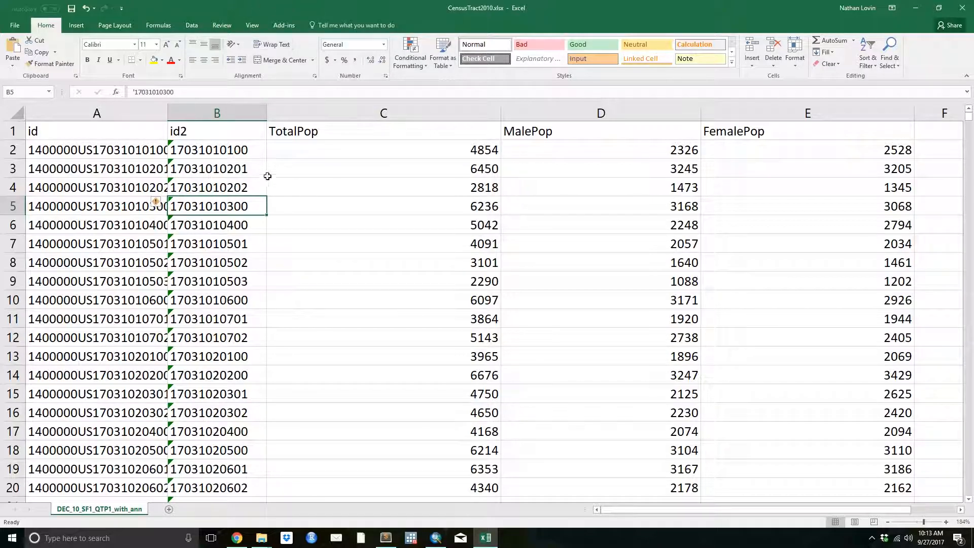
Step: Close the Excel workbook, return to ArcMap, and dismiss the GEOID10 field properties and the CensusTracts attribute table
left_click(962, 8)
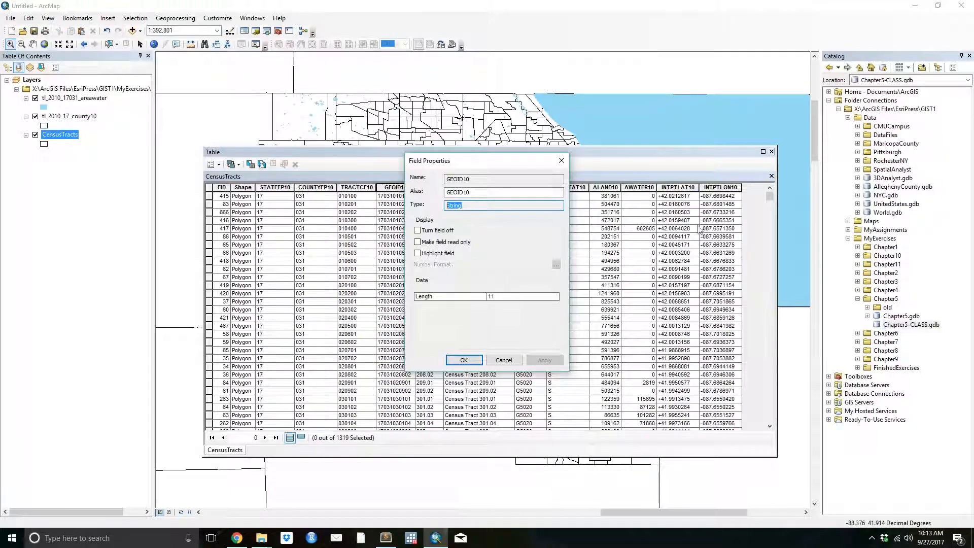
left_click(503, 360)
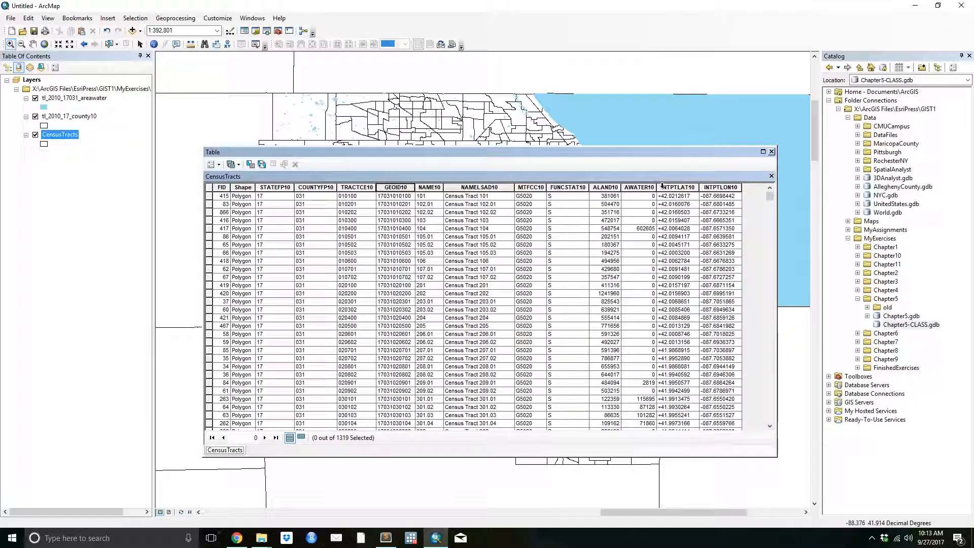
left_click(772, 152)
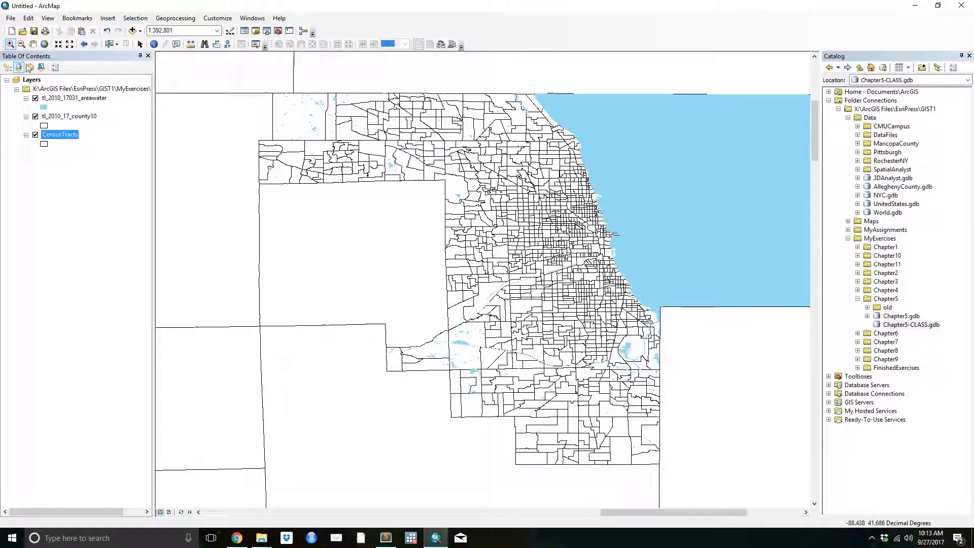
Step: Start a new map document from the Blank Map template
left_click(11, 31)
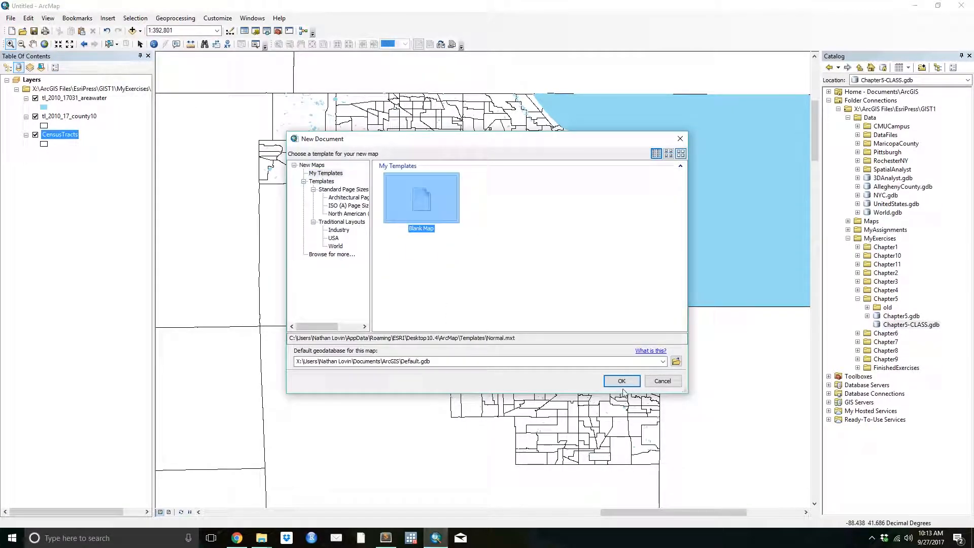
left_click(621, 381)
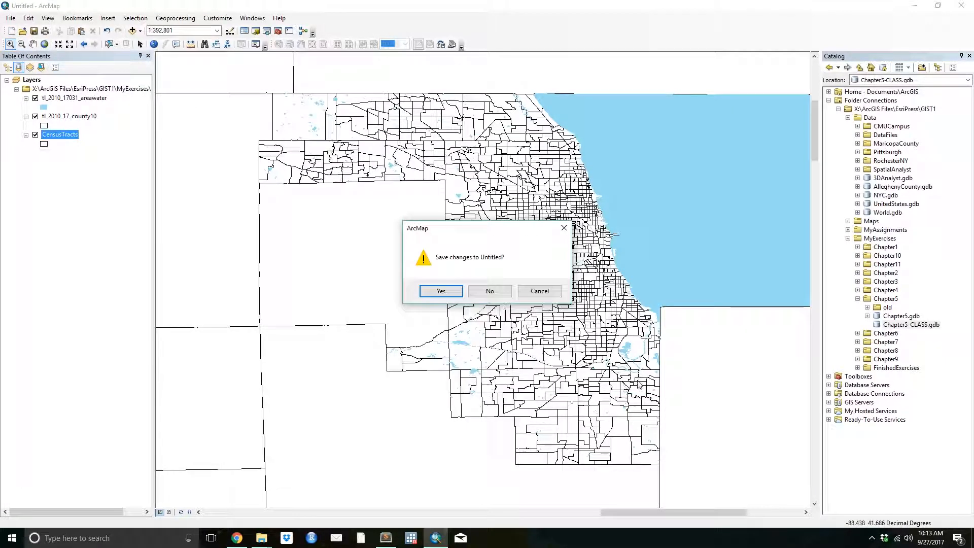
left_click(448, 292)
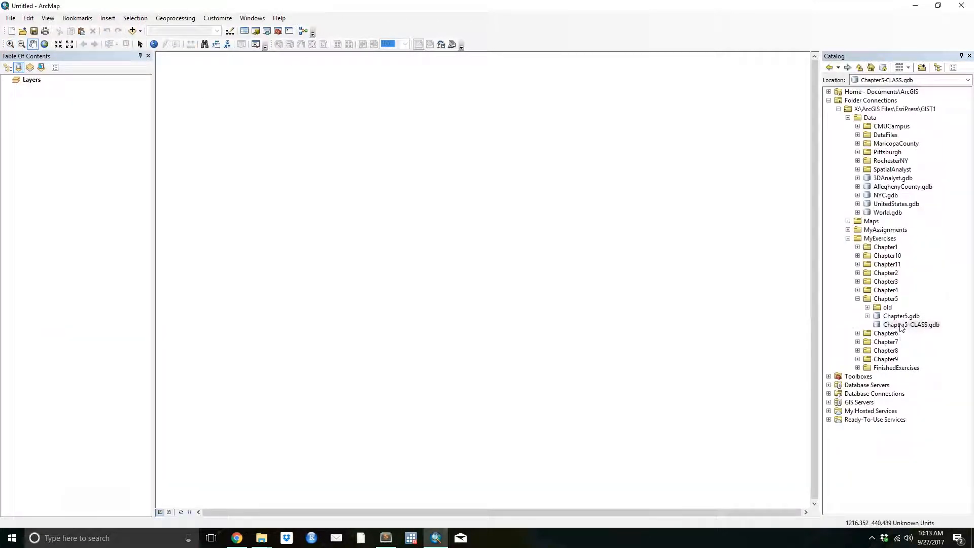
Step: Import the tl_2010_17_county10, tl_2010_17031_areawater and tl_2010_17031_tract10 shapefiles into Chapter5-CLASS.gdb as multiple feature classes
left_click(901, 325)
right_click(910, 328)
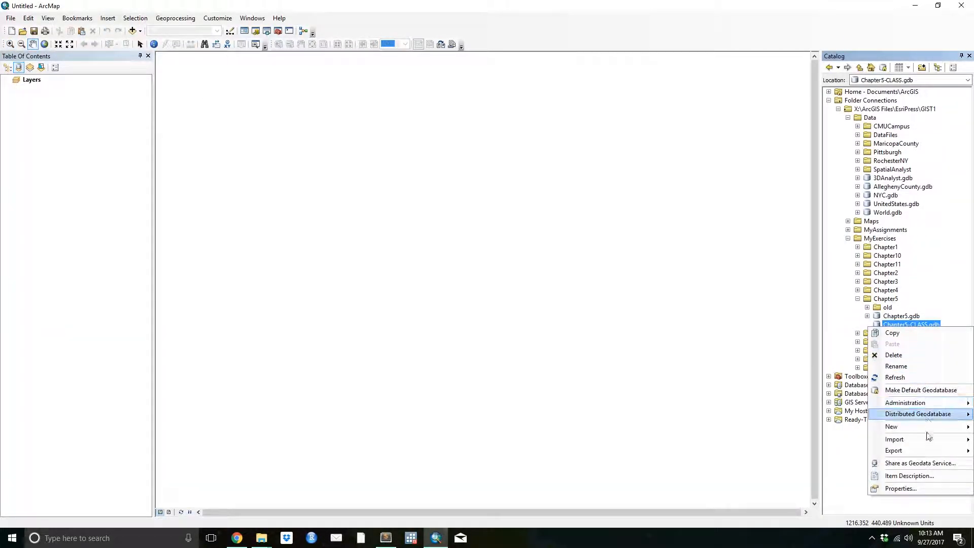
mouse_move(916, 442)
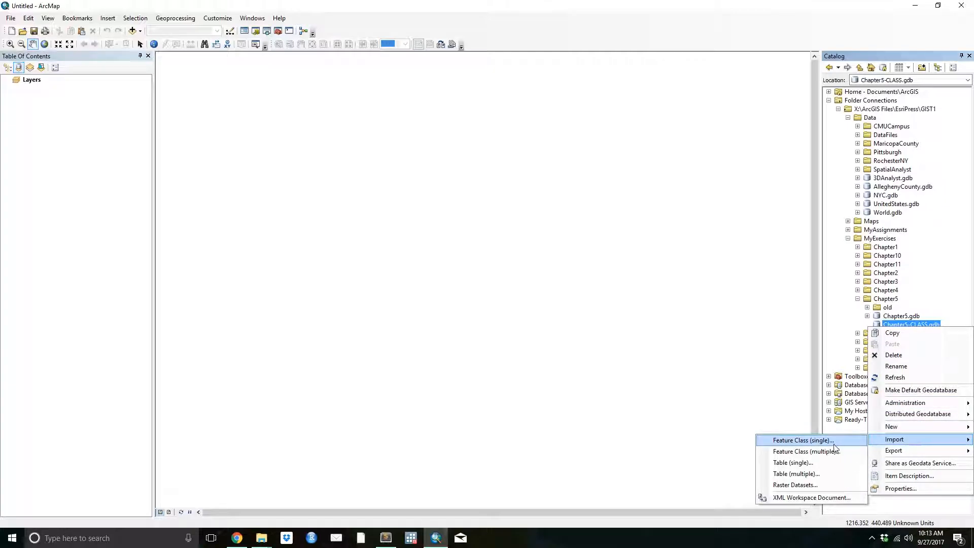
left_click(807, 451)
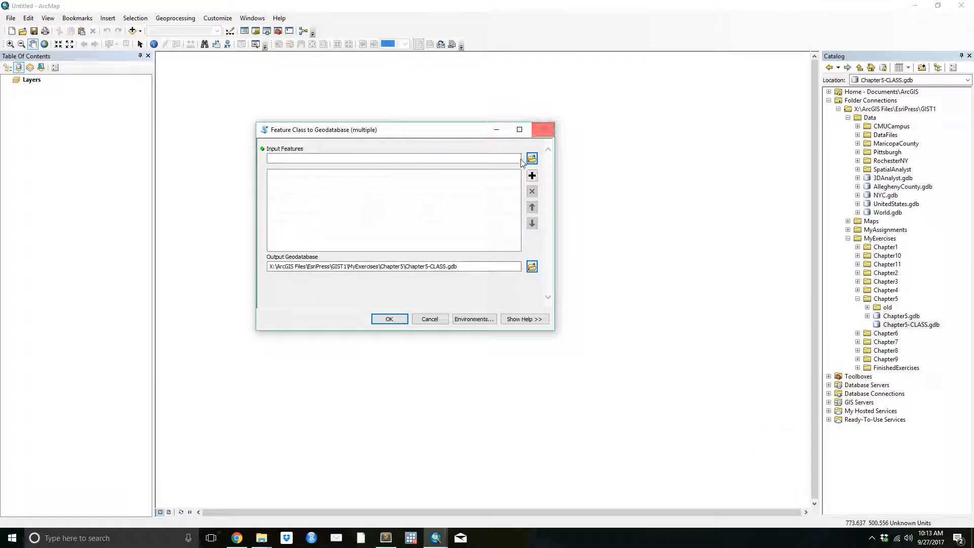
left_click(532, 159)
left_click(426, 251)
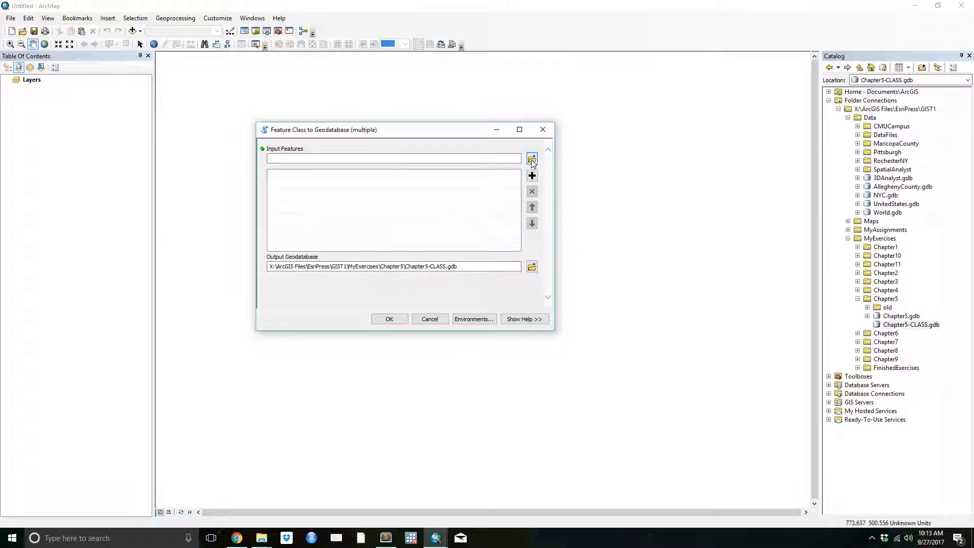
left_click(532, 159)
left_click_drag(366, 254, 325, 212)
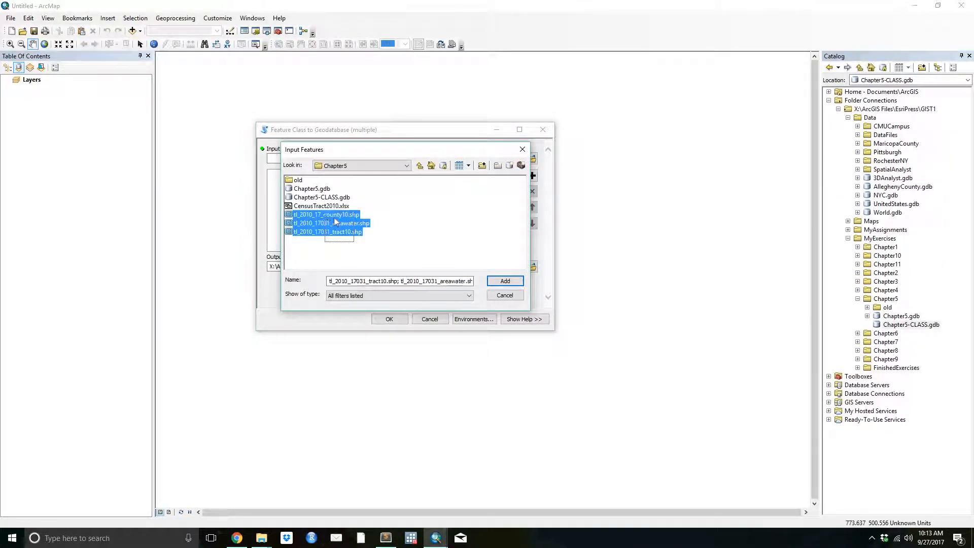
left_click(506, 281)
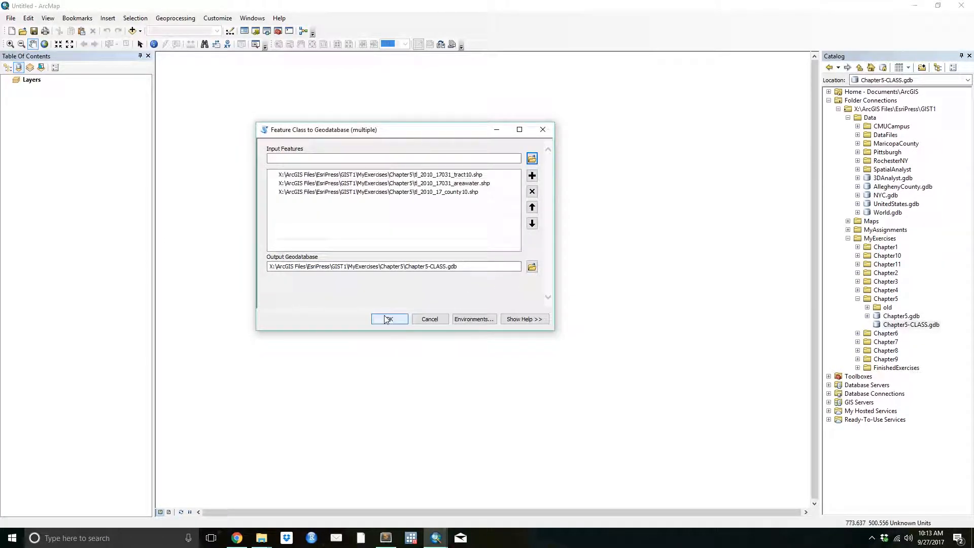
left_click(532, 158)
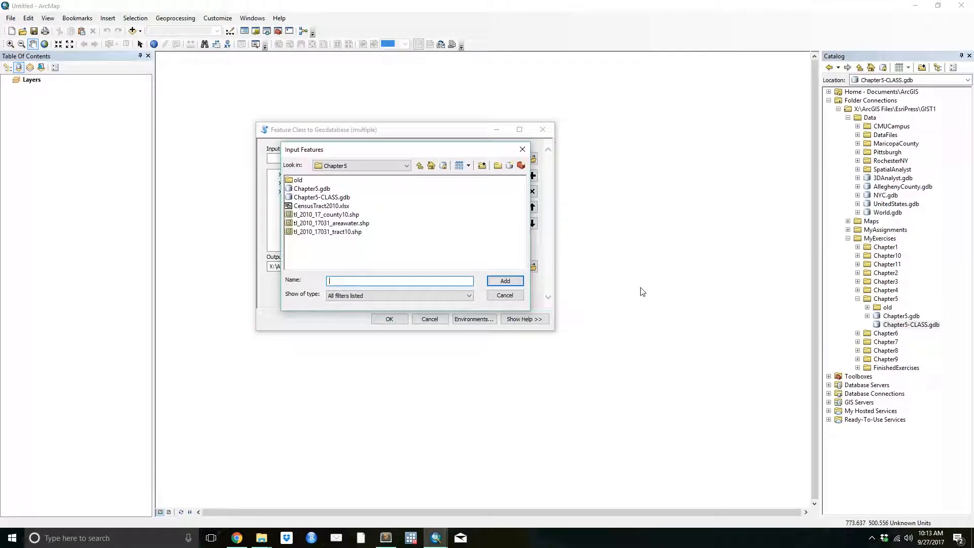
left_click(505, 296)
left_click(389, 318)
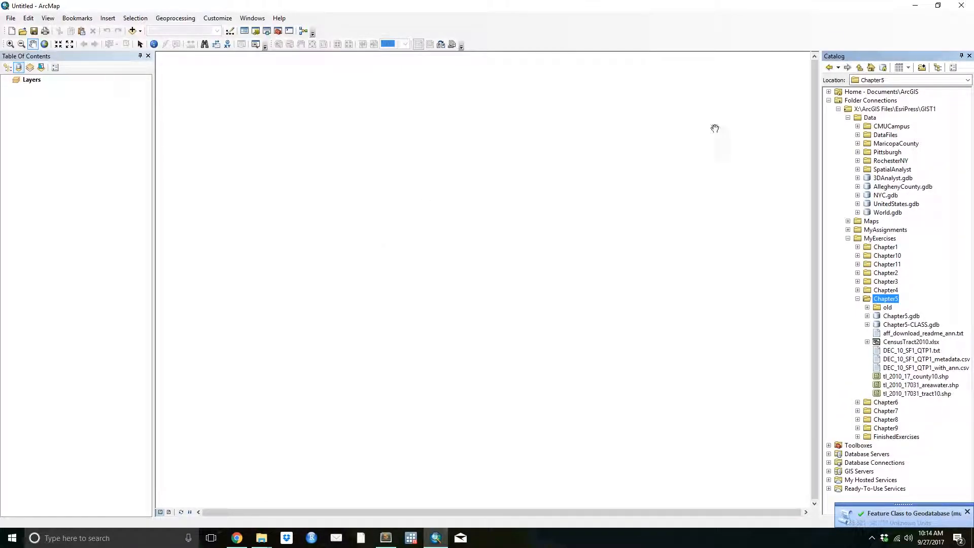
Step: Import the DEC_10_SF1_QTP1_with_ann$ sheet of CensusTract2010.xlsx into Chapter5-CLASS.gdb as a single table named TractData
left_click(867, 325)
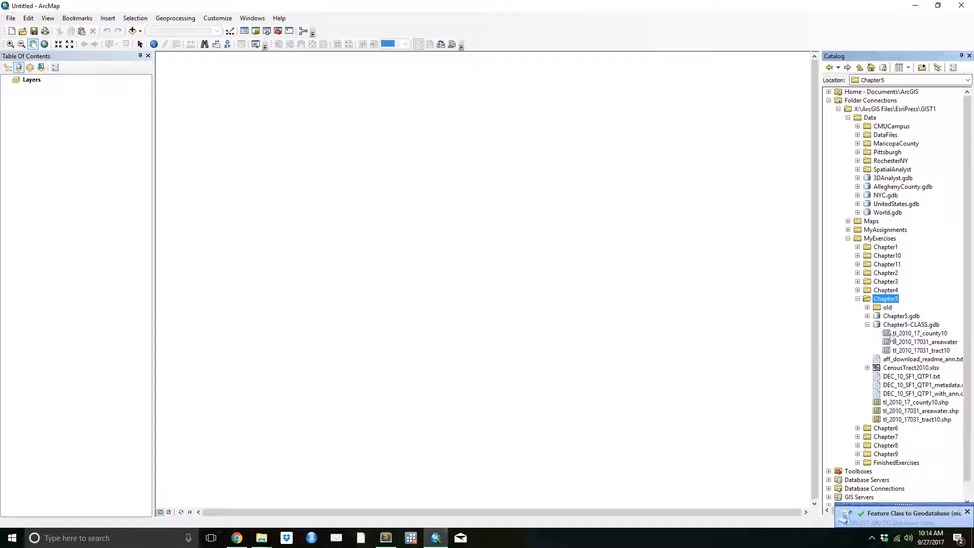
right_click(888, 325)
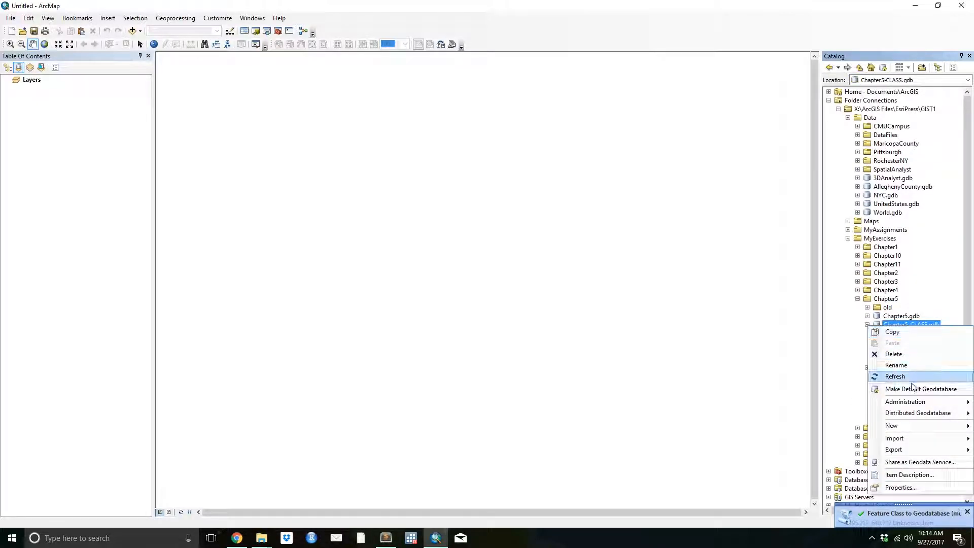
mouse_move(904, 439)
left_click(794, 461)
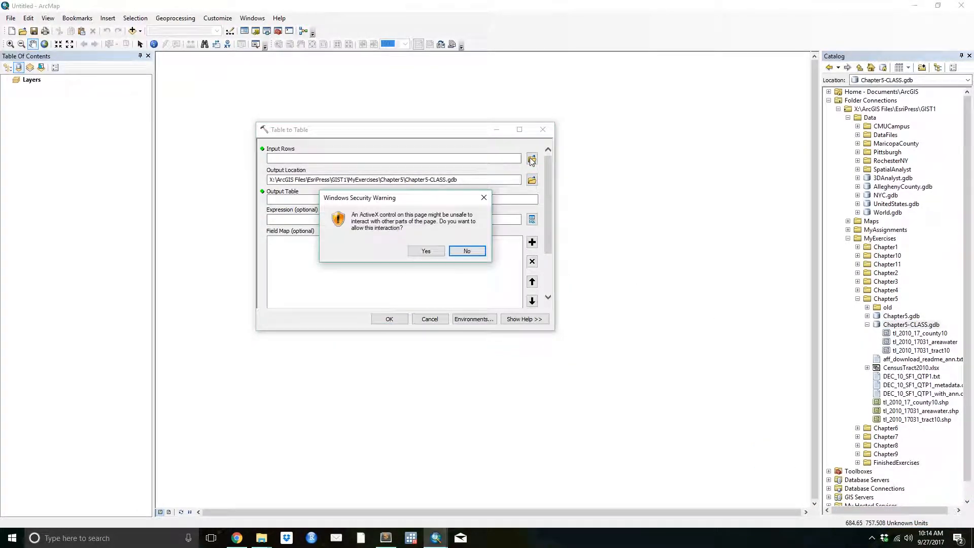
left_click(427, 251)
left_click(532, 158)
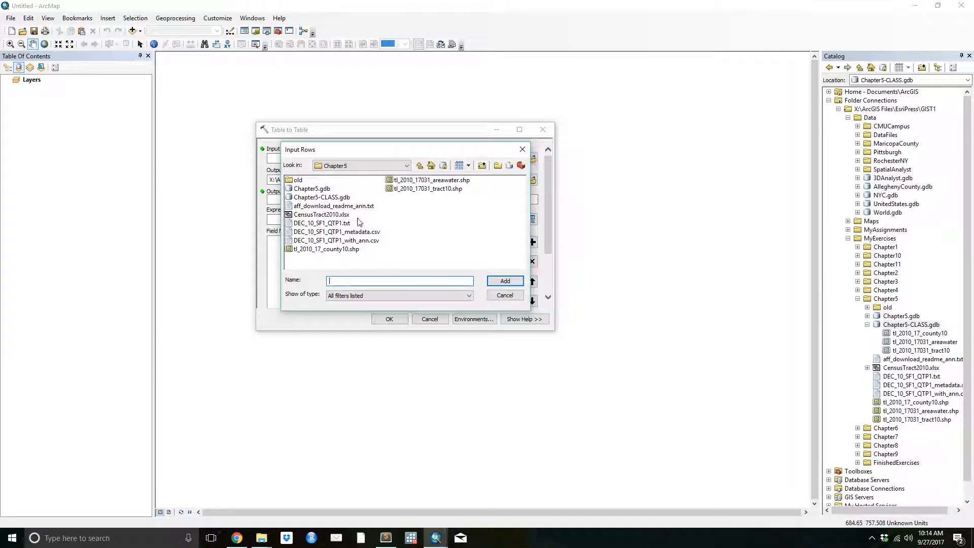
left_click(329, 214)
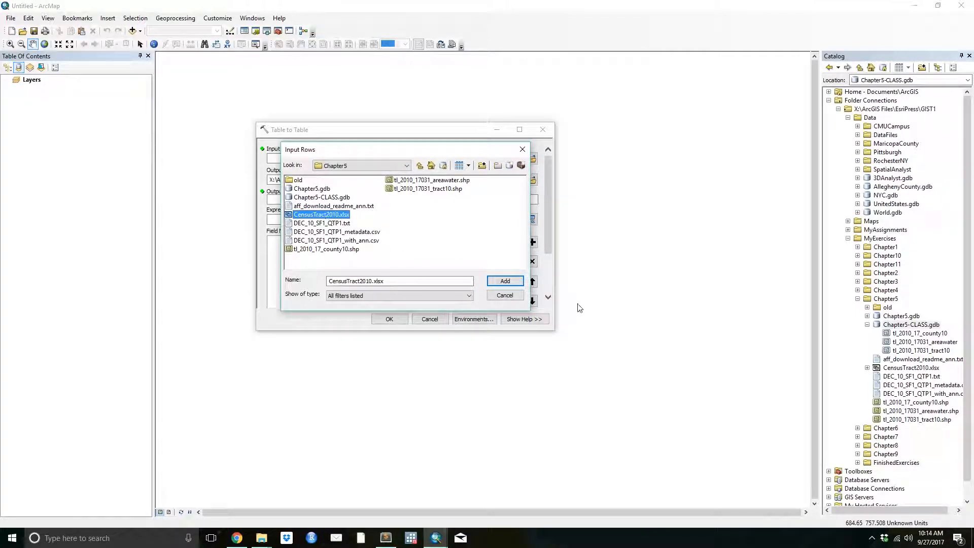
left_click(505, 281)
double_click(358, 181)
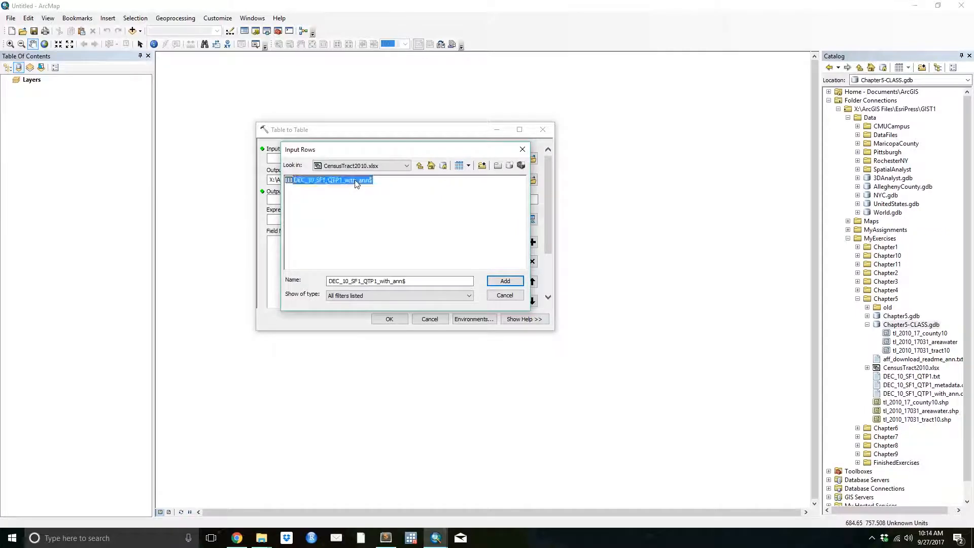
left_click(323, 199)
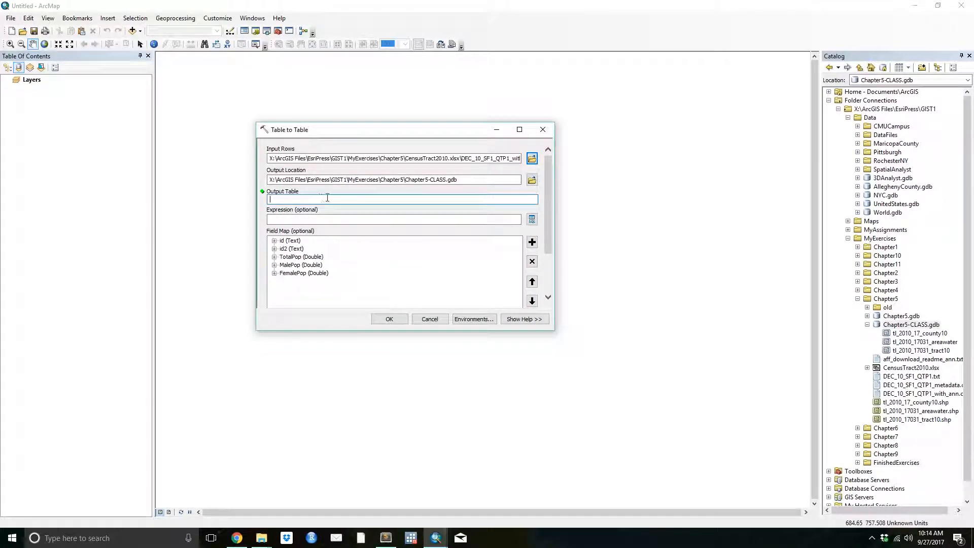
type("TractData")
left_click(389, 318)
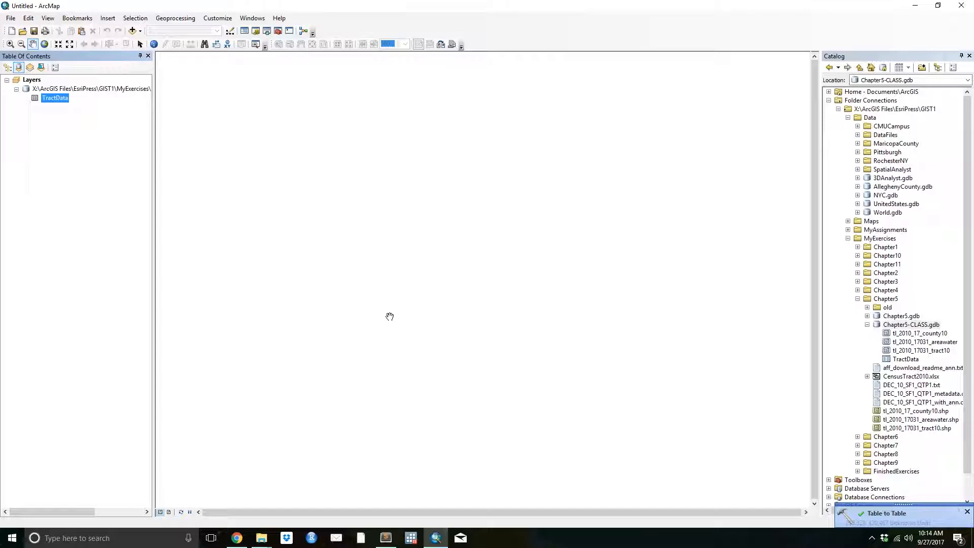
Step: Add the county10, areawater and tract10 feature classes from Chapter5-CLASS.gdb to the map
left_click(908, 352)
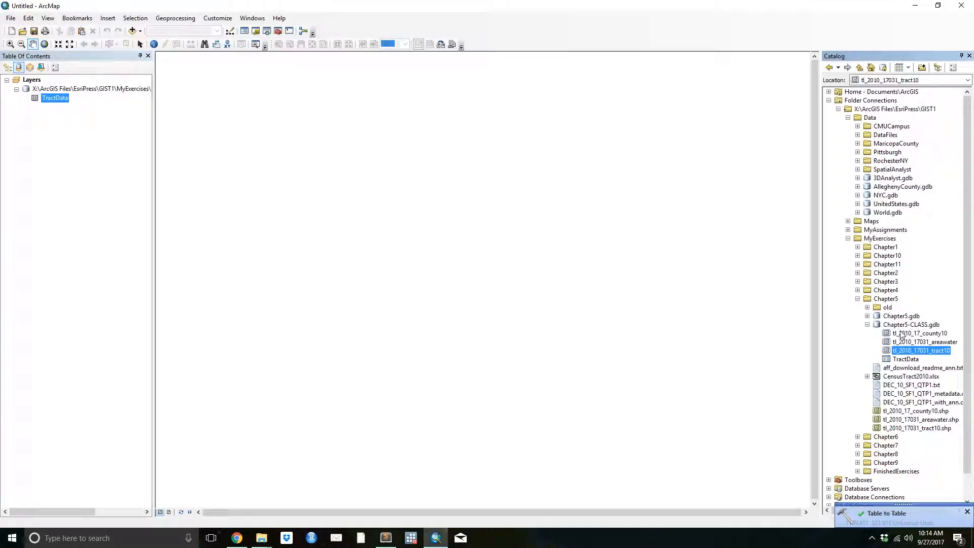
left_click(908, 333)
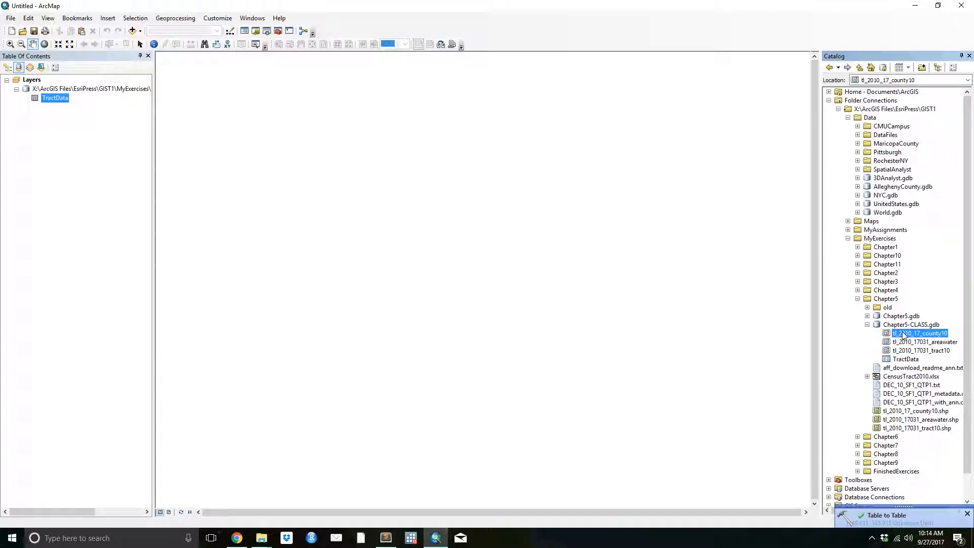
left_click(913, 348)
mouse_move(921, 334)
left_mouse_down()
mouse_move(884, 339)
mouse_move(207, 25)
mouse_move(102, 101)
mouse_move(100, 89)
mouse_move(80, 101)
left_mouse_up()
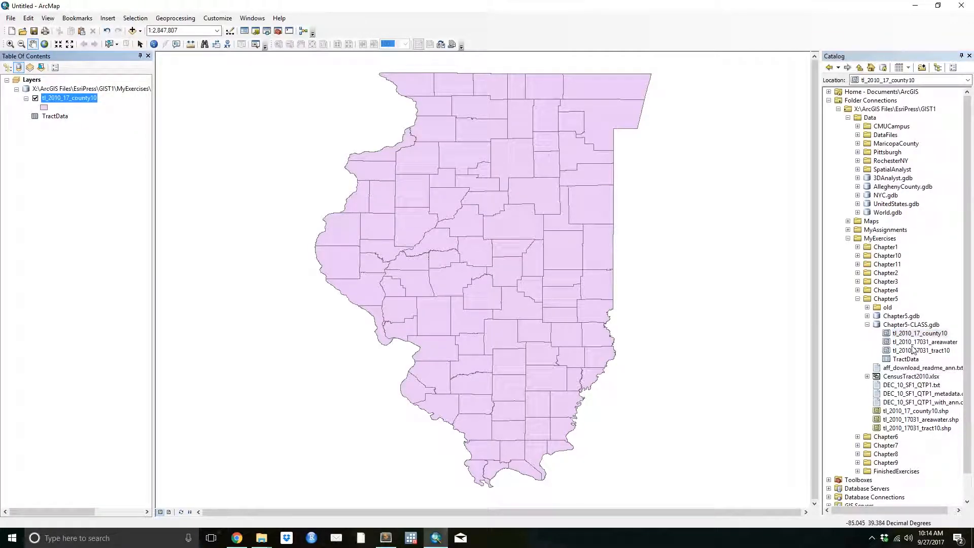
left_click_drag(916, 344, 86, 107)
left_click_drag(920, 350, 74, 104)
Step: Give the county and tract layers the Hollow symbol and the areawater layer the Blue symbol
left_click(44, 108)
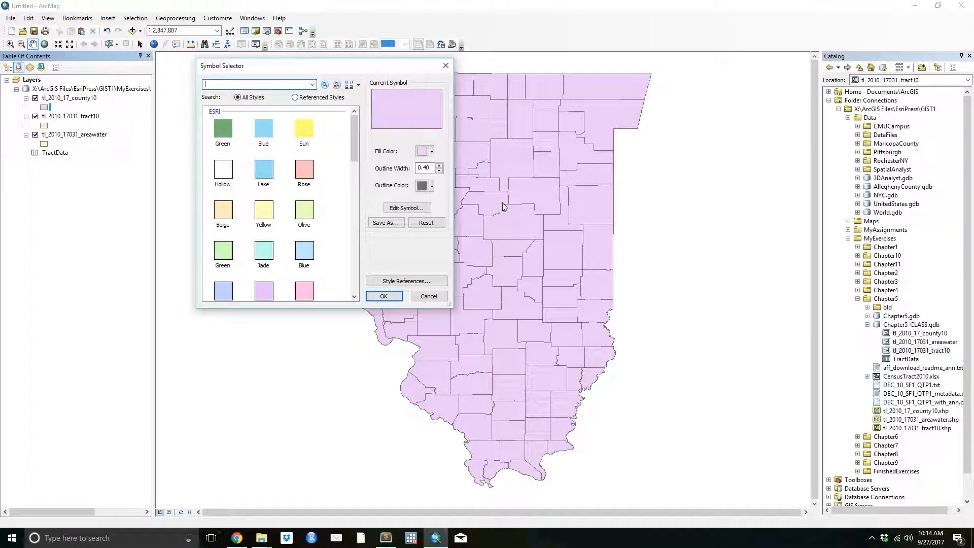
double_click(223, 169)
left_click(44, 125)
double_click(223, 170)
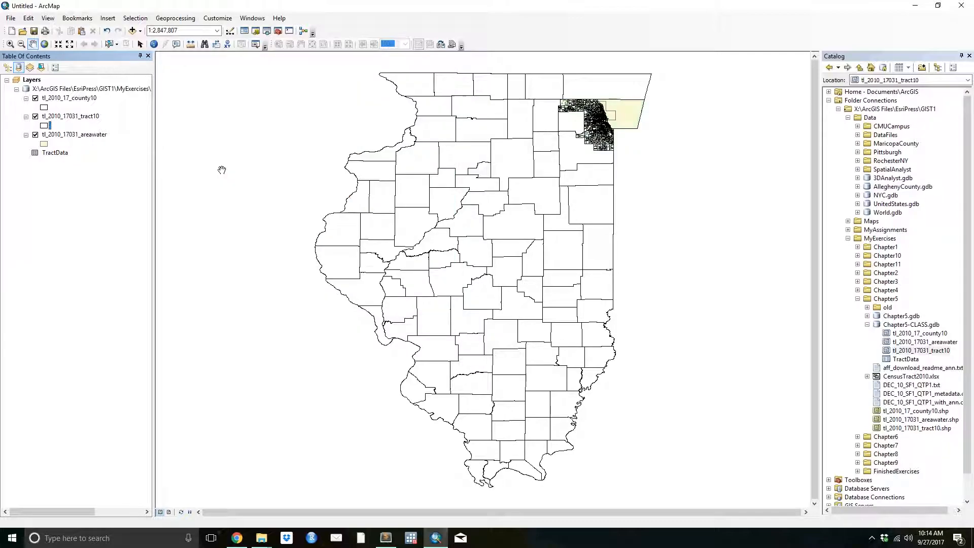
left_click(45, 144)
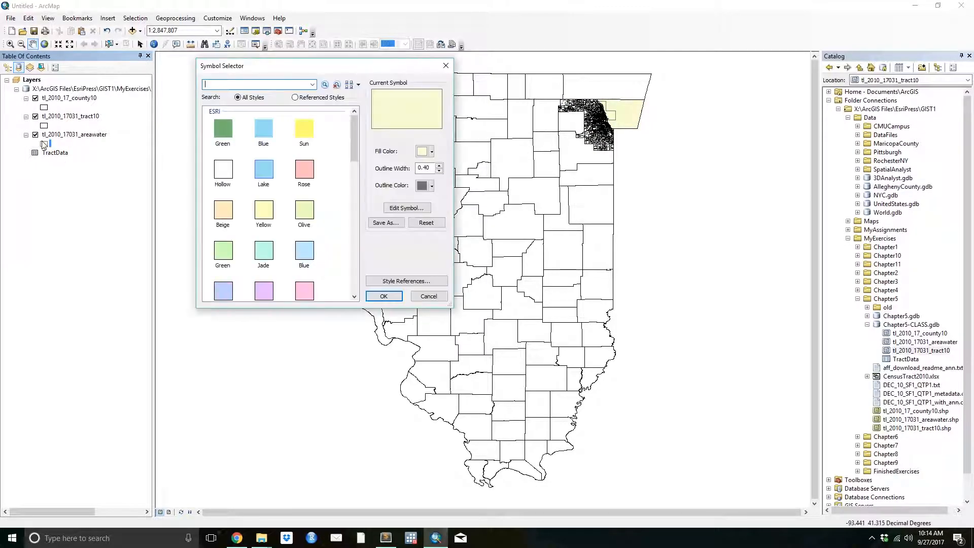
double_click(263, 129)
right_click(39, 79)
left_click(93, 299)
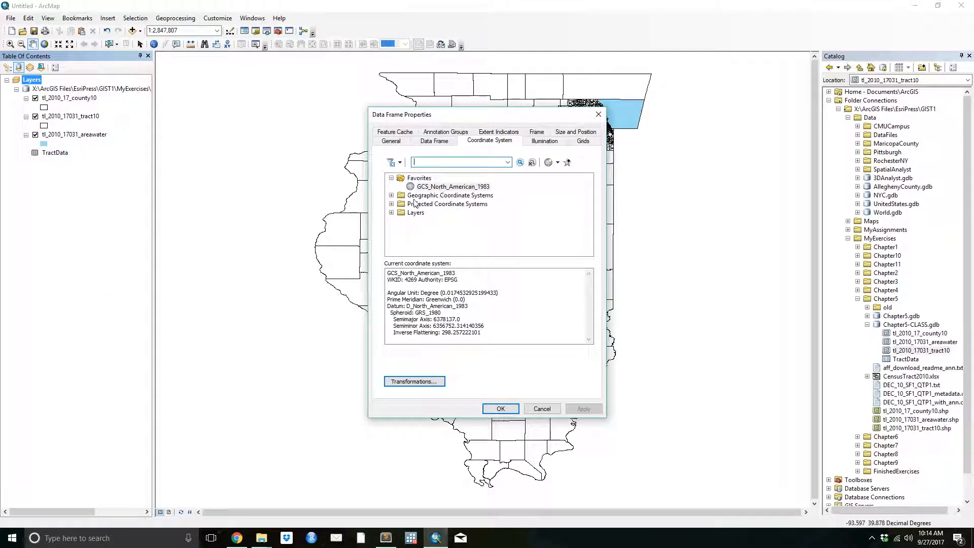
left_click(391, 203)
scroll(417, 223, "down", 2)
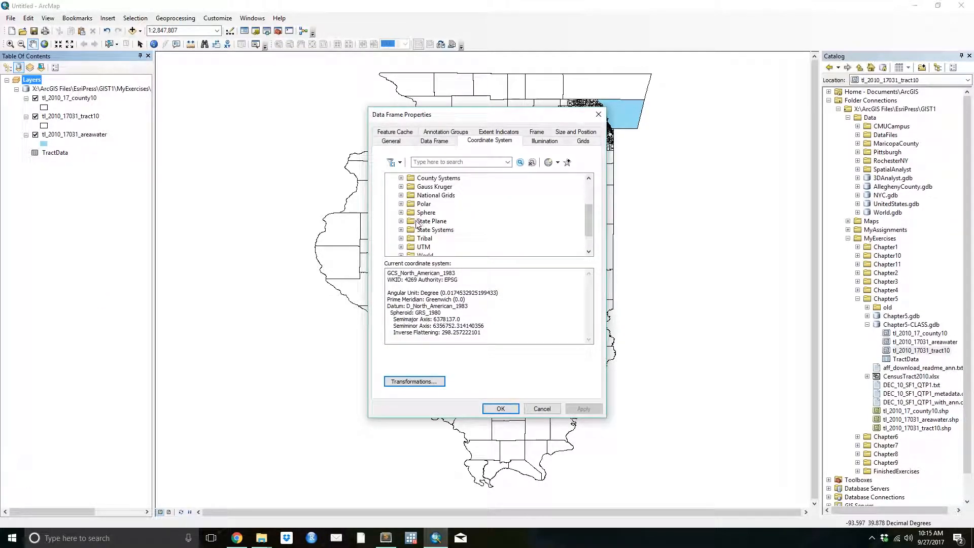
left_click(541, 409)
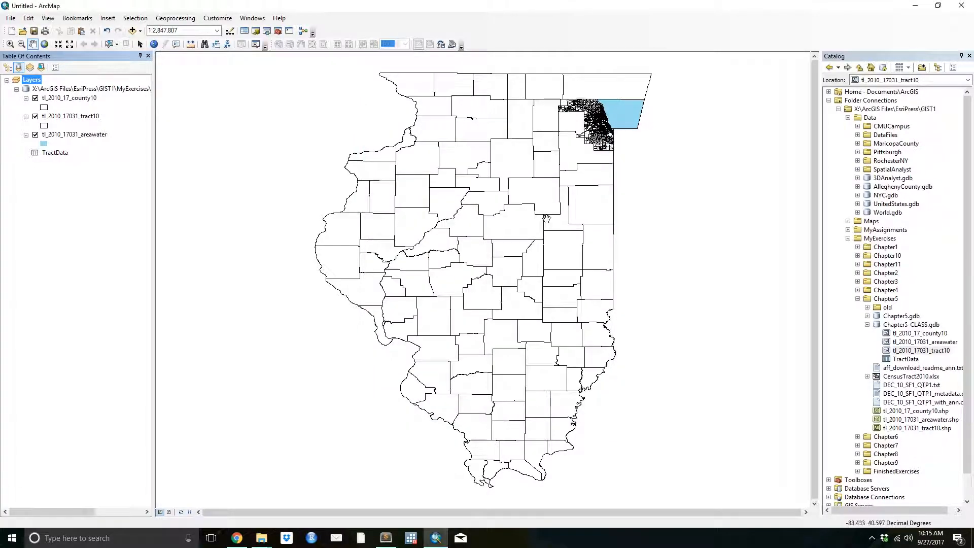
Step: Set the data frame's projected coordinate system to NAD 1983 (2011) StatePlane Illinois East FIPS 1201 (US Feet), accepting the differing geographic coordinate system
left_click(10, 44)
left_click_drag(554, 95, 657, 163)
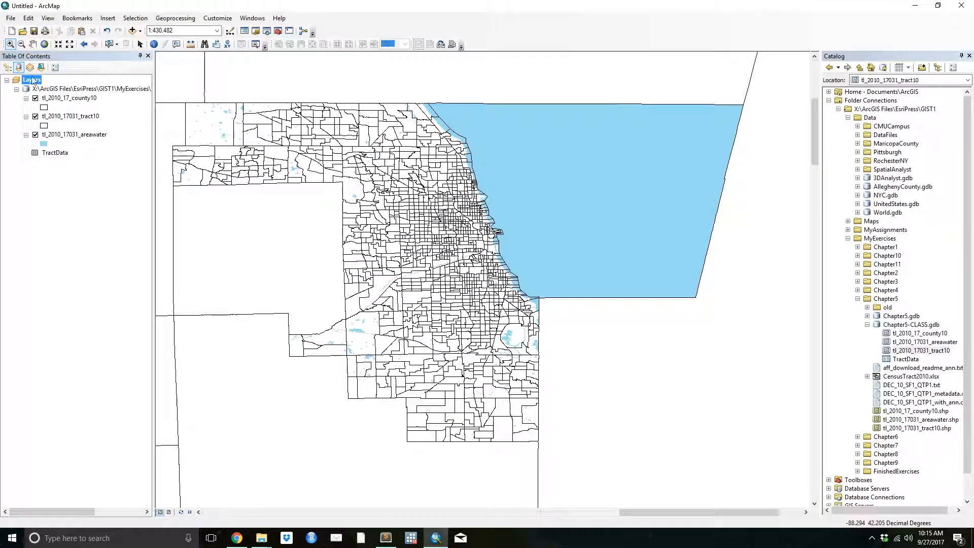
right_click(31, 79)
left_click(56, 302)
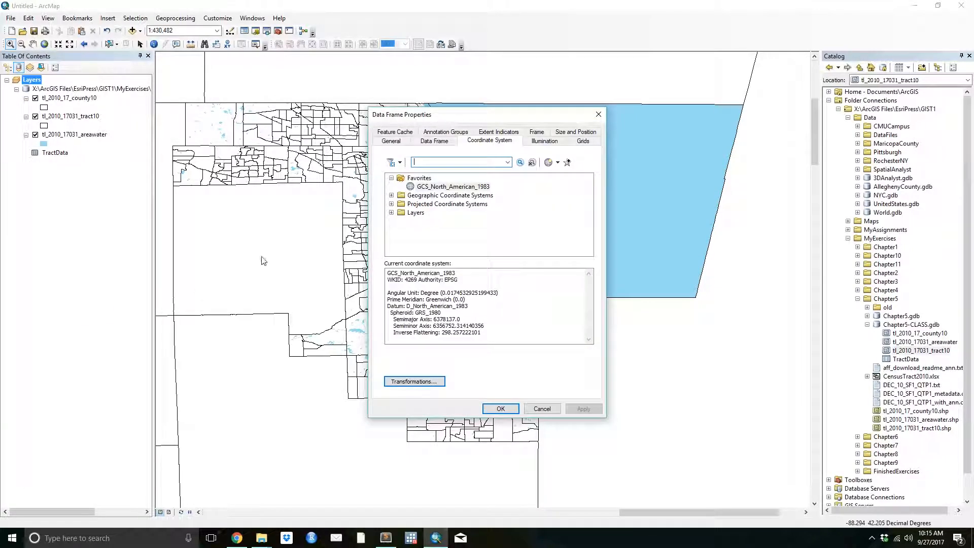
left_click(391, 203)
scroll(447, 226, "down", 2)
left_click(422, 196)
left_click(401, 195)
left_click(411, 212)
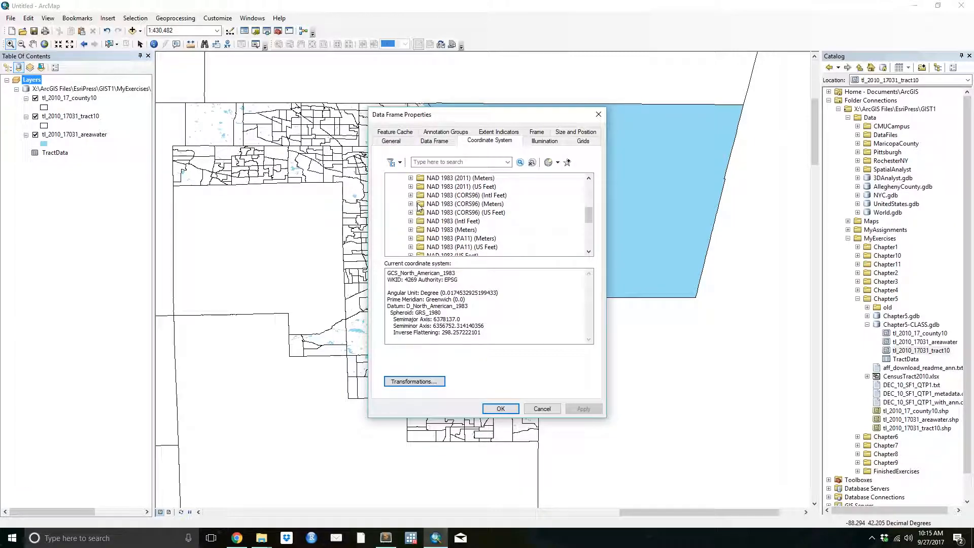
scroll(537, 205, "down", 12)
scroll(539, 201, "up", 3)
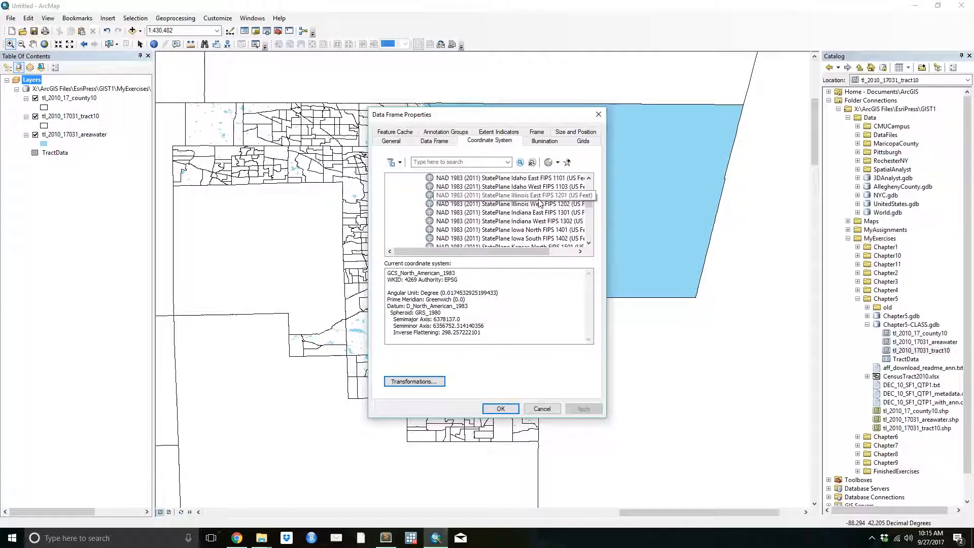
left_click(540, 196)
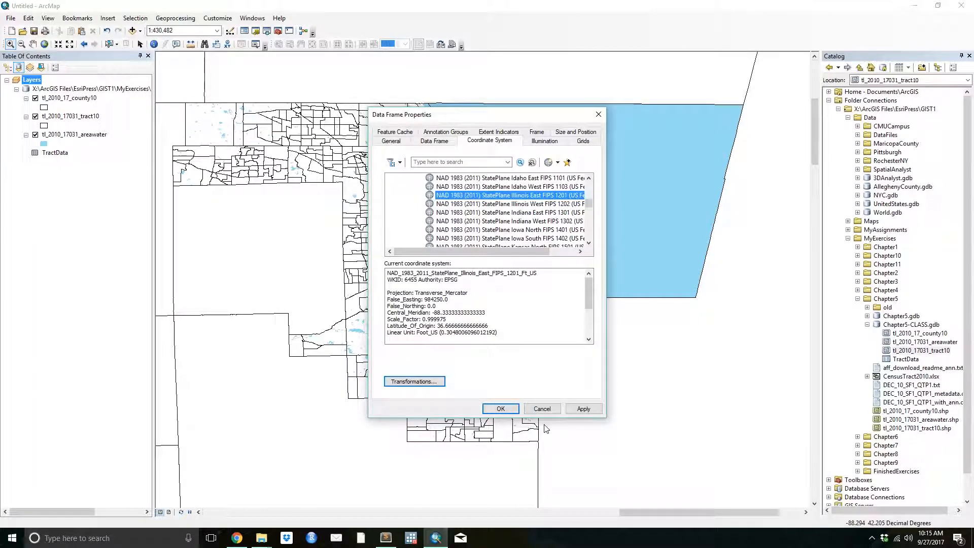
left_click(509, 411)
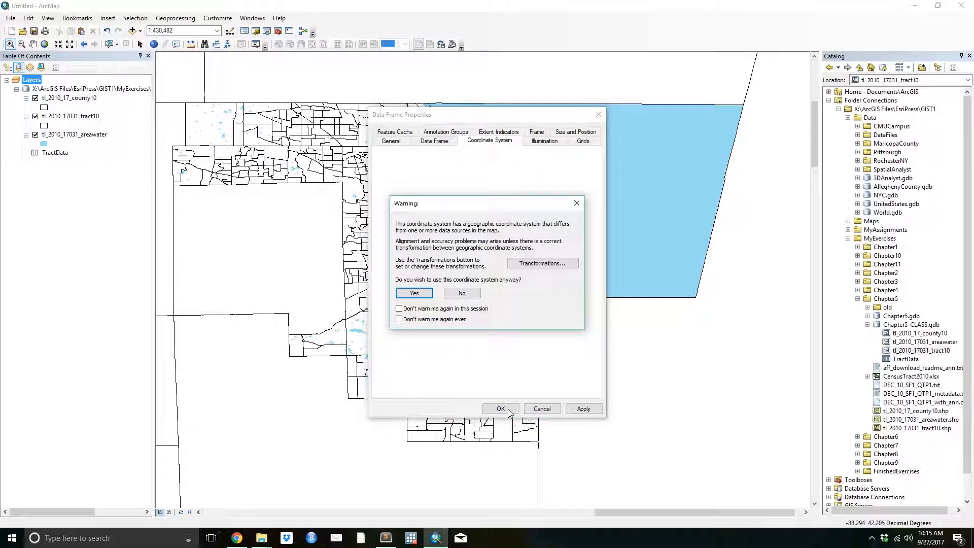
left_click(414, 293)
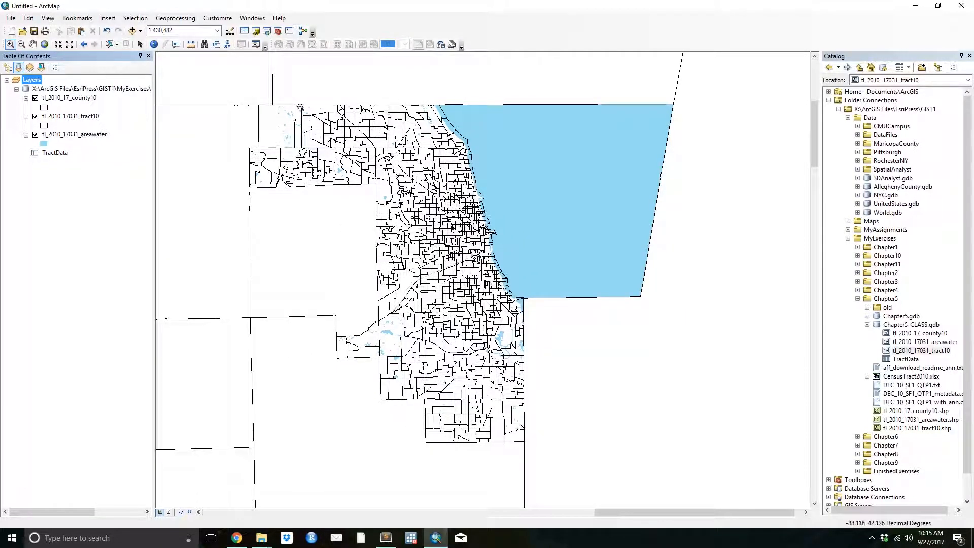
Step: Rename the tl_2010_17031_tract10 layer as Tracts in the map's layer list
left_click_drag(791, 545, 582, 456)
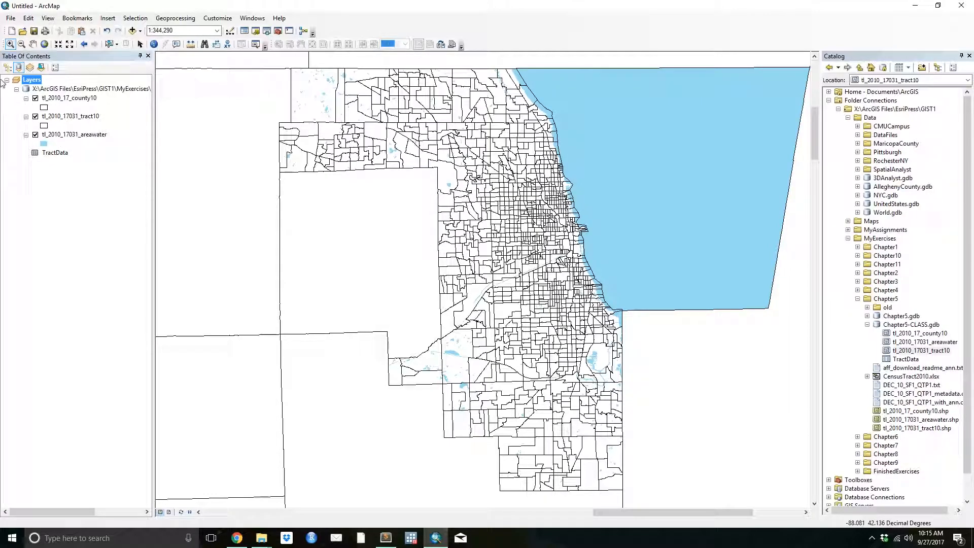
left_click(75, 117)
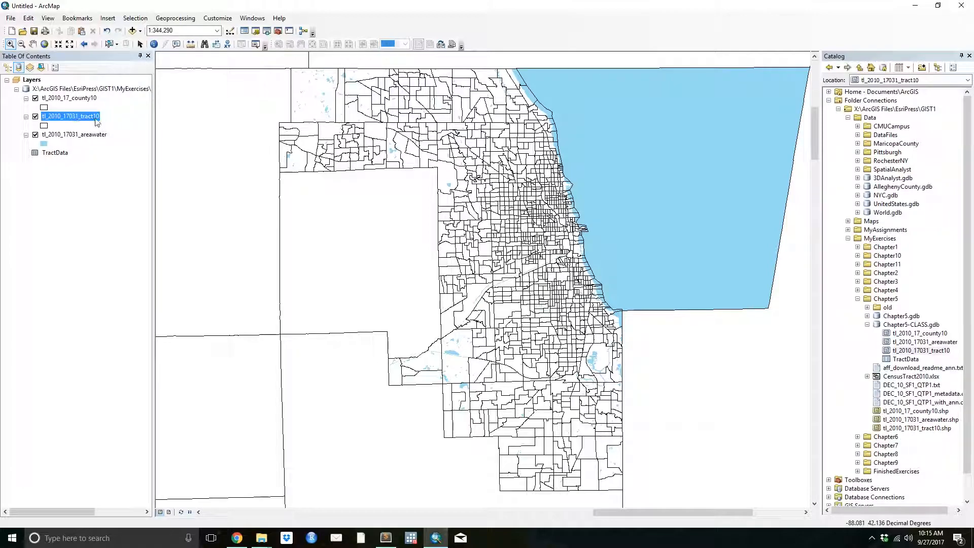
left_click(91, 116)
type("Tracts")
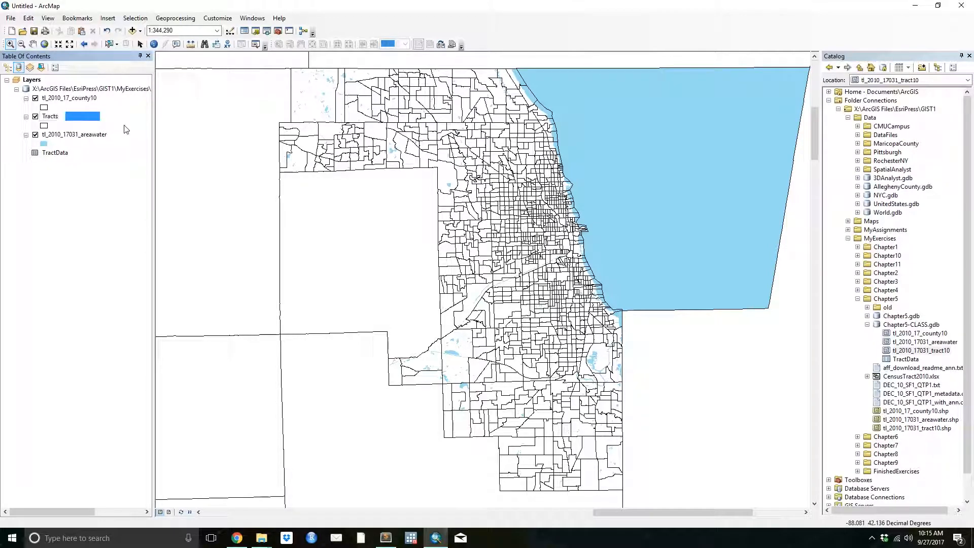
key("Return")
Step: Join the TractData table to the Tracts layer, matching GEOID10 to id2 and keeping all records
right_click(51, 120)
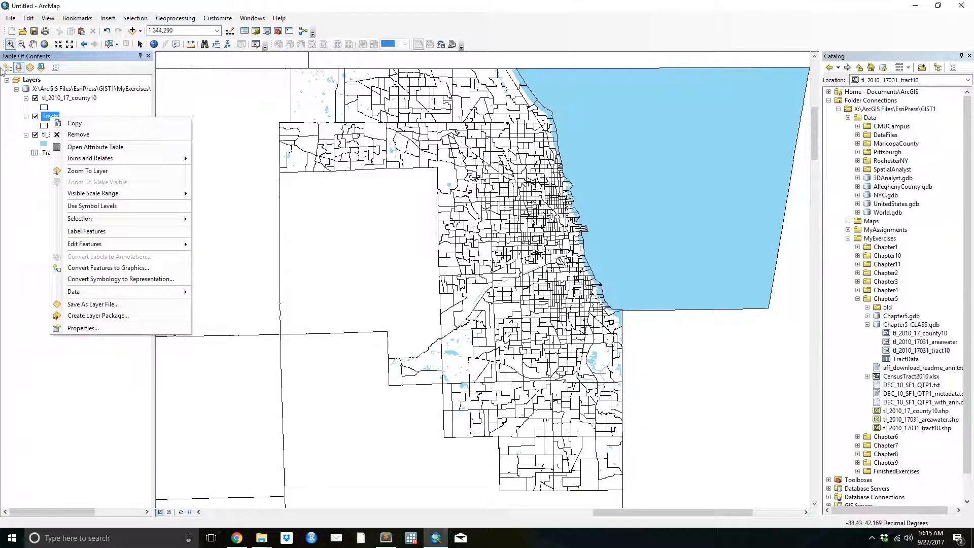
key("Escape")
right_click(52, 120)
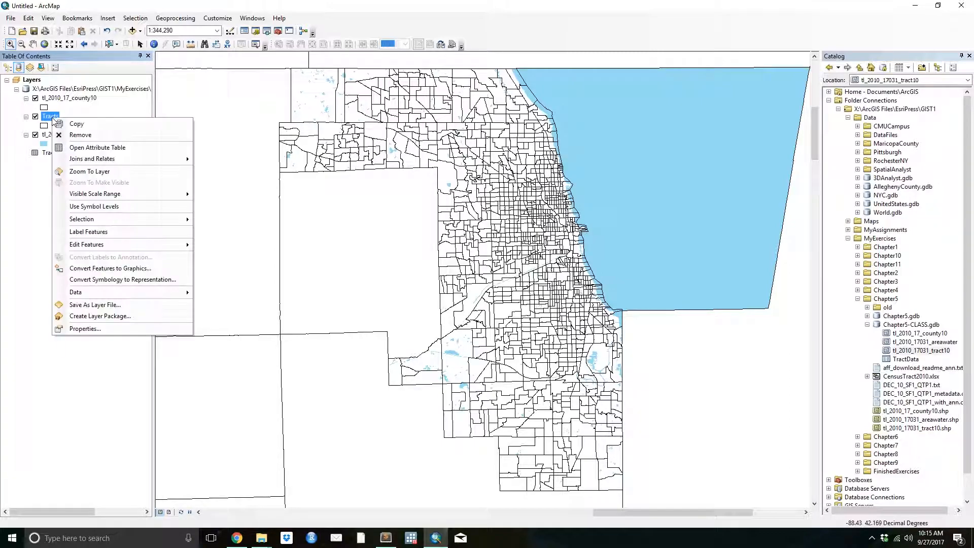
mouse_move(163, 158)
left_click(248, 161)
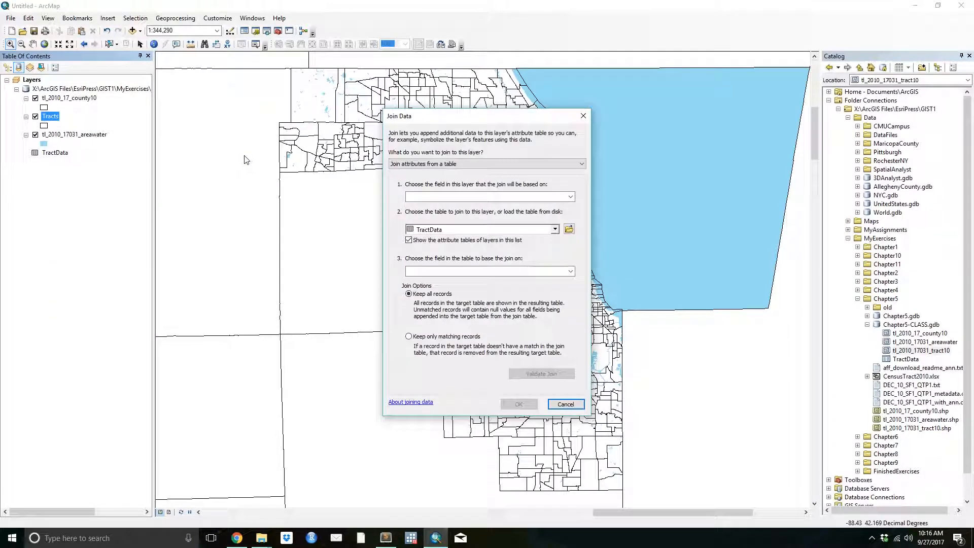
left_click(571, 197)
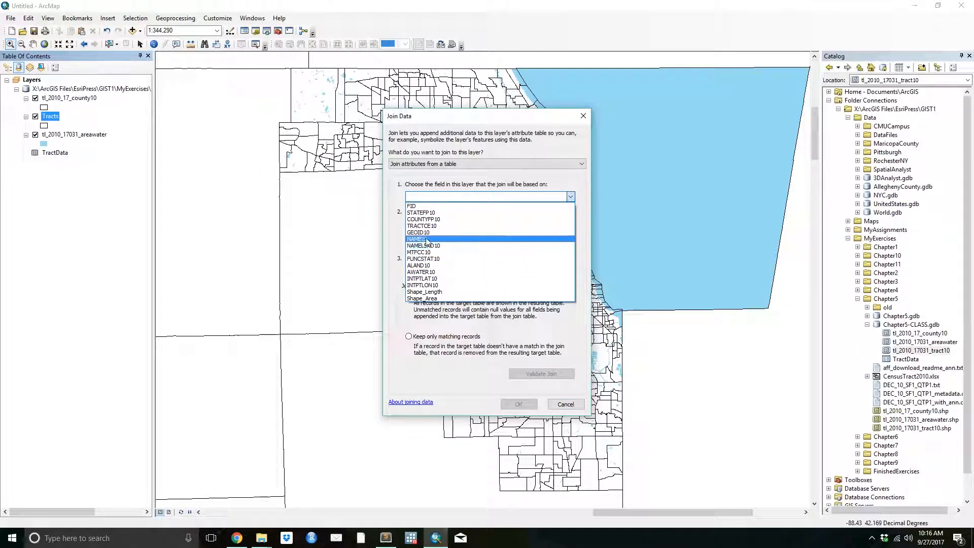
left_click(452, 233)
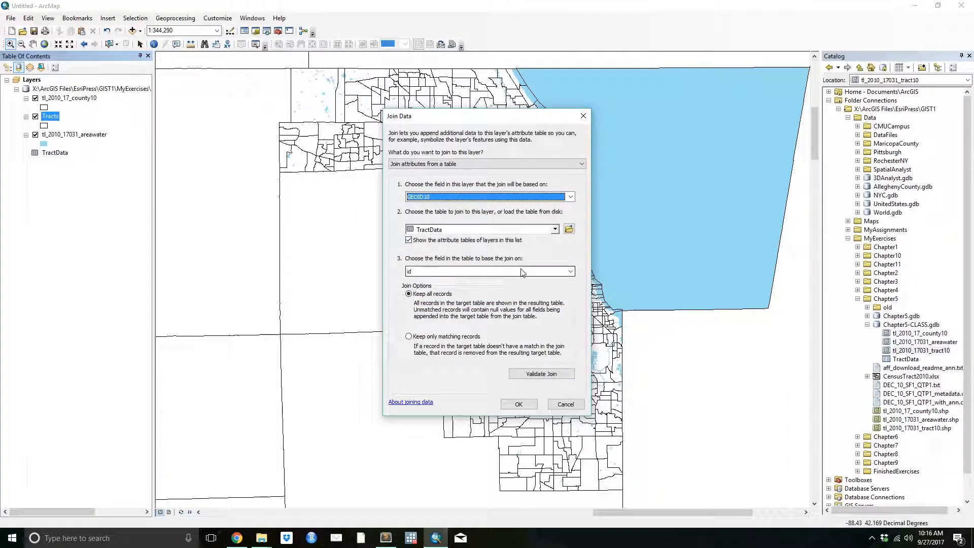
left_click(543, 272)
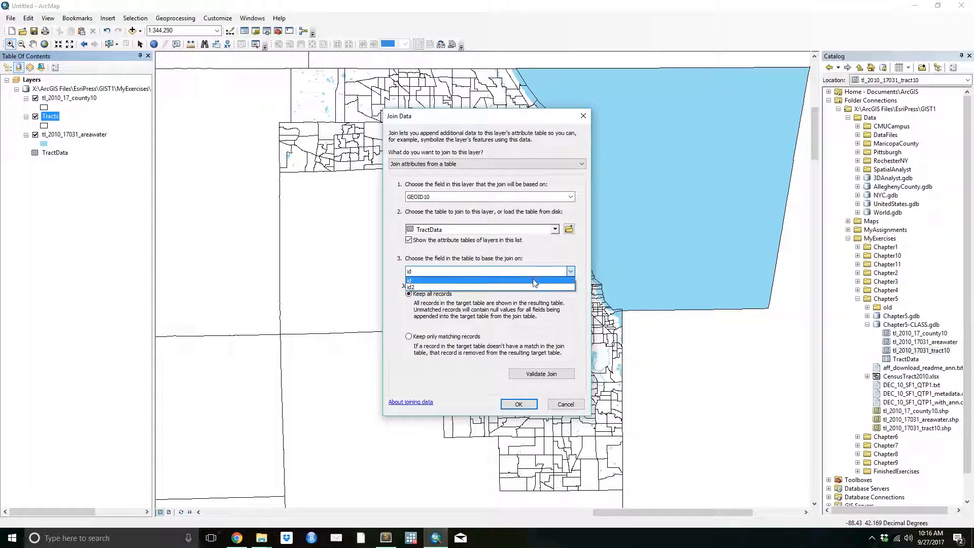
left_click(533, 287)
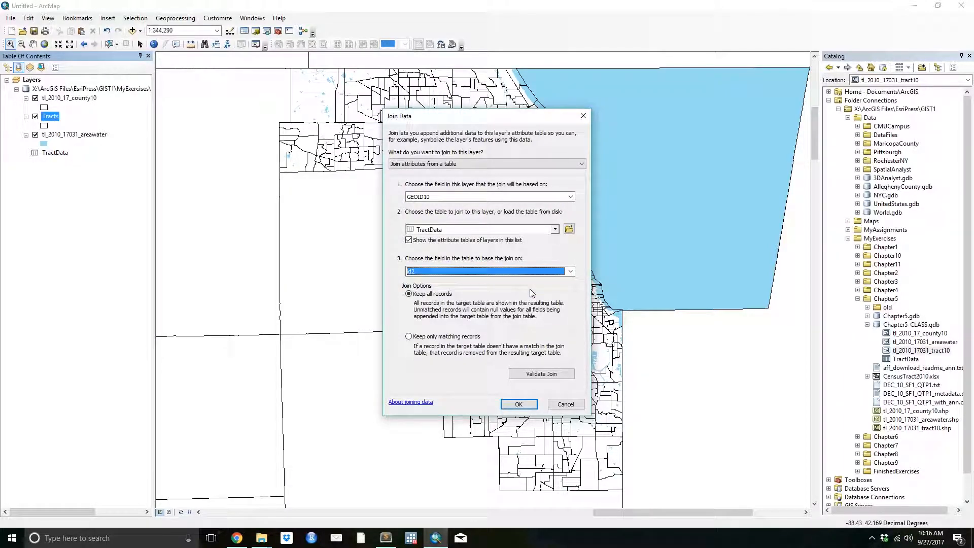
left_click(518, 404)
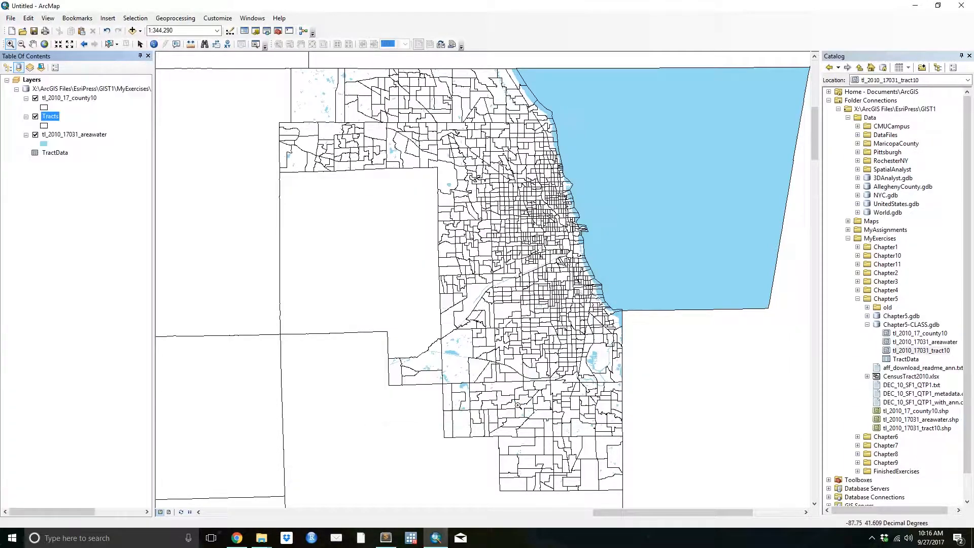
Step: Examine the joined TotalPop, MalePop and FemalePop fields in the Tracts attribute table, and close the table
right_click(54, 117)
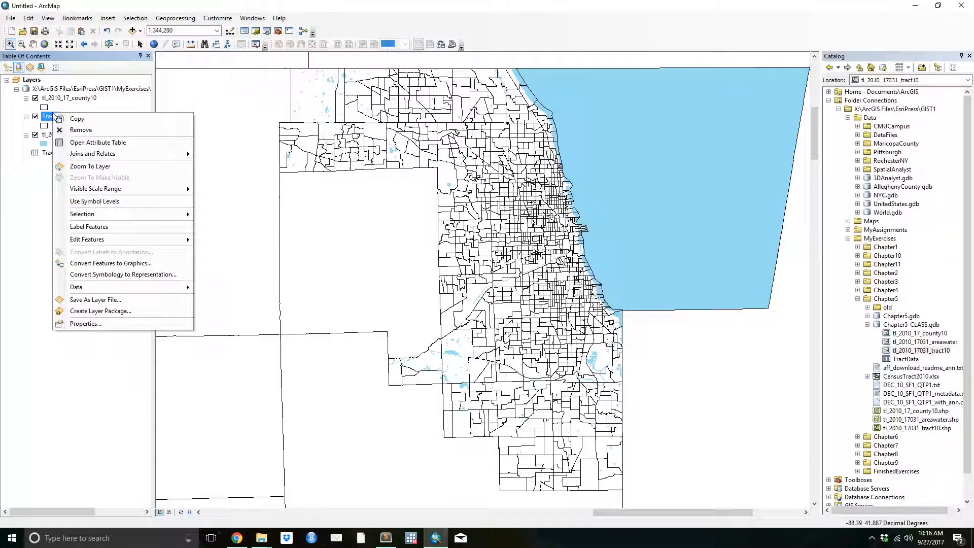
left_click(101, 144)
left_click_drag(373, 425, 597, 425)
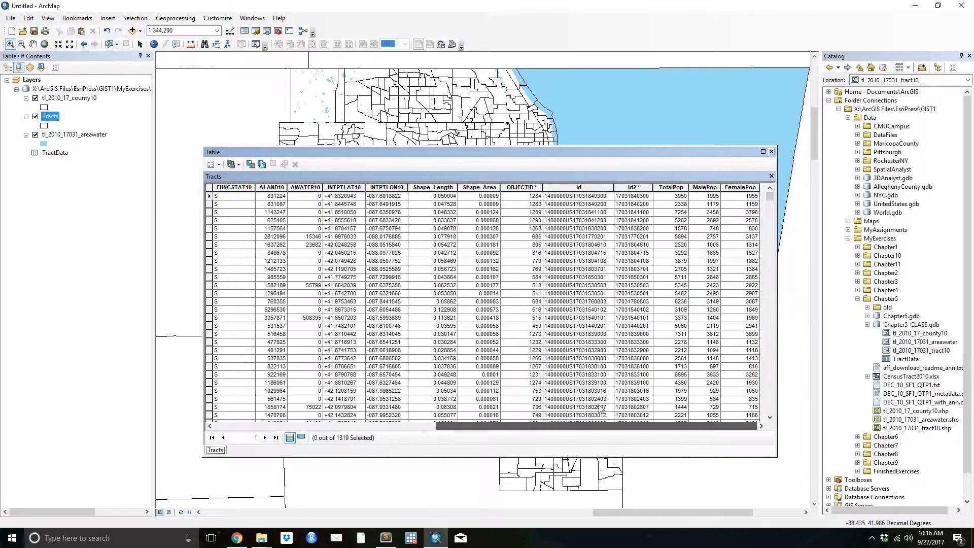
left_click(678, 188)
left_click(738, 187)
left_click(701, 188)
left_click(660, 188)
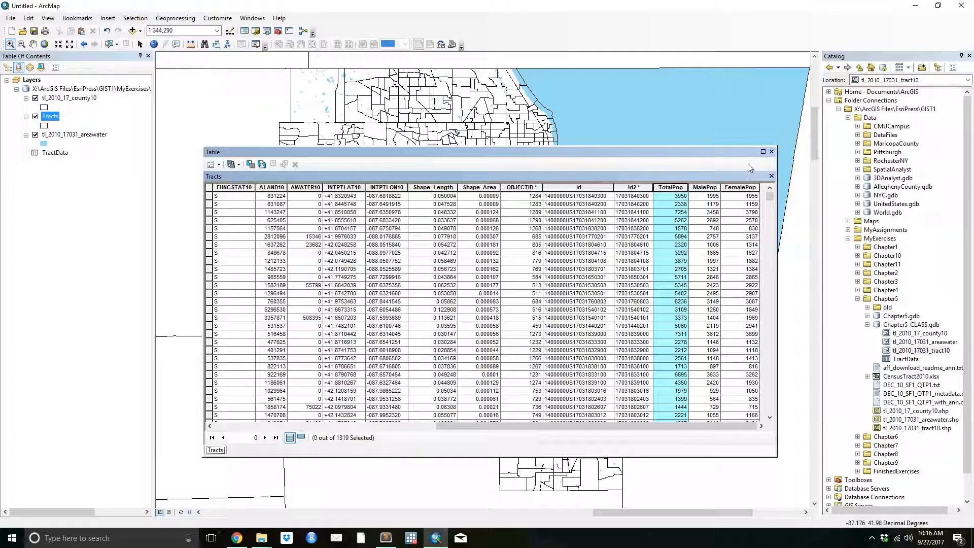
left_click(772, 151)
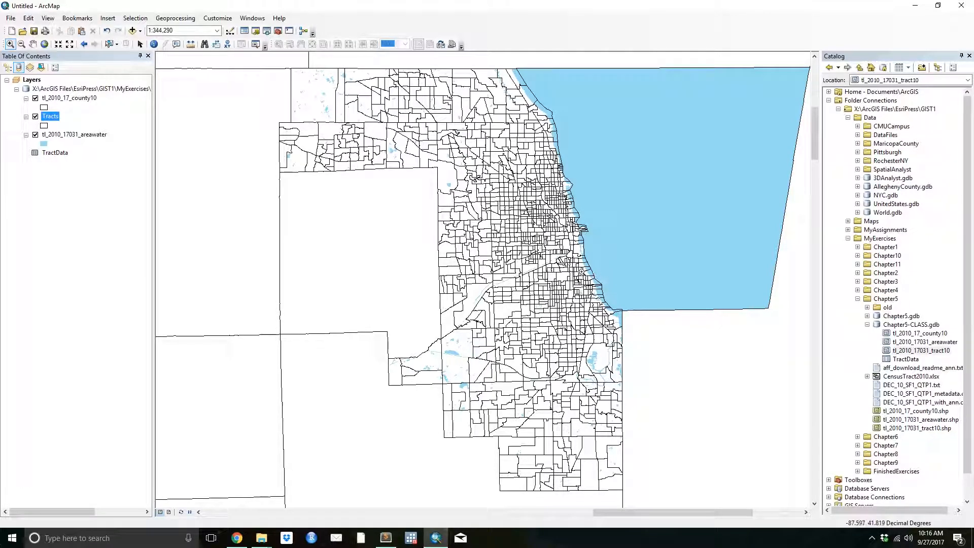
Step: Symbolize the Tracts layer with graduated colors, using MalePop as the value and TotalPop as the normalization field
scroll(553, 244, "up", 1)
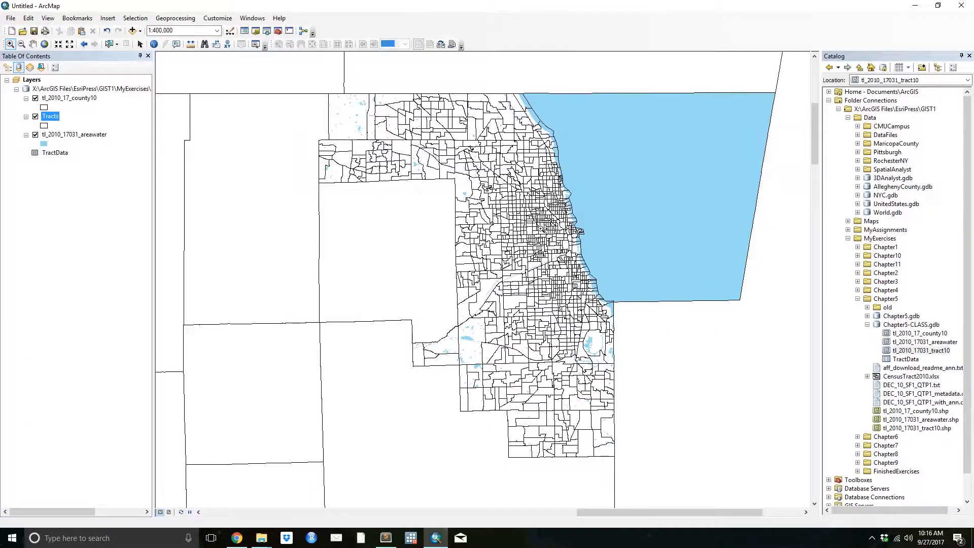
scroll(541, 229, "up", 1)
scroll(541, 229, "down", 1)
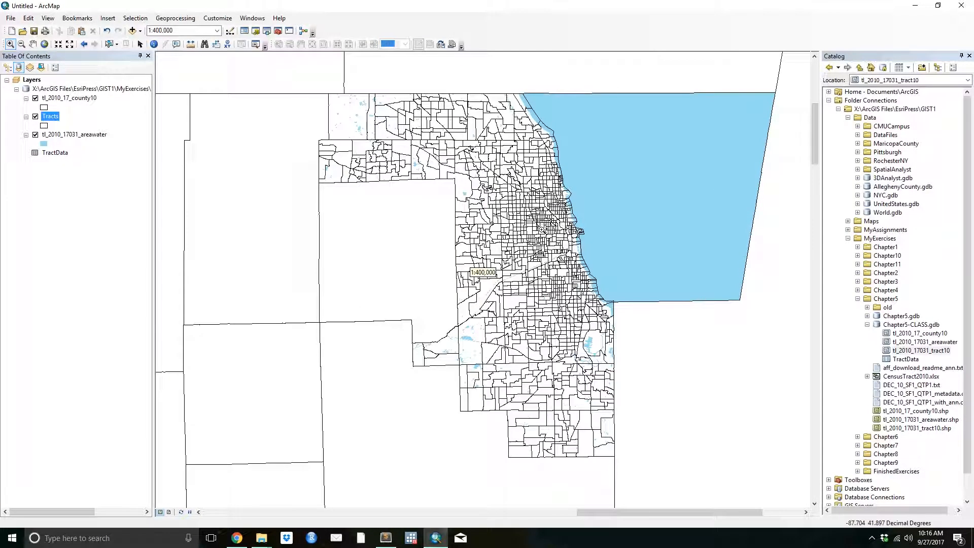
right_click(58, 115)
left_click(92, 324)
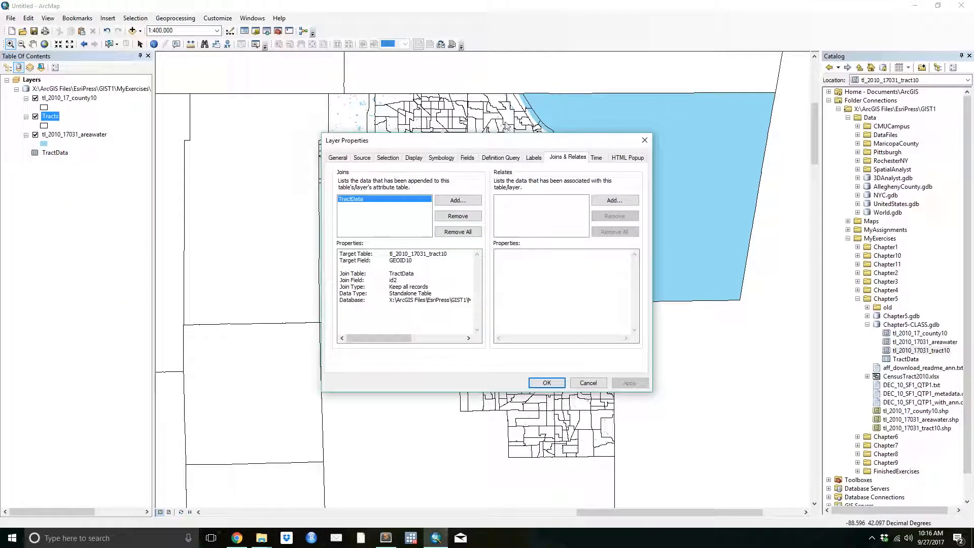
left_click(441, 157)
left_click(345, 201)
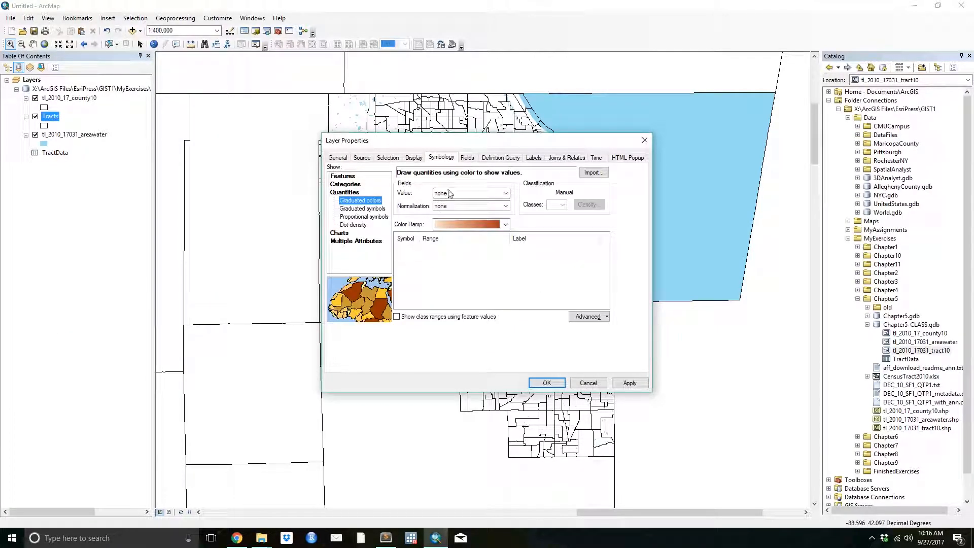
left_click(448, 193)
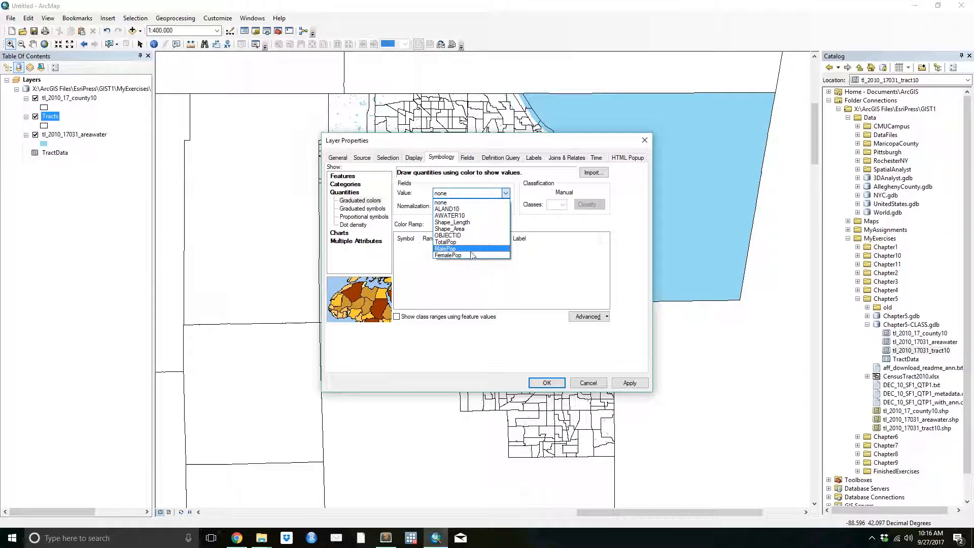
left_click(468, 249)
left_click(472, 205)
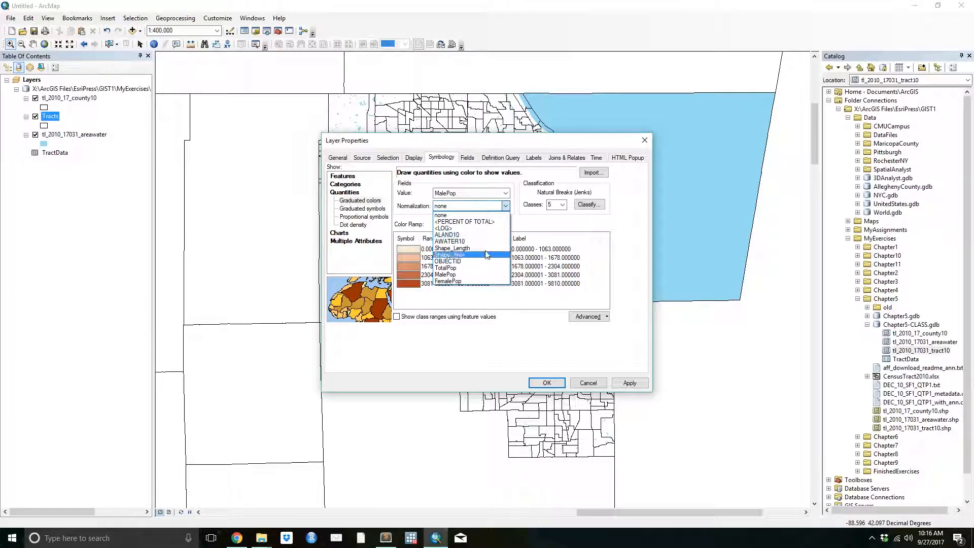
left_click(467, 268)
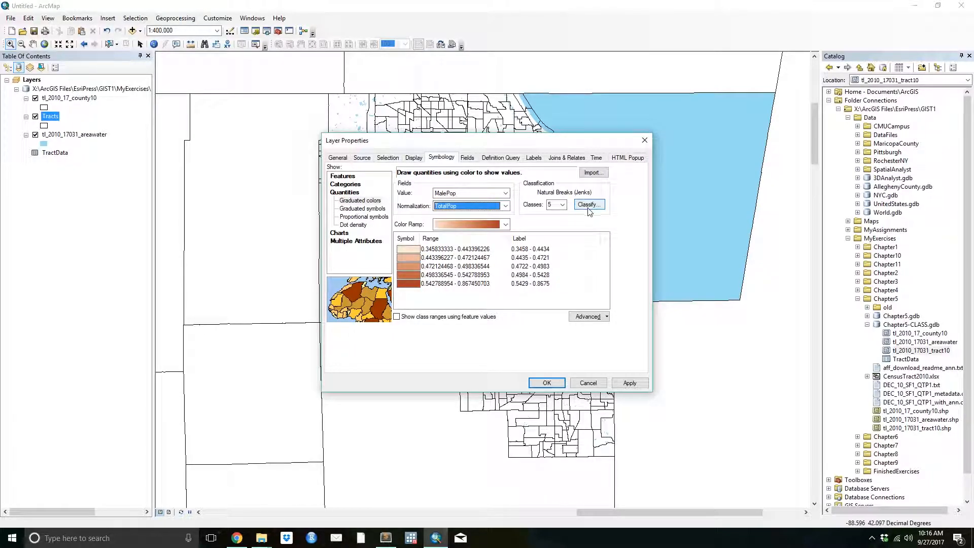
Step: Change the Tracts classification method to Quantile with 5 classes and apply the symbology to the map
left_click(588, 205)
left_click(404, 168)
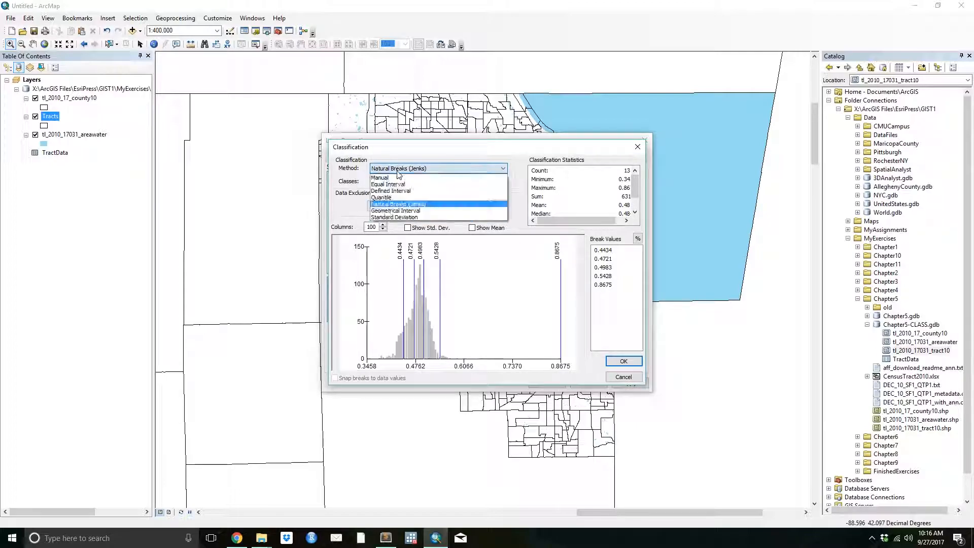
left_click(406, 198)
left_click(623, 360)
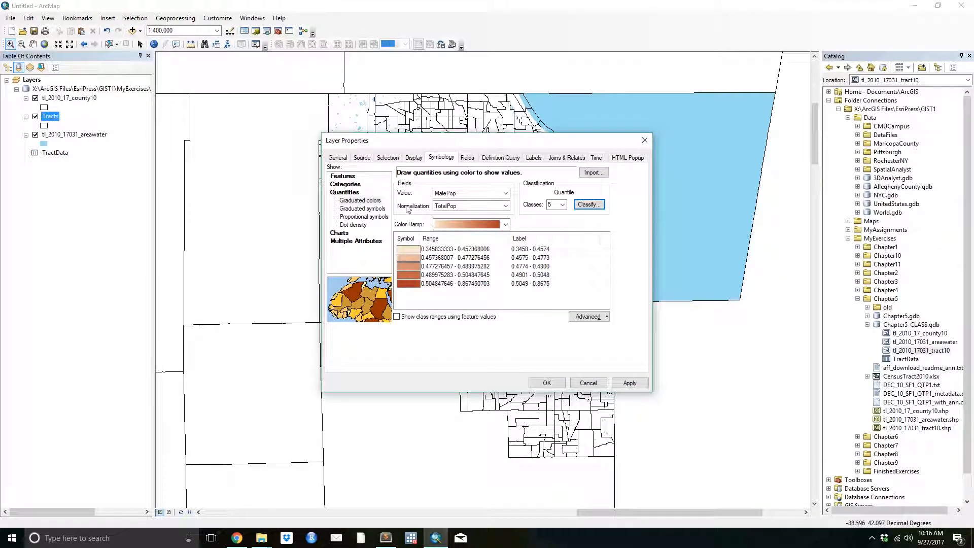
left_click(547, 382)
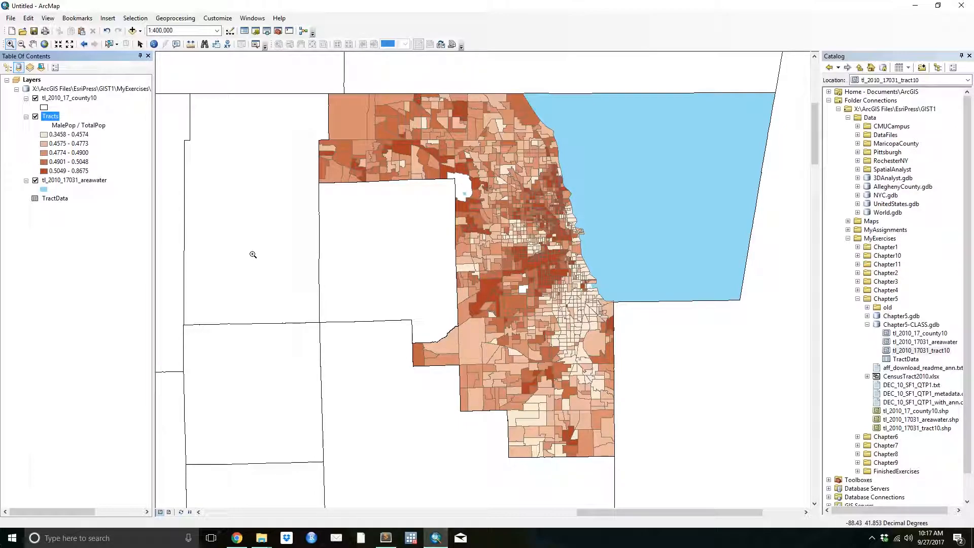
Step: Change the Tracts layer's symbology from graduated colors to a single Hollow symbol
scroll(254, 244, "up", 1)
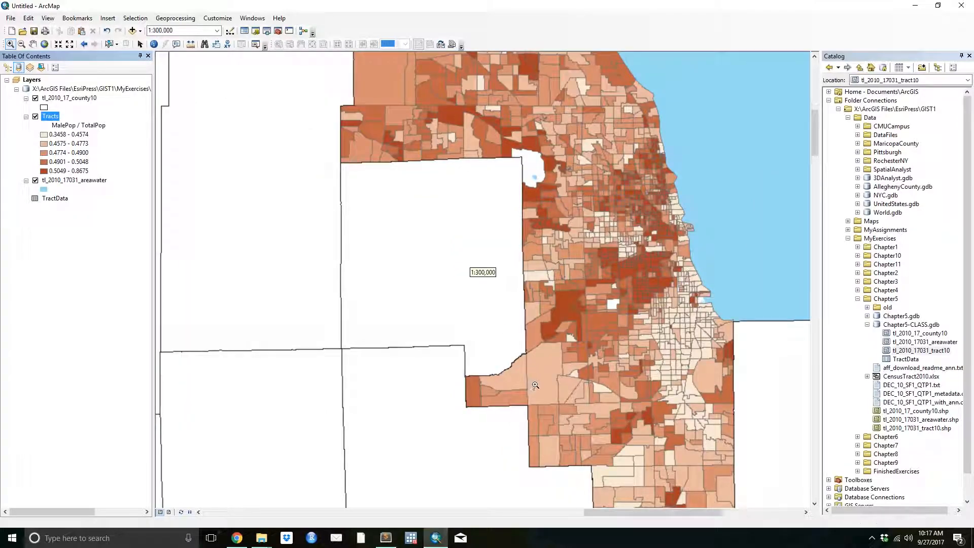
scroll(535, 385, "down", 1)
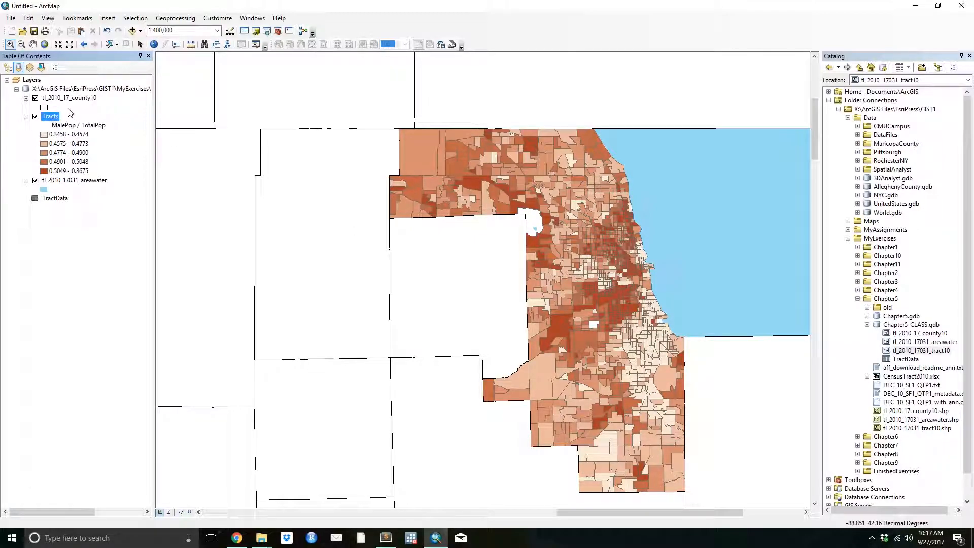
right_click(49, 117)
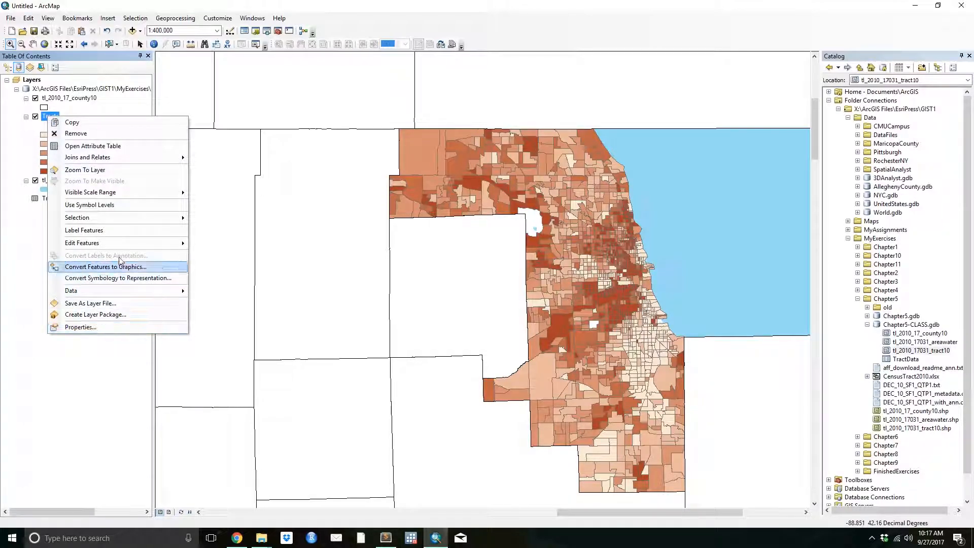
left_click(81, 327)
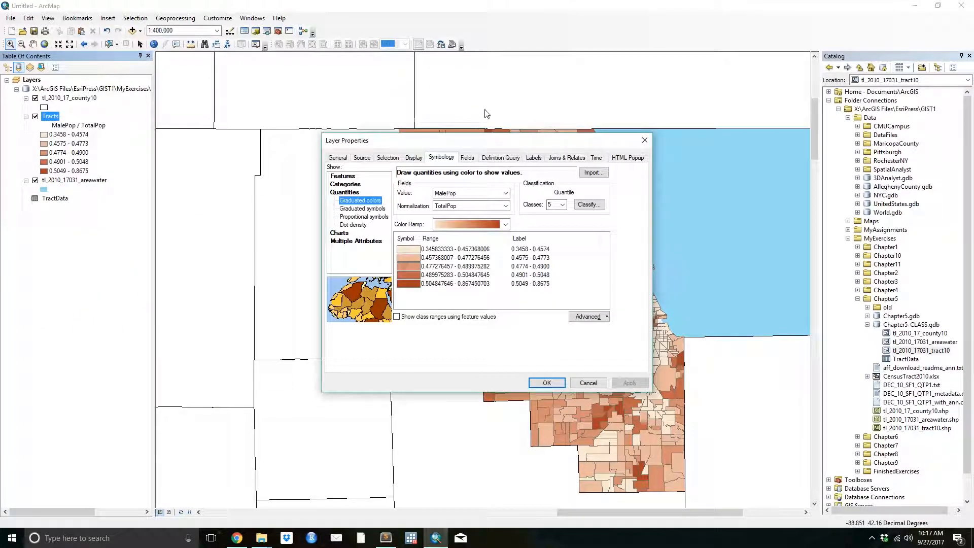
left_click(338, 157)
left_click(441, 158)
left_click(341, 177)
left_click(444, 206)
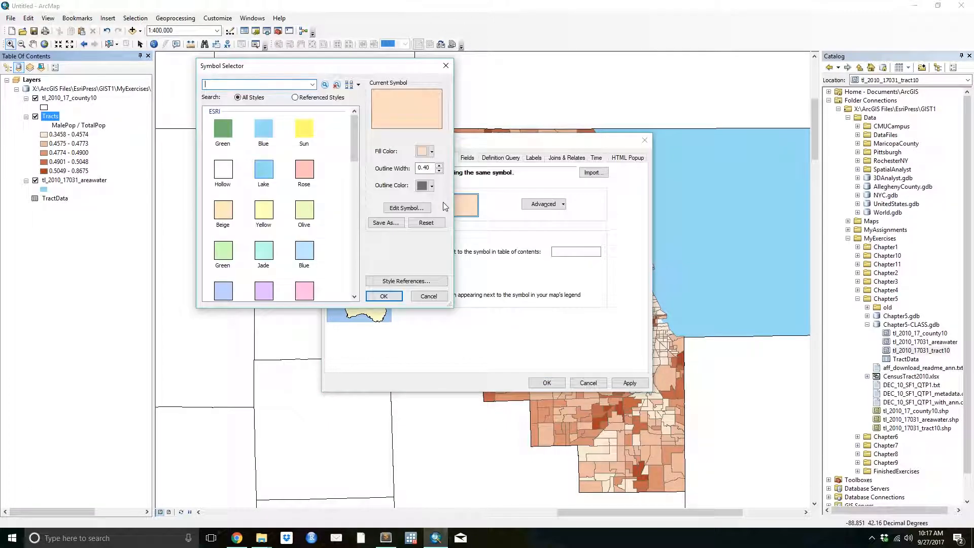
double_click(226, 169)
left_click(546, 383)
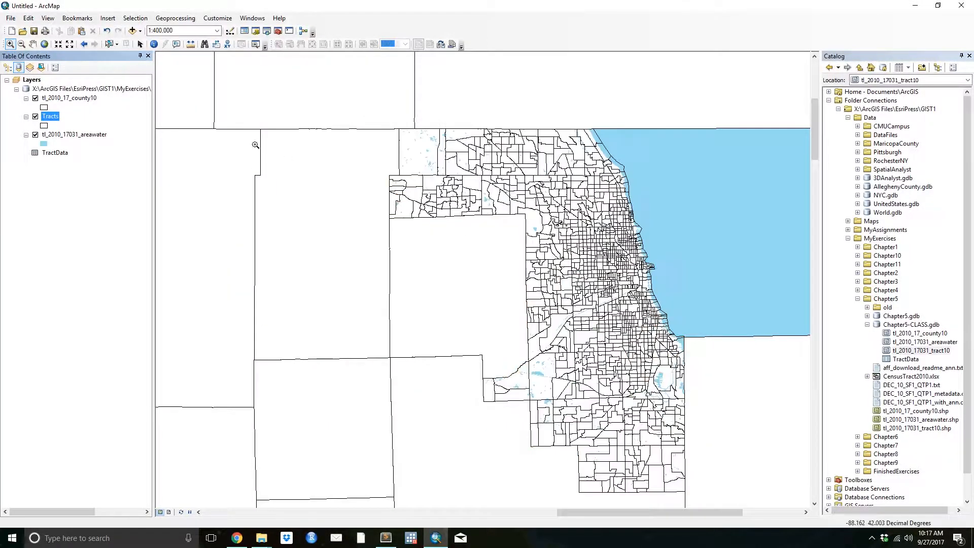
Step: Remove all joins from the Tracts layer
right_click(51, 118)
mouse_move(128, 159)
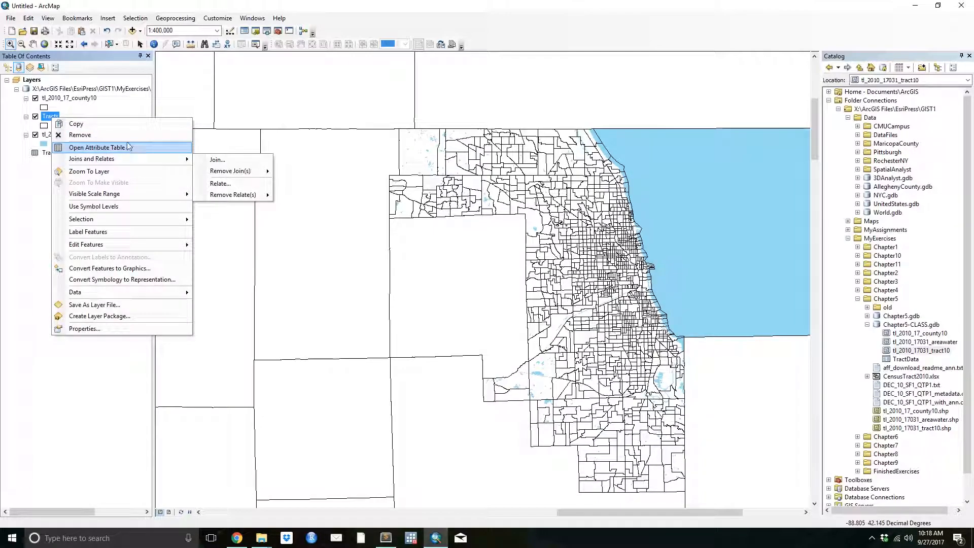
mouse_move(222, 173)
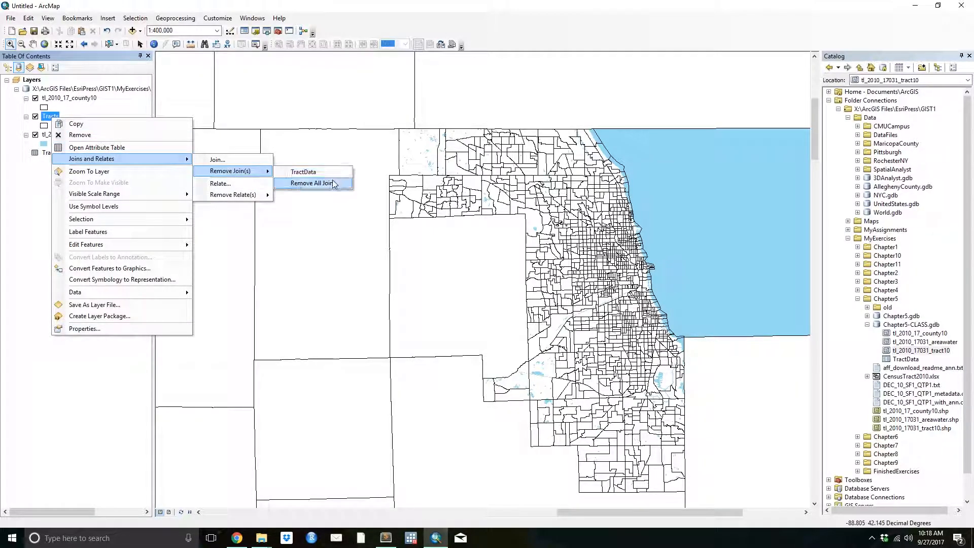
left_click(313, 183)
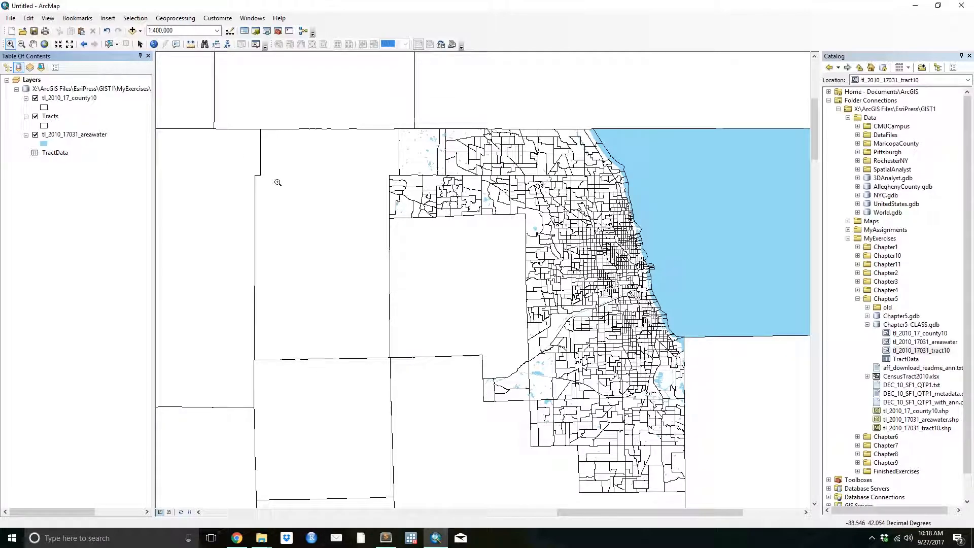
right_click(59, 119)
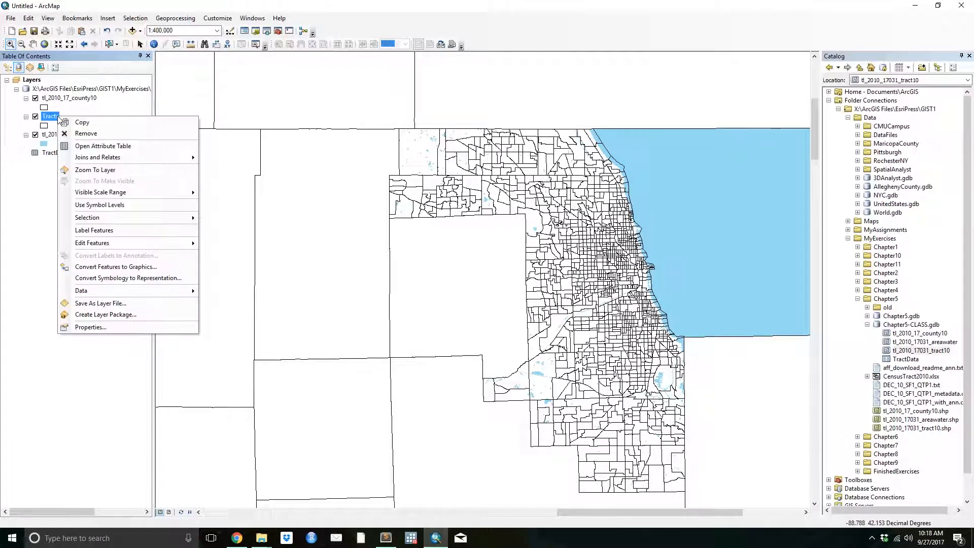
left_click(45, 199)
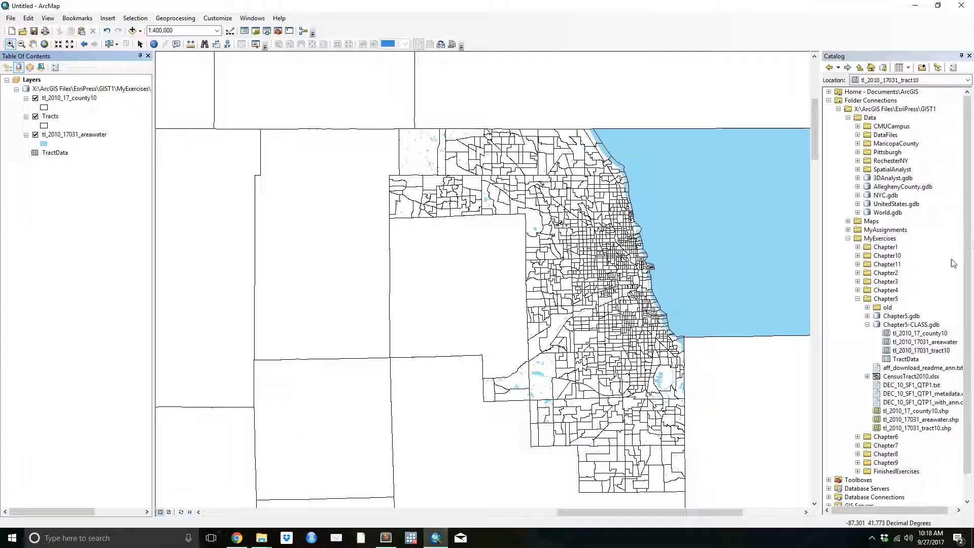
double_click(876, 327)
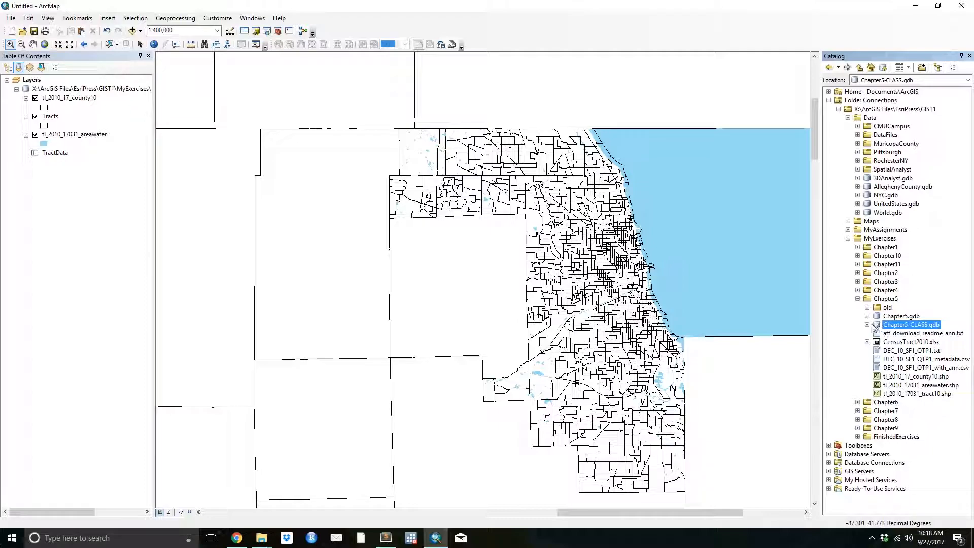
right_click(877, 327)
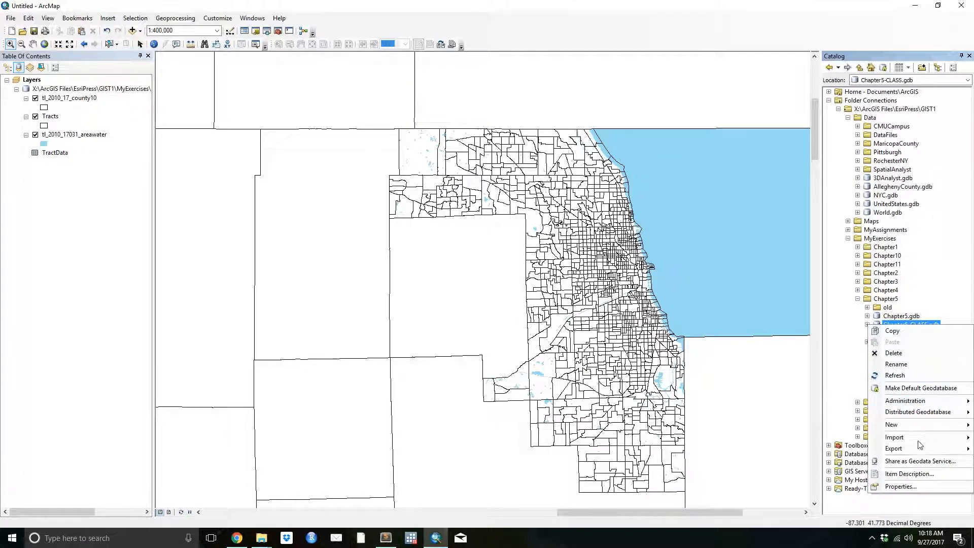
mouse_move(898, 437)
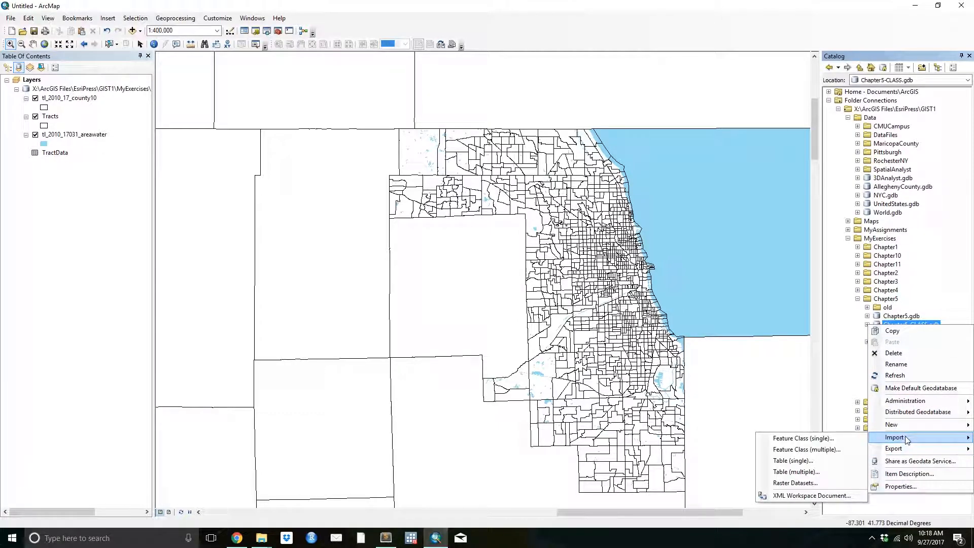
left_click(828, 466)
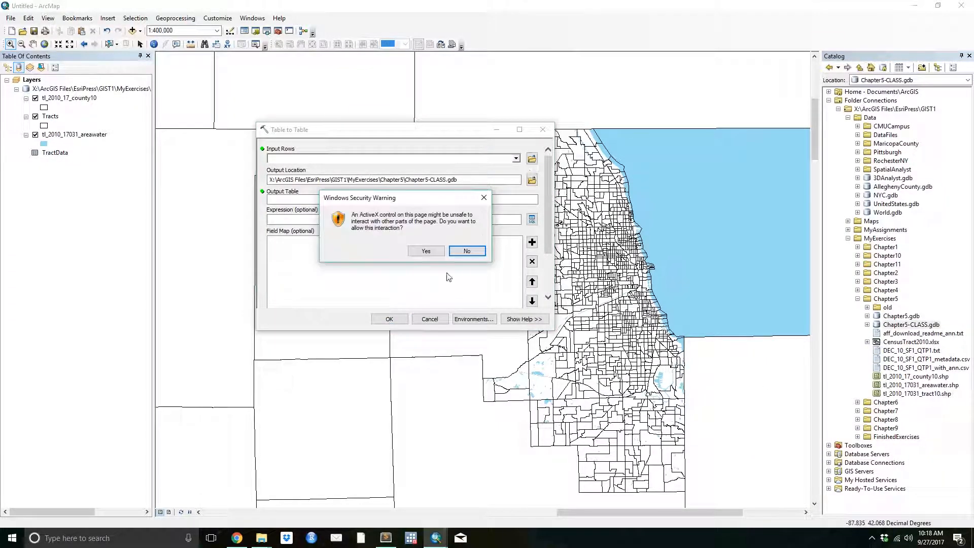
left_click(425, 253)
left_click(532, 158)
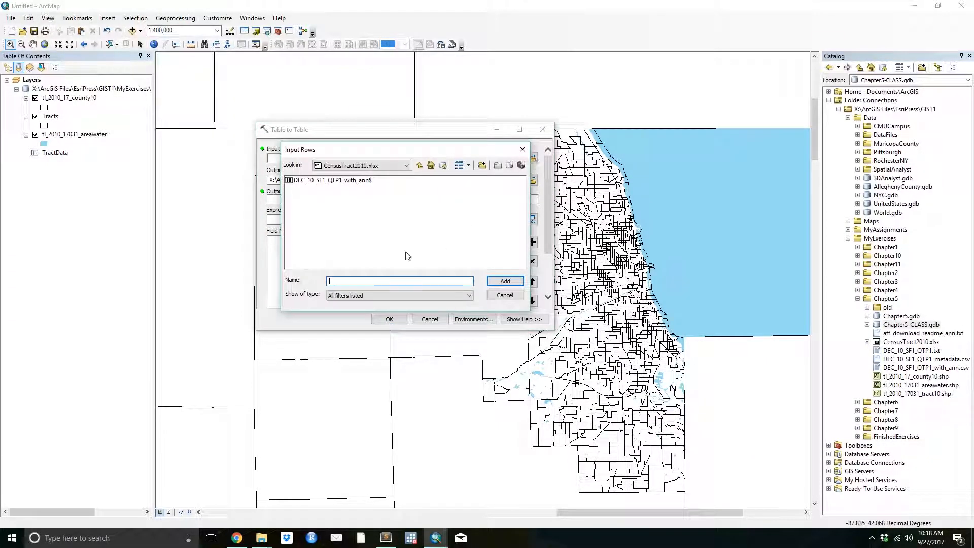
left_click(420, 165)
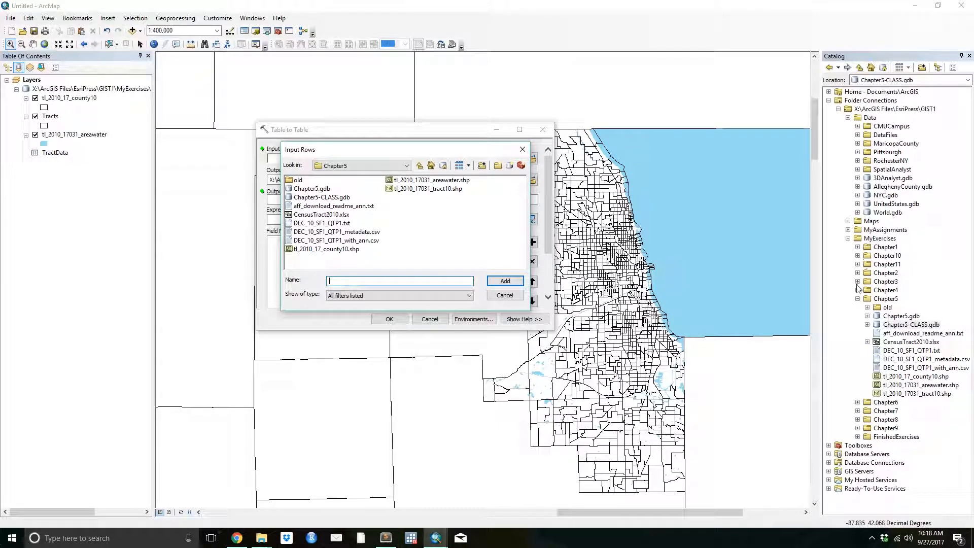
left_click(505, 295)
left_click(430, 319)
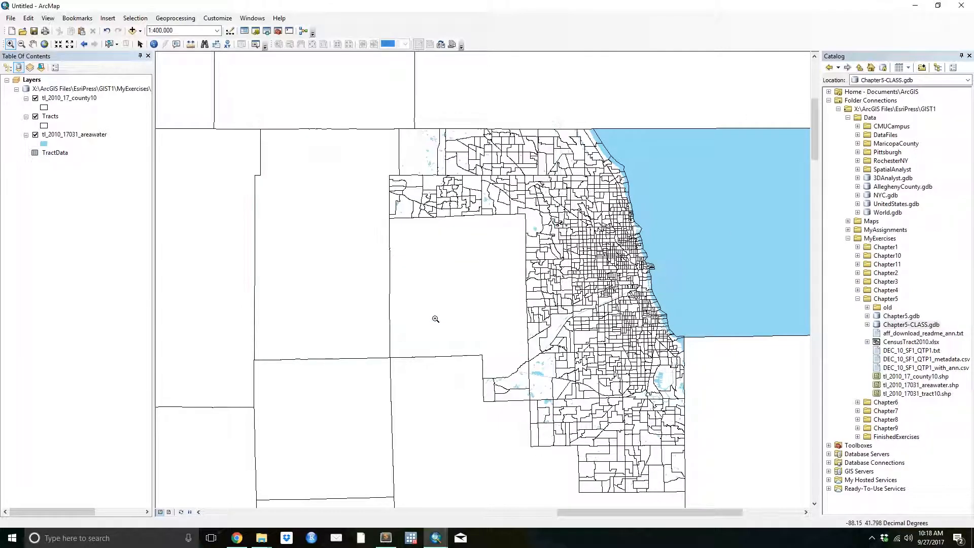
Step: Remove the geodatabase source group, with all its layers and the TractData table, from the map
right_click(33, 83)
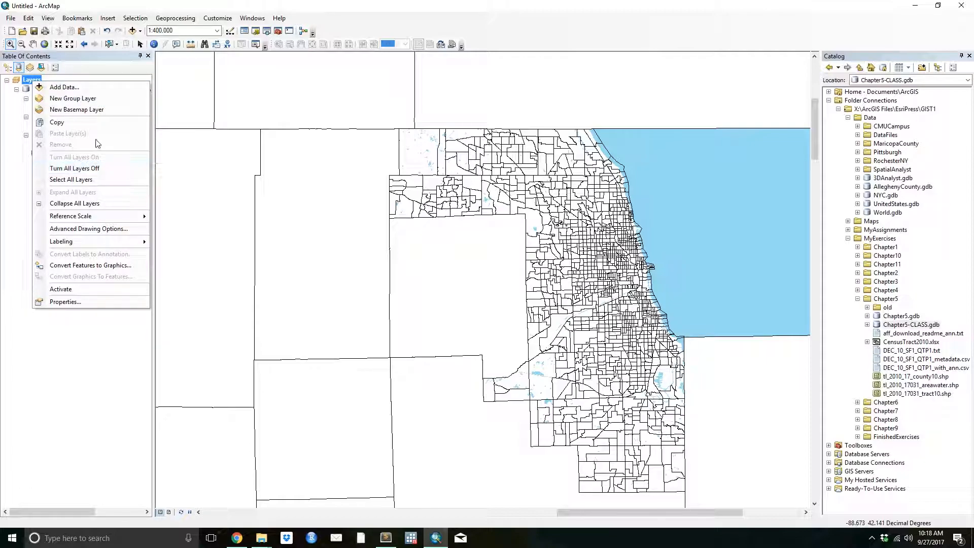
left_click(23, 161)
right_click(50, 88)
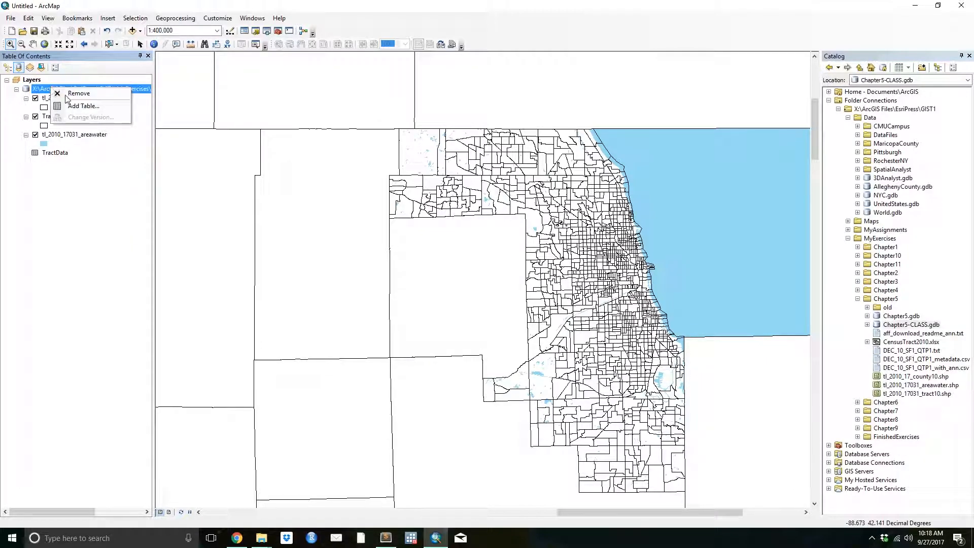
left_click(79, 93)
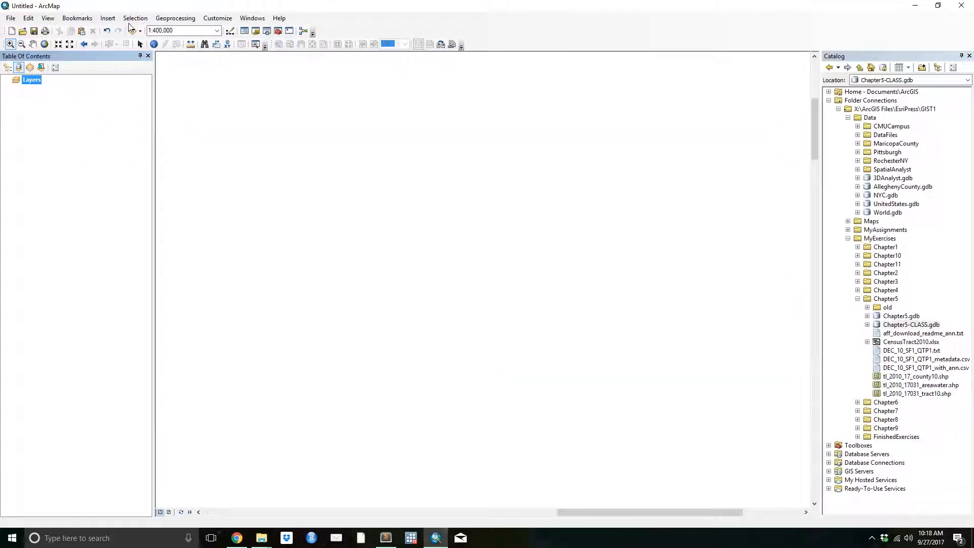
Step: Add the tl_2010_17_county10, tl_2010_17031_areawater and tl_2010_17031_tract10 shapefiles from the Chapter5 folder and dismiss the coordinate system warning
left_click(131, 30)
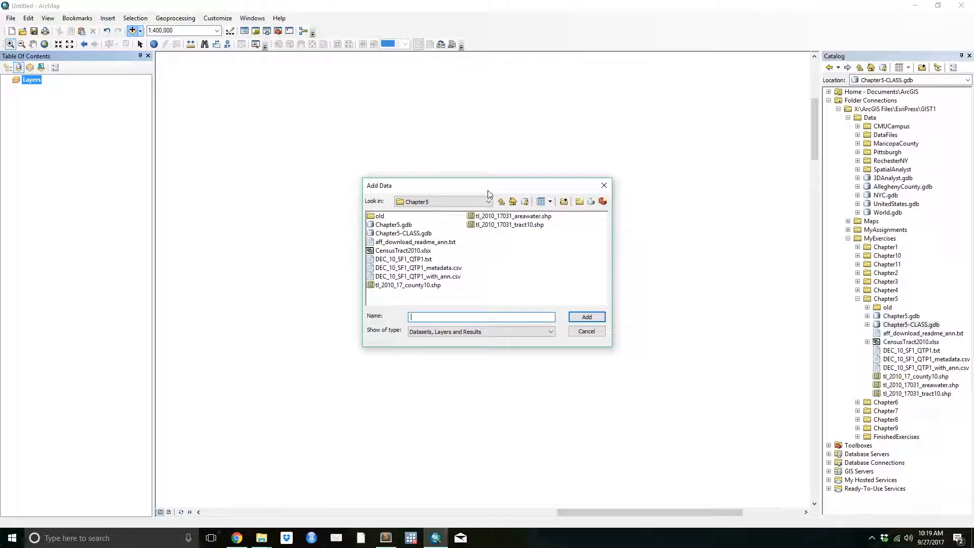
left_click(439, 286)
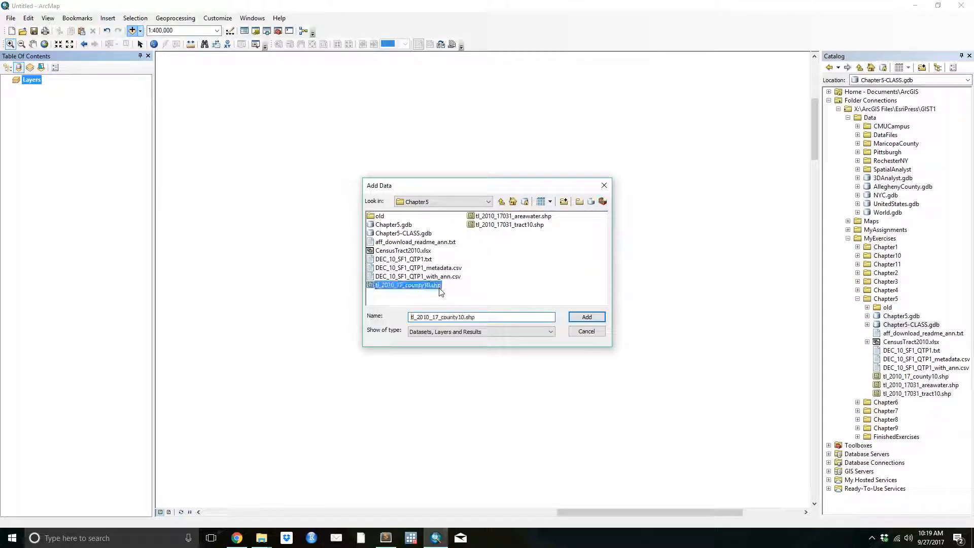
left_click(510, 225, "shift")
left_click(588, 318)
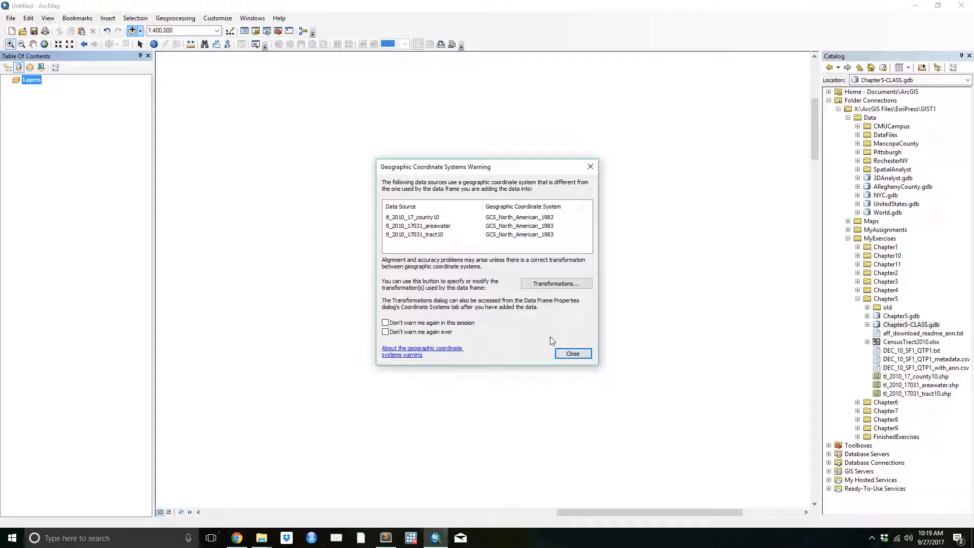
left_click(569, 353)
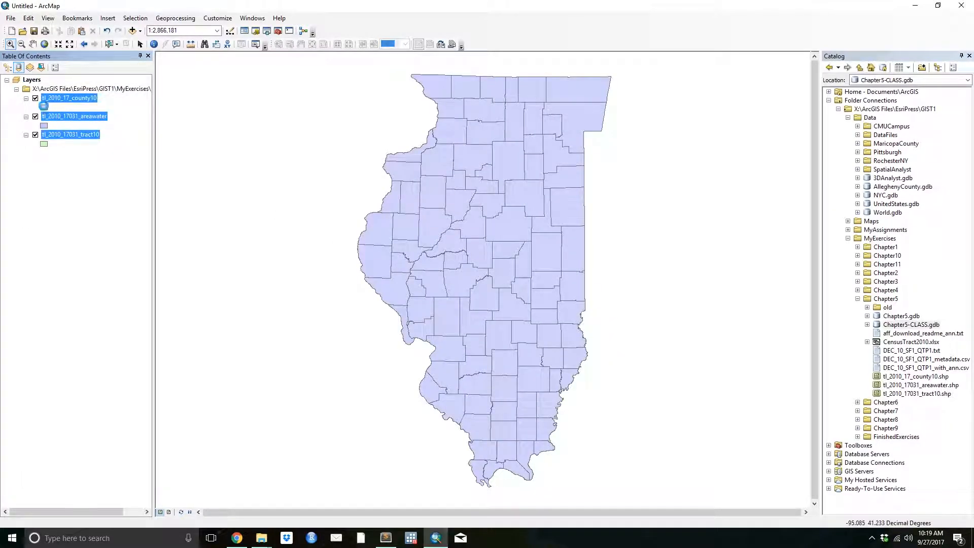
Step: Apply the Hollow symbol to the county, area water and tract shapefile layers
left_click(44, 107)
double_click(222, 170)
left_click(44, 125)
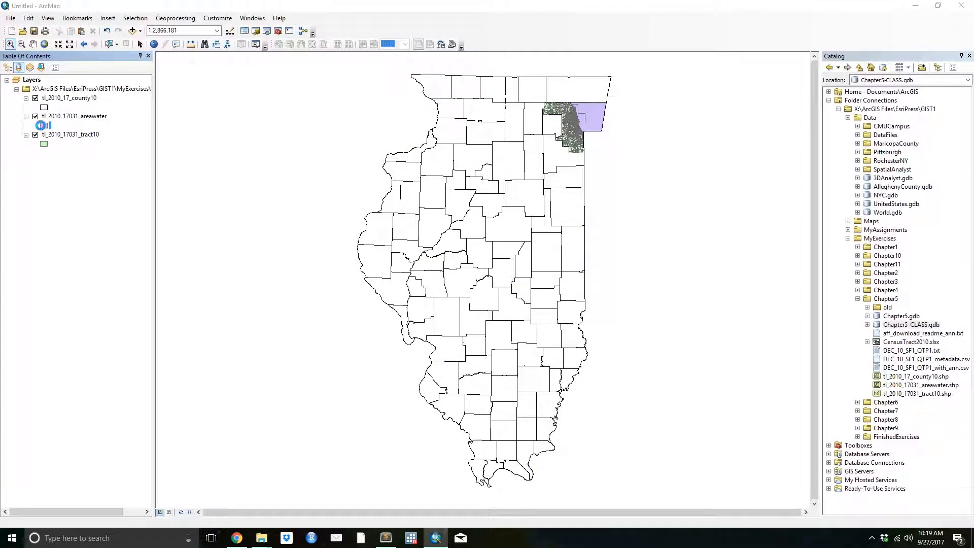
double_click(231, 170)
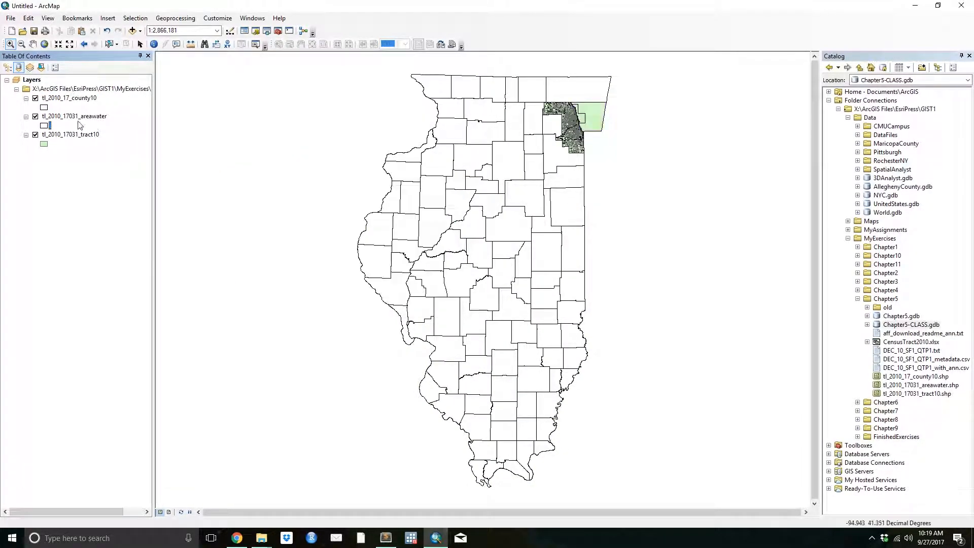
left_click(44, 144)
double_click(230, 170)
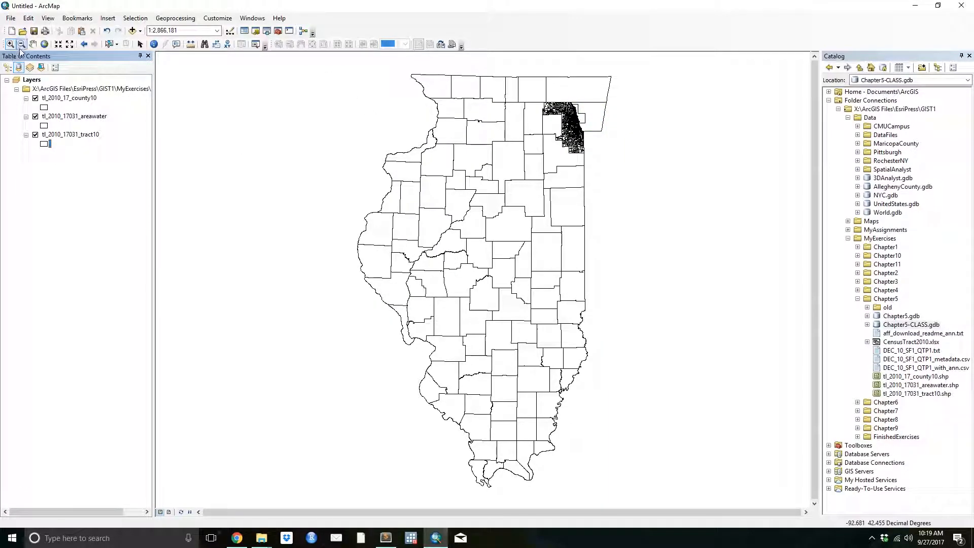
Step: Add the DEC_10_SF1_QTP1_with_ann$ sheet from CensusTract2010.xlsx to the map
left_click_drag(540, 103, 620, 160)
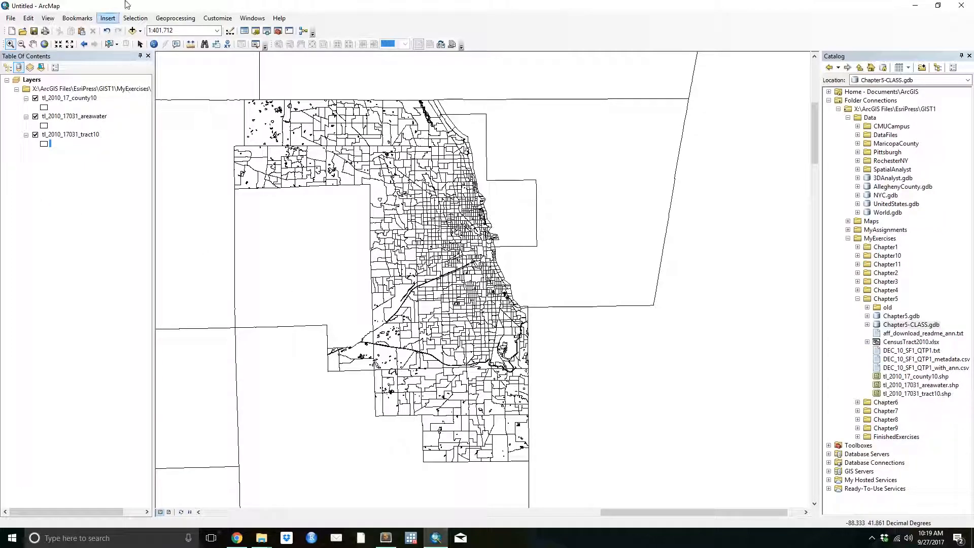
left_click(132, 32)
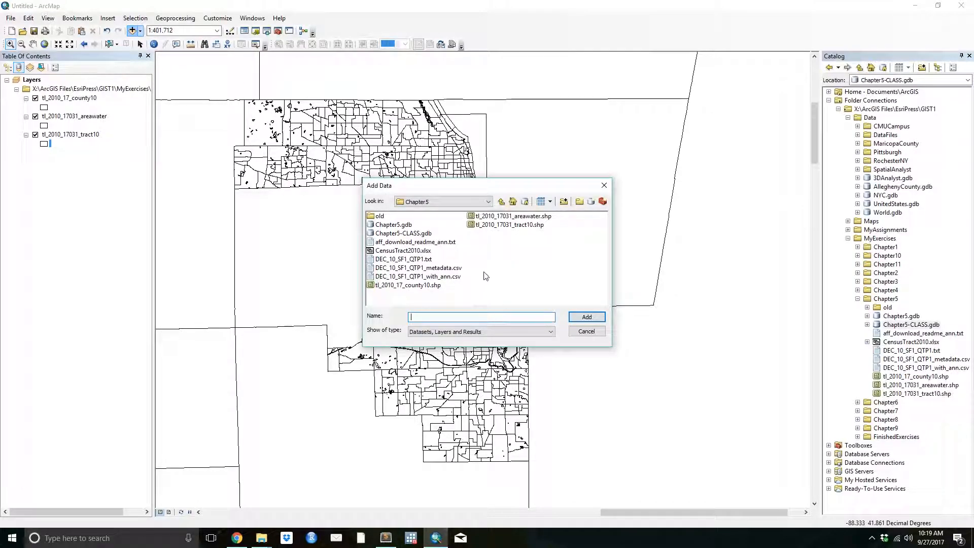
left_click(422, 250)
left_click(586, 316)
left_click(411, 216)
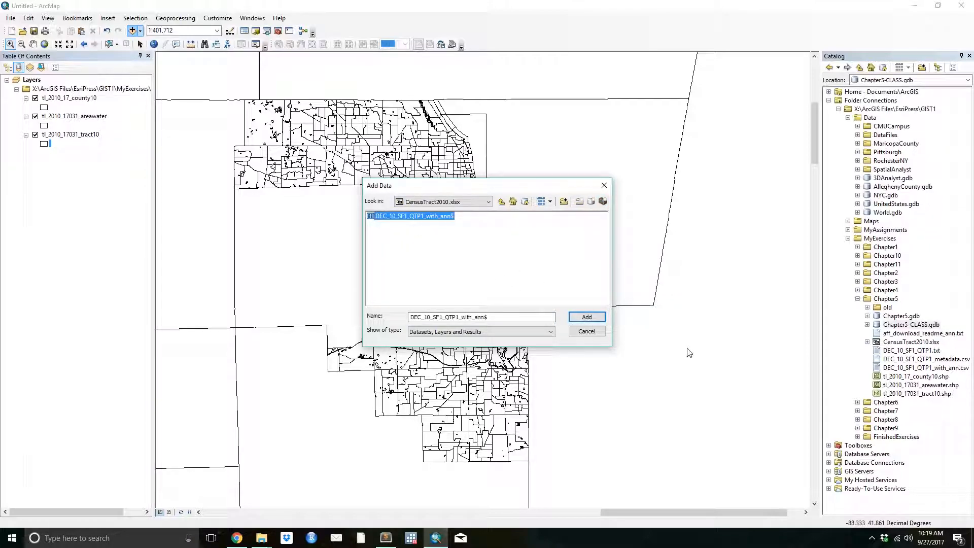
left_click(586, 316)
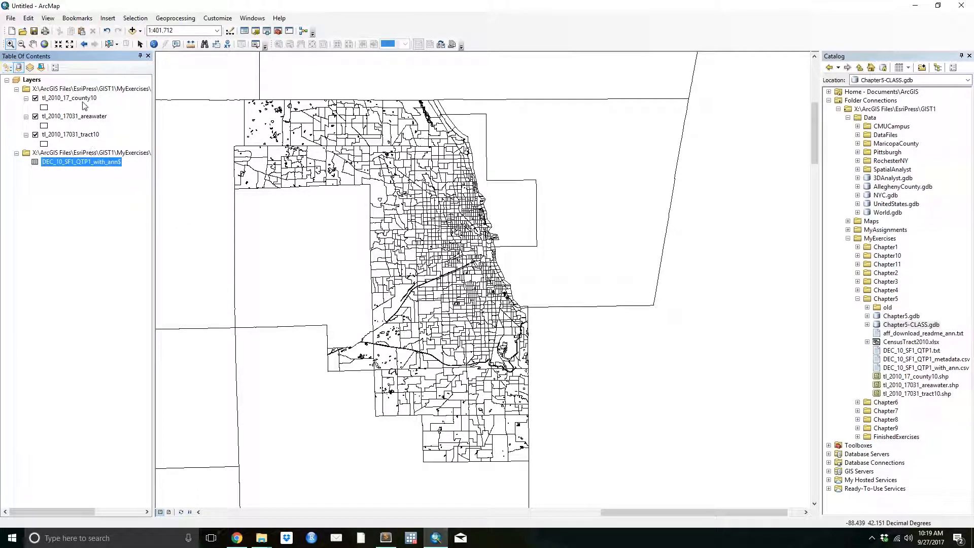
Step: Join the DEC_10_SF1_QTP1_with_ann$ table to the tl_2010_17031_tract10 layer based on the layer's GEOID10 field, keeping all records
right_click(71, 136)
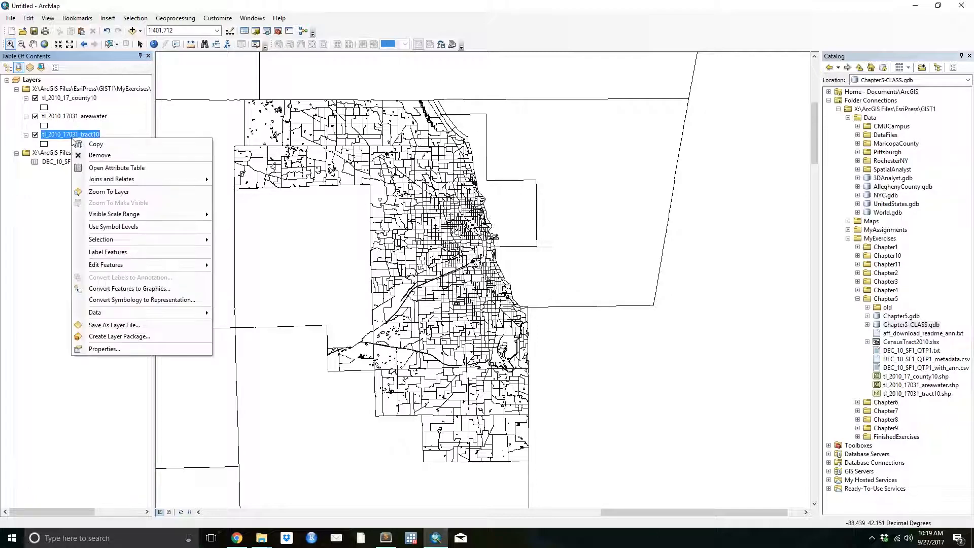
mouse_move(194, 179)
left_click(238, 182)
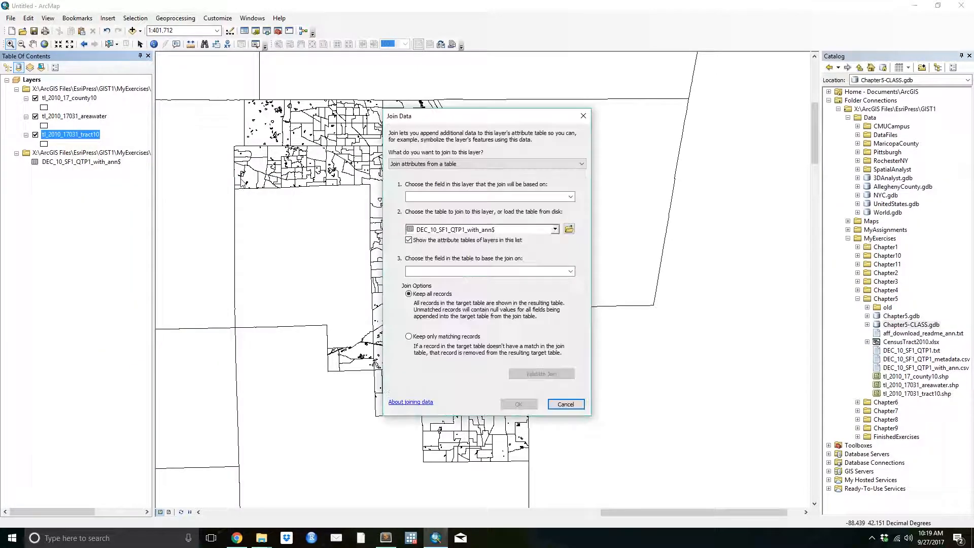
left_click(510, 198)
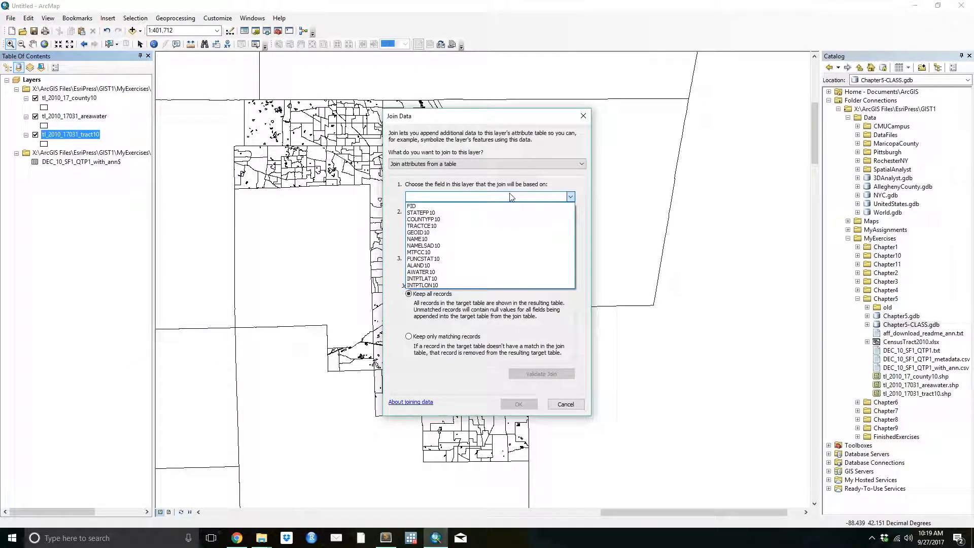
left_click(492, 234)
left_click(487, 271)
left_click(464, 287)
left_click(528, 401)
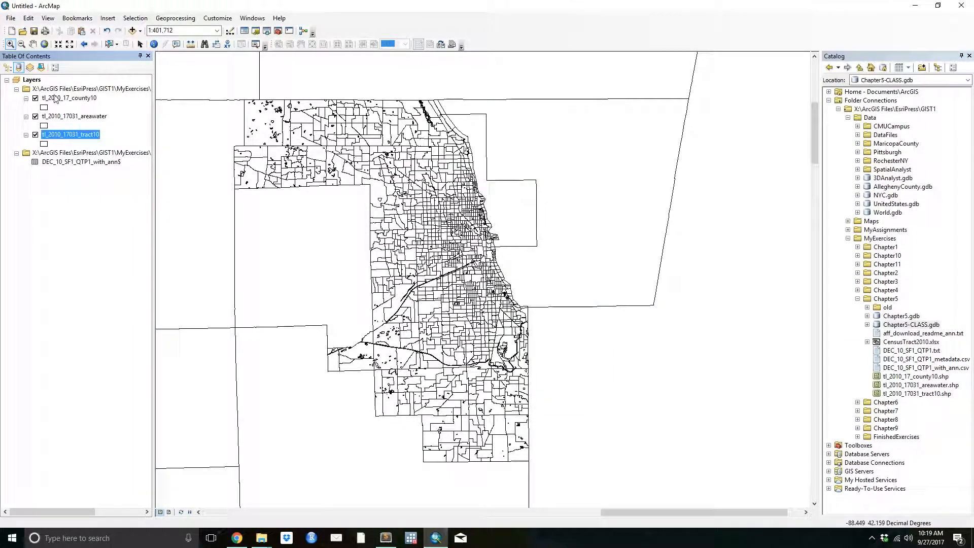
Step: Symbolize the tl_2010_17031_tract10 layer with graduated colors based on the TotalPop field
right_click(65, 133)
left_click(198, 343)
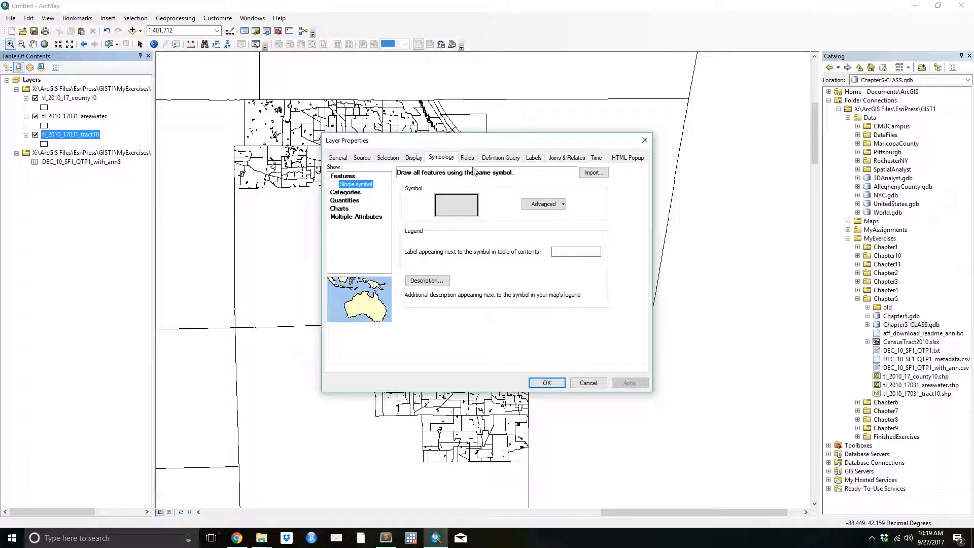
left_click(344, 200)
left_click(506, 193)
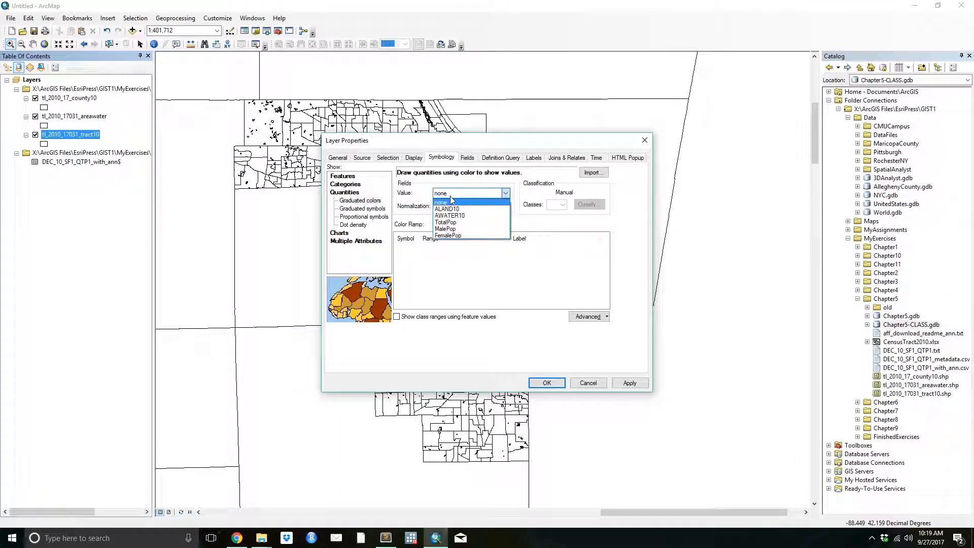
left_click(446, 222)
left_click(547, 383)
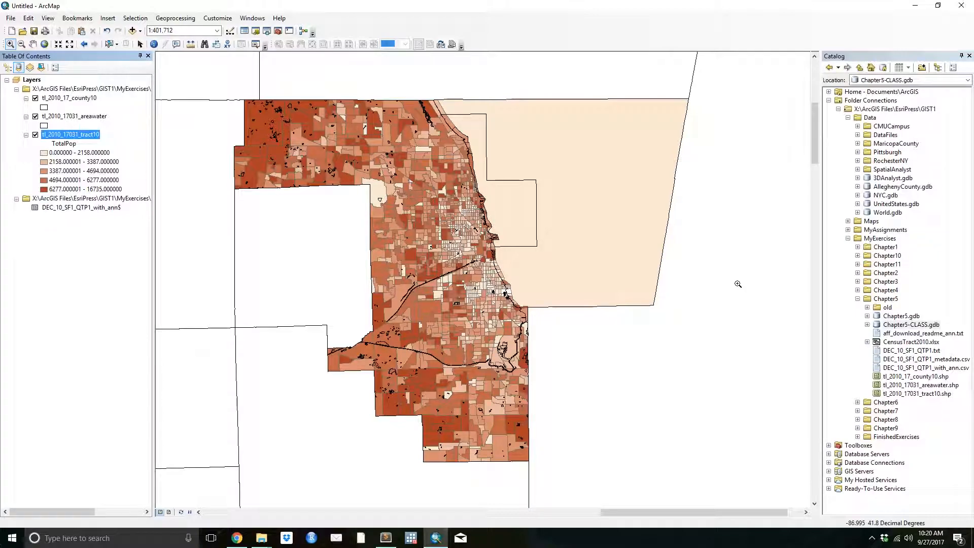
Step: Switch to American FactFinder in Chrome, return to the advanced search, and remove the Cook County tracts and QT-P1 selections
left_click(237, 539)
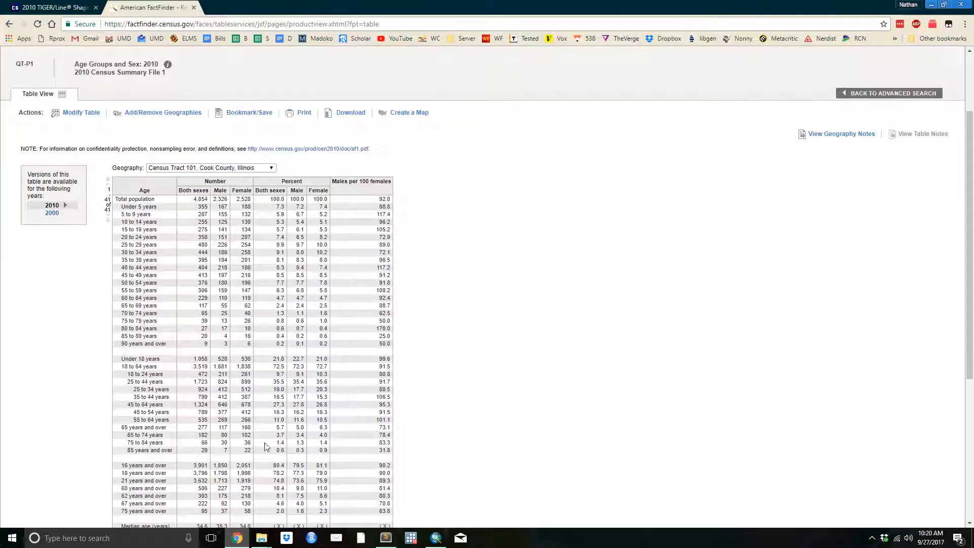
left_click(920, 94)
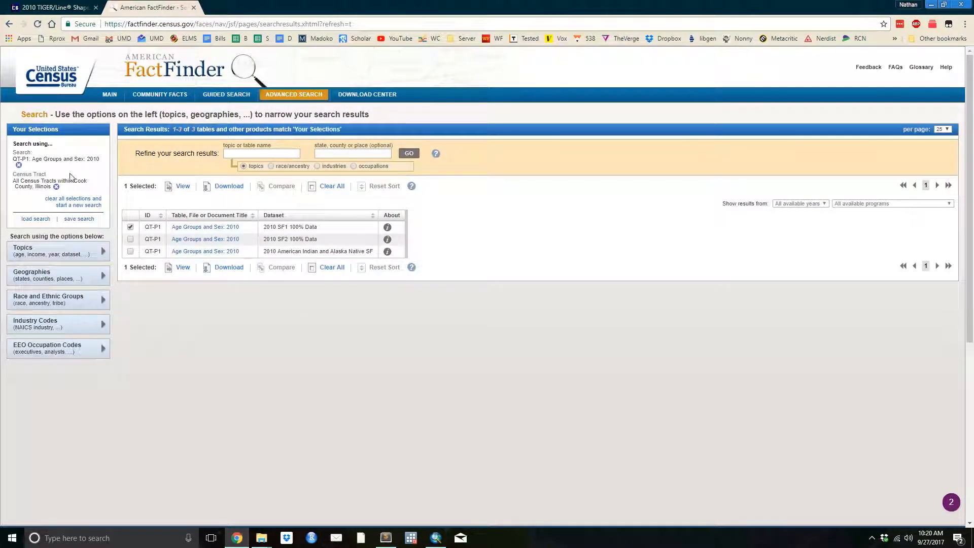
left_click(57, 187)
left_click(19, 166)
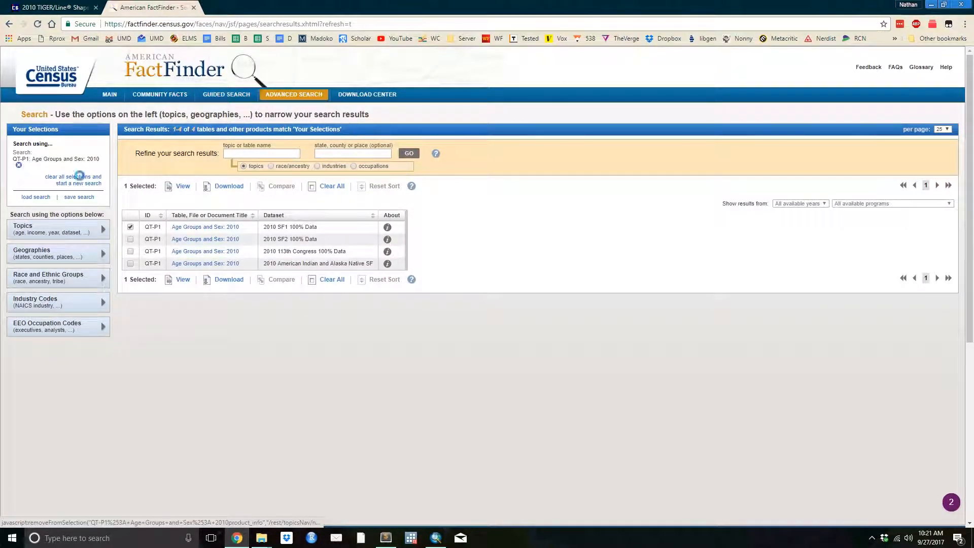
Step: Search the FactFinder geographies by name for Cook County, Illinois
left_click(59, 216)
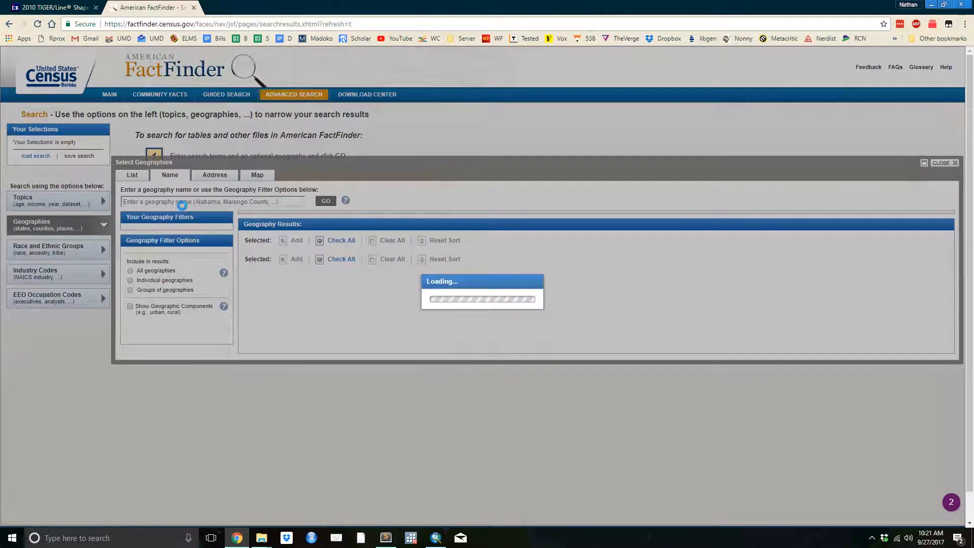
type("Ce")
key("BackSpace")
key("BackSpace")
key("BackSpace")
type("Cook")
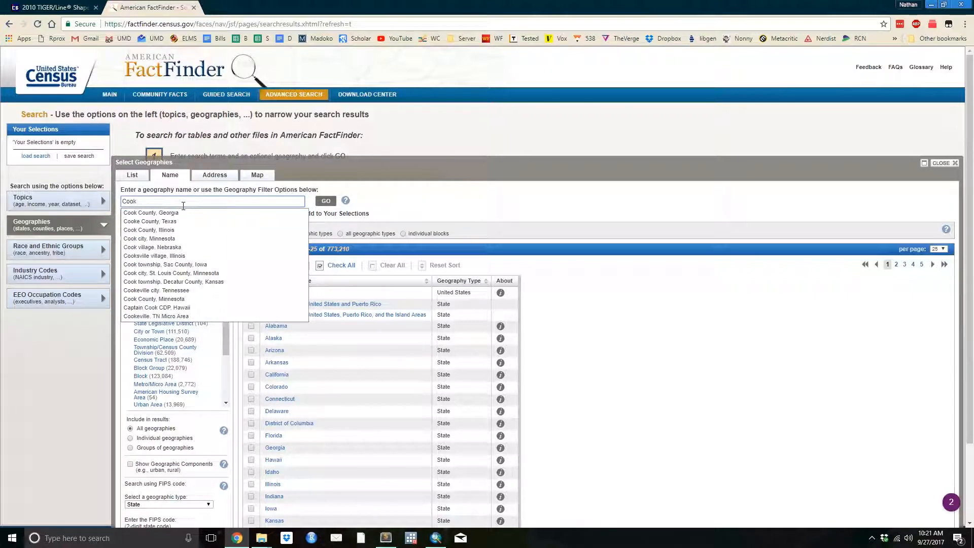
left_click(185, 231)
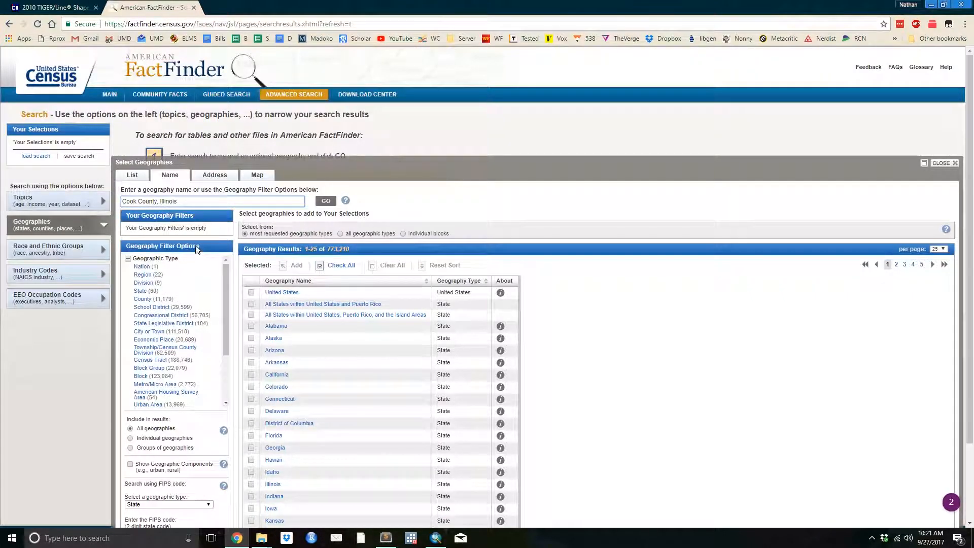
left_click(325, 202)
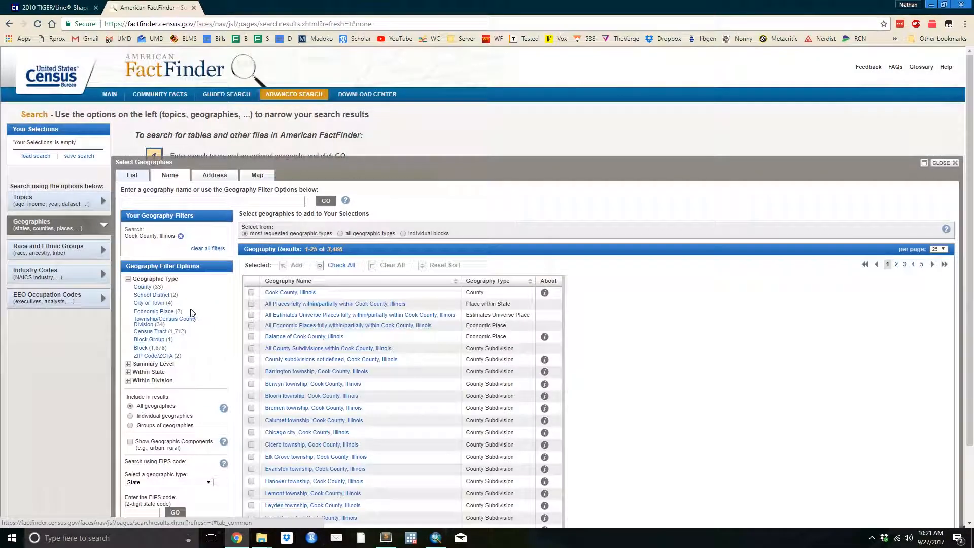
Step: Filter the geography results to Census Tract and add All Census Tracts within Cook County, Illinois to the search selections
left_click(153, 332)
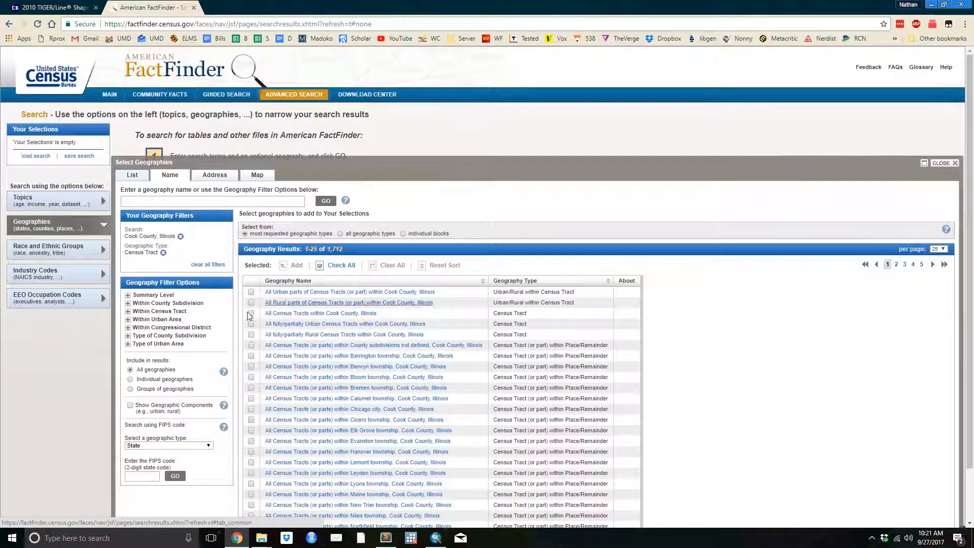
left_click(251, 313)
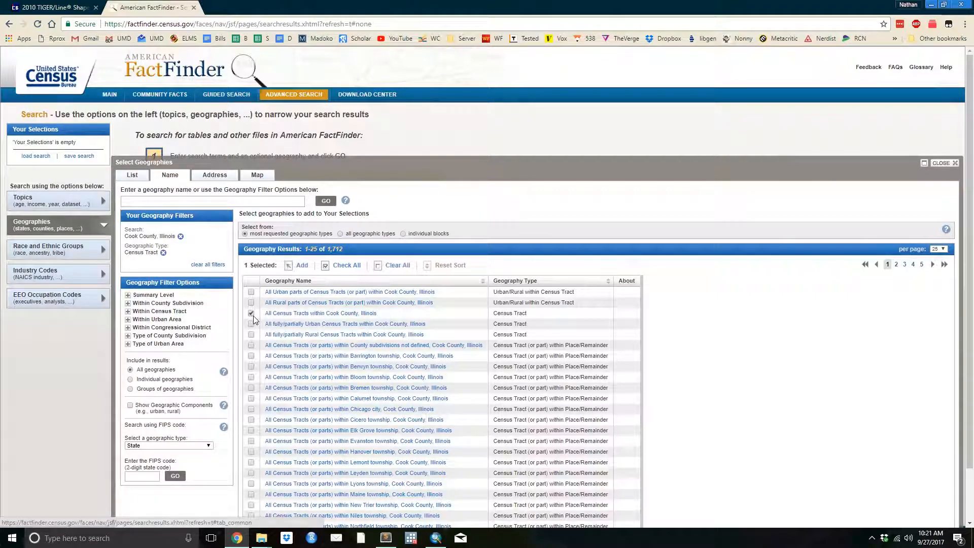
left_click(304, 266)
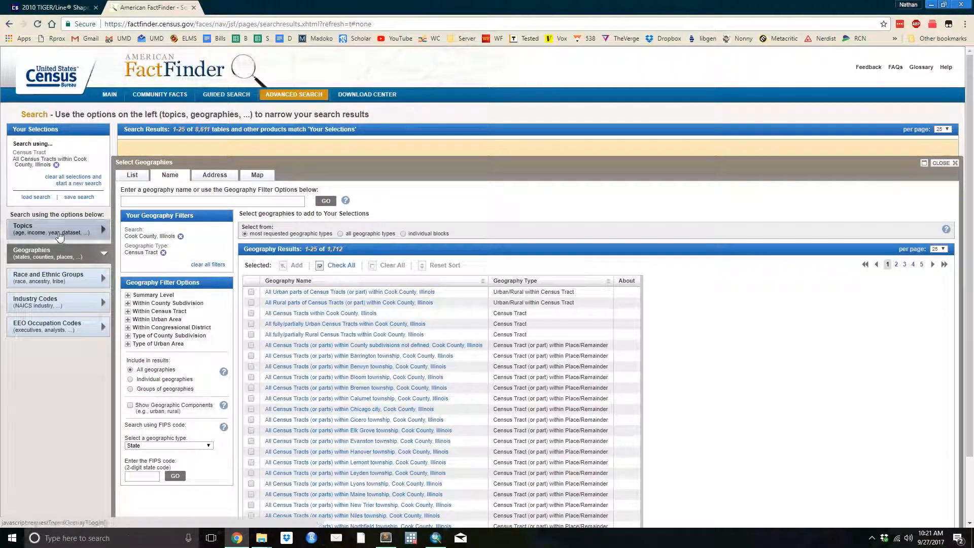
left_click(947, 165)
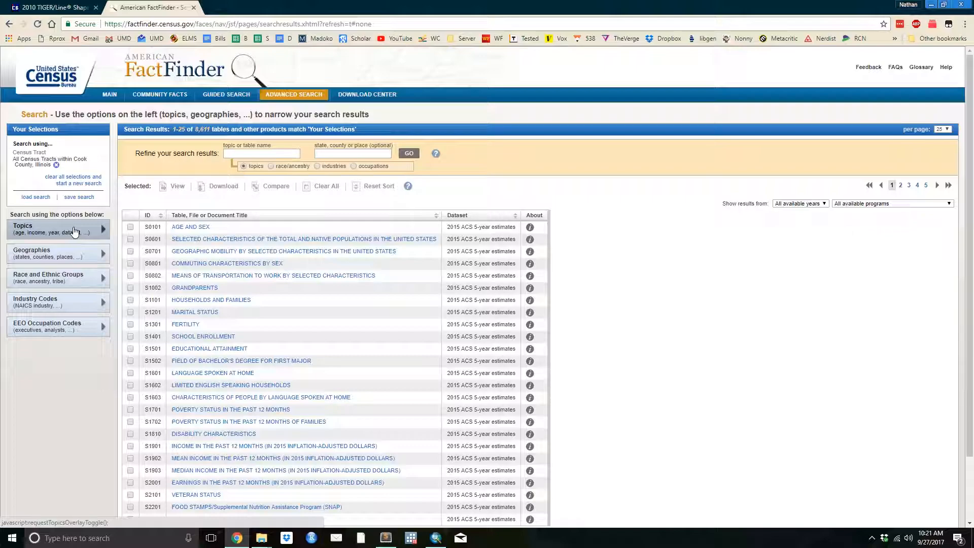
Step: Add the Educational Attainment topic from the People Education group to the search selections
left_click(57, 234)
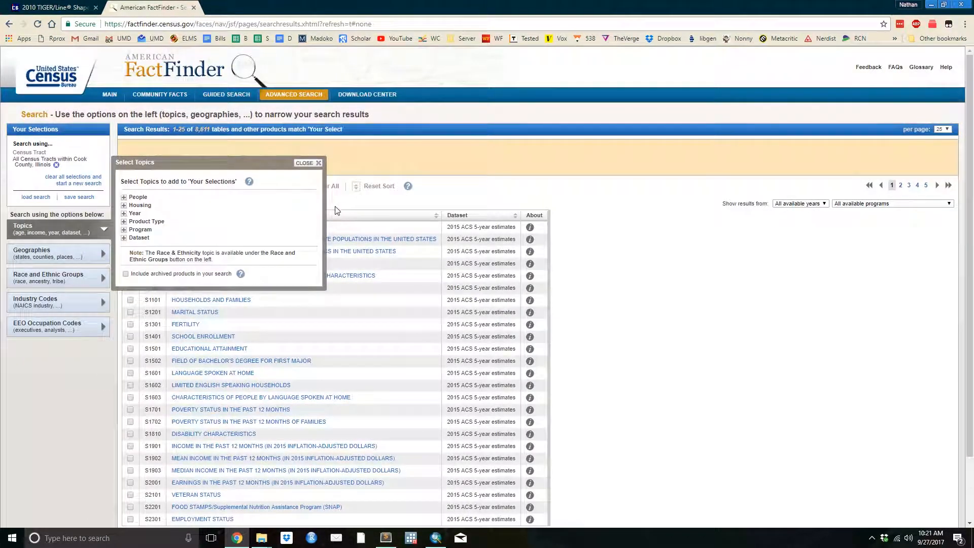
left_click(124, 197)
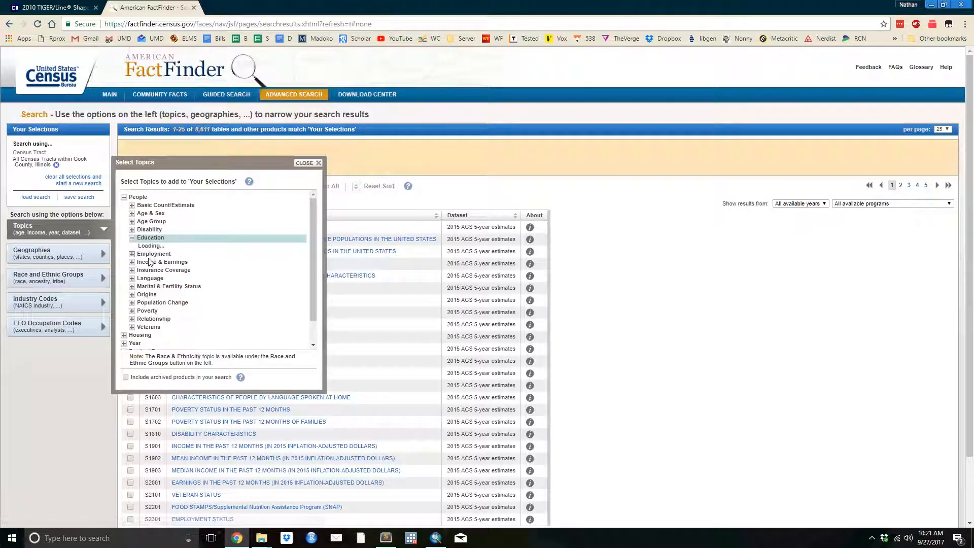
left_click(163, 247)
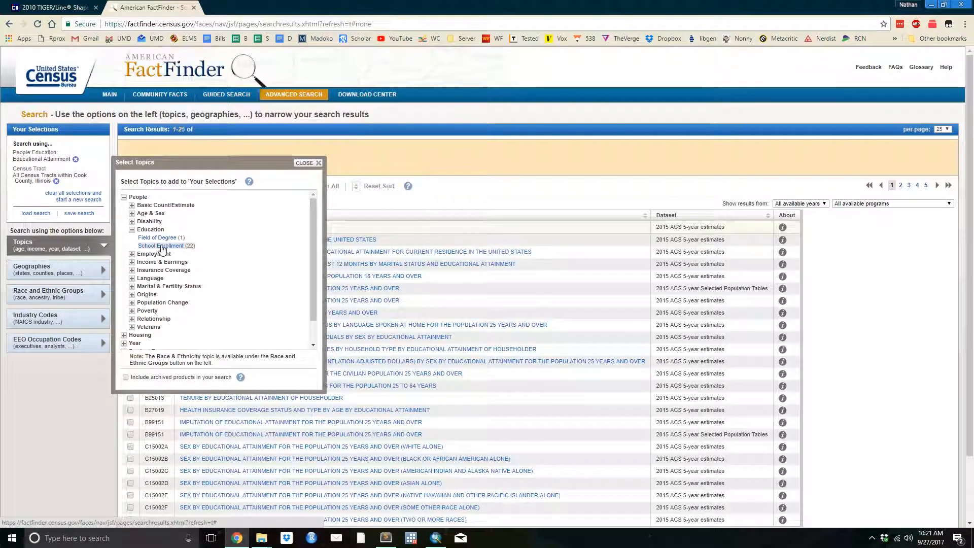
left_click(316, 163)
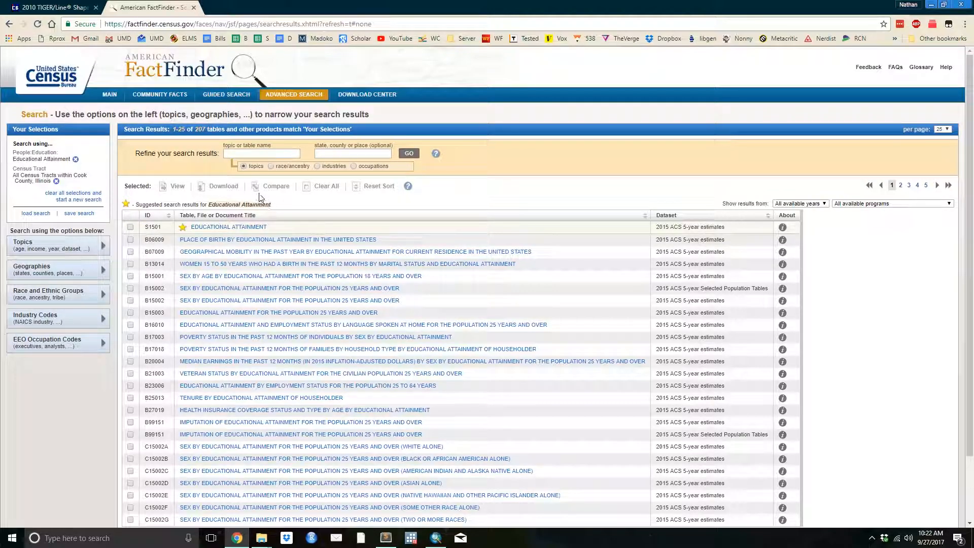
Step: Replace the Educational Attainment and Cook County tract selections with the county-level geography All Counties within United States
left_click(75, 160)
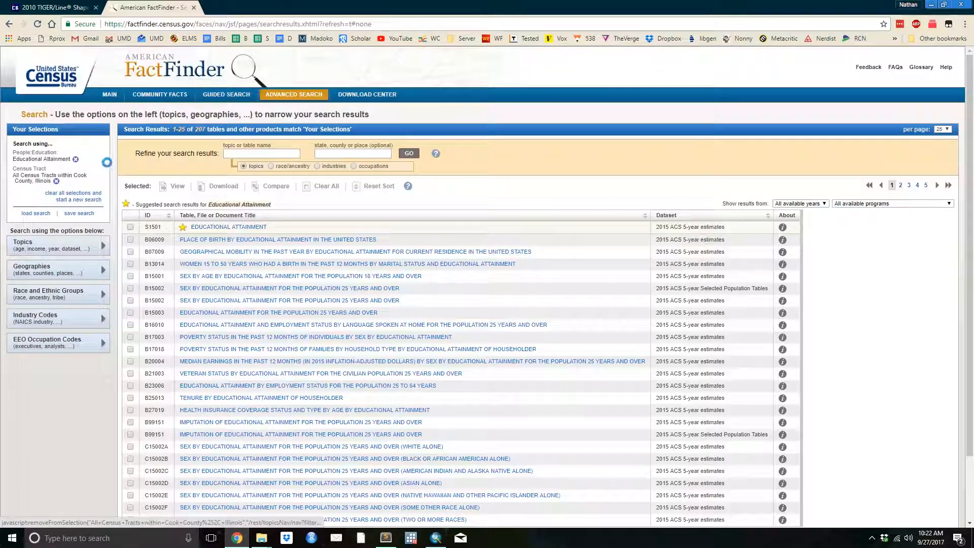
left_click(56, 166)
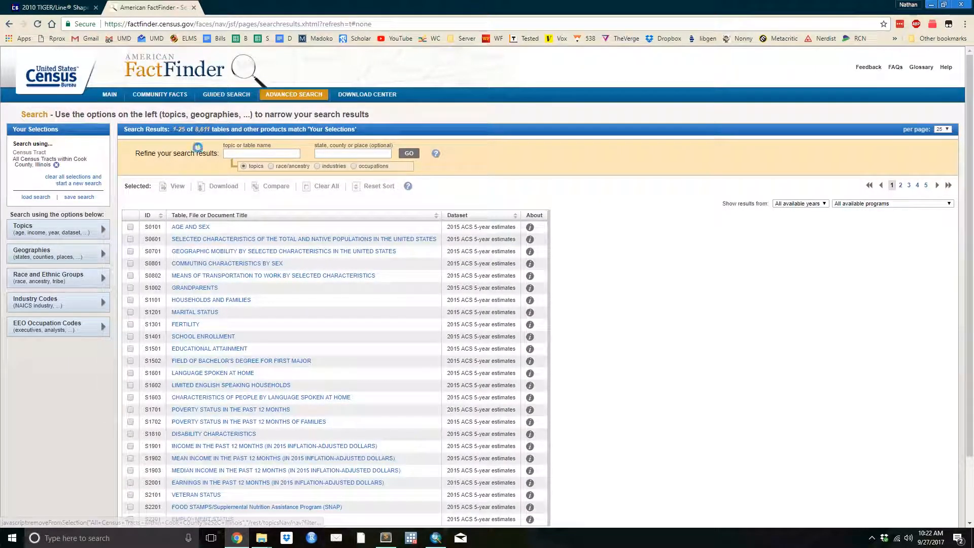
left_click(50, 225)
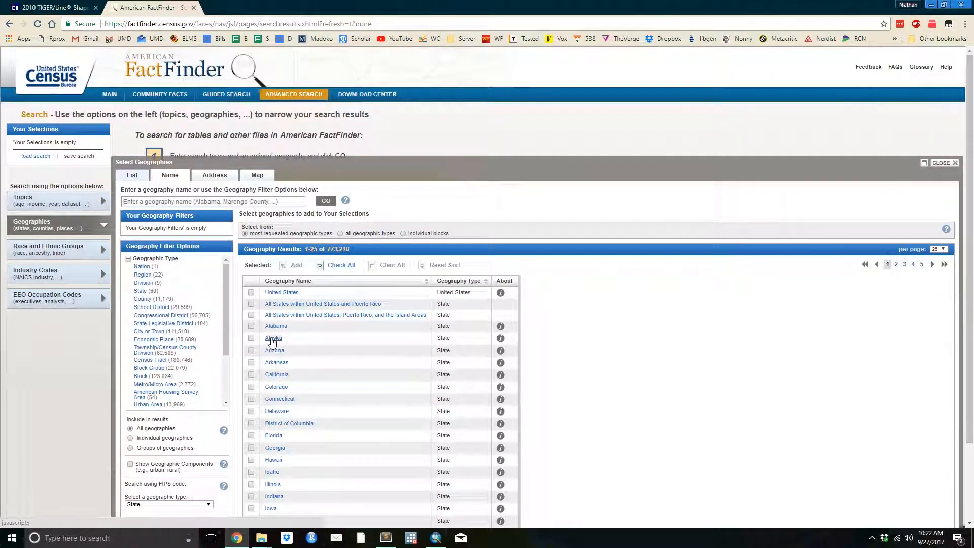
left_click(141, 300)
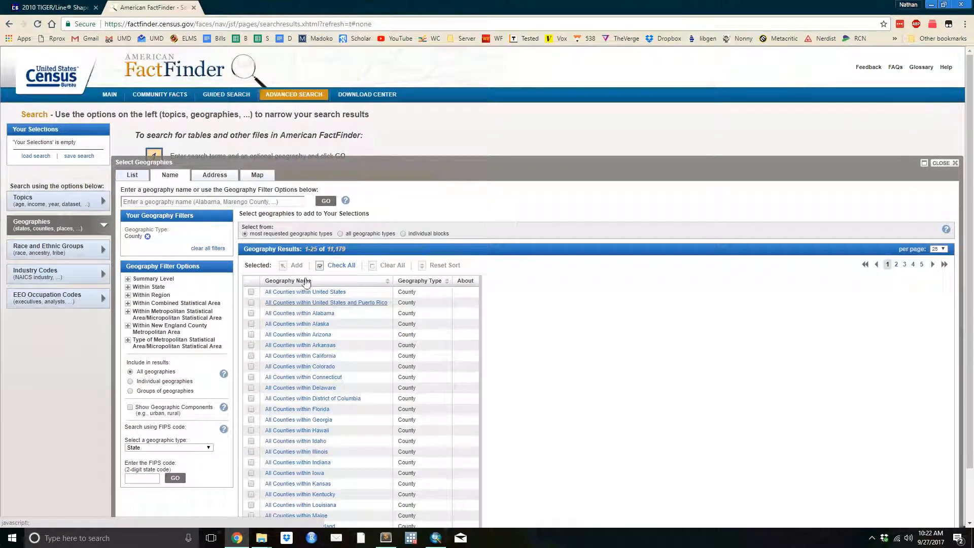
left_click(251, 292)
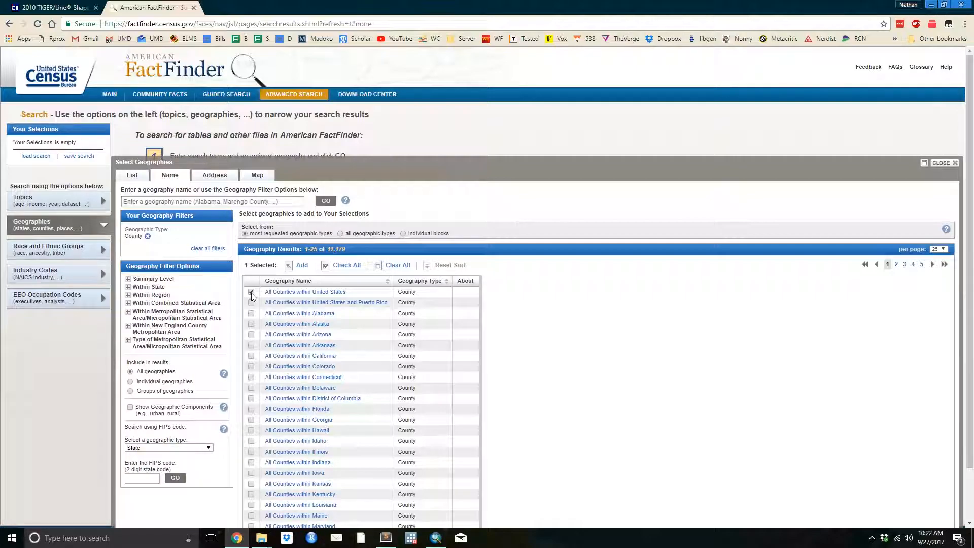
left_click(298, 269)
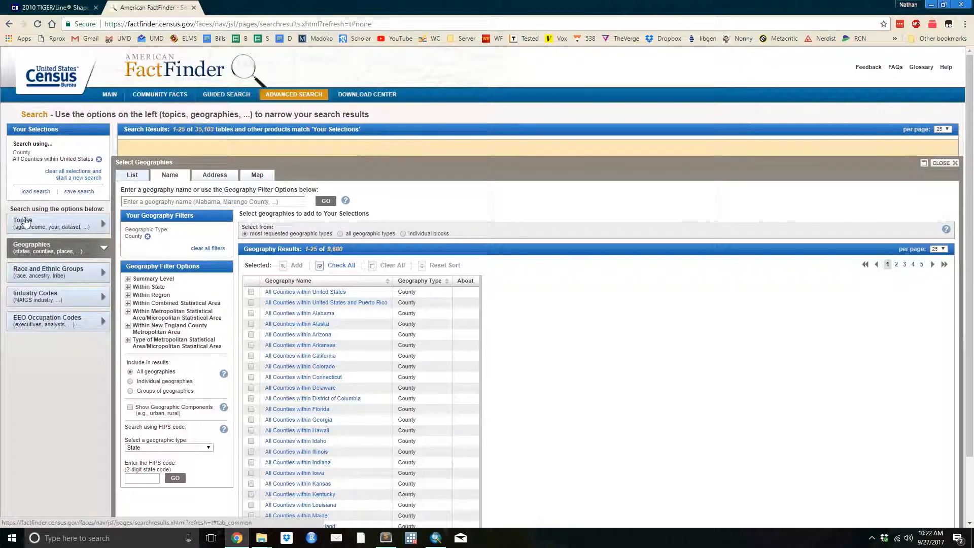
Step: Add the Heating Fuel topic from the Housing physical characteristics to the search and close the topic selection
left_click(32, 228)
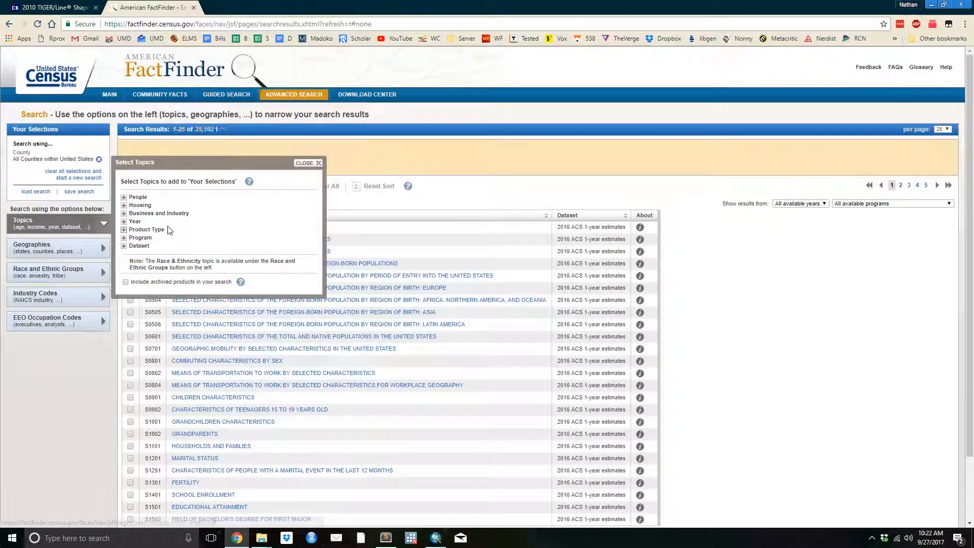
left_click(124, 205)
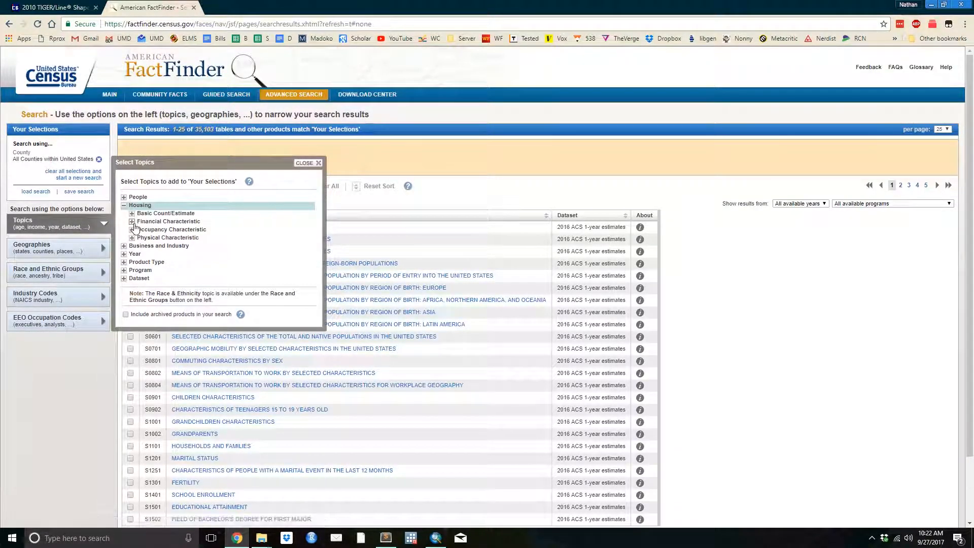
left_click(132, 231)
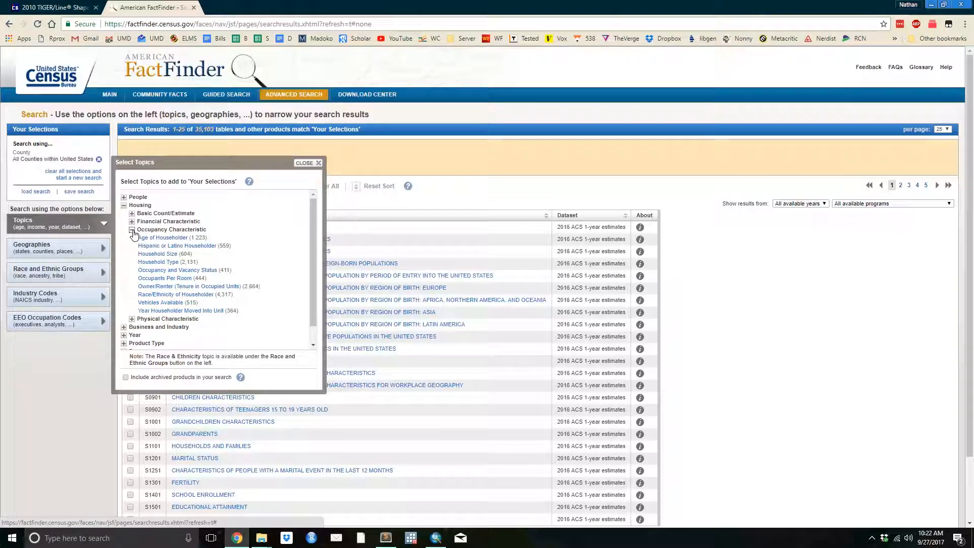
left_click(163, 231)
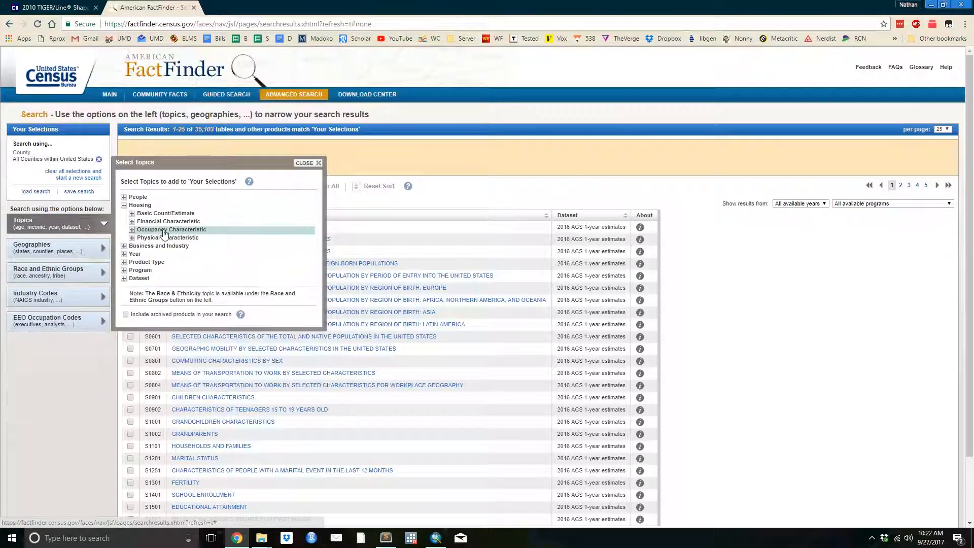
left_click(167, 238)
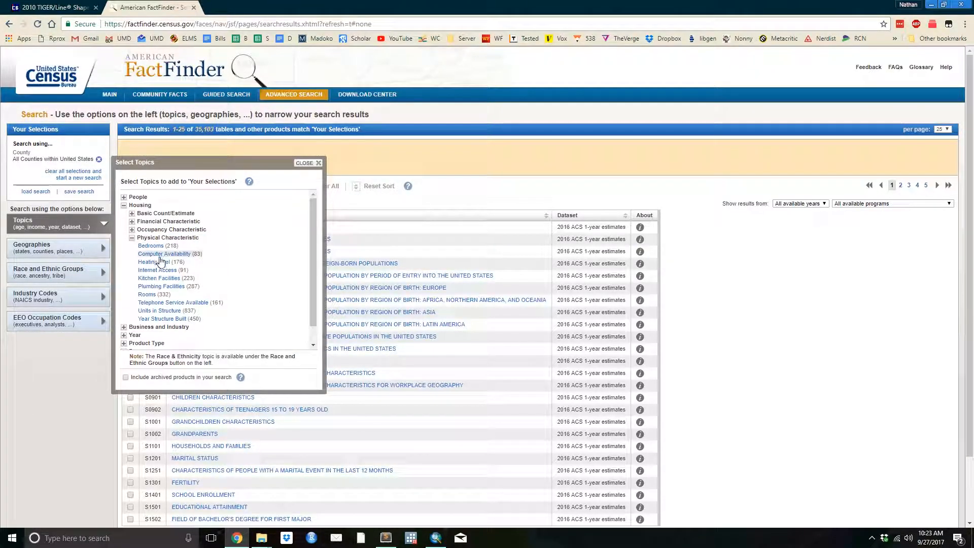
left_click(160, 262)
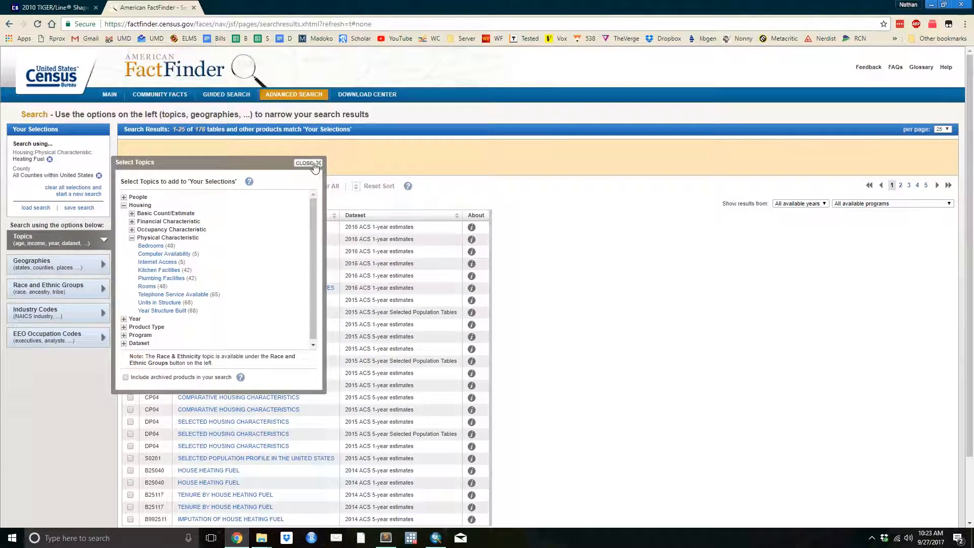
left_click(317, 163)
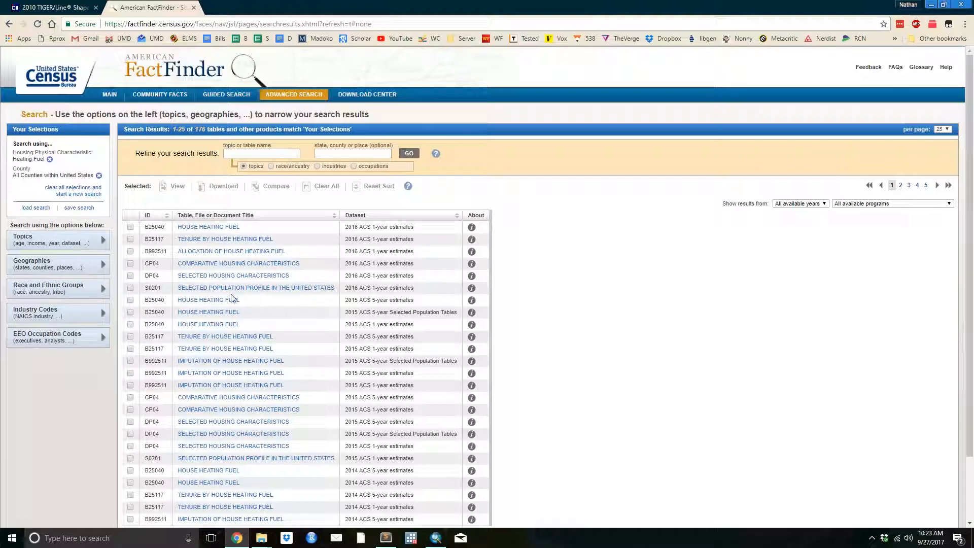
Step: Download the 2016 ACS 1-year House Heating Fuel table B25040 as a zip archive and open the archive
left_click(131, 227)
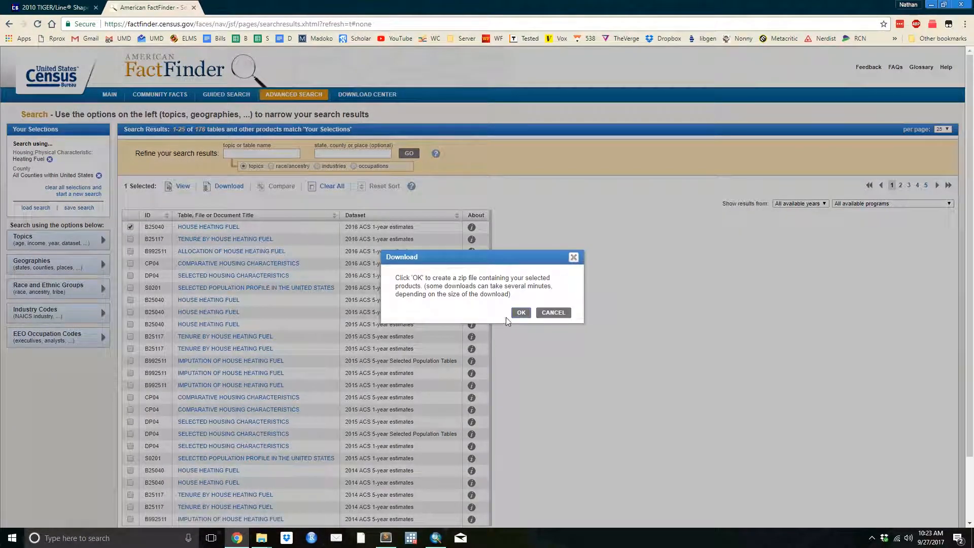
left_click(522, 313)
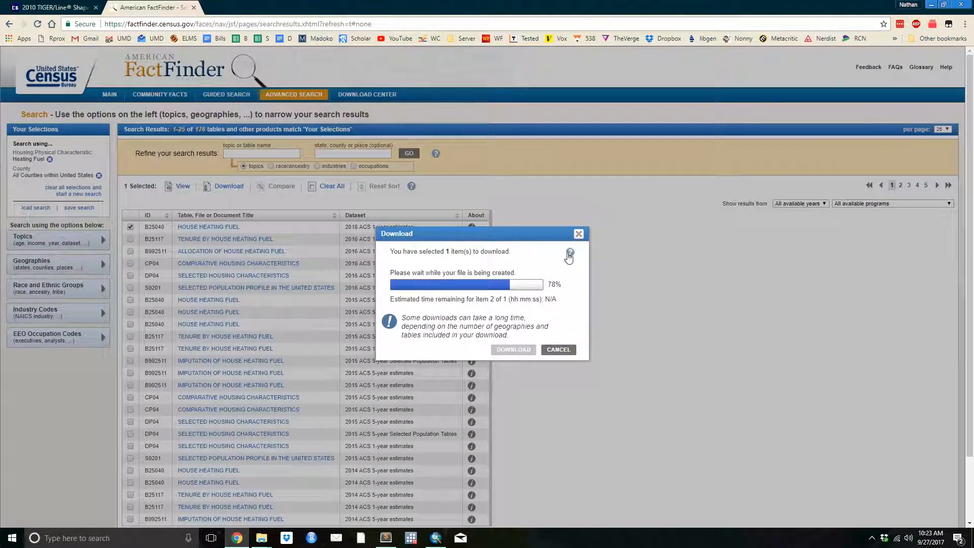
left_click(514, 303)
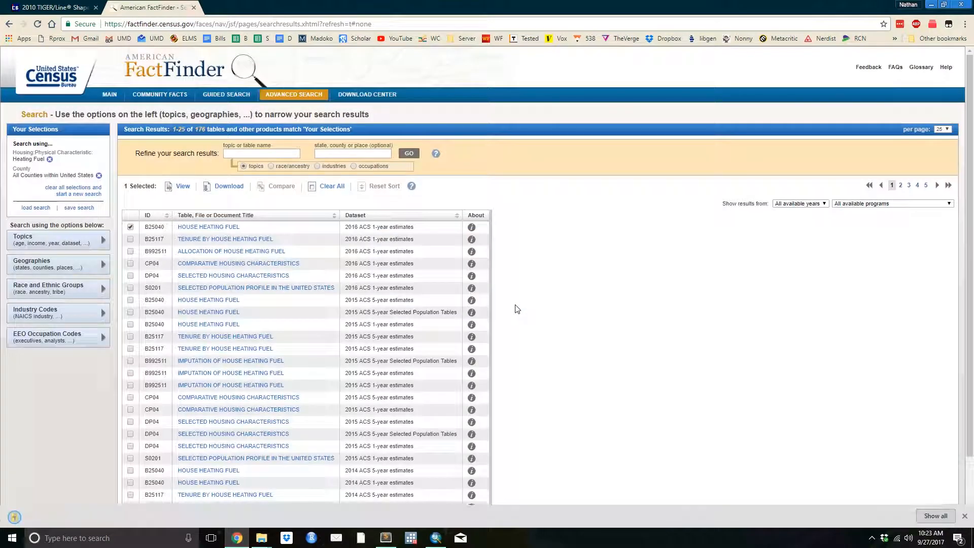
left_click(57, 515)
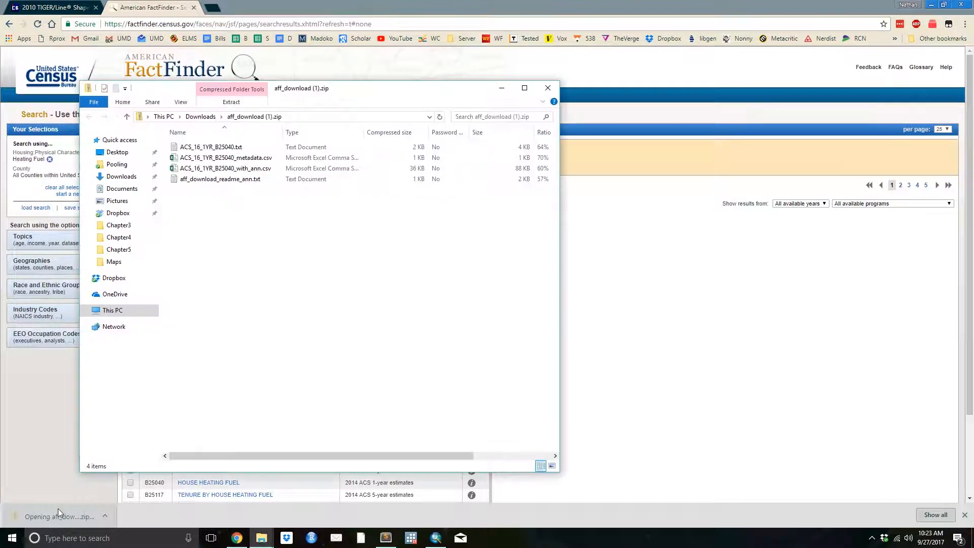
Step: Copy all four files from the aff_download (1).zip archive onto the desktop
left_click_drag(208, 247, 228, 139)
left_click(931, 5)
left_click(912, 6)
left_click(912, 6)
left_click(899, 8)
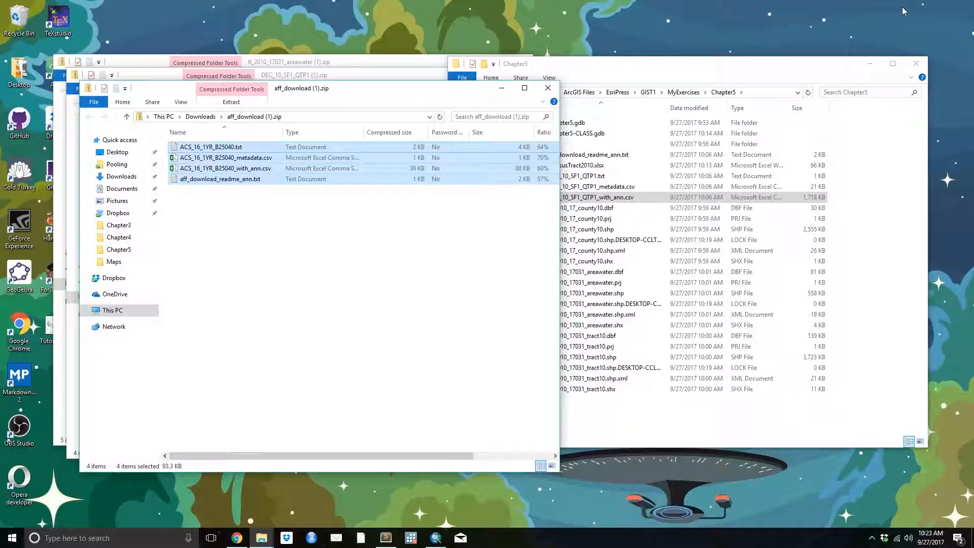
left_click_drag(185, 169, 295, 33)
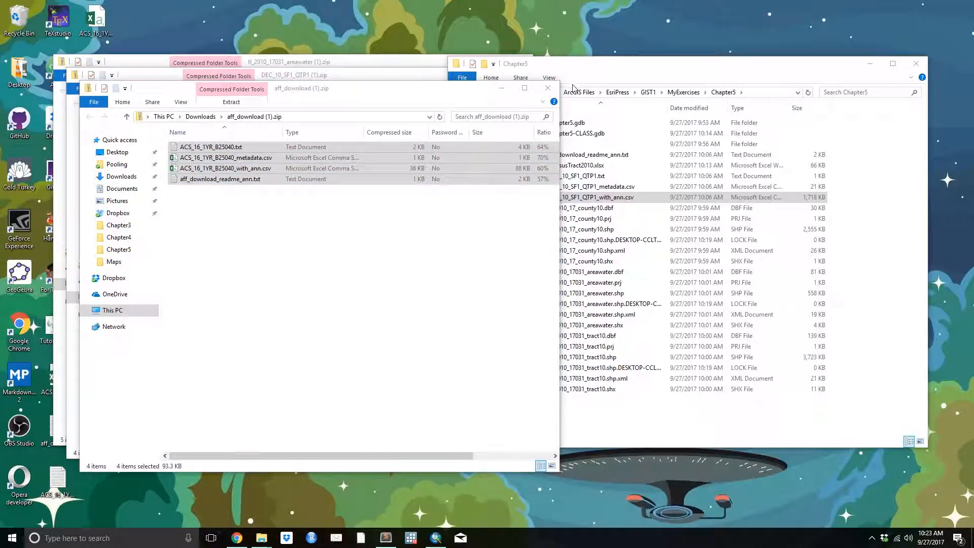
Step: Close the Chapter5 folder window and the three open zip archive windows
left_click(512, 96)
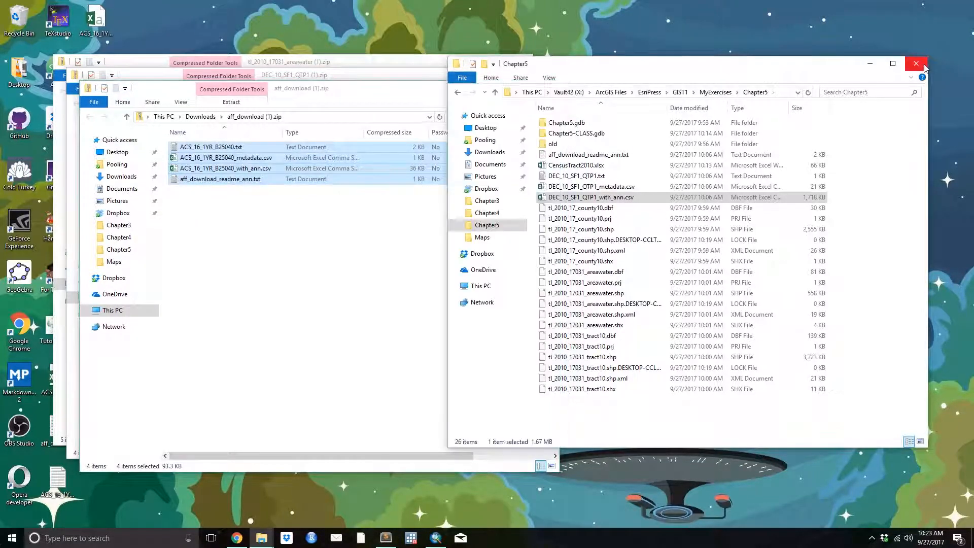
left_click(916, 63)
left_click(548, 87)
left_click(535, 75)
left_click(522, 63)
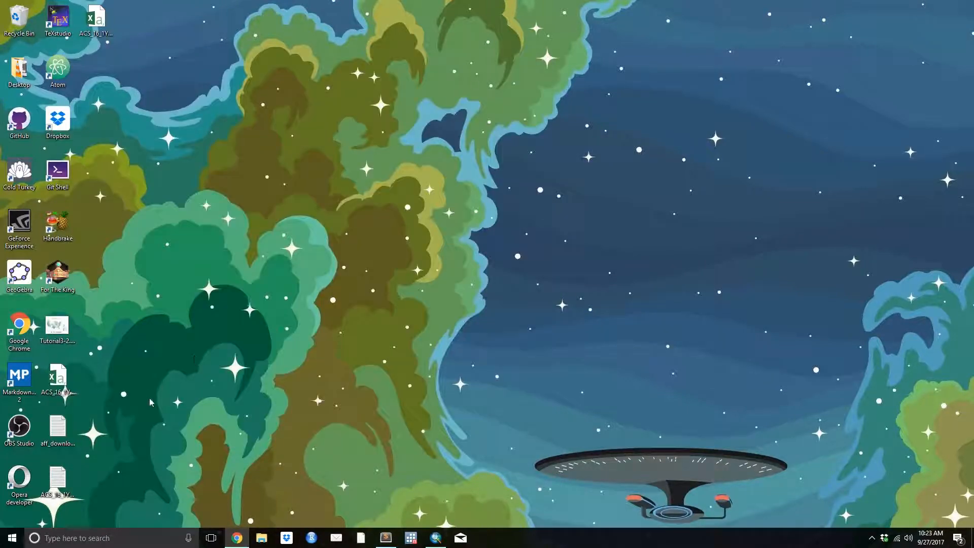
Step: Open ACS_16_1YR_B25040_with_ann.csv from the desktop in Excel and autofit the widths of columns C through F
left_click(51, 369)
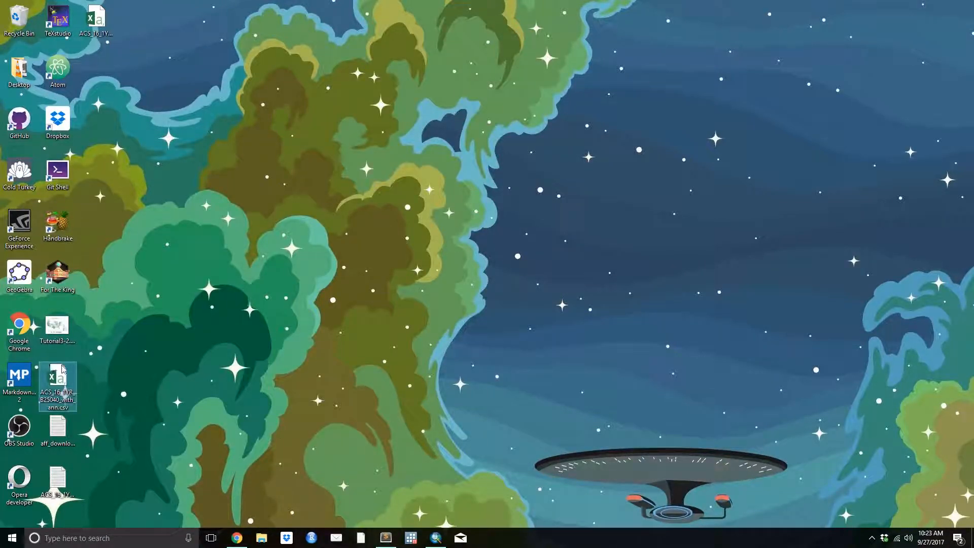
double_click(61, 367)
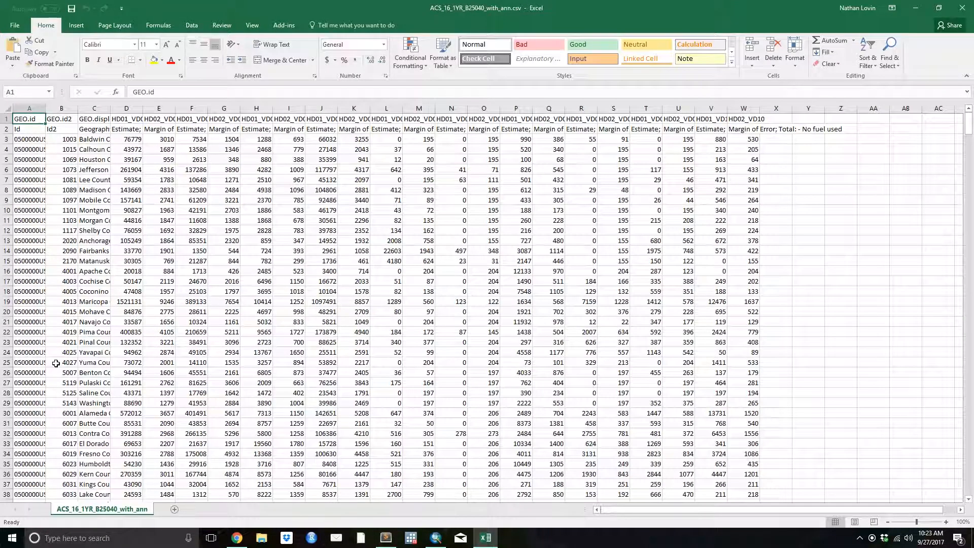
double_click(108, 107)
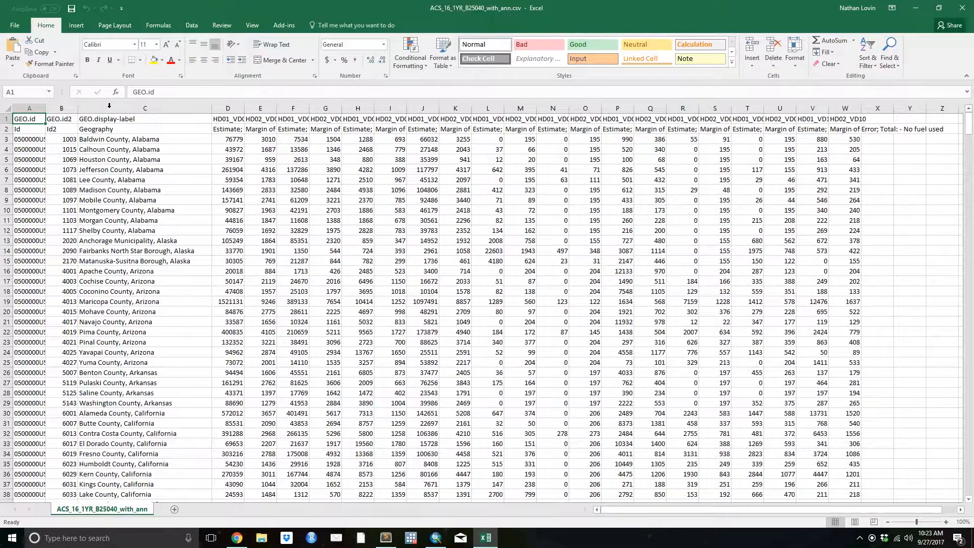
double_click(244, 108)
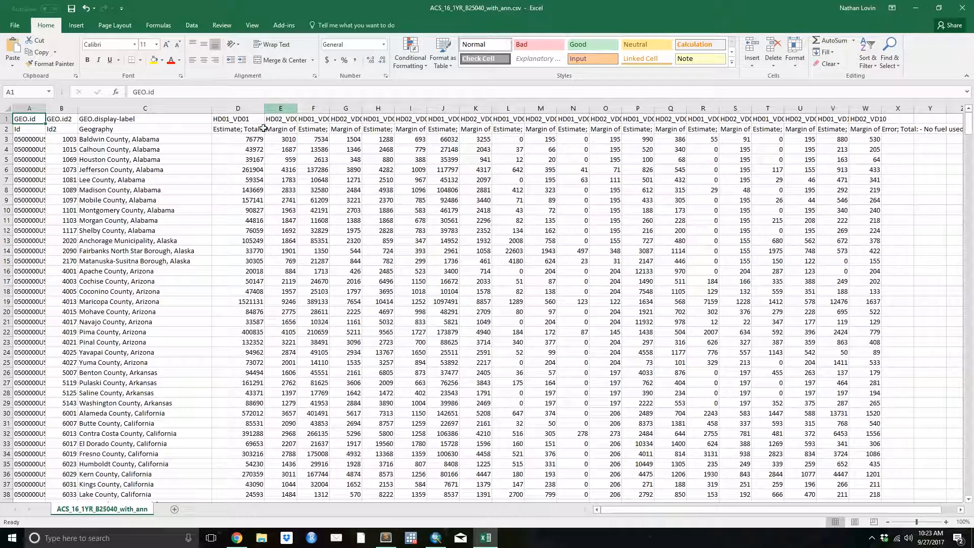
double_click(297, 108)
double_click(338, 107)
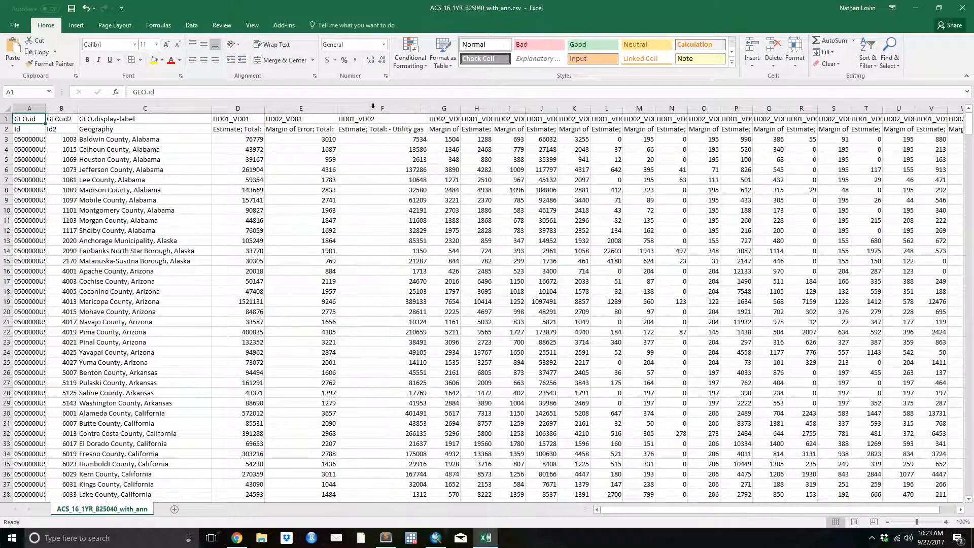
Step: Delete the HD02_VD01 margin of error column that follows the total estimate
right_click(307, 108)
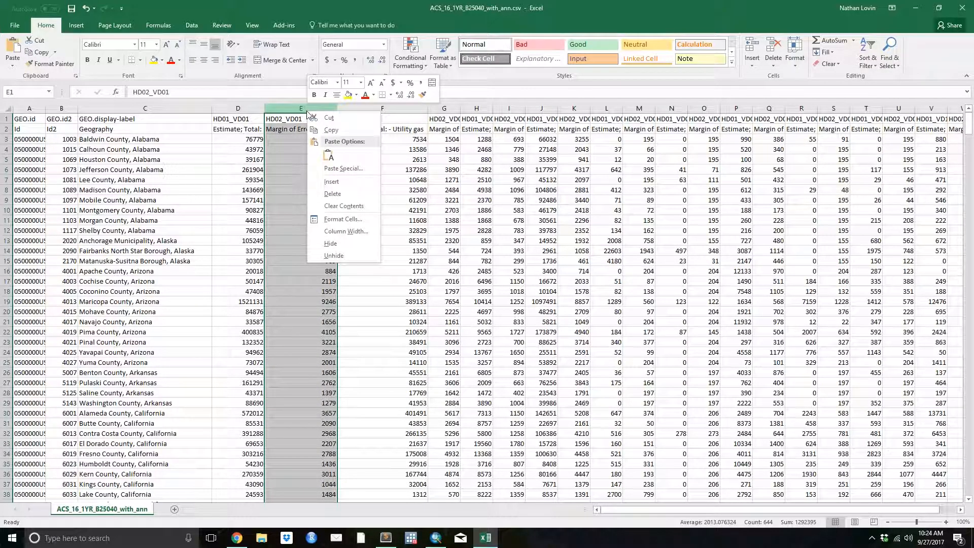
left_click(336, 190)
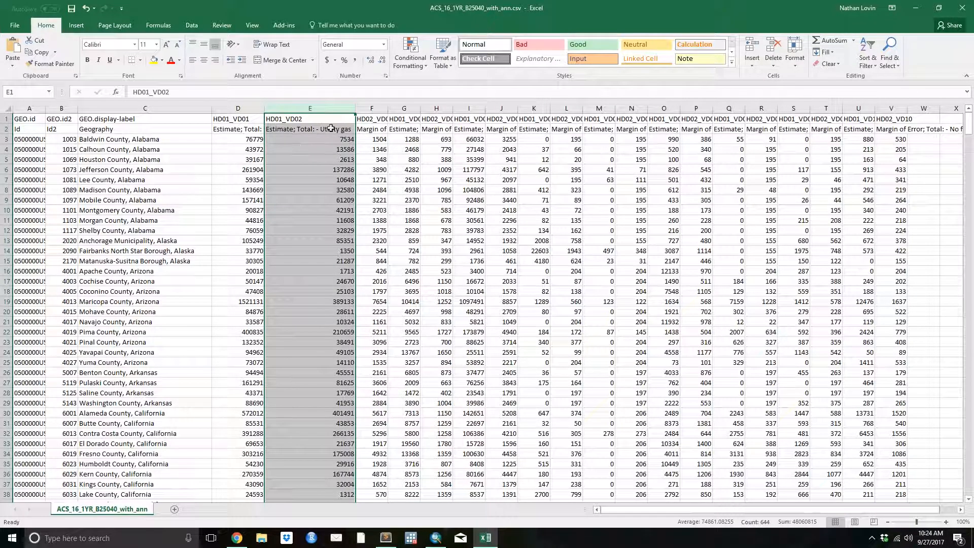
left_click(341, 146)
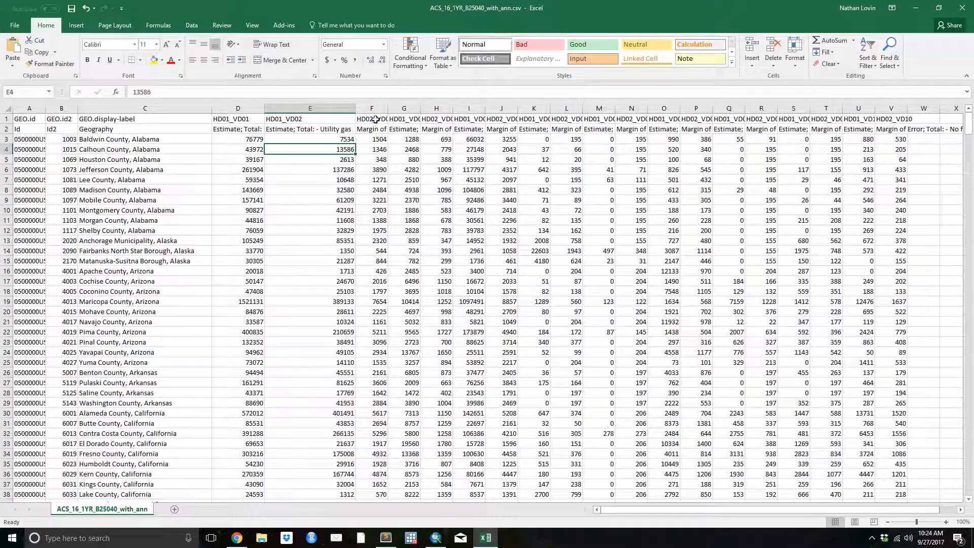
Step: Autofit the HD01_VD03, HD01_VD04 and HD01_VD05 estimate columns to show their full descriptions
double_click(422, 108)
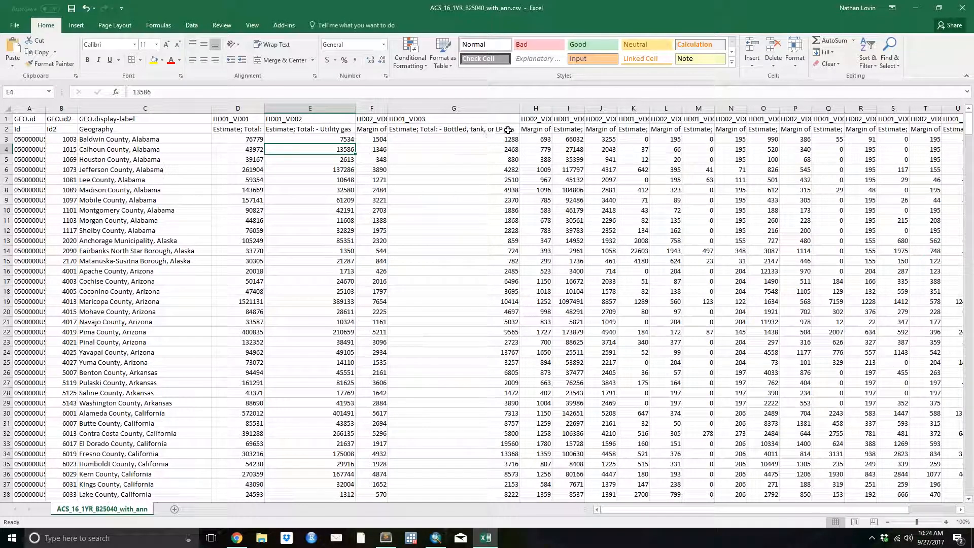
double_click(585, 107)
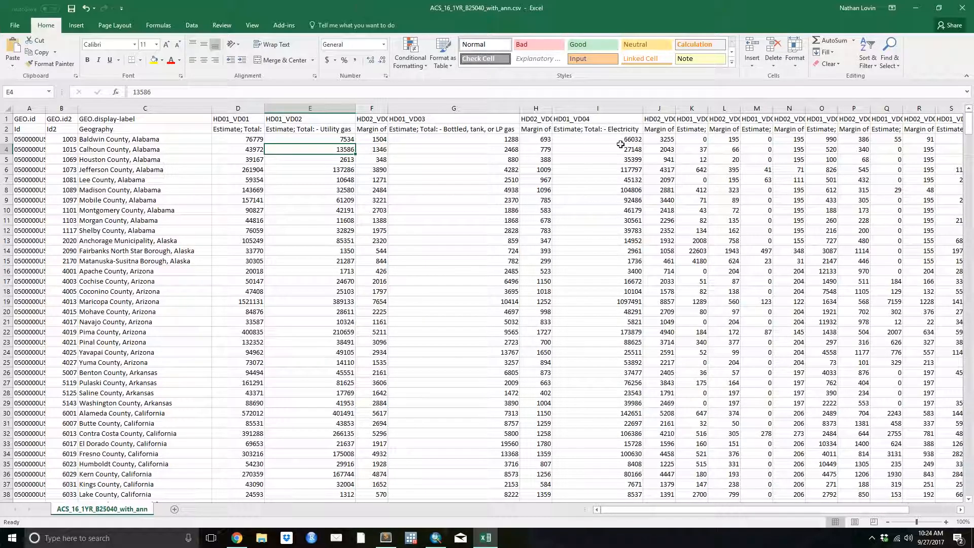
double_click(708, 108)
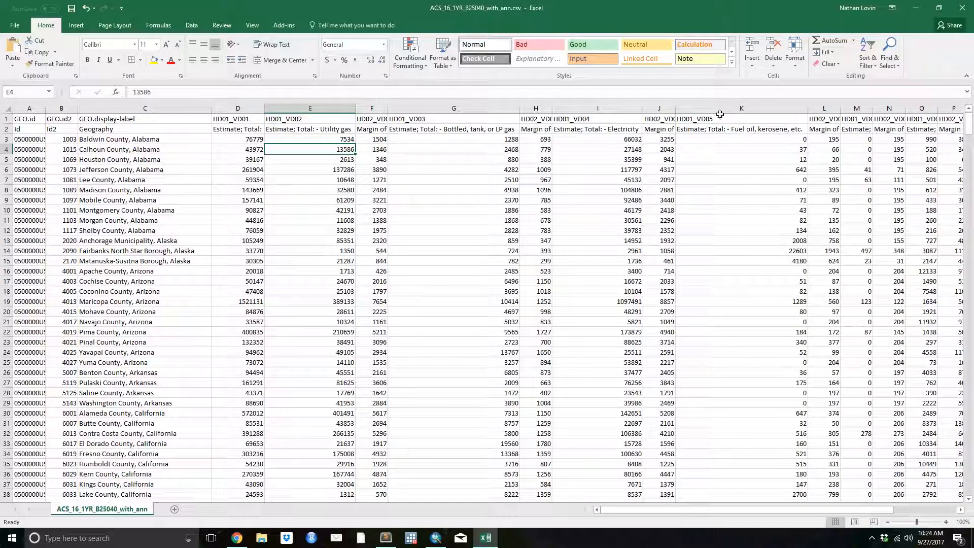
Step: Delete the margin of error columns for electricity, bottled gas and utility gas, HD02_VD04, HD02_VD03 and HD02_VD02
right_click(657, 109)
left_click(685, 190)
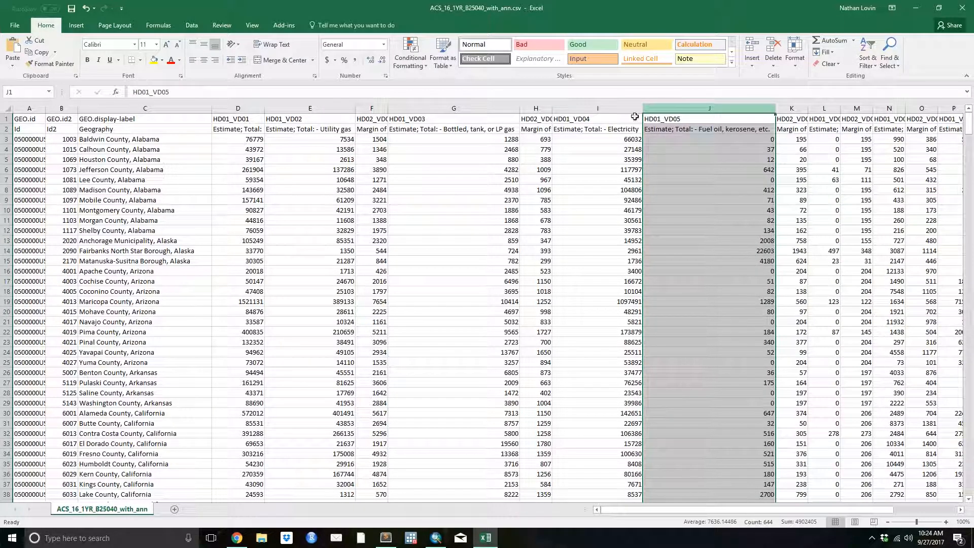
left_click(535, 109)
key("ctrl+minus")
right_click(378, 109)
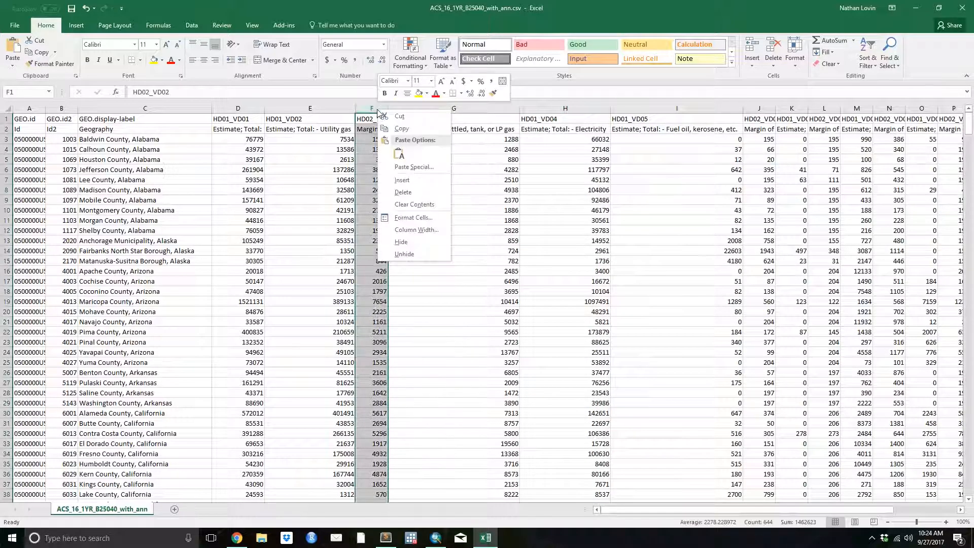
left_click(406, 190)
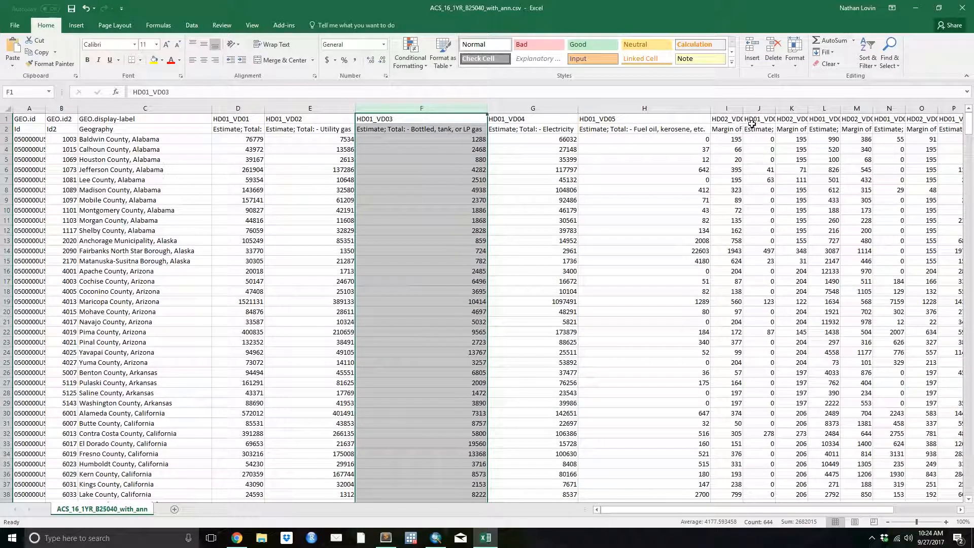
Step: Delete the remaining margin of error columns, HD02_VD05 through HD02_VD10
left_click(731, 109)
key("ctrl+minus")
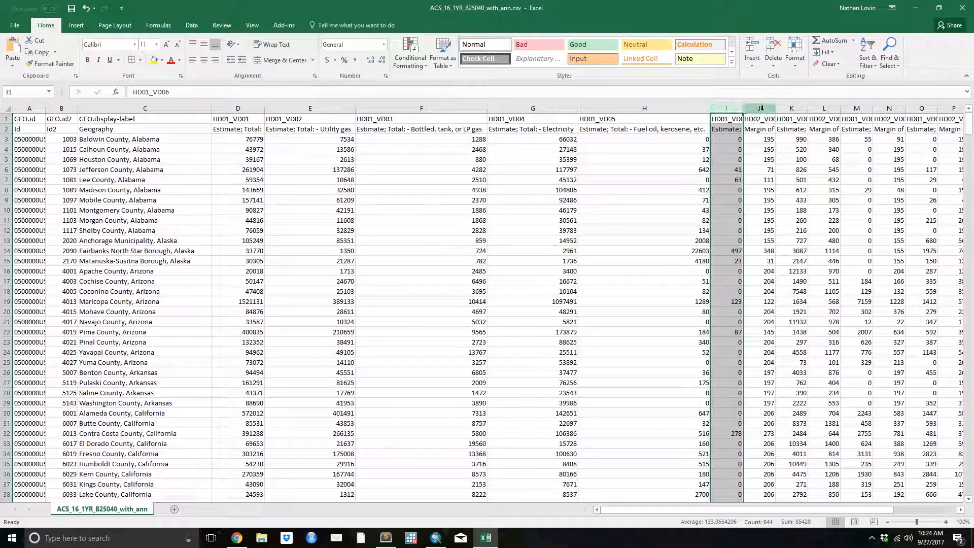
right_click(758, 108)
key("d")
right_click(793, 109)
key("d")
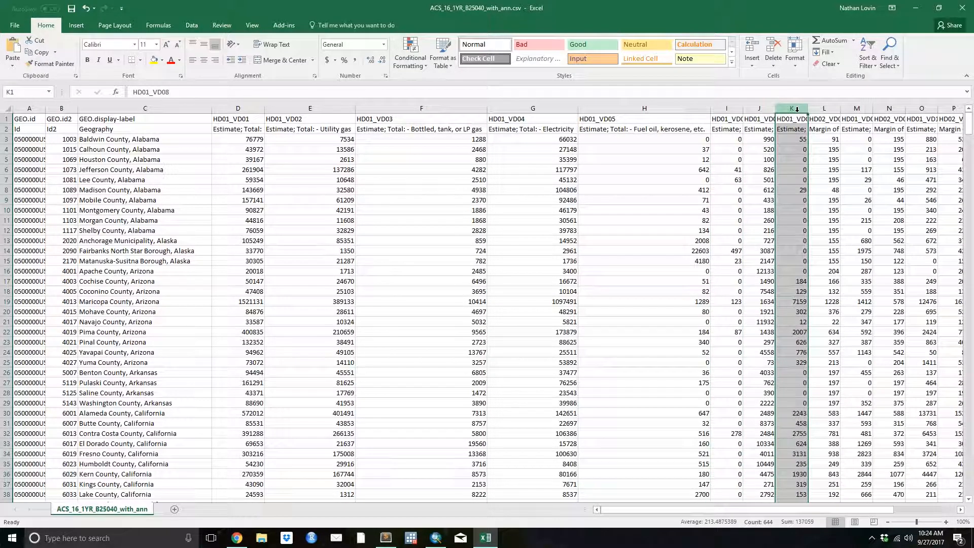
left_click(824, 109)
key("ctrl+minus")
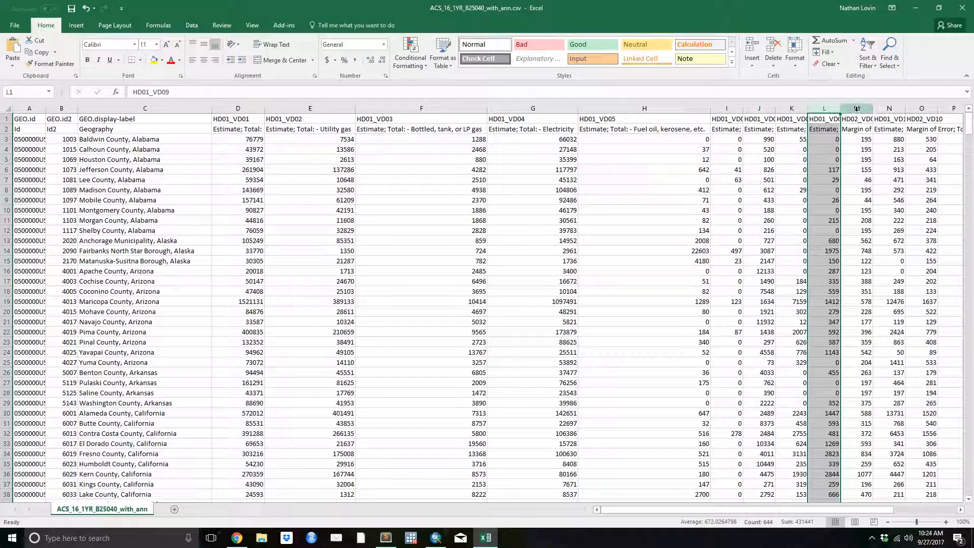
left_click(857, 109)
key("ctrl+minus")
left_click(888, 109)
key("ctrl+minus")
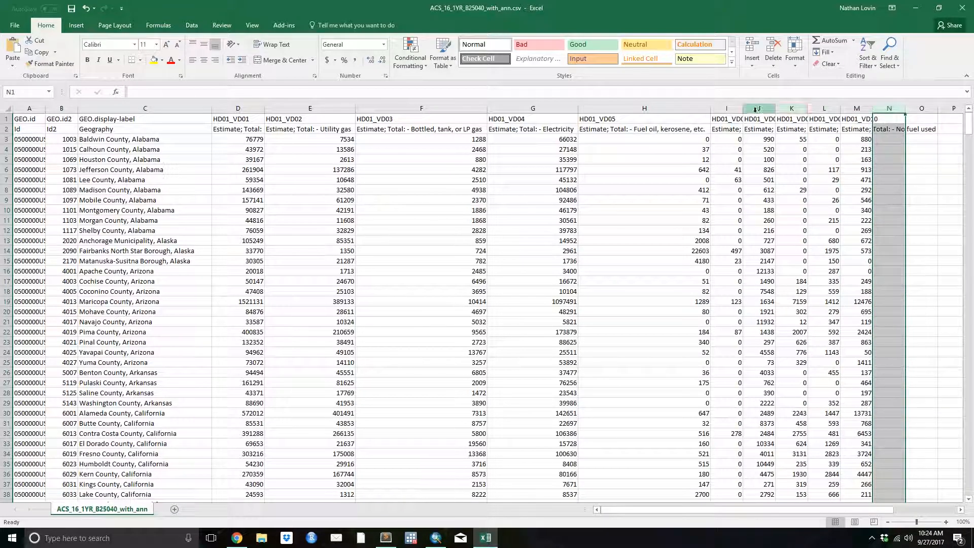
Step: Autofit the estimate columns HD01_VD06 through HD01_VD10 to show their full descriptions
double_click(743, 109)
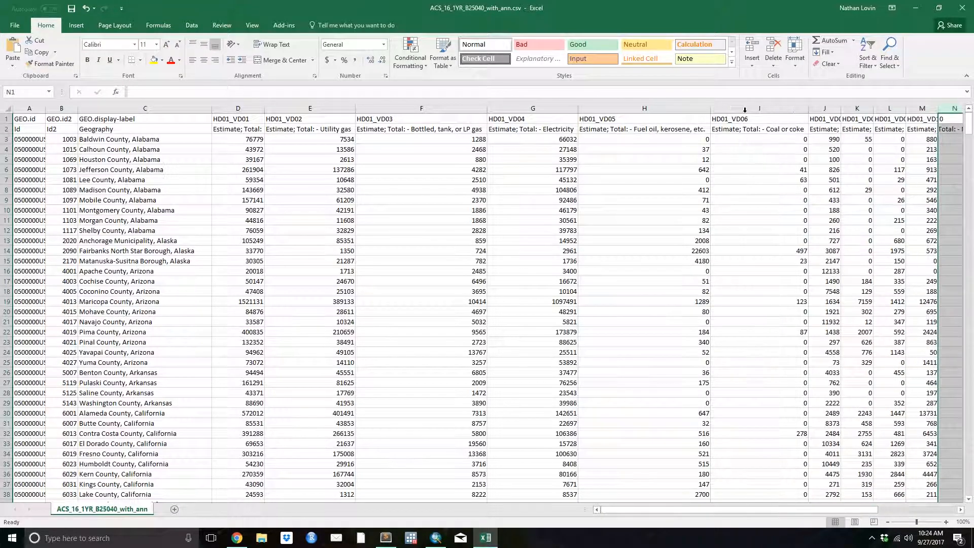
double_click(840, 109)
double_click(919, 109)
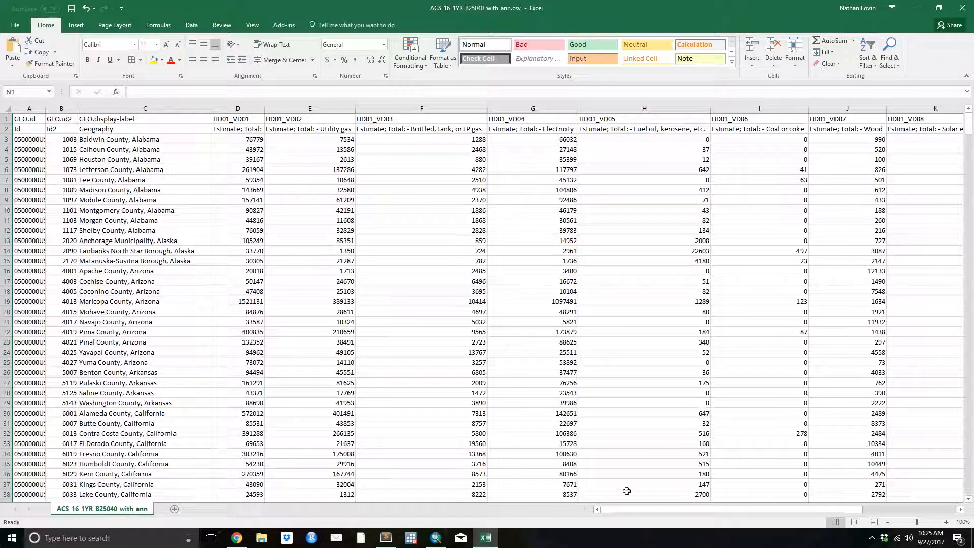
left_click_drag(876, 496, 876, 497)
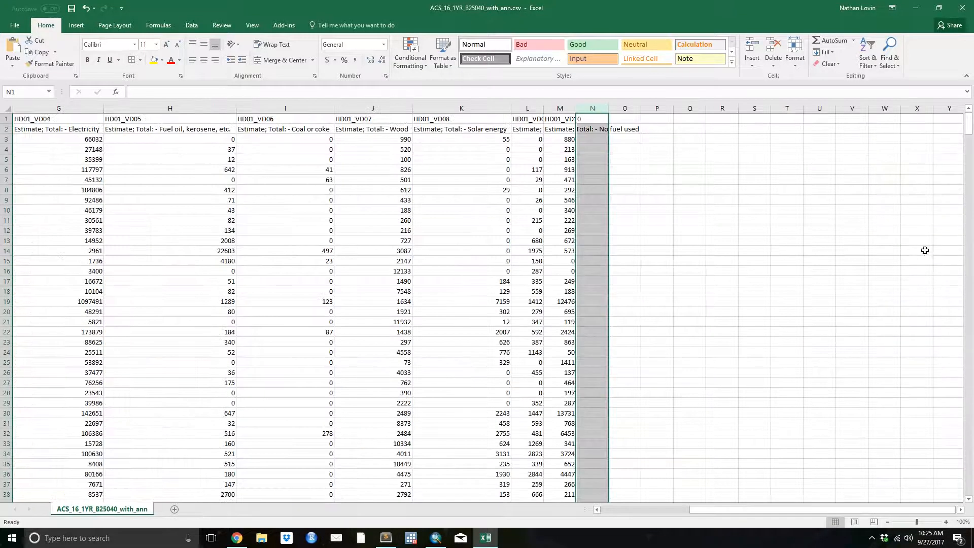
double_click(576, 108)
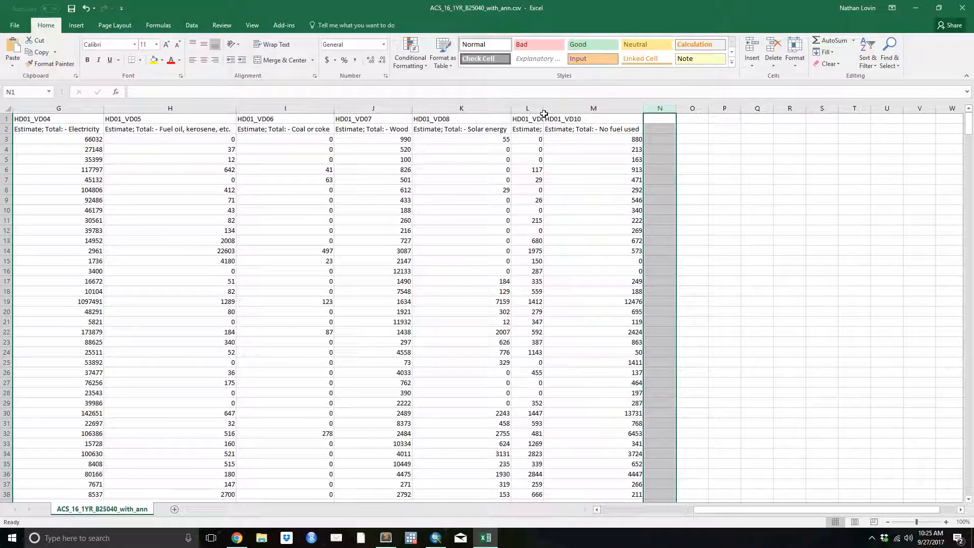
double_click(543, 108)
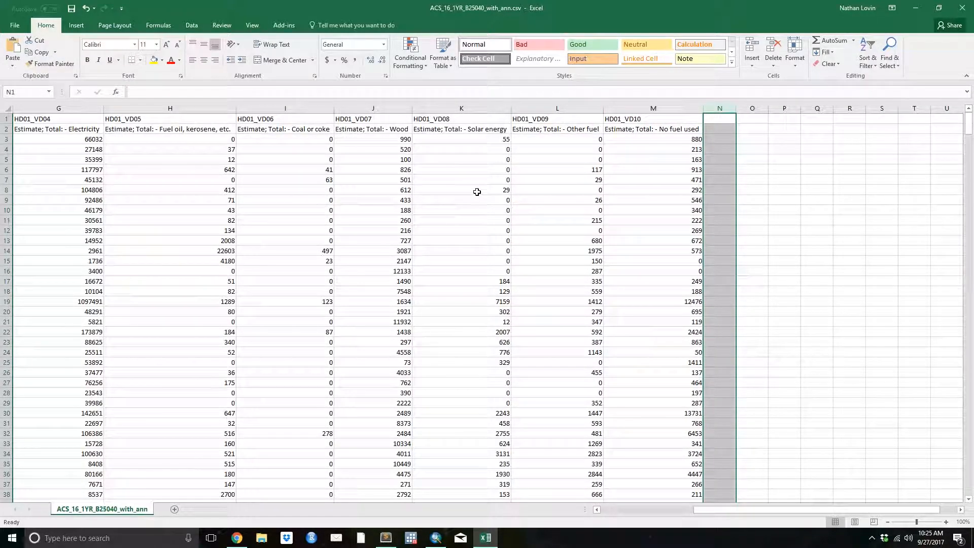
left_click_drag(725, 513, 604, 513)
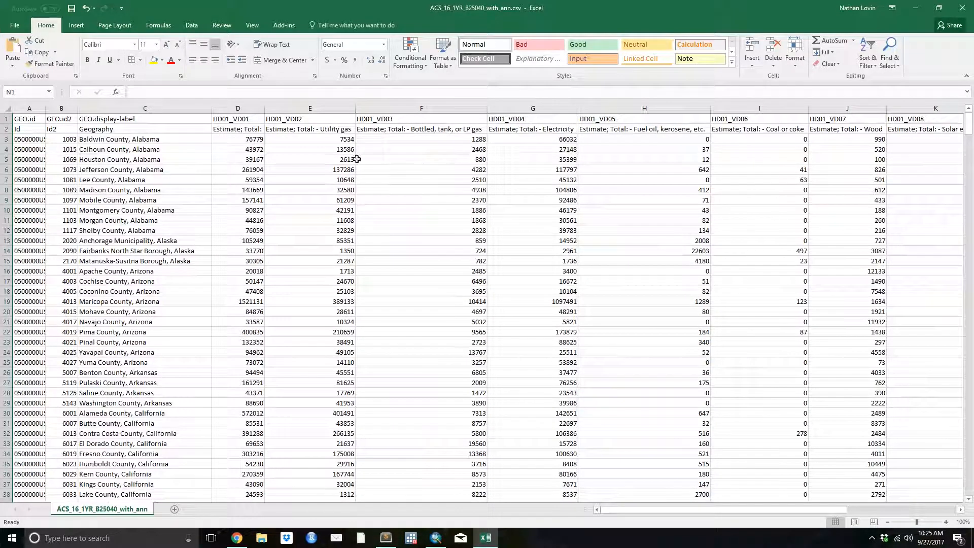
Step: Rename the column headers HD01_VD01 through HD01_VD04 as Total, Gas, Bottle and Elec
left_click(242, 121)
type("Total")
key("Tab")
type("Gas")
key("Tab")
type("Bottle")
key("Tab")
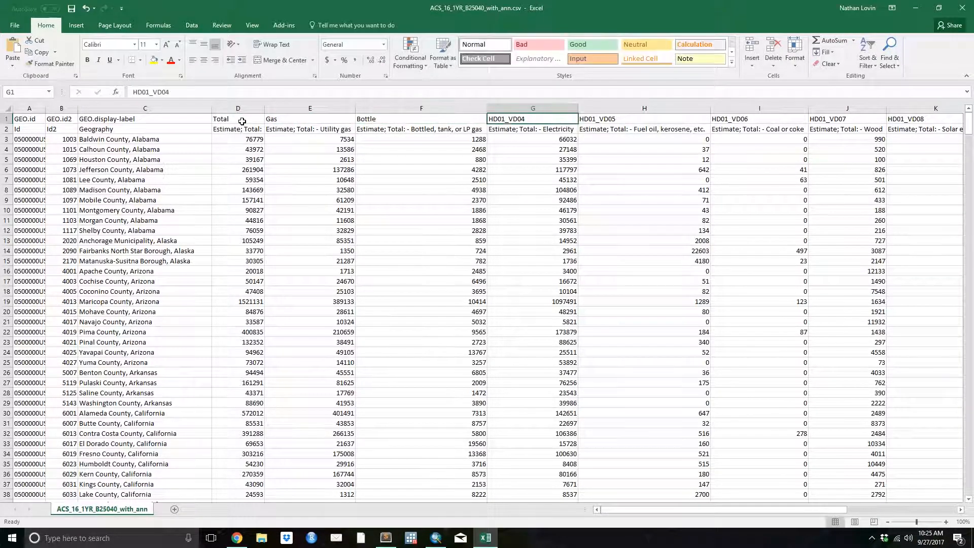
type("Elec")
key("Return")
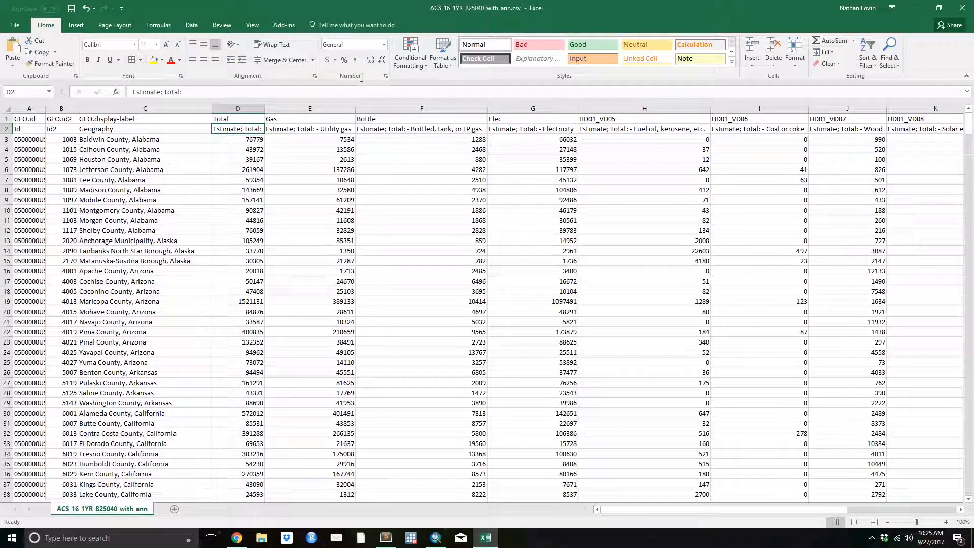
Step: Rename the column headers HD01_VD05 through HD01_VD08 as Oil, Coal, Wood and Solar
left_click(621, 120)
type("Oil")
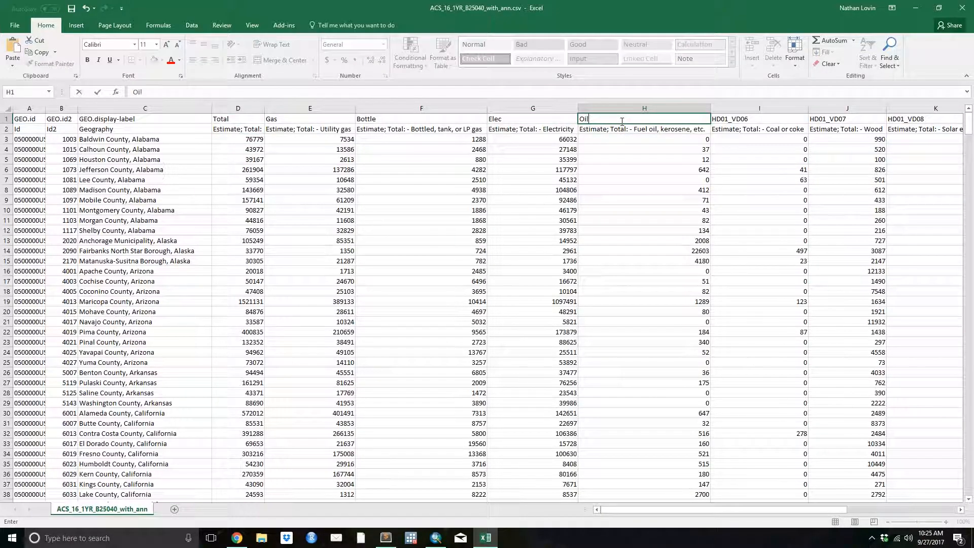
key("Tab")
type("Coal")
key("Tab")
type("Wood")
key("Tab")
type("Solar")
key("Tab")
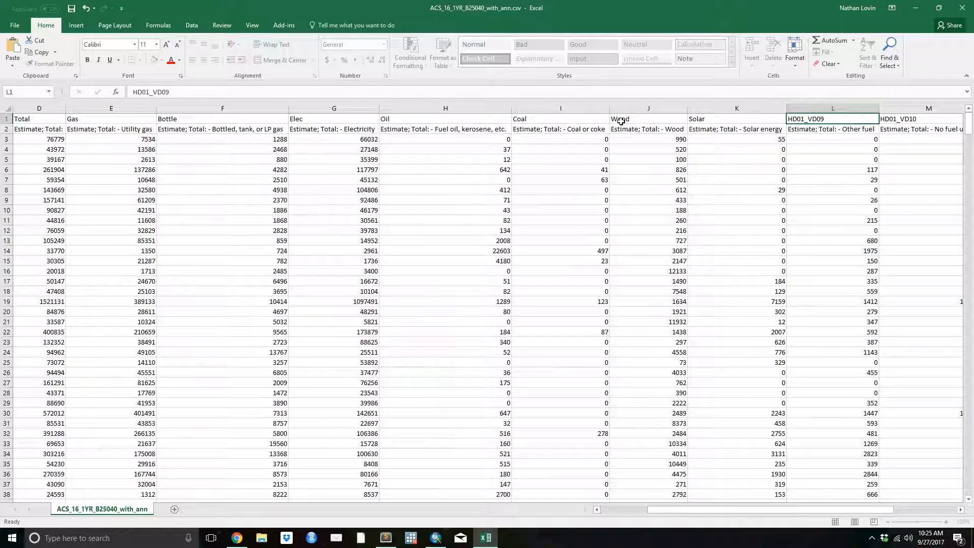
Step: Rename the column headers HD01_VD09 and HD01_VD10 as Other and None
type("Other")
key("Tab")
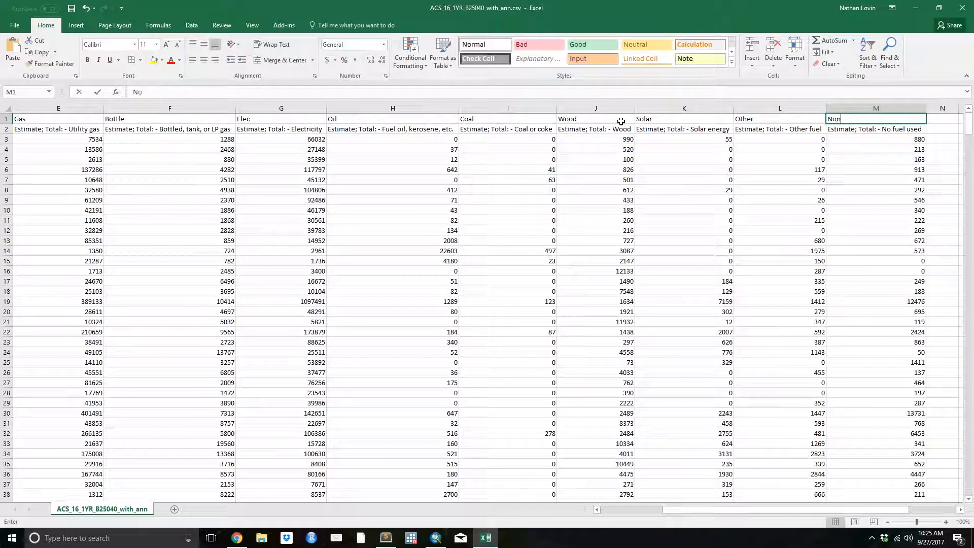
type("None")
key("Return")
Step: Delete row 2, which holds the long field descriptions
left_click_drag(686, 510, 582, 508)
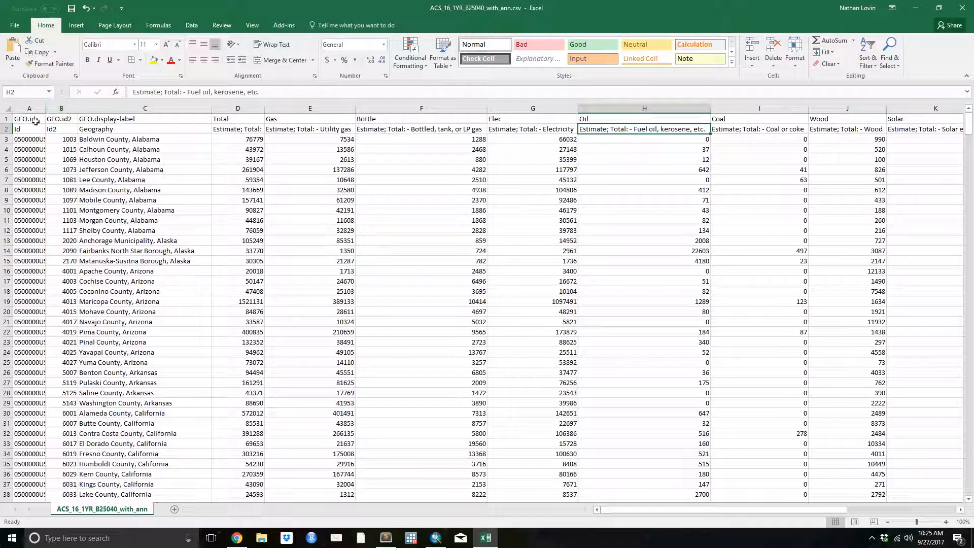
right_click(9, 130)
left_click(34, 212)
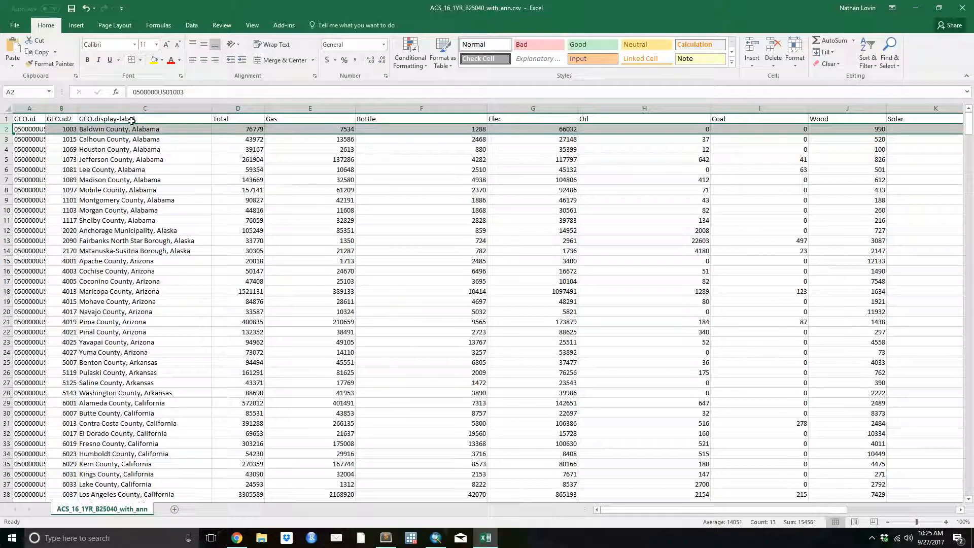
Step: Rename the GEO.id2 header as id2 and the GEO.id header as id
left_click(68, 120)
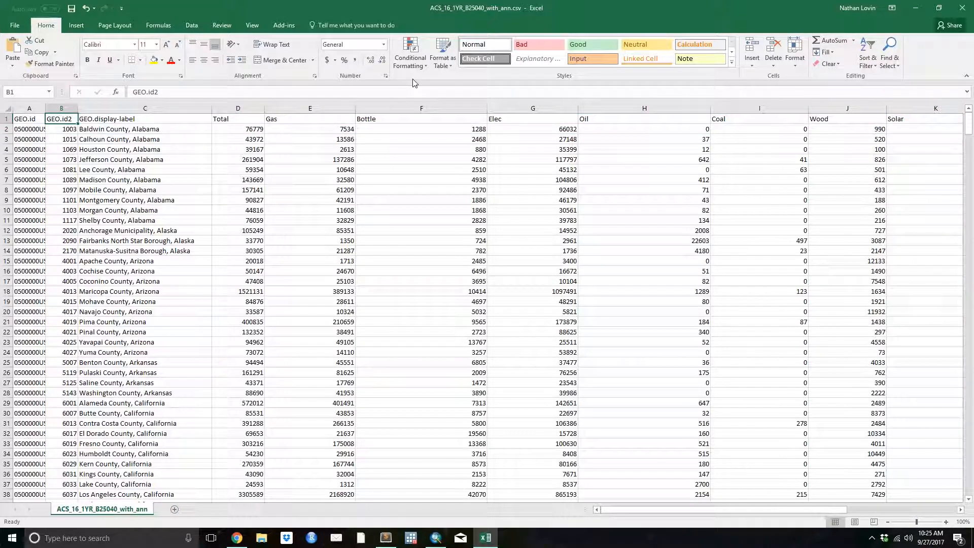
type("id2")
key("Return")
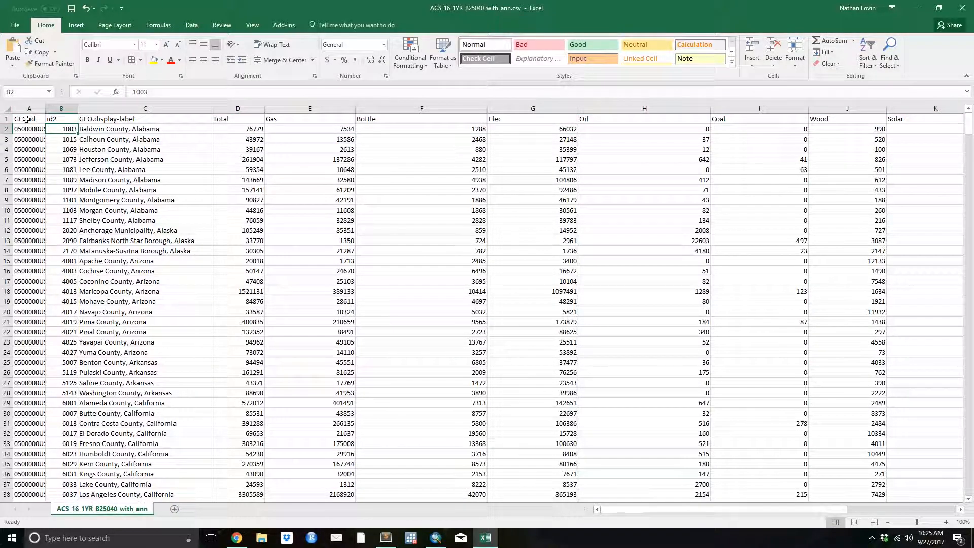
left_click(26, 119)
type("id")
key("Return")
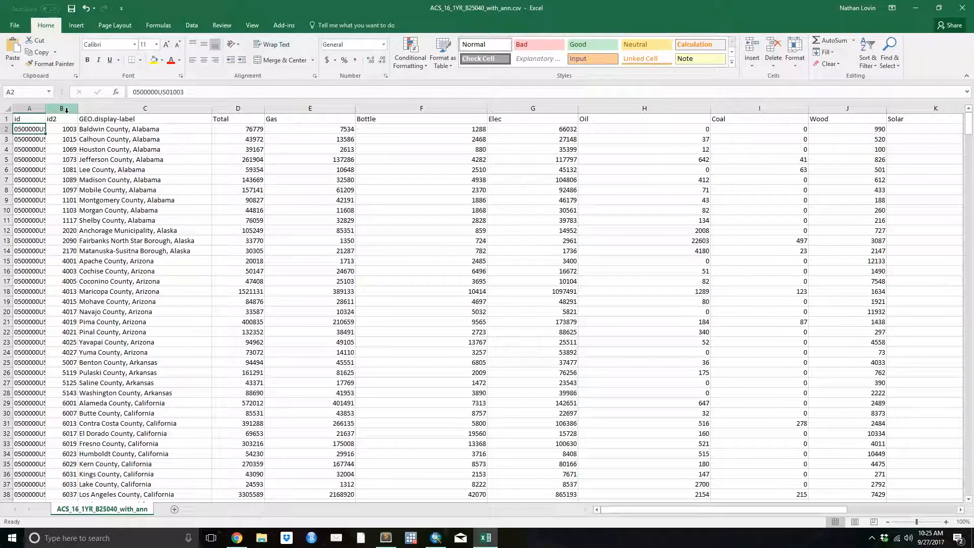
left_click(66, 129)
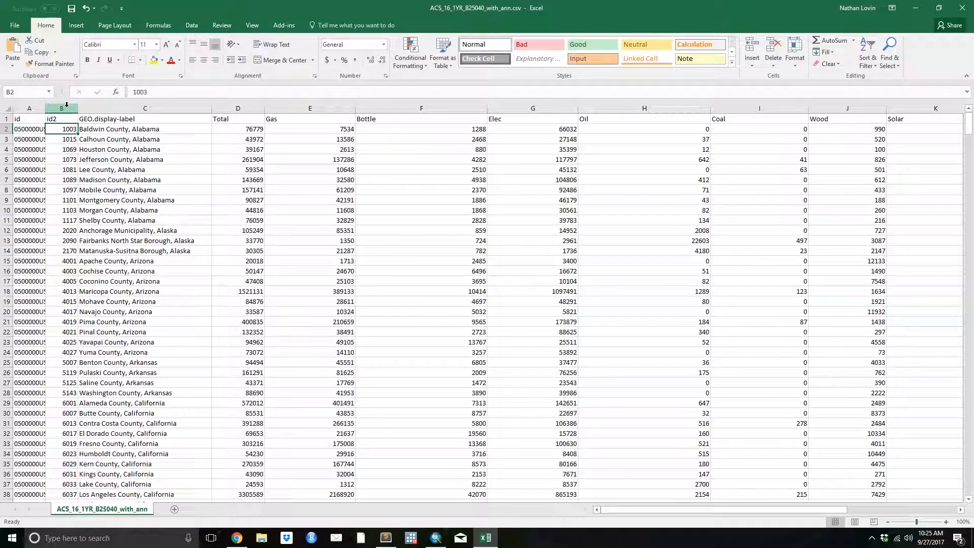
left_click(132, 91)
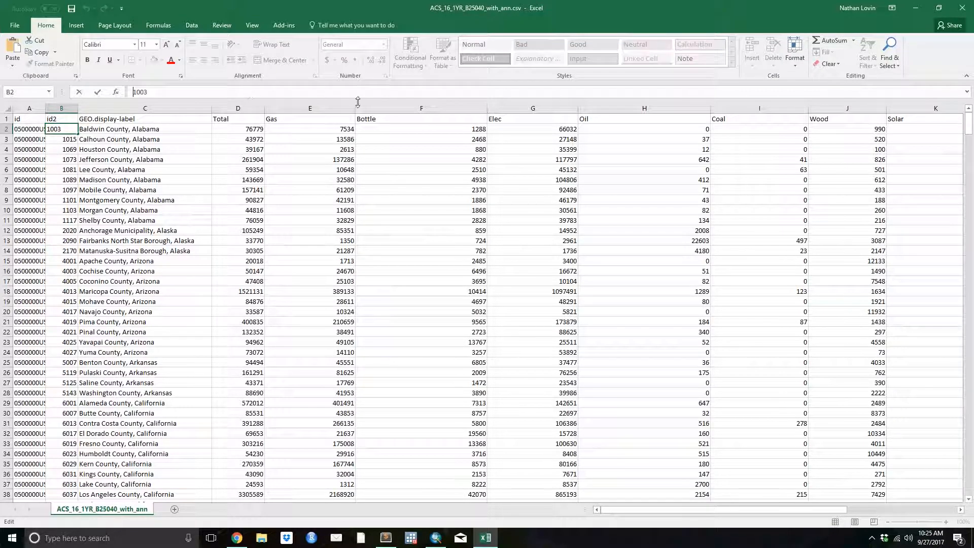
left_click_drag(72, 149, 69, 143)
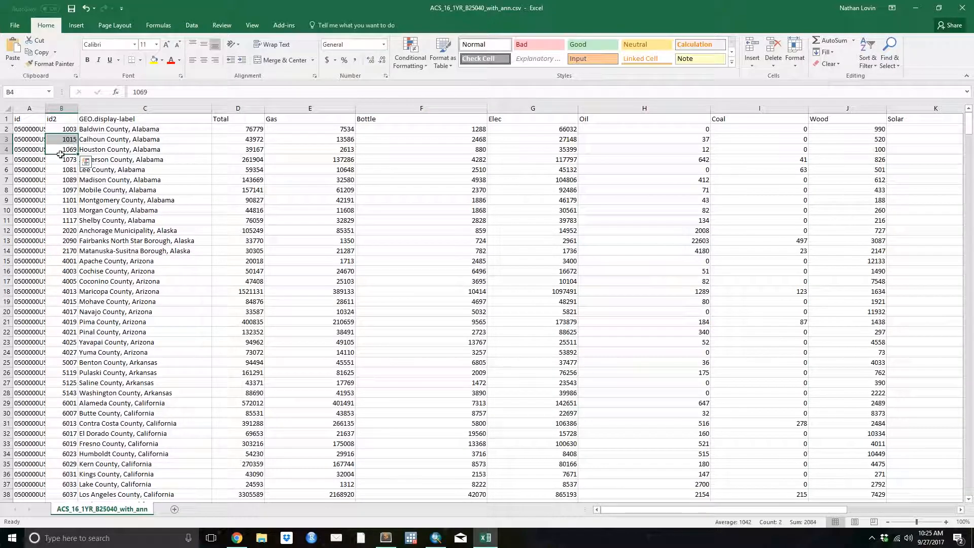
left_click(60, 169)
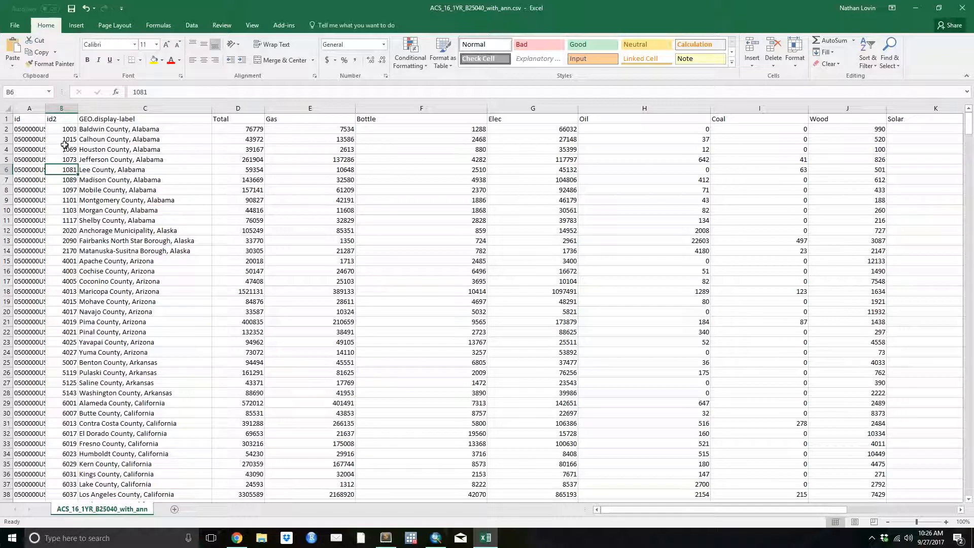
Step: Format all id2 values, from B2 to the last county in B643, as Text
left_click(56, 129)
left_click_drag(969, 125, 969, 486)
scroll(675, 365, "down", 6)
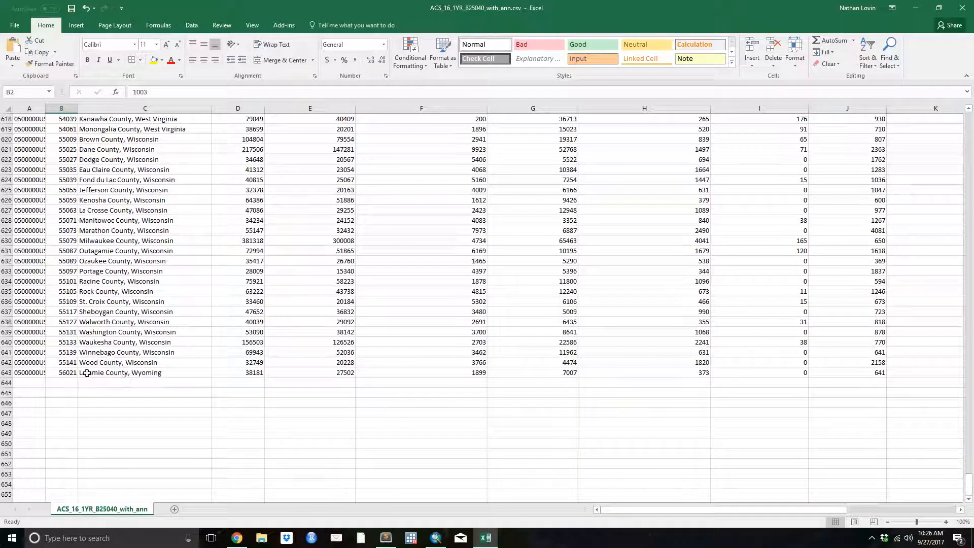
left_click(61, 373, "shift")
right_click(63, 374)
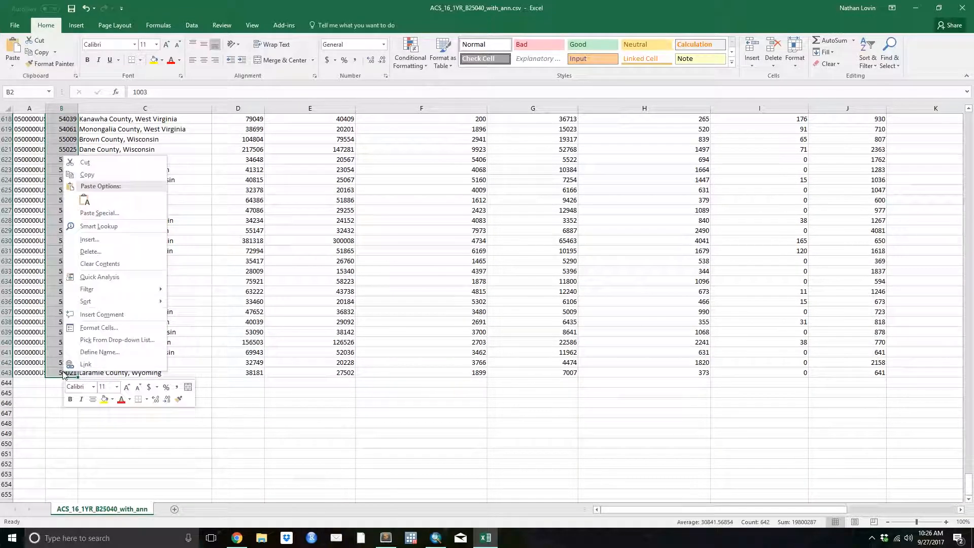
left_click(123, 328)
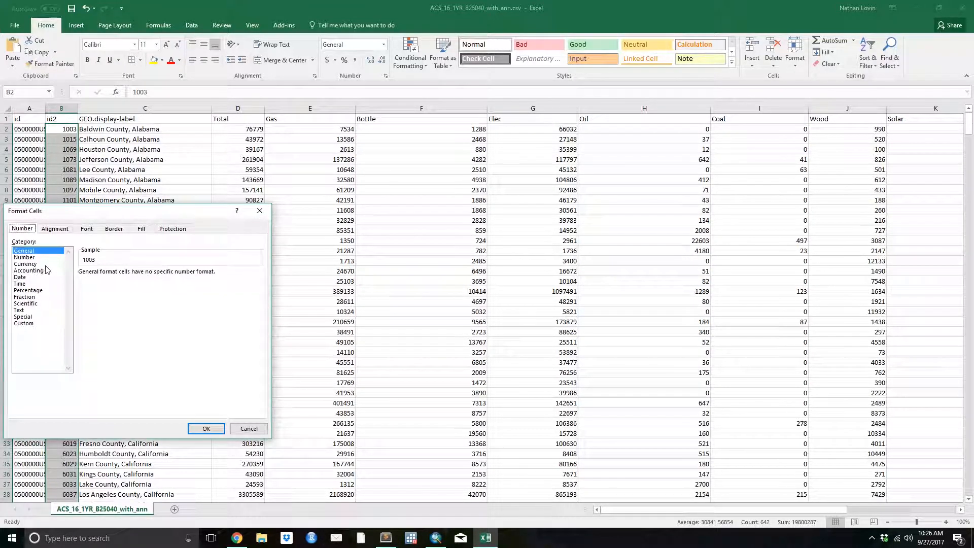
left_click(36, 310)
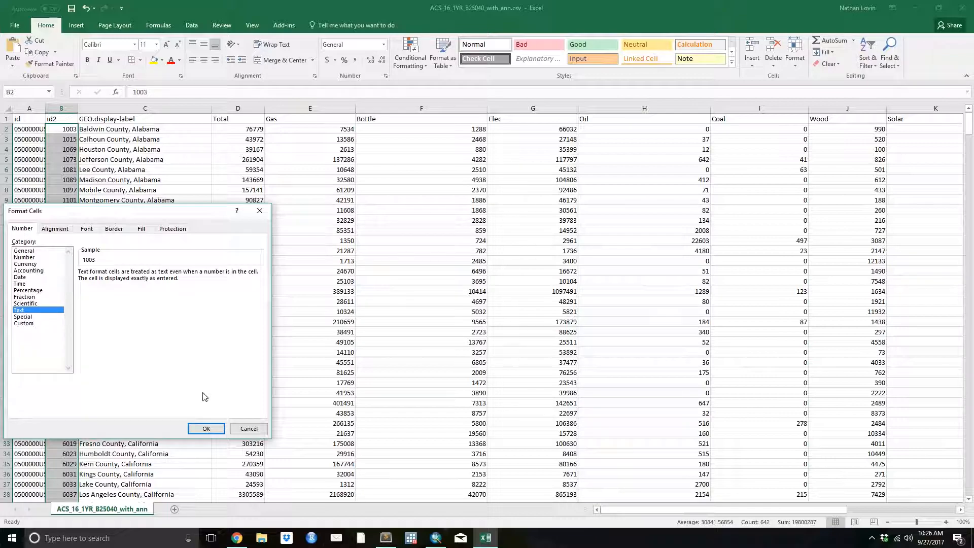
left_click(205, 429)
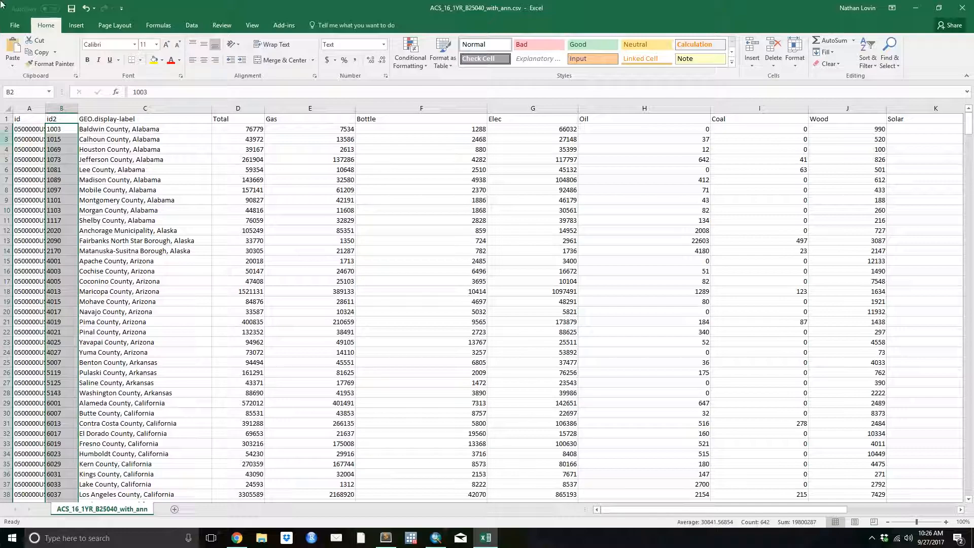
Step: Save the table to the Desktop as an Excel Workbook named FuelData
left_click(15, 25)
left_click(53, 126)
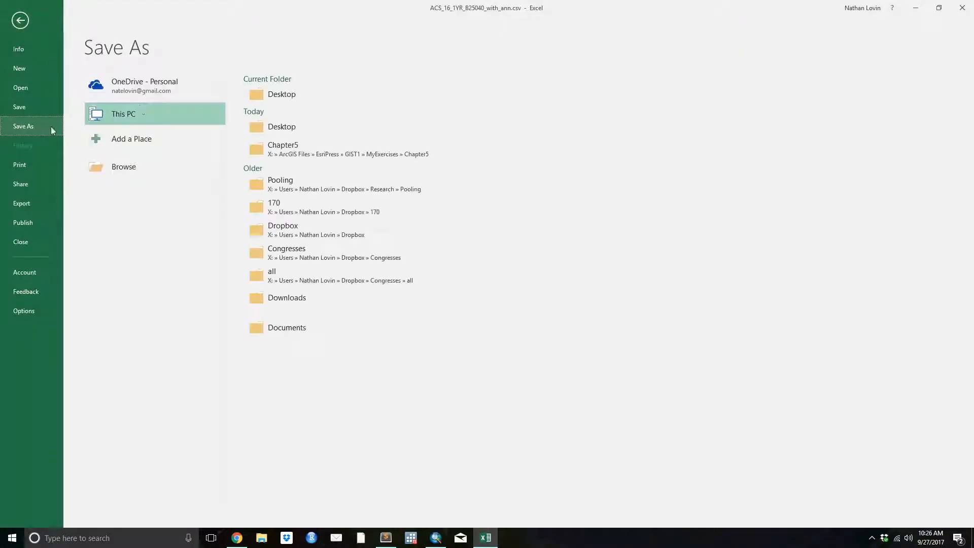
left_click(279, 122)
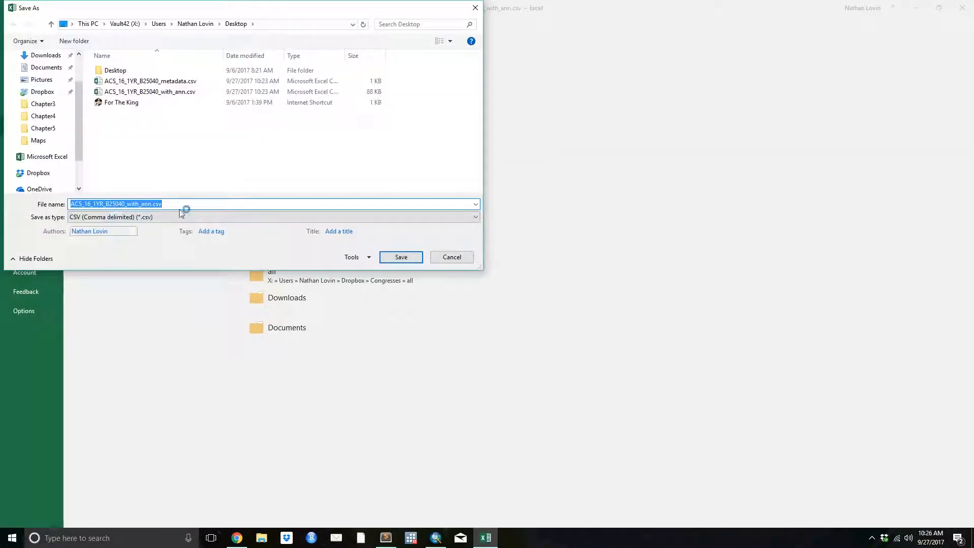
type("FuelData")
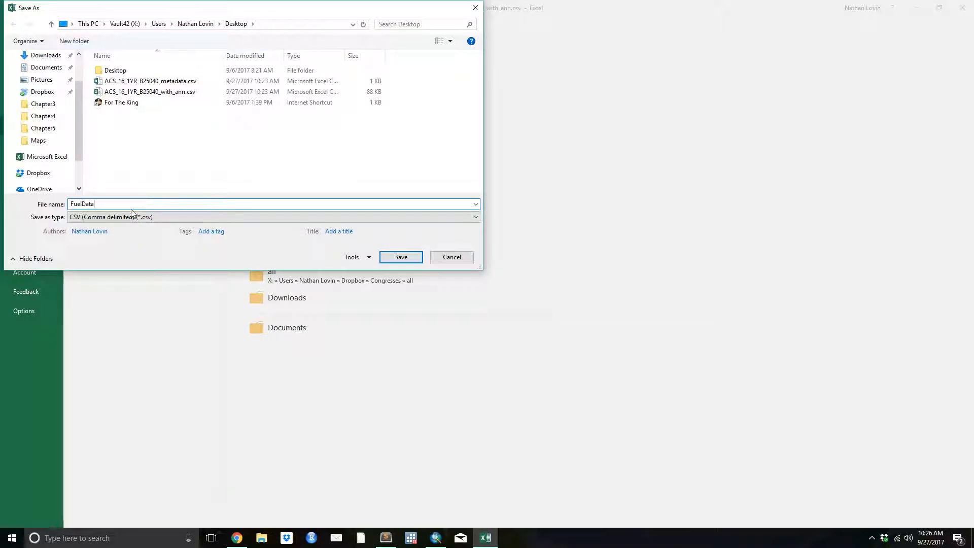
left_click(129, 217)
left_click(130, 226)
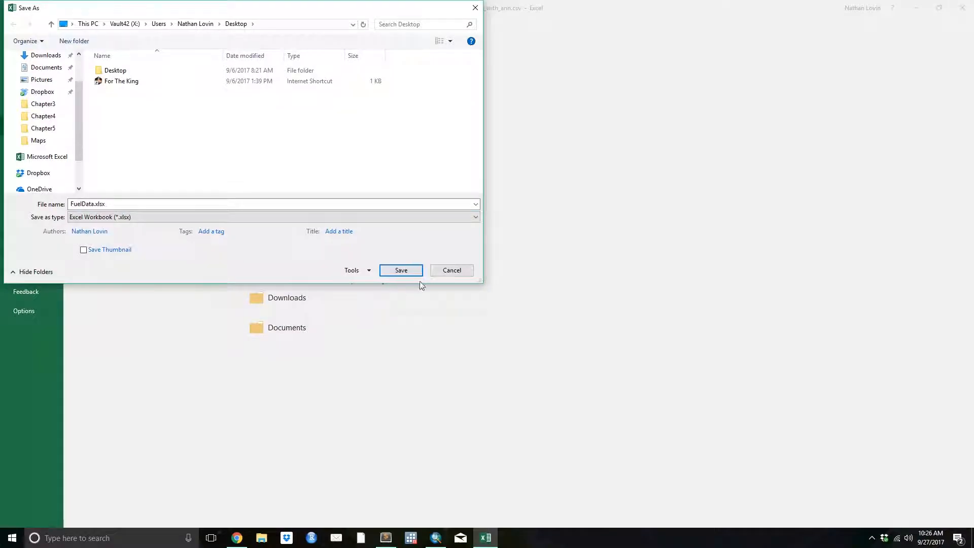
left_click(398, 259)
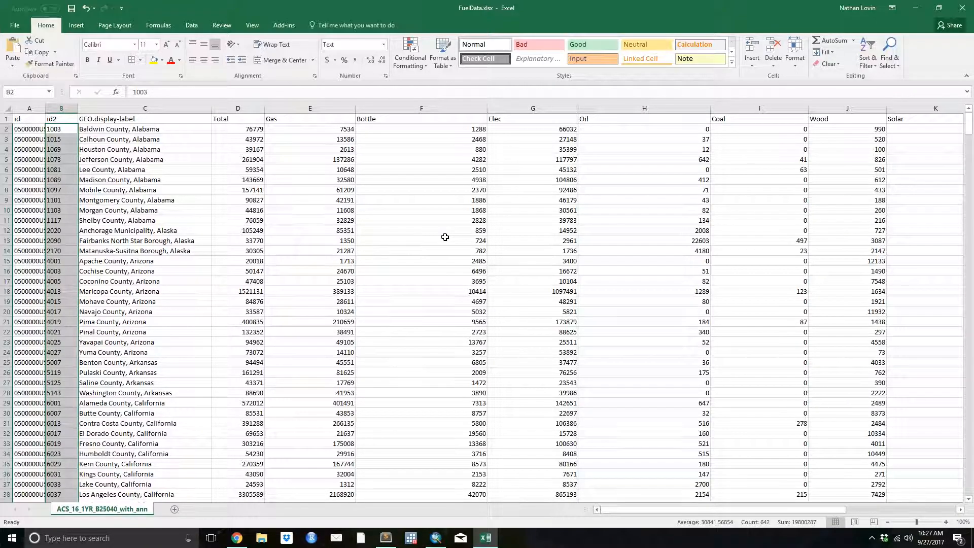
Step: Switch to Chrome, open the HackMD page GIS Tutorial and Assignment Details in a new tab, and open it for editing
left_click(237, 538)
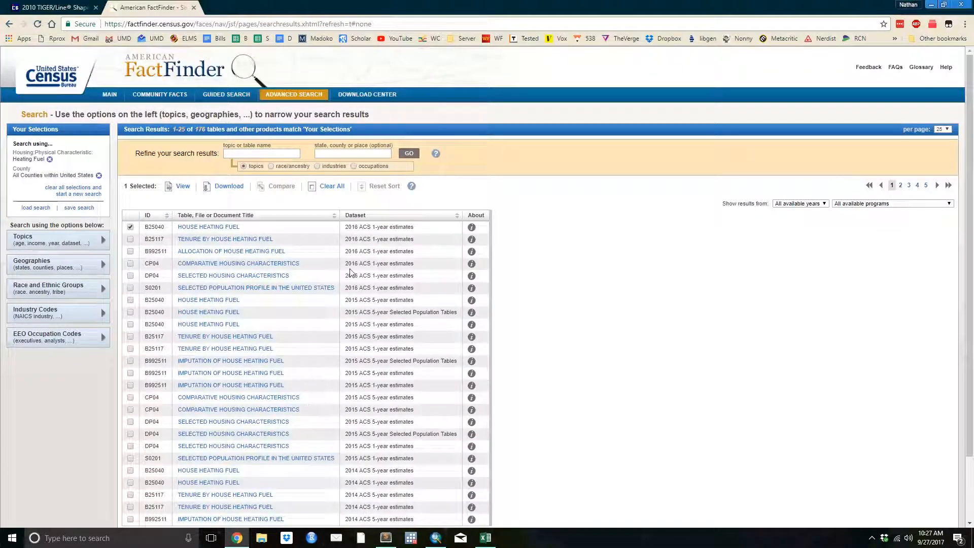
key("ctrl+t")
type("hack")
key("Return")
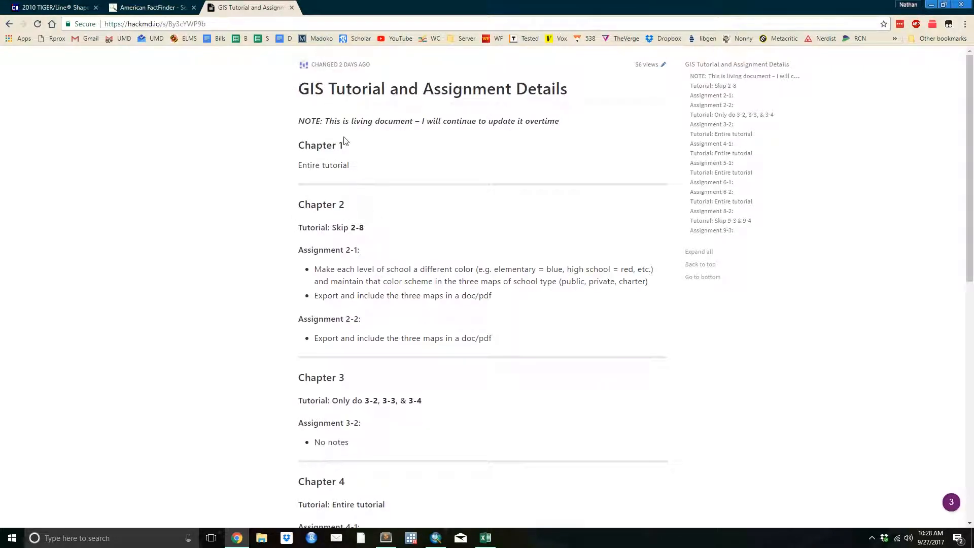
scroll(342, 142, "down", 3)
scroll(588, 136, "up", 3)
left_click(662, 65)
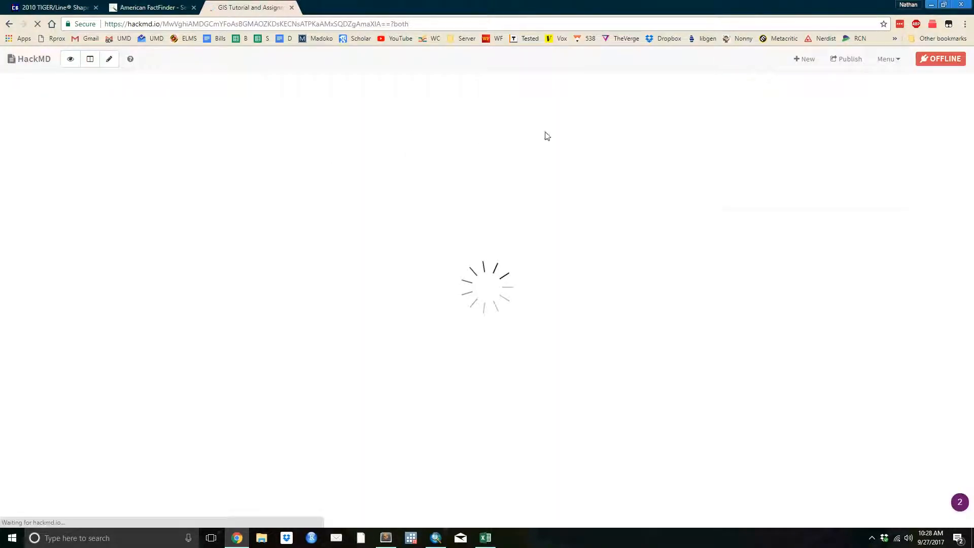
Step: Try to edit the Chapter 5 line "Tutorial: Entire tutorial" in the note's source text
scroll(218, 350, "down", 4)
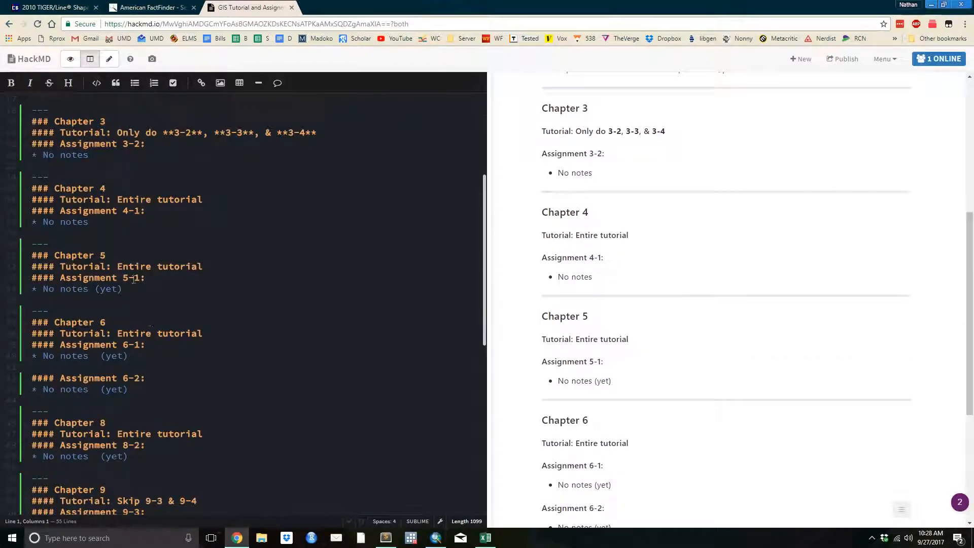
left_click_drag(213, 268, 117, 266)
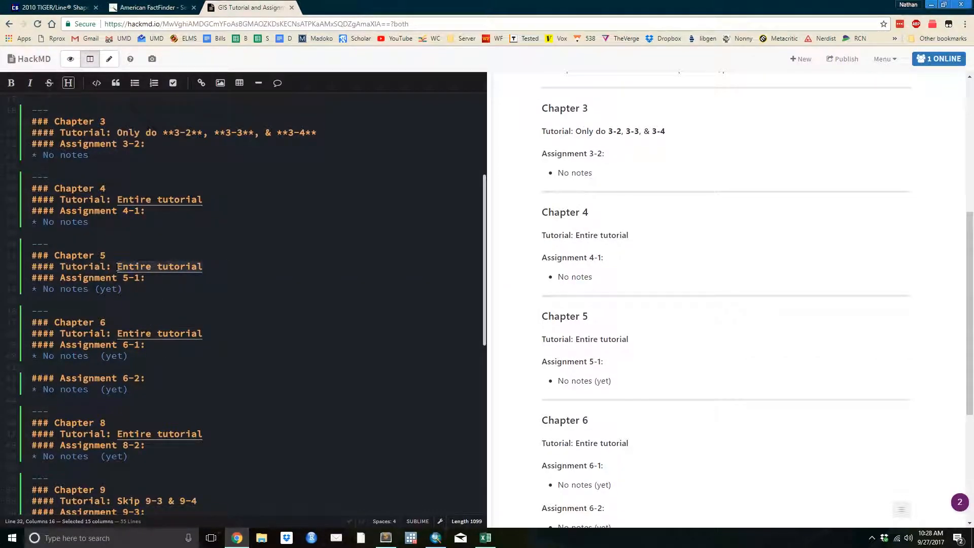
left_click(227, 265)
key("BackSpace")
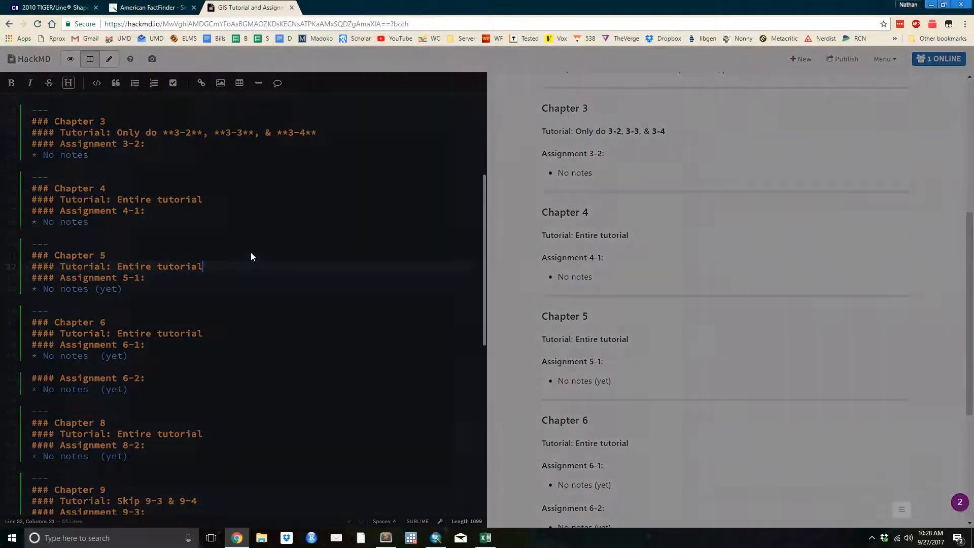
left_click(543, 140)
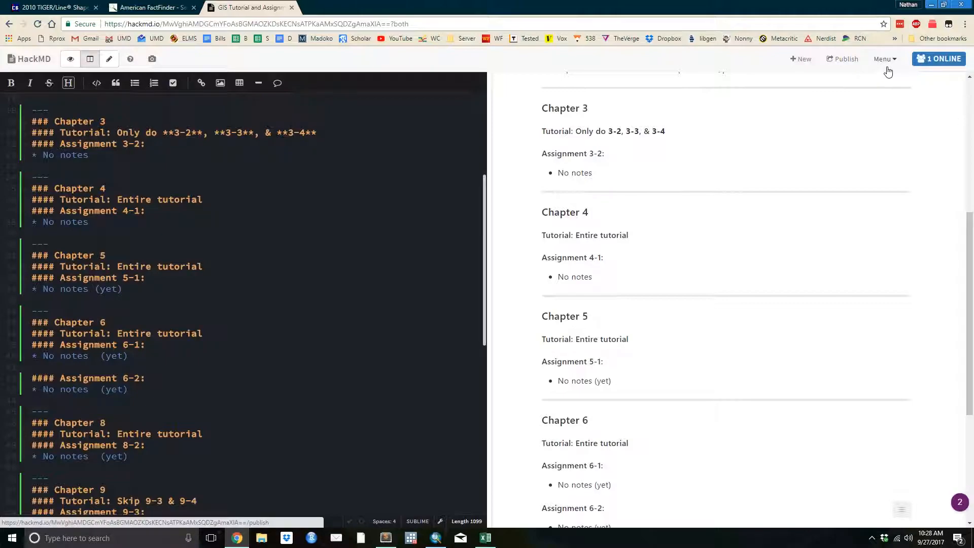